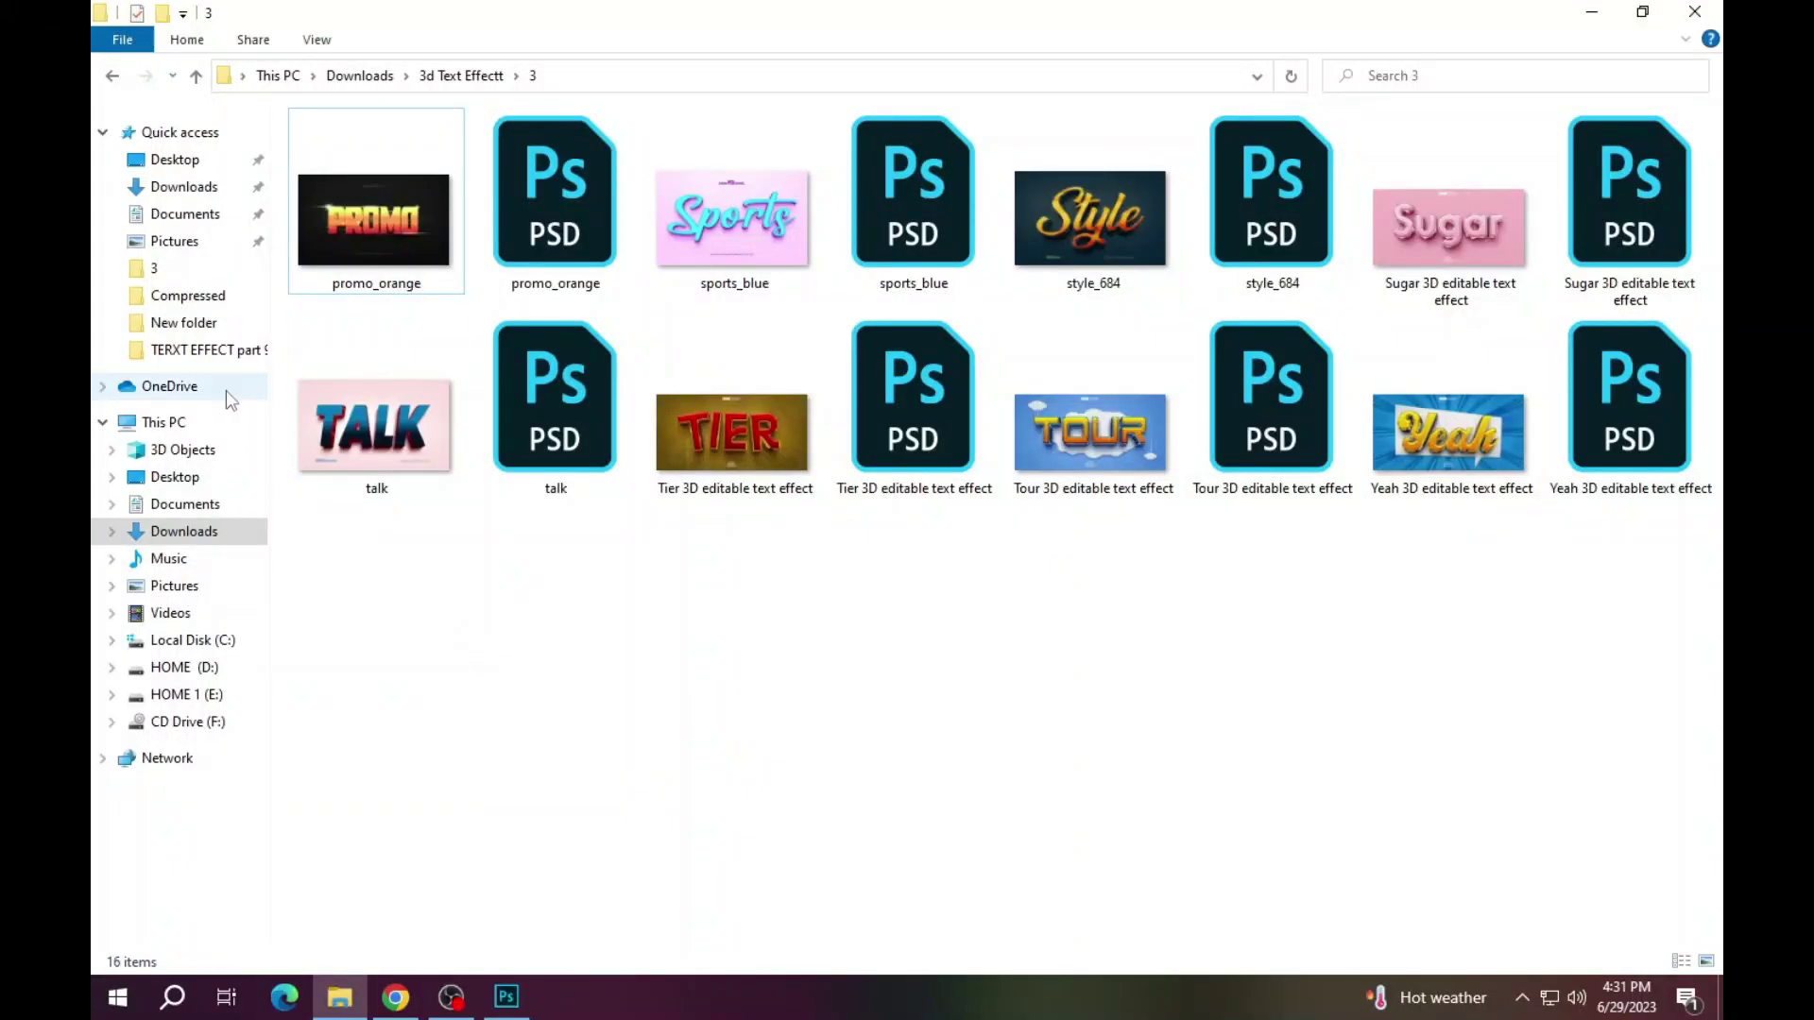
- Open the promo_orange preview and flip through the neighbouring text-effect images
double_click(387, 236)
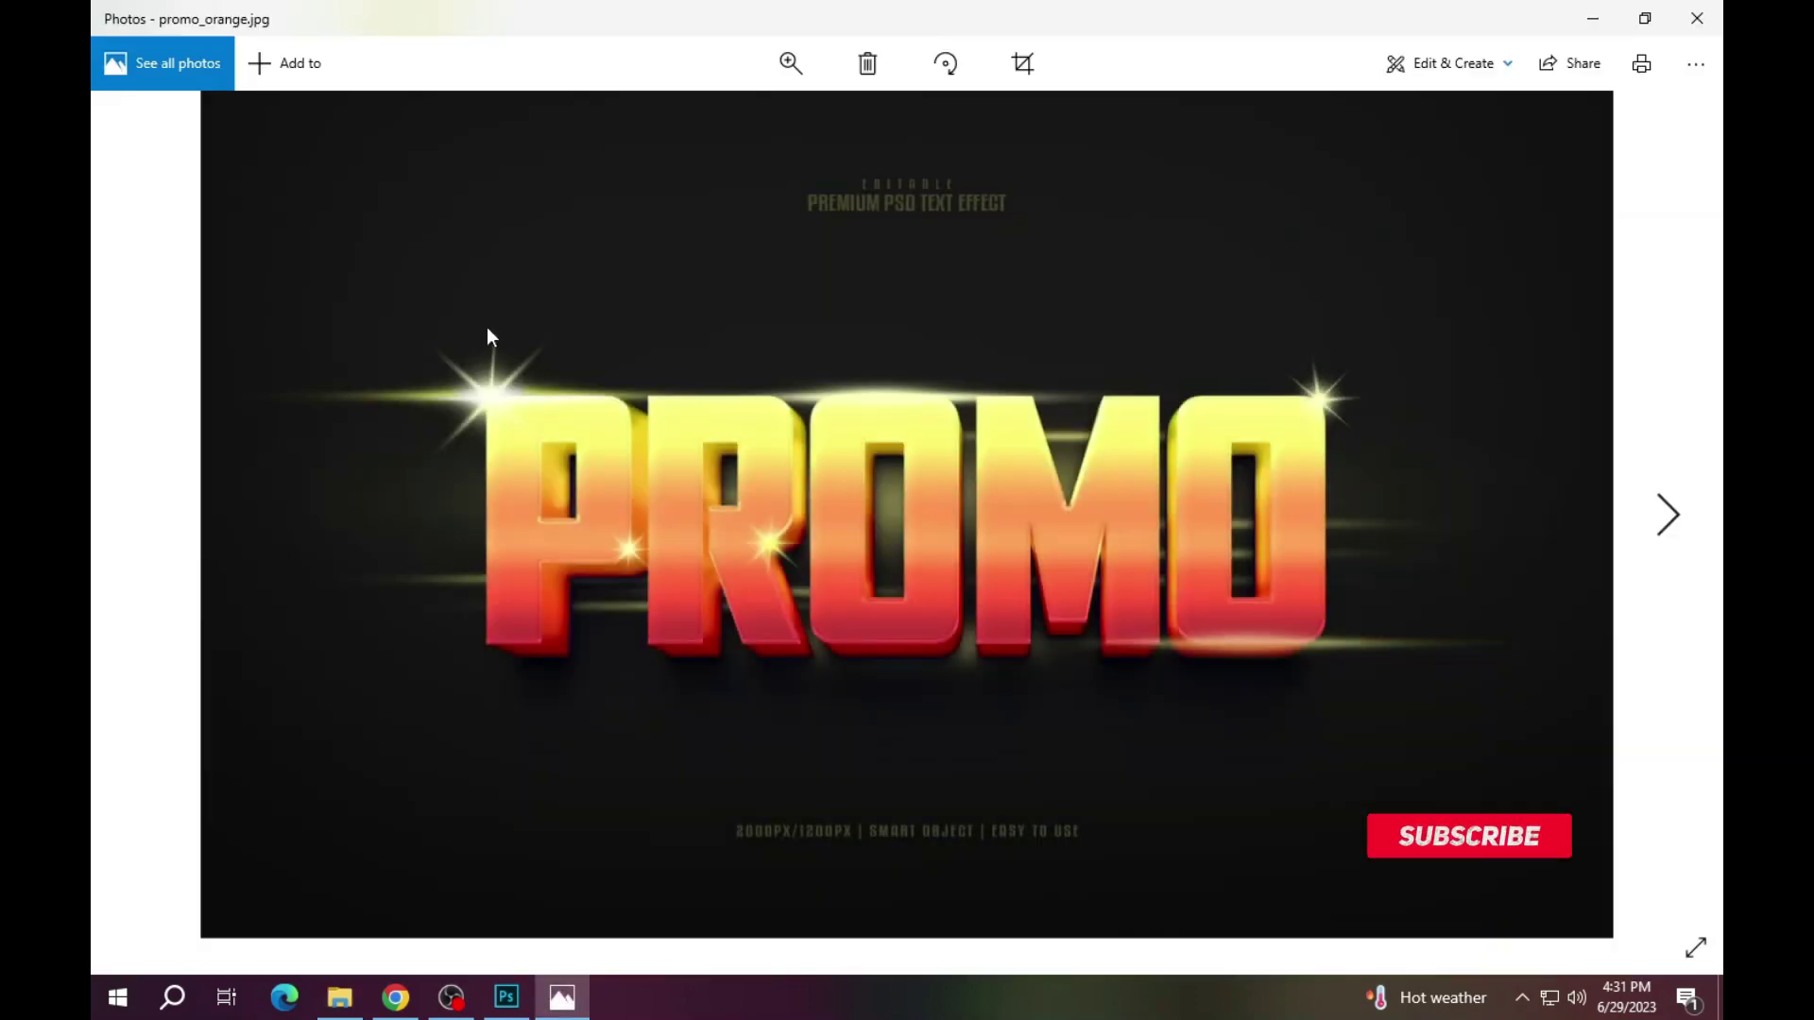
key("Right")
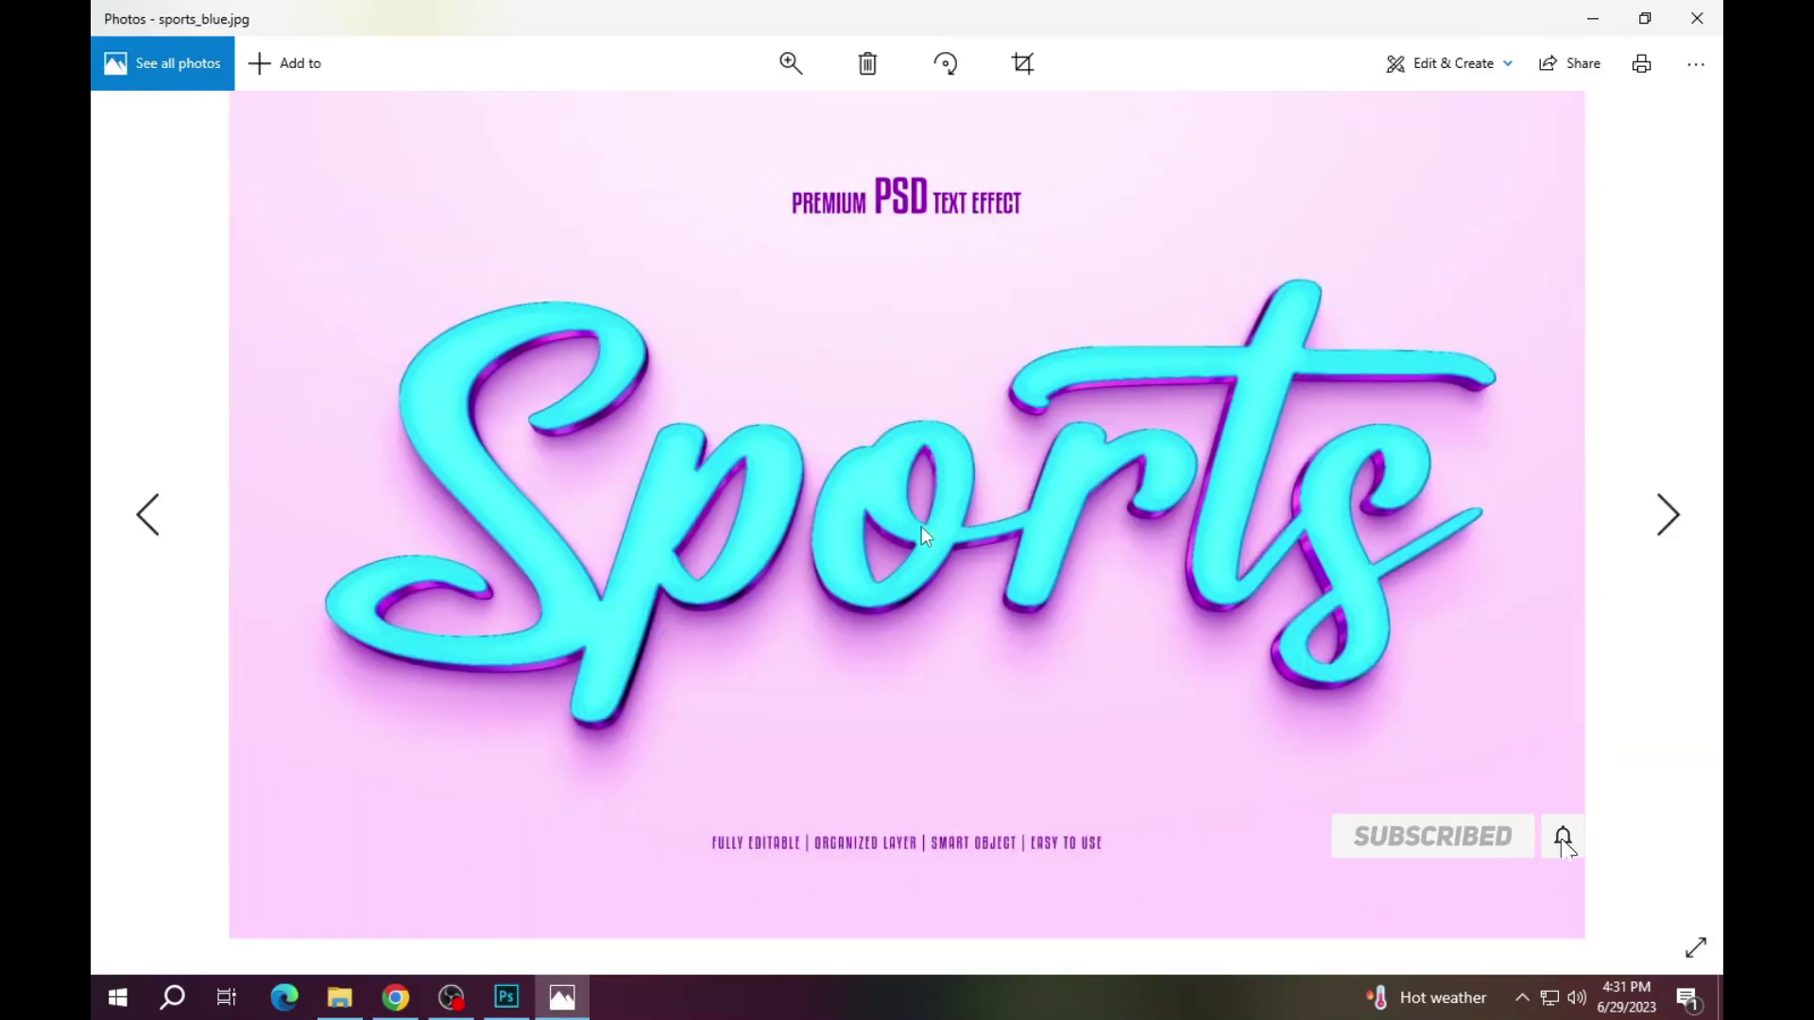
key("Right")
key("Right")
key("Right")
key("Right")
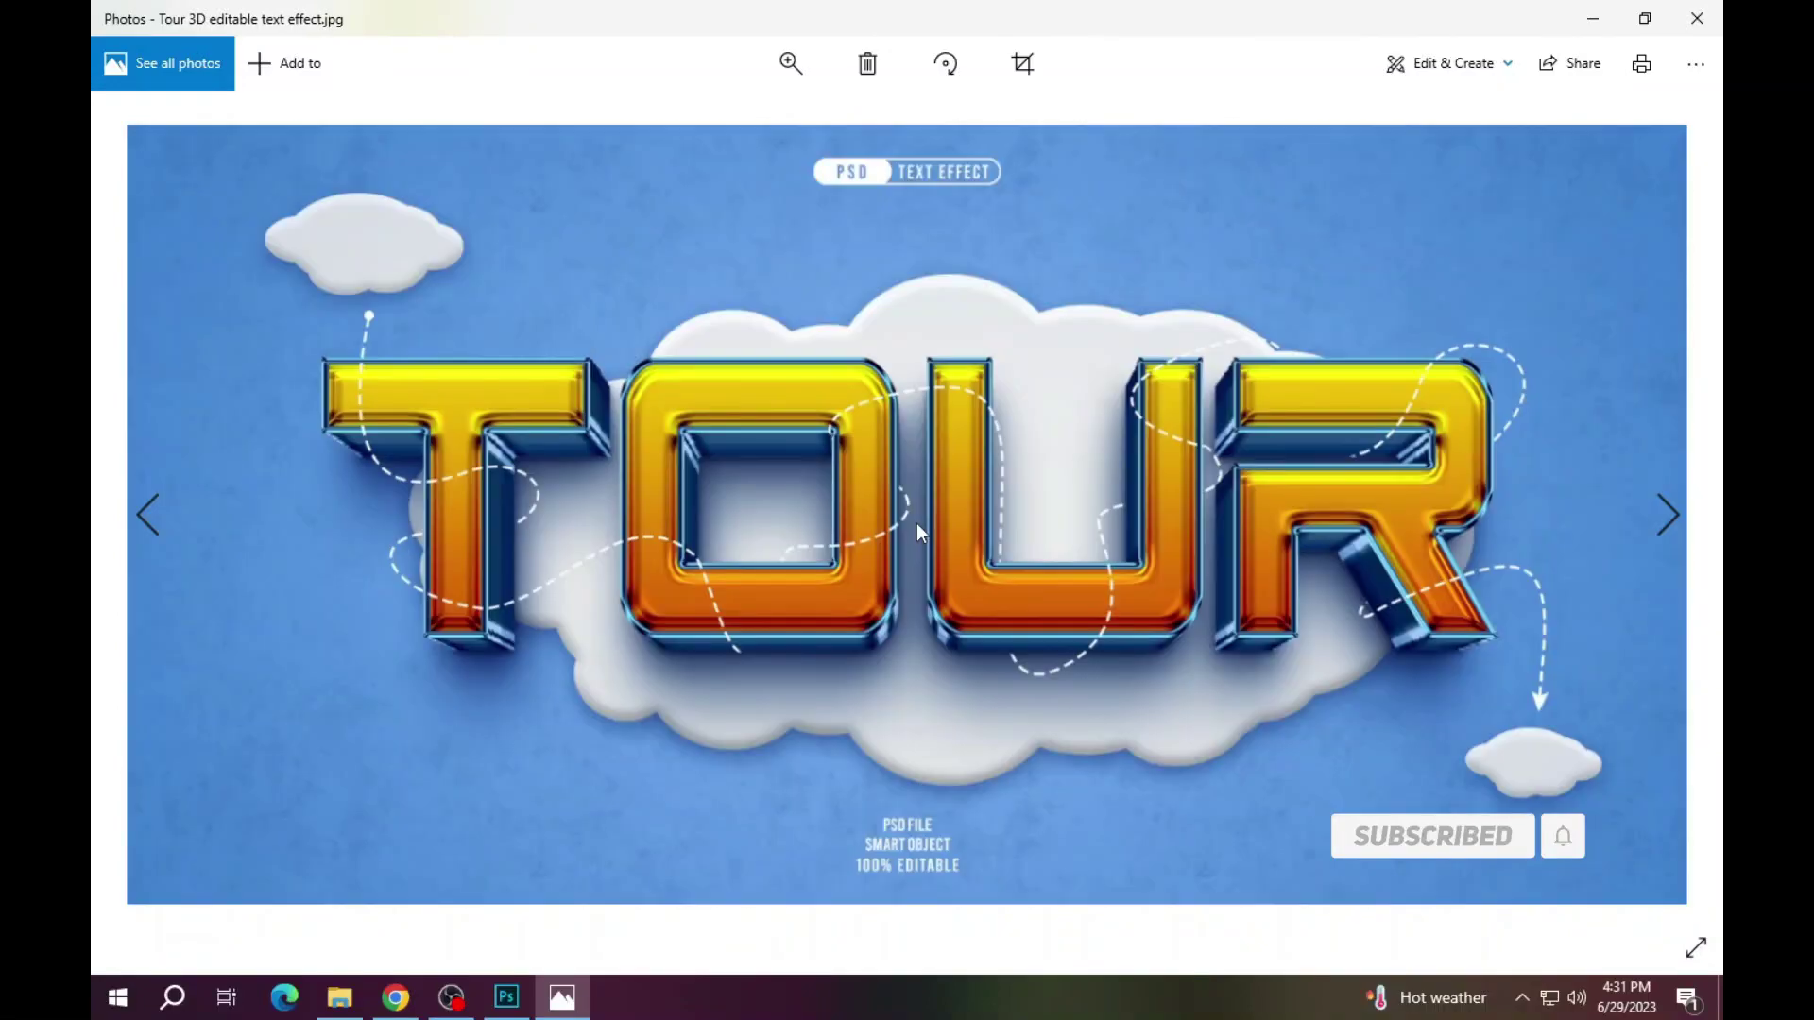
key("Right")
key("Left")
key("Left")
key("Left")
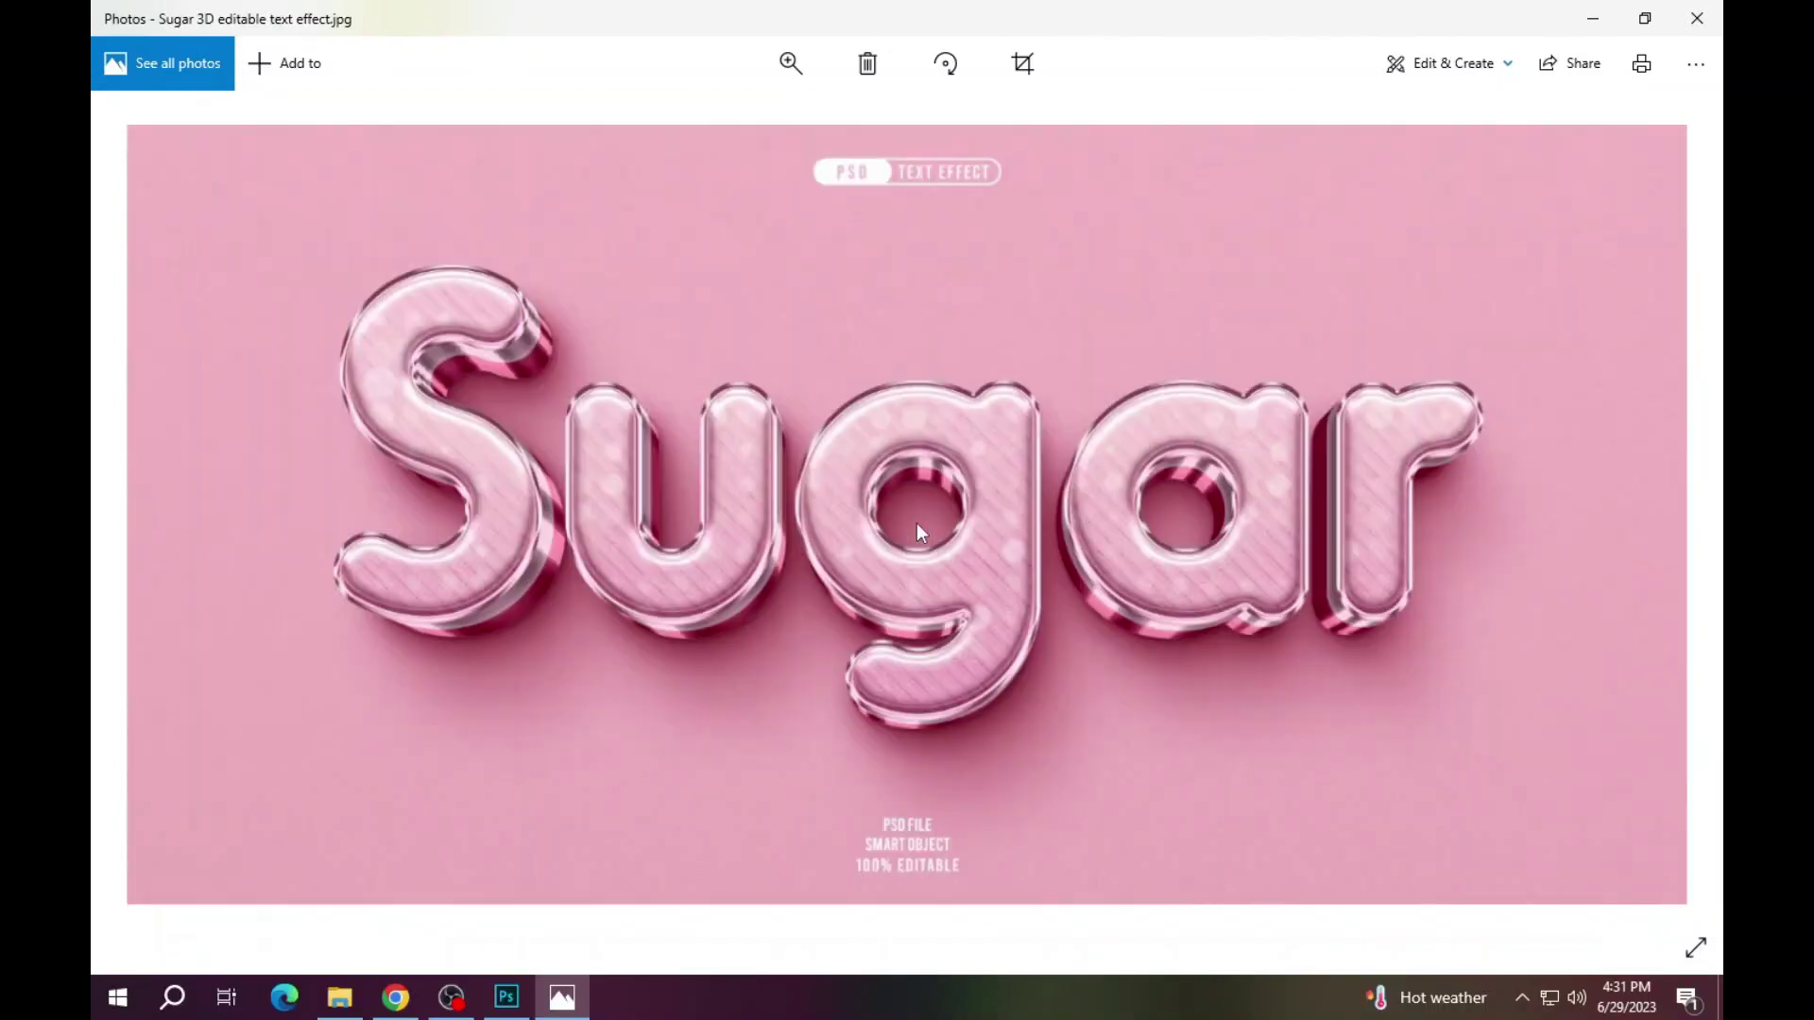
key("Left")
key("Left")
key("Left")
scroll(917, 523, "up", 2)
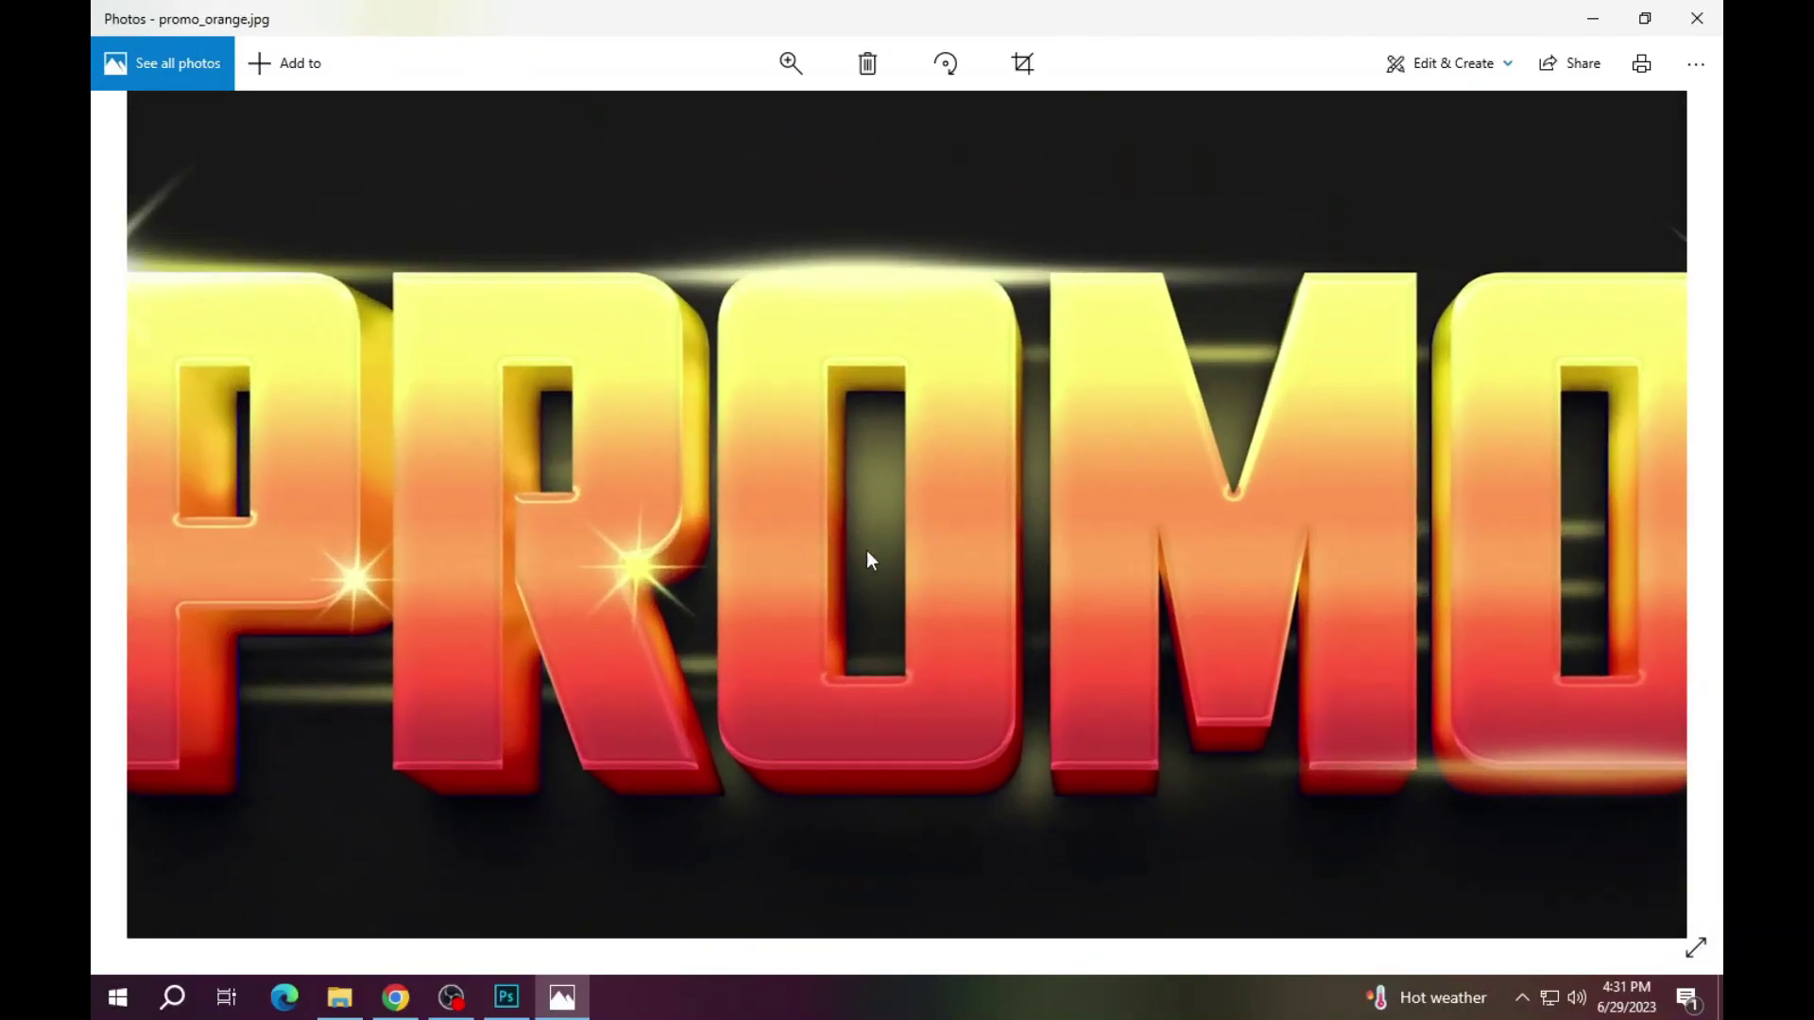
scroll(842, 559, "down", 2)
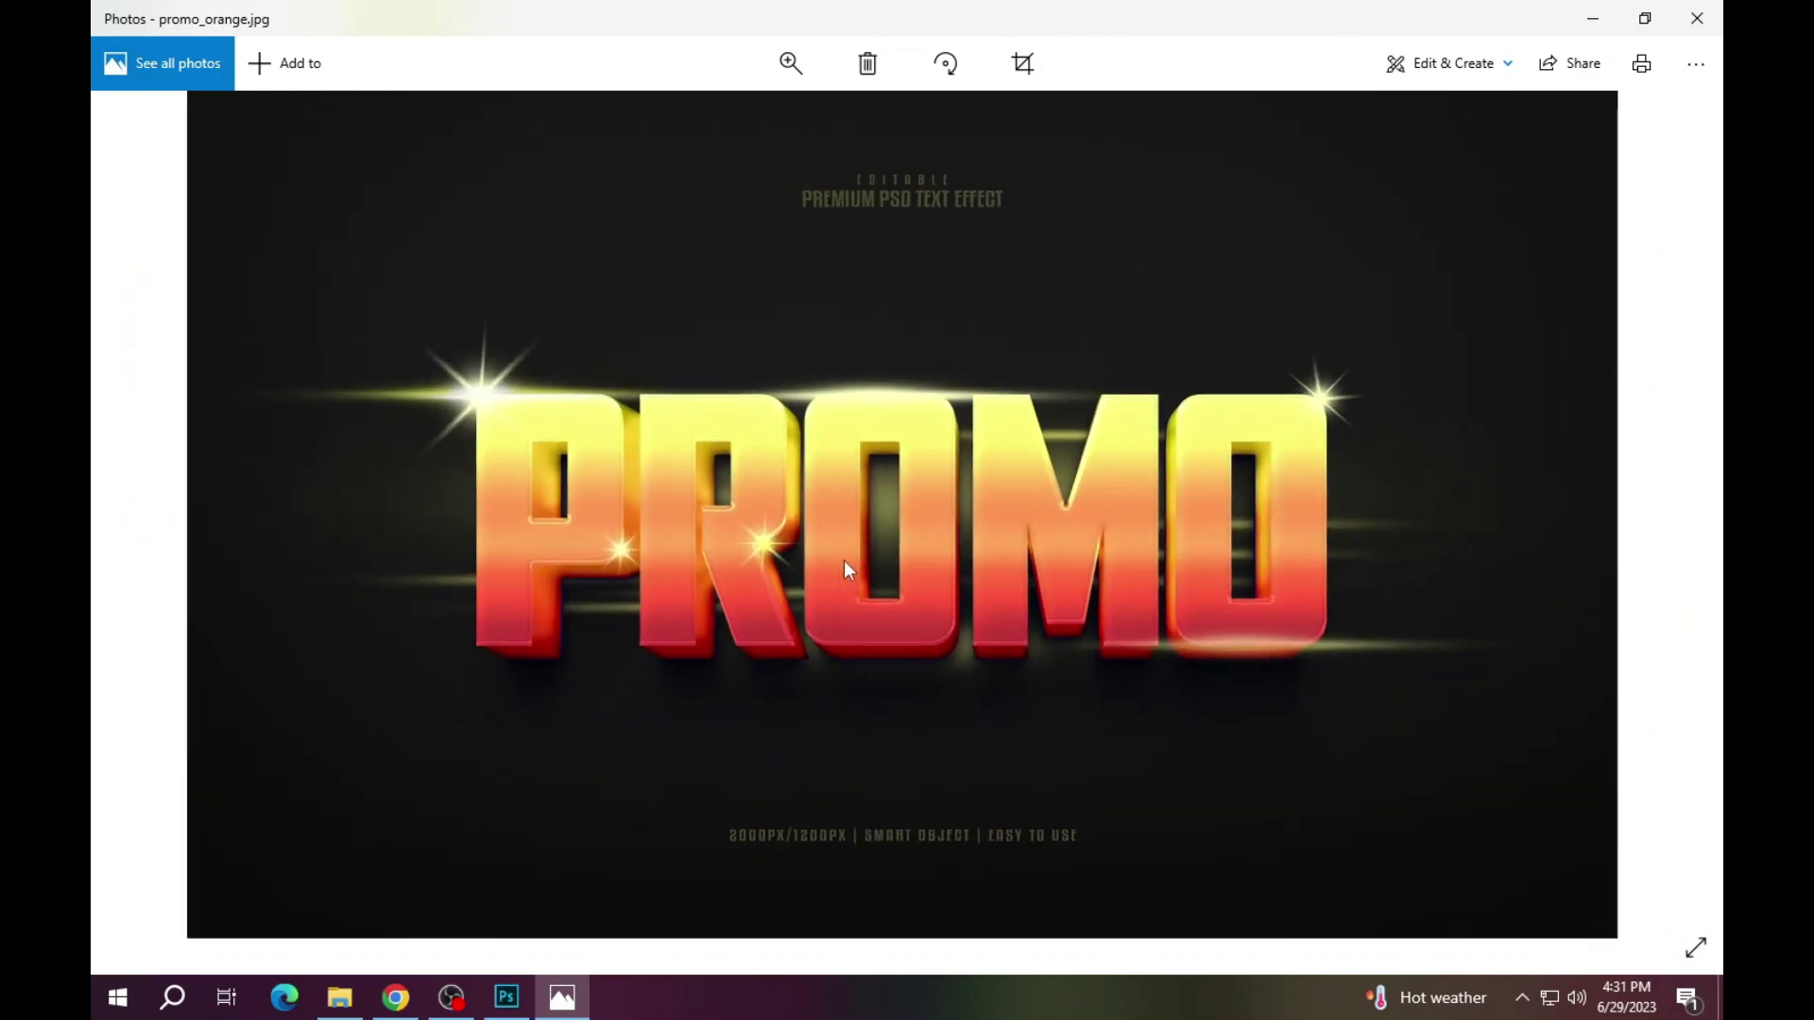
- Zoom into the sports_blue and style_684 previews, panning across the Style lettering
key("Right")
scroll(843, 525, "up", 2)
scroll(846, 524, "down", 2)
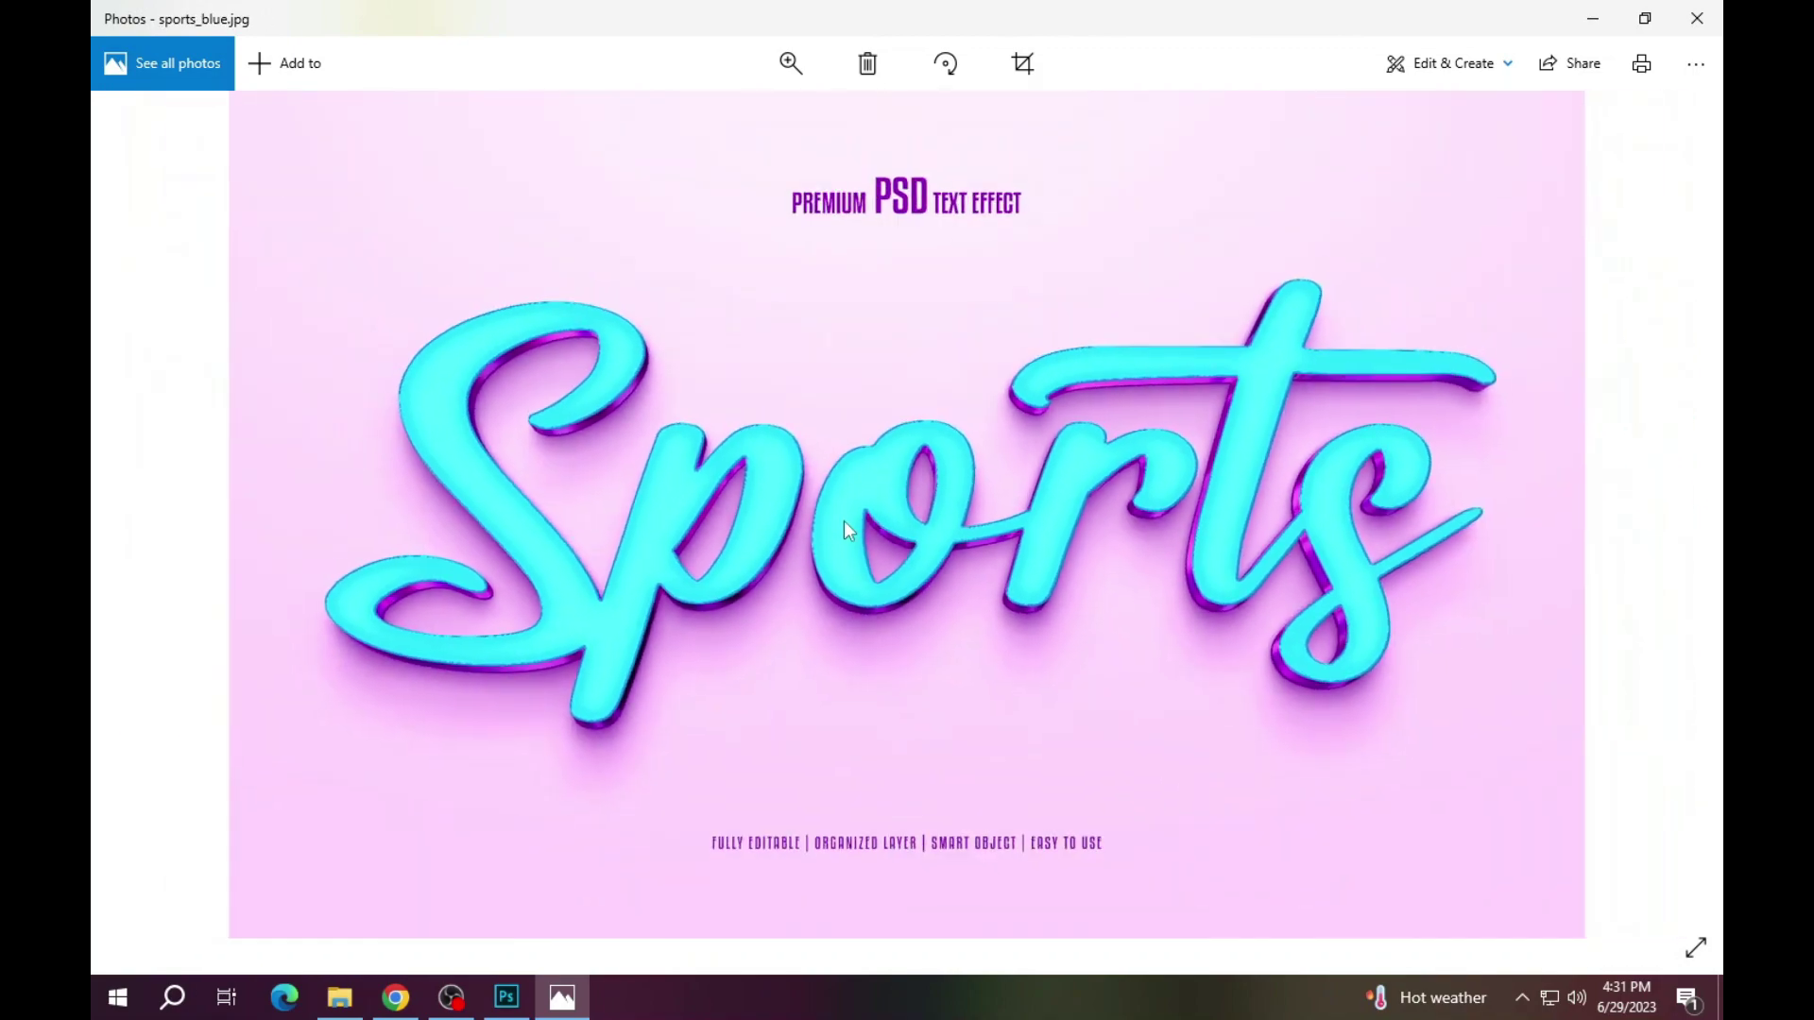
key("Right")
scroll(845, 525, "up", 2)
scroll(846, 525, "down", 2)
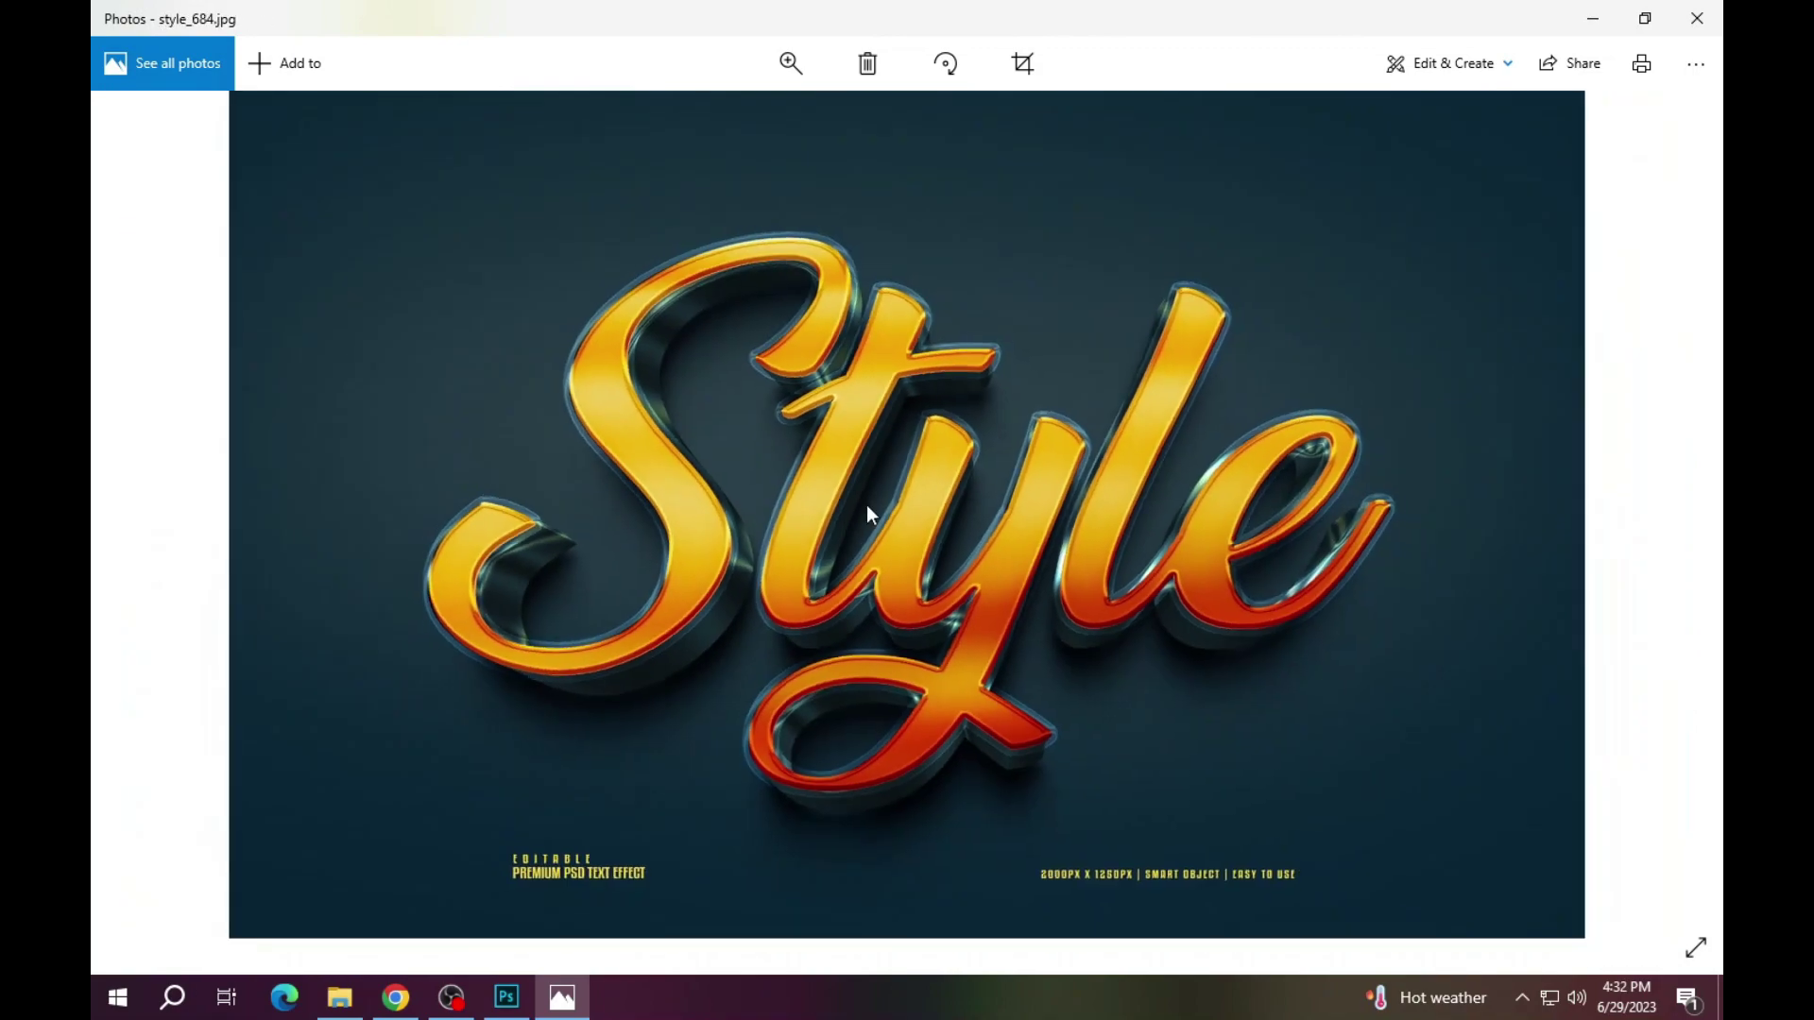
scroll(867, 511, "up", 2)
mouse_move(867, 510)
left_mouse_down()
mouse_move(523, 535)
mouse_move(921, 548)
left_mouse_up()
scroll(917, 542, "down", 2)
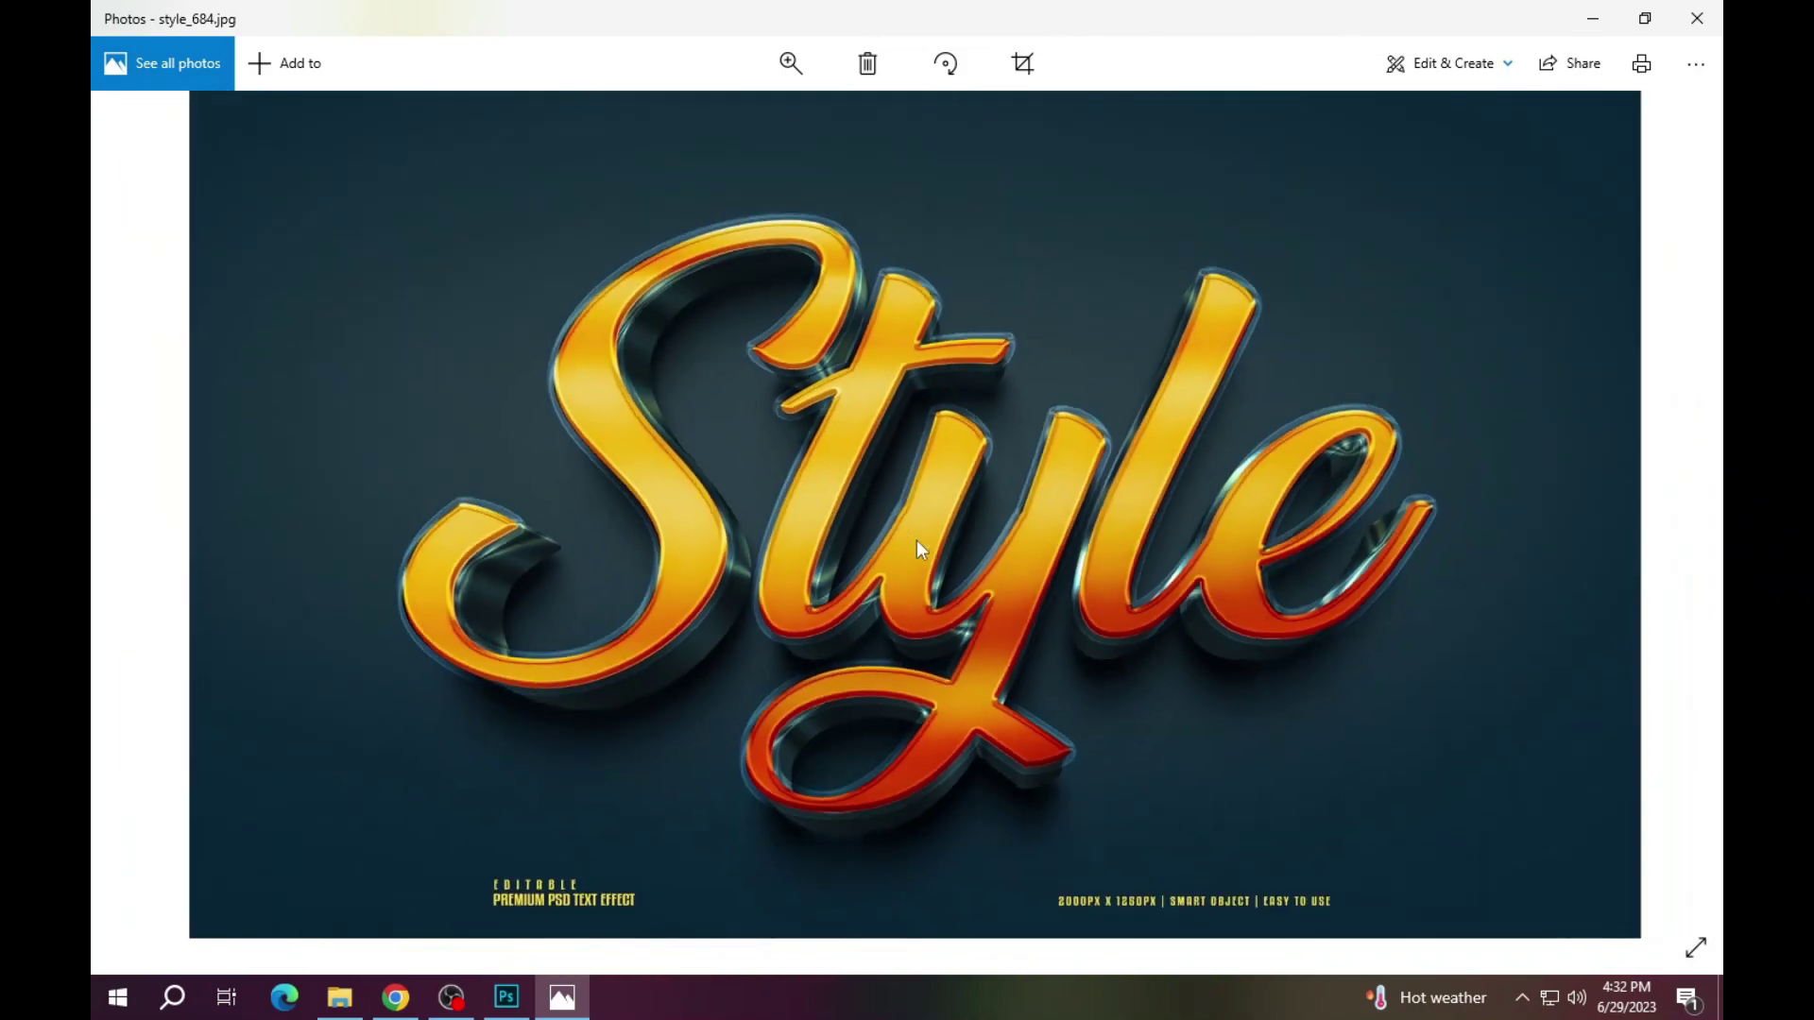
- Inspect the Sugar and talk previews up close
key("Right")
scroll(914, 536, "up", 2)
scroll(914, 537, "down", 2)
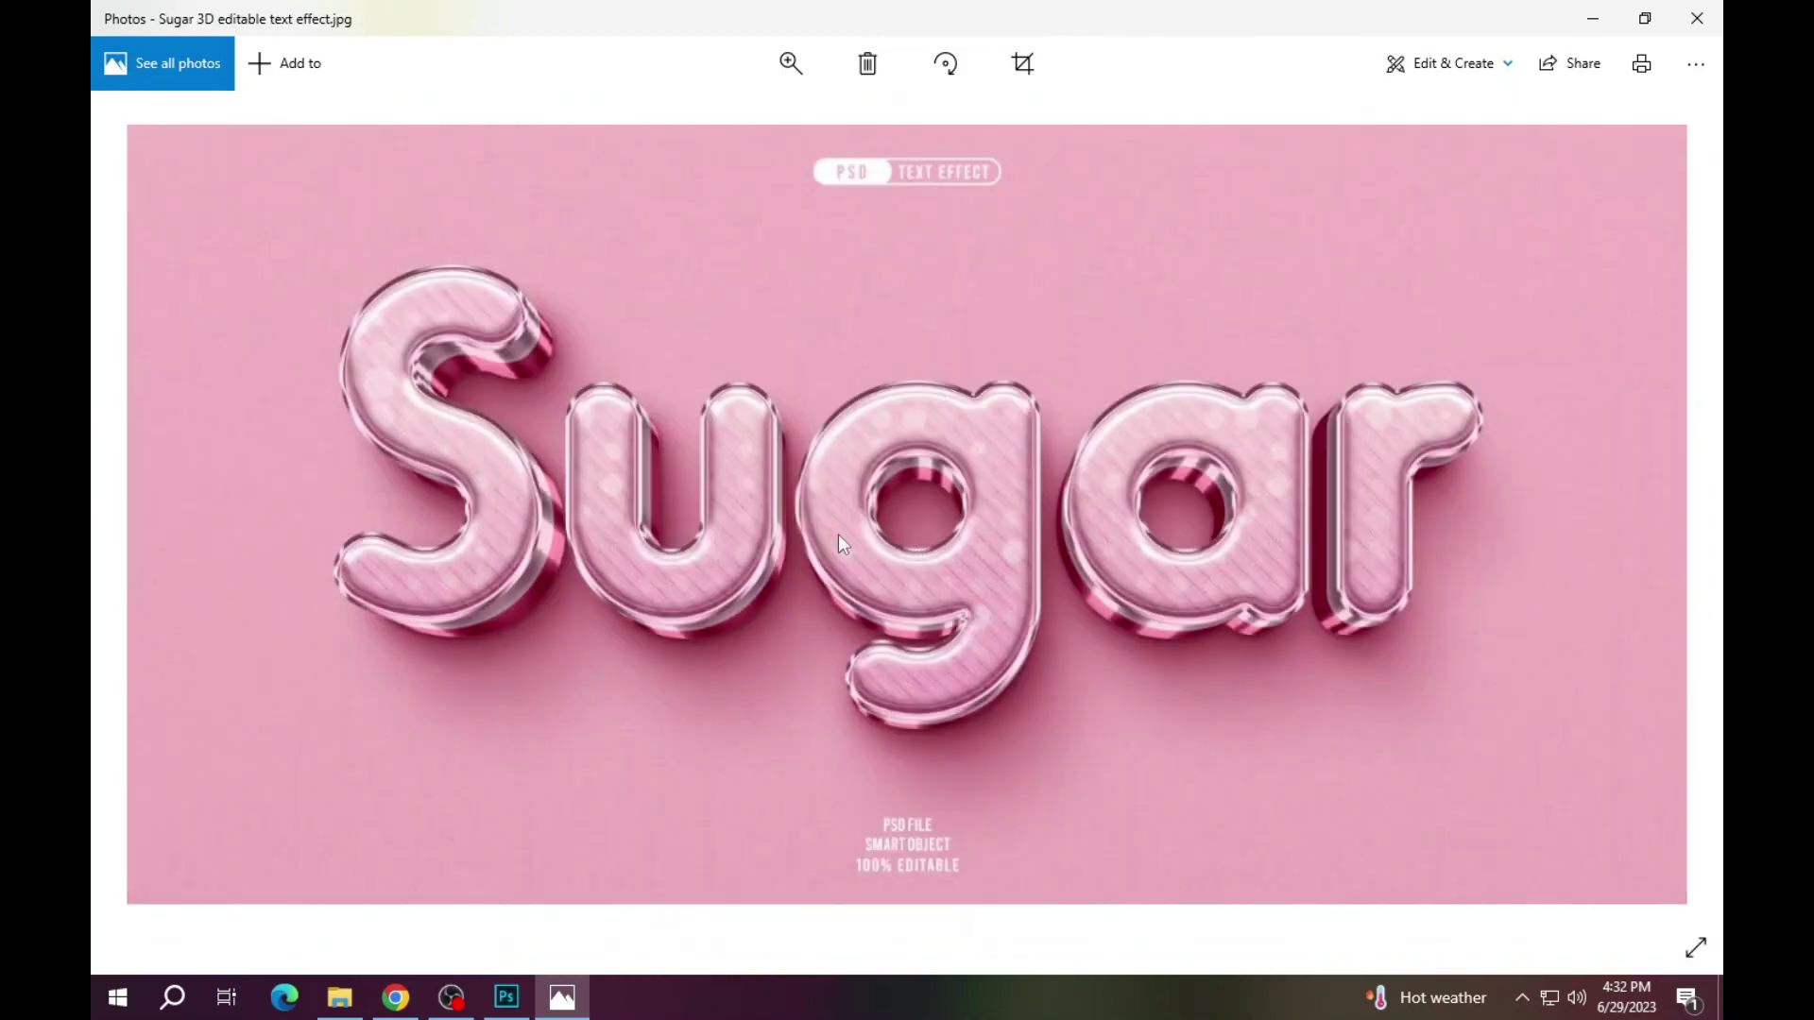
scroll(833, 541, "up", 2)
scroll(834, 541, "down", 2)
key("Right")
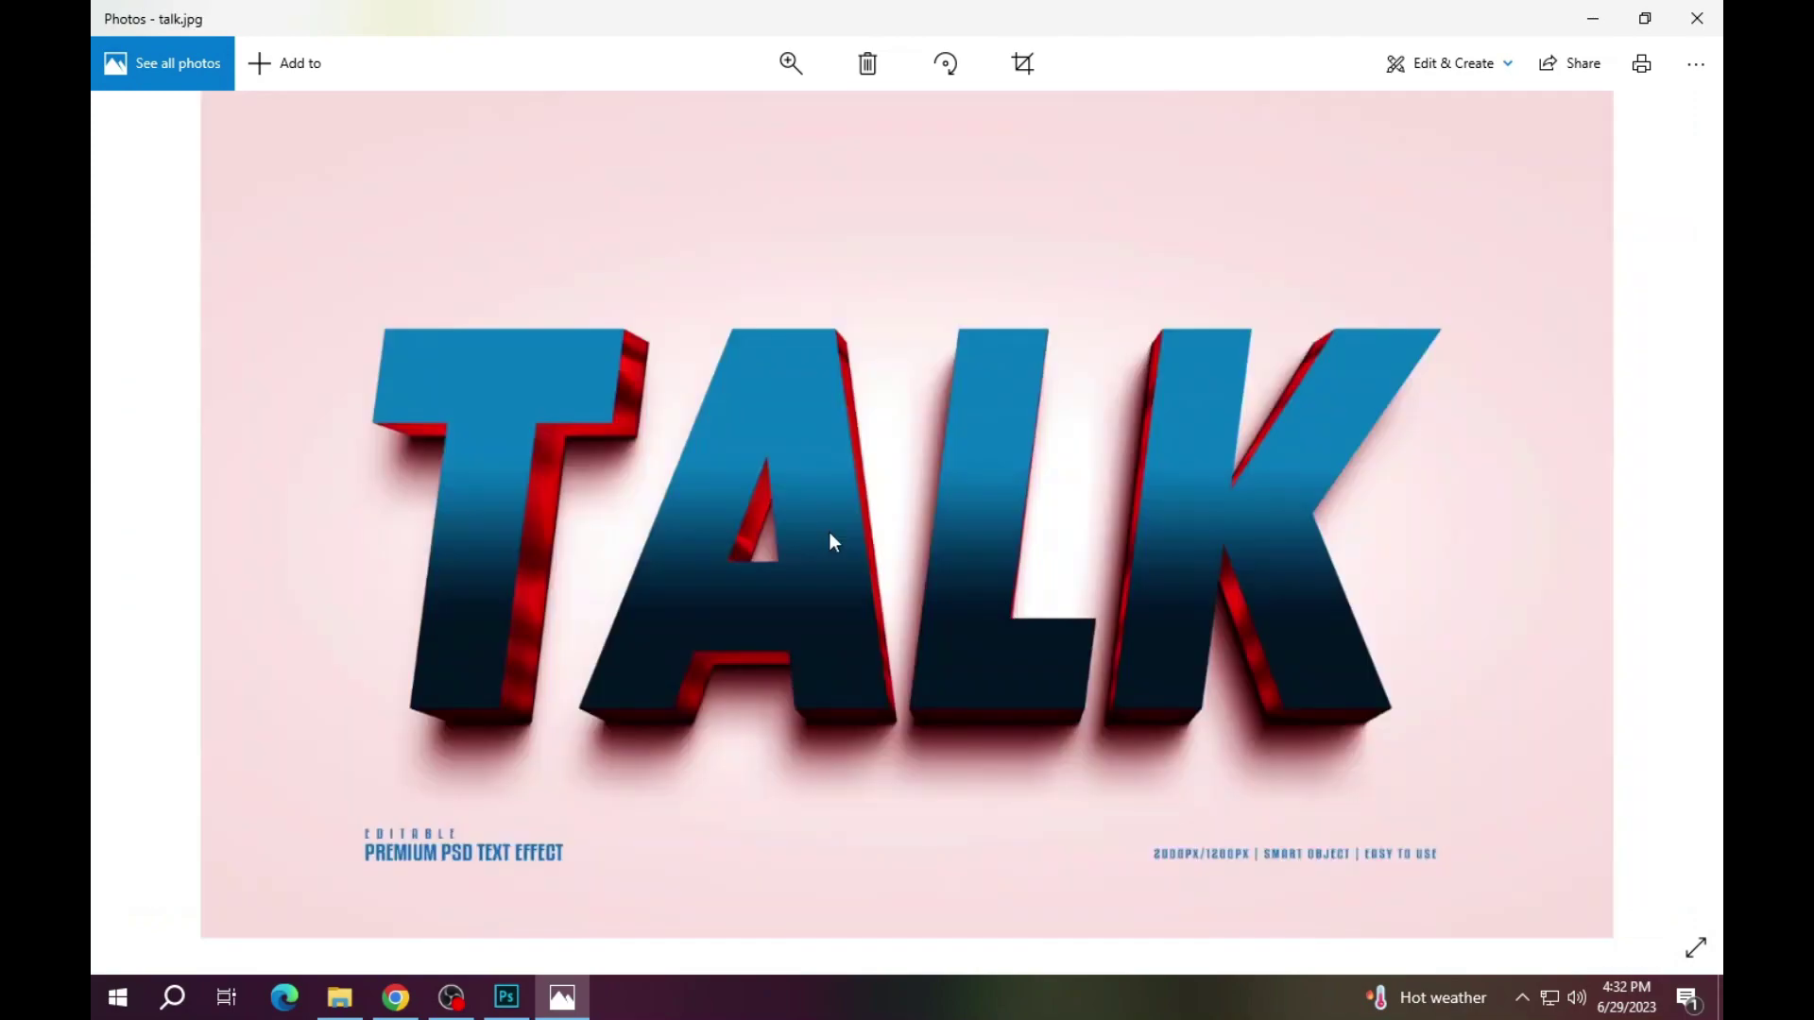
scroll(830, 531, "up", 2)
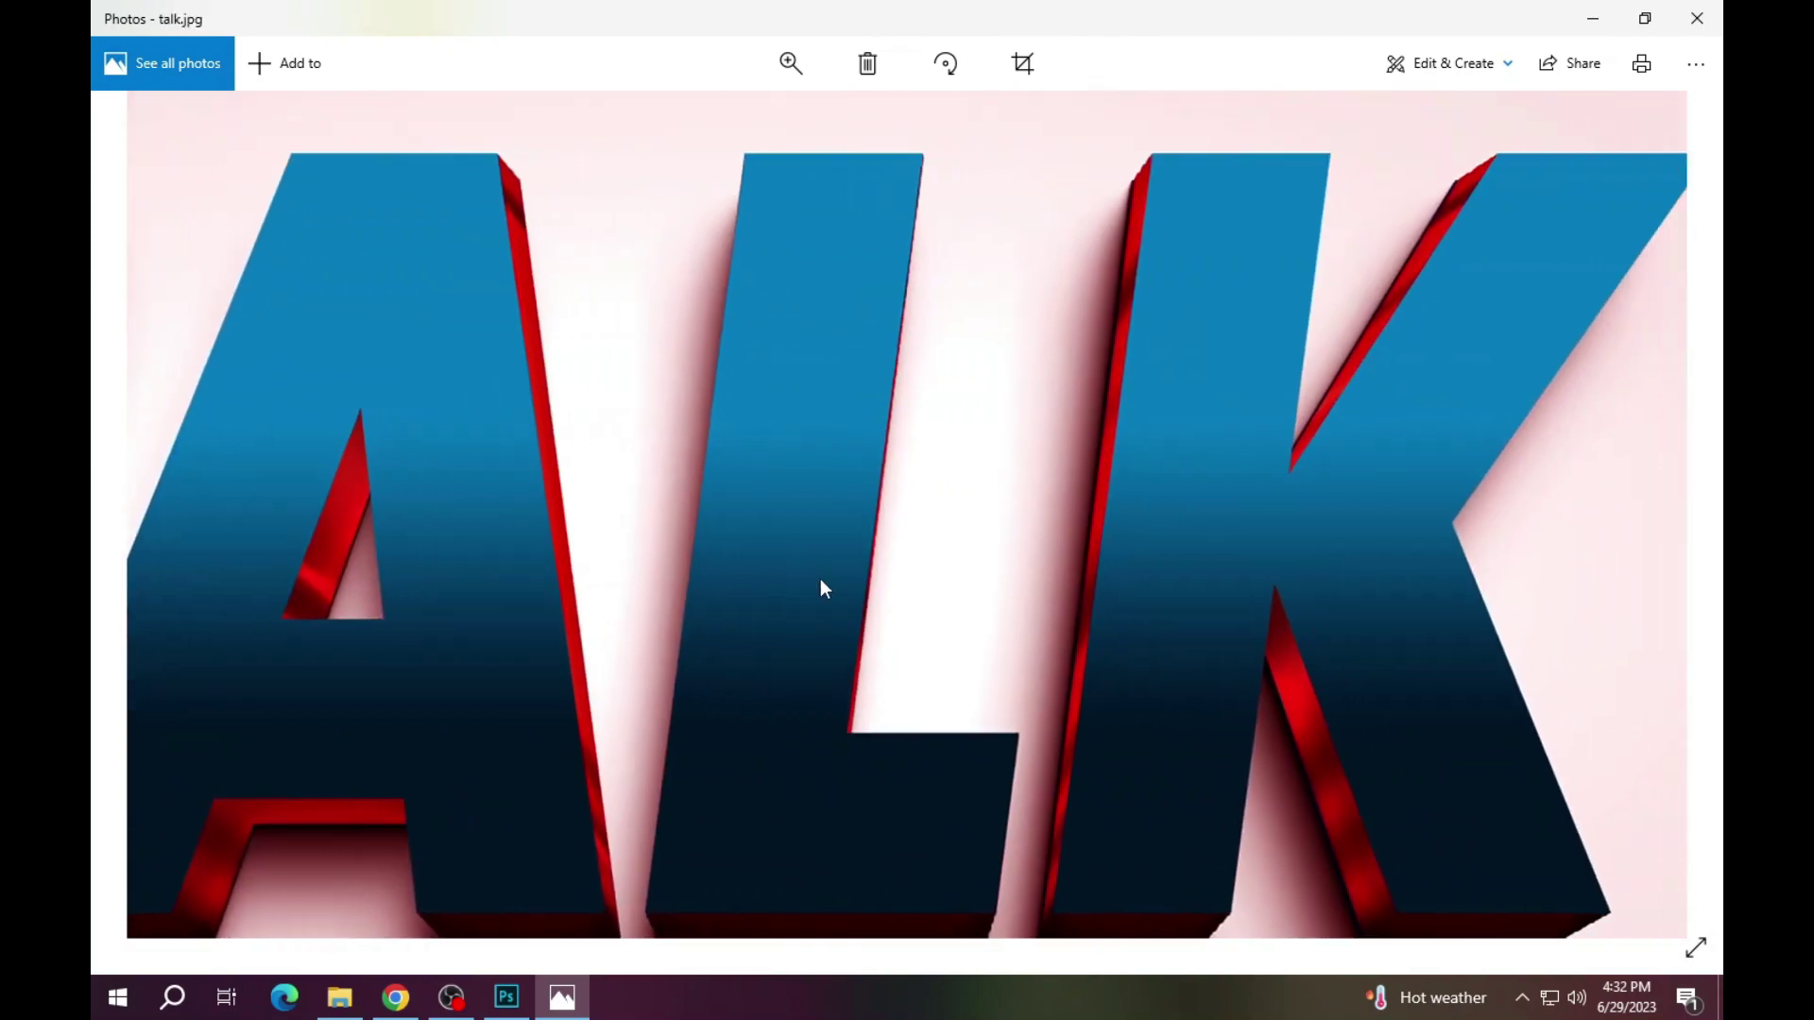
scroll(820, 579, "down", 2)
- Zoom through the Tier and Tour previews, ending on the Yeah mockup
key("Right")
scroll(794, 502, "up", 2)
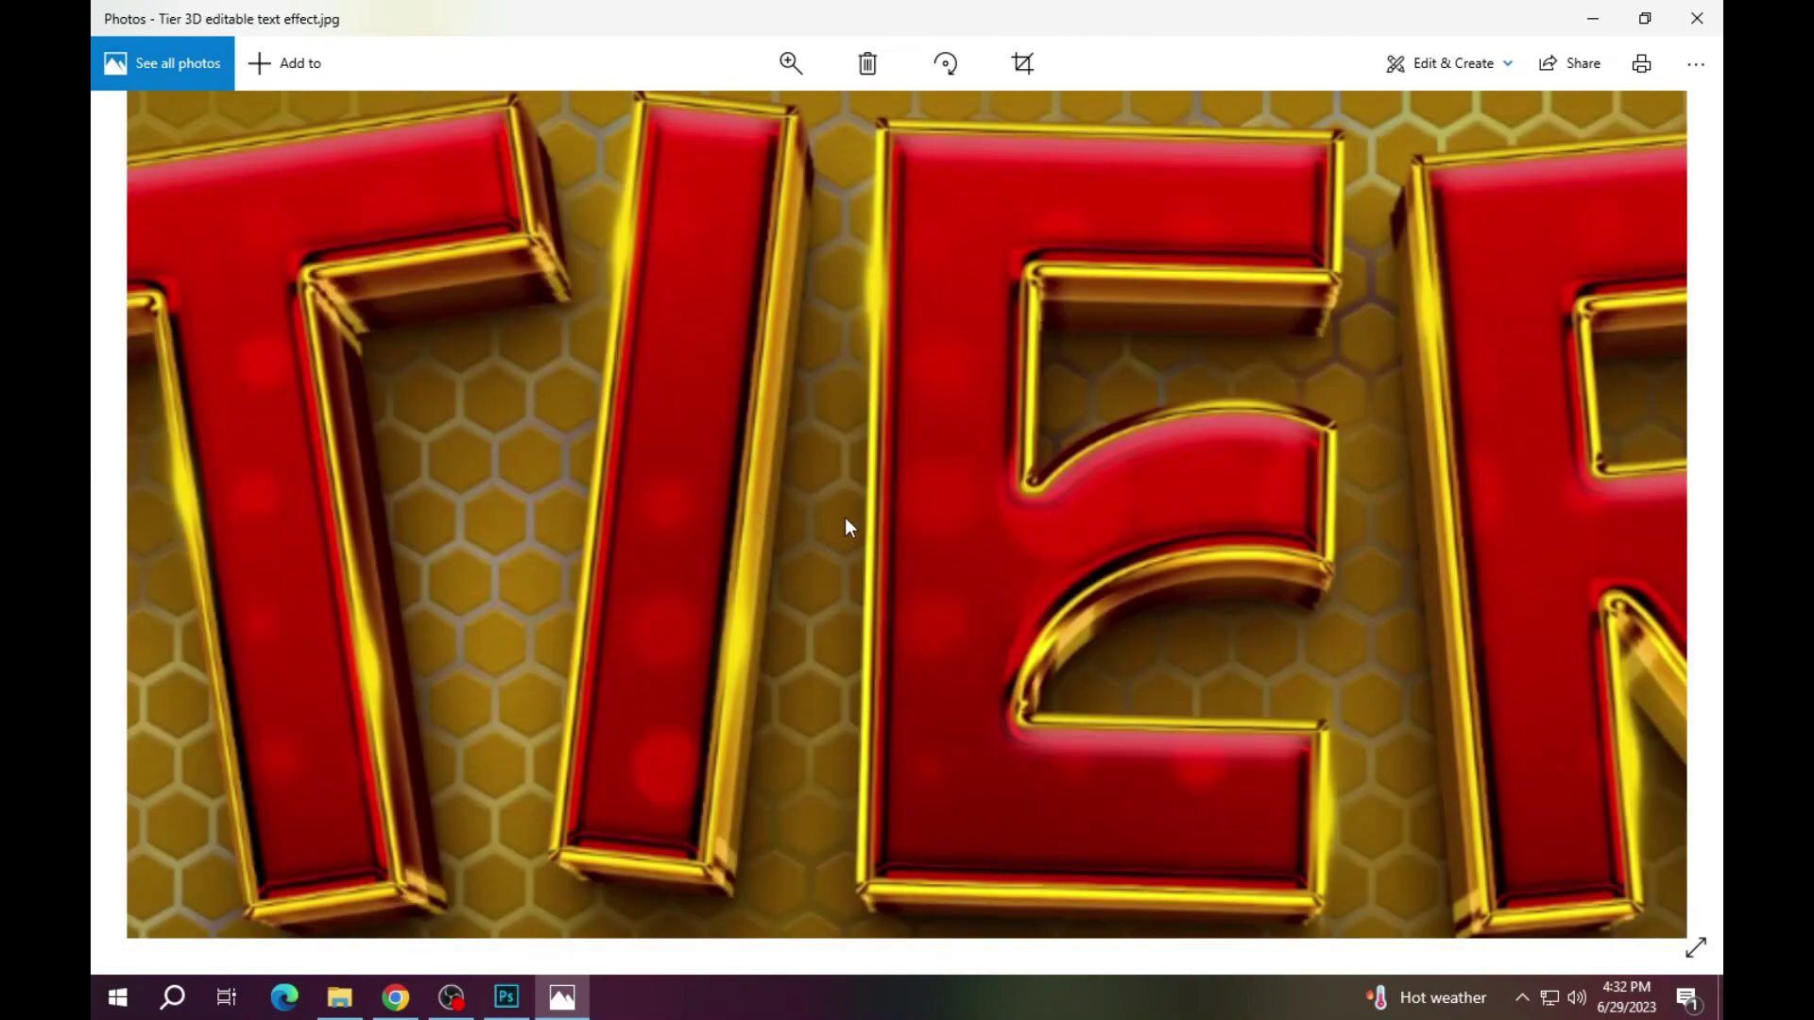
scroll(854, 518, "down", 2)
key("Right")
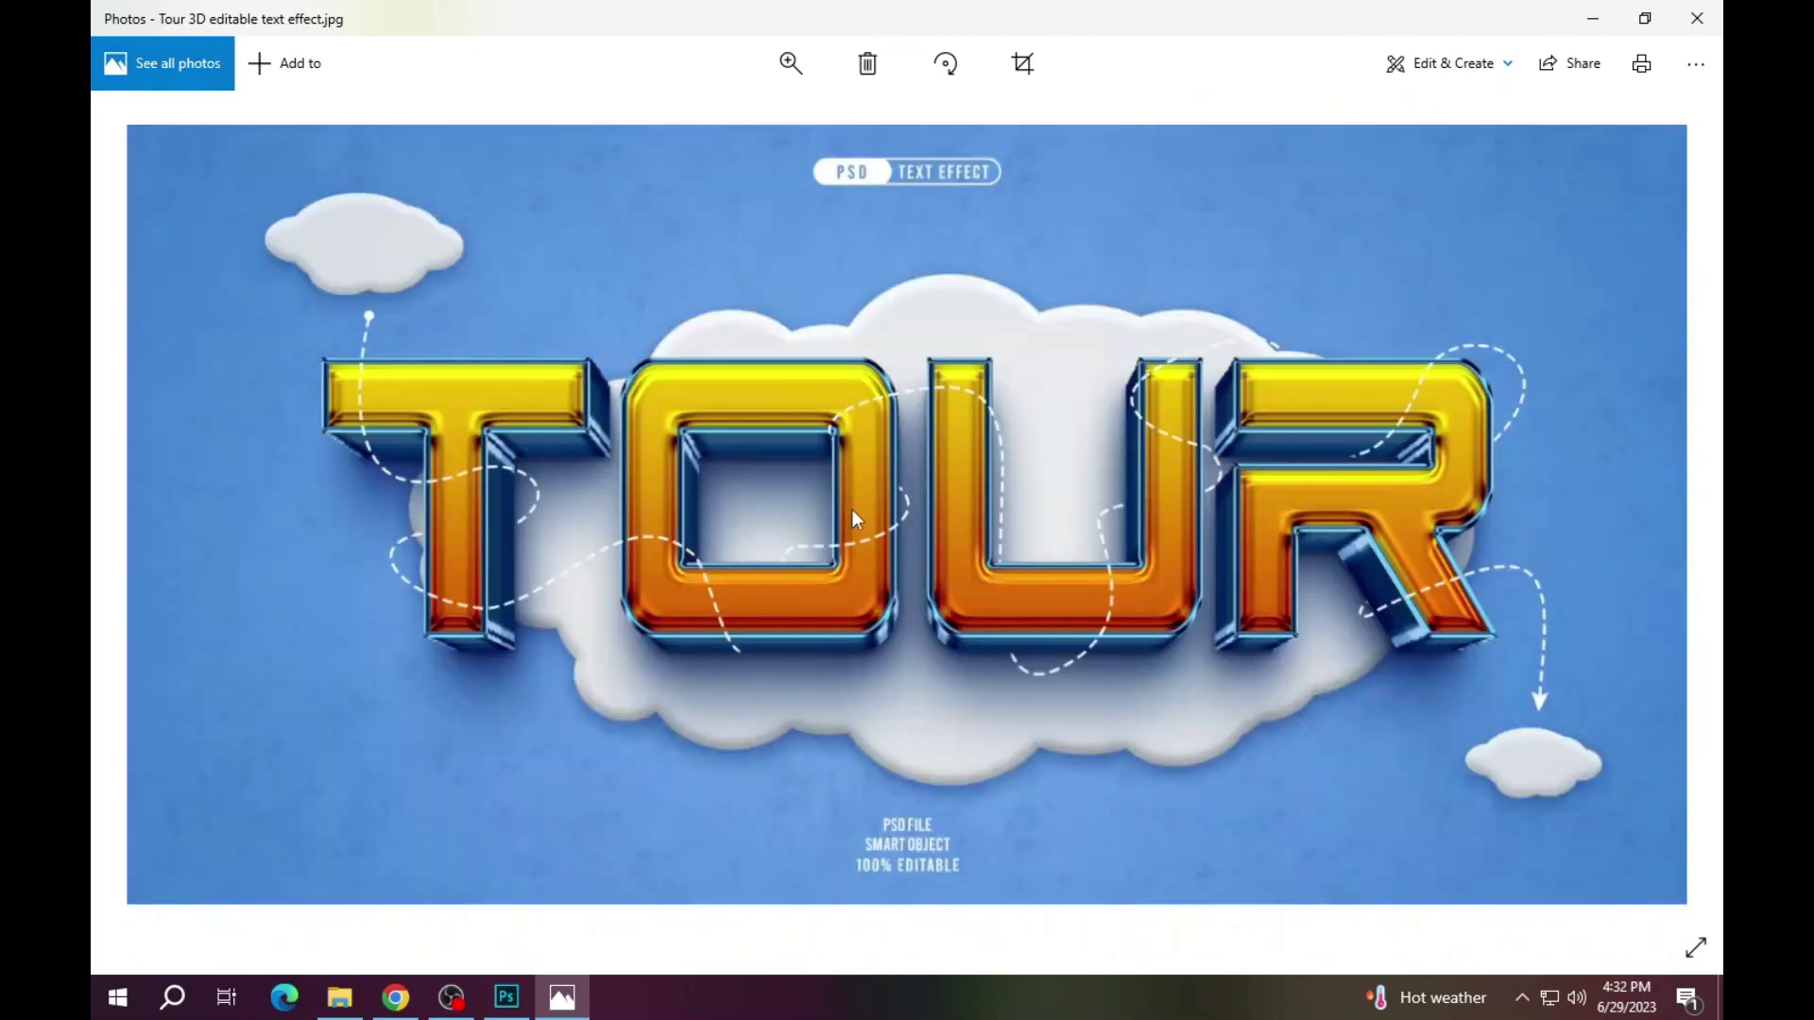
scroll(852, 509, "up", 2)
scroll(1103, 512, "down", 2)
key("Right")
scroll(1097, 395, "up", 2)
scroll(1097, 395, "down", 2)
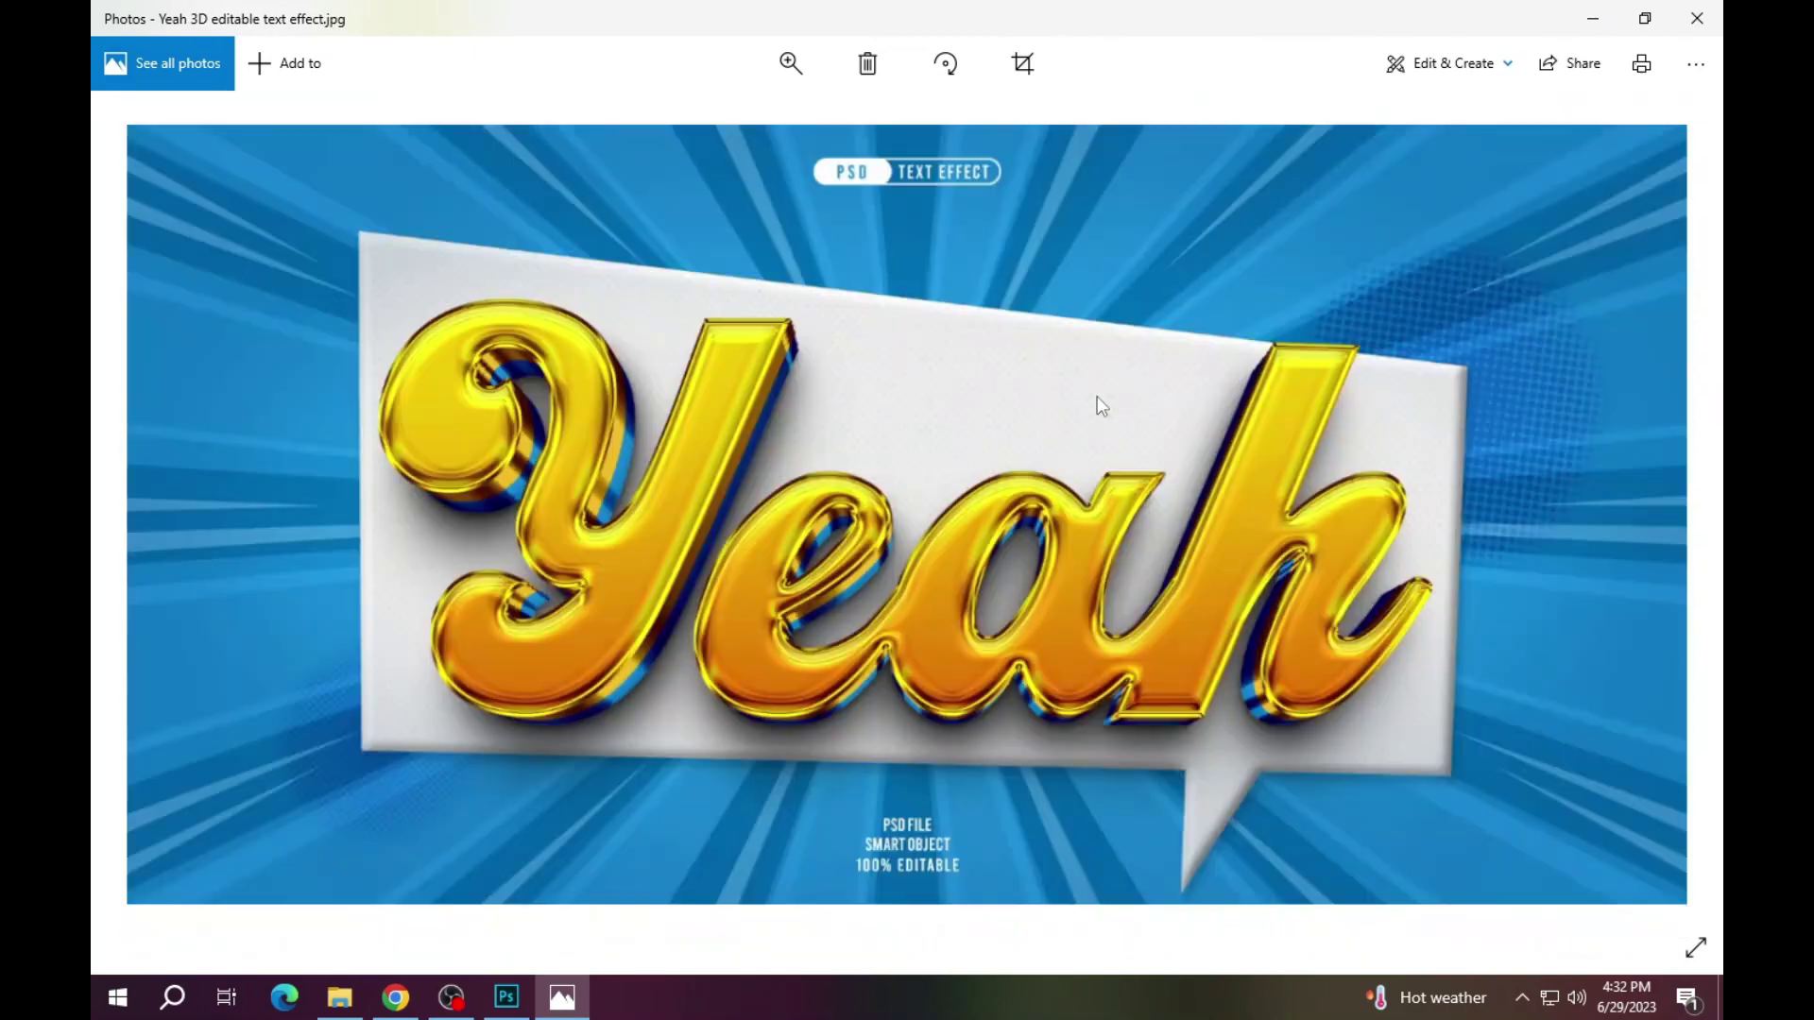
- Open promo_orange.psd with its missing font left unresolved and display its Layers panel
left_click(1697, 18)
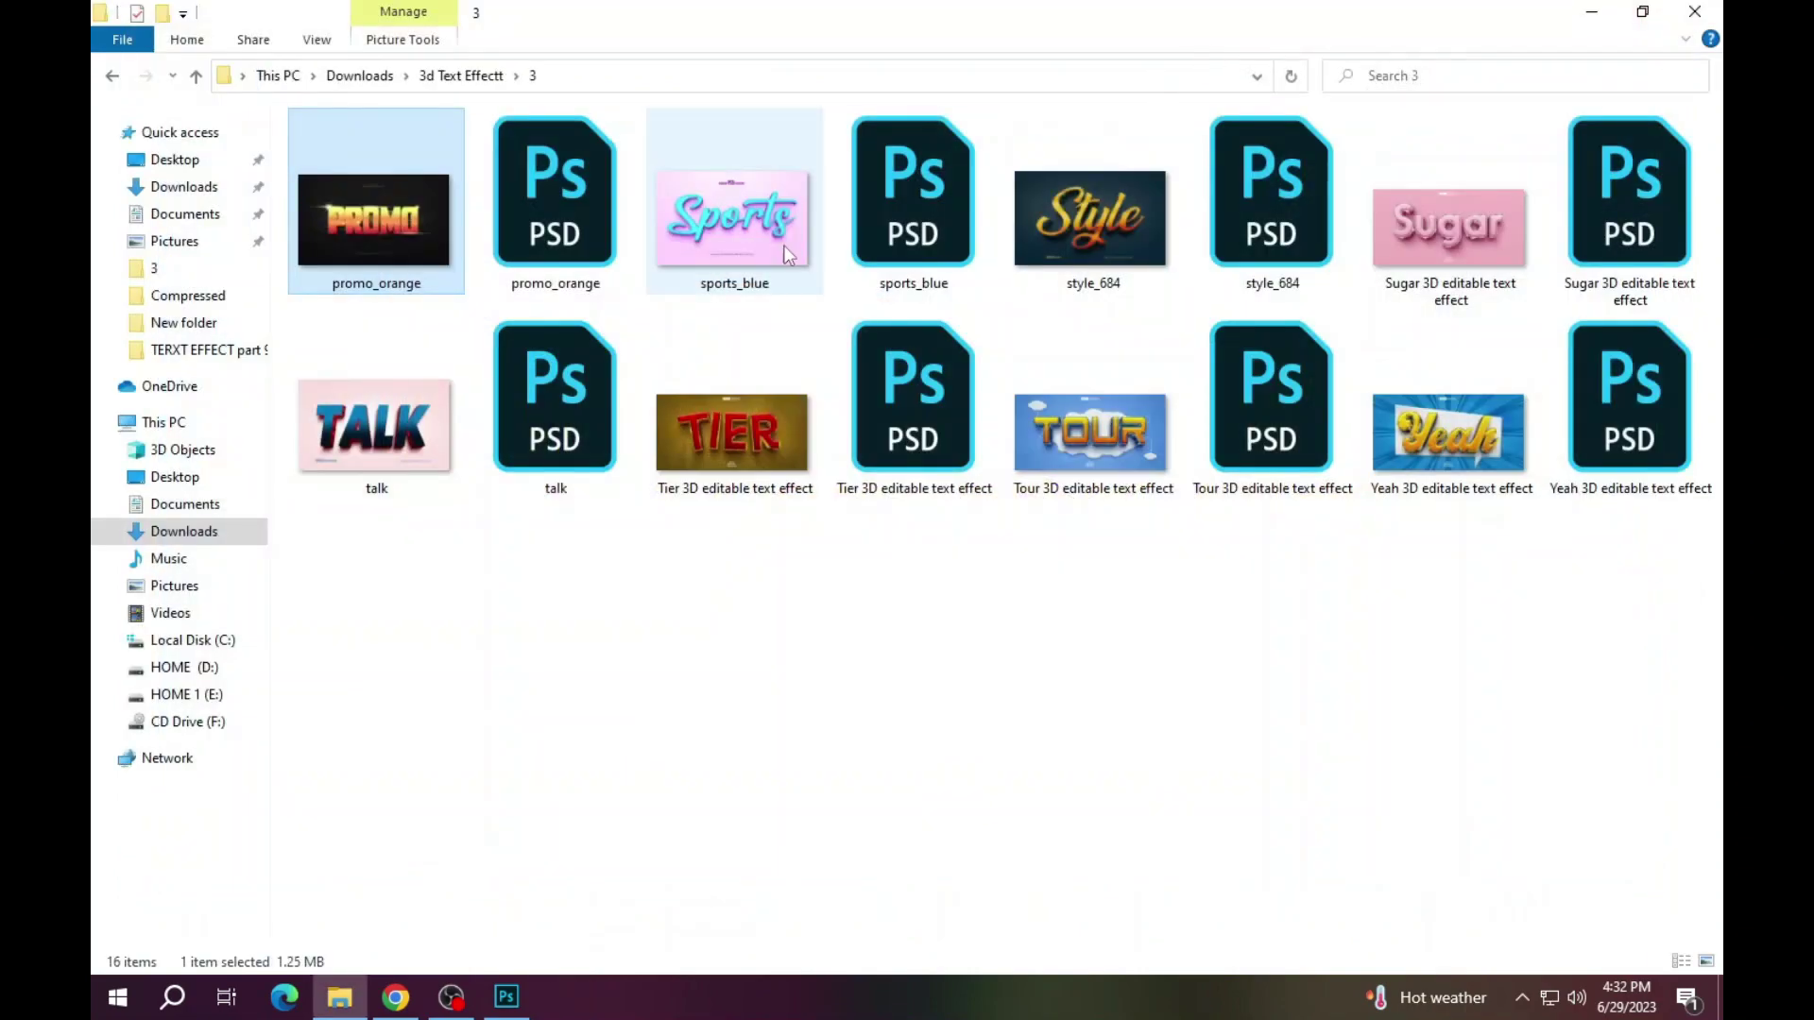
double_click(554, 219)
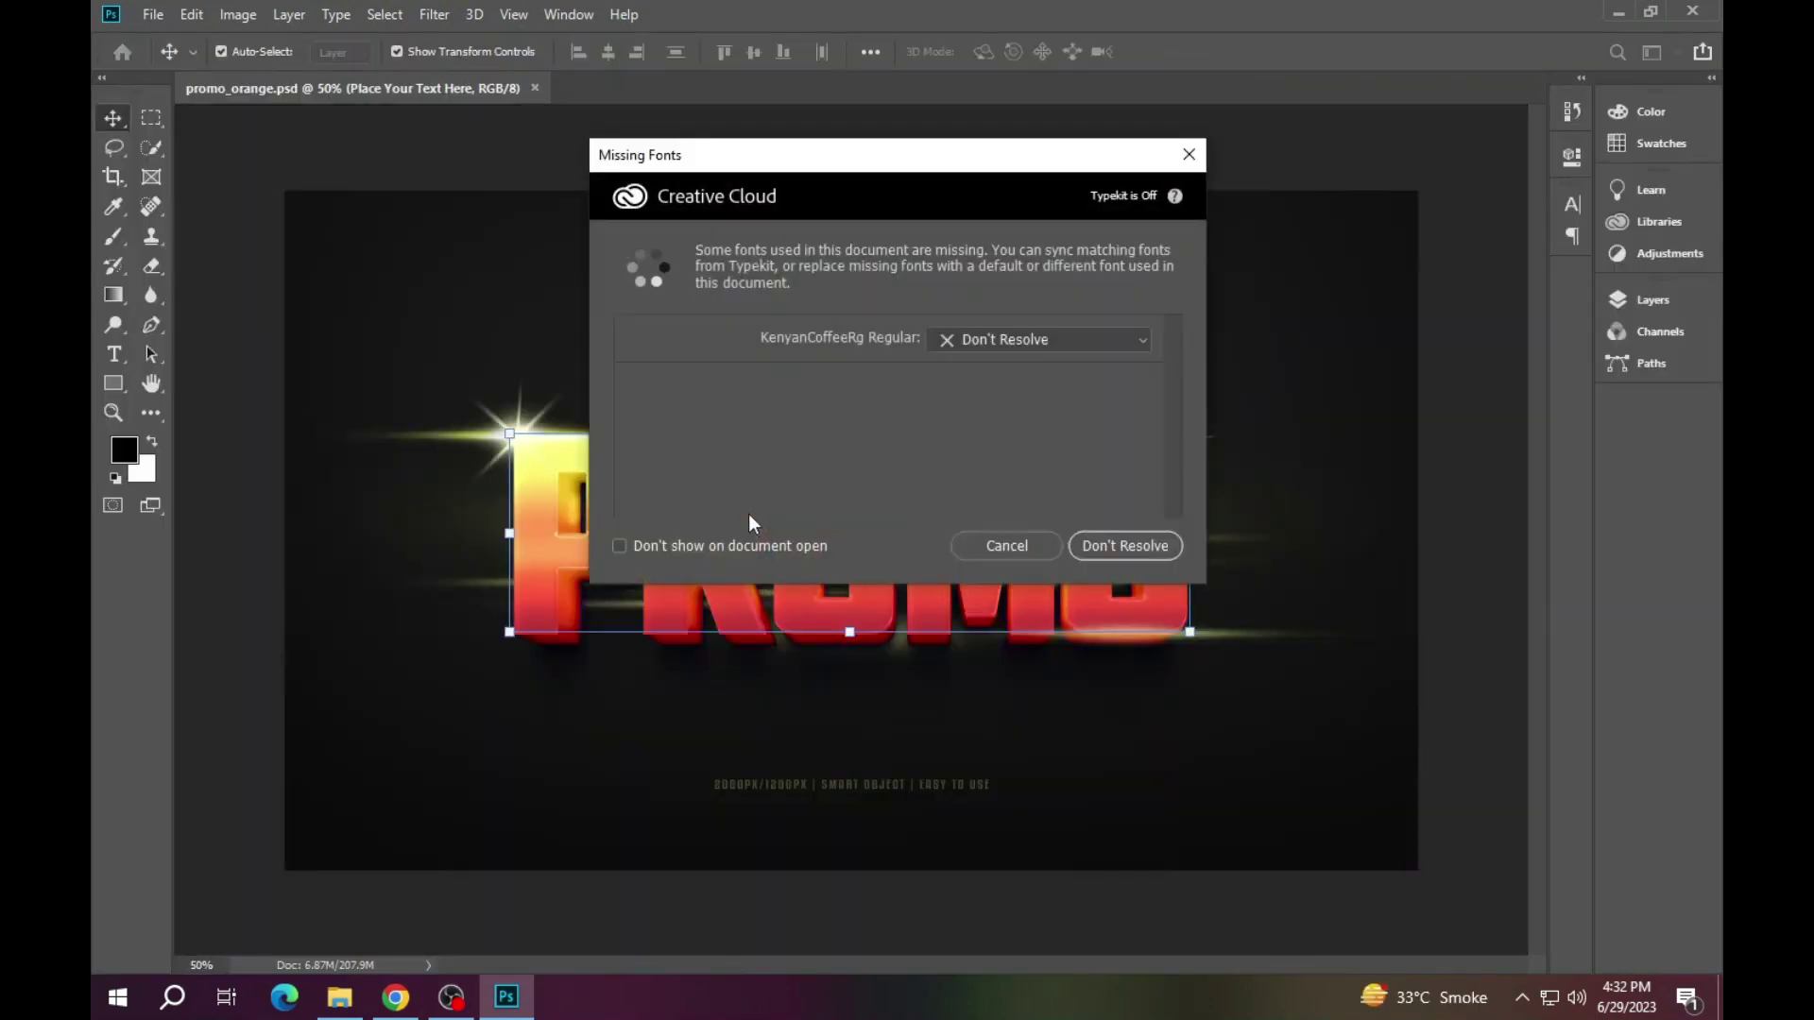
key("super+plus")
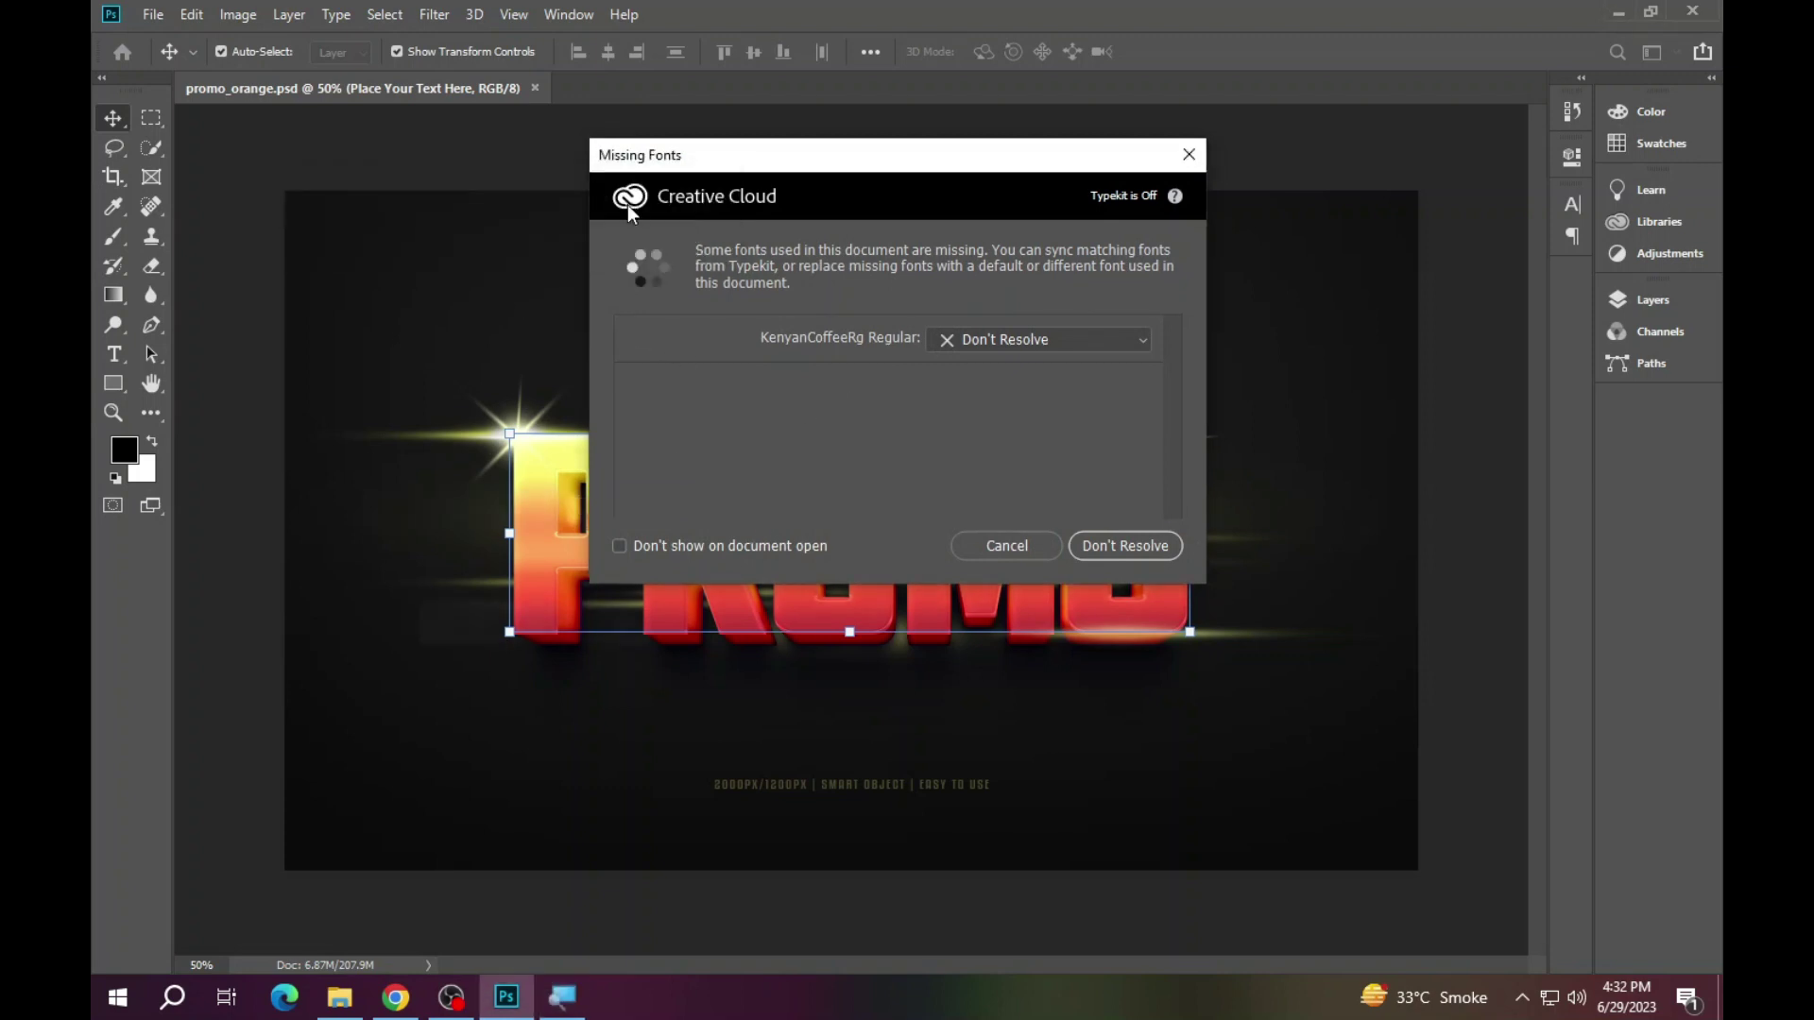
left_click(978, 544)
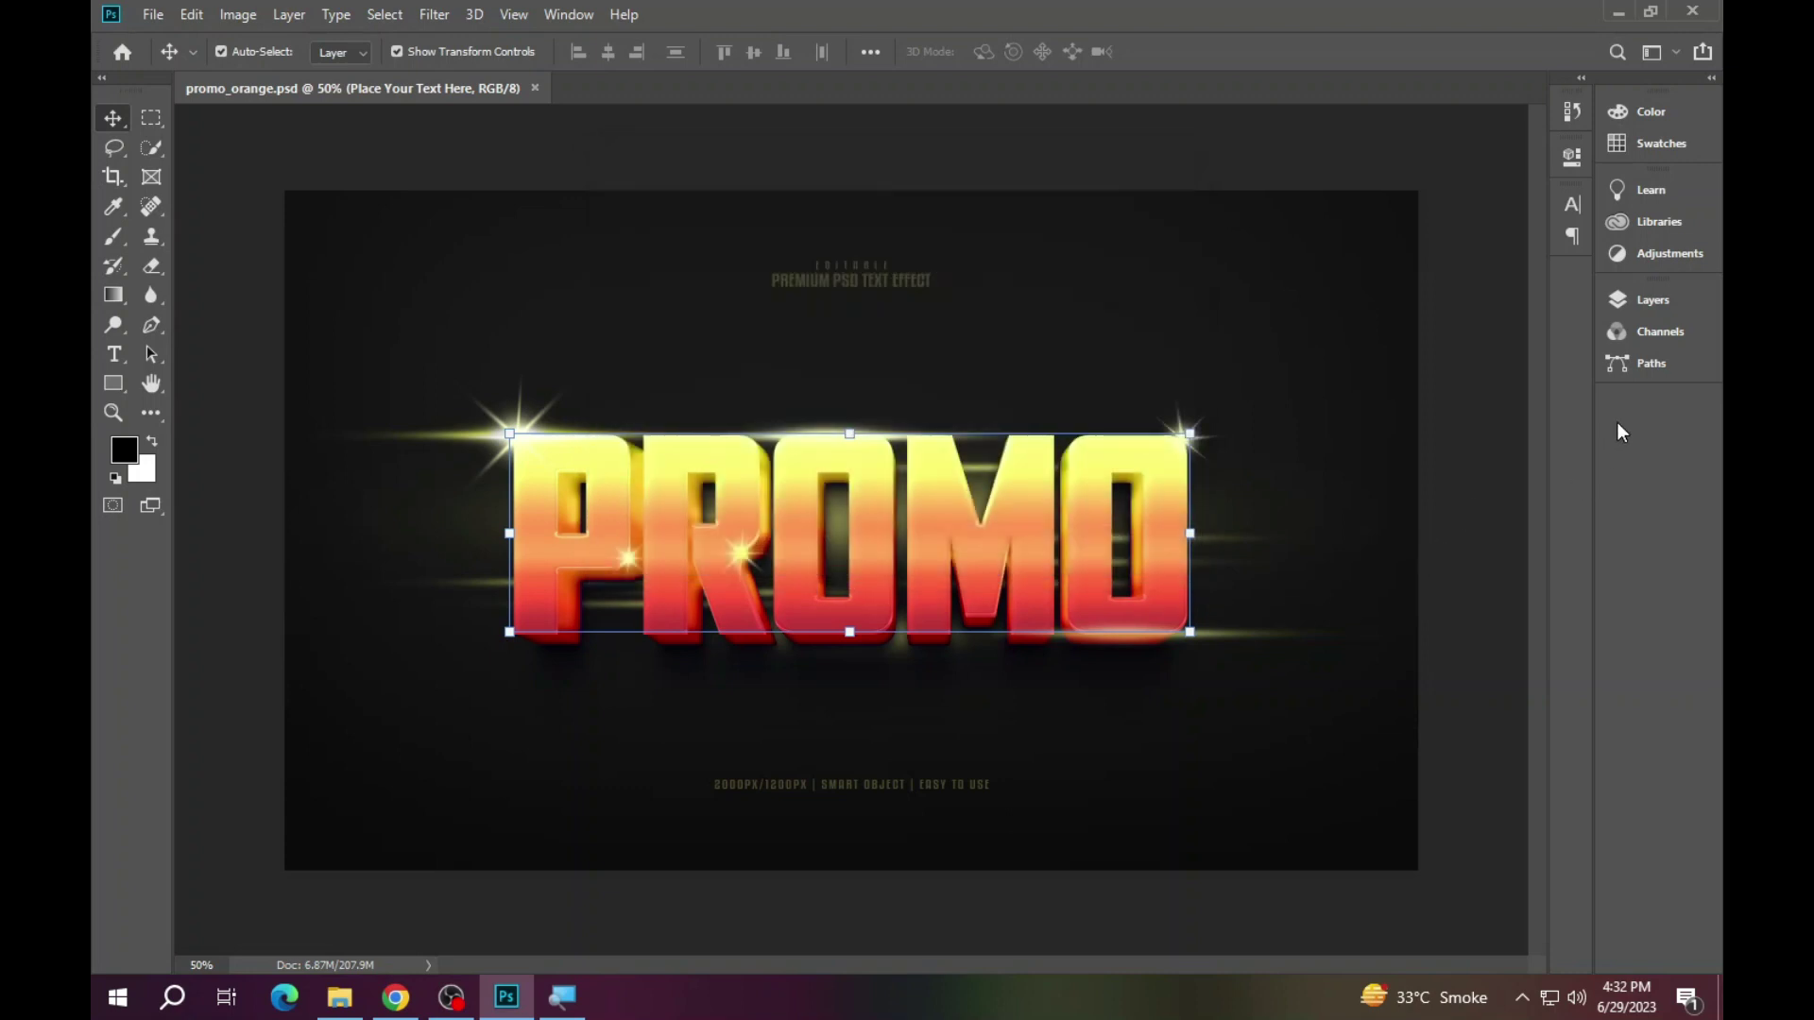
left_click(1644, 299)
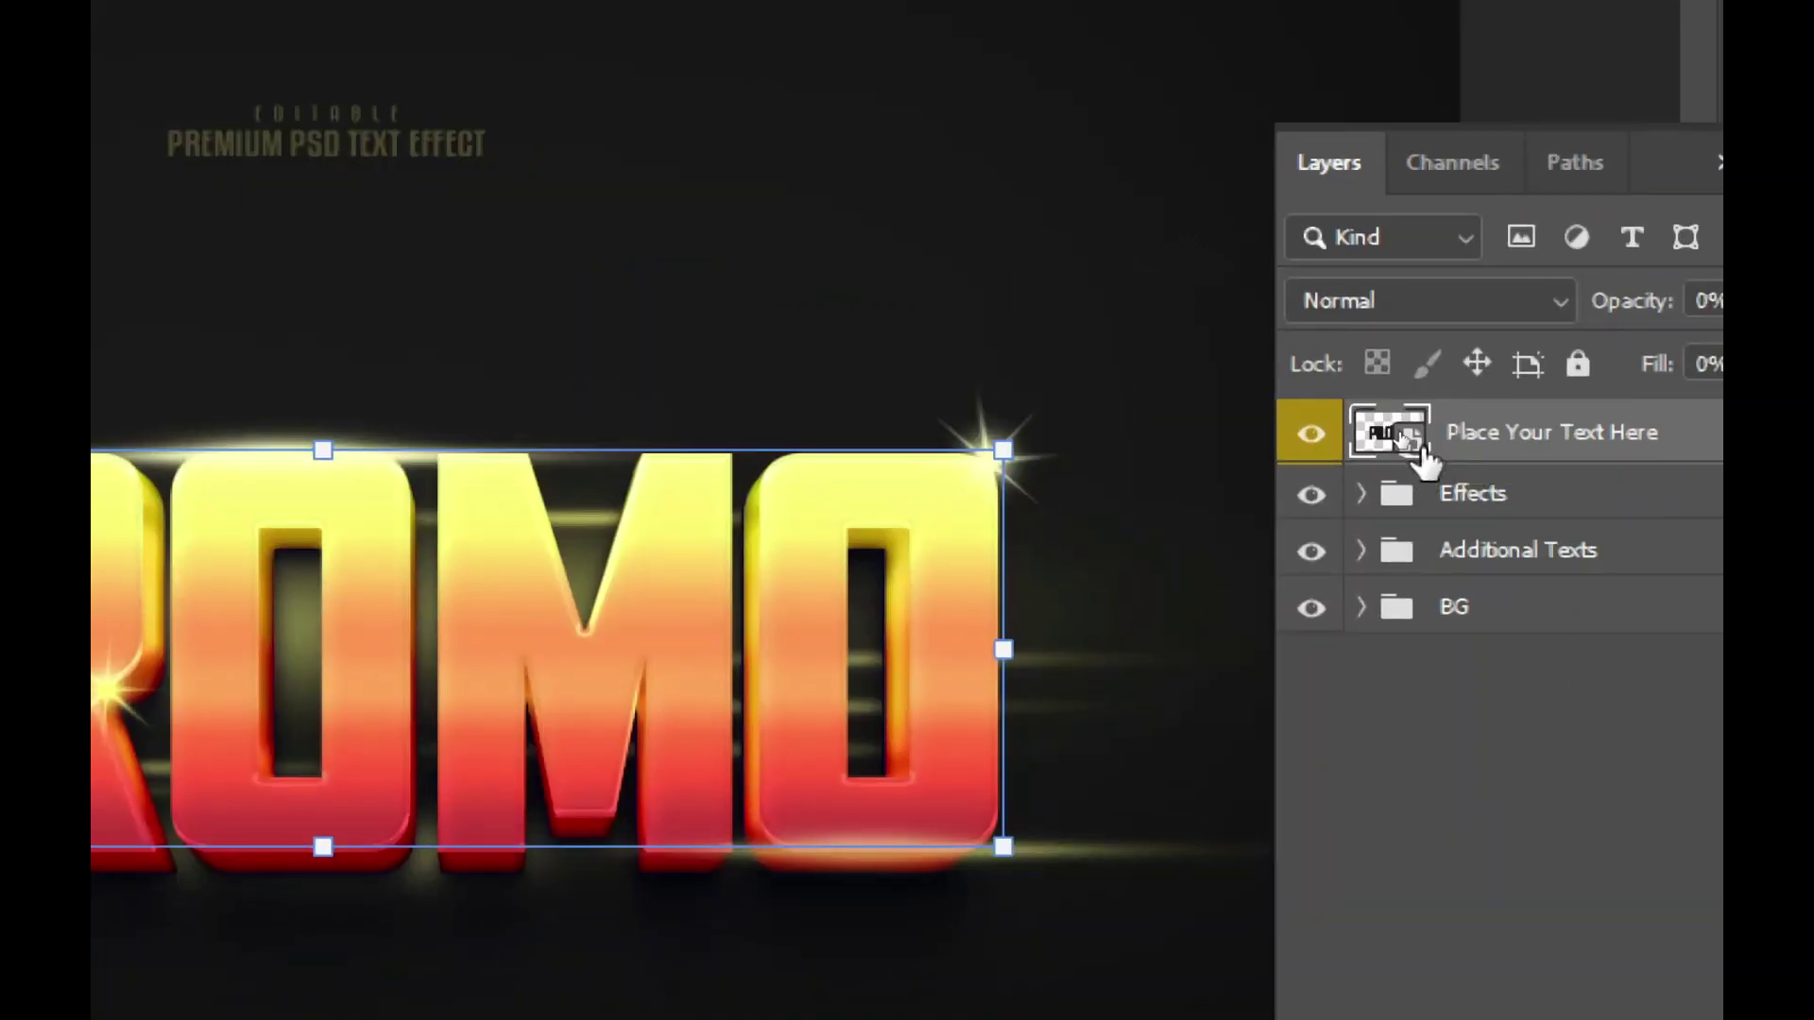
- Open the editable text smart object and start editing PROMO, accepting font substitution
double_click(1408, 438)
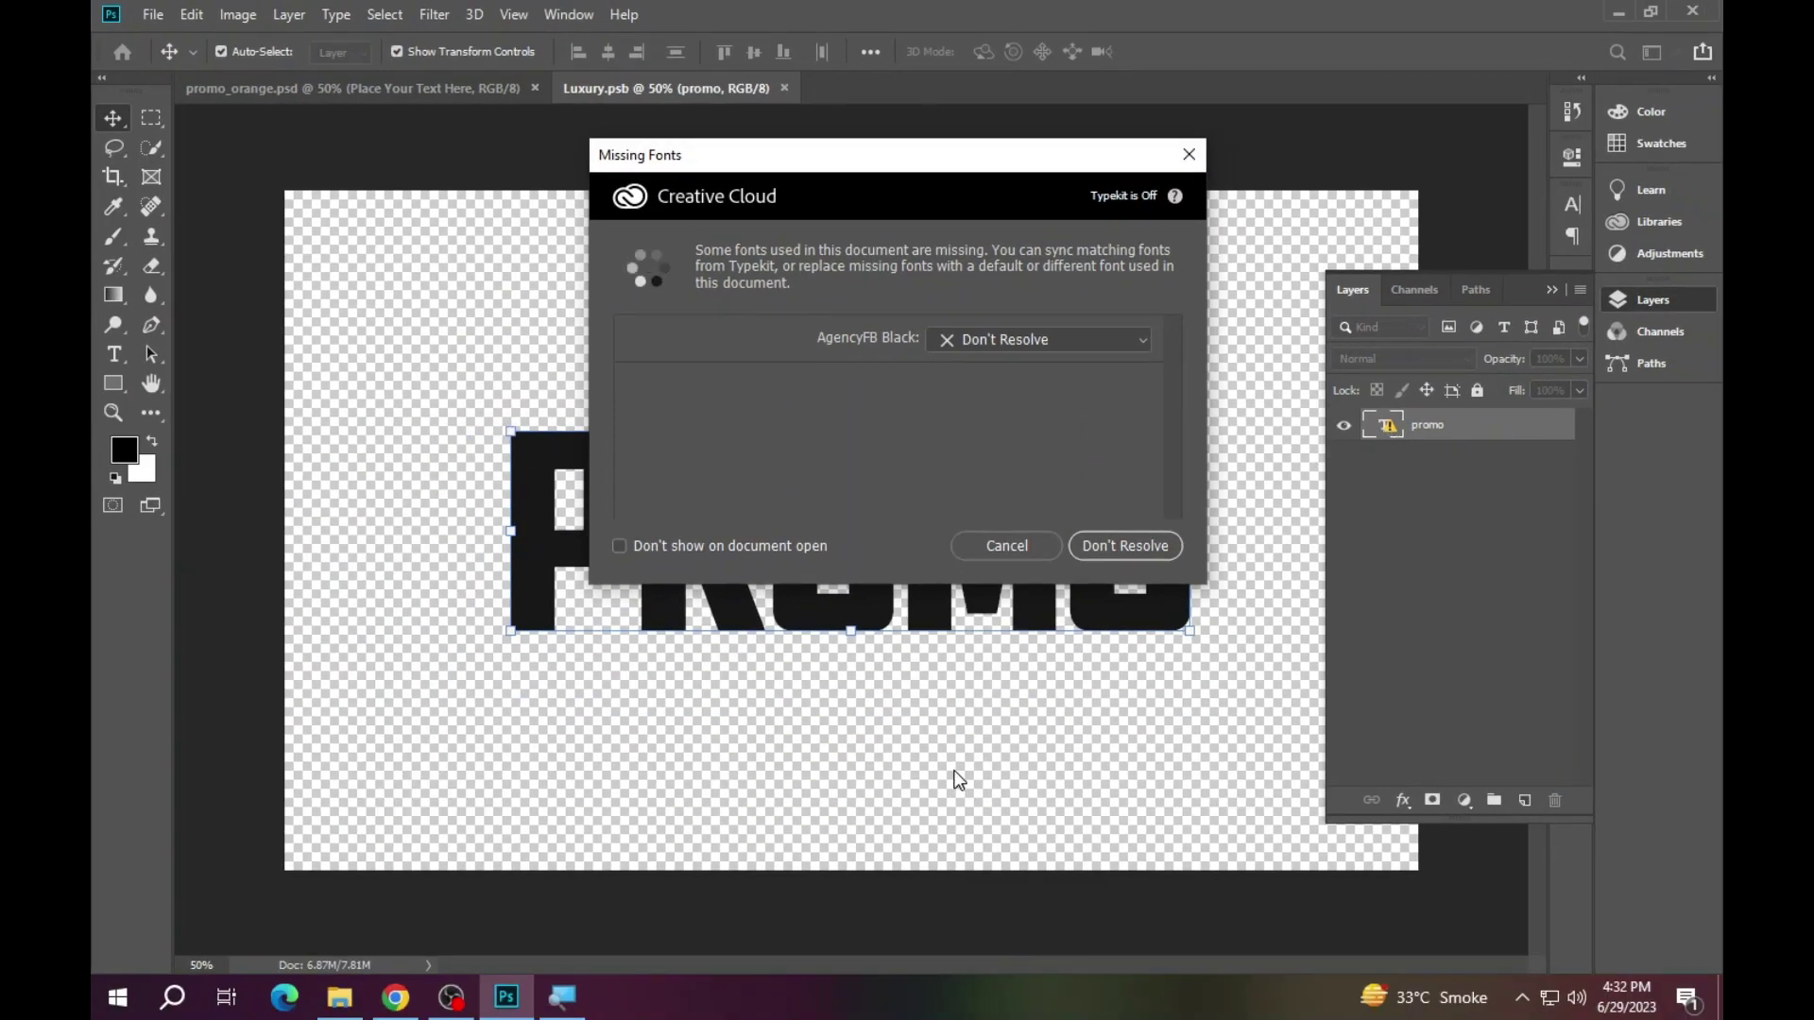
left_click(980, 557)
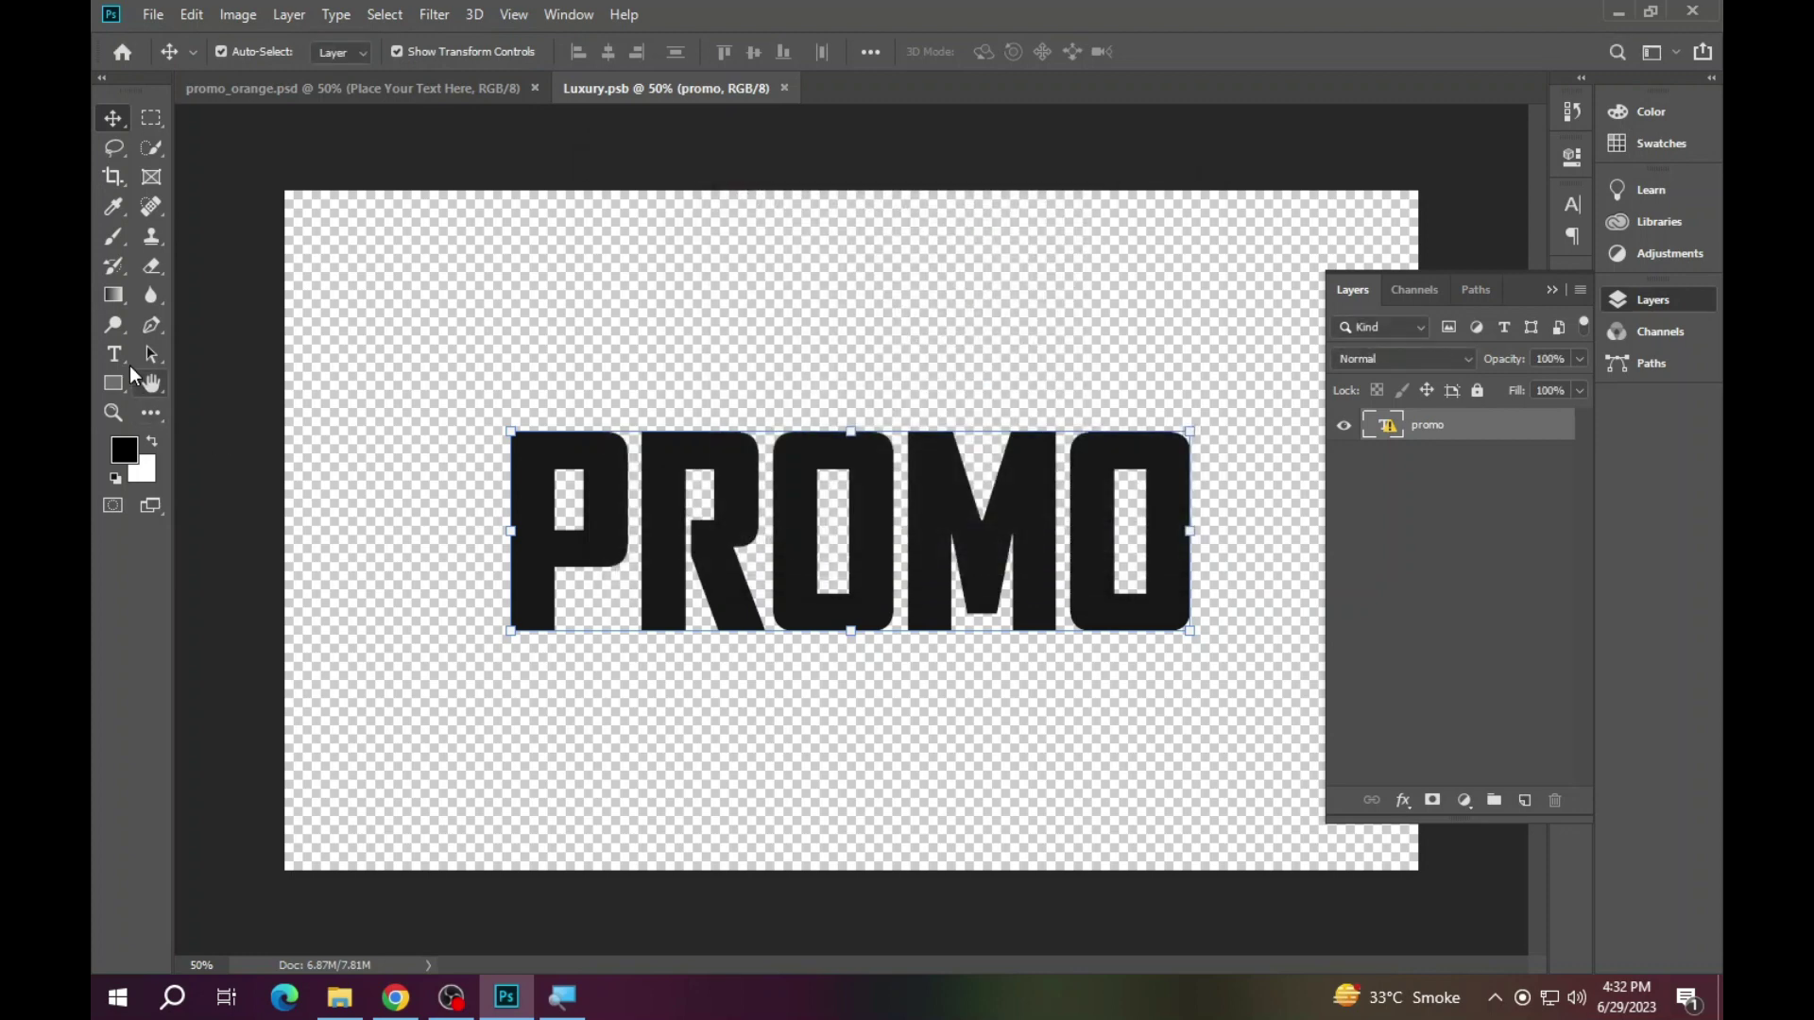
left_click(115, 356)
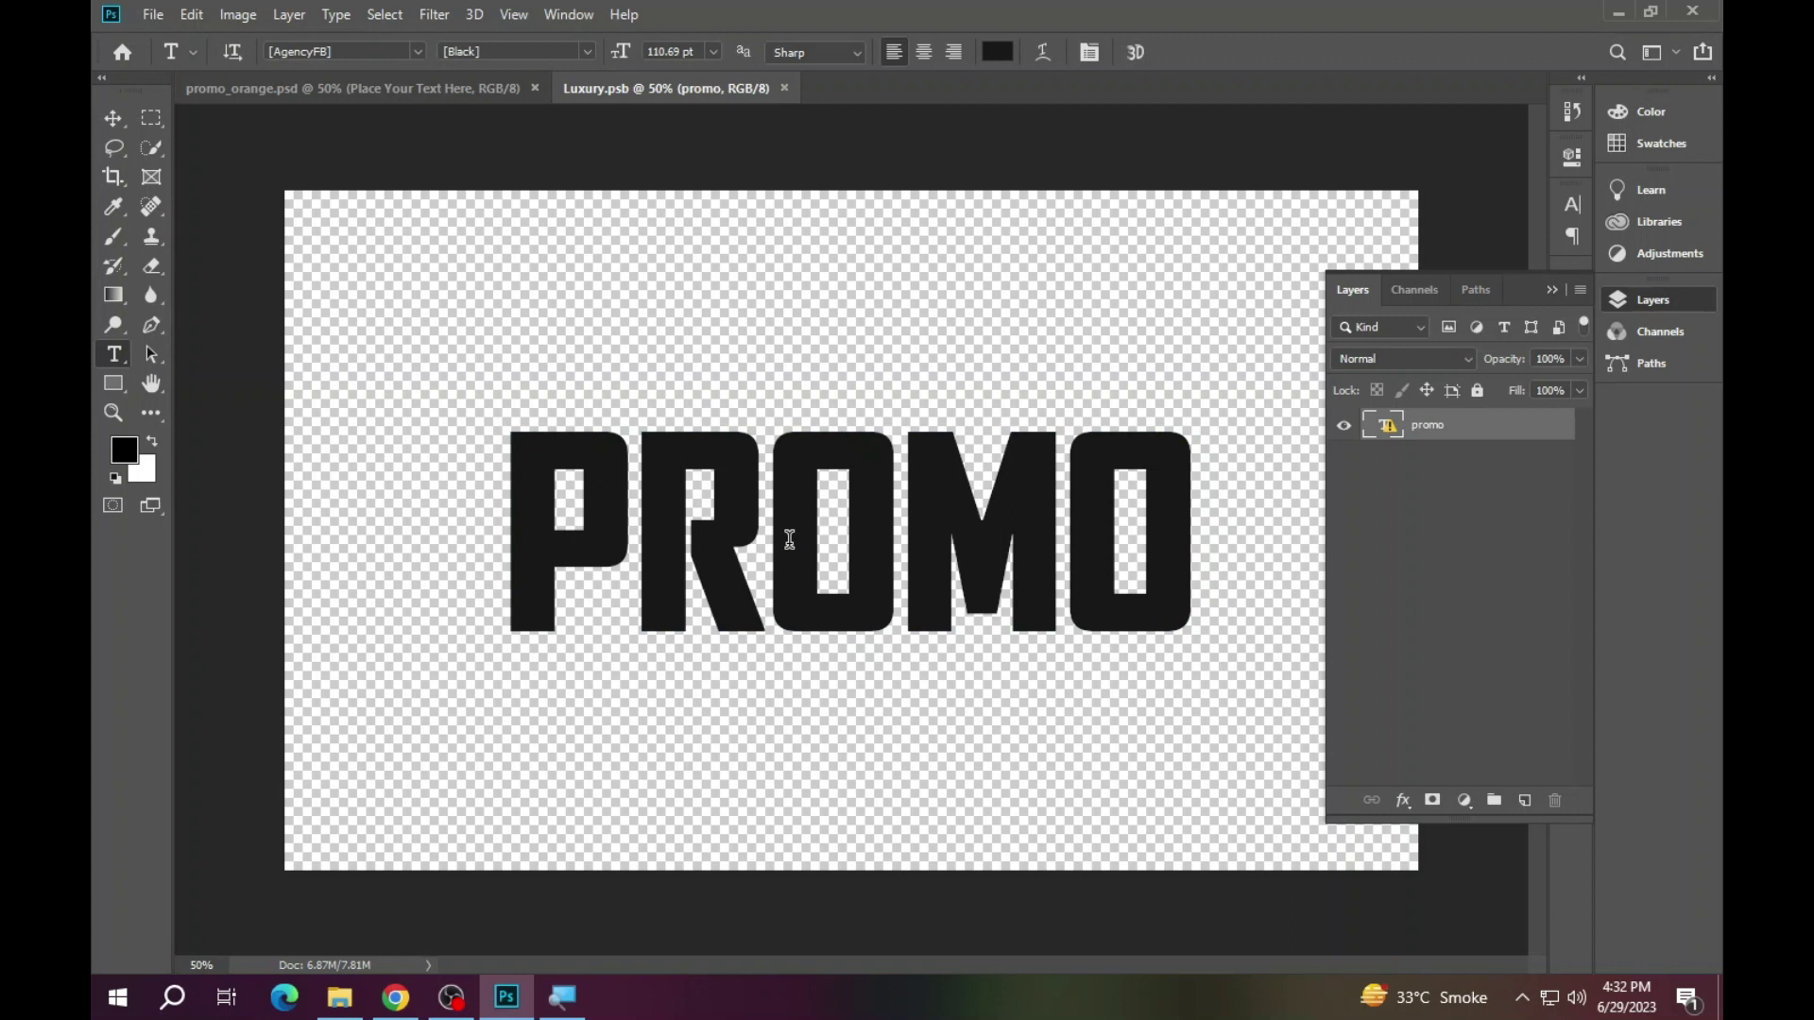
left_click(790, 539)
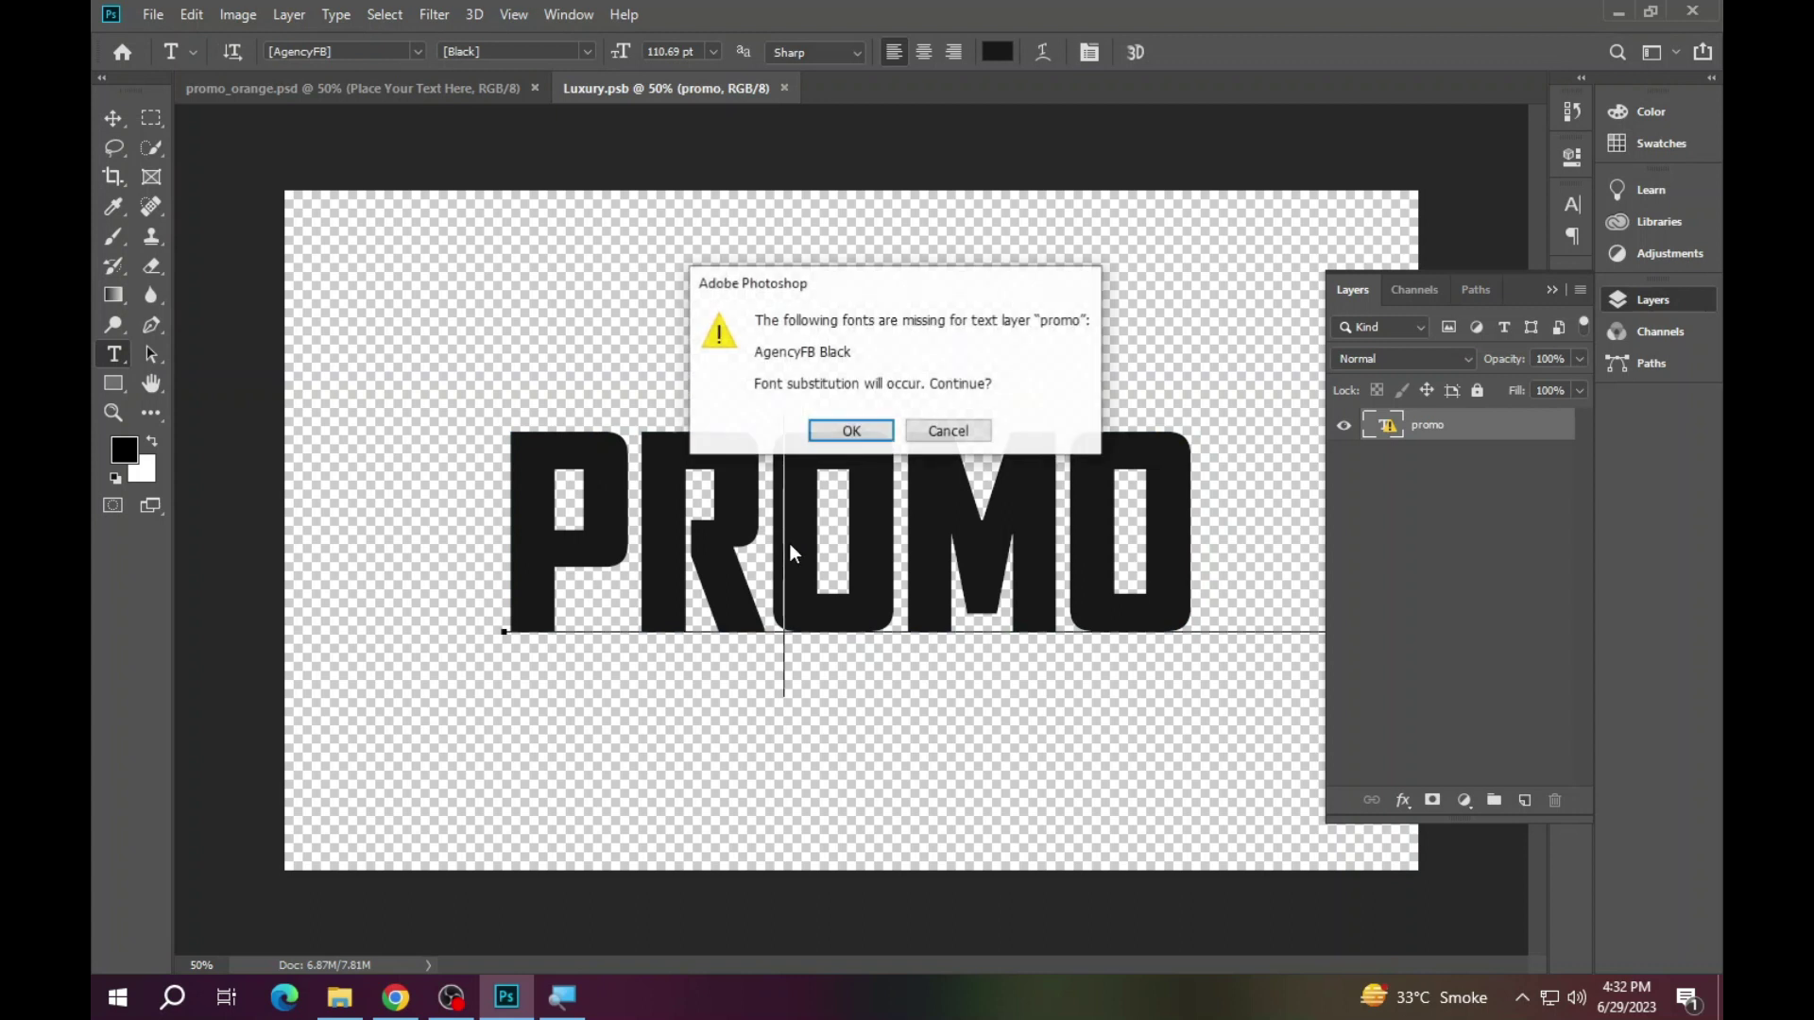
left_click(810, 437)
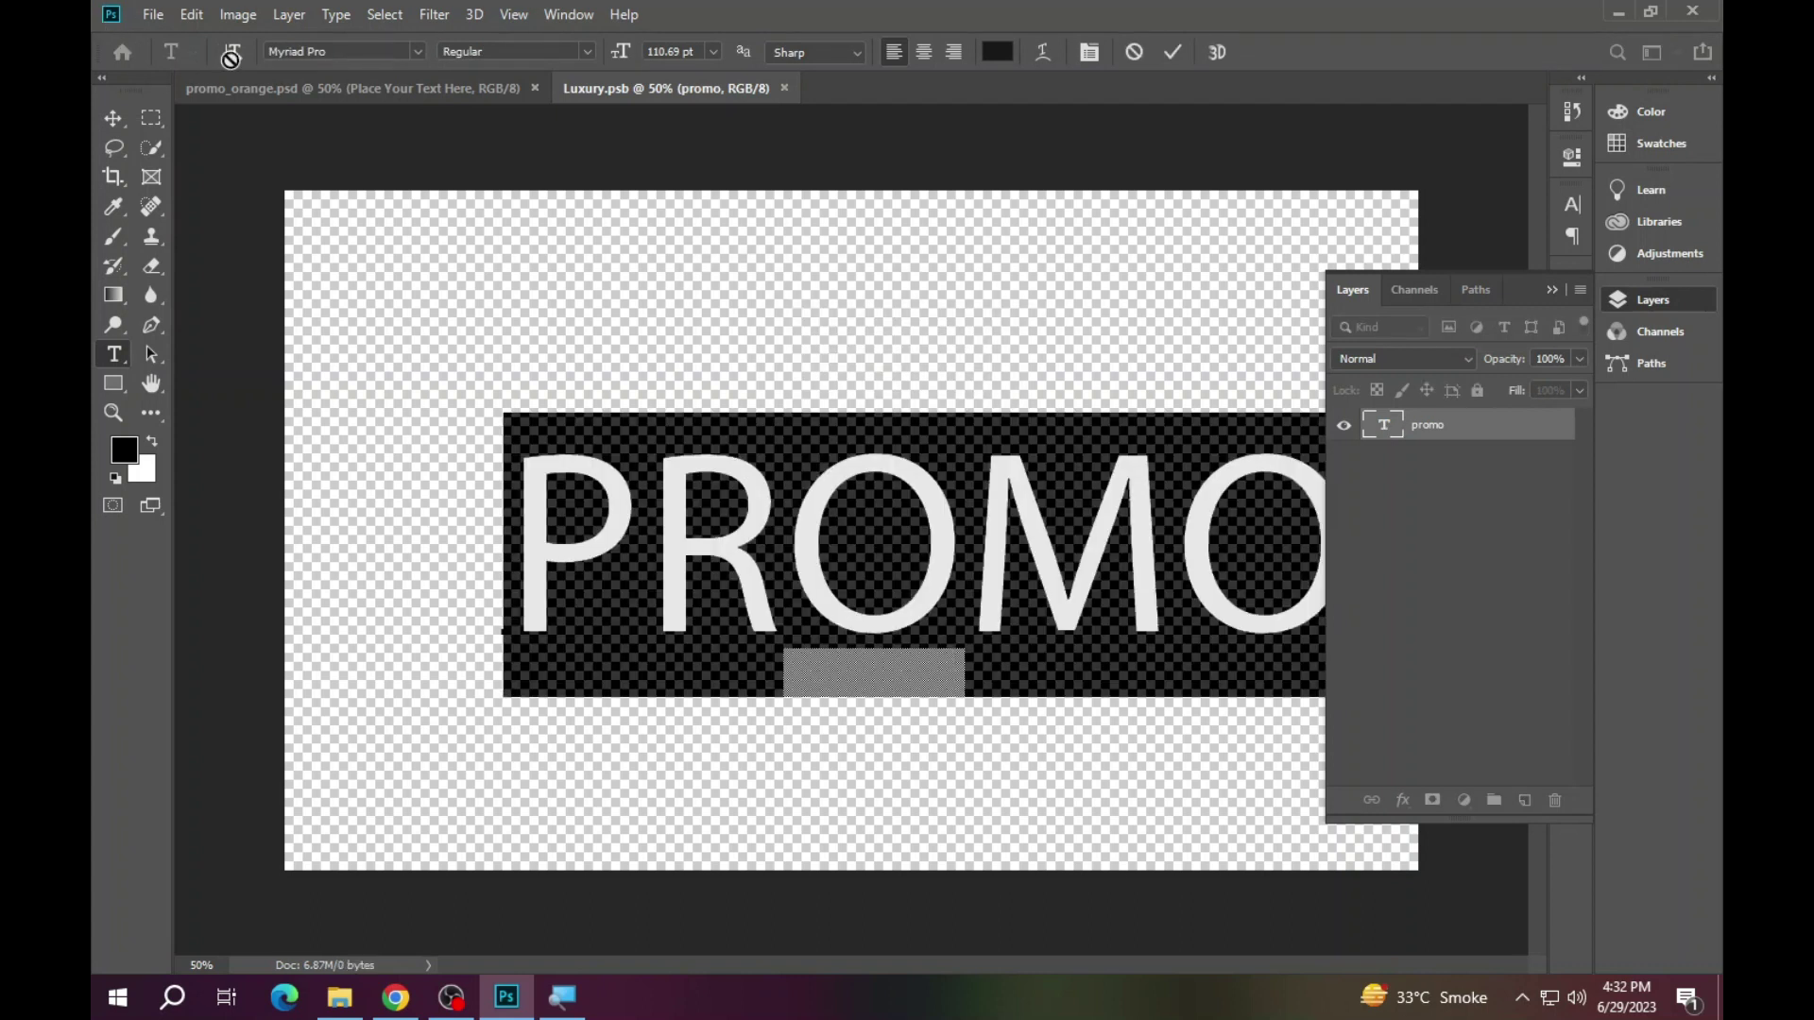
- Set the text to AgencyFB Black and replace PROMO with AZHAR
left_click(416, 51)
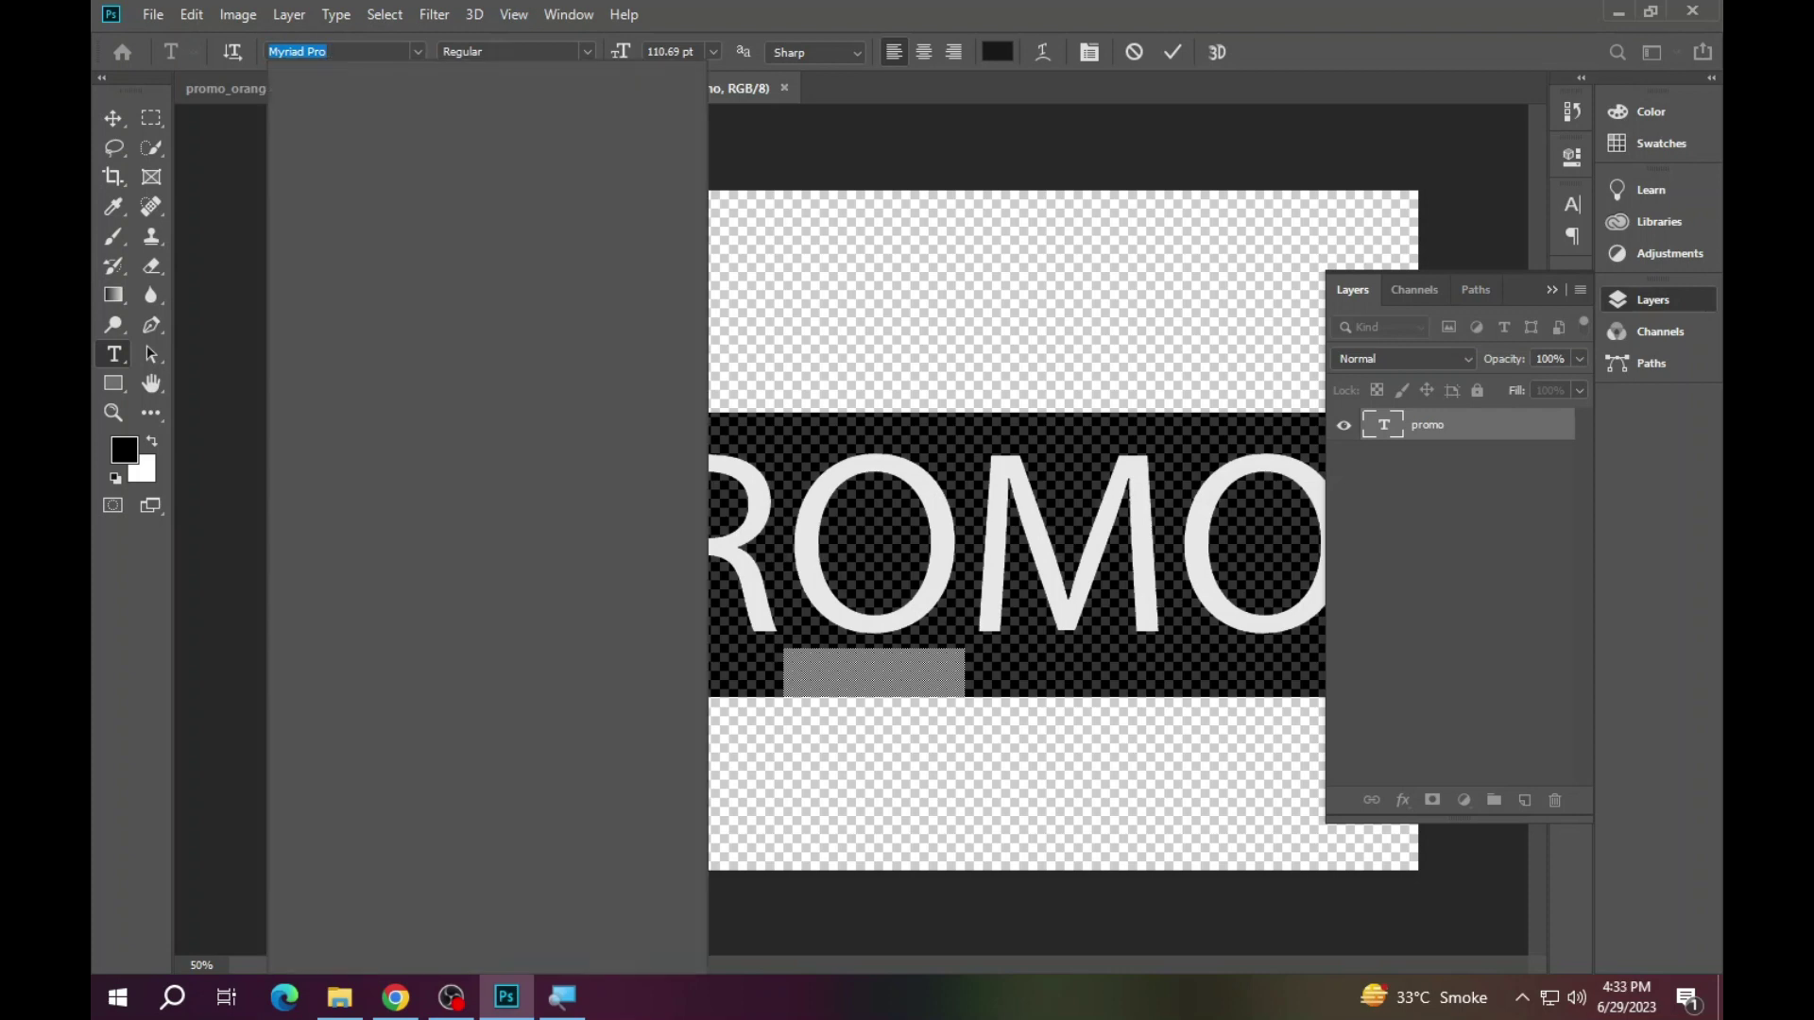
type("agency")
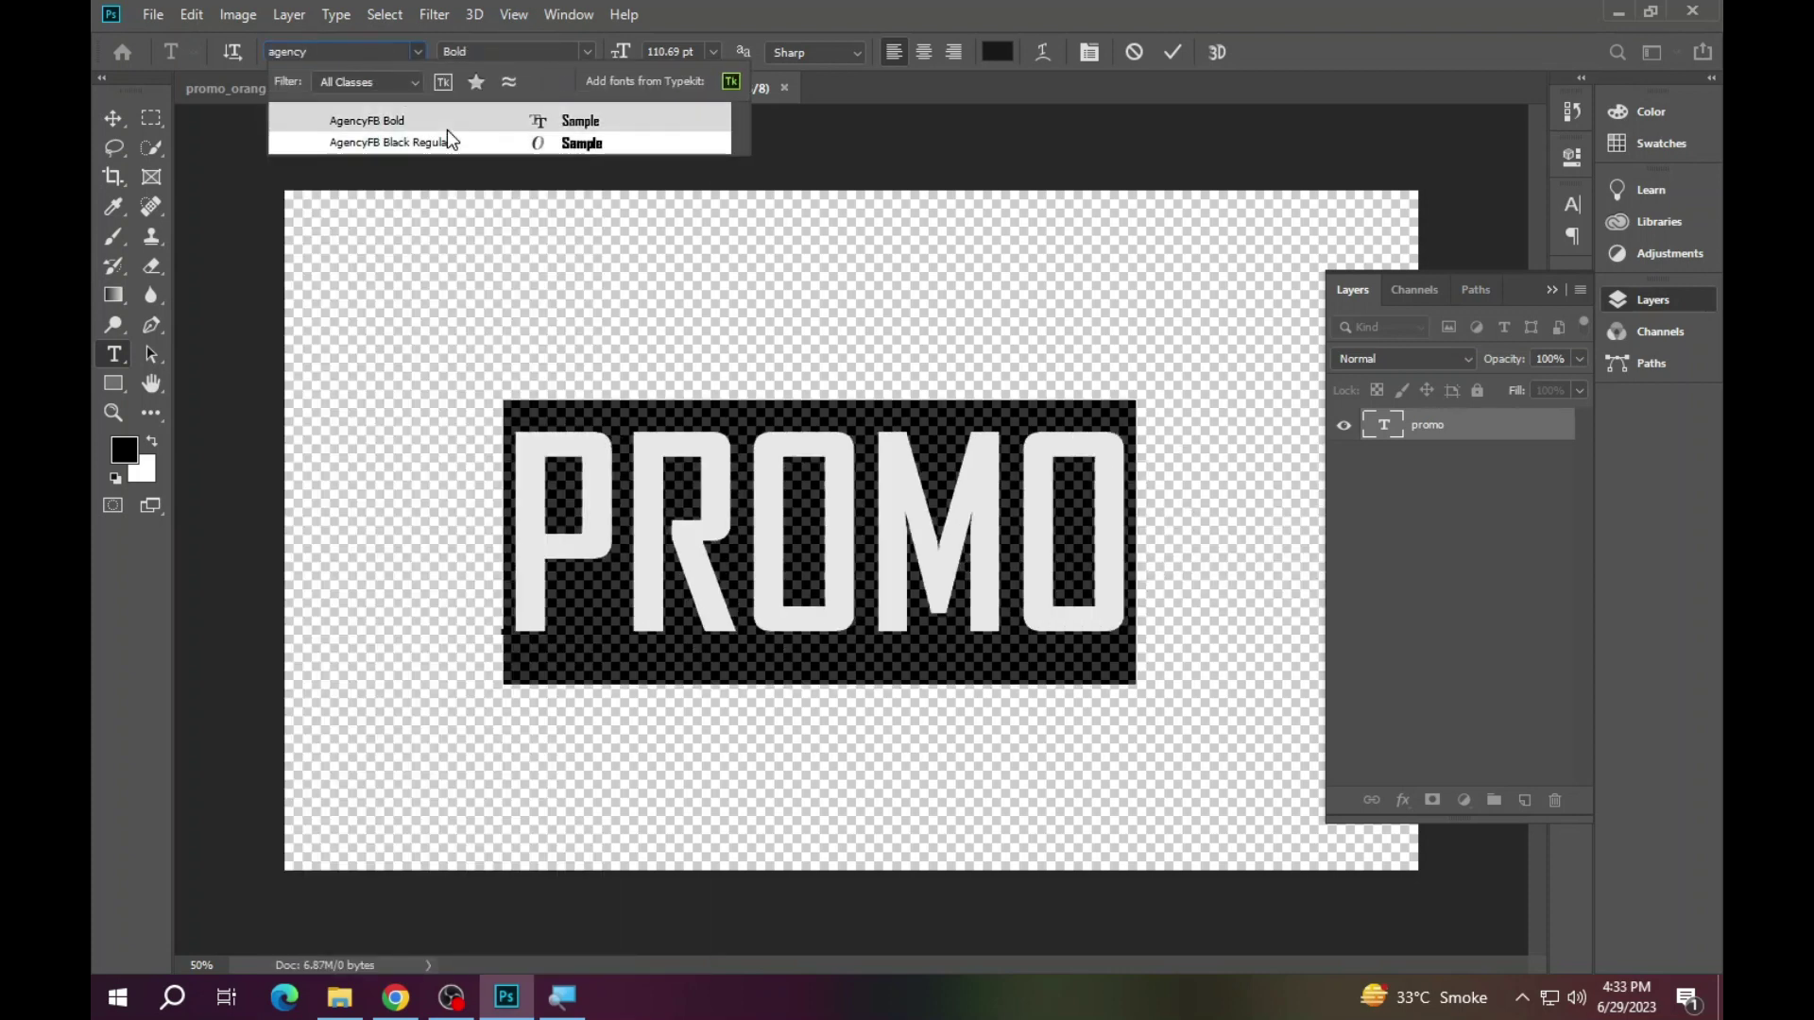
left_click(445, 141)
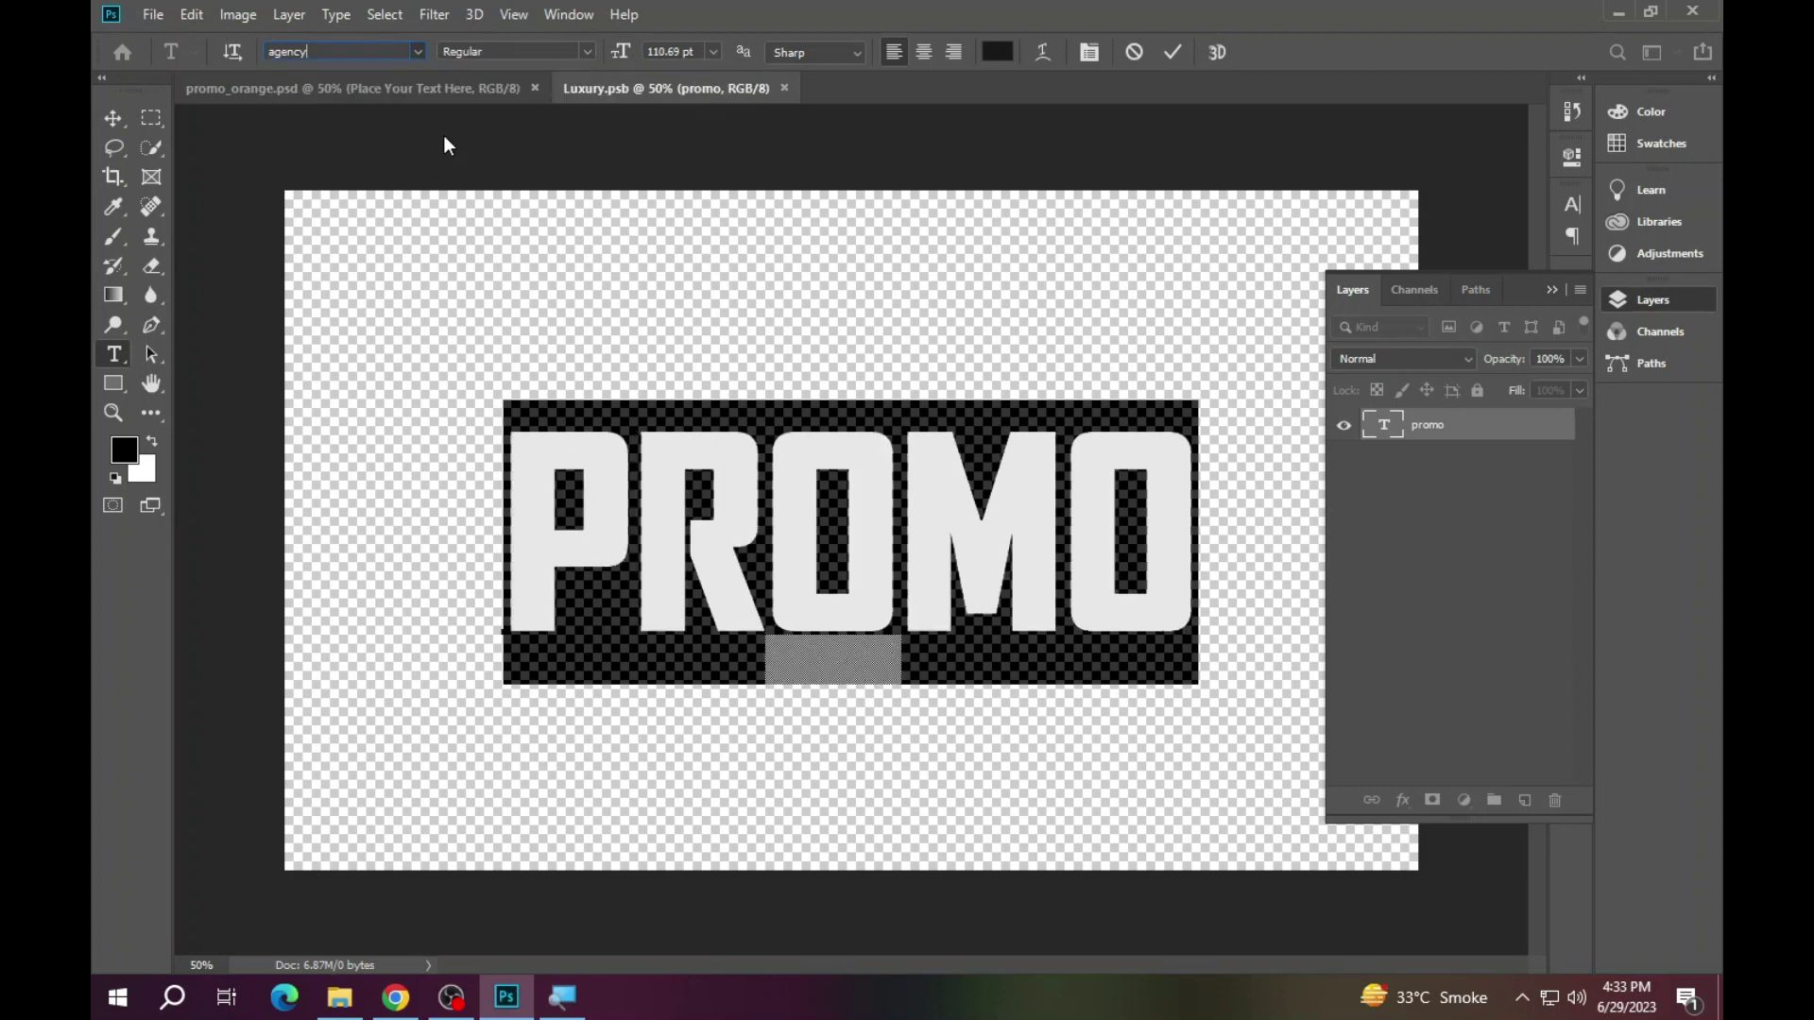
left_click(662, 498)
key("ctrl+a")
type("AZHAR")
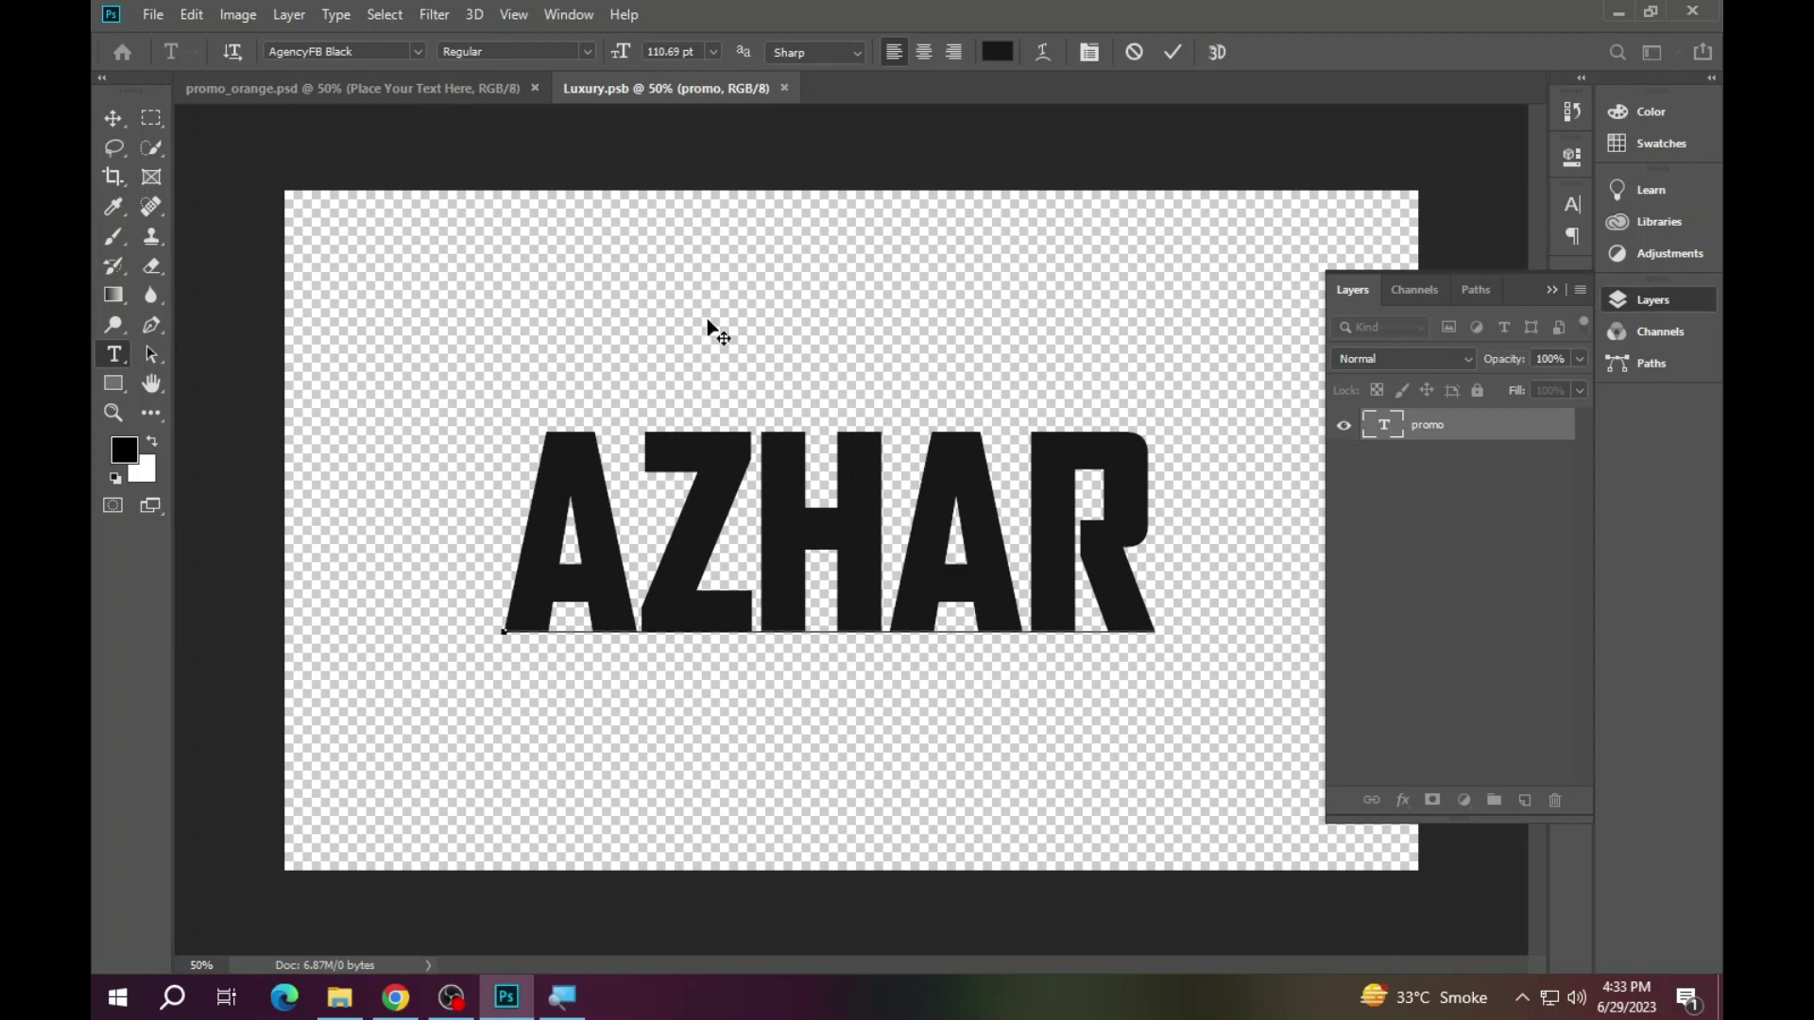
- Commit the AZHAR text and save the Luxury.psb smart object
left_click(1172, 53)
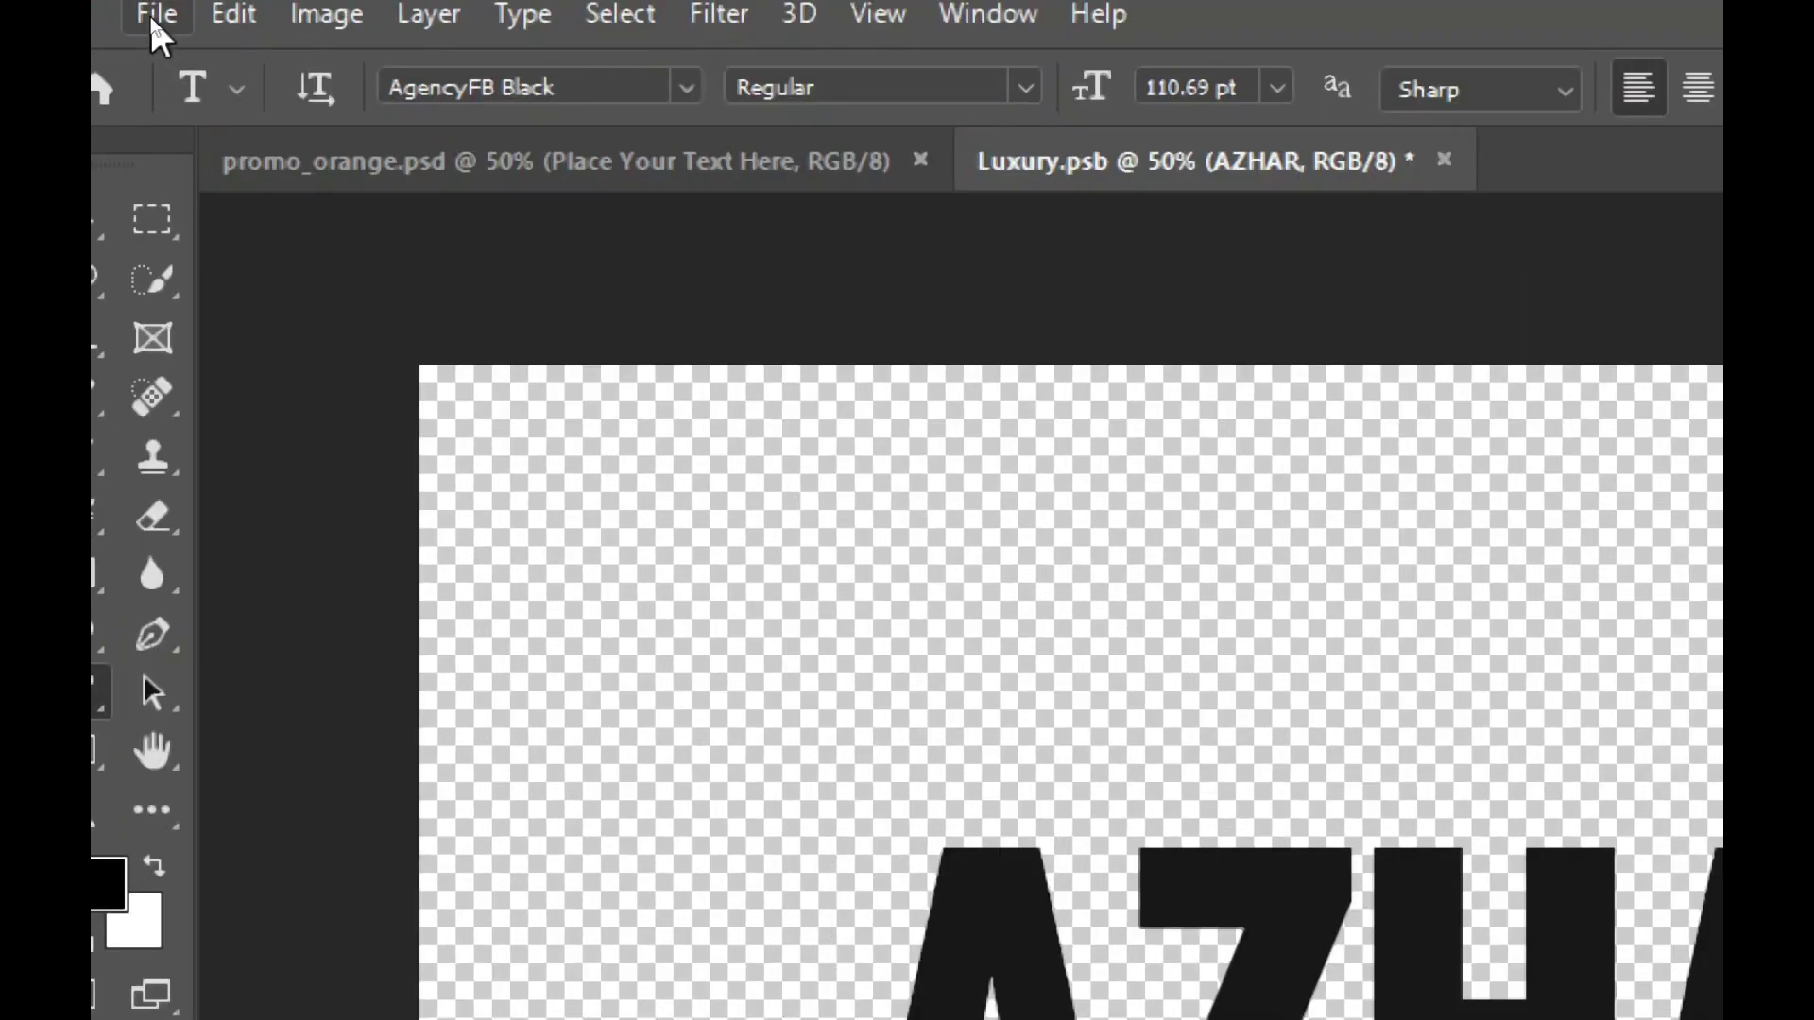
left_click(153, 15)
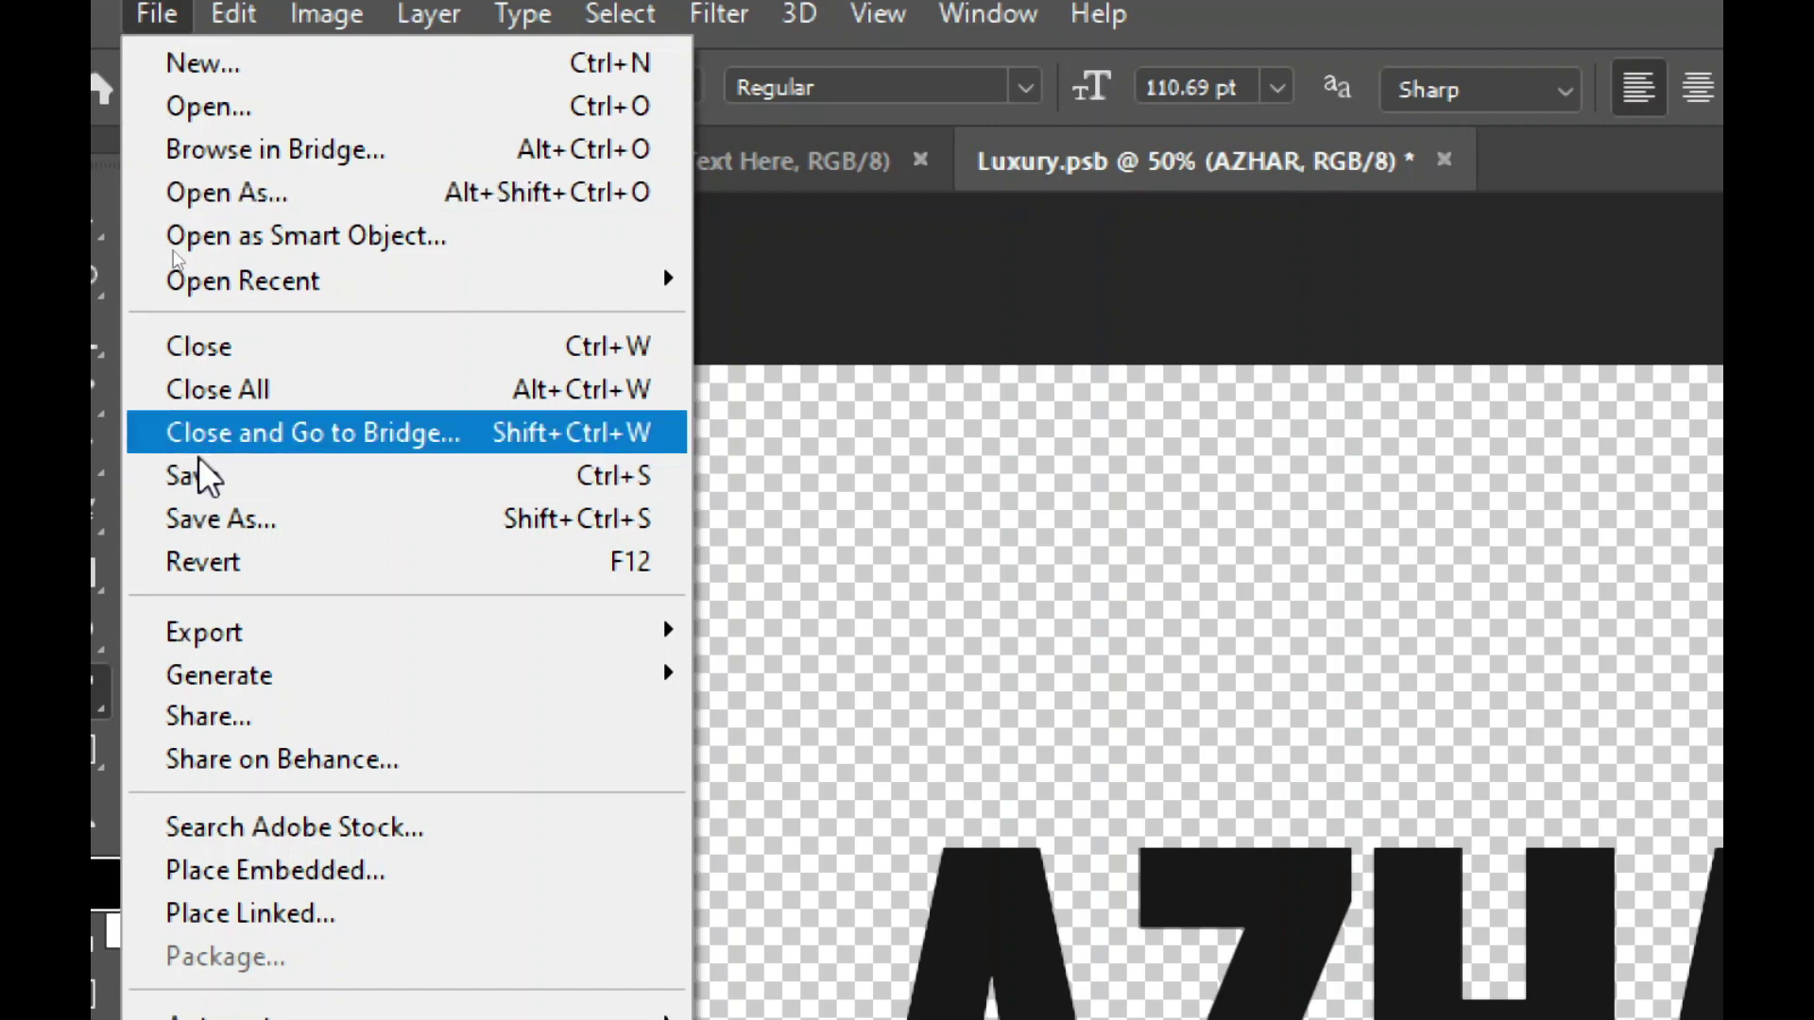
left_click(200, 489)
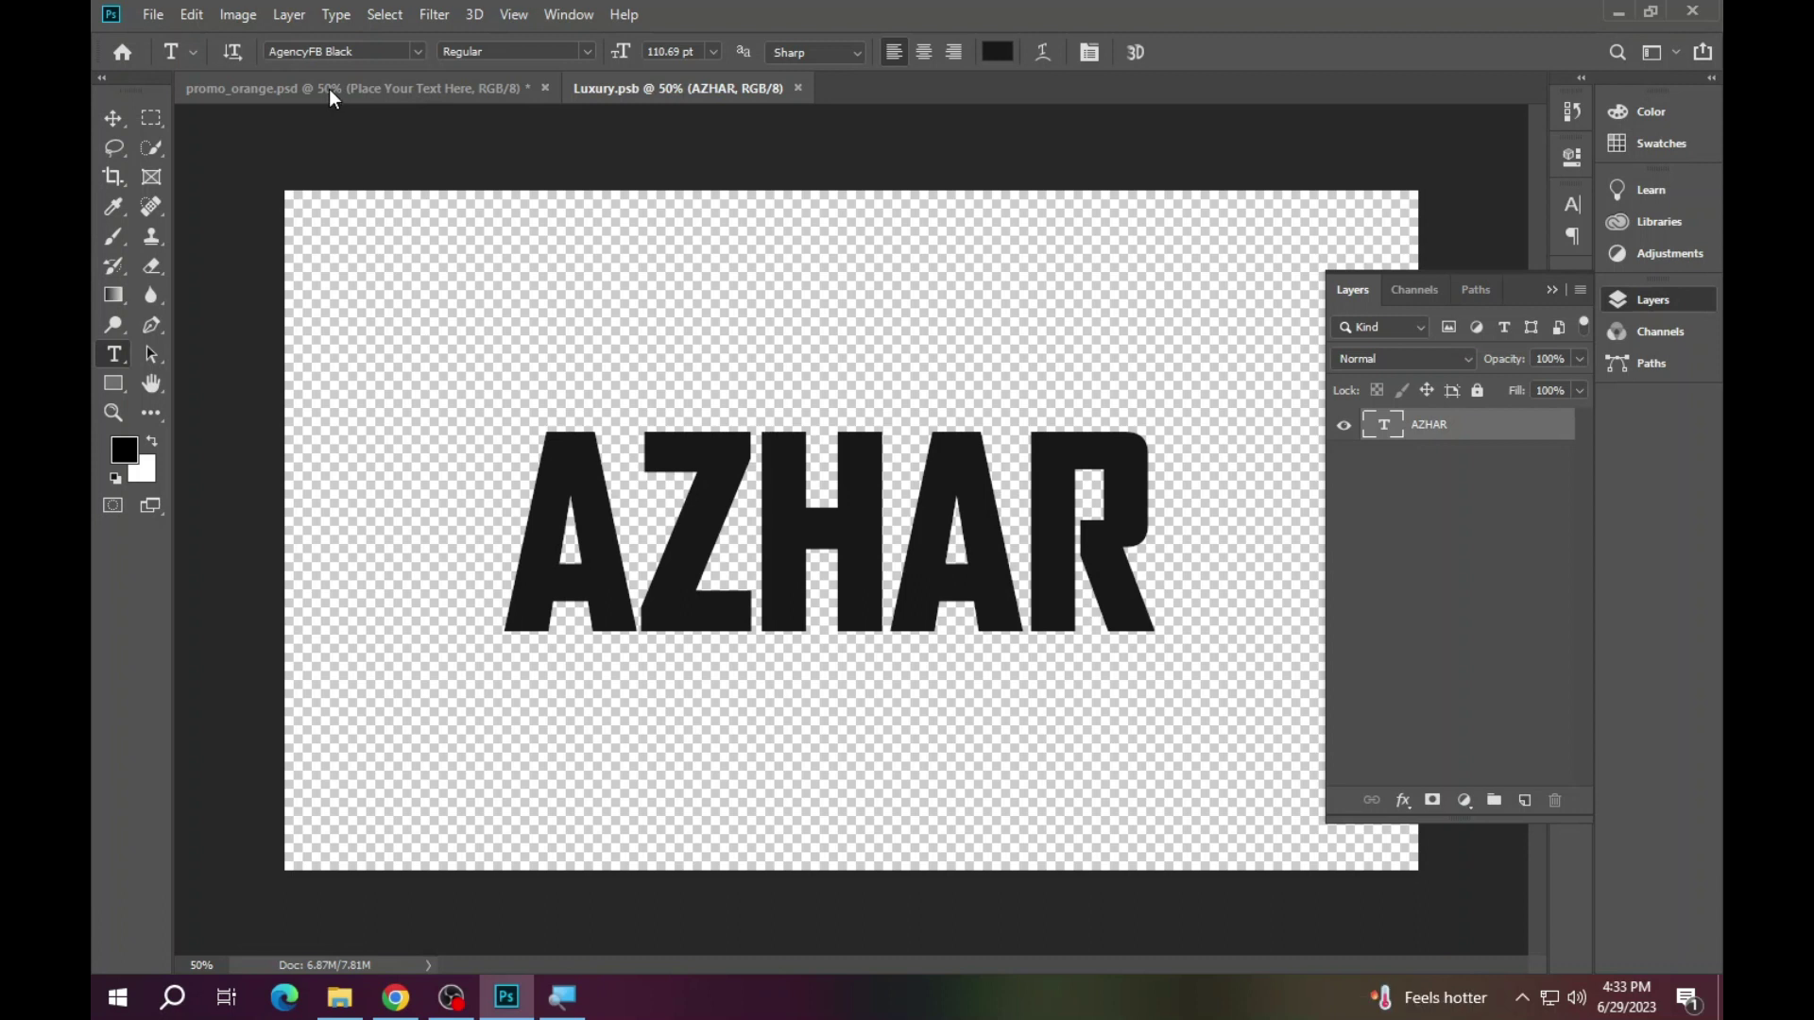
- Check the Additional Texts group in promo_orange.psd, then close it, saving changes
left_click(332, 103)
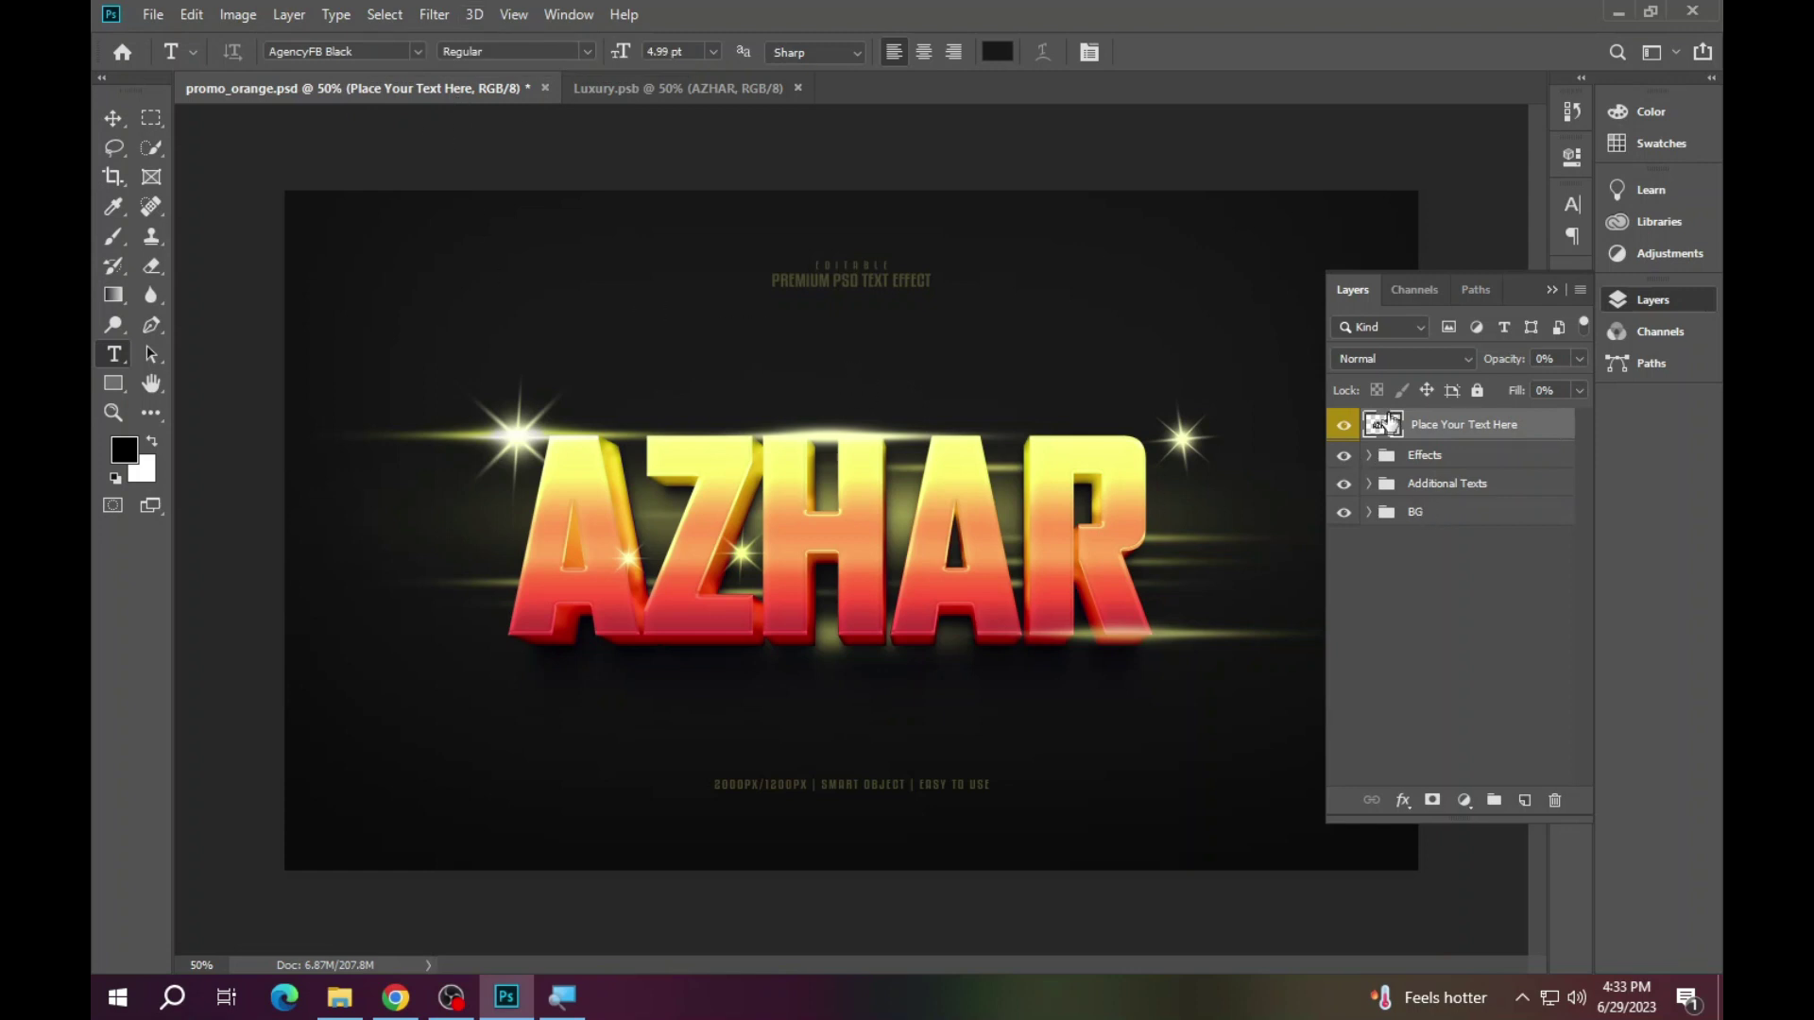
left_click(1347, 489)
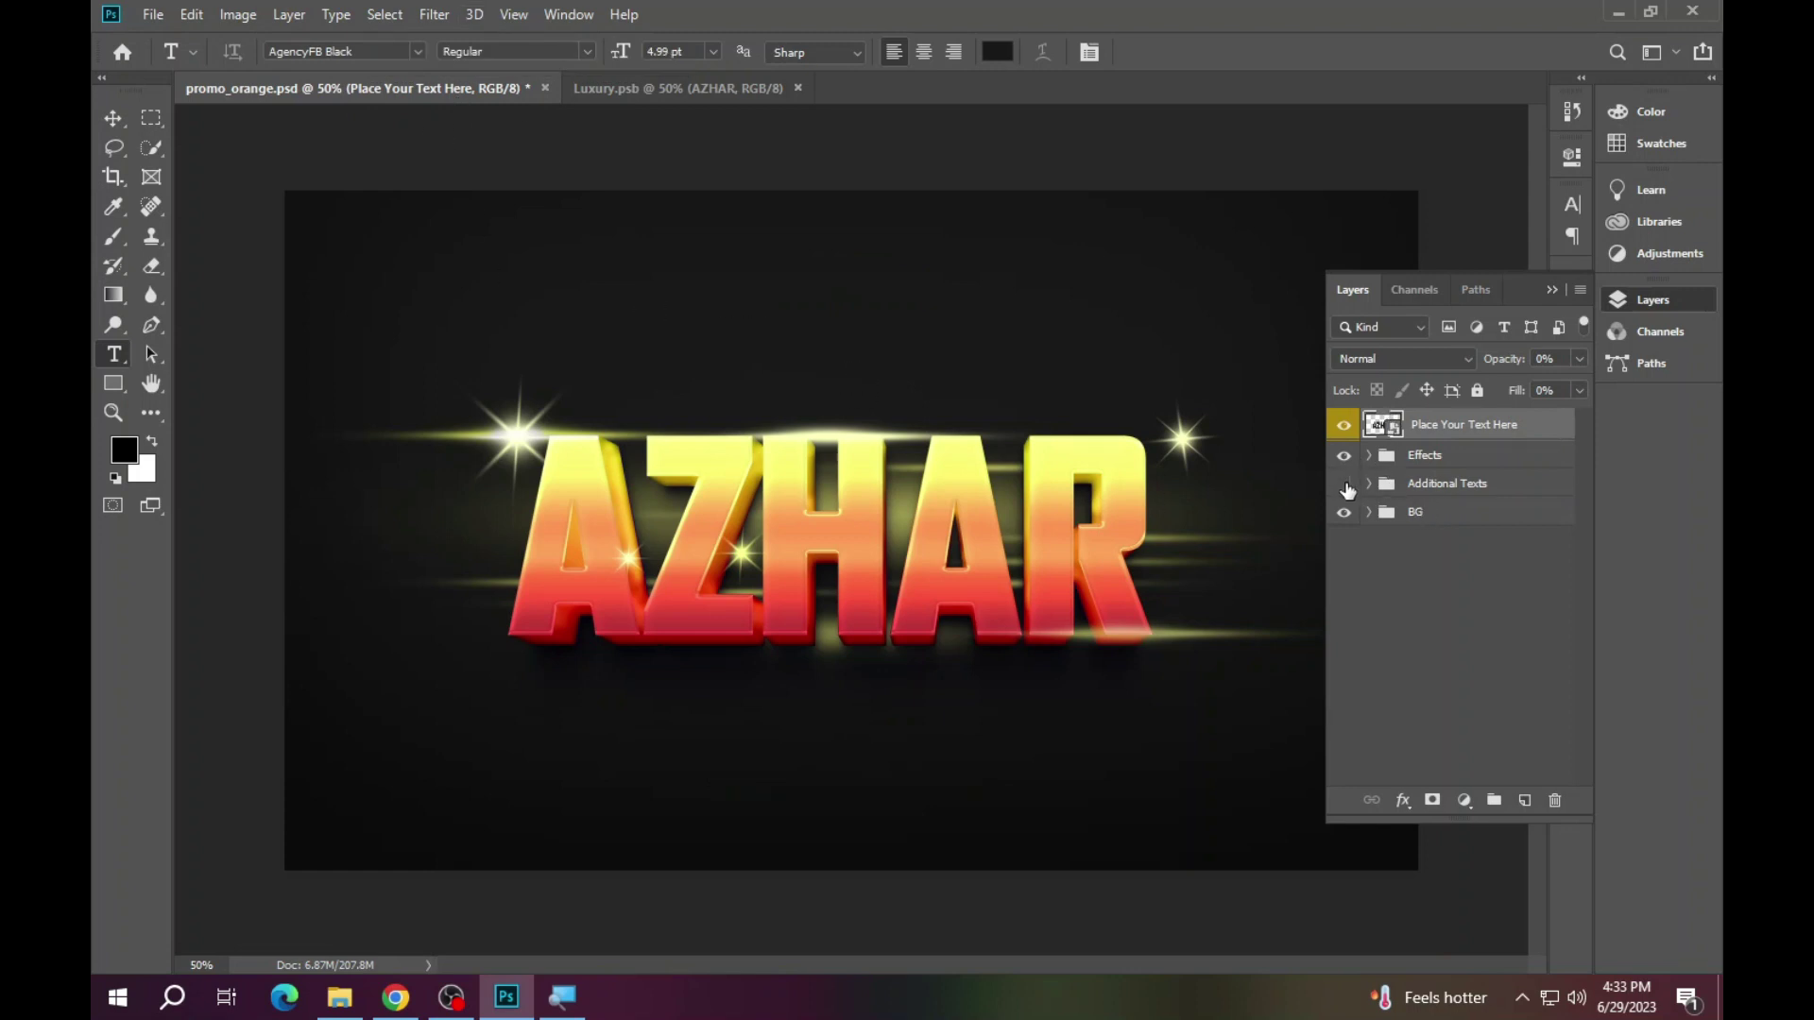
left_click(1346, 486)
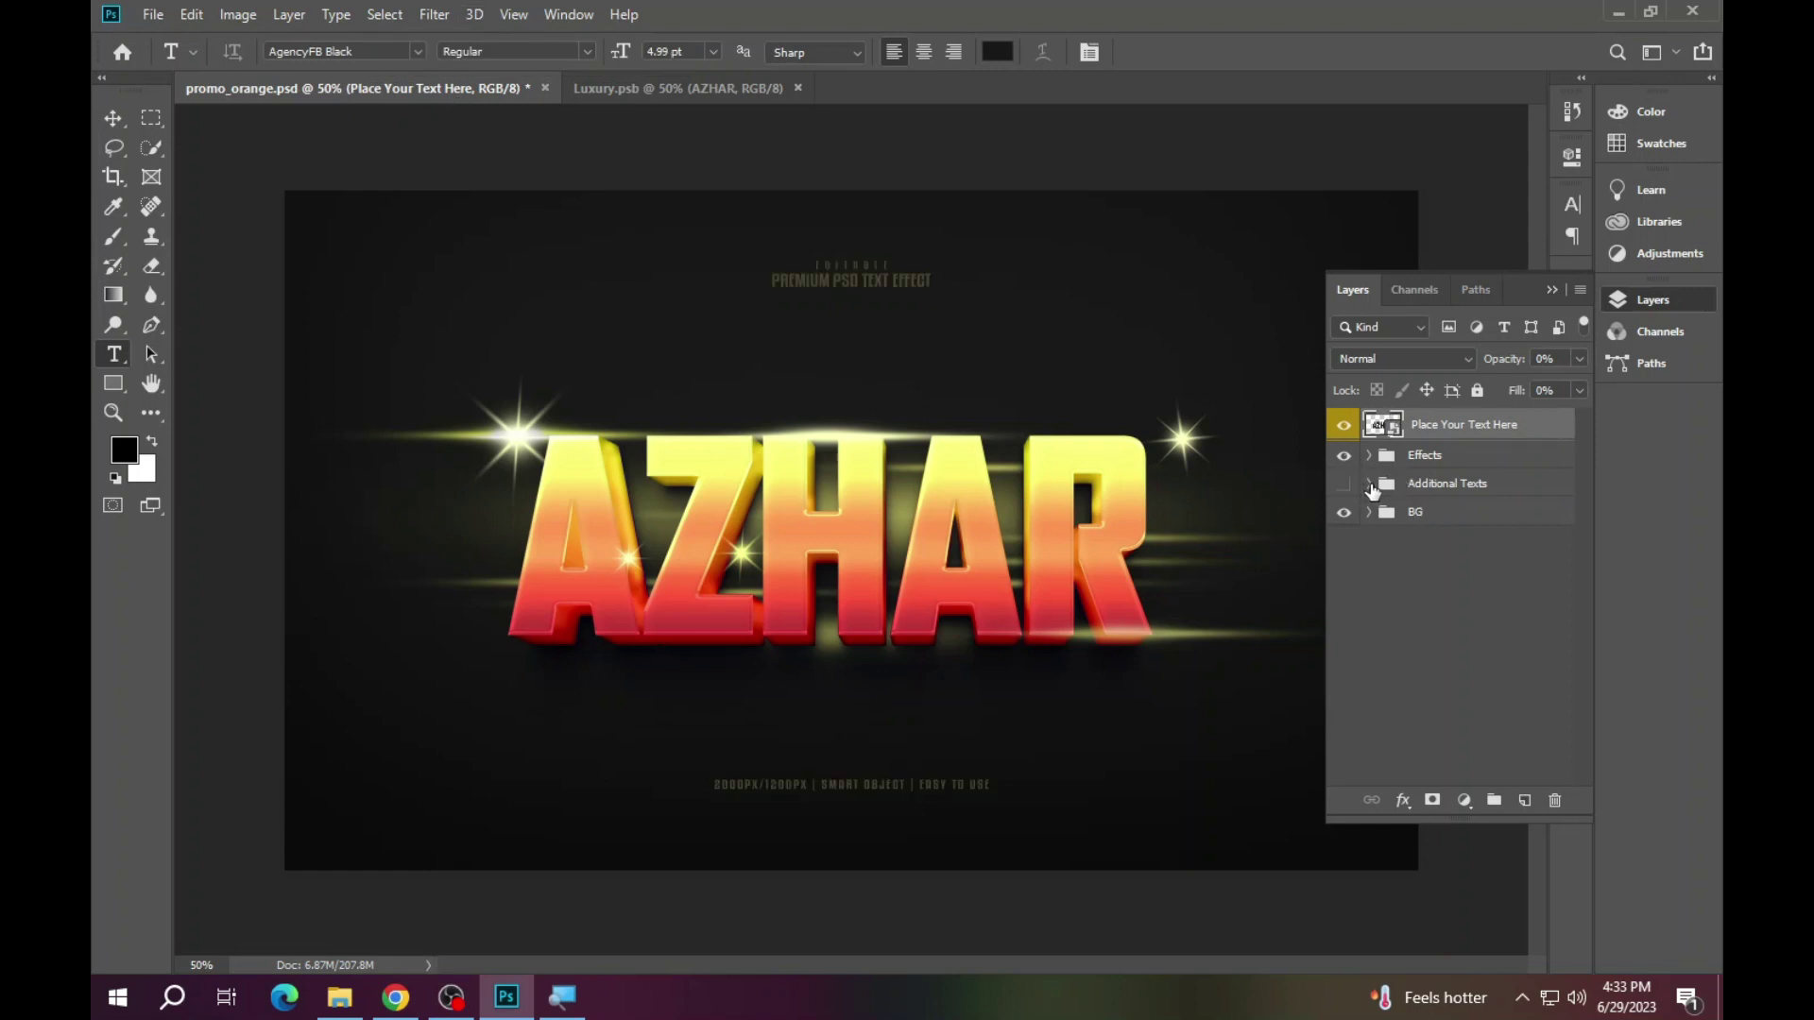
left_click(1370, 486)
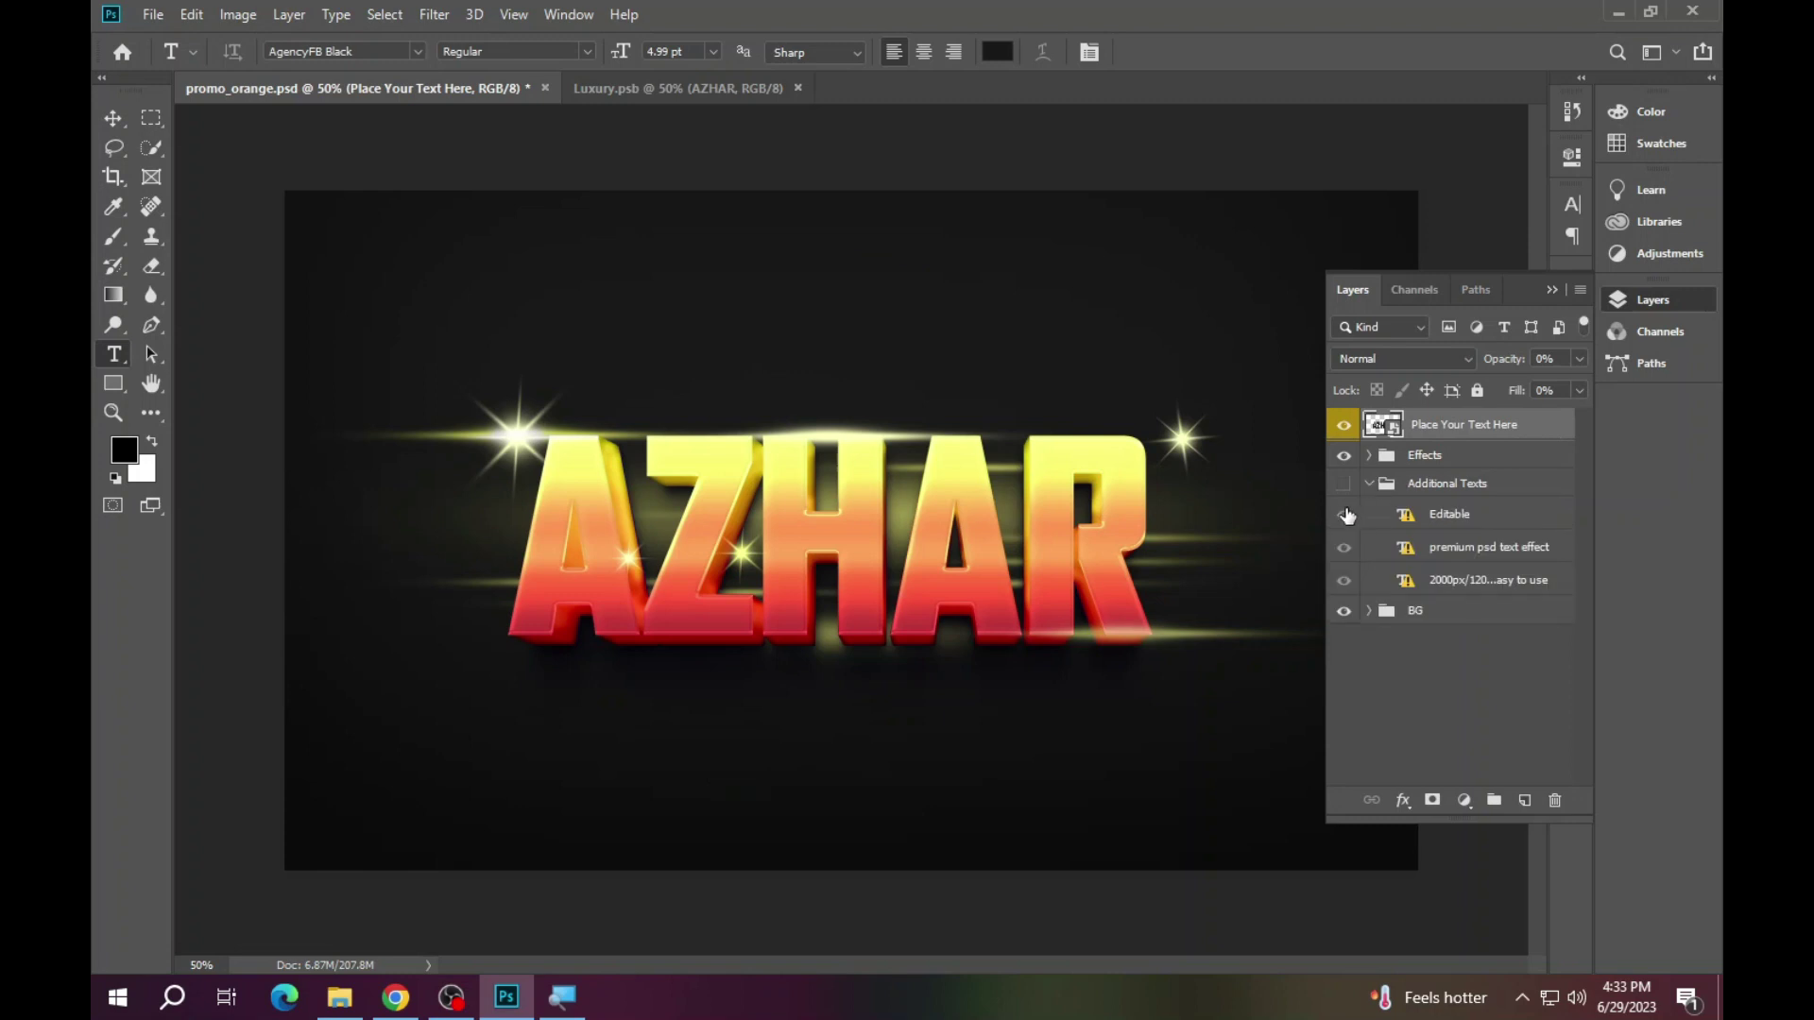
left_click(1344, 486)
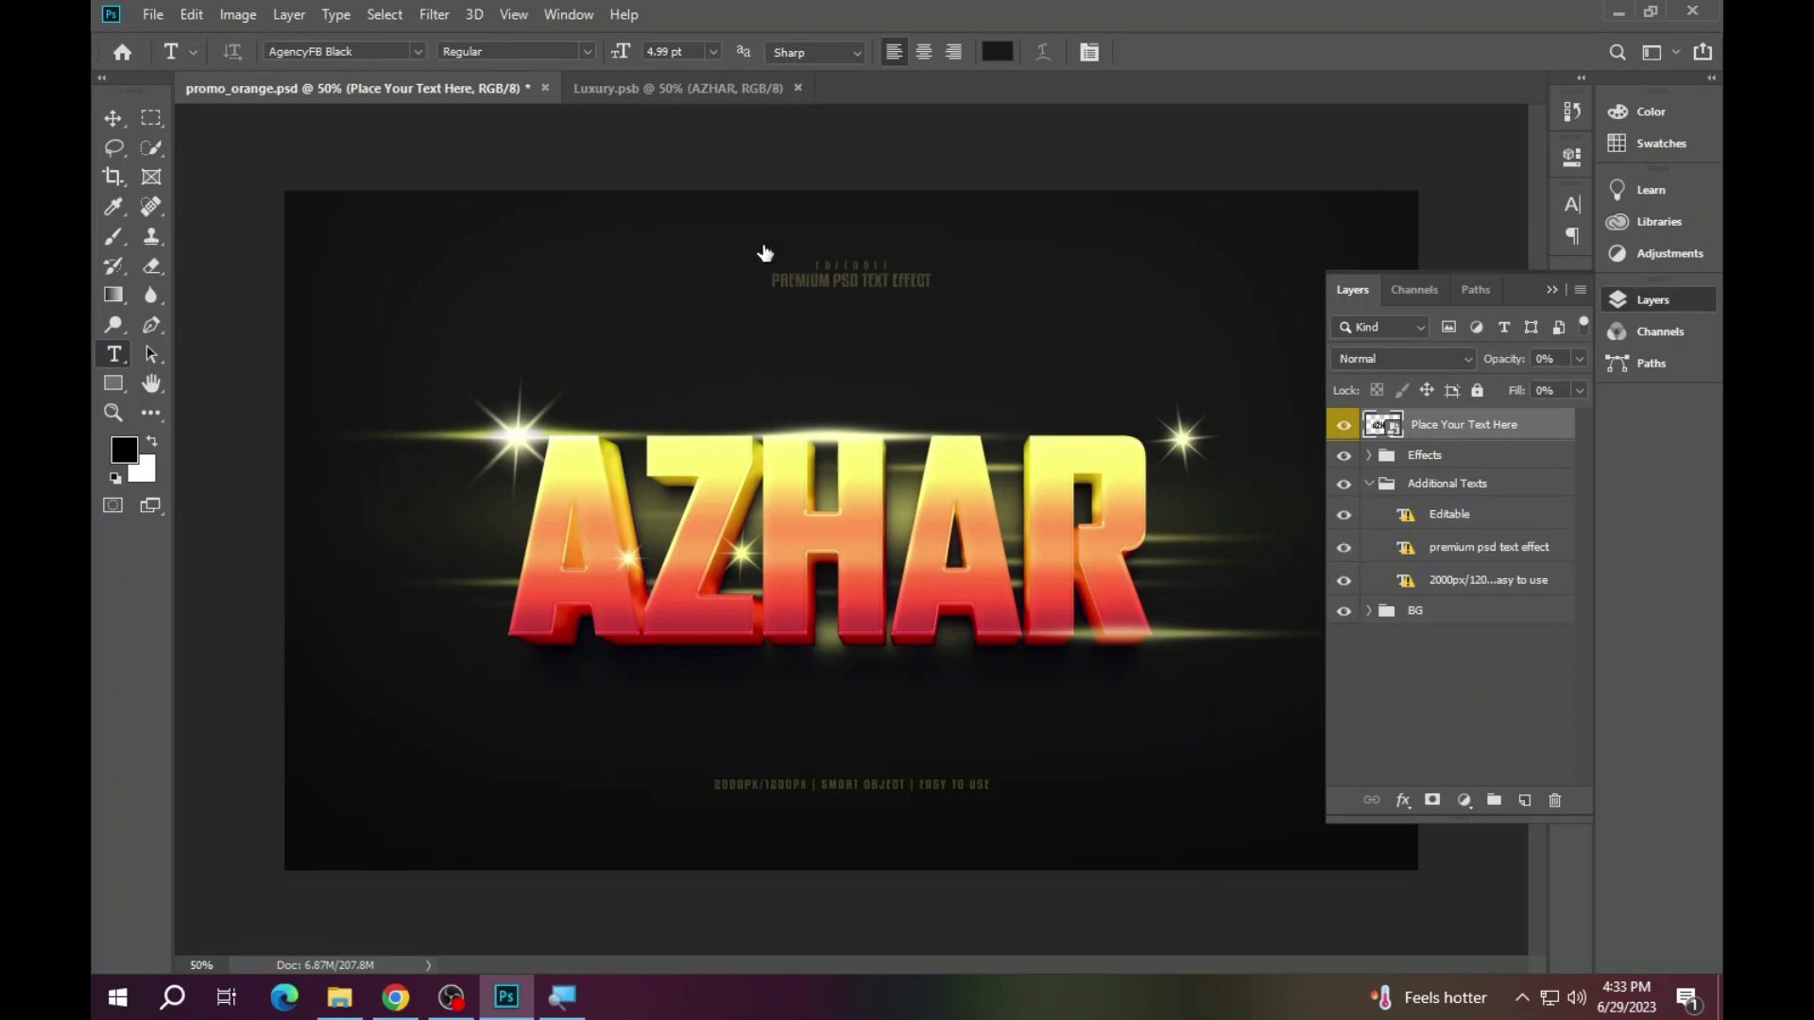
left_click(544, 88)
left_click(891, 377)
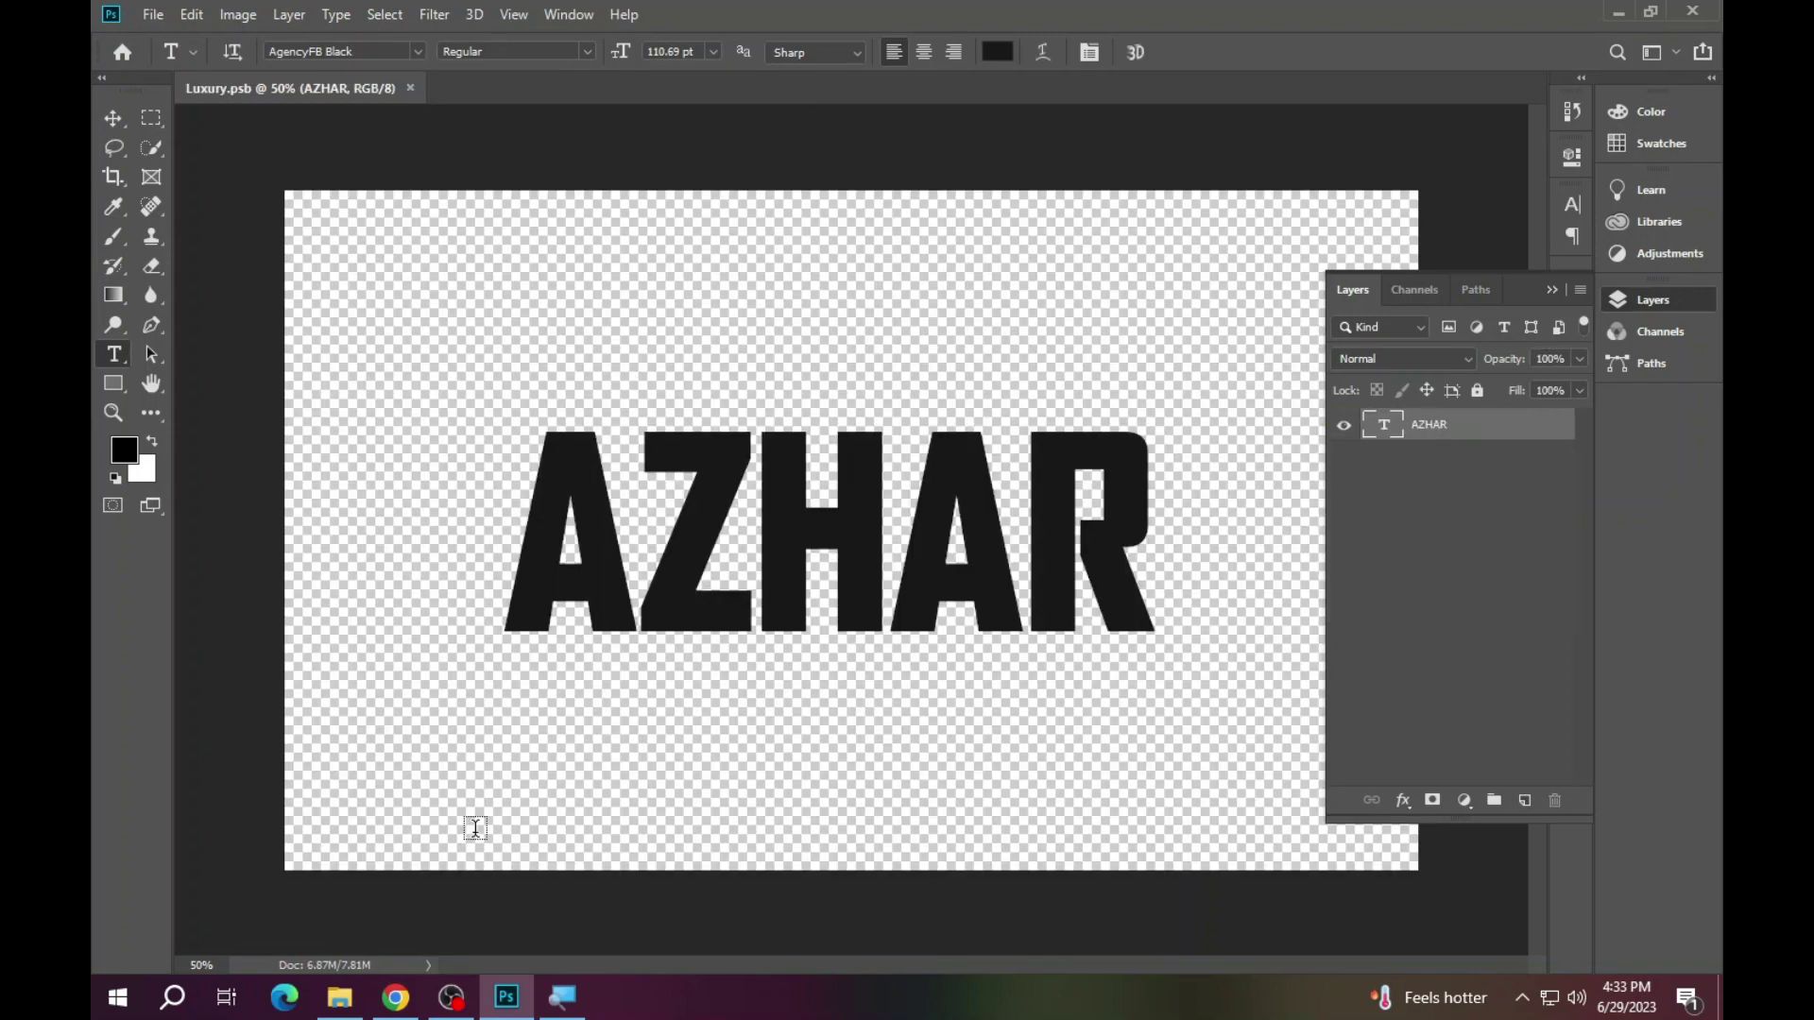
- Open sports_blue.psd and its Sports text smart object, leaving the missing font unresolved
left_click(339, 997)
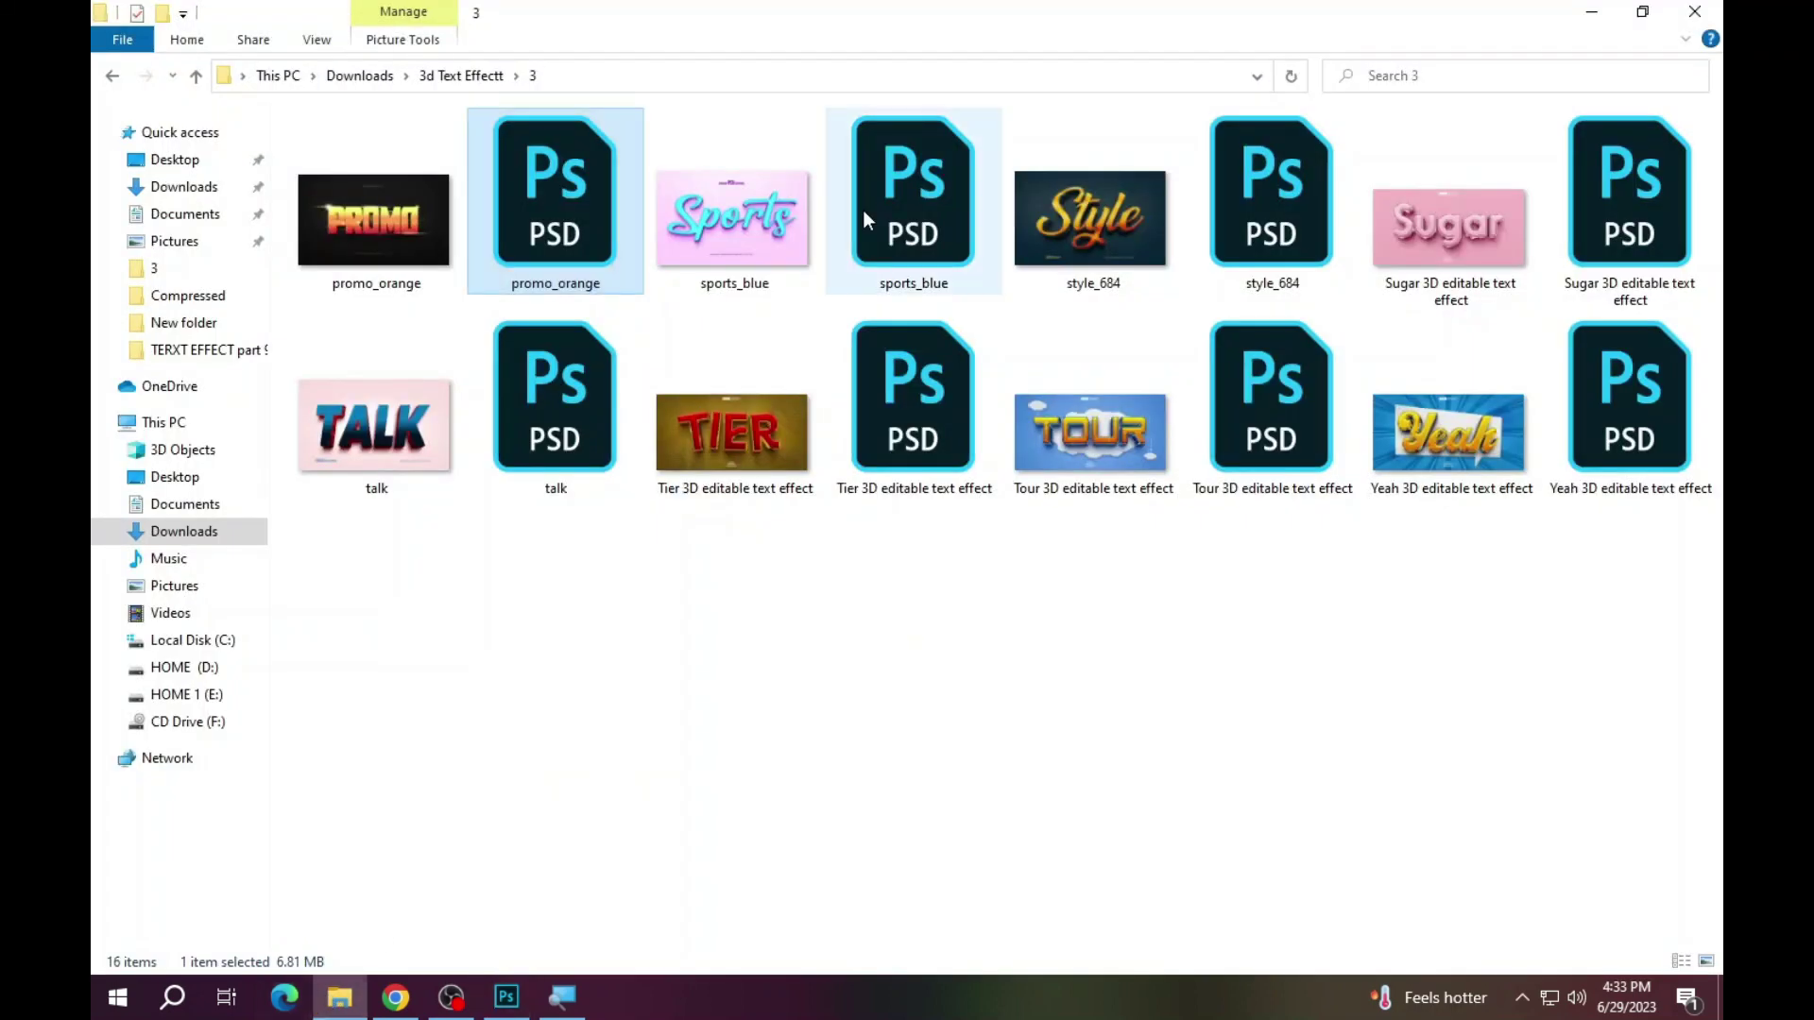
double_click(864, 245)
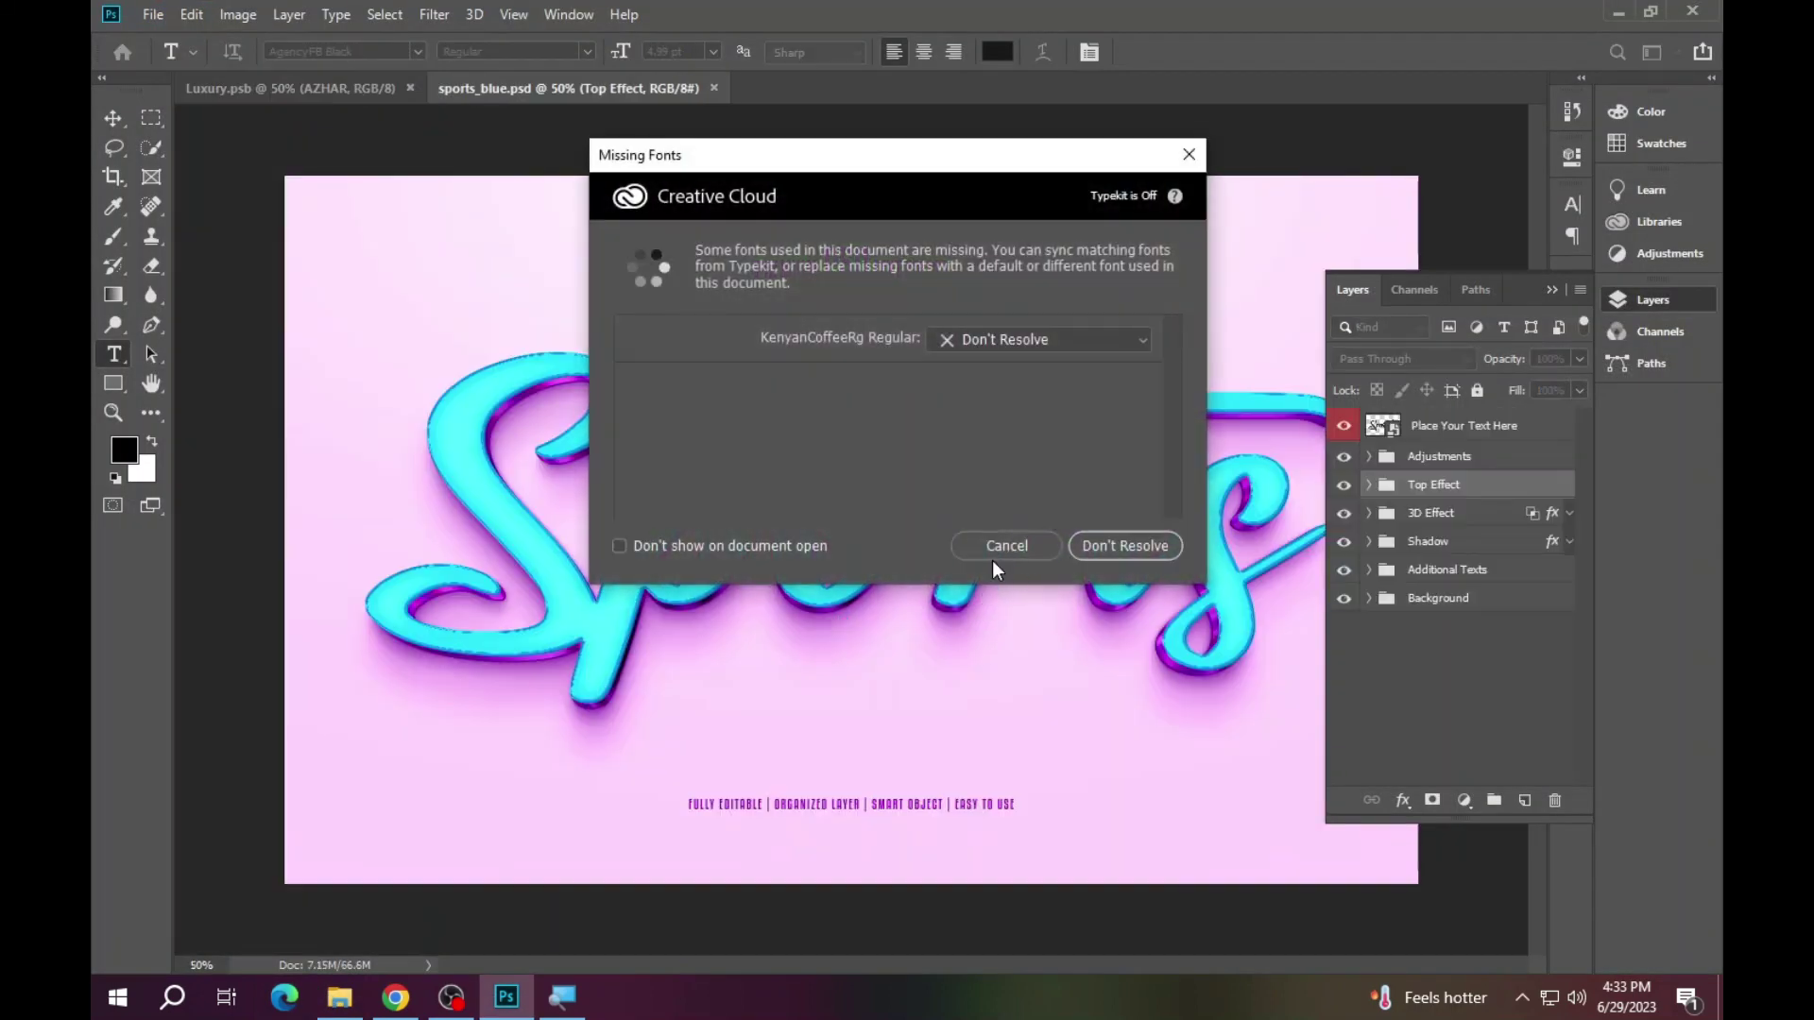
left_click(993, 545)
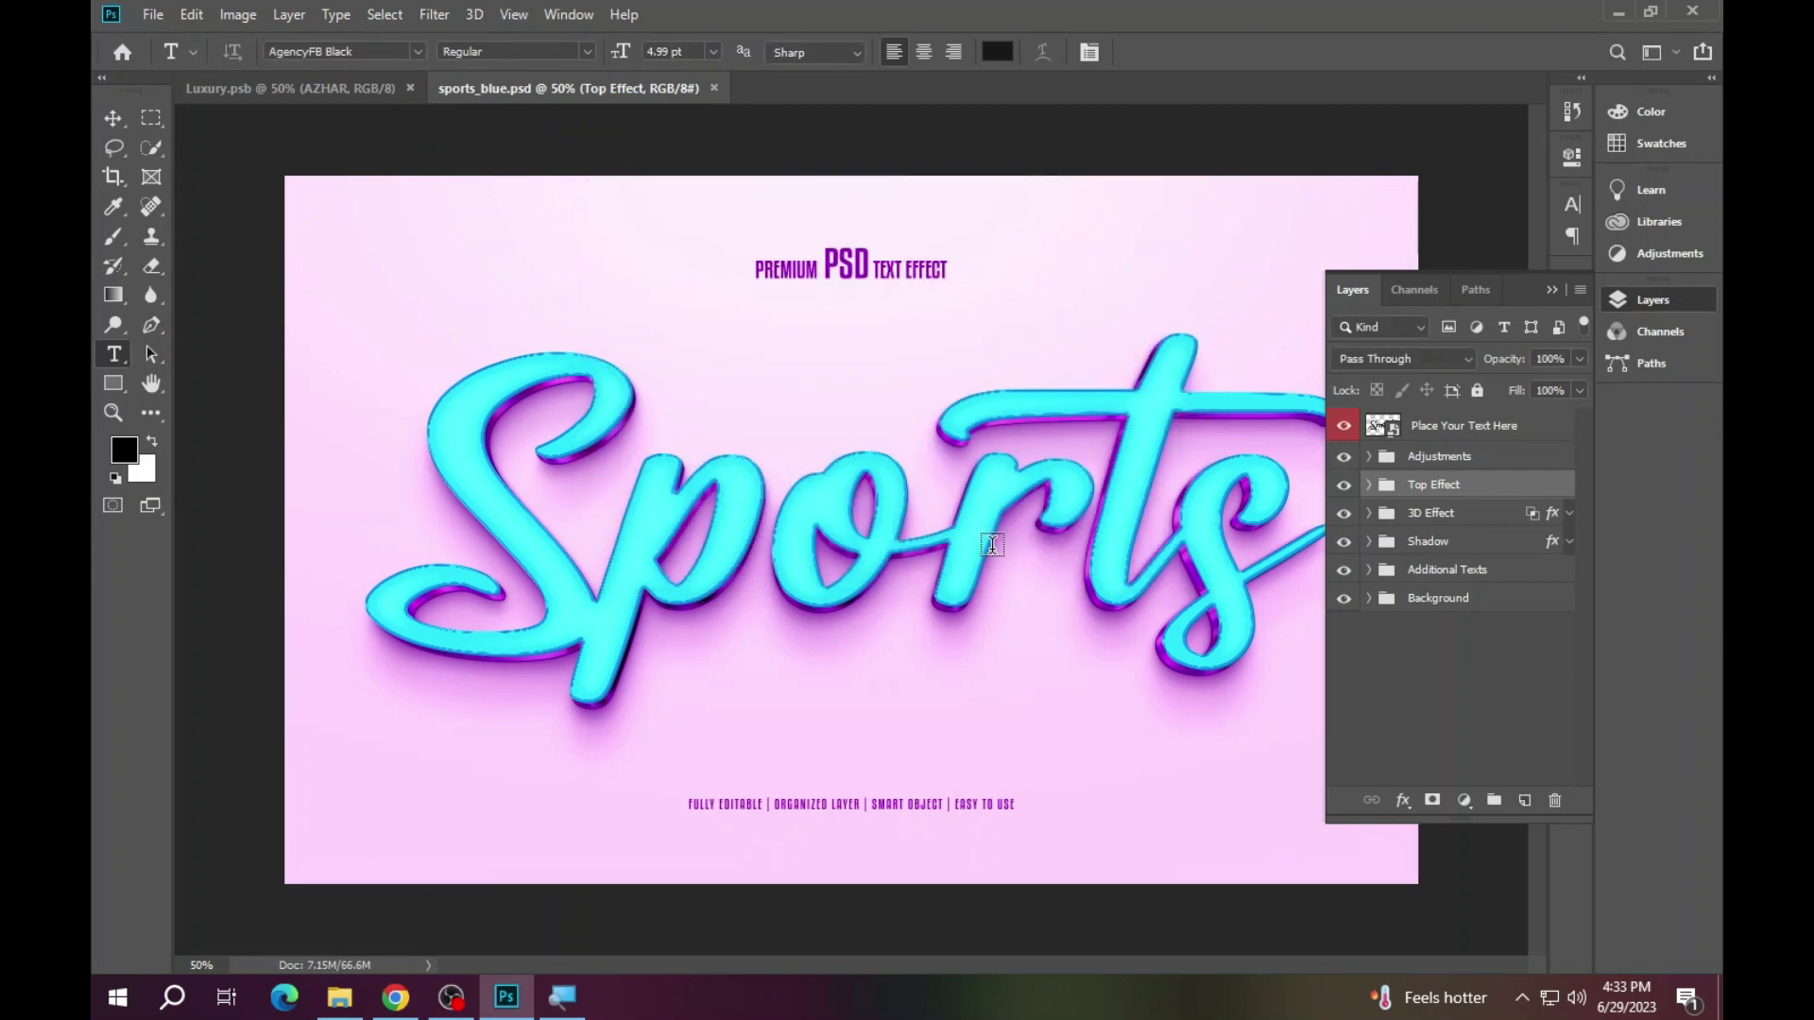
double_click(1385, 430)
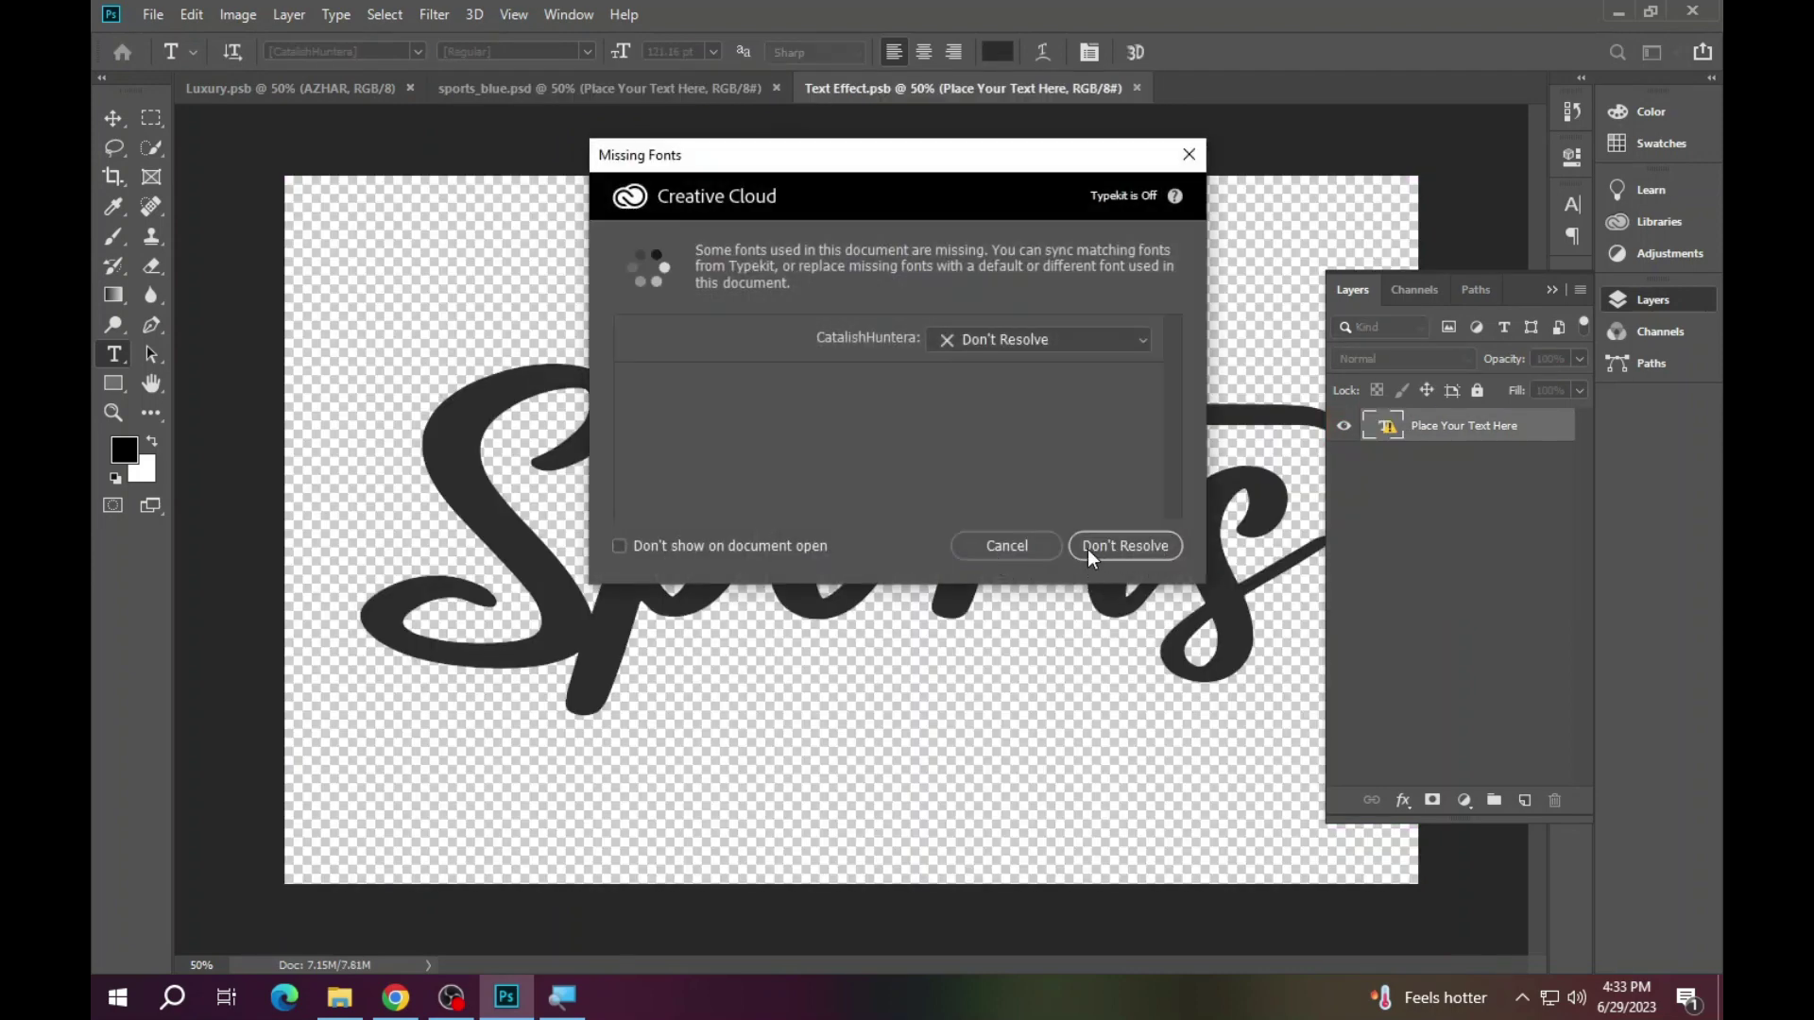
left_click(1007, 546)
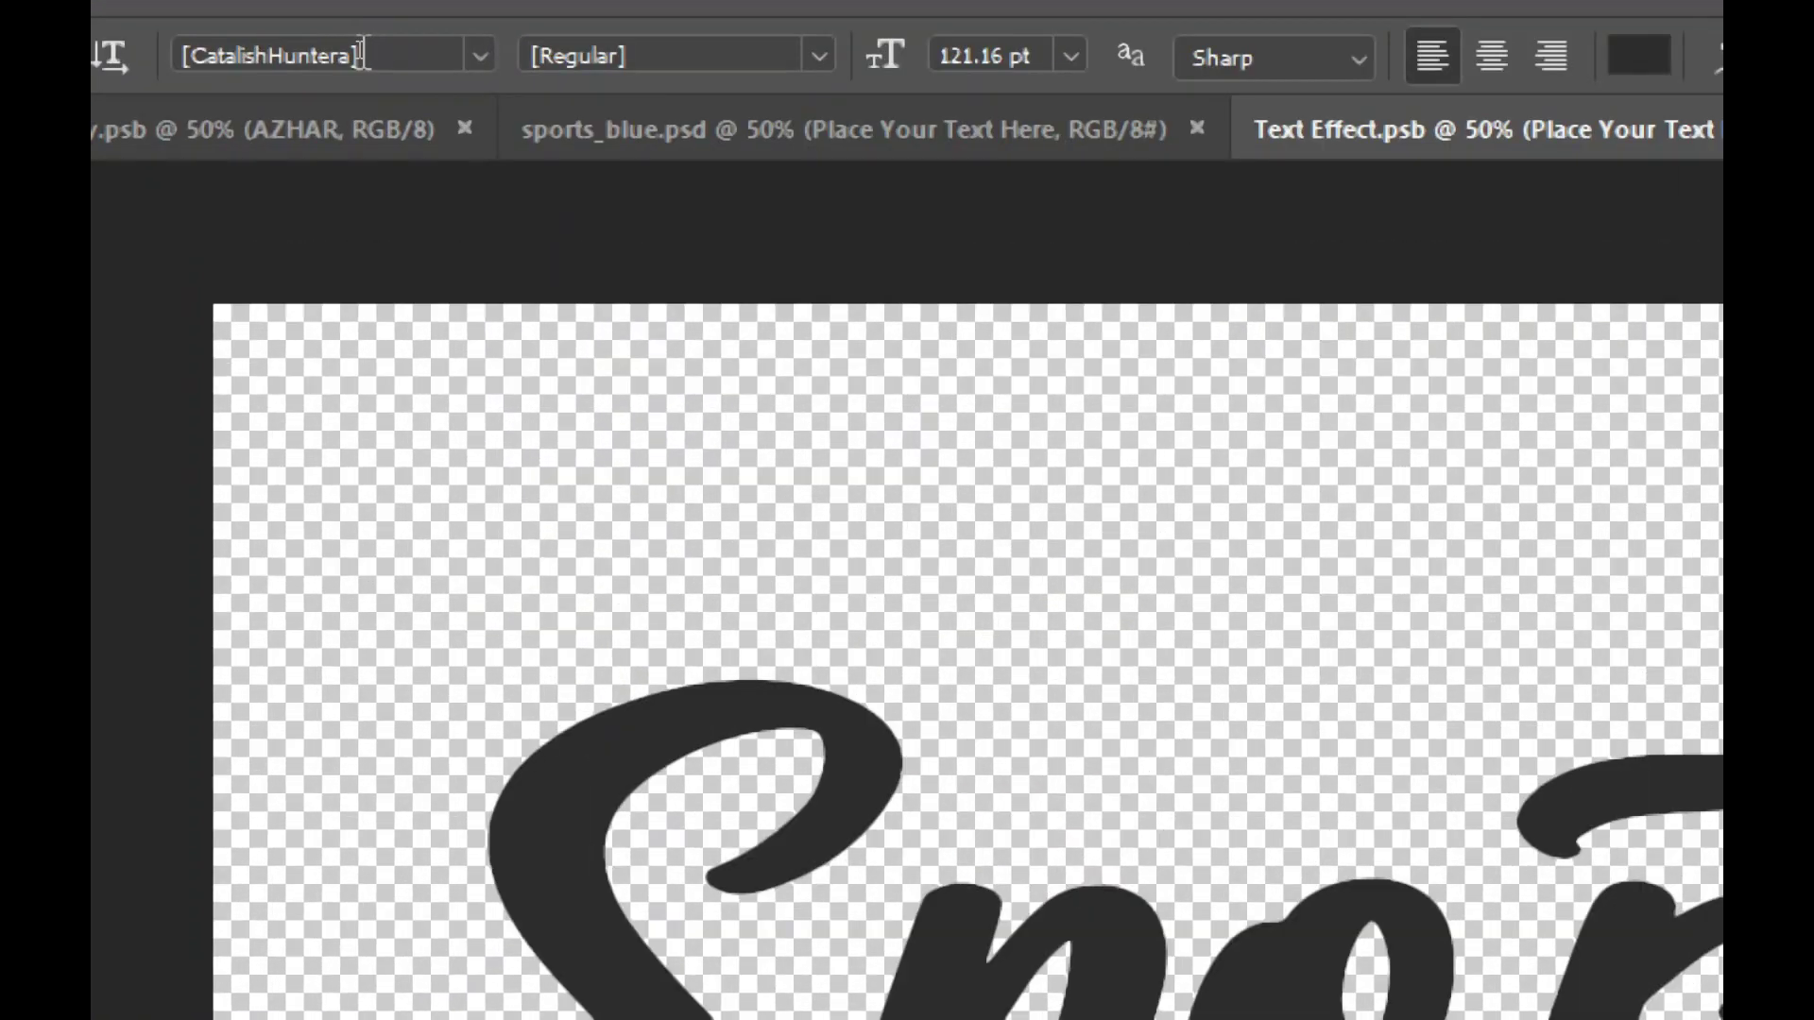
- Copy the missing font name CatalishHuntera from the font family field
left_click(363, 54)
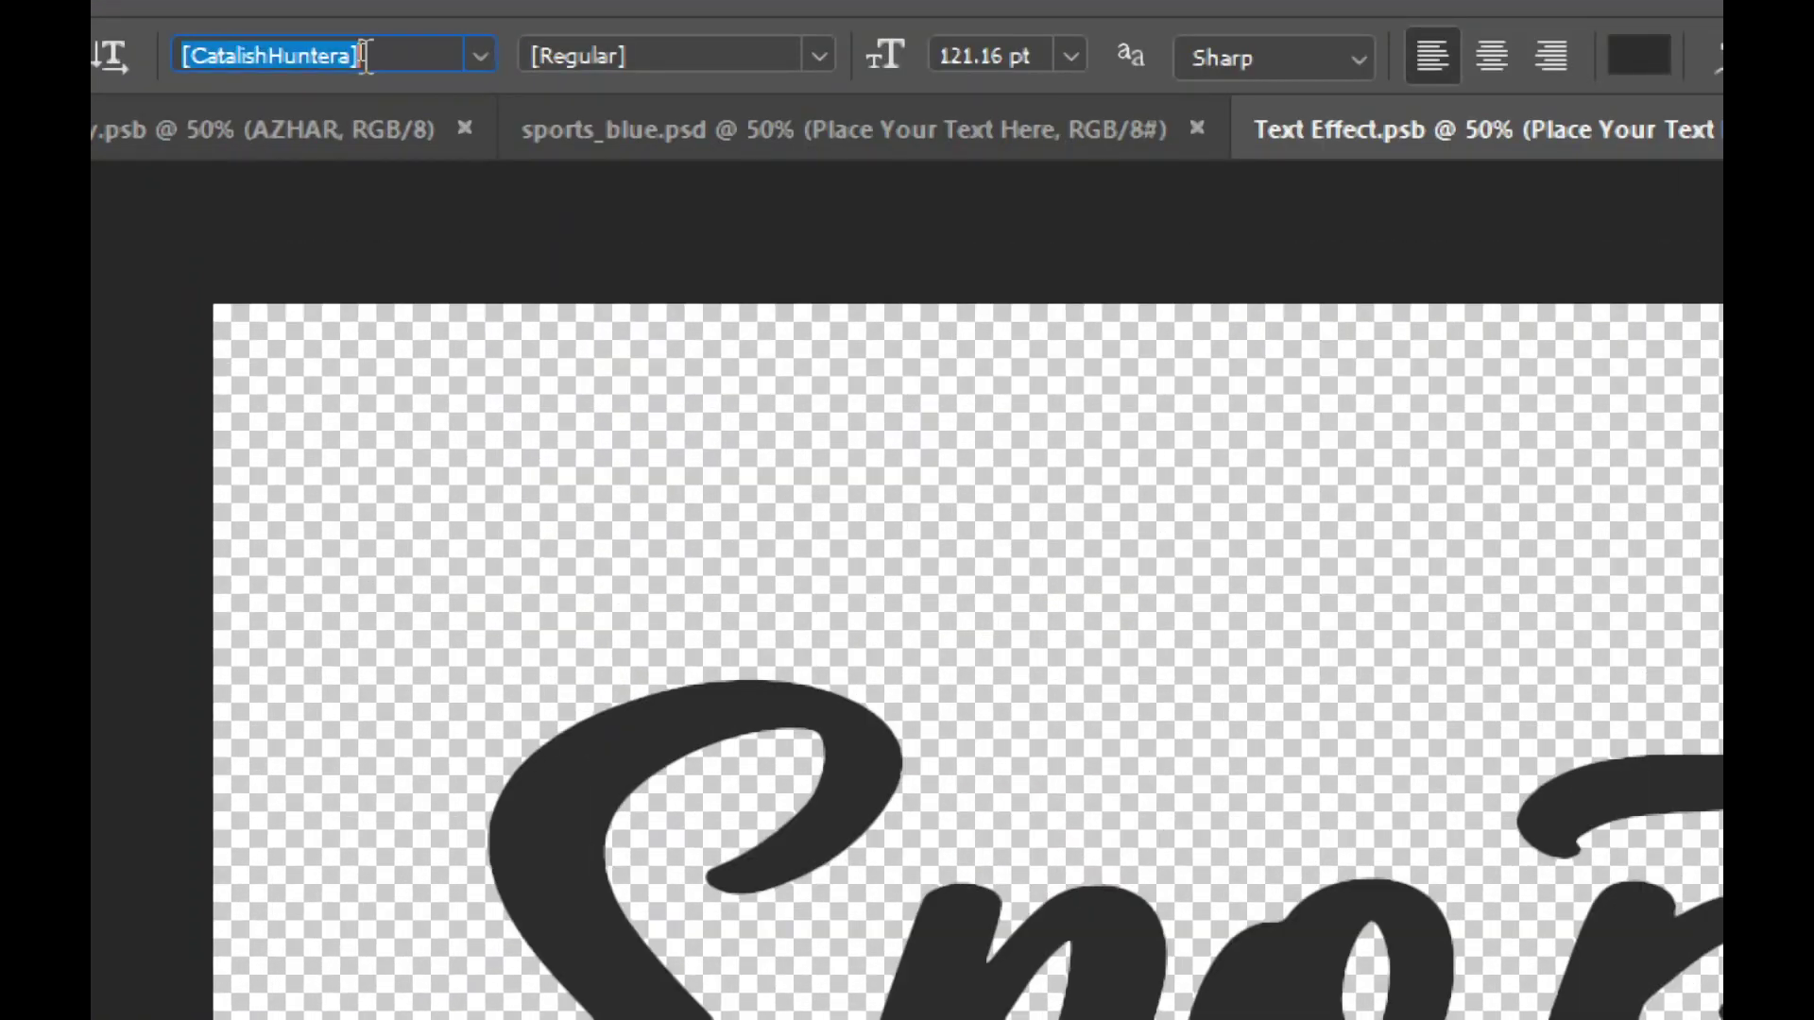
right_click(364, 56)
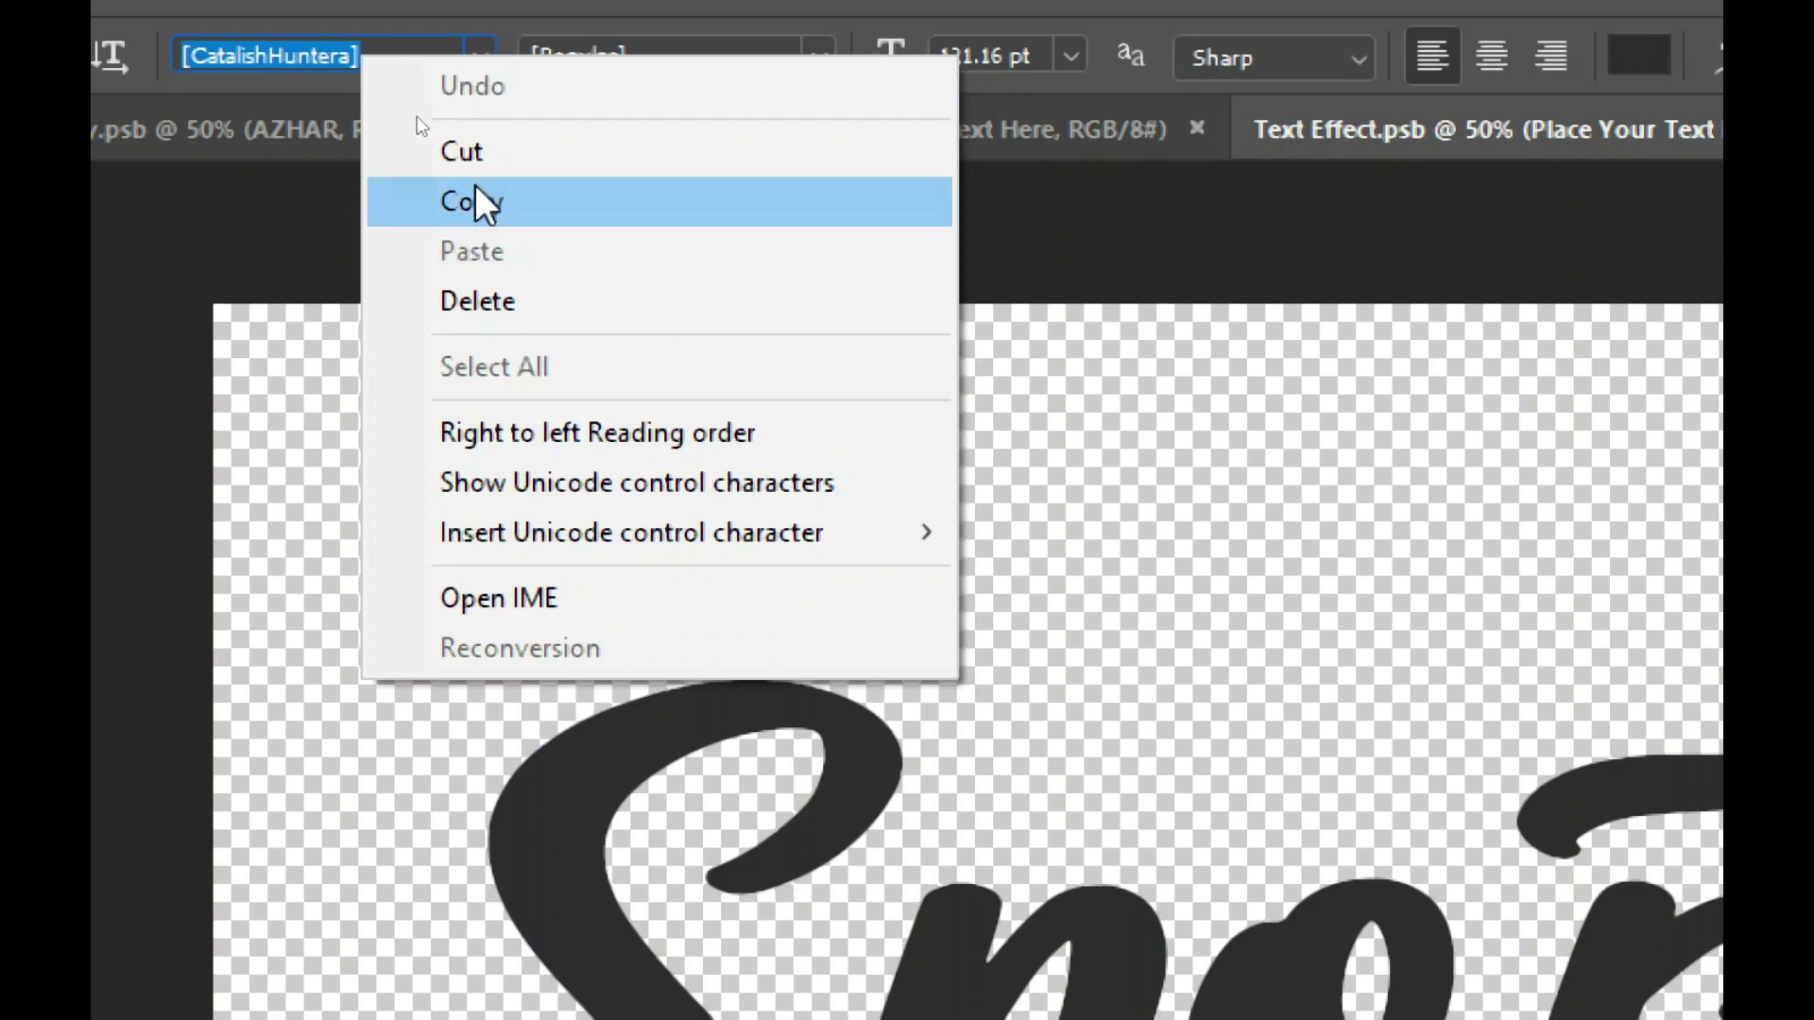
left_click(476, 192)
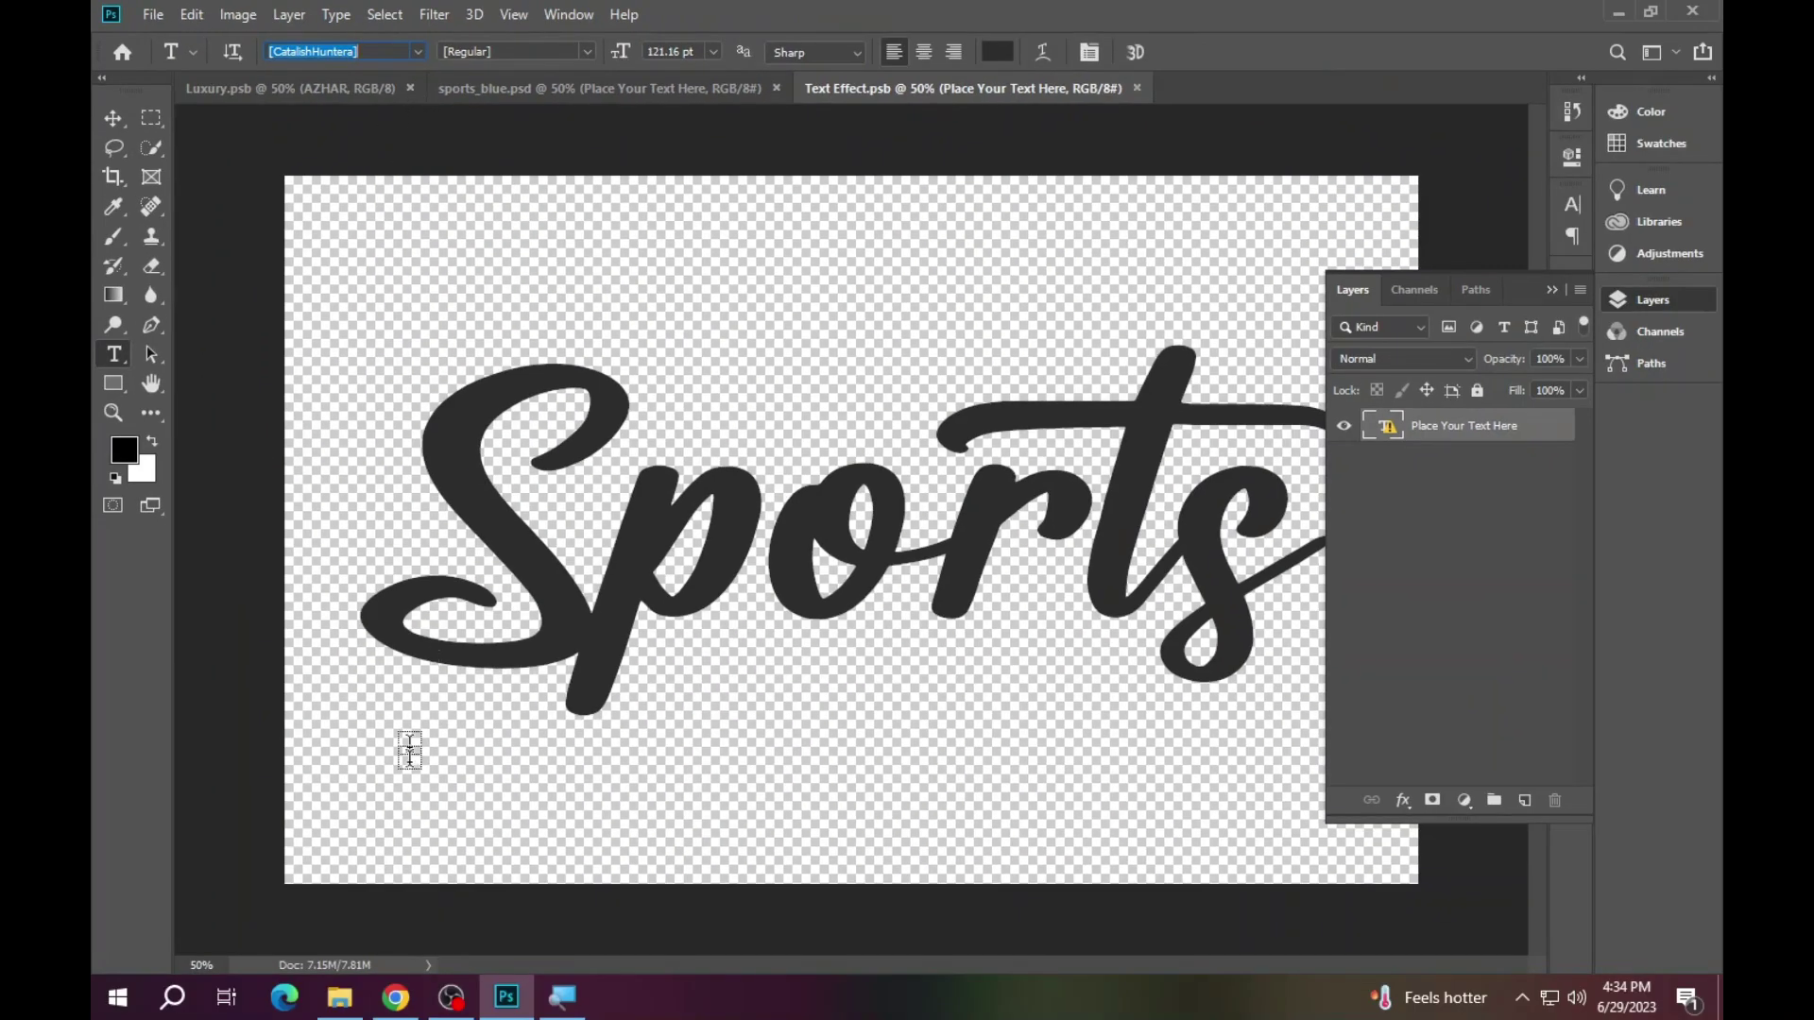
left_click(396, 997)
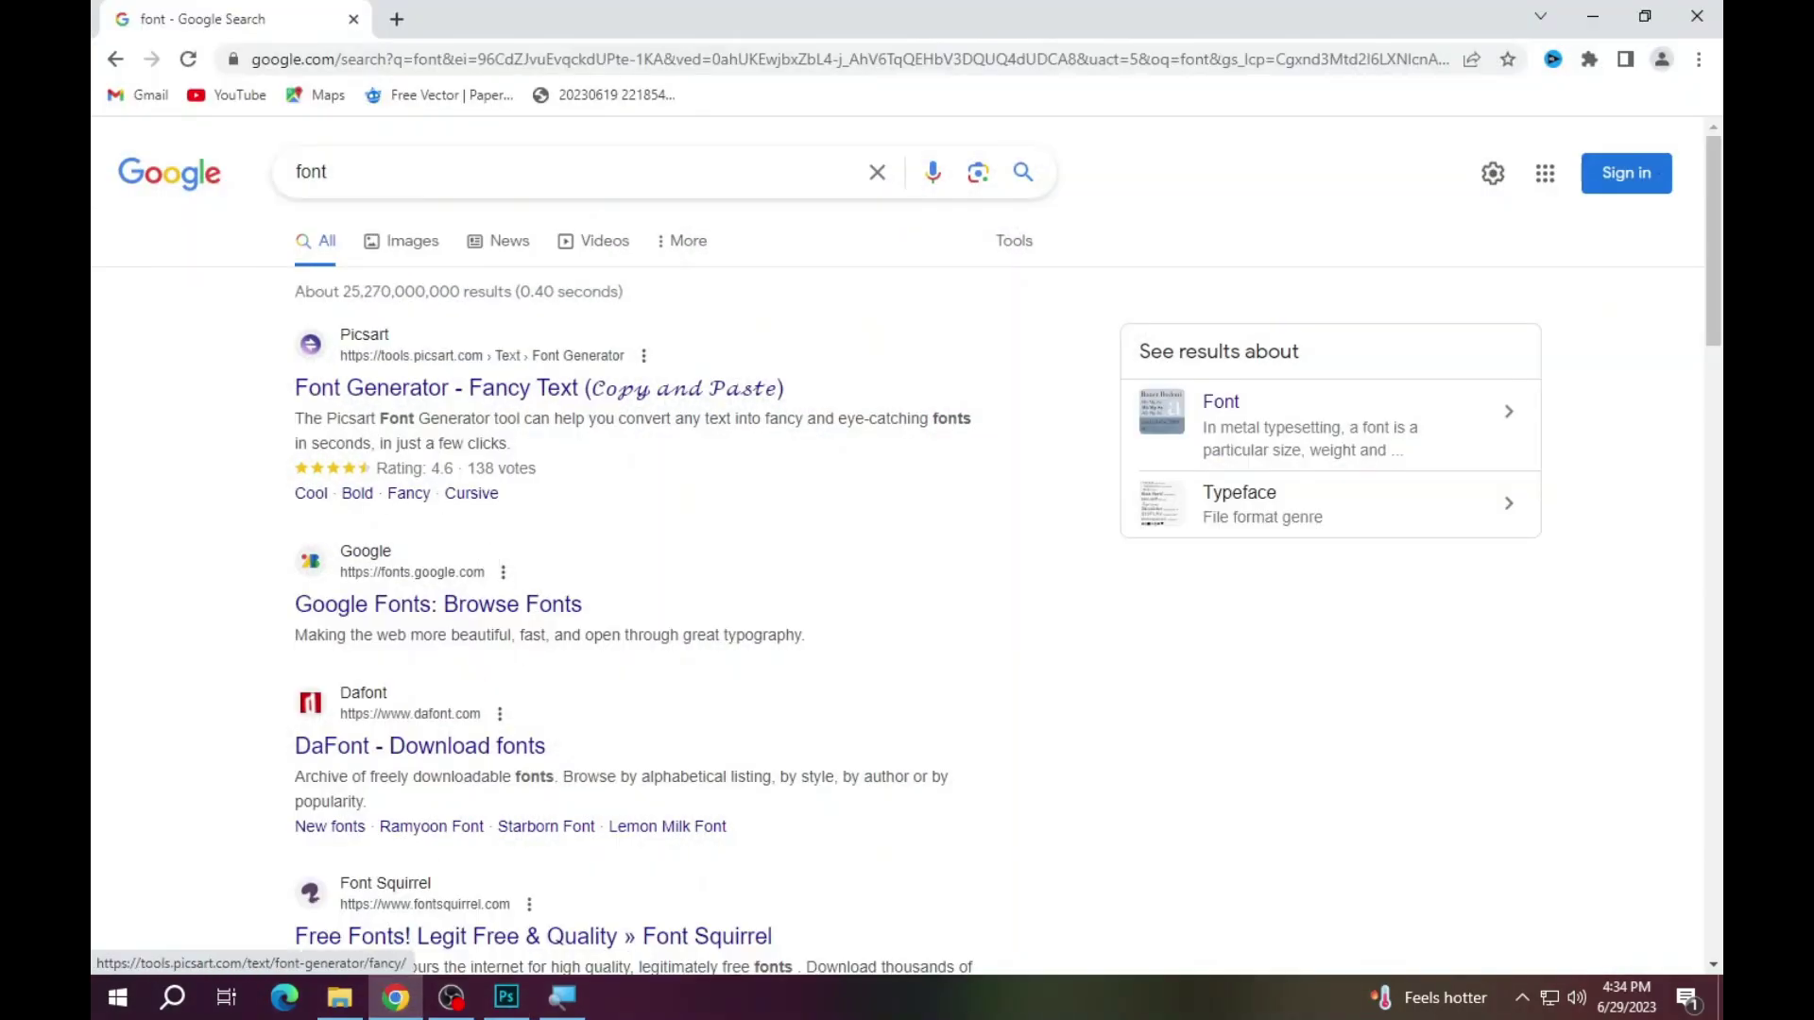
- Search Google for the CatalishHuntera font and open its dafont.com page
left_click(295, 191)
key("ctrl+v")
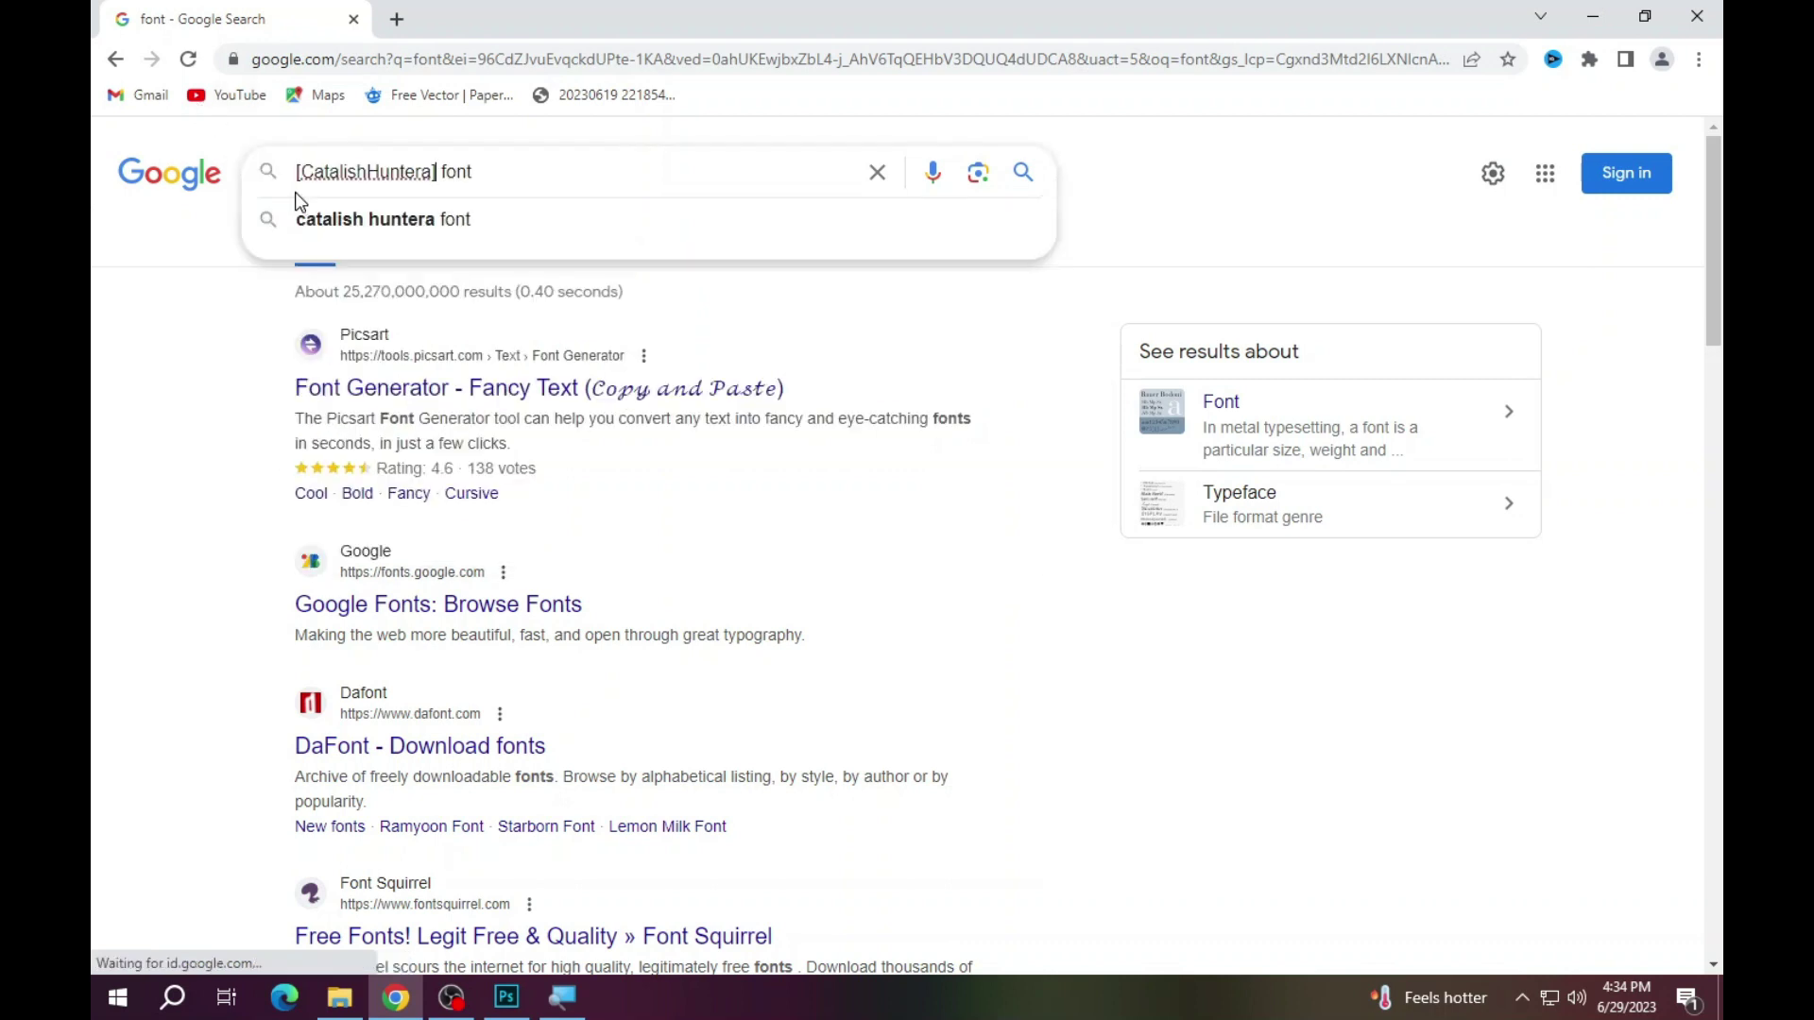
key("Return")
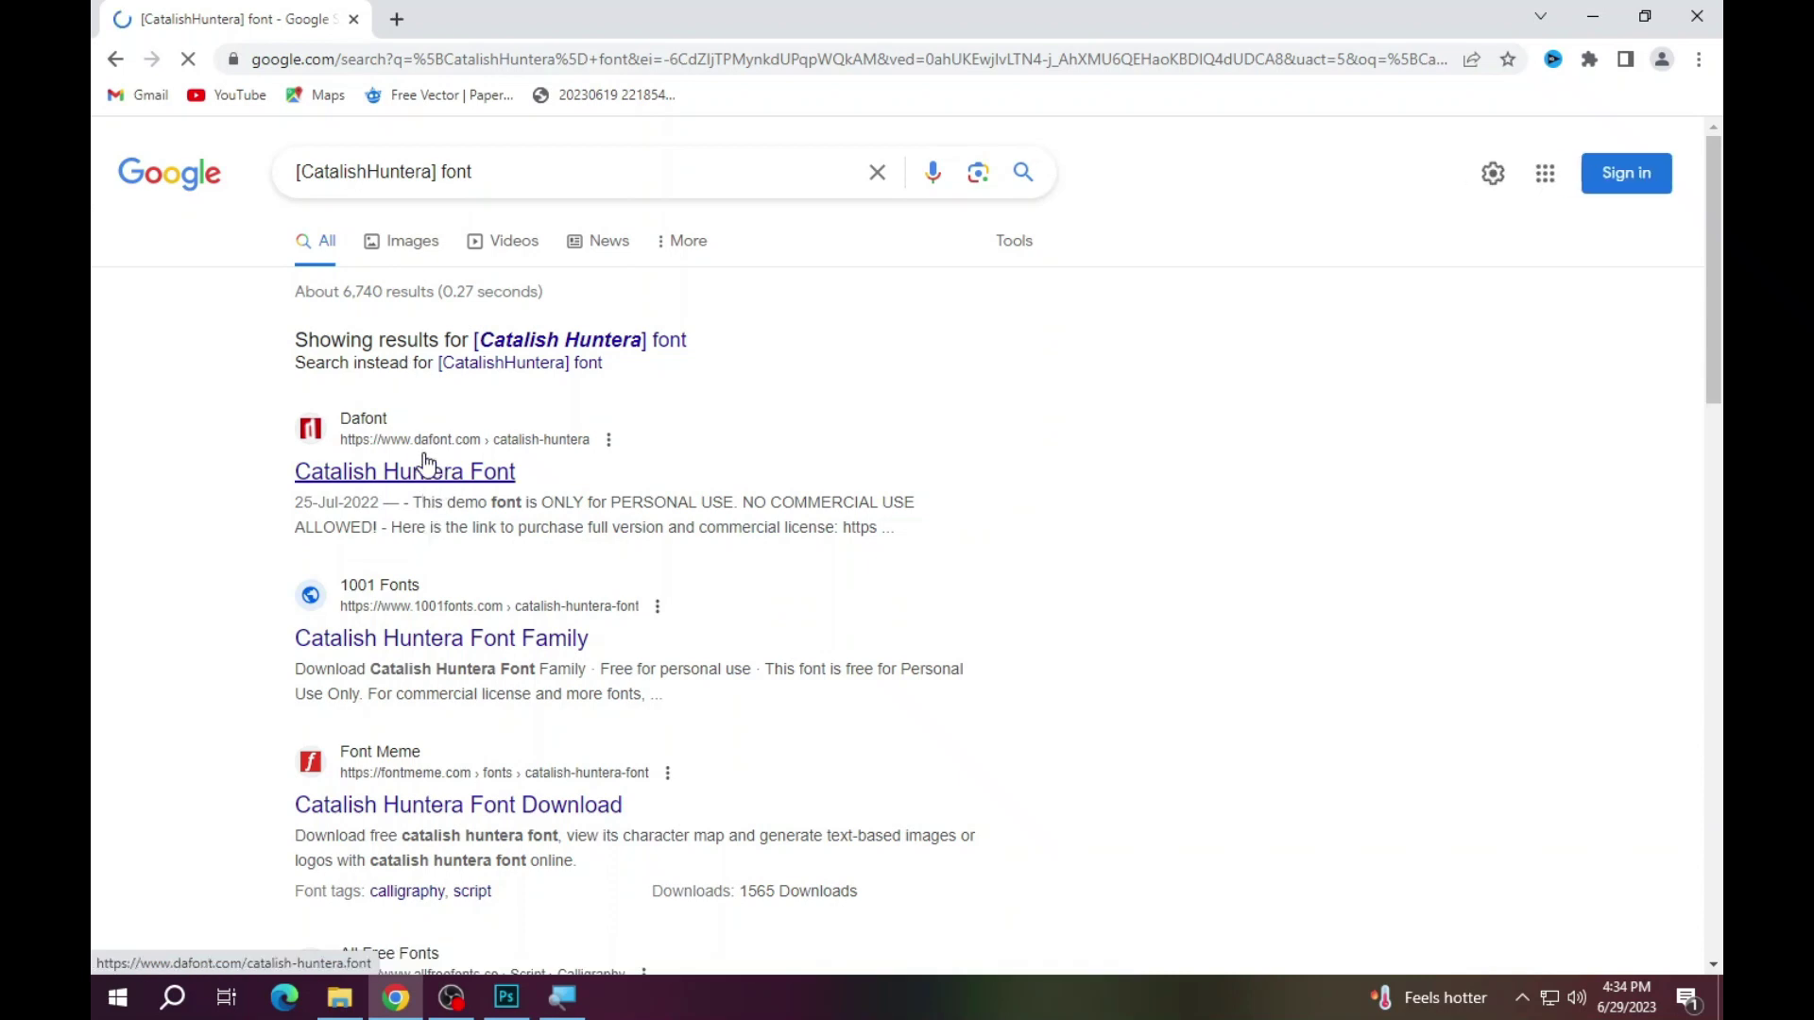
left_click(423, 470)
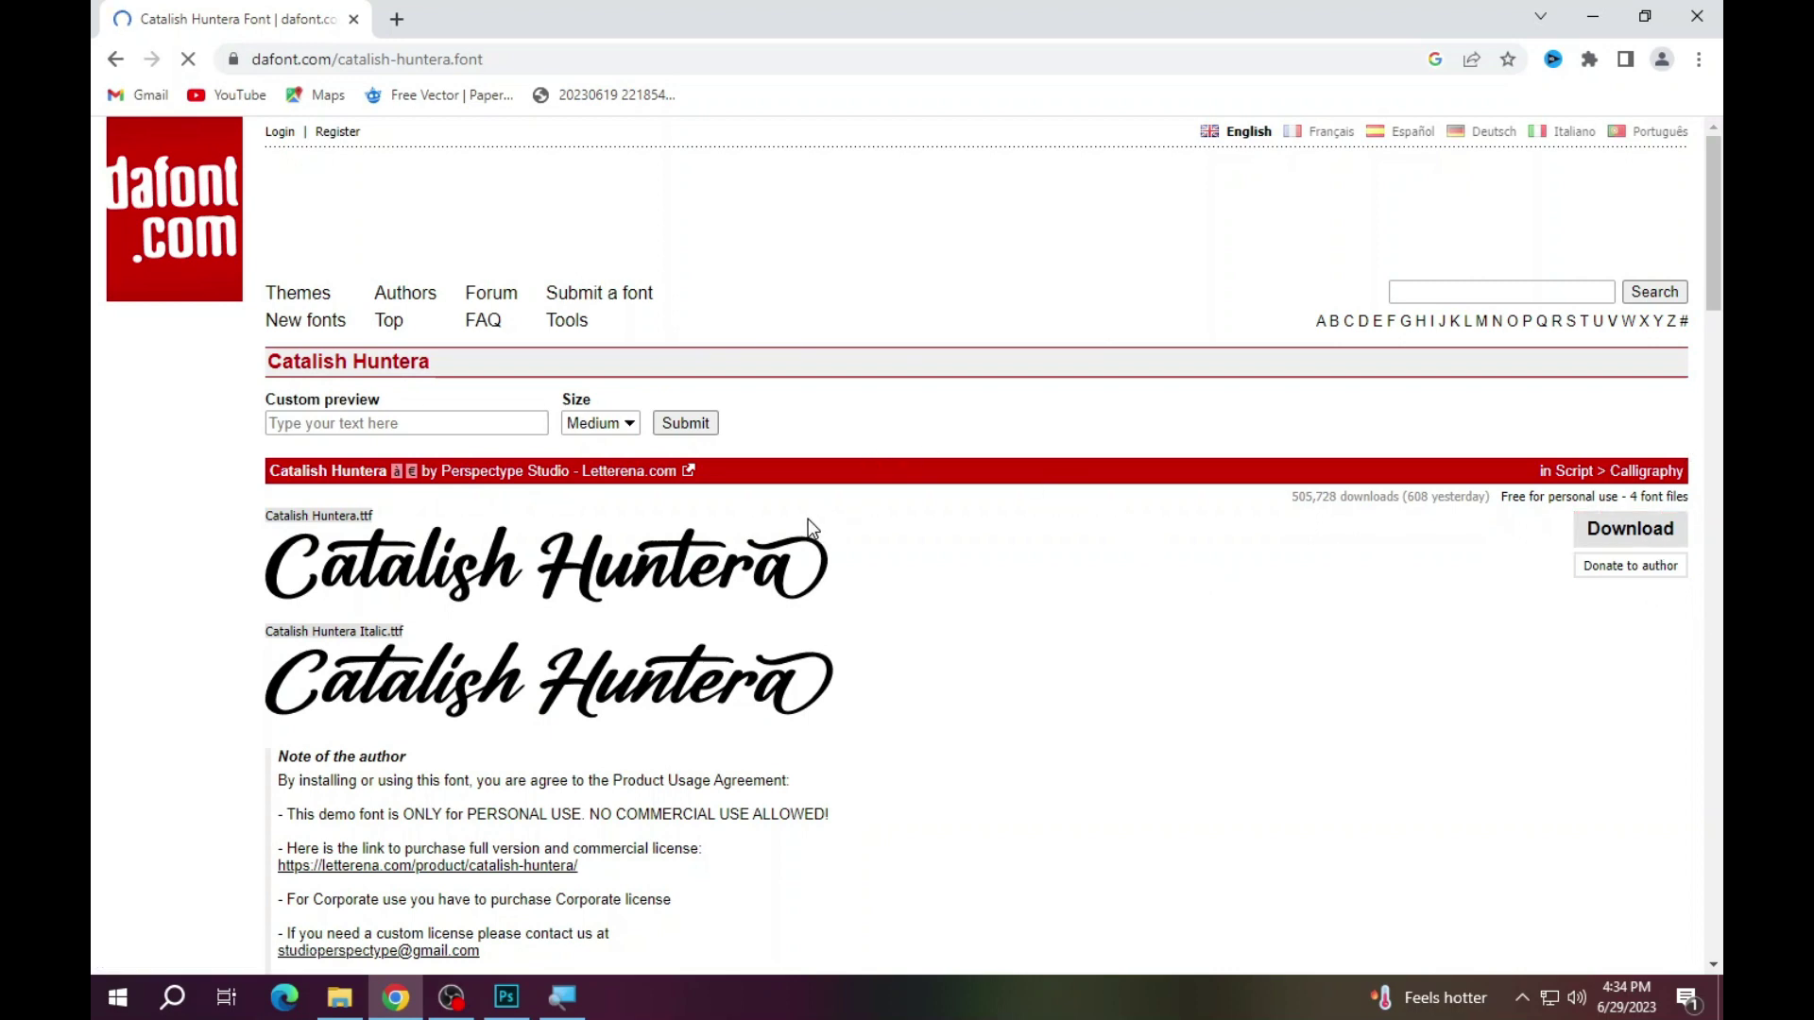
- Download catalish_huntera.zip from DaFont and open it in WinRAR, selecting the first OpenType file
left_click(945, 593)
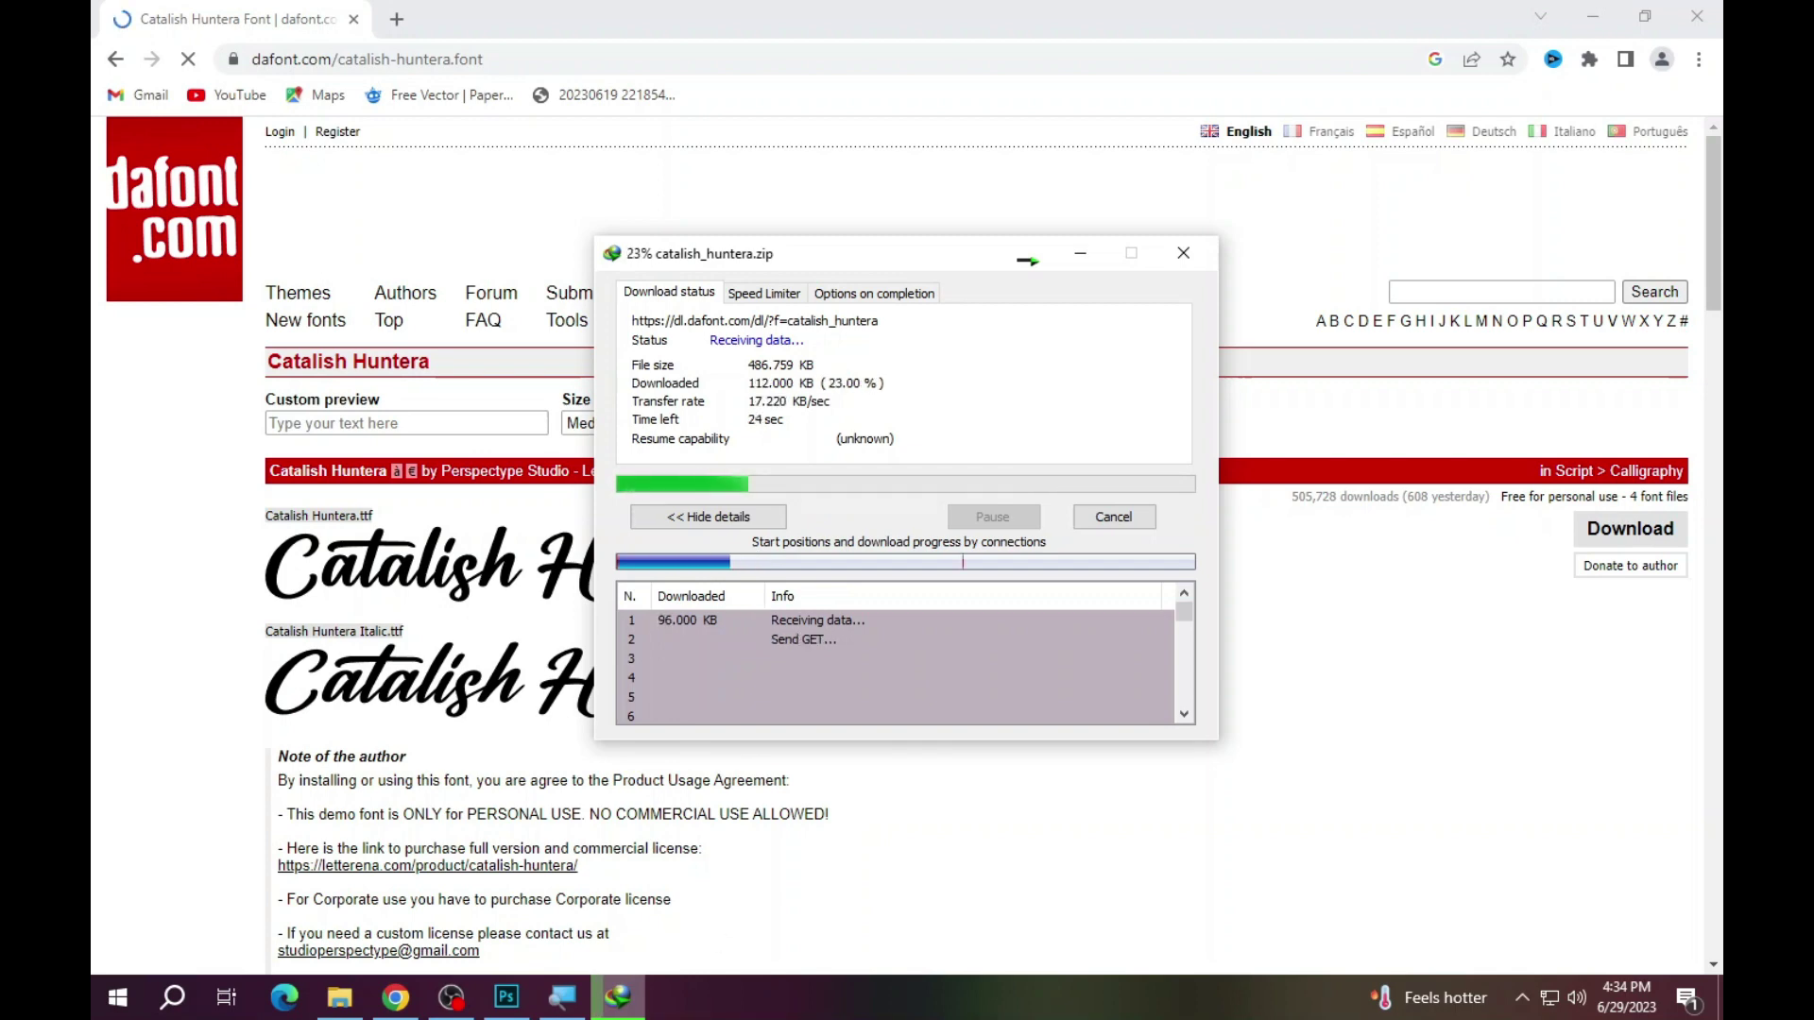
mouse_move(507, 998)
left_click(529, 1000)
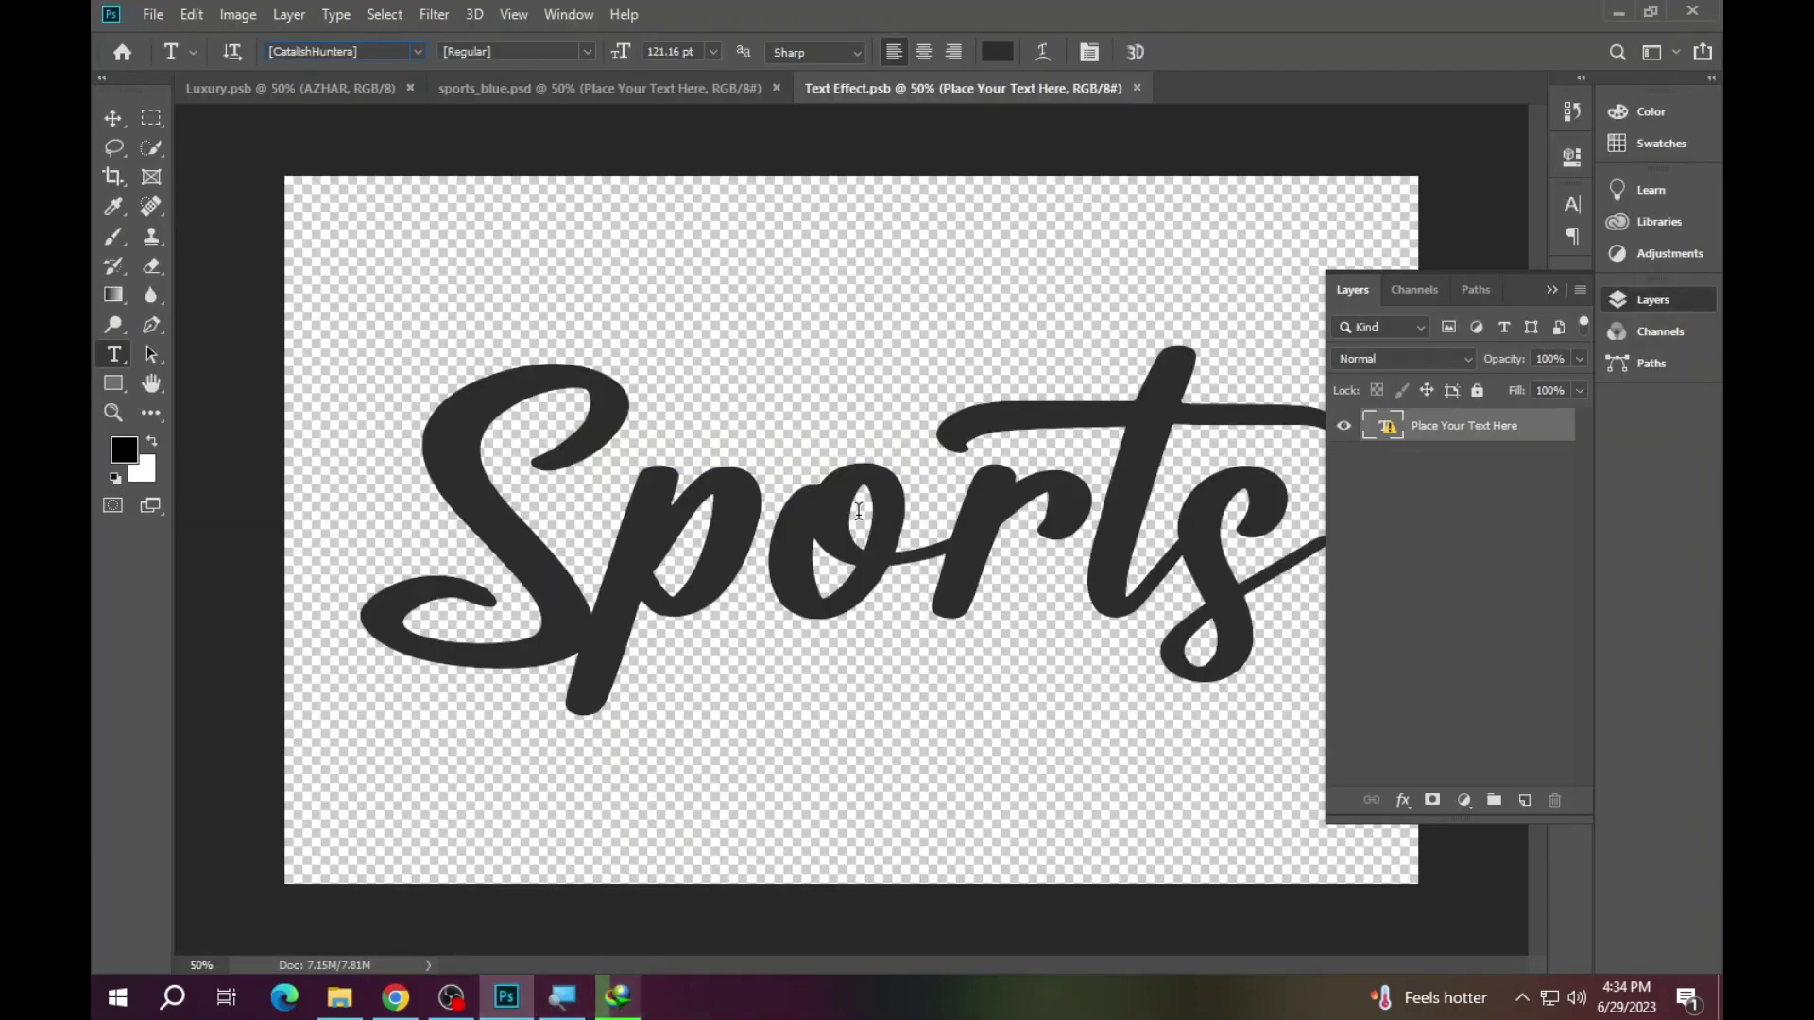
left_click(618, 997)
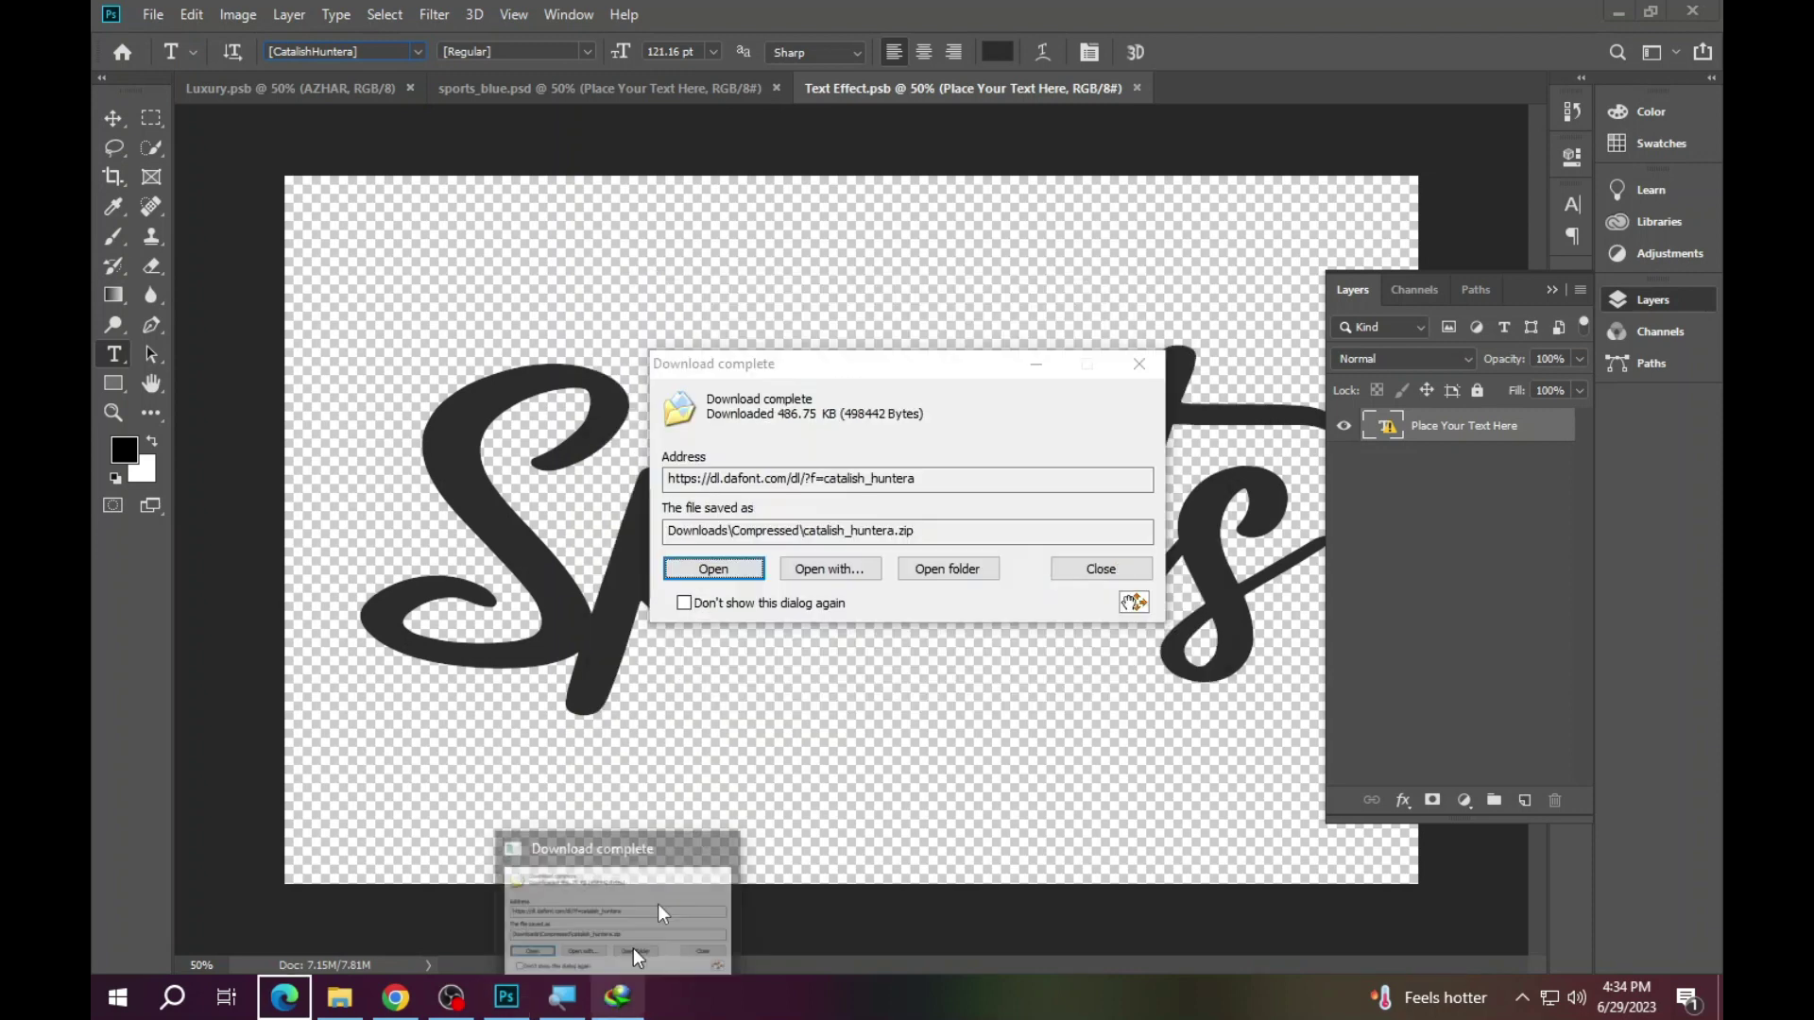
left_click(714, 569)
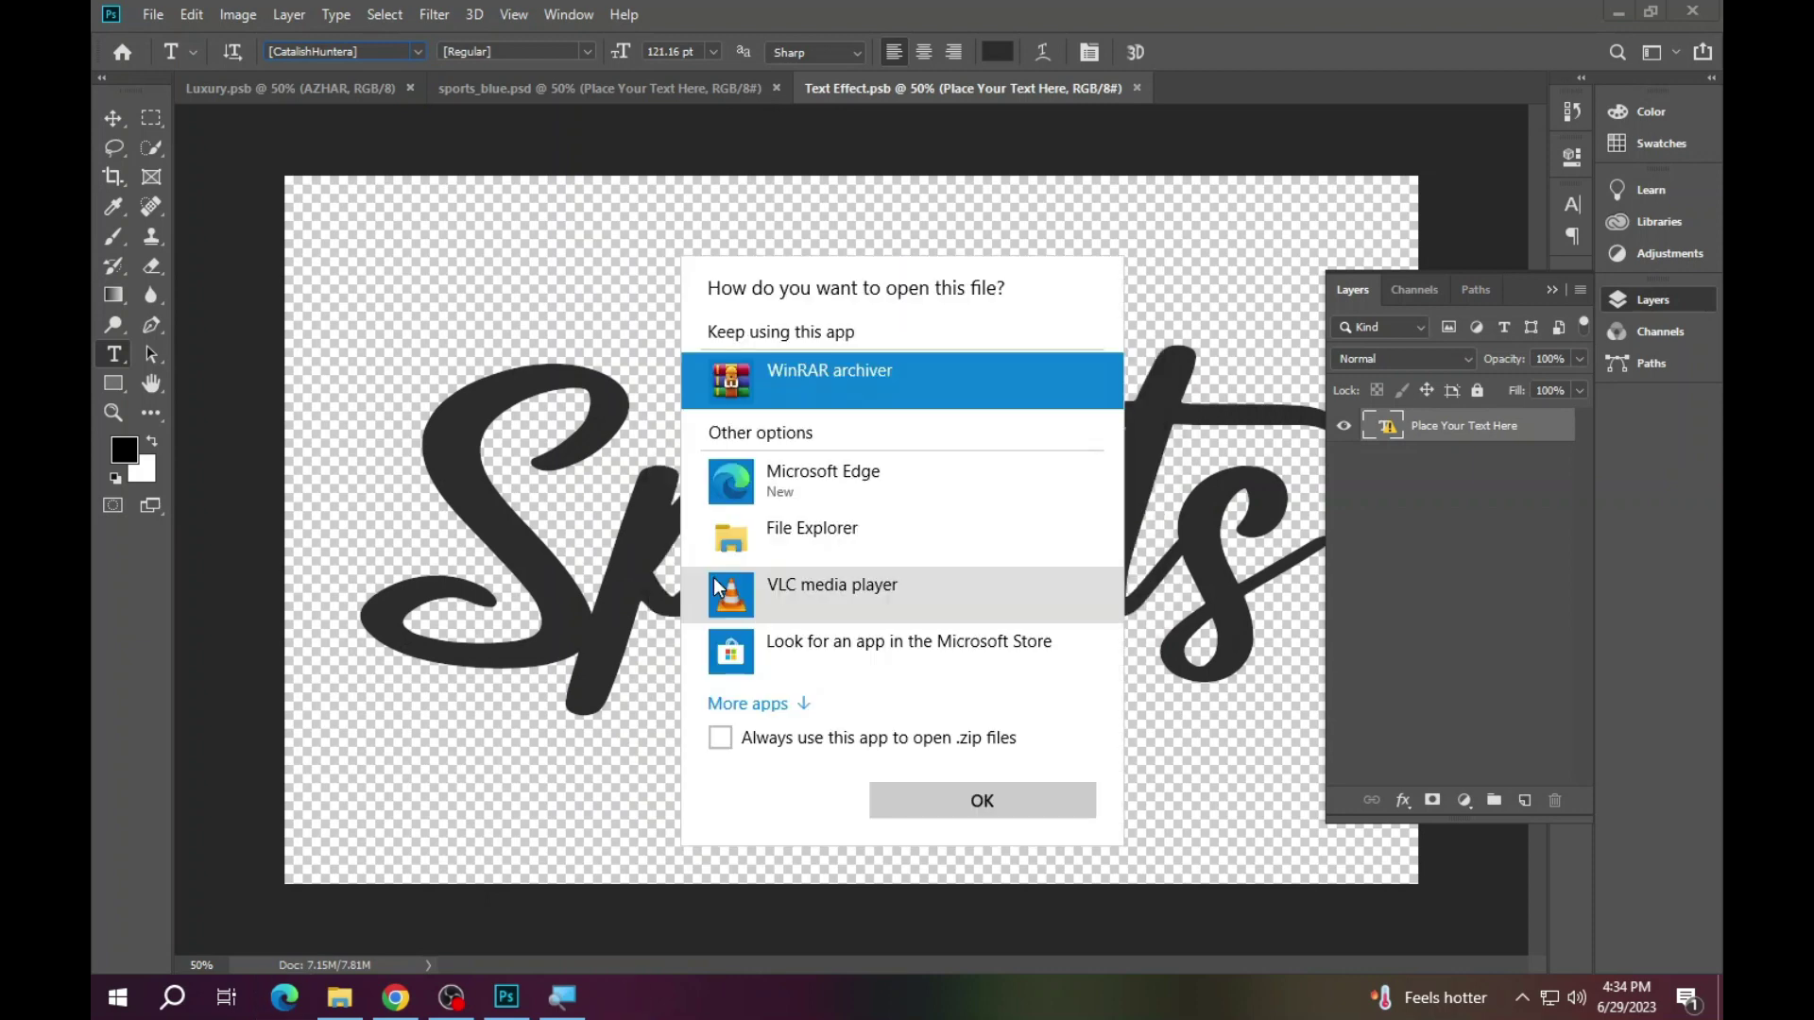
left_click(905, 790)
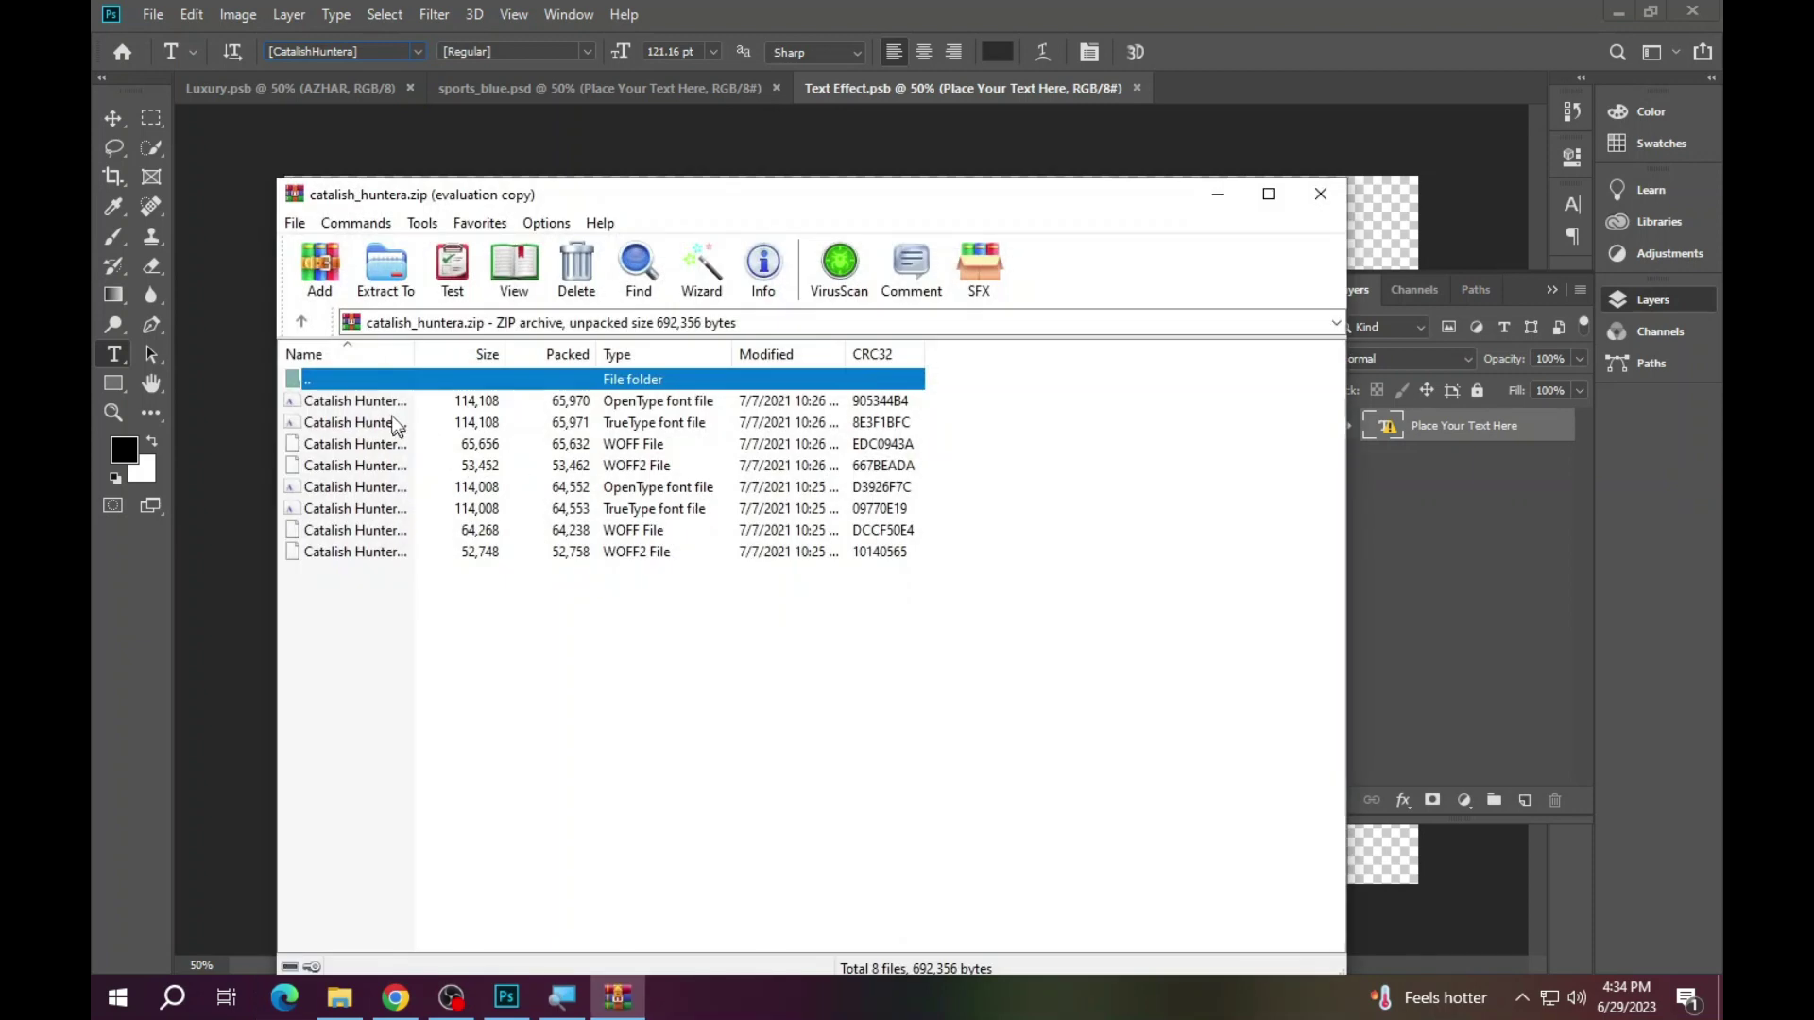
left_click(390, 403)
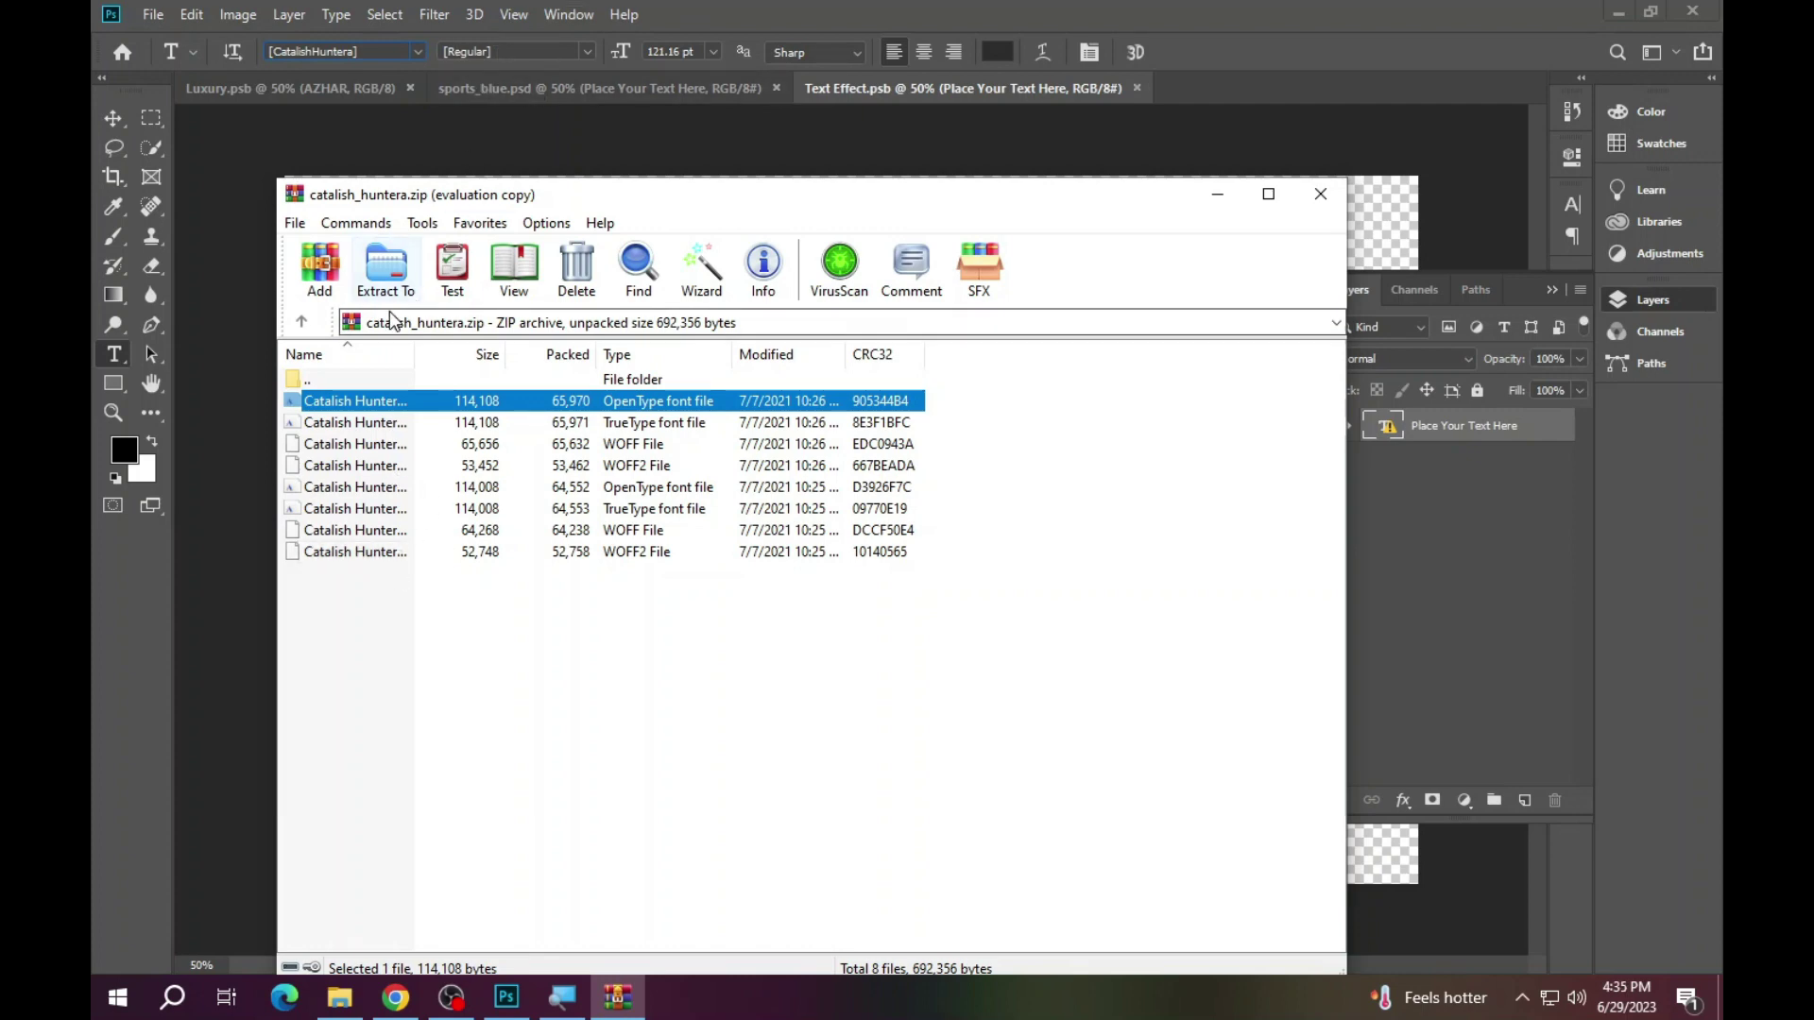
- Install the Catalish Huntera OpenType font from the archive and resume editing the Sports text
double_click(359, 401)
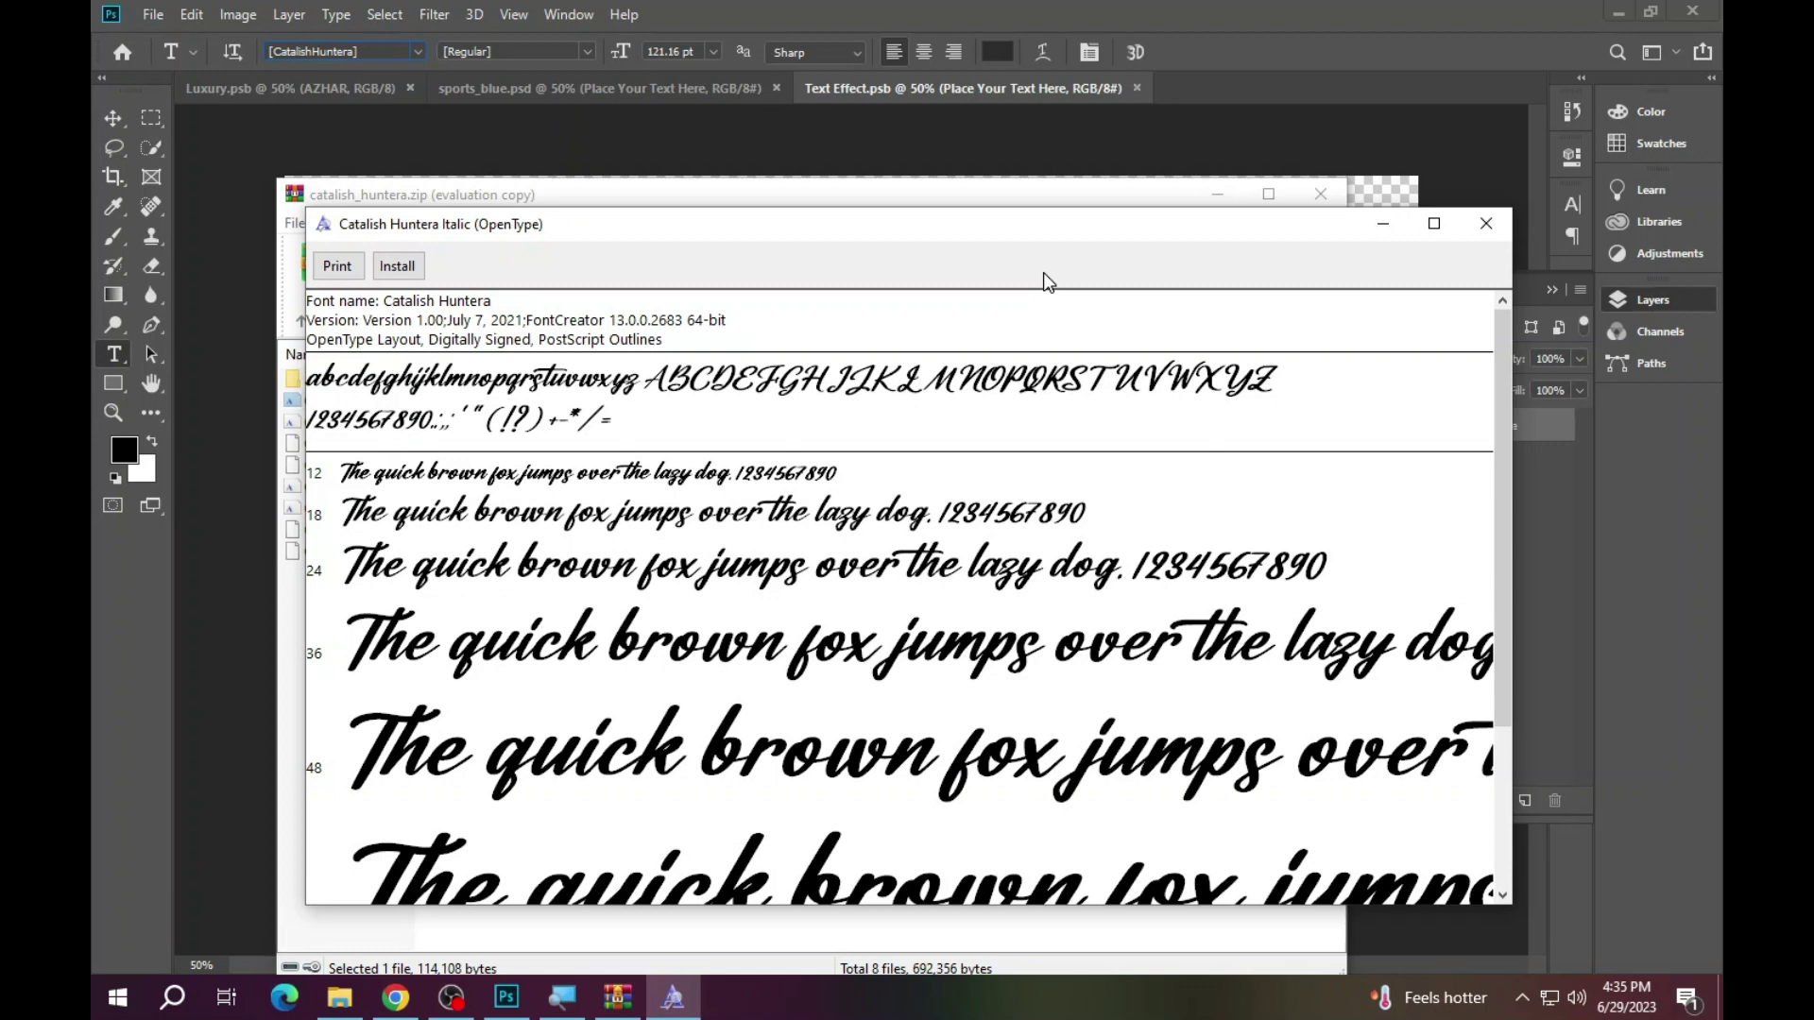
left_click(1491, 234)
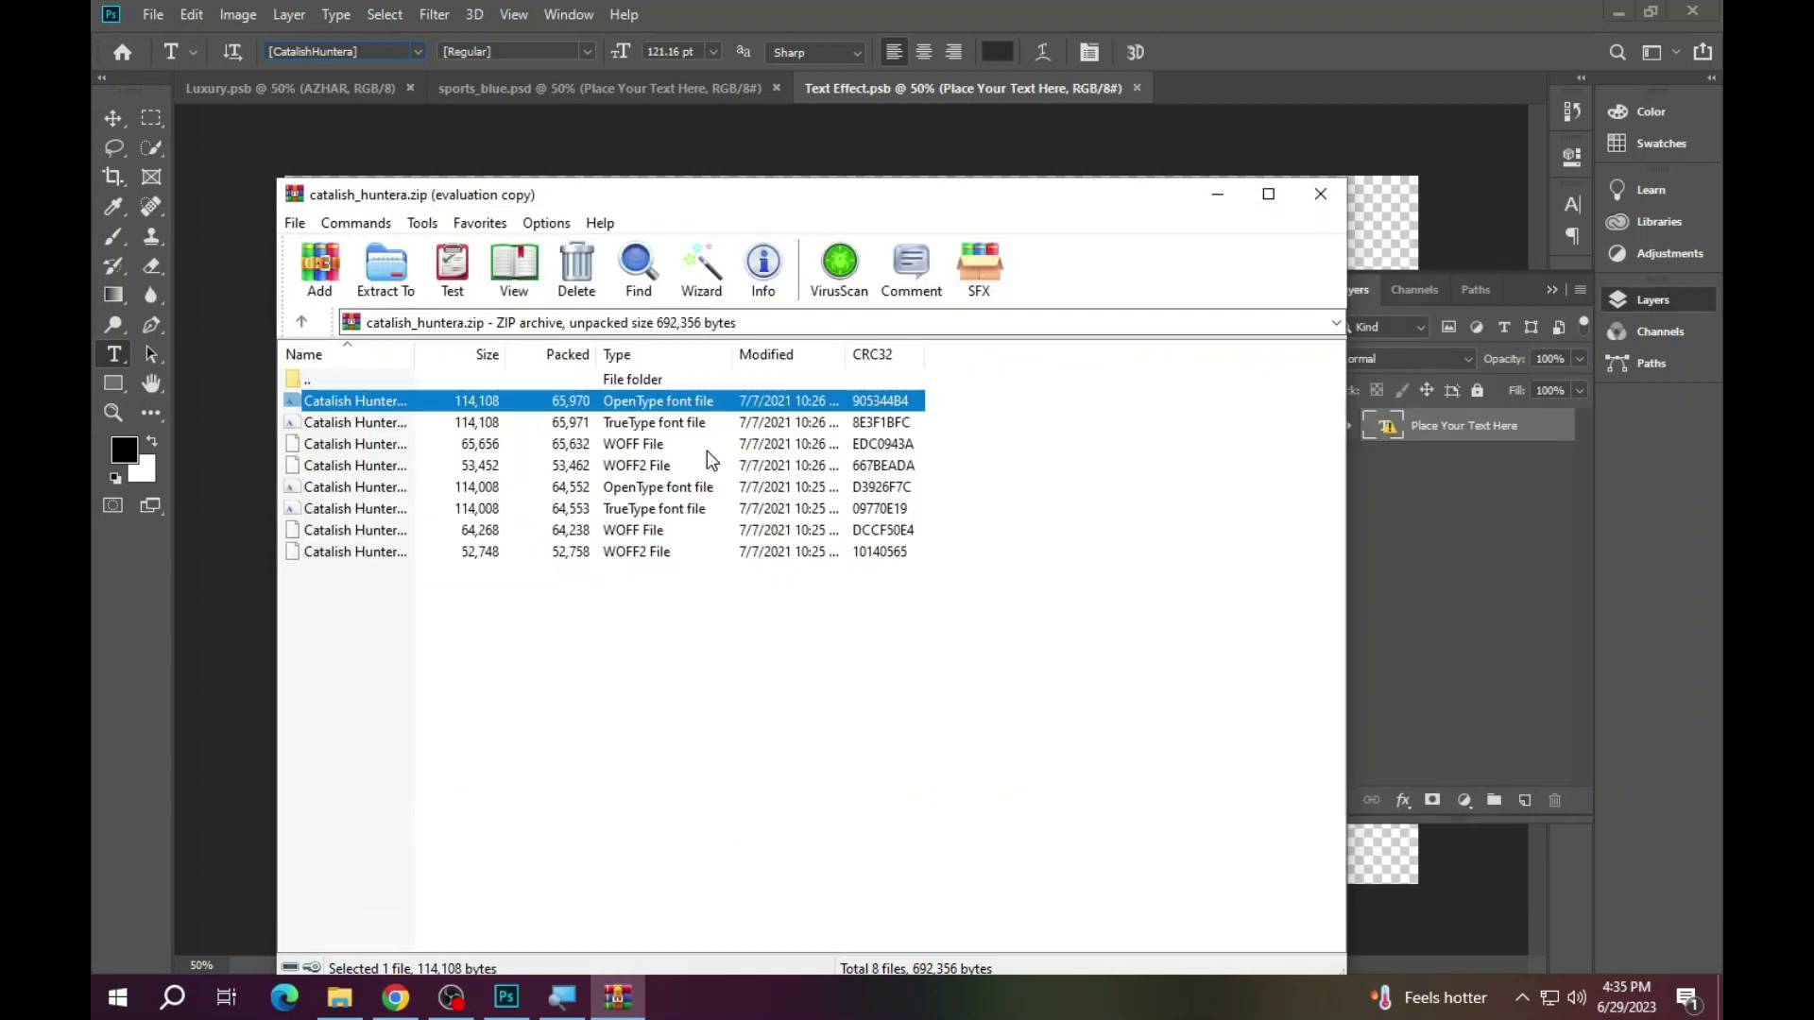
double_click(349, 488)
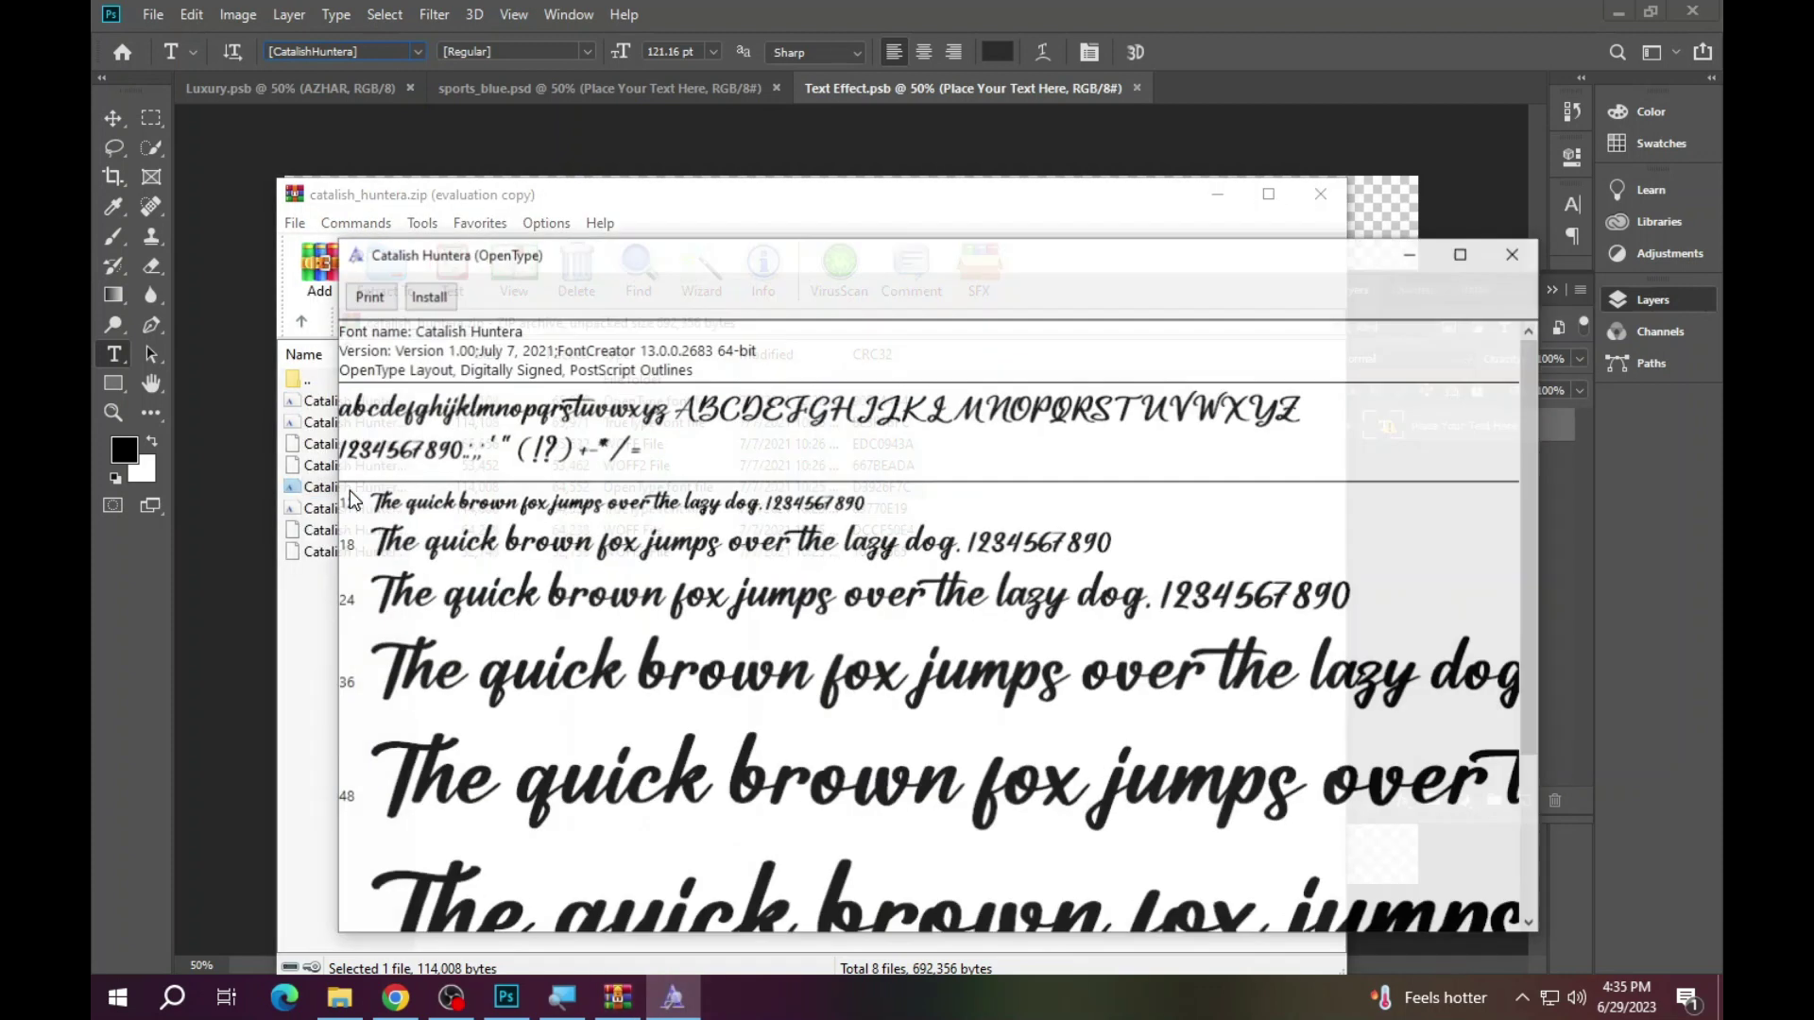
left_click(434, 305)
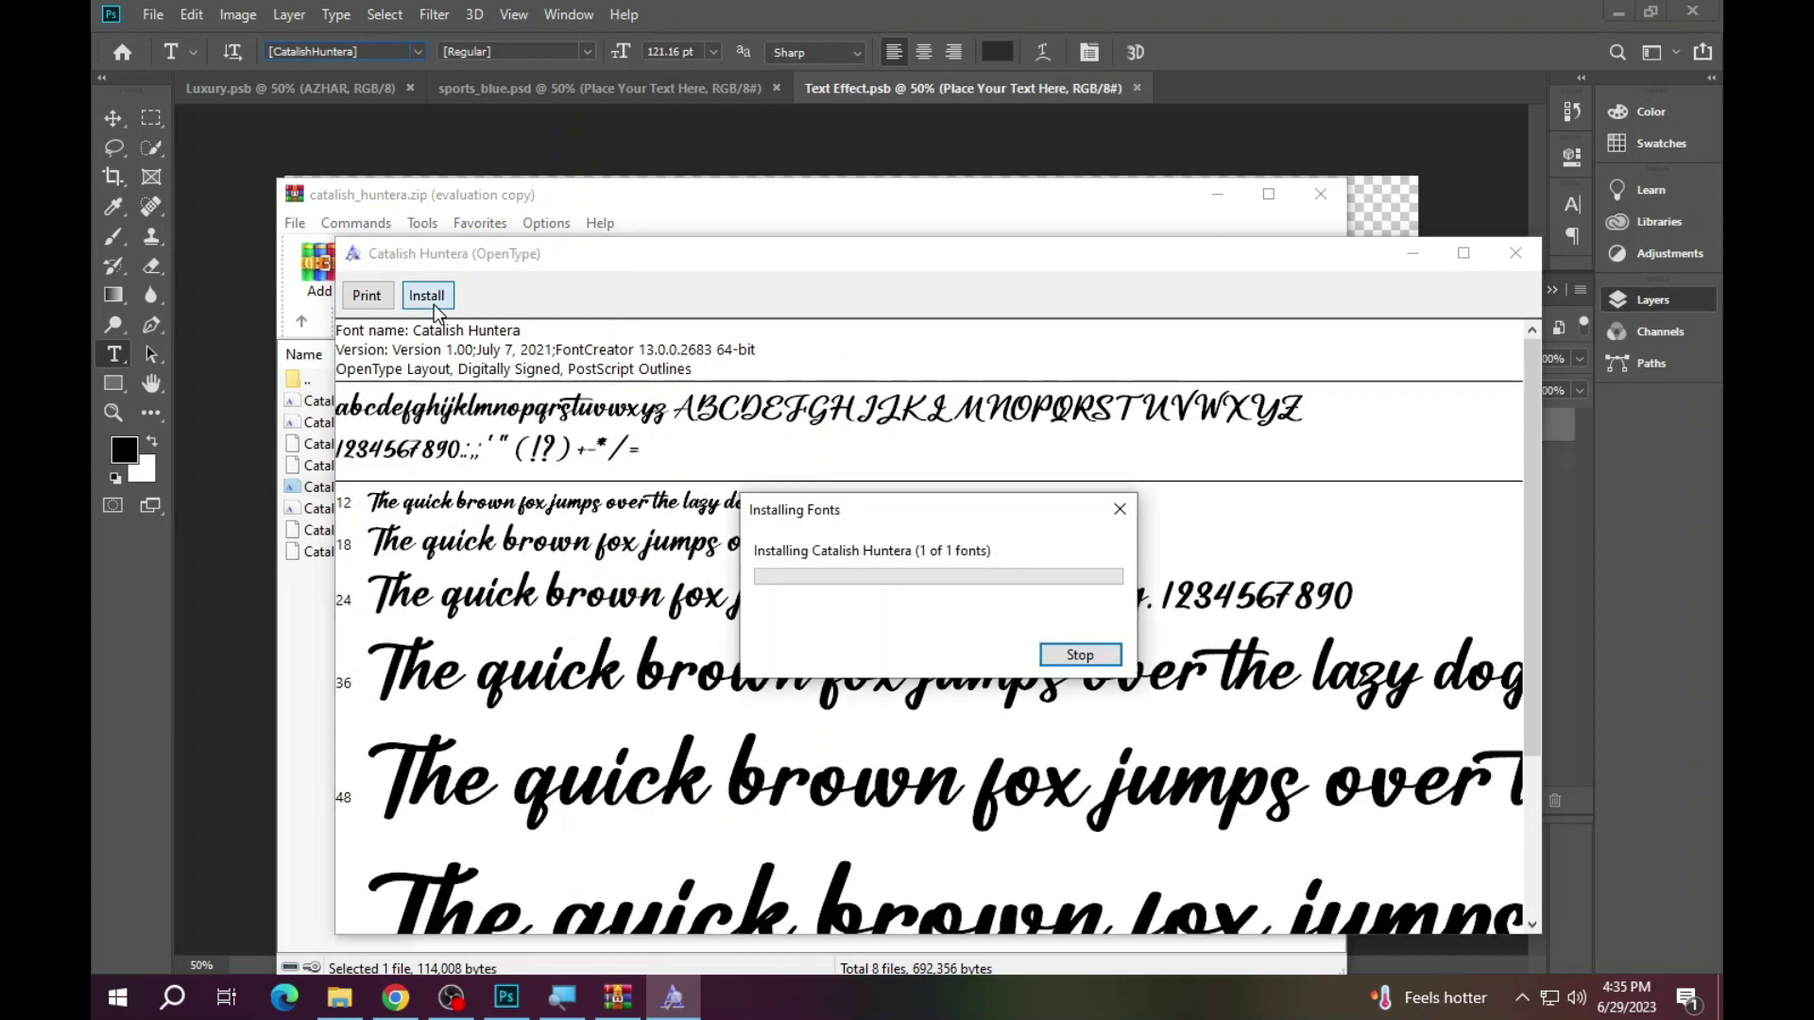
left_click(915, 147)
left_click(934, 496)
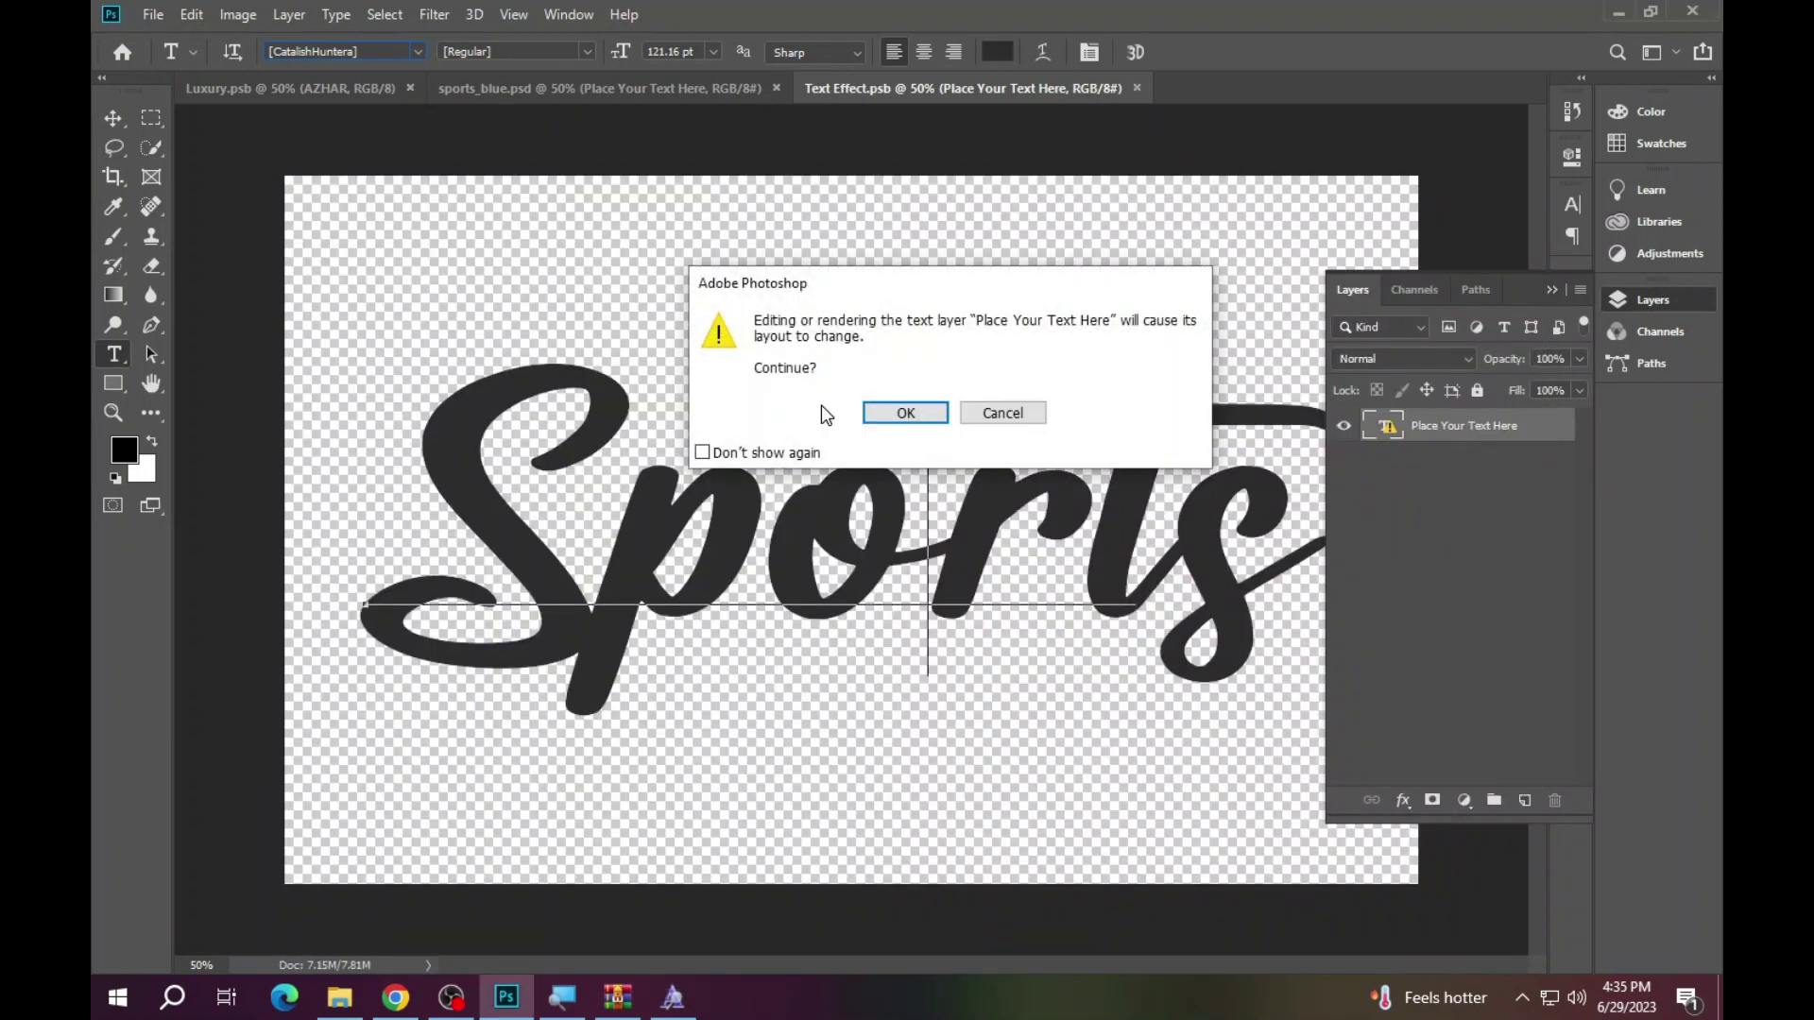
- Retype Sports as Ayesha, shrink it to 113.16 pt, and commit the text
left_click(905, 422)
key("ctrl+a")
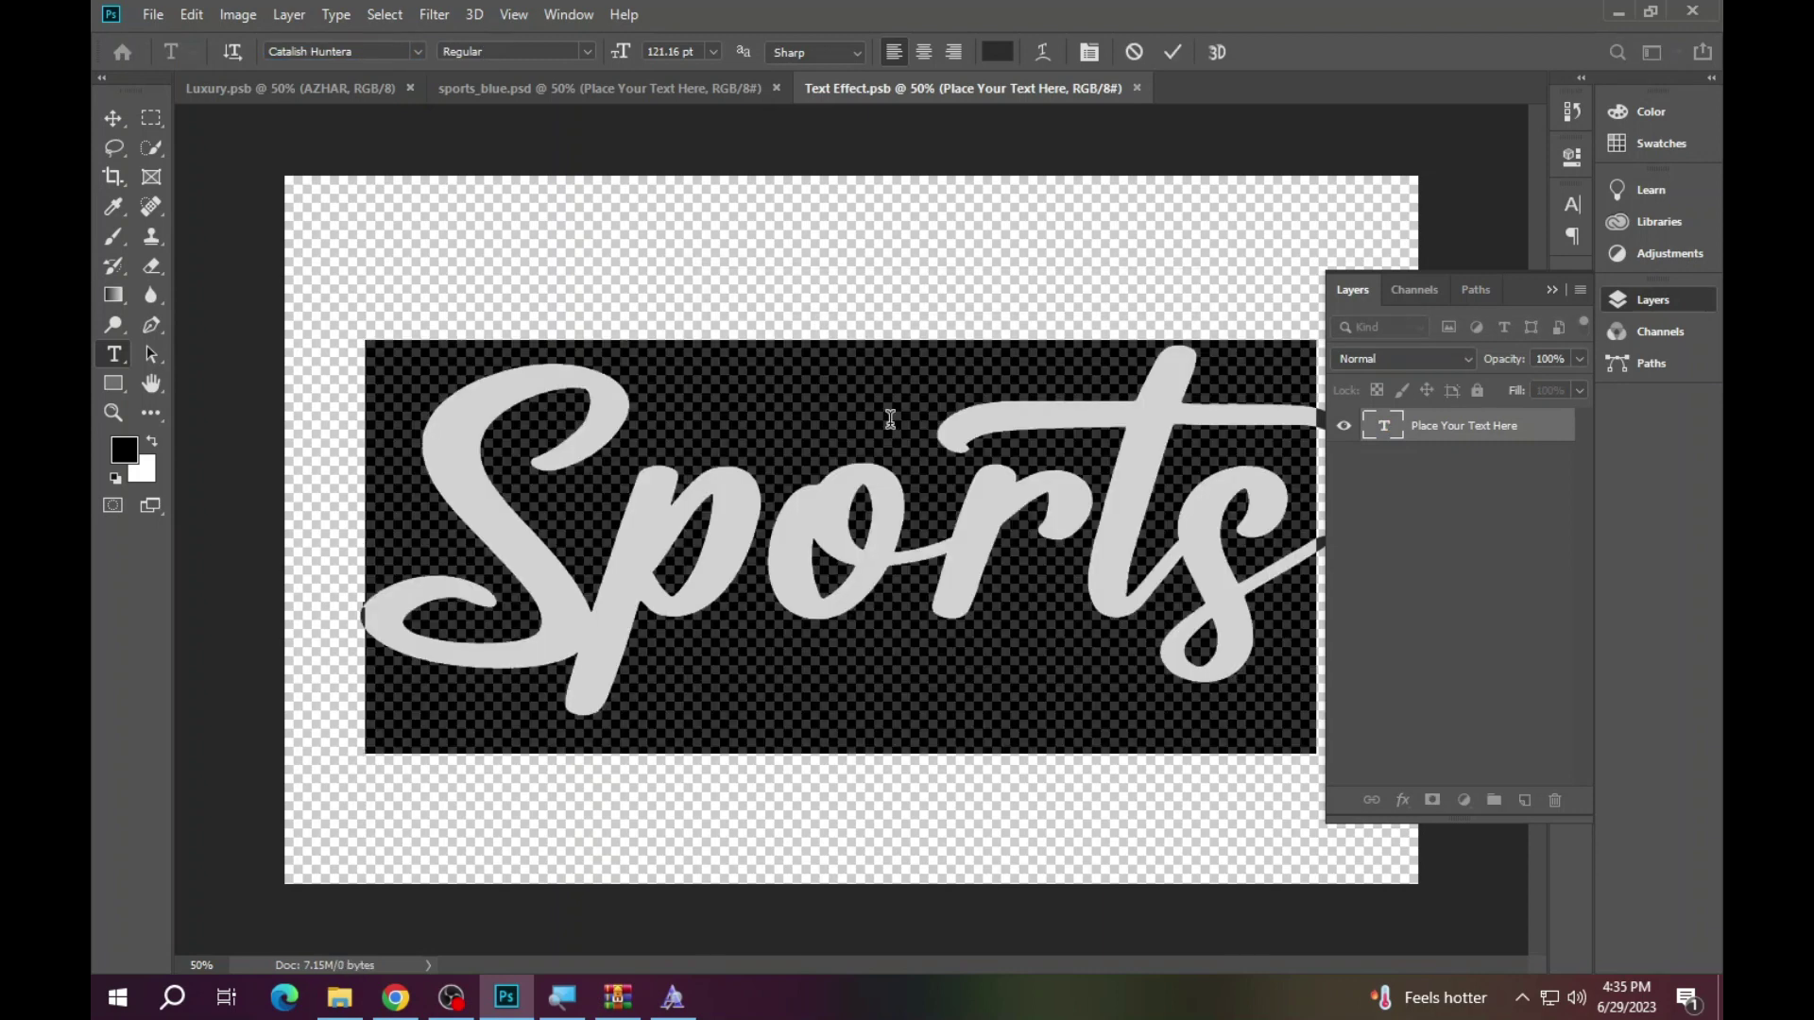
type("A")
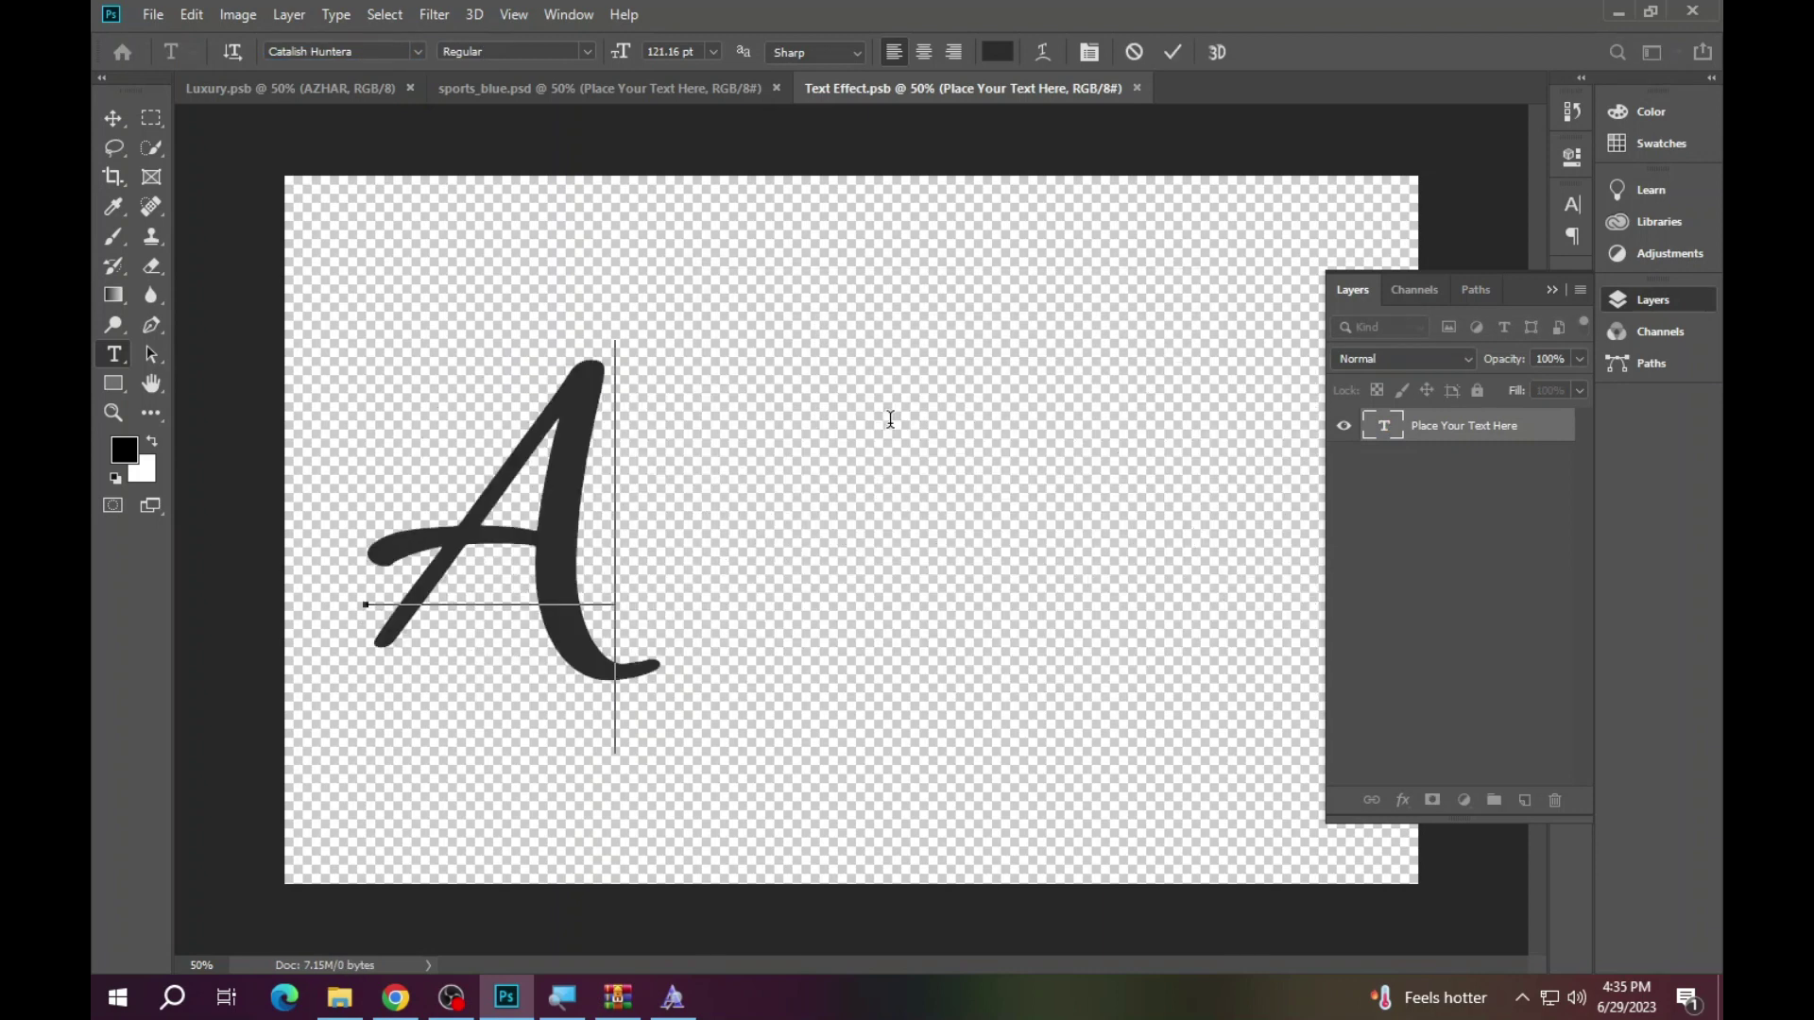
type("yesha")
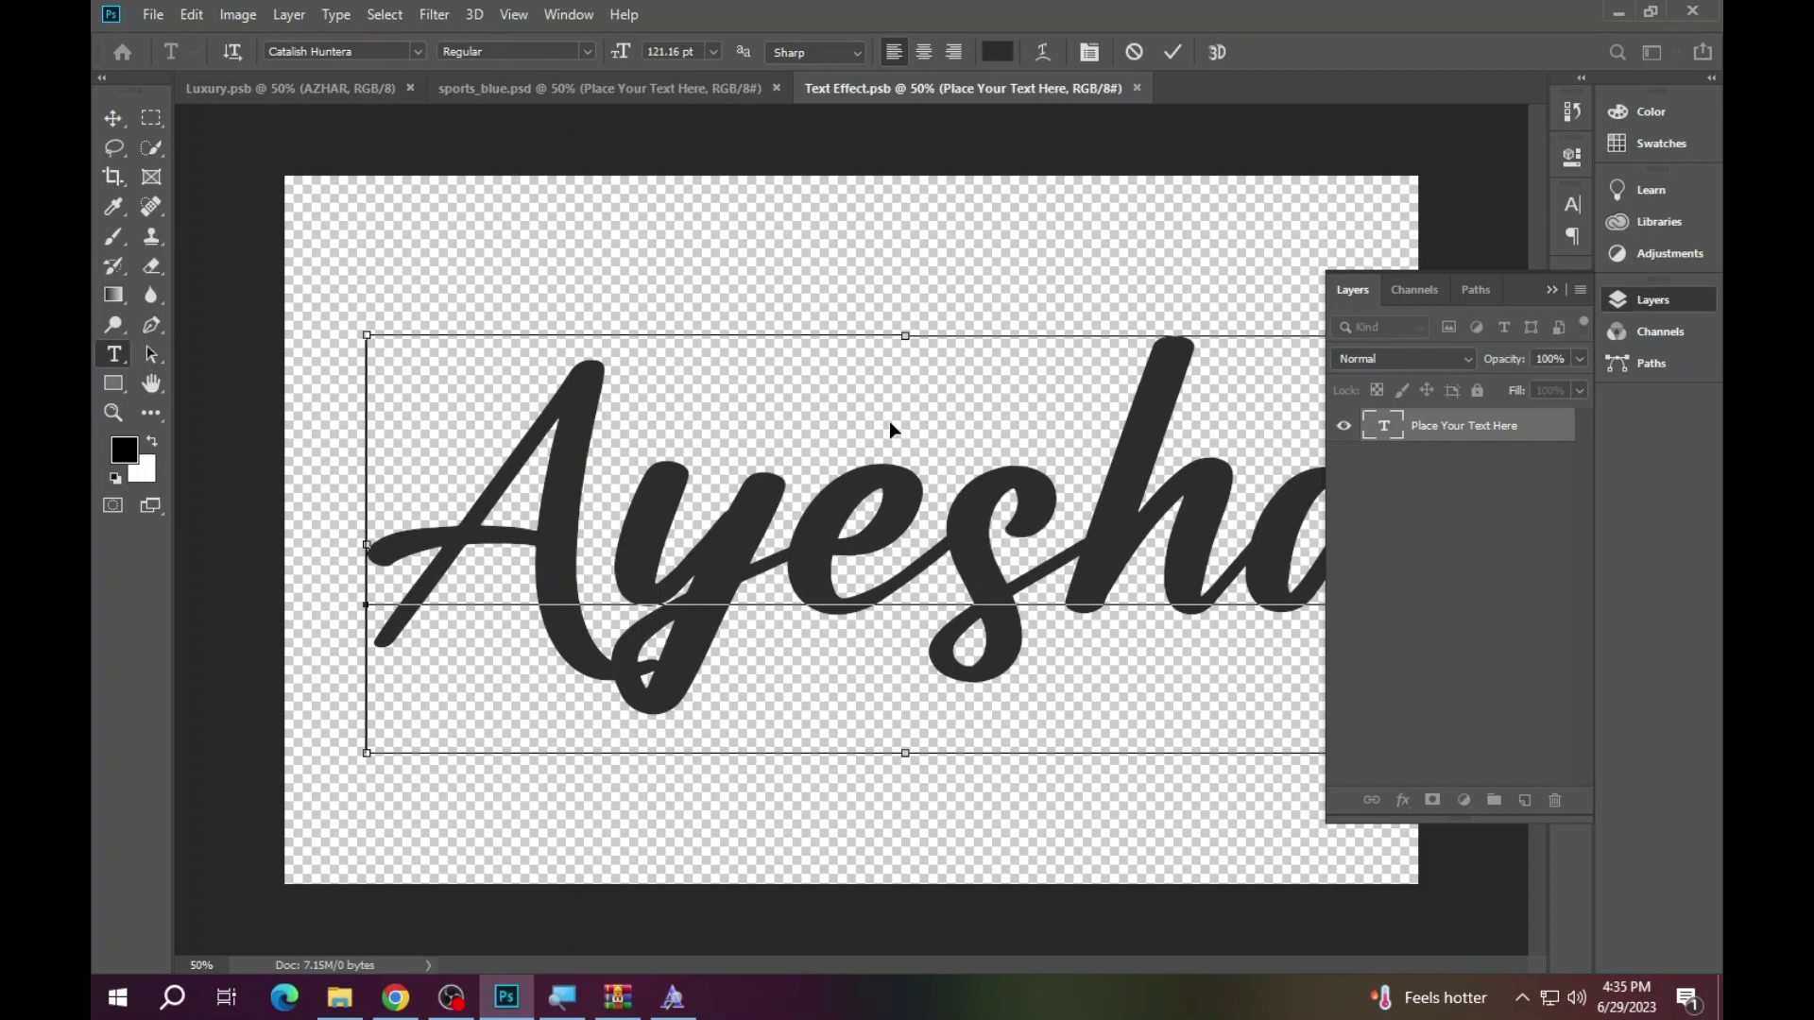
key("ctrl+a")
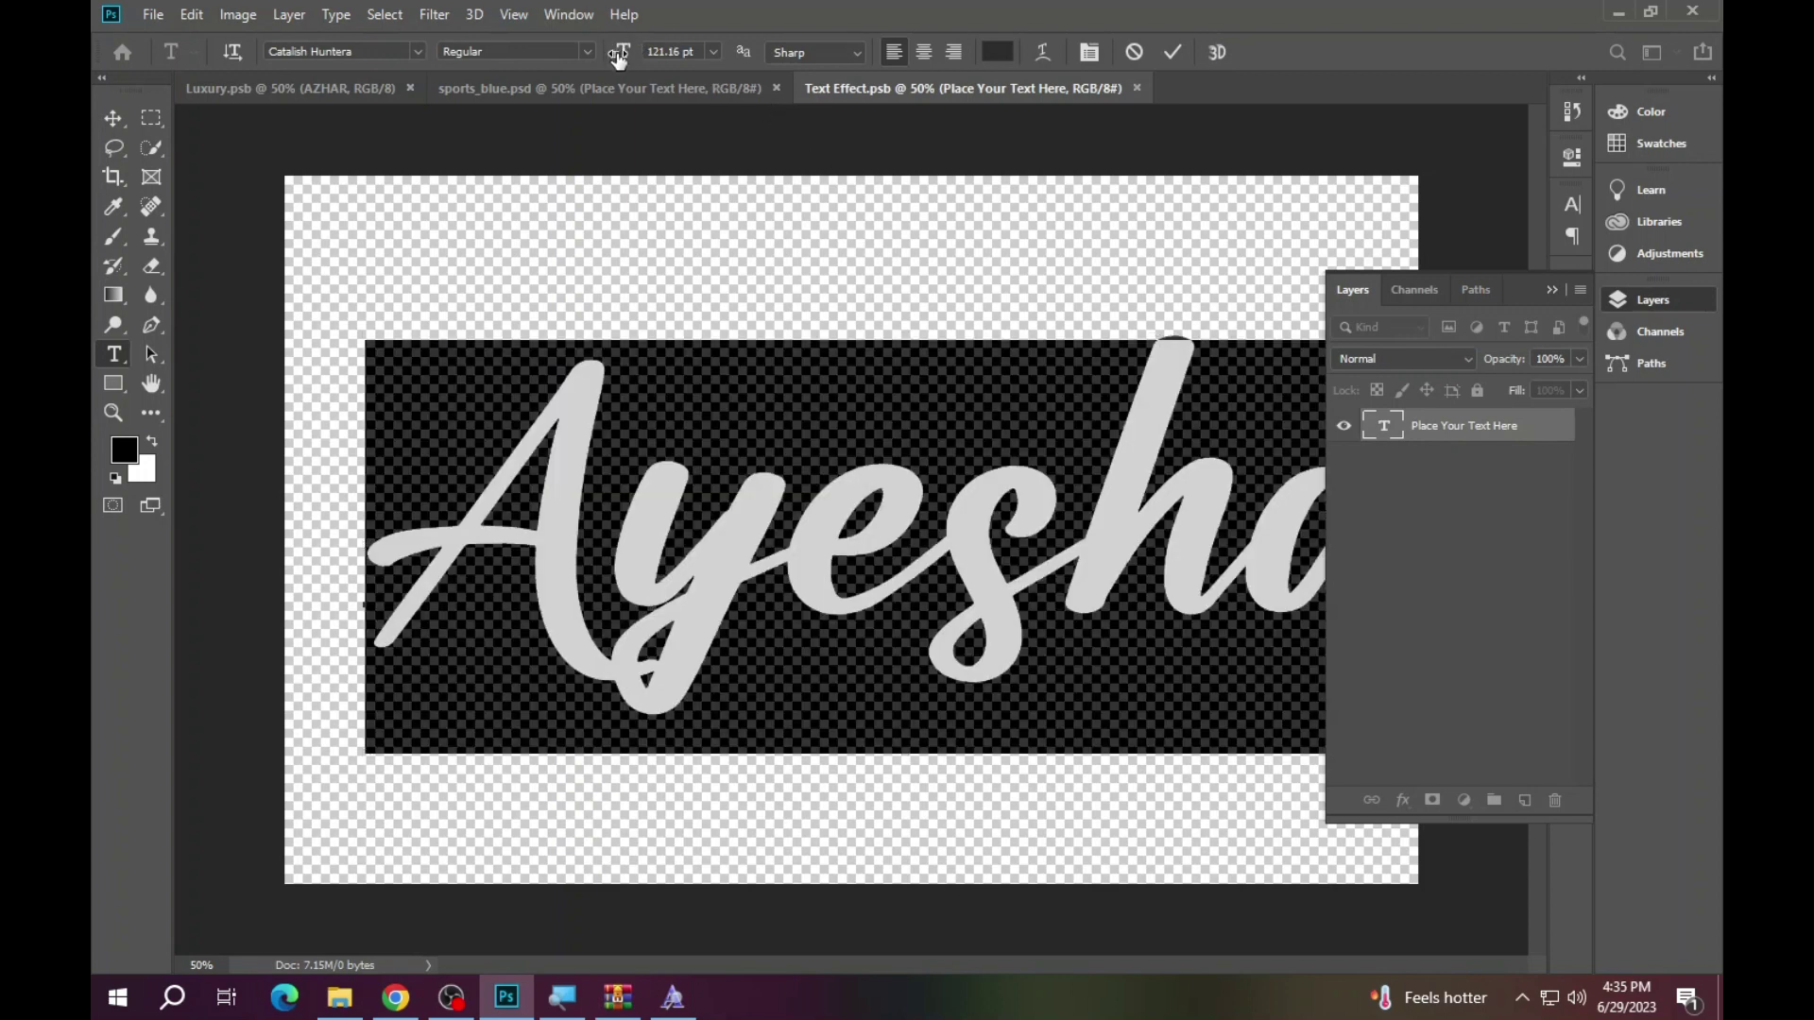
left_click_drag(619, 59, 610, 64)
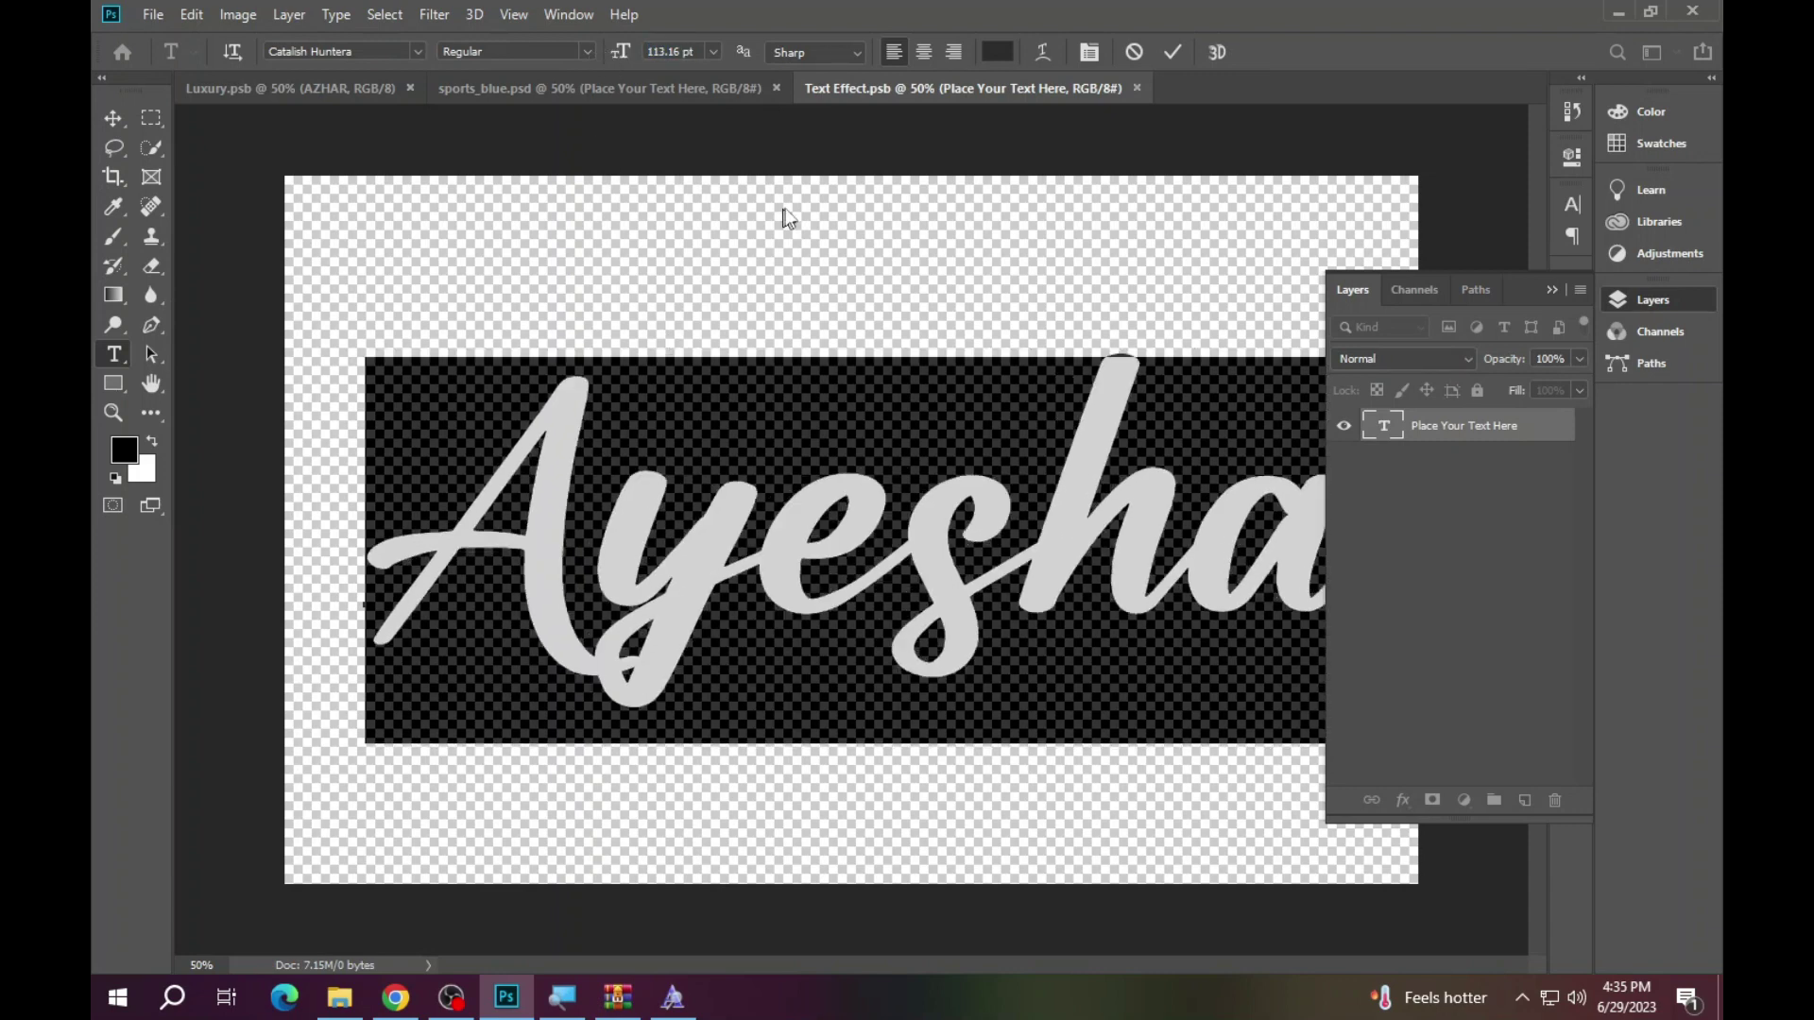
left_click(1174, 53)
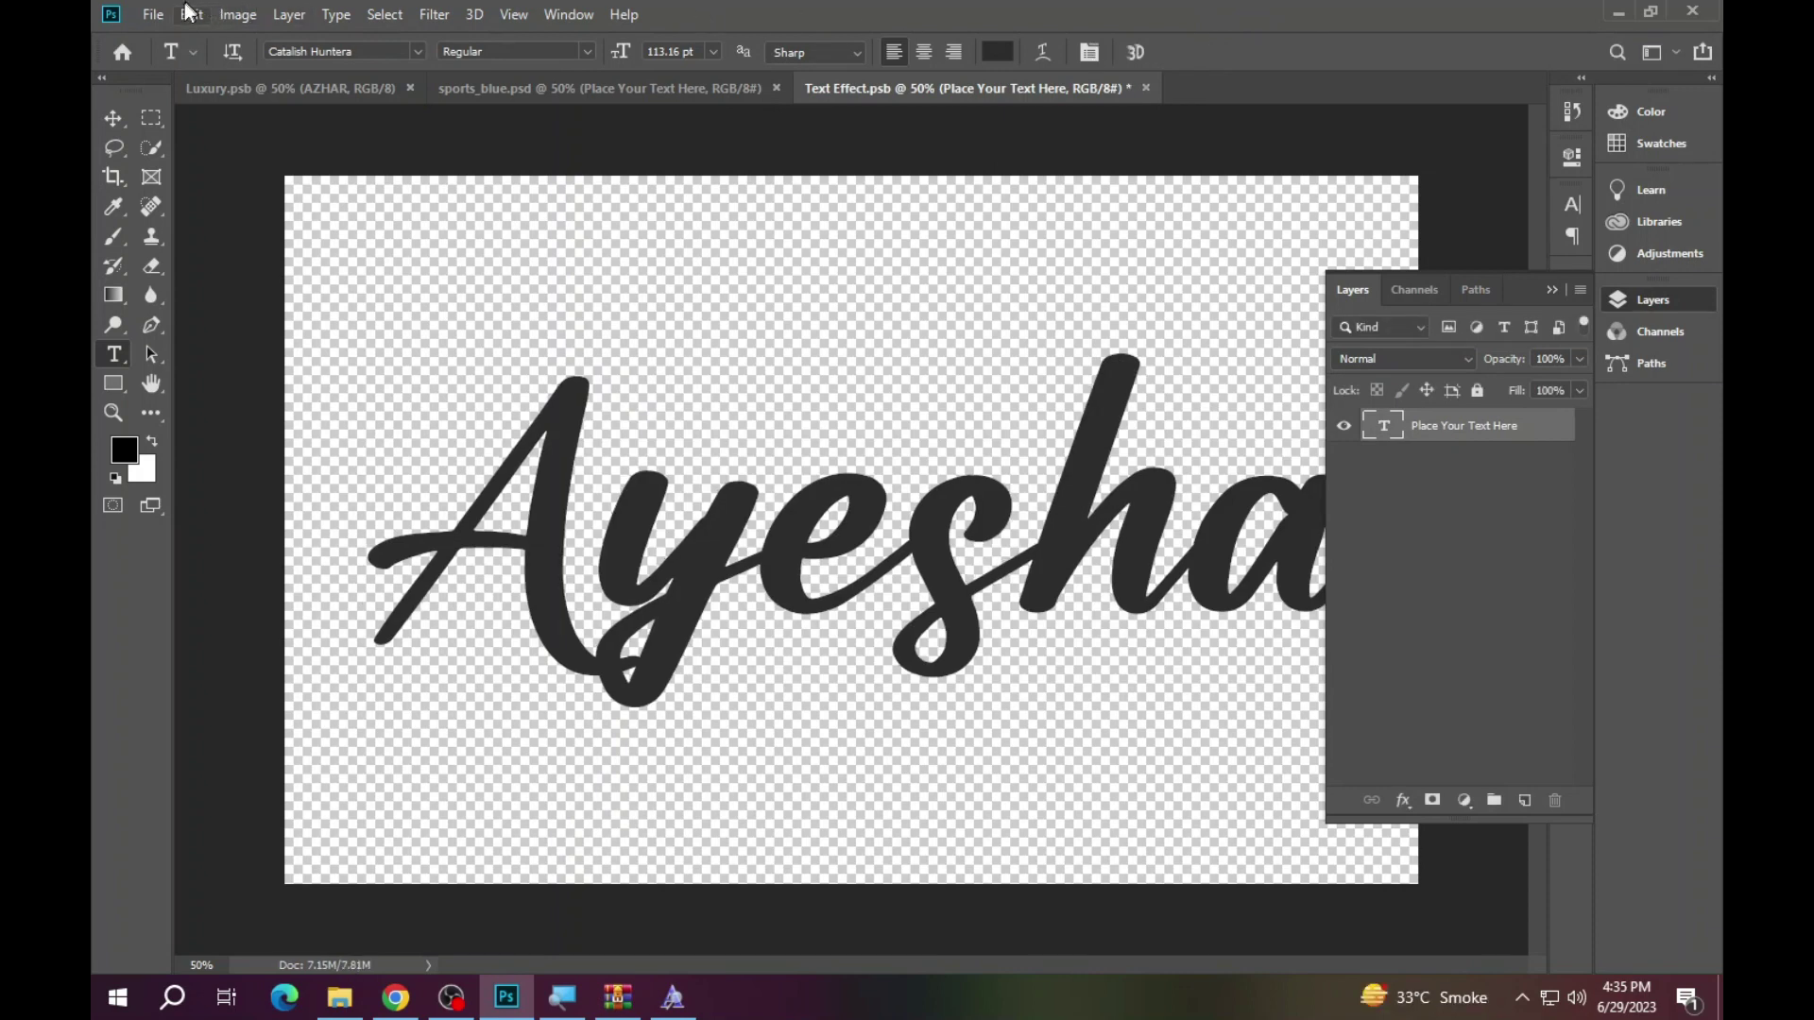
- Save Text Effect.psb and switch to the sports_blue mockup to view Ayesha
left_click(149, 15)
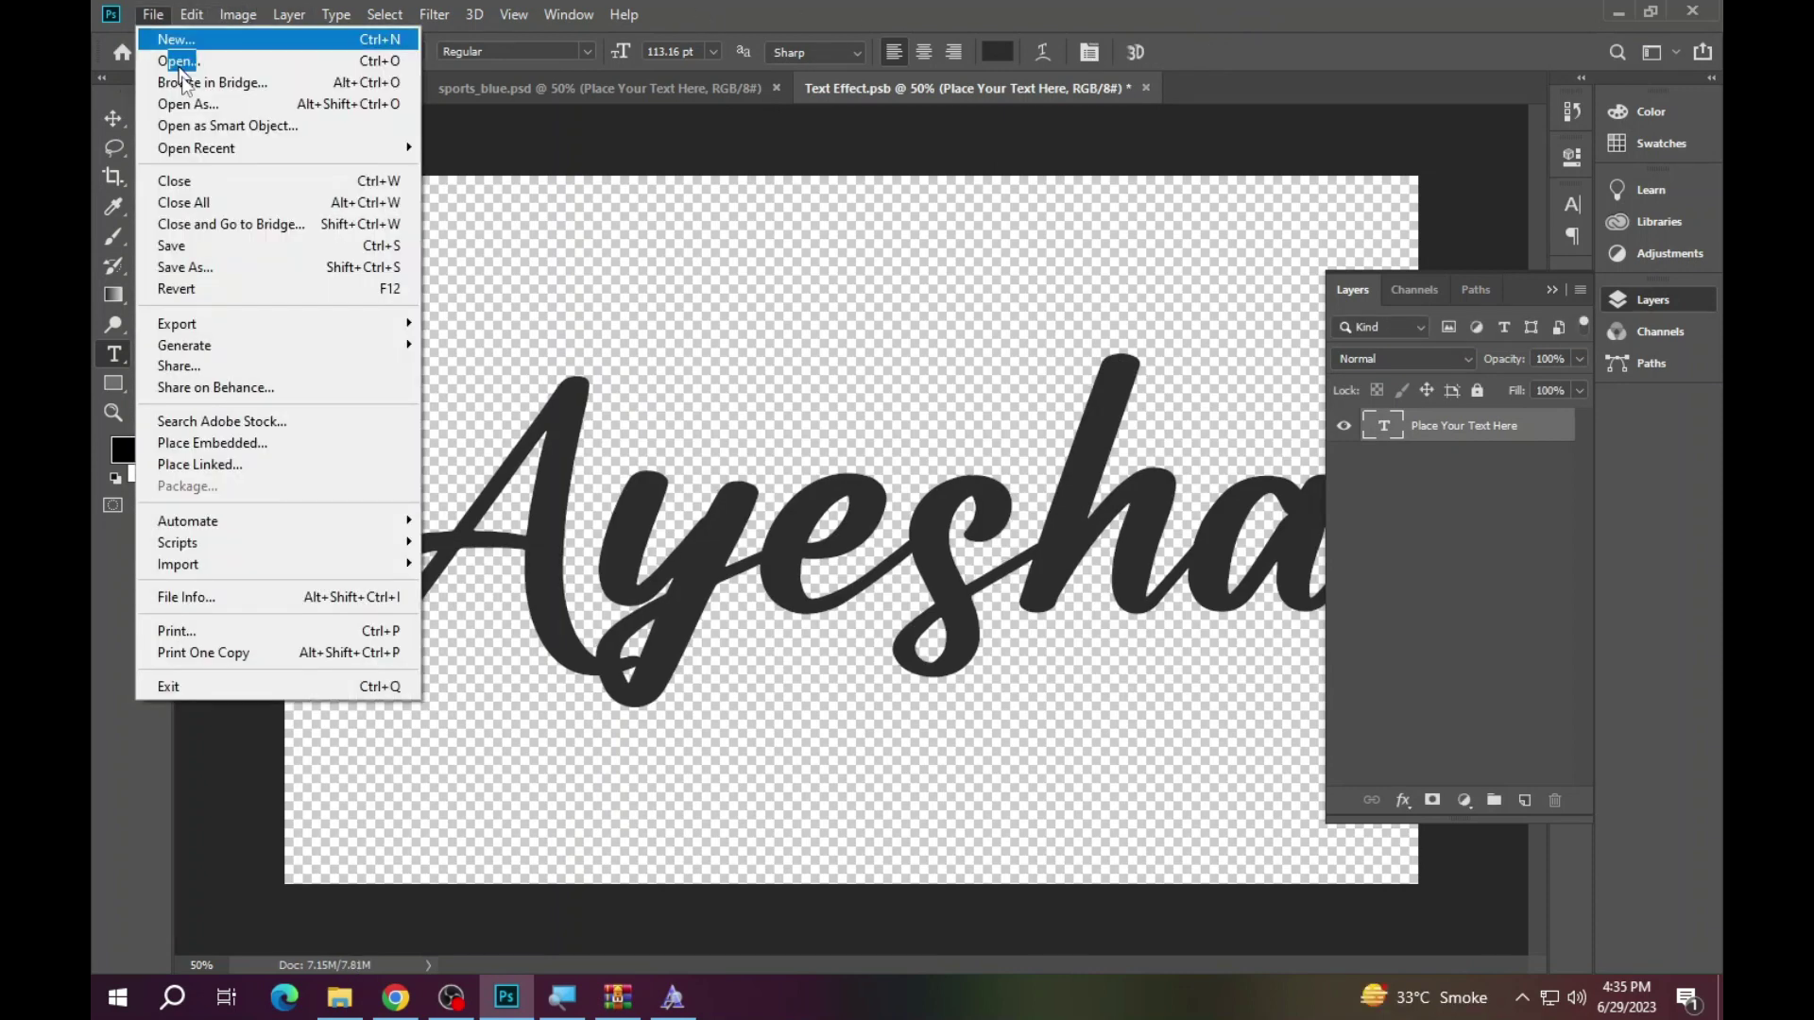
left_click(195, 247)
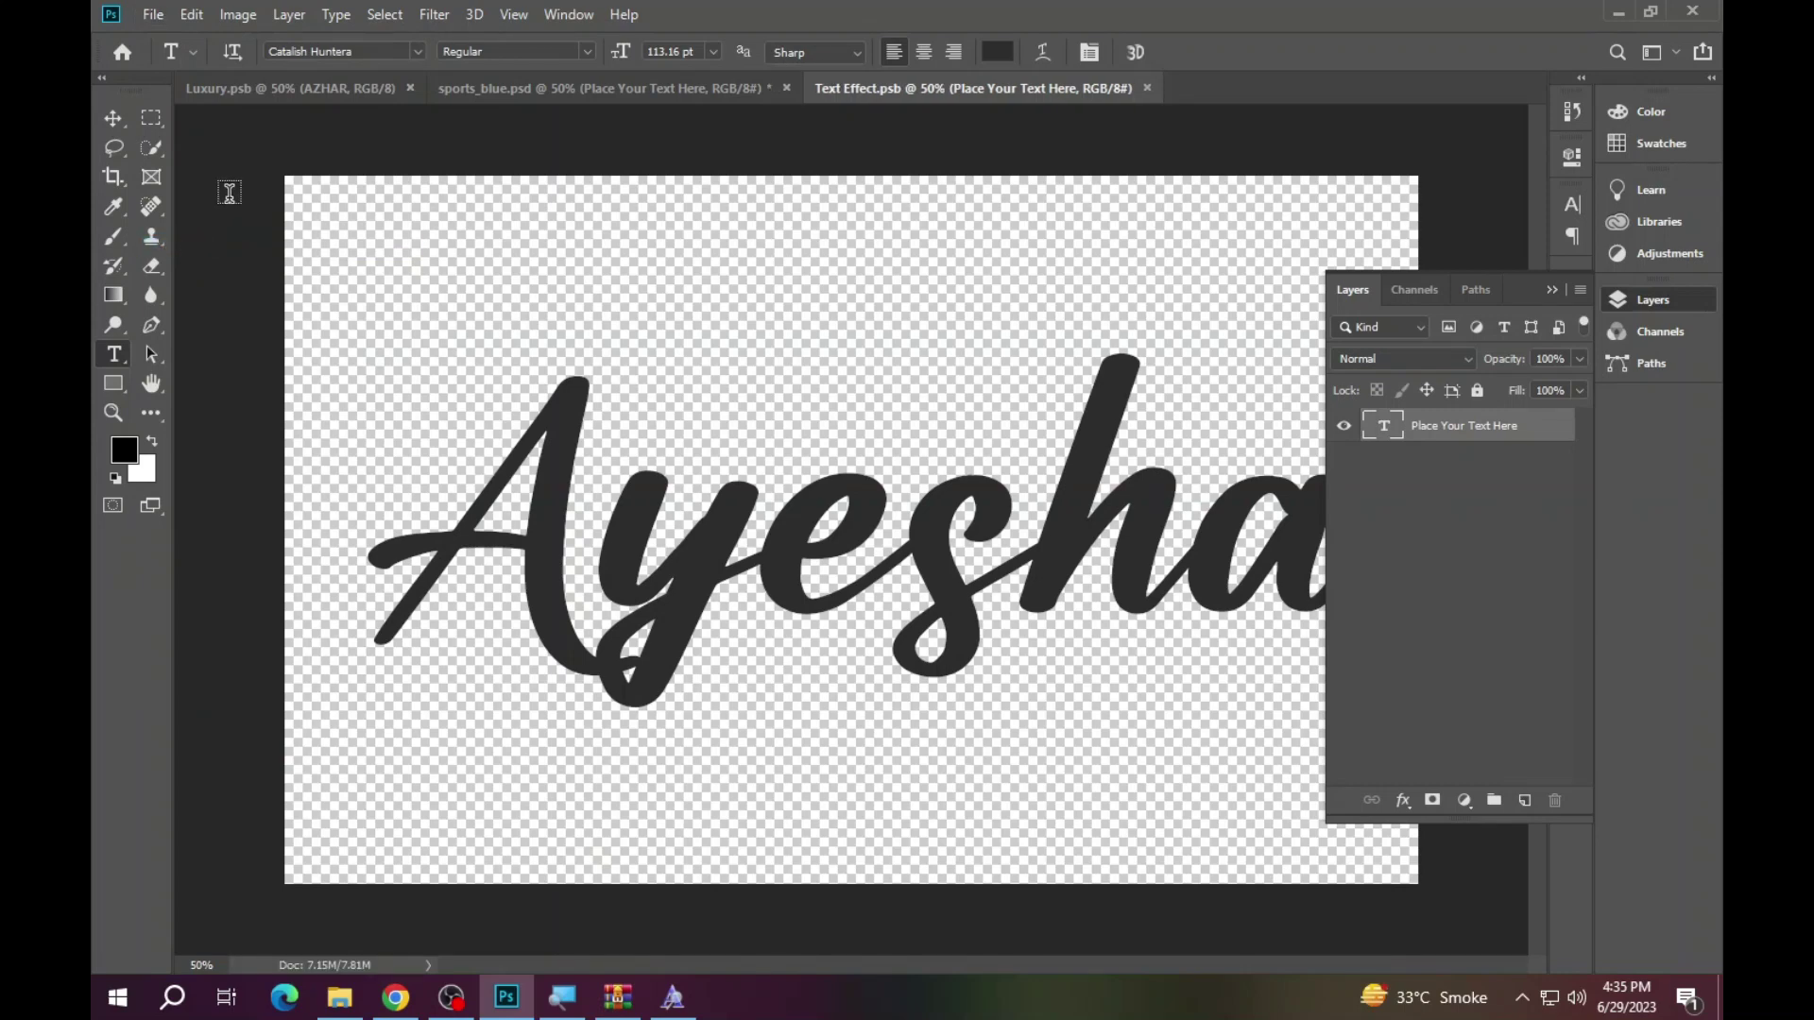
left_click(528, 139)
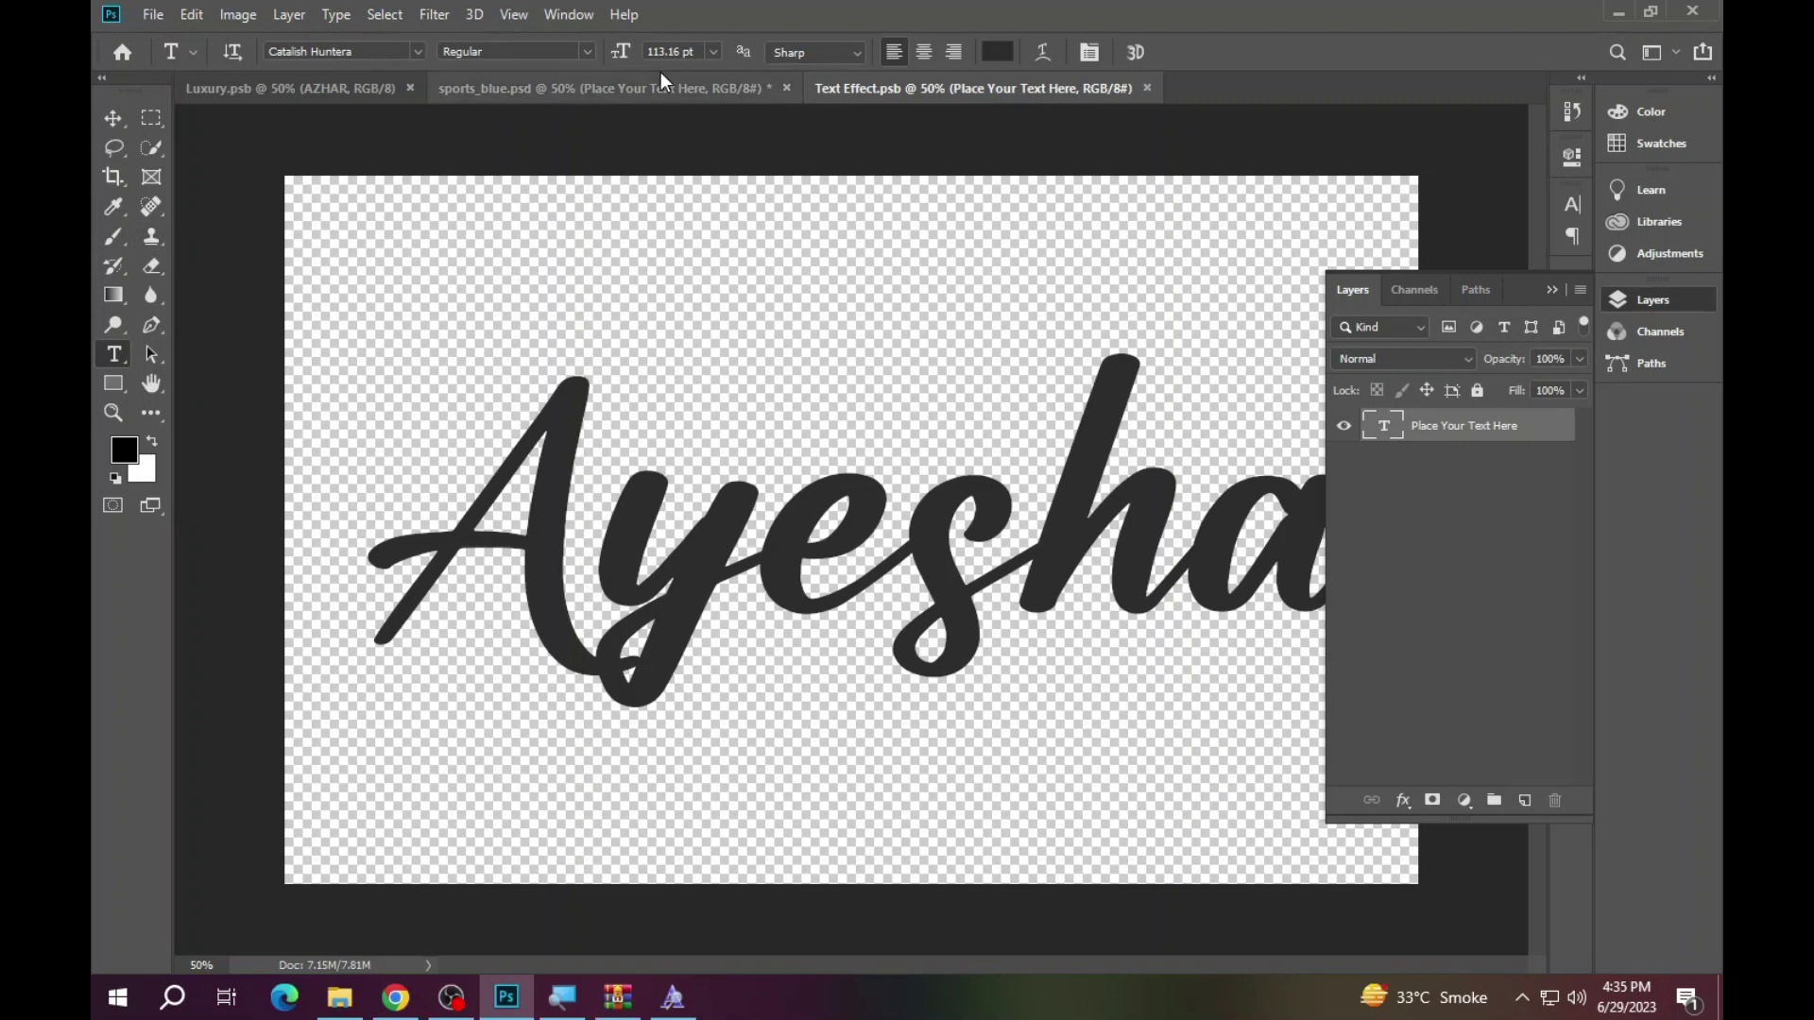
left_click(627, 93)
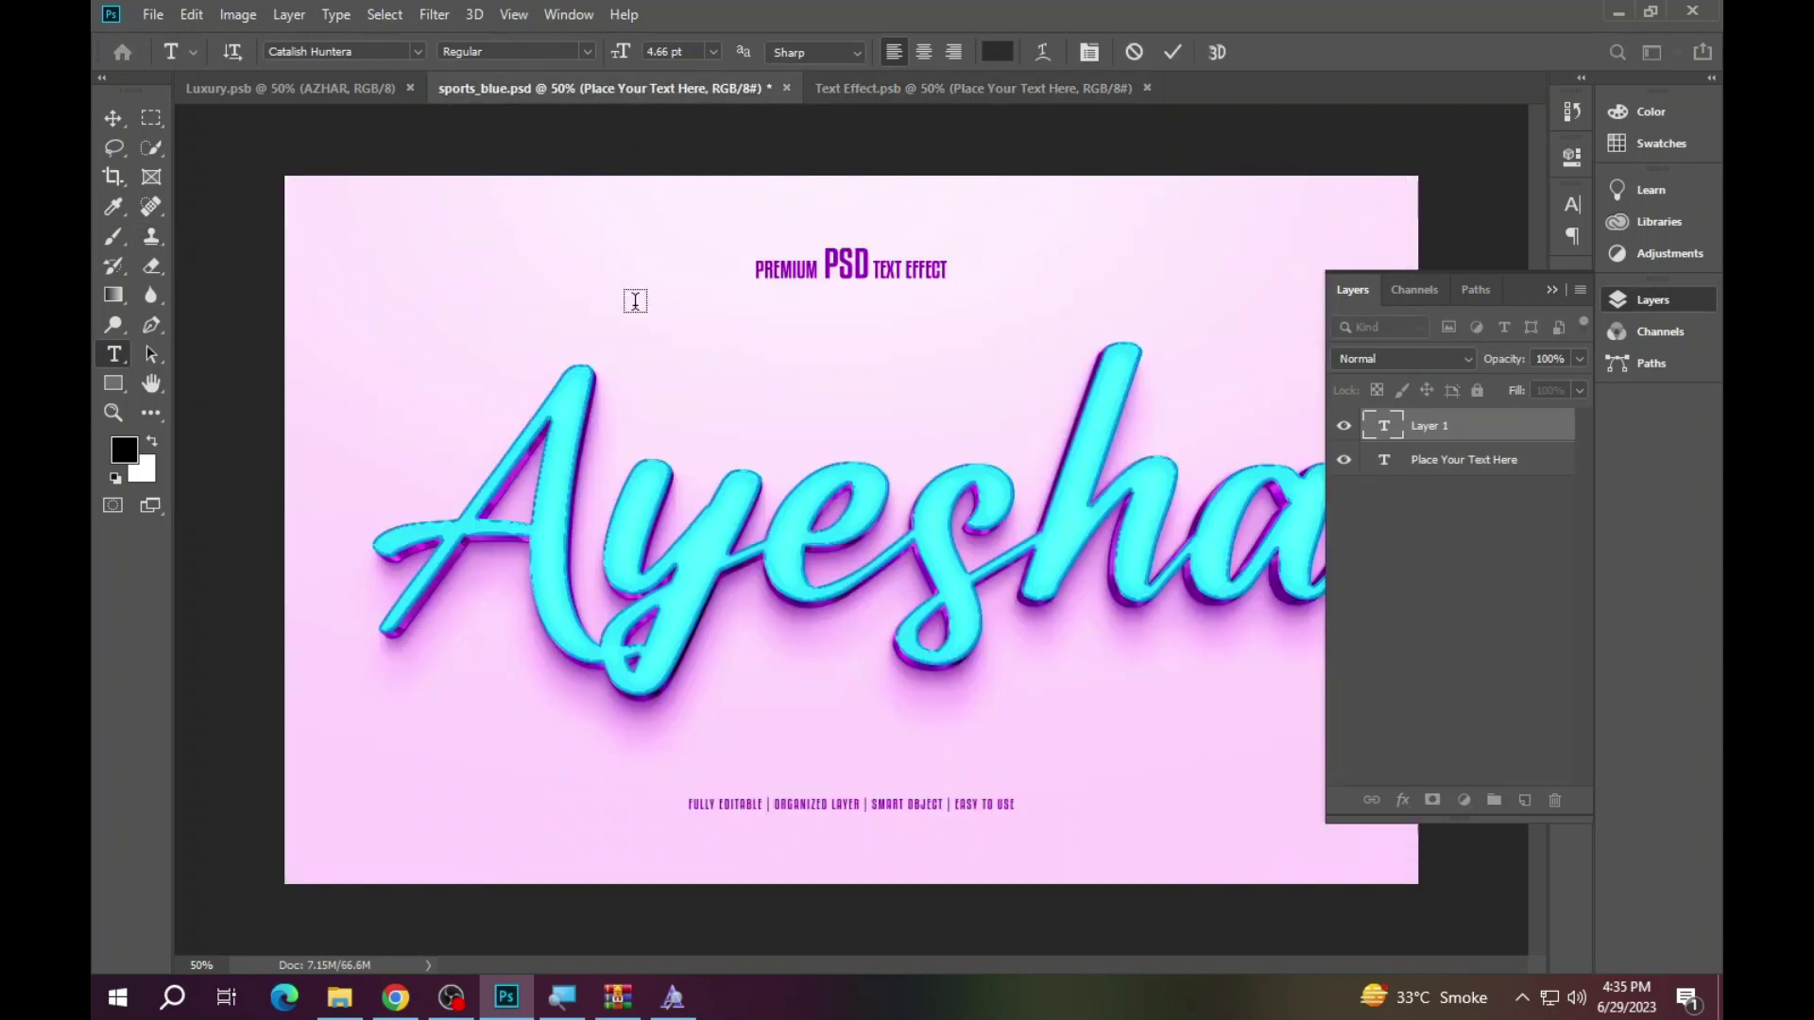
- Fit the whole sports_blue mockup on screen, then close it without saving
left_click(1662, 298)
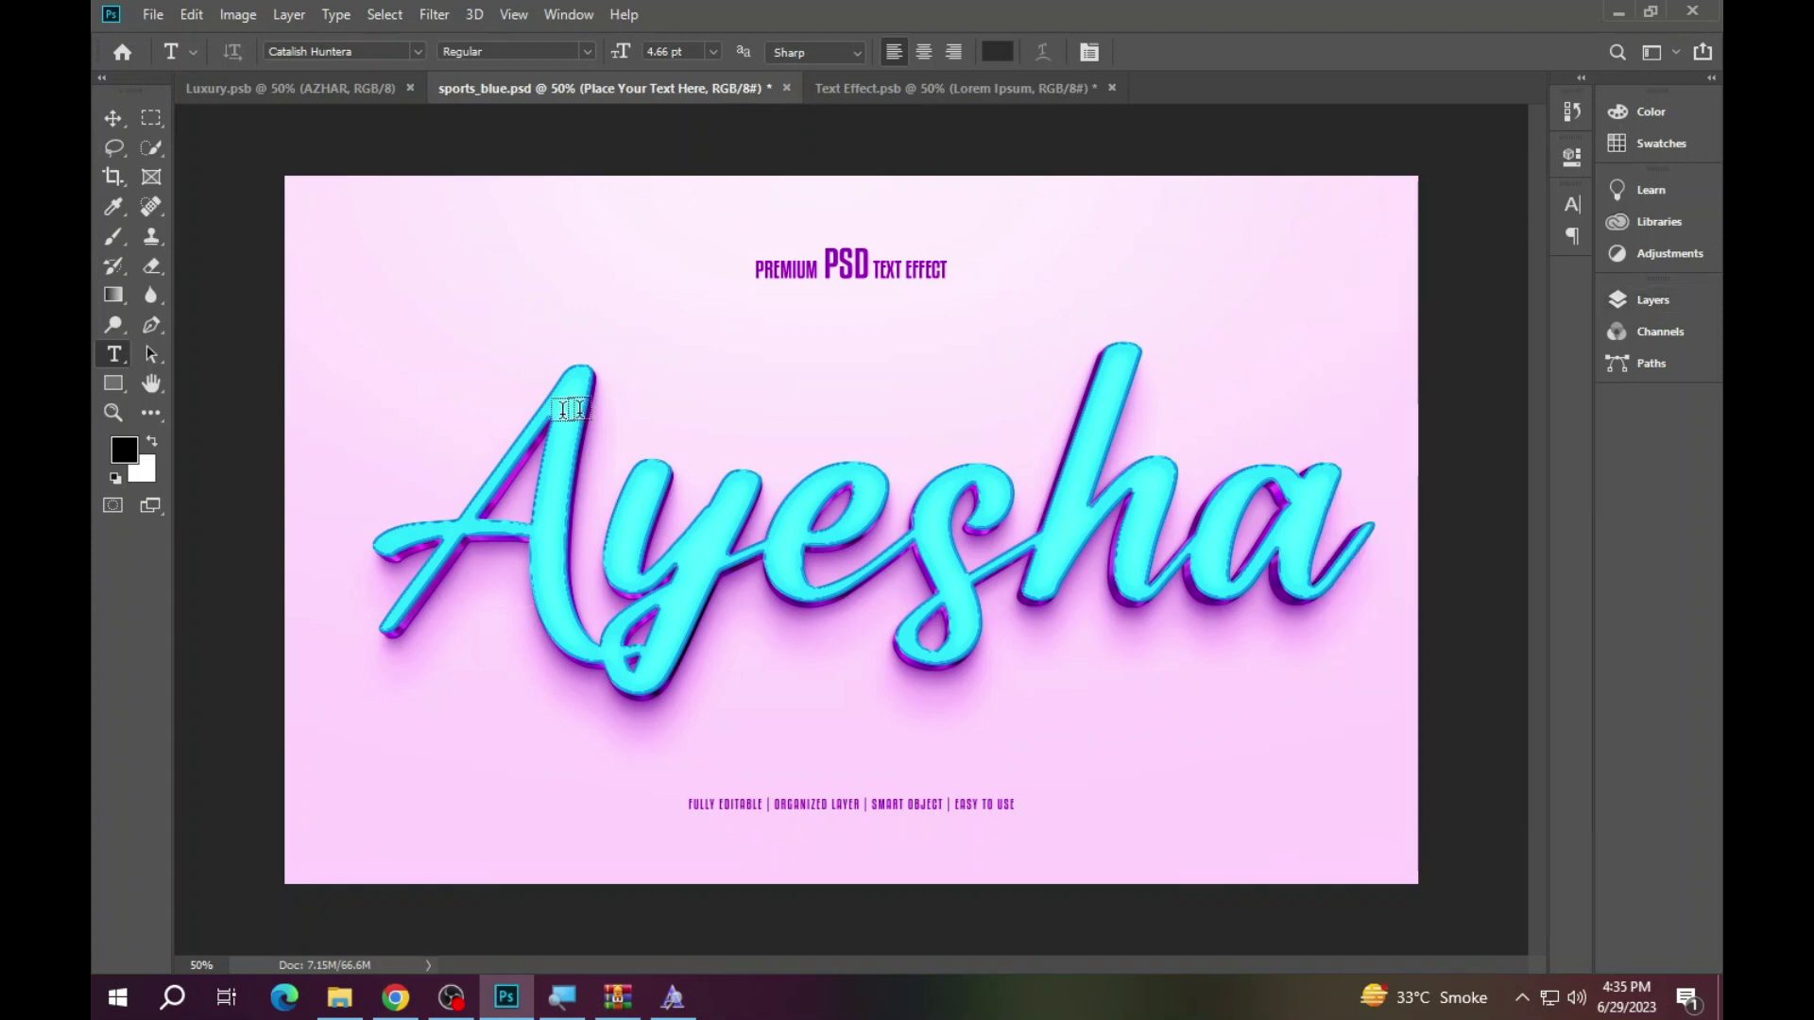
key("z")
left_click(964, 532)
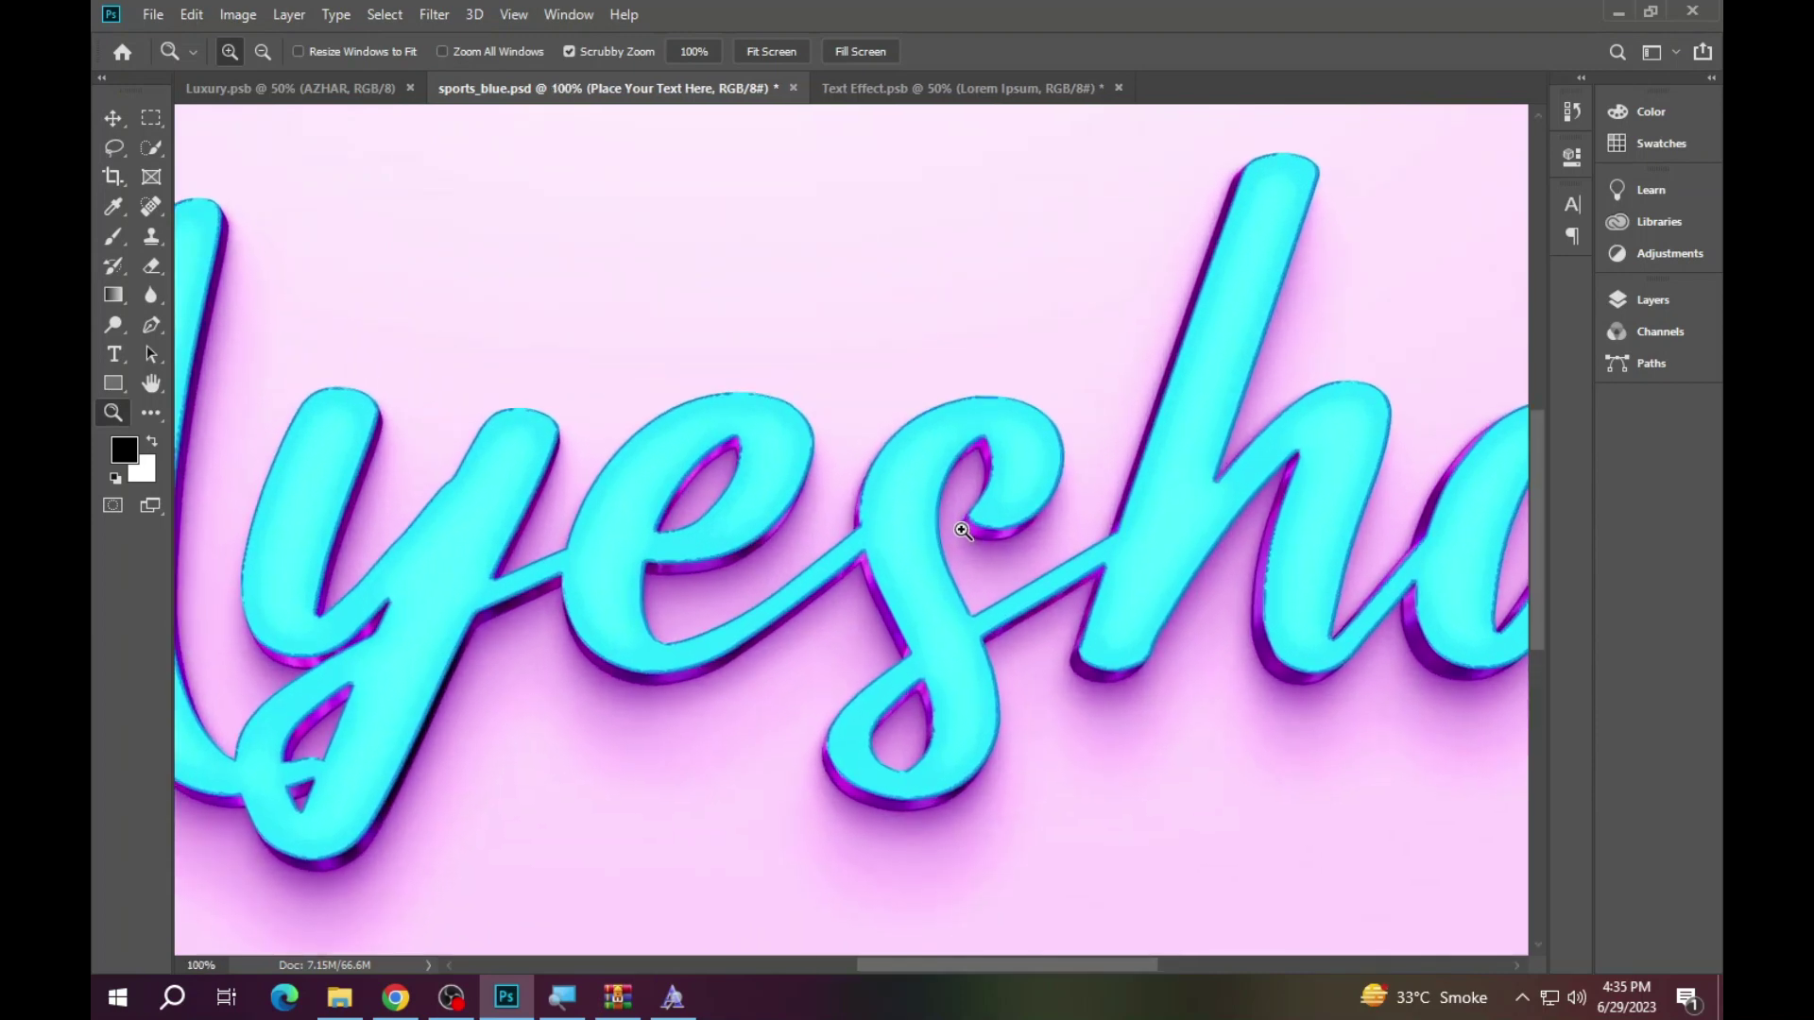
right_click(965, 532)
left_click(996, 541)
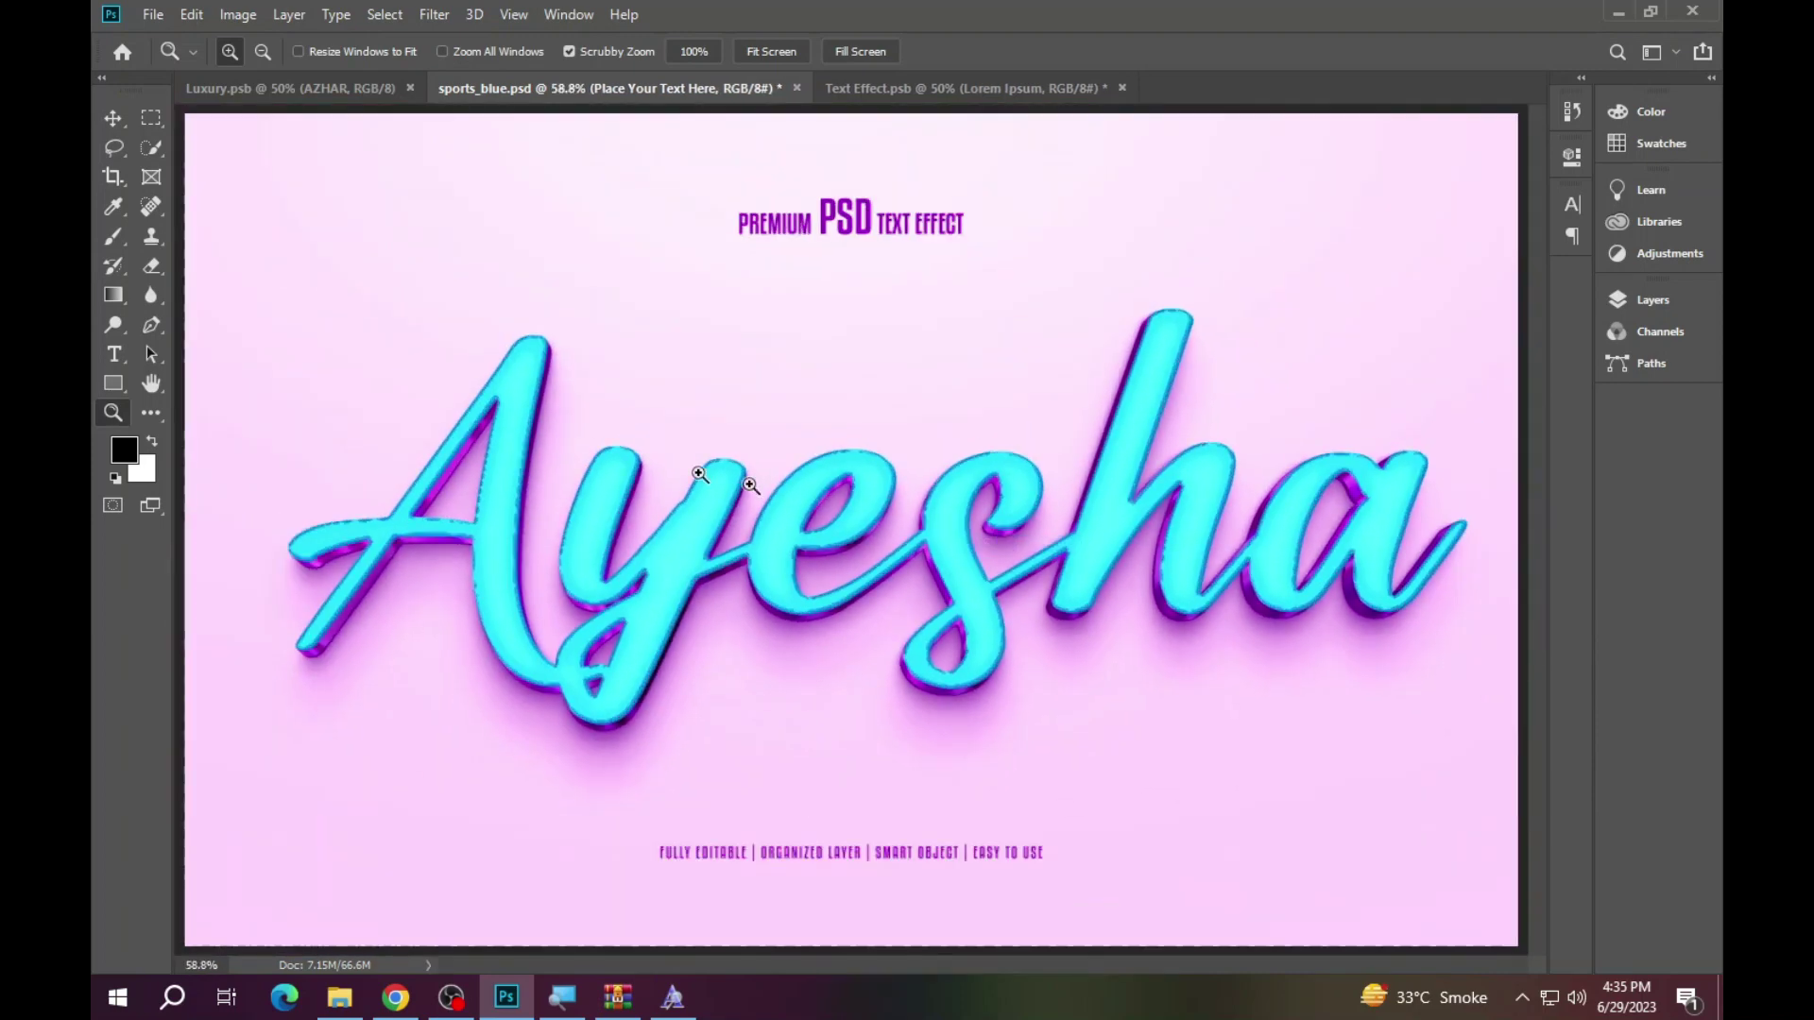
left_click(796, 88)
- Close Text Effect.psb without saving so only Luxury.psb remains open
left_click(899, 376)
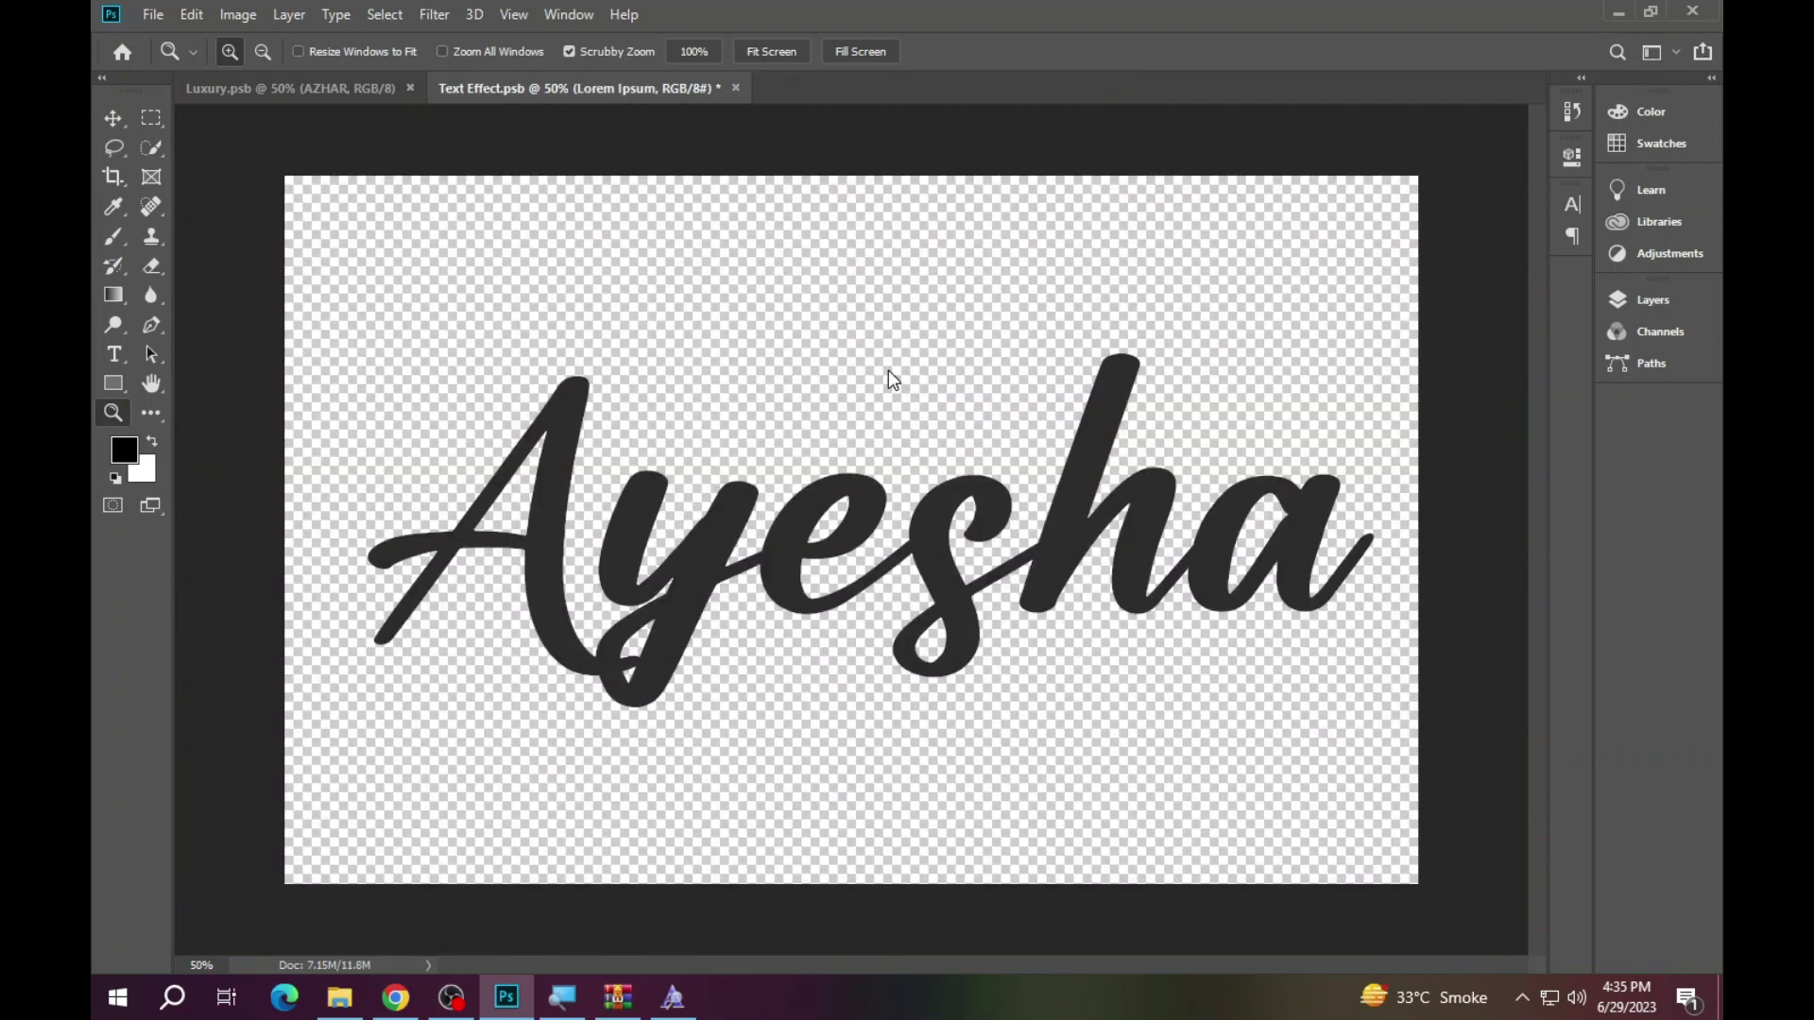
left_click(735, 88)
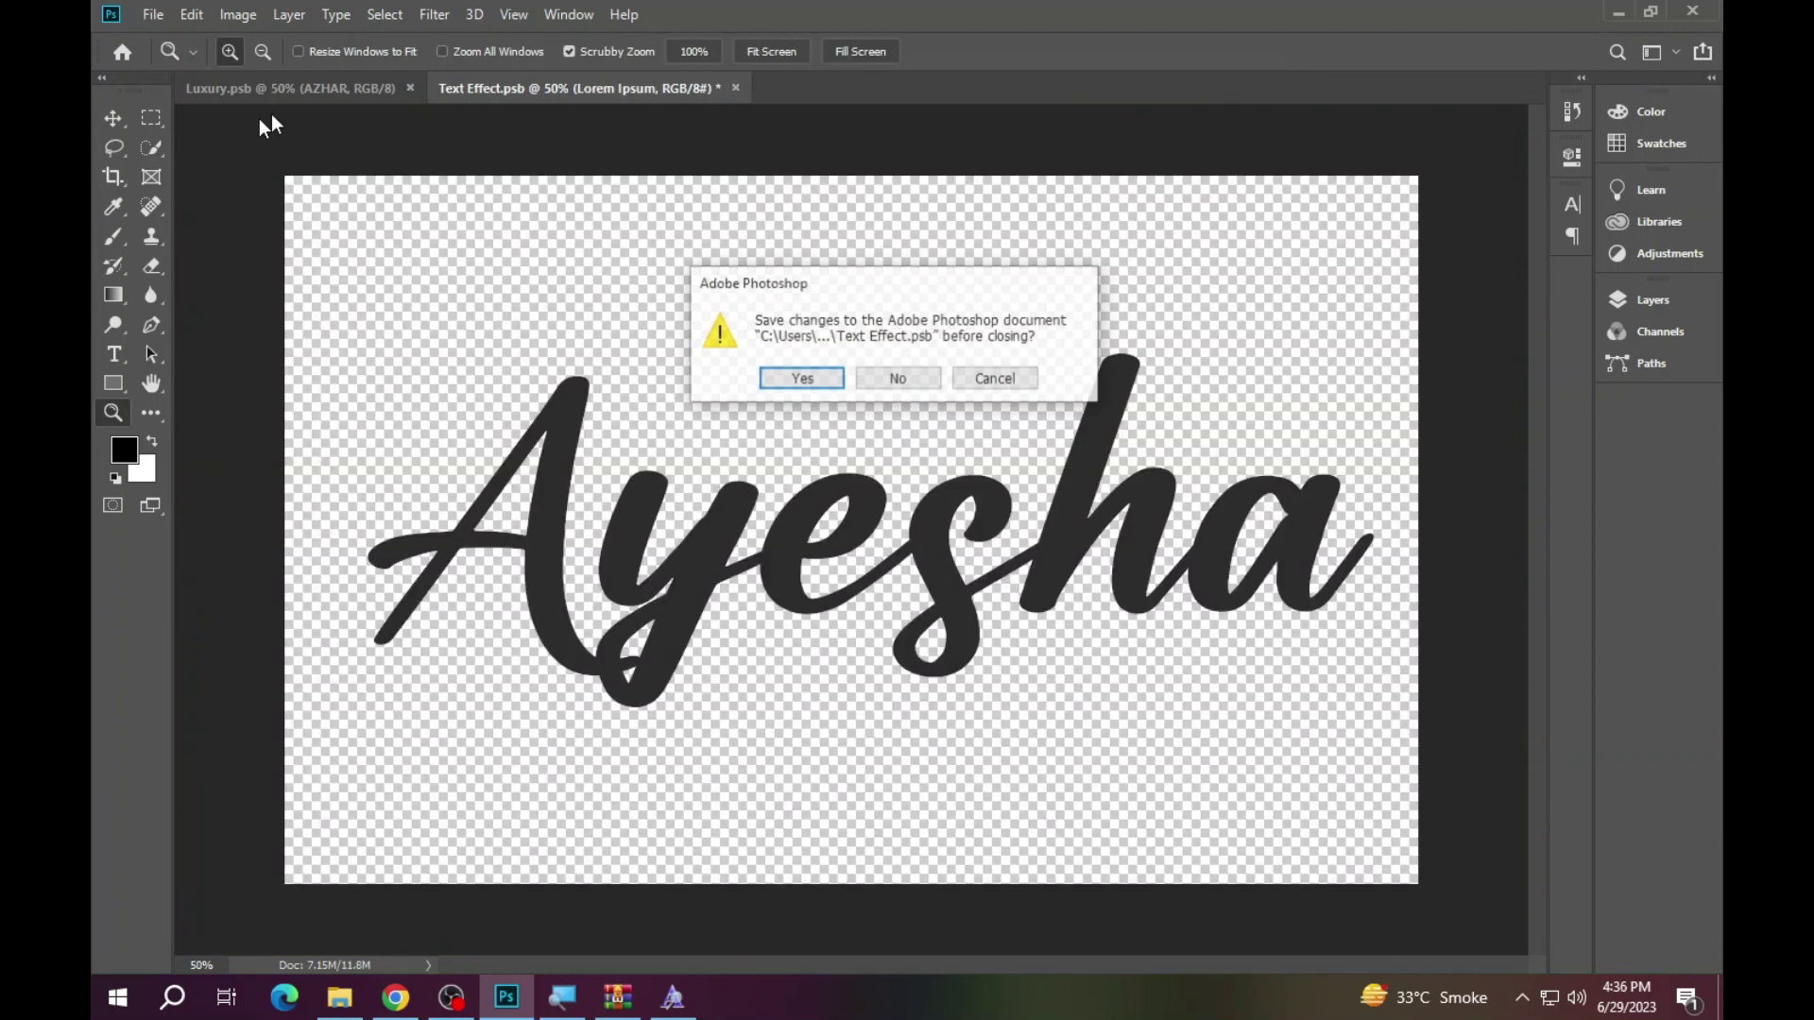
left_click(891, 377)
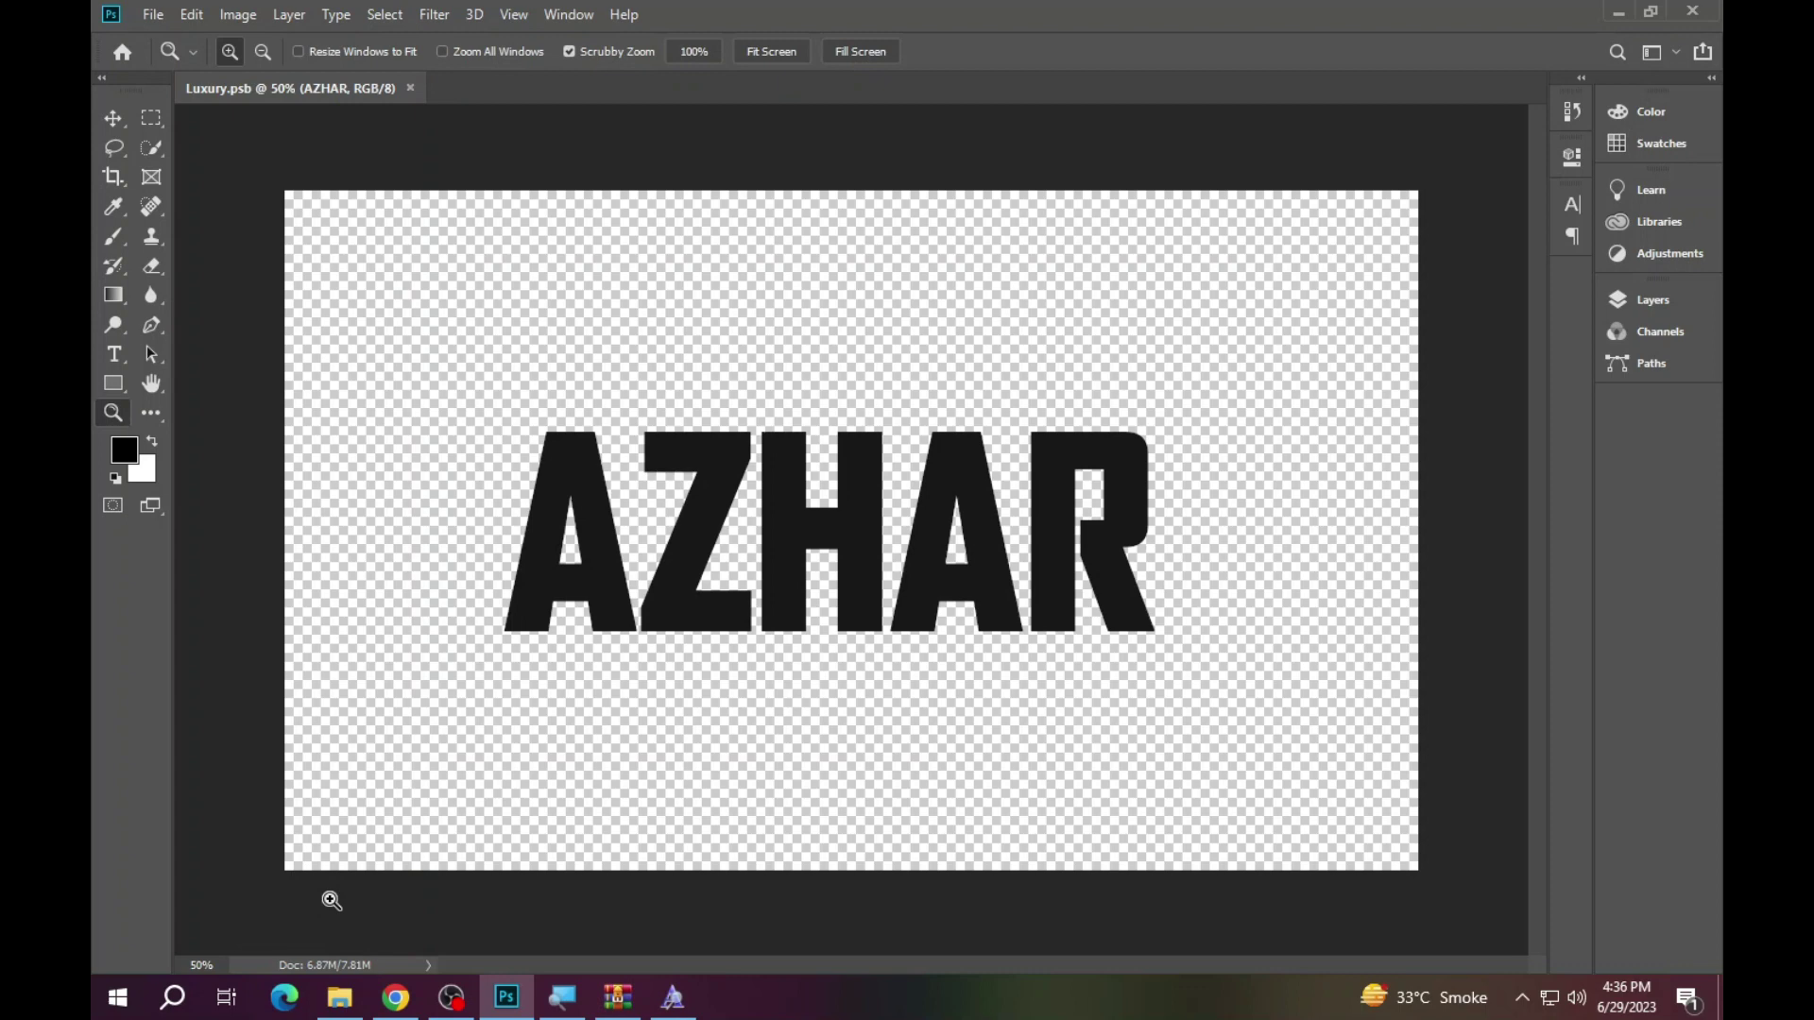
- Open style_684.psd from the 3d Text Effectt folder in Photoshop
left_click(396, 997)
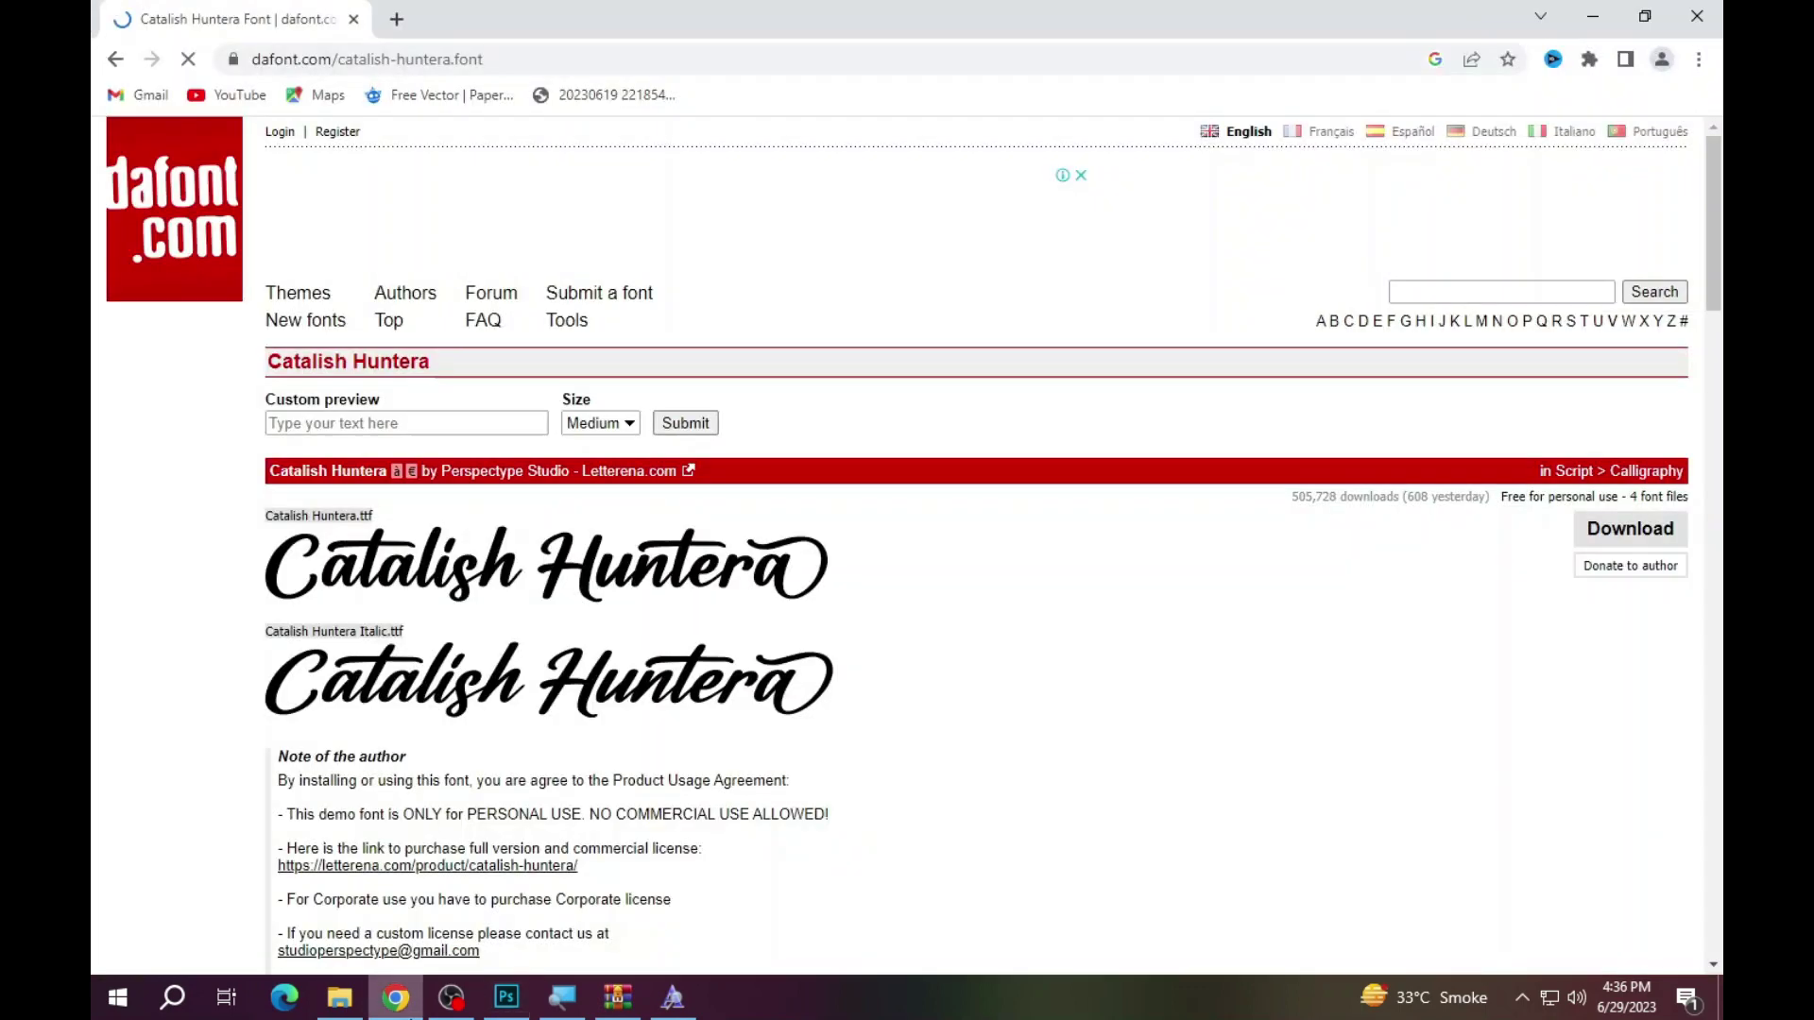
left_click(340, 996)
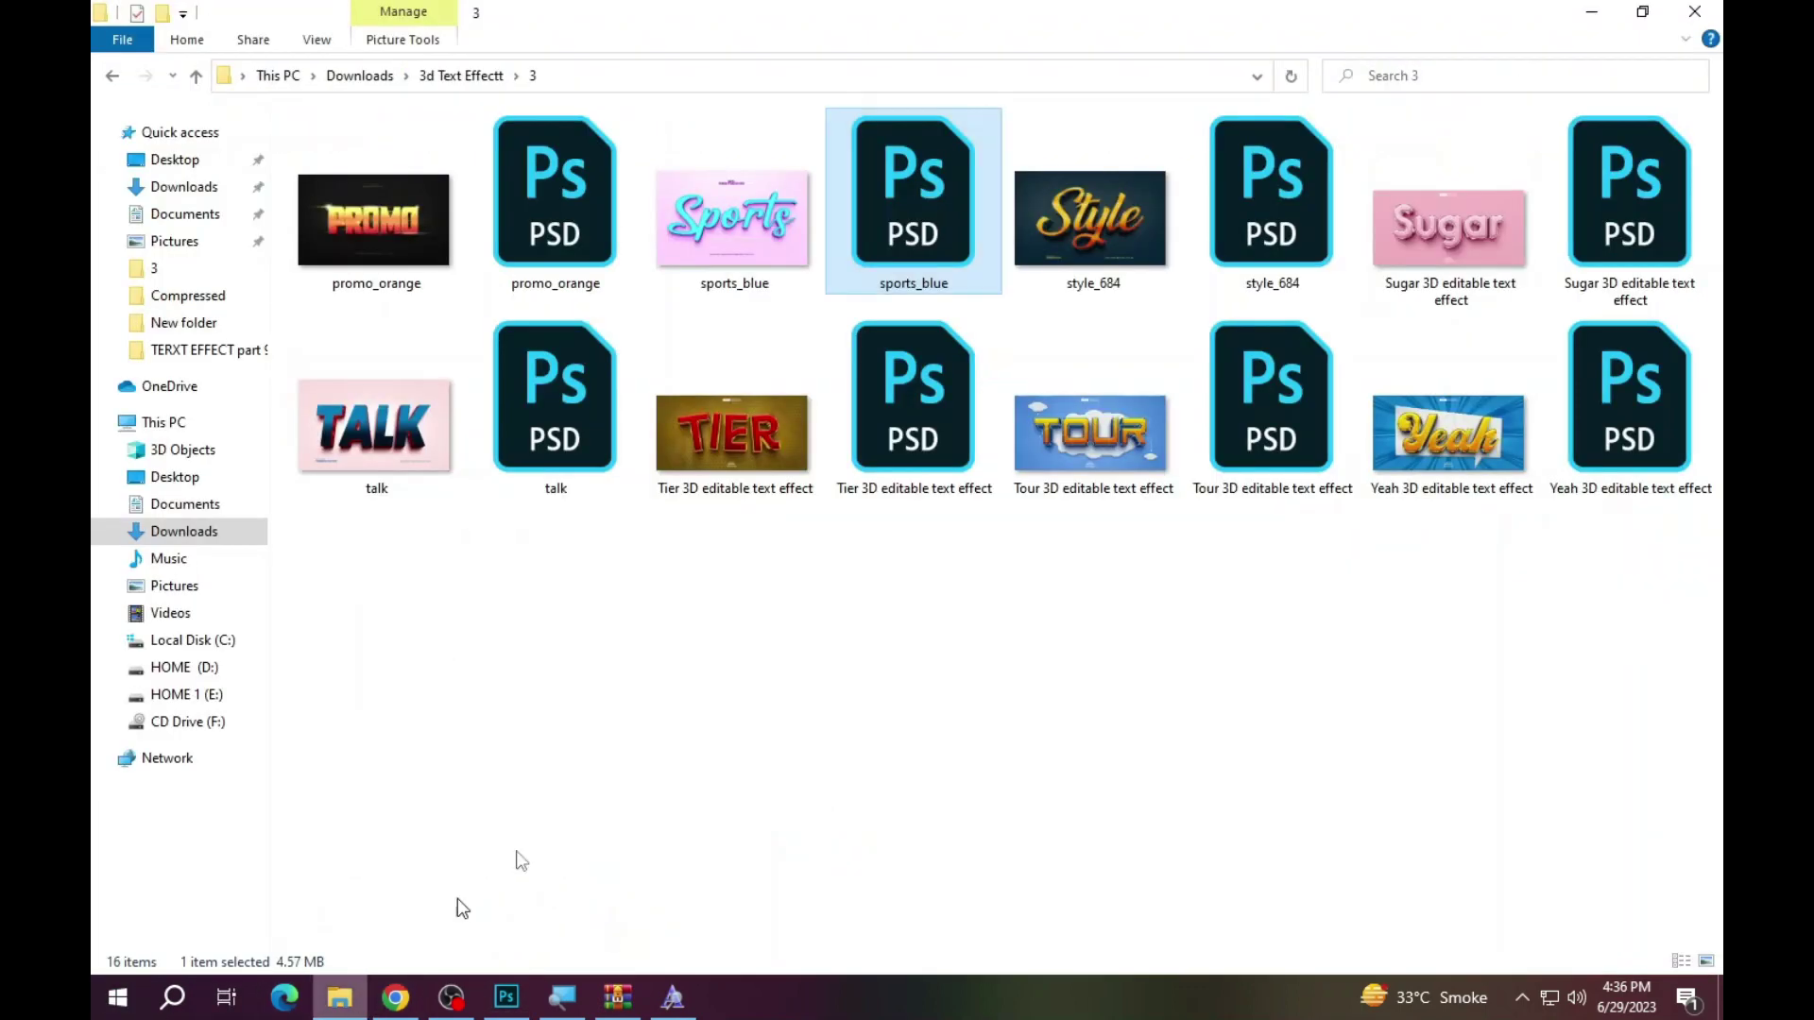
double_click(1211, 291)
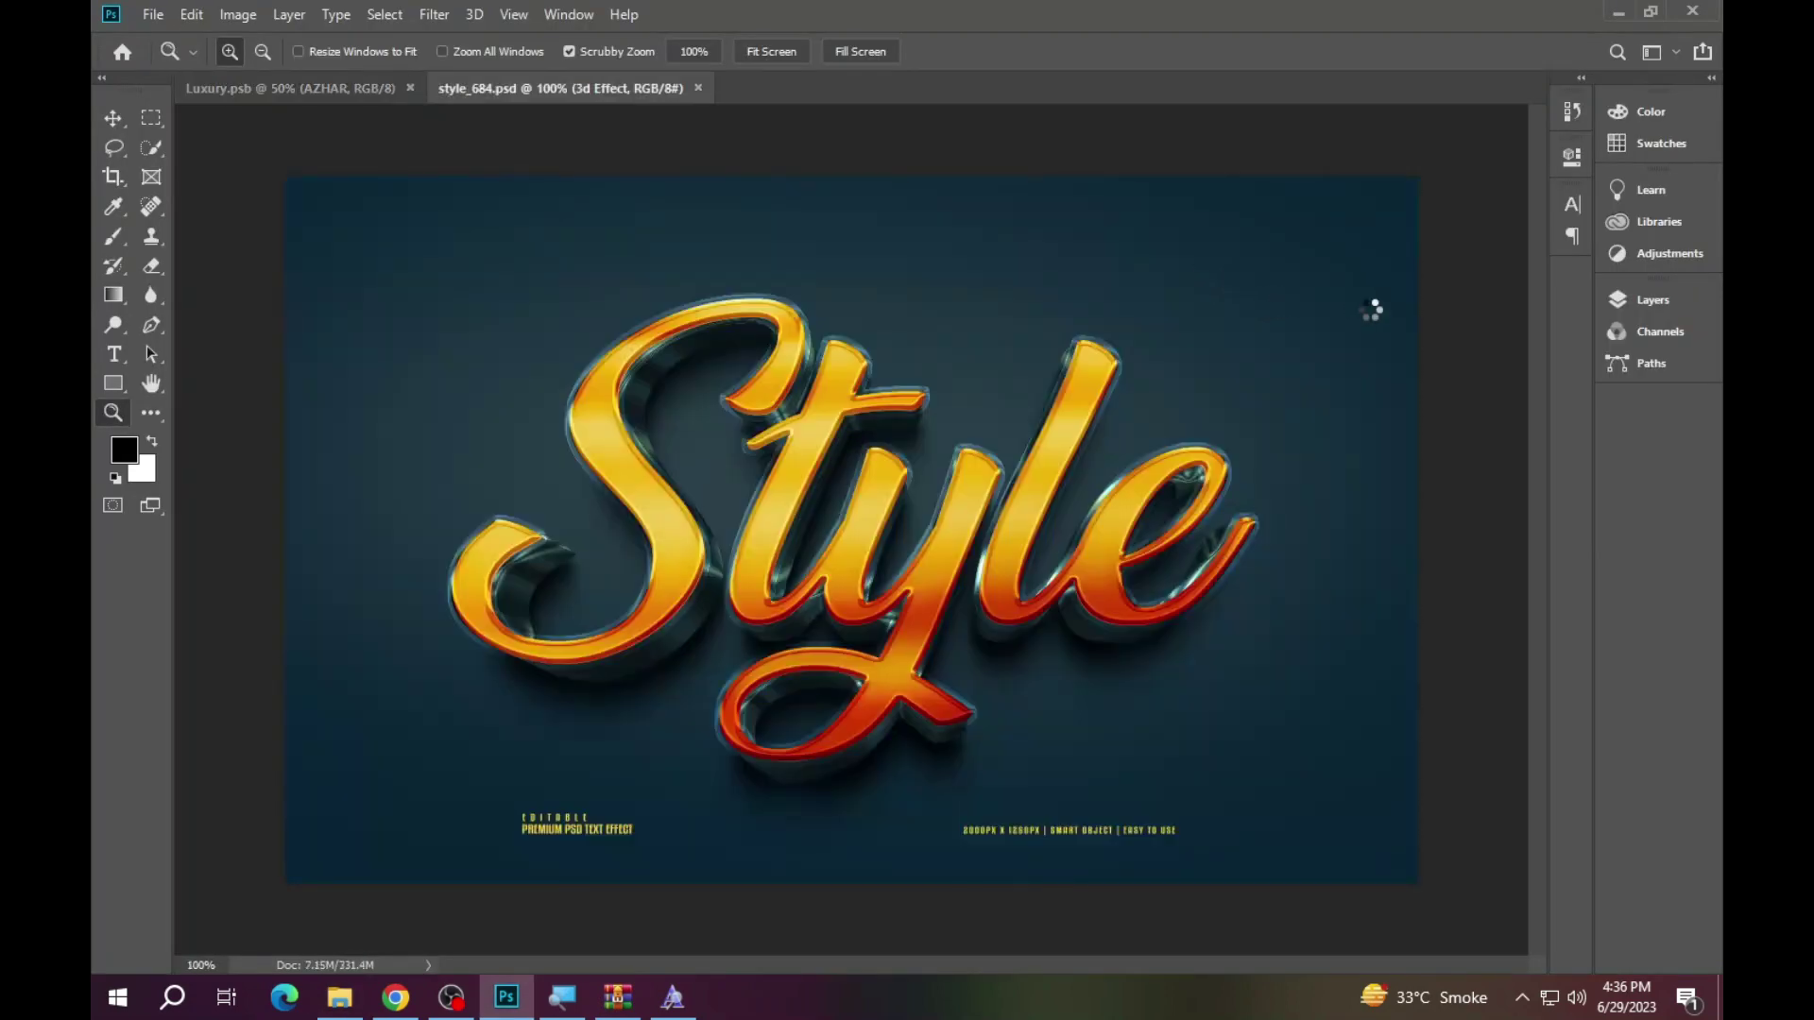
- Open style_684's Place Your Text Here smart object, leaving the missing fonts unresolved
left_click(1655, 300)
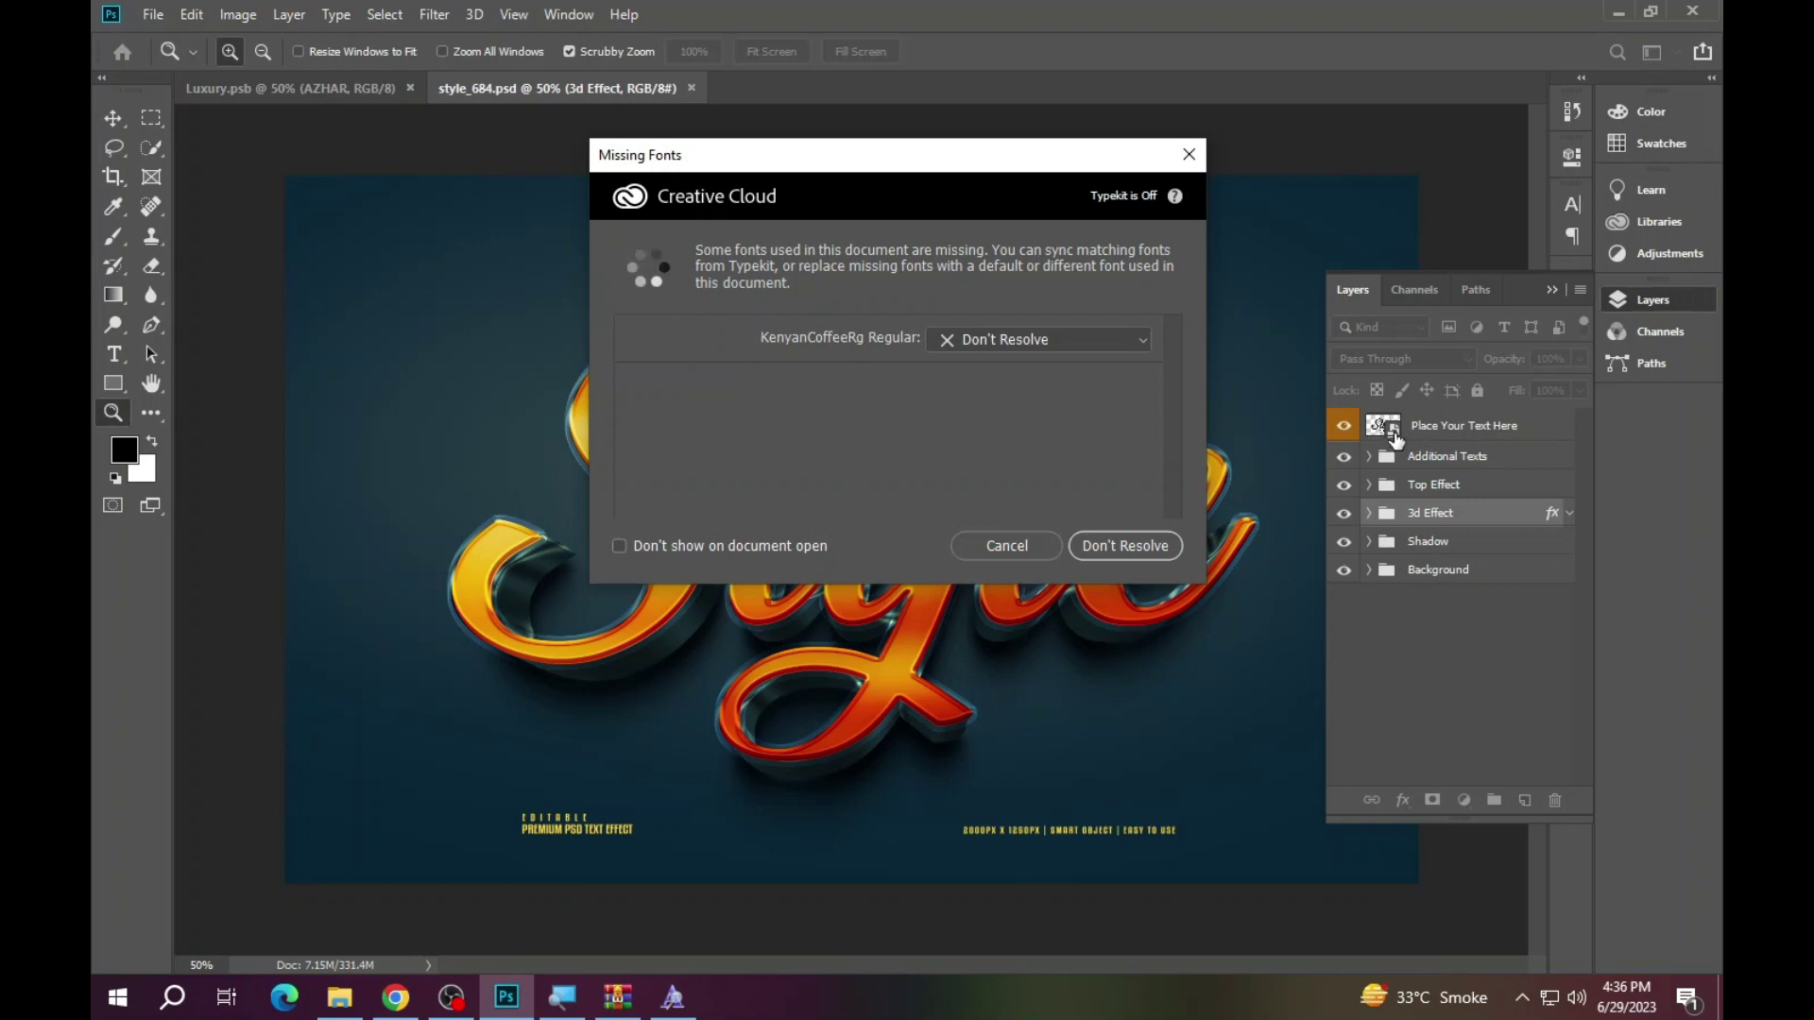
left_click(1038, 548)
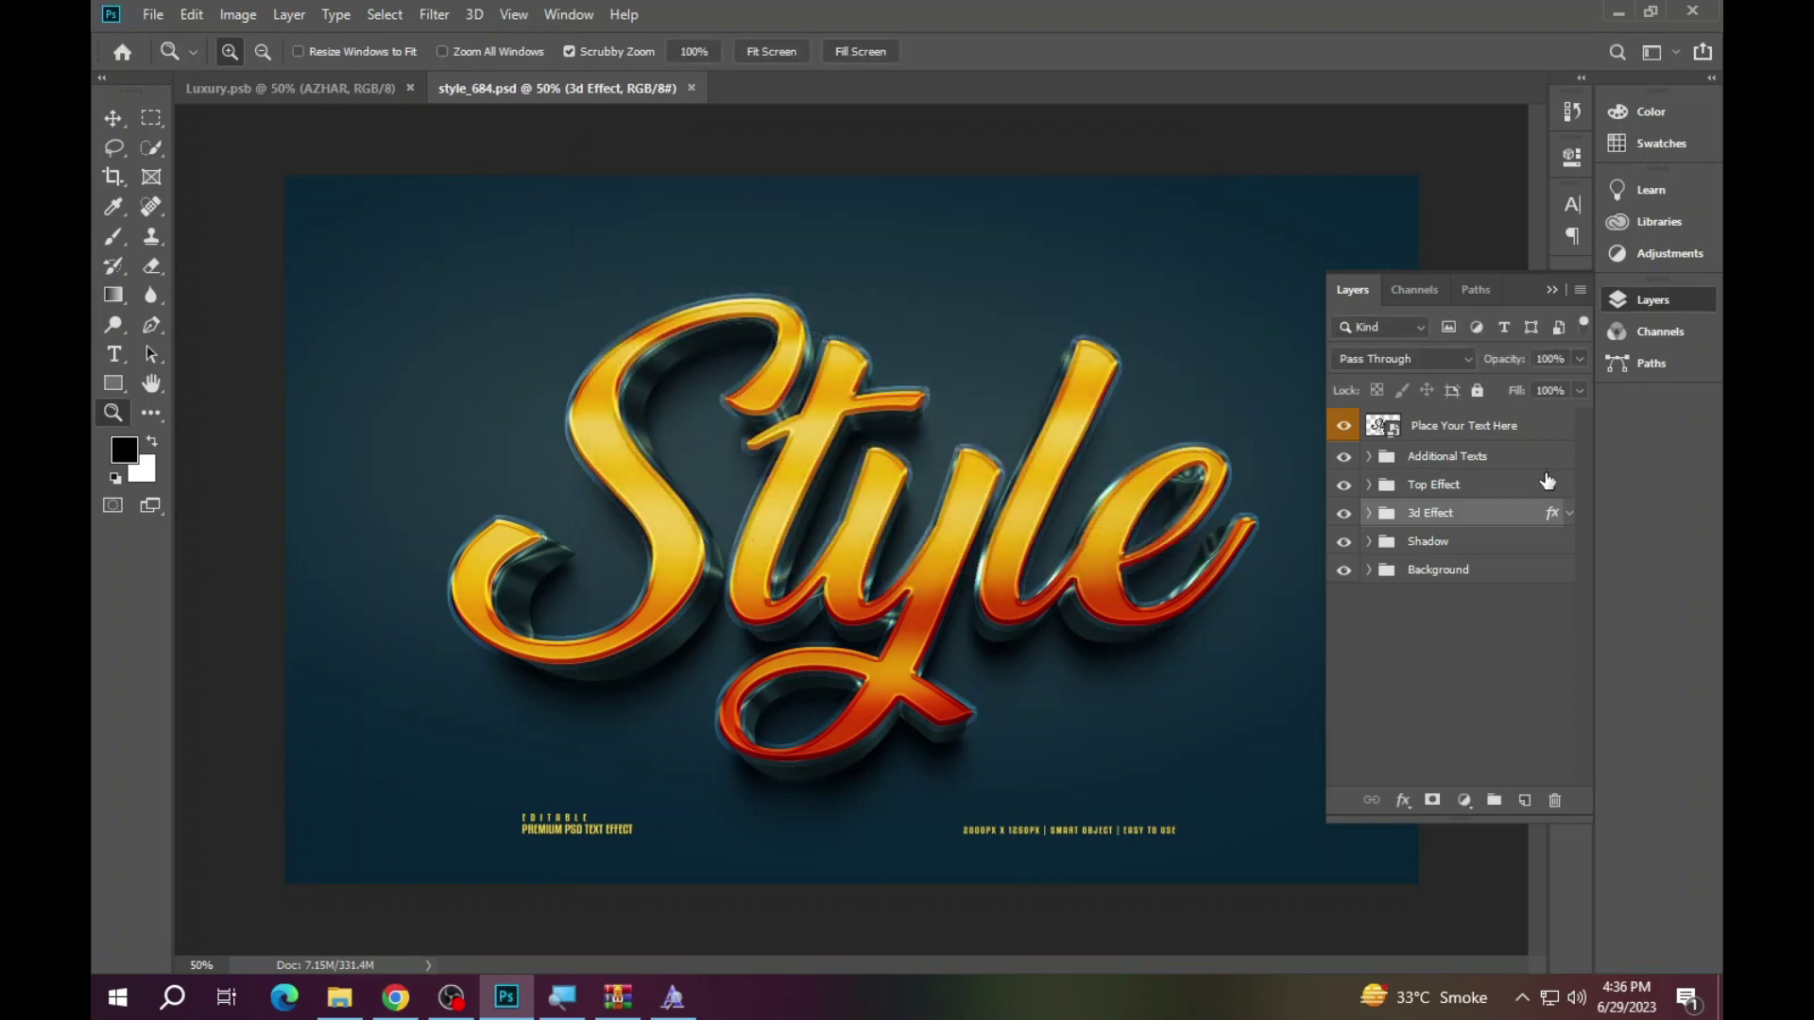
double_click(1396, 434)
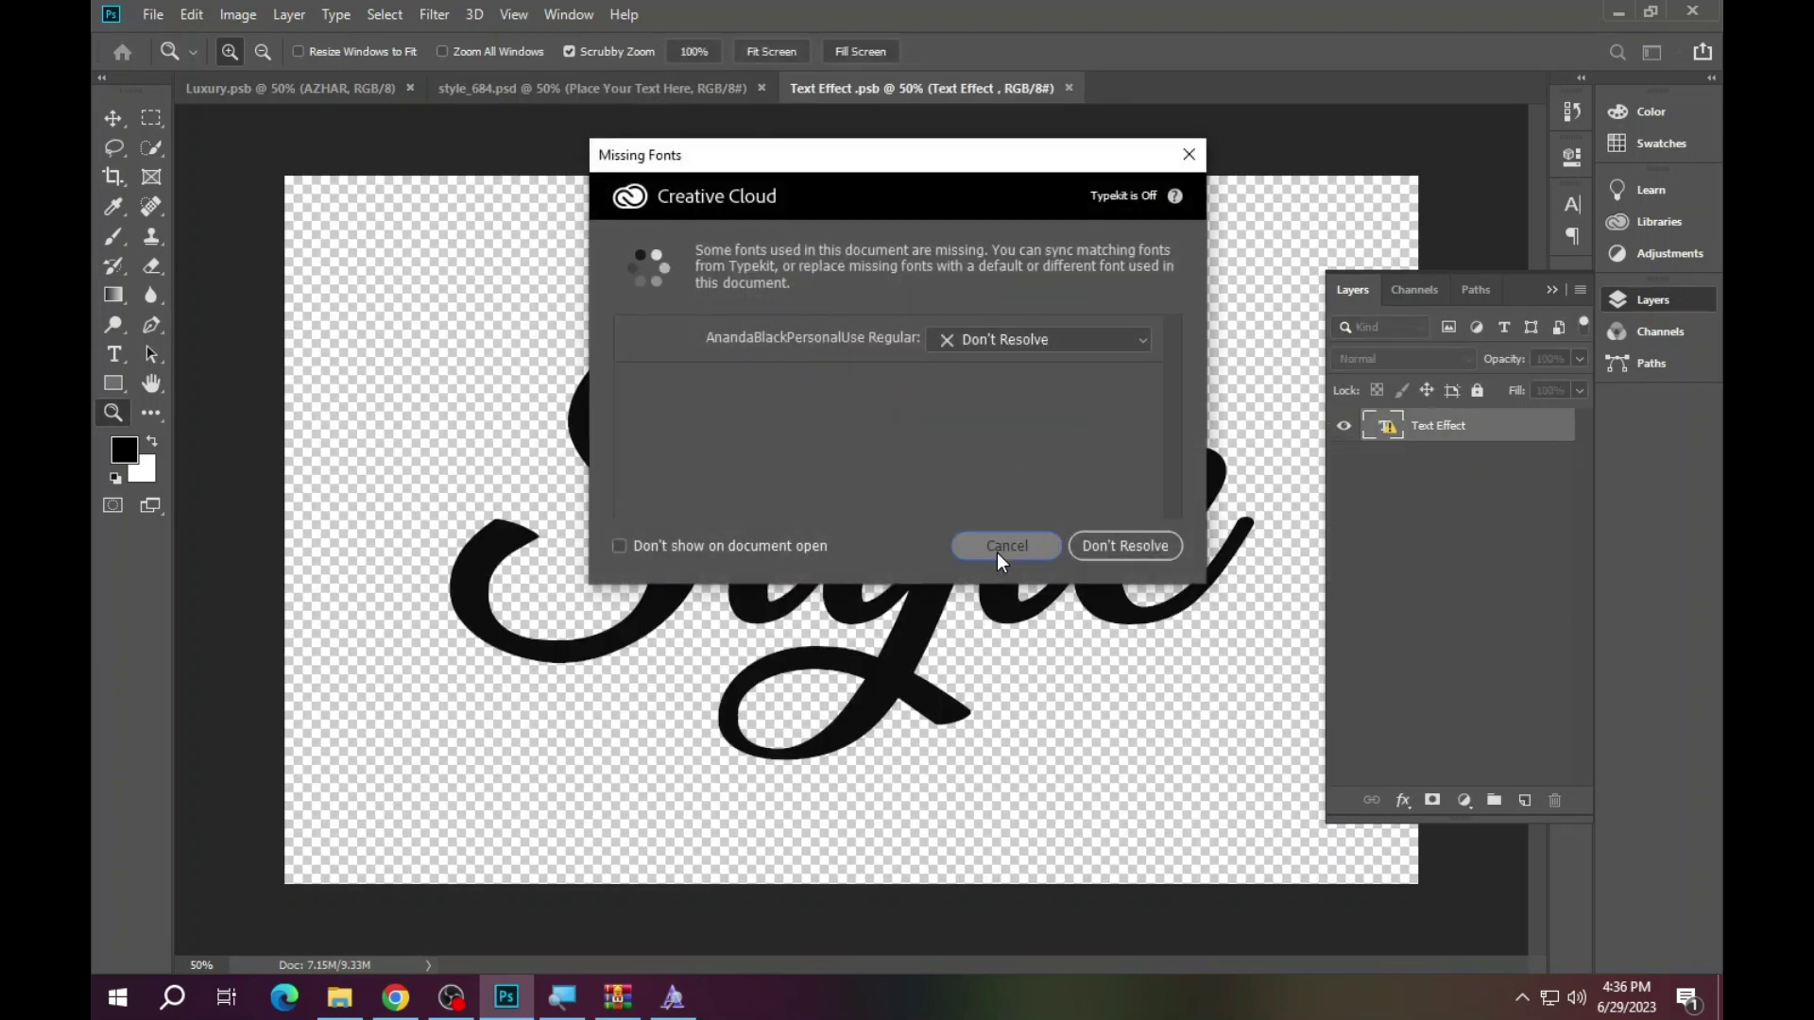
left_click(998, 557)
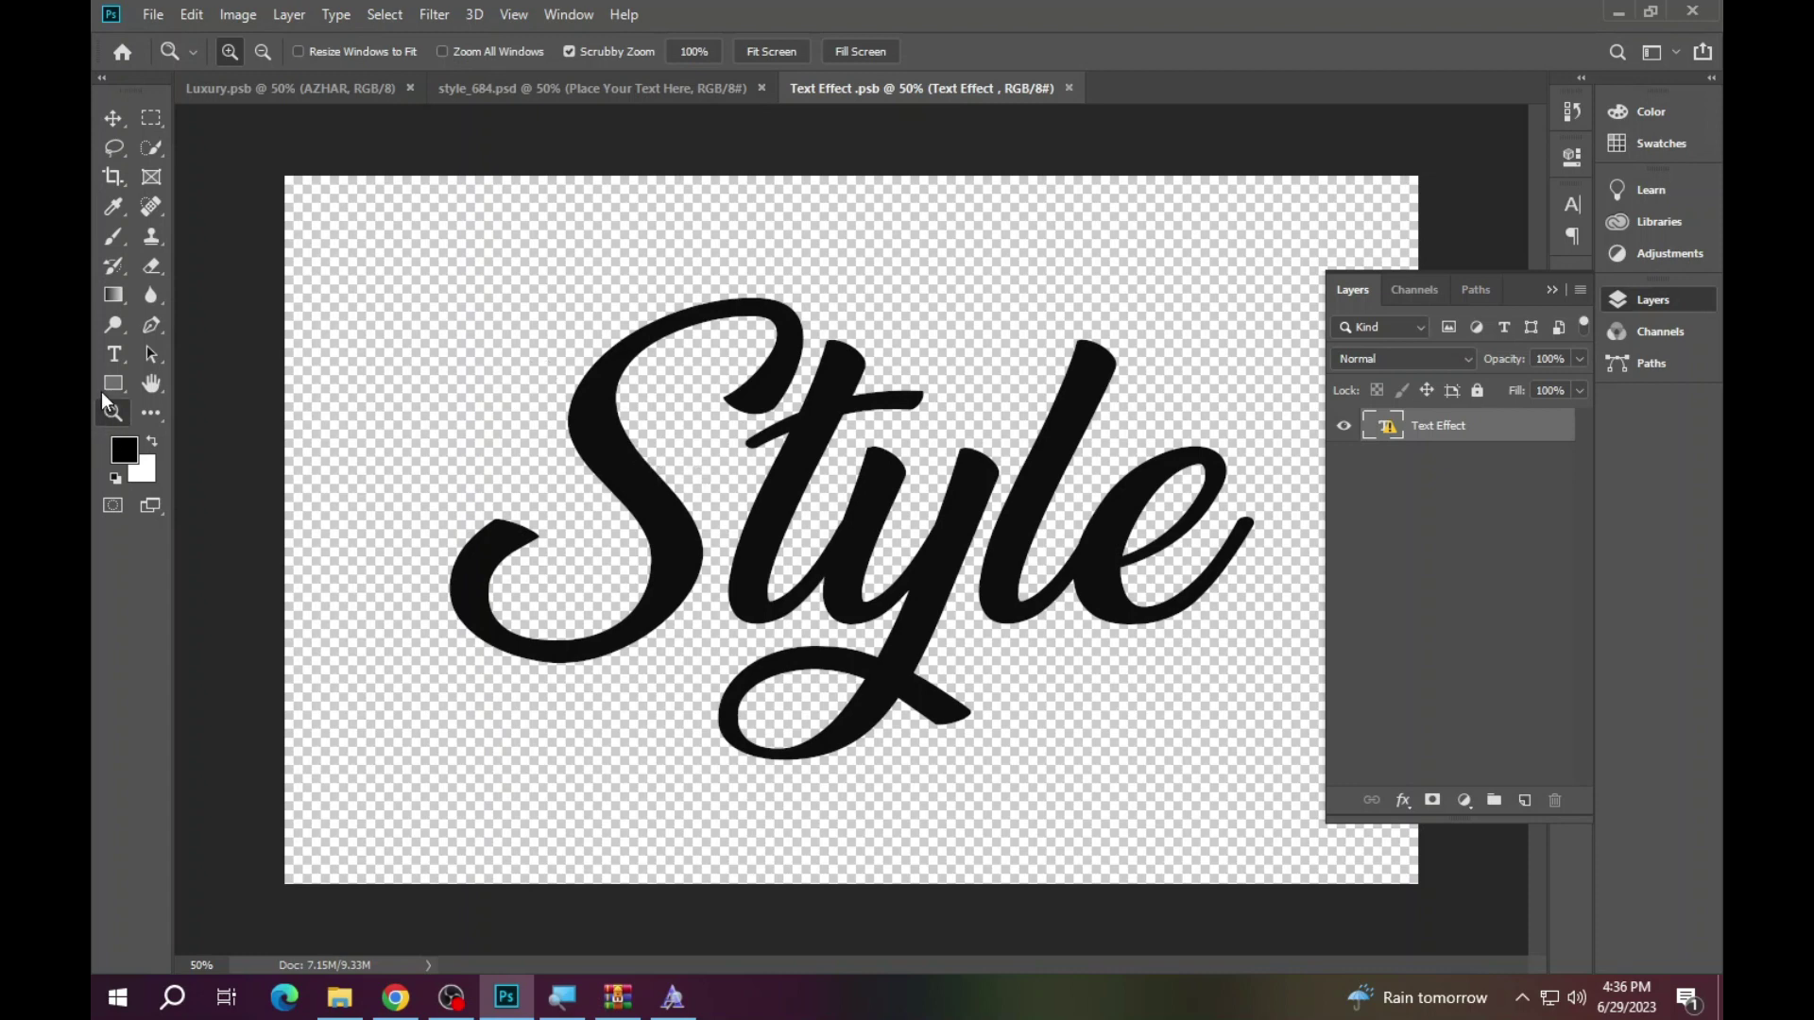
- Replace the Style lettering with 'Ayat', accepting the font substitution
left_click(117, 356)
left_click(668, 523)
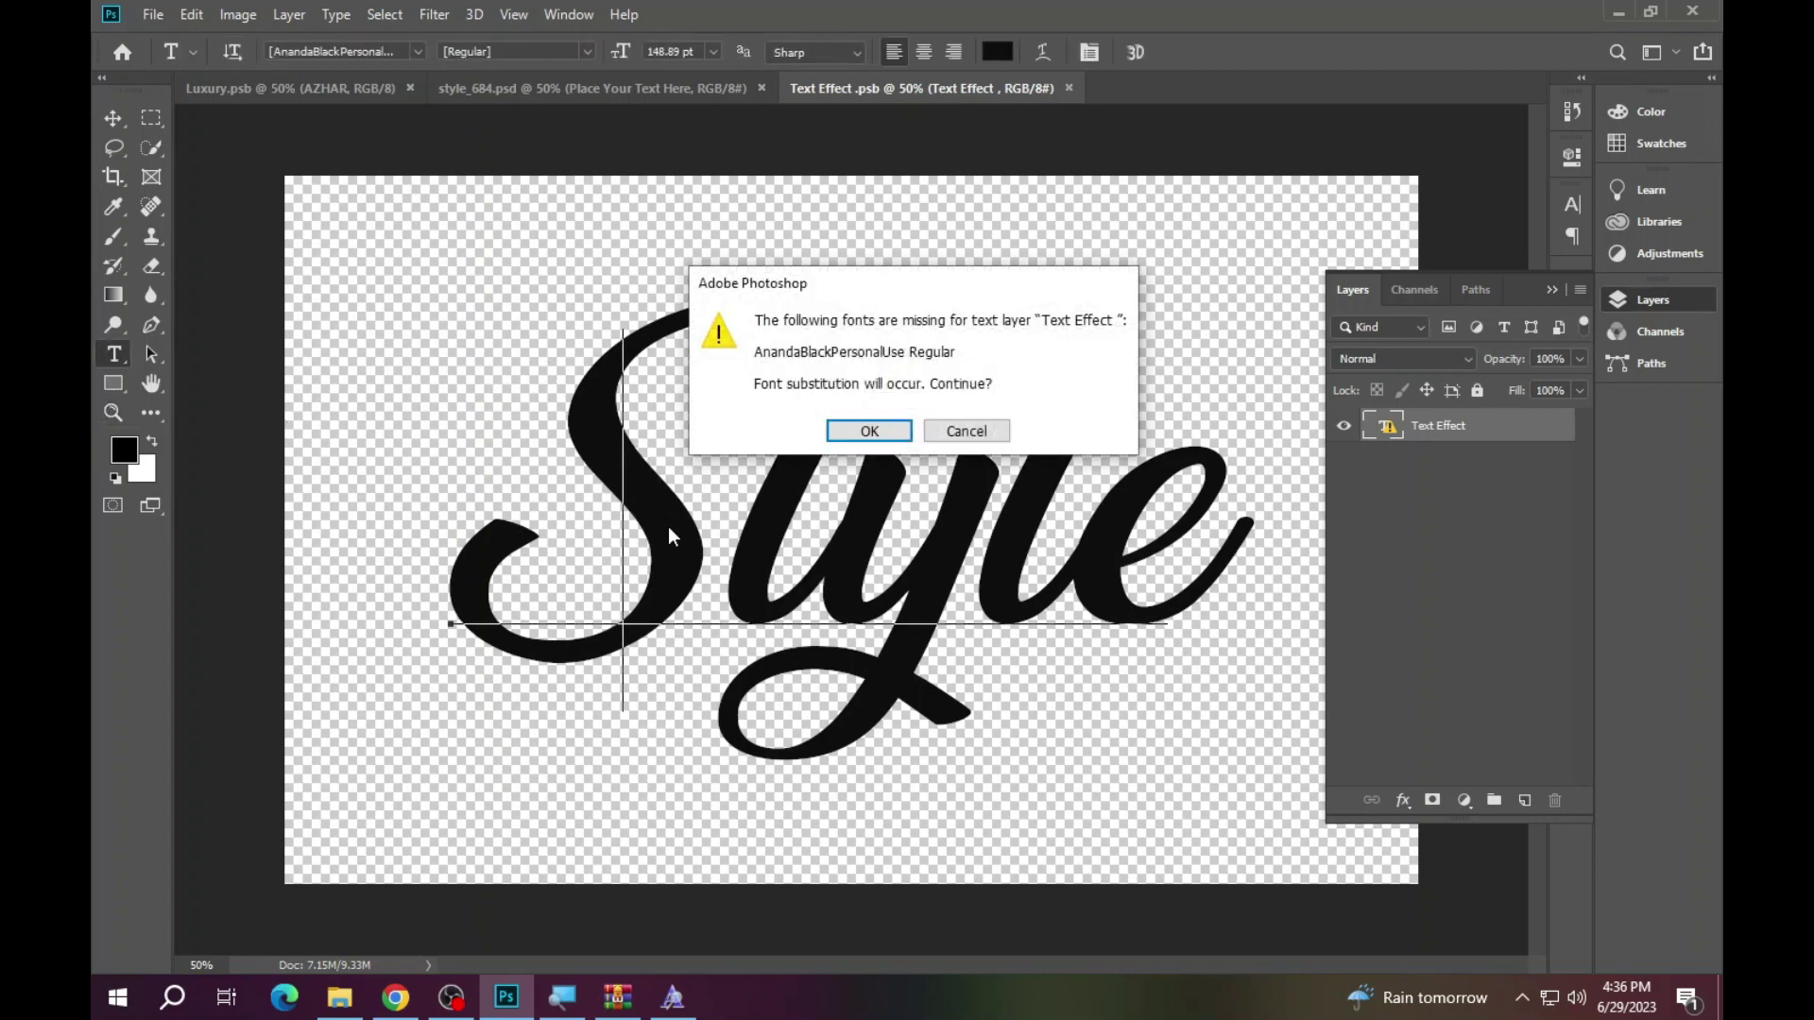
left_click(876, 440)
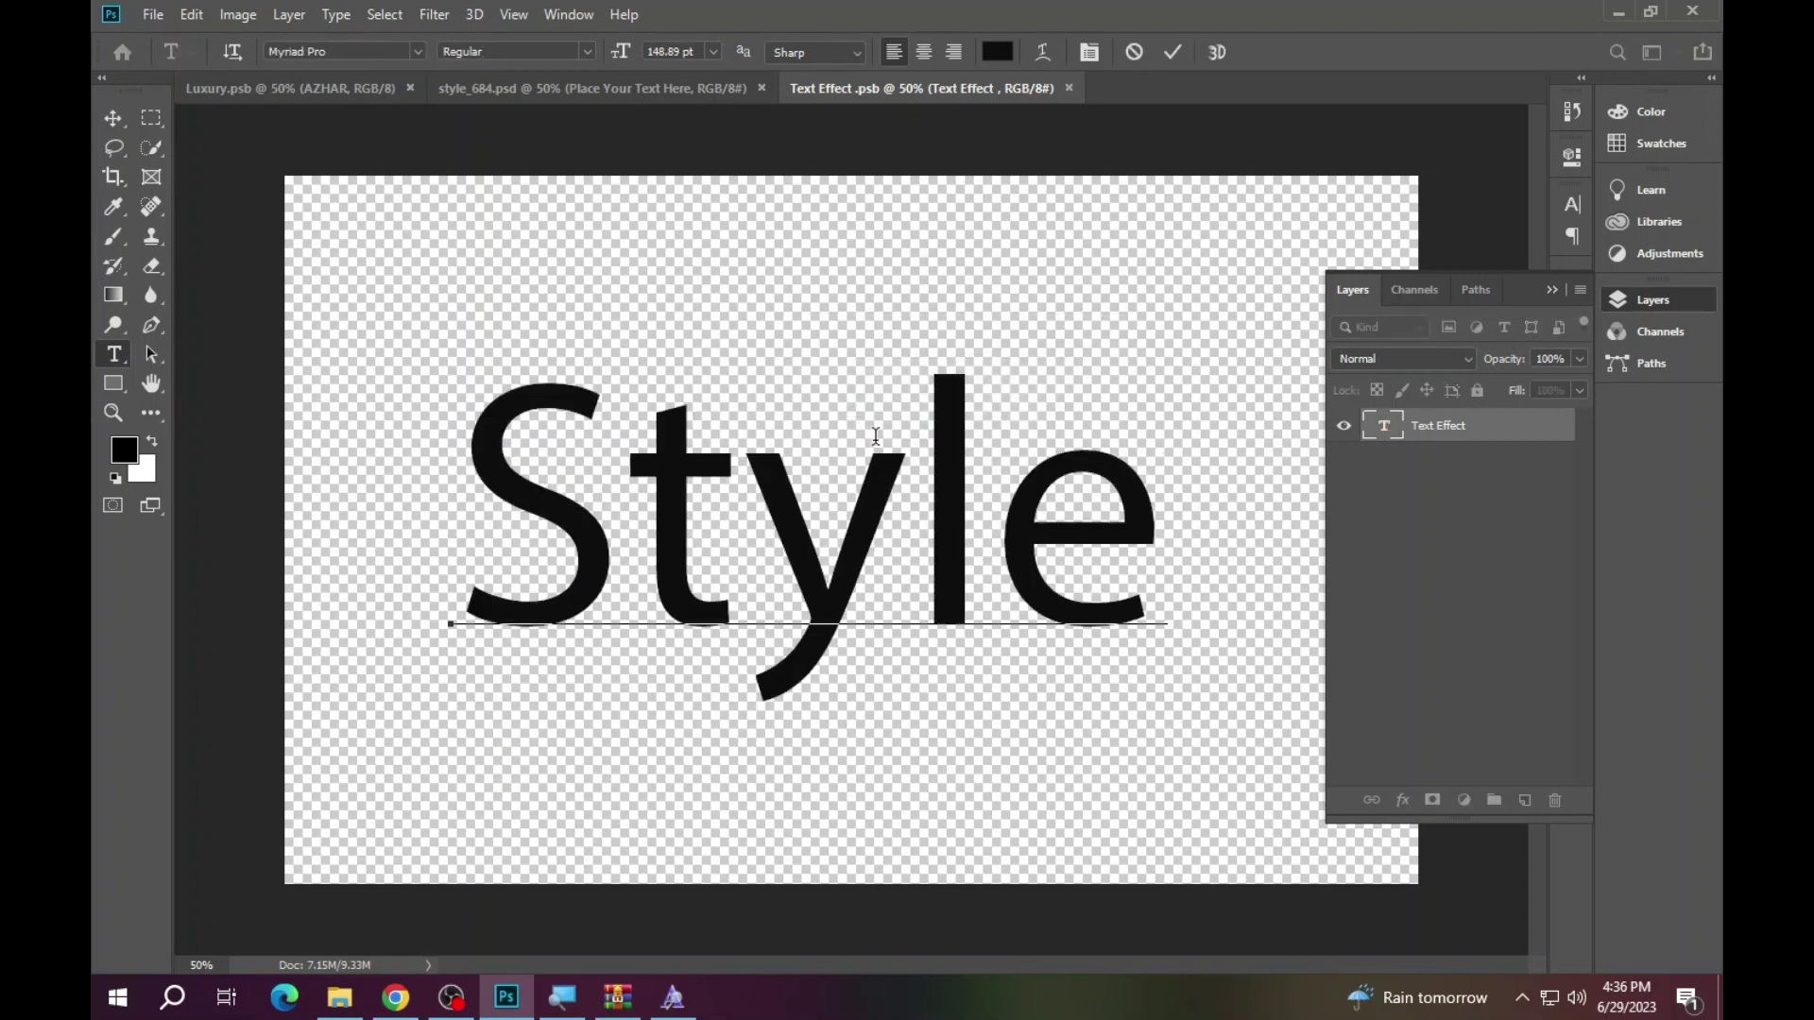
key("ctrl+a")
type("Ayat")
key("ctrl+a")
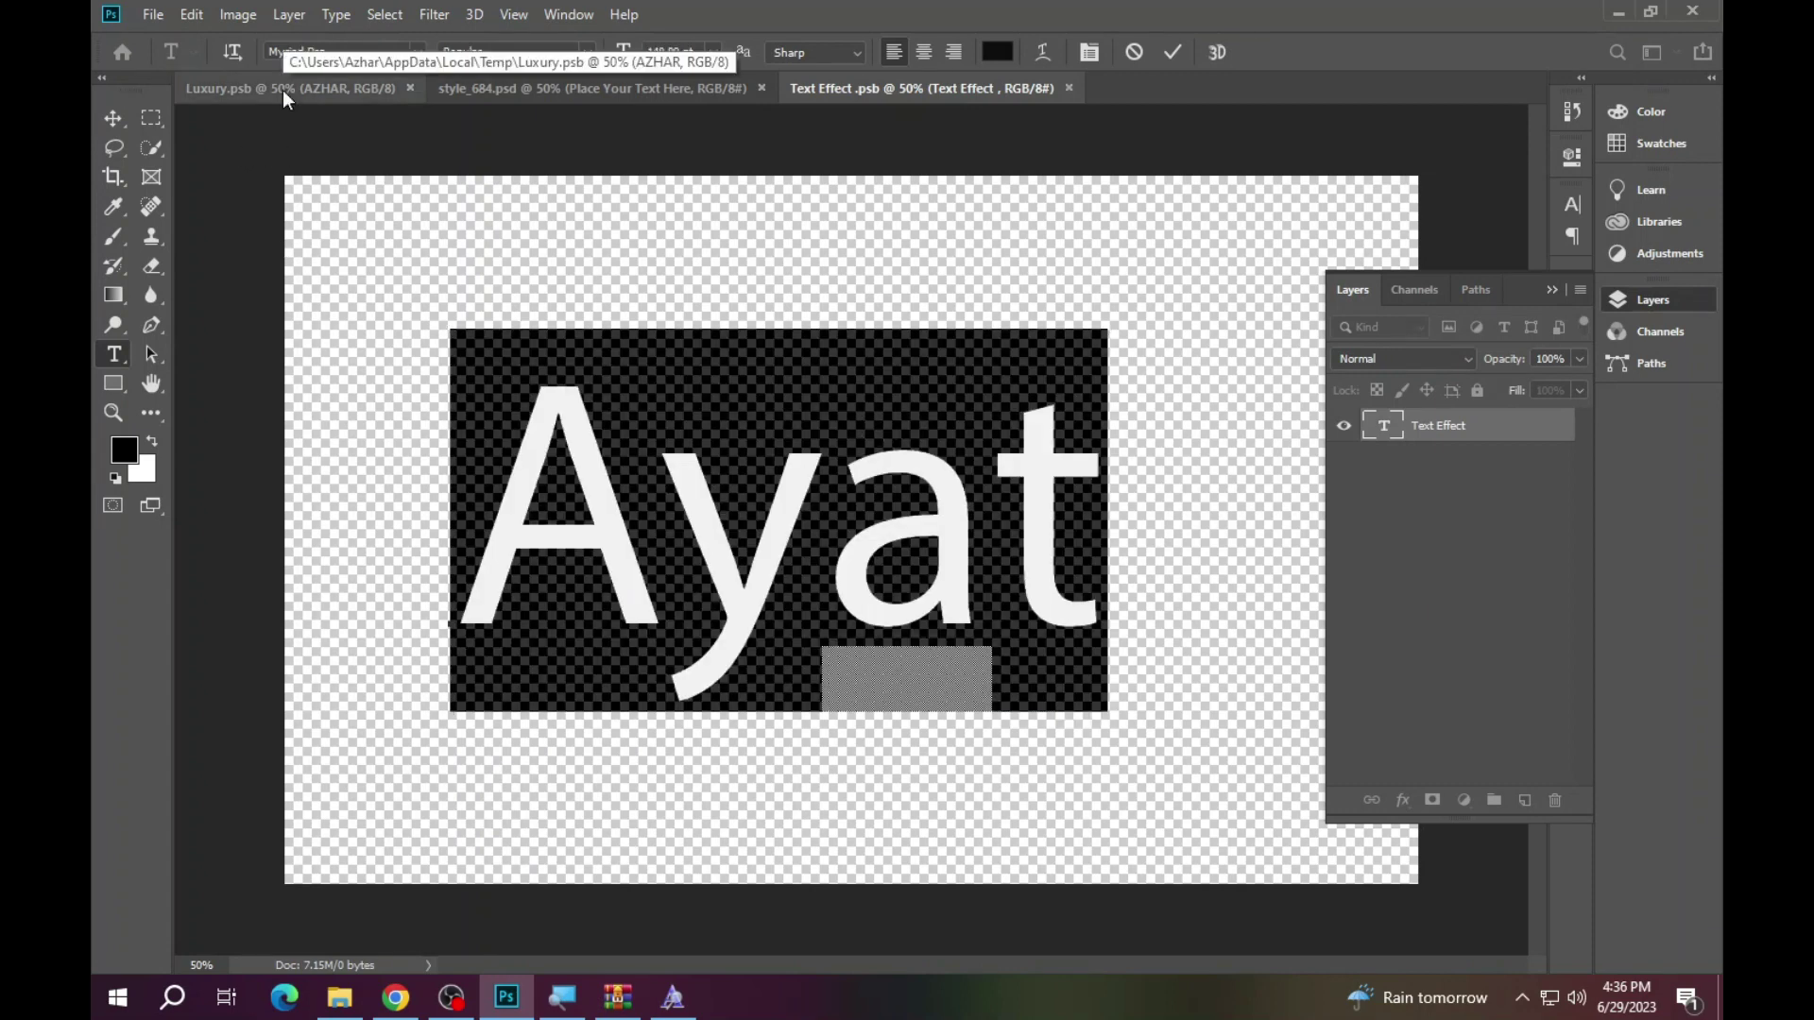
- Set Ayat in the Nautilus Pompilius script font and shift it right toward centre
left_click(342, 51)
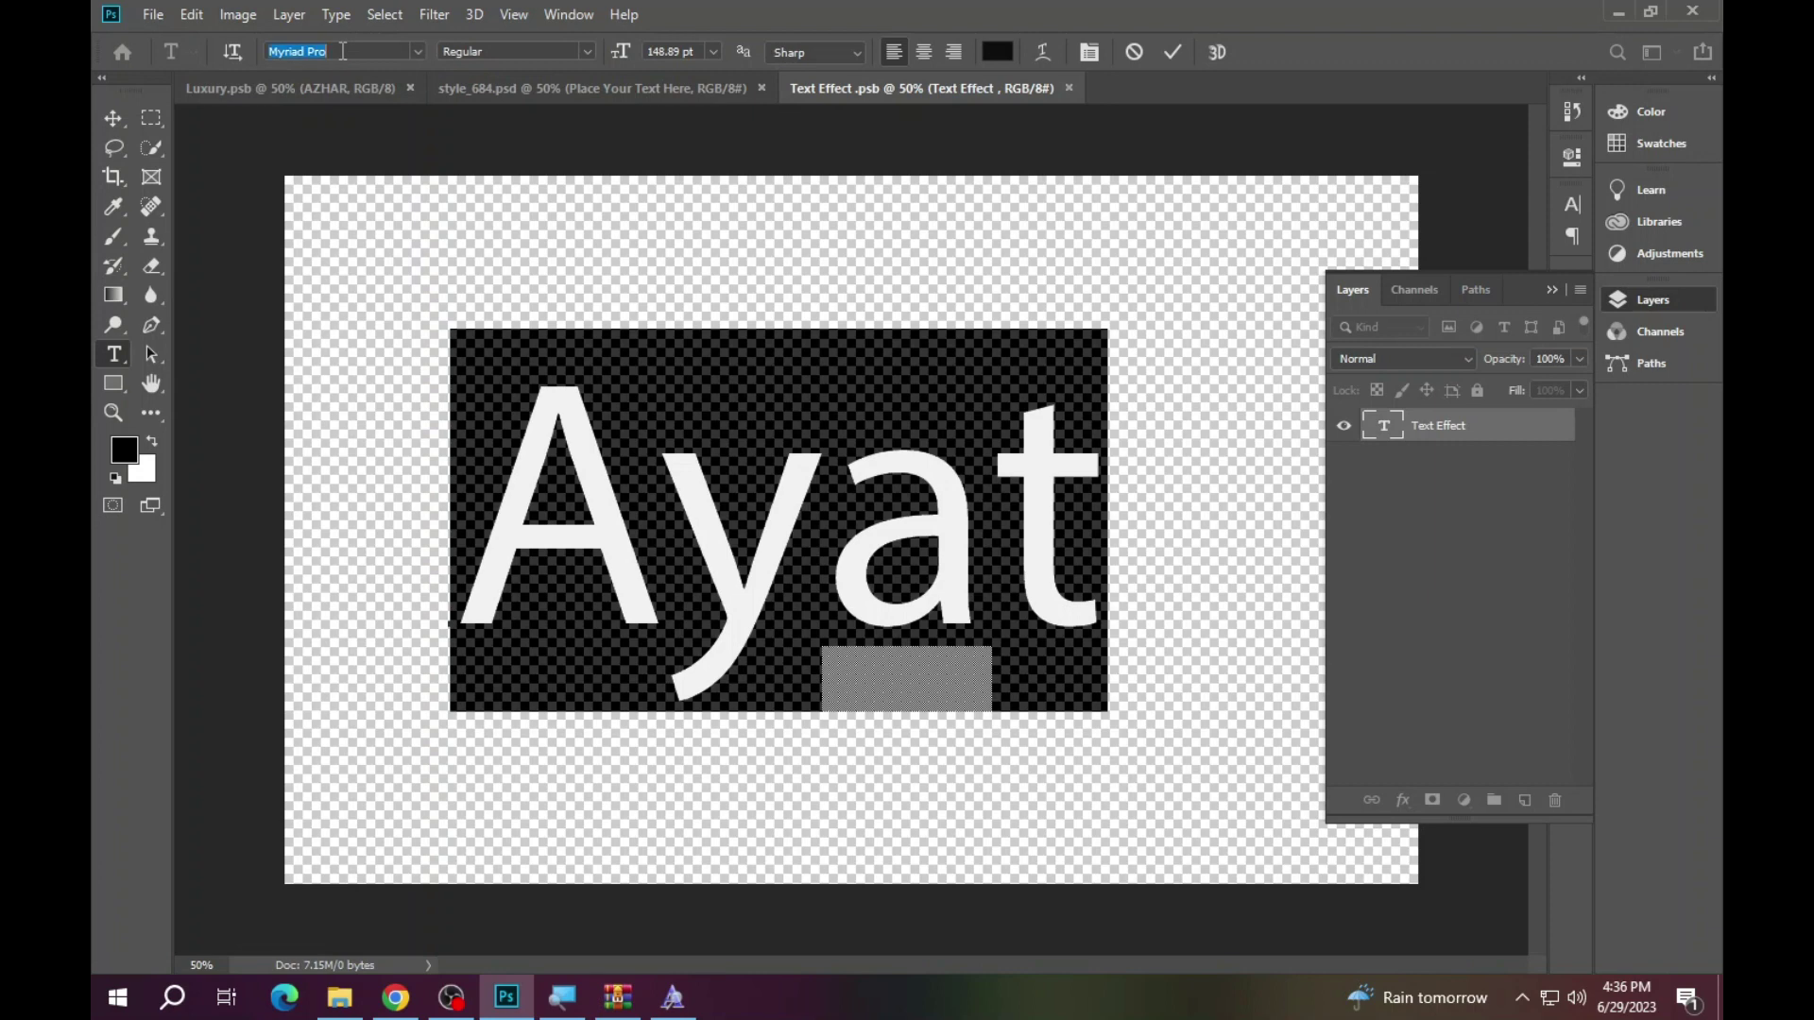
key("Down")
key("Down")
key("Down")
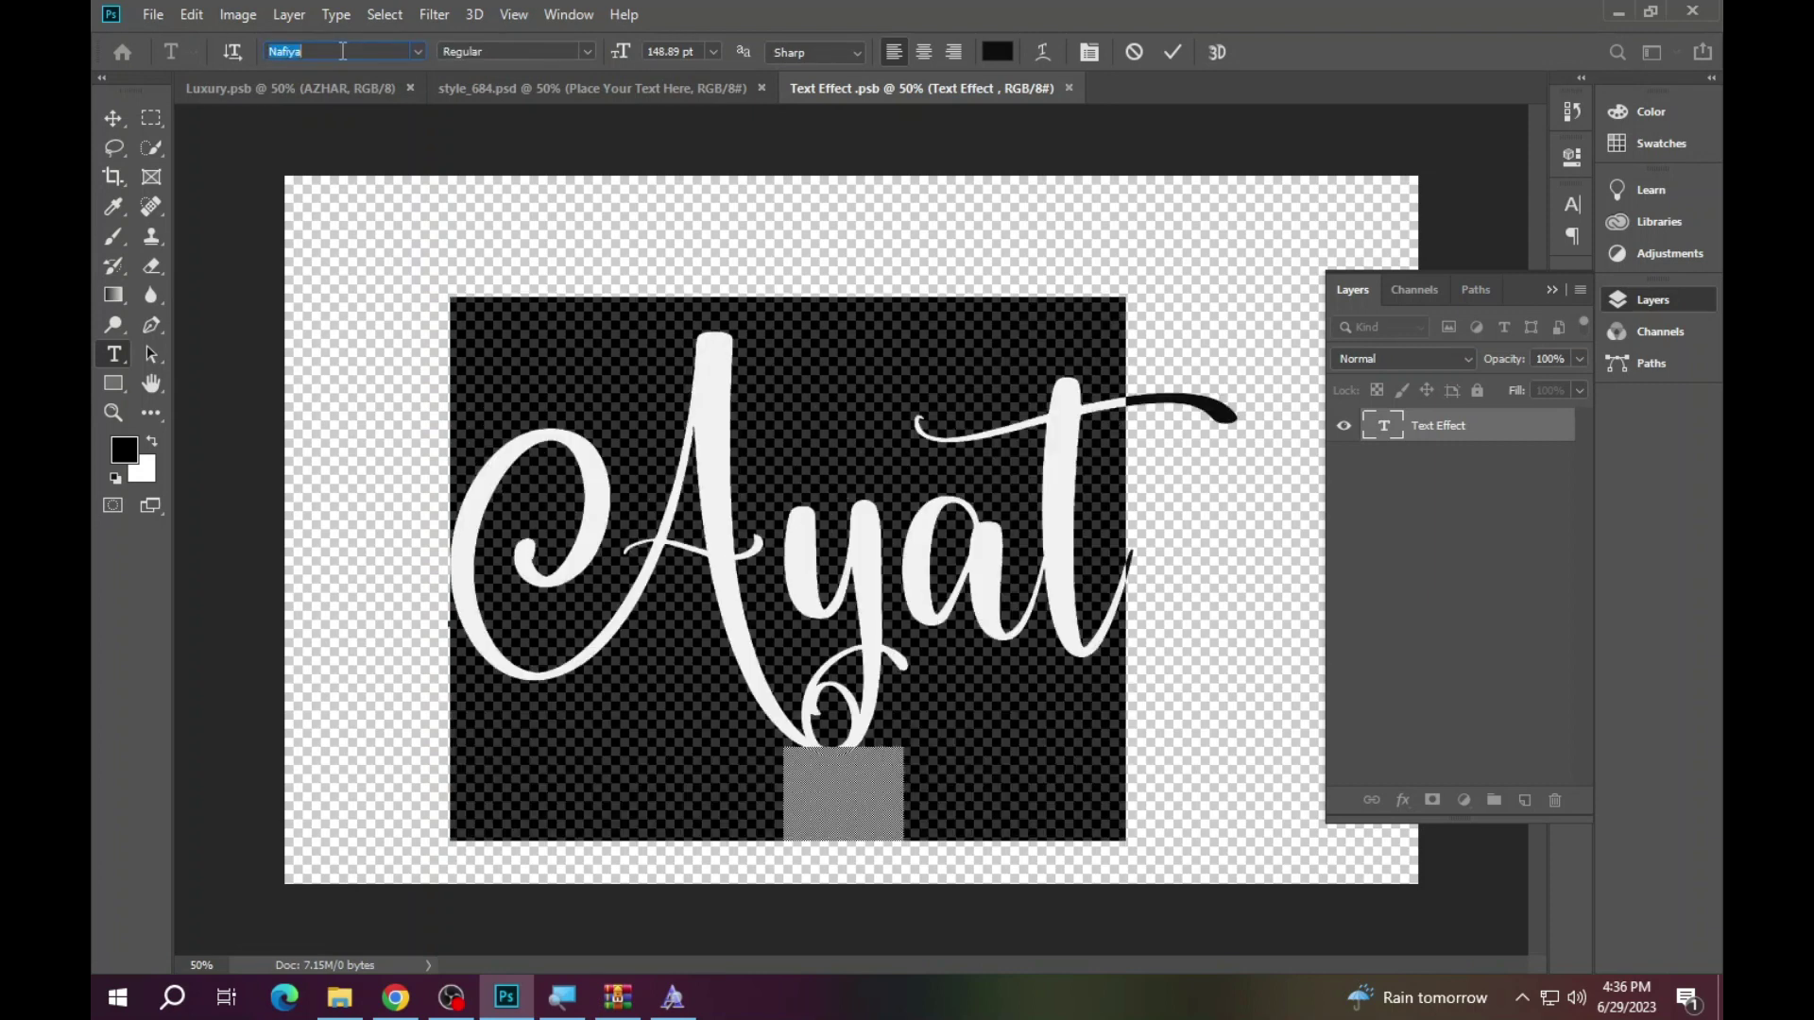
key("Down")
key("Down")
key("Down")
key("Down")
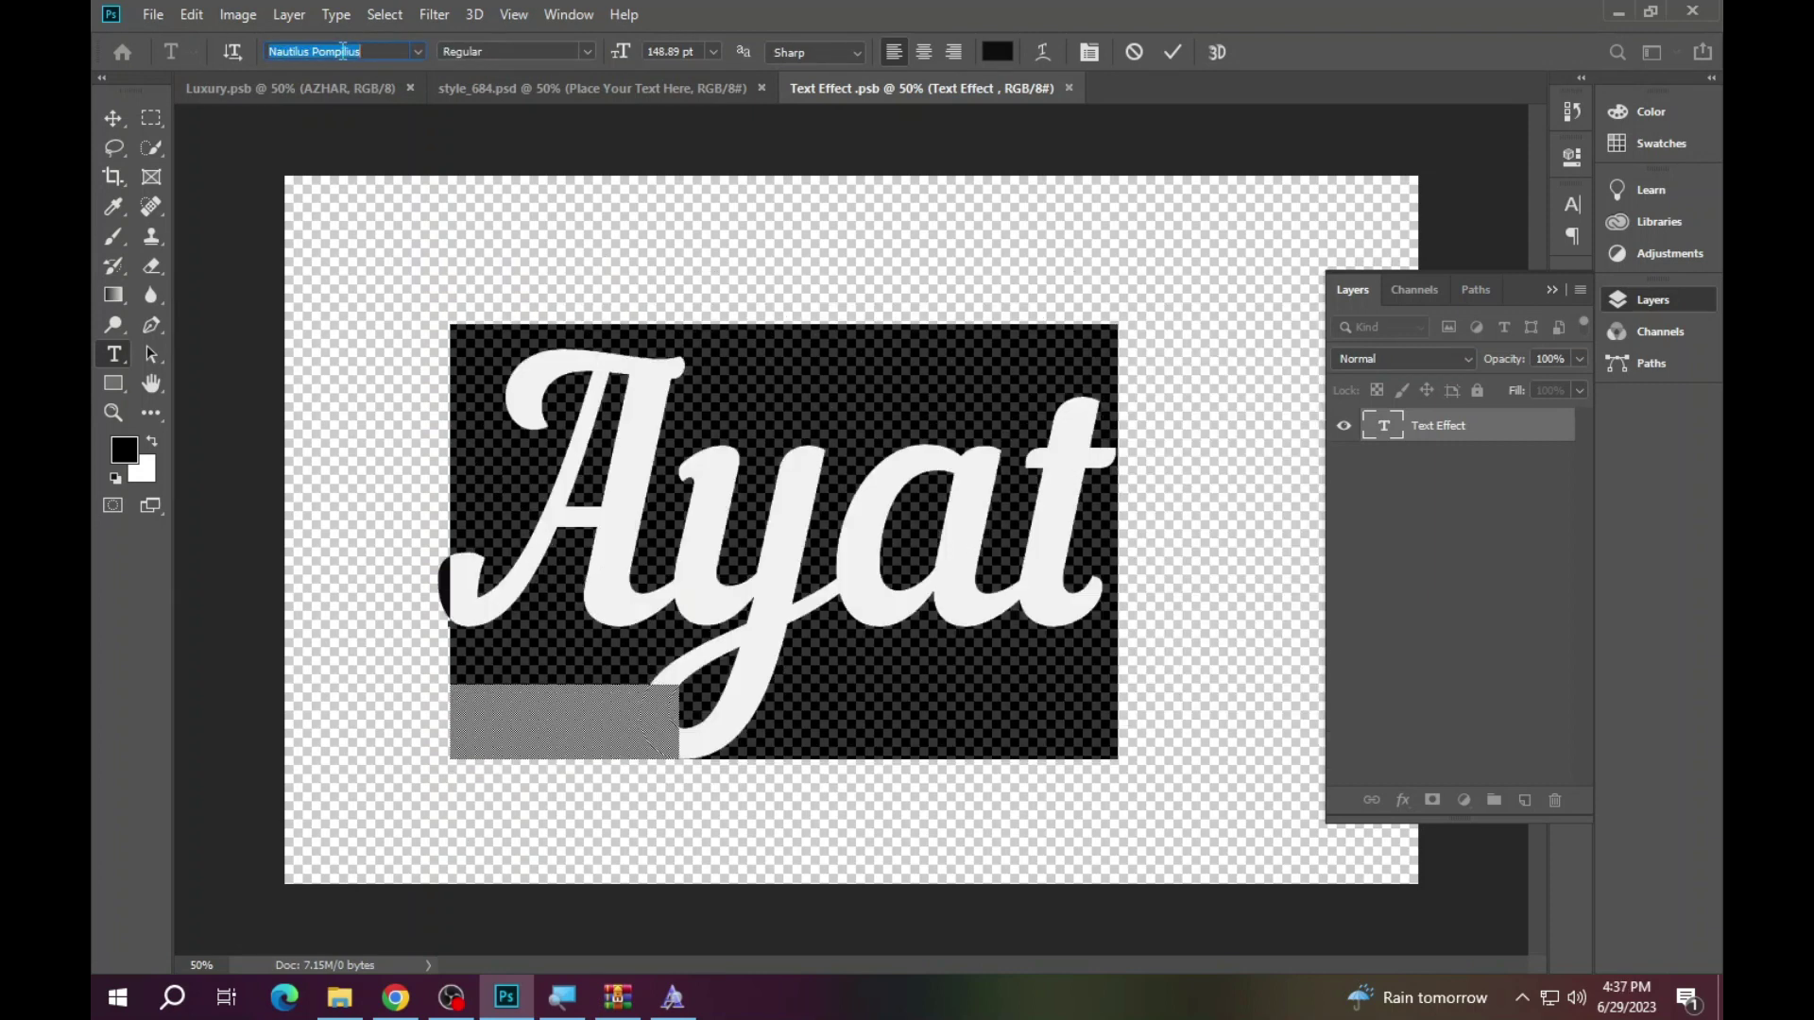
key("Down")
key("Down")
key("F6")
left_click(778, 501)
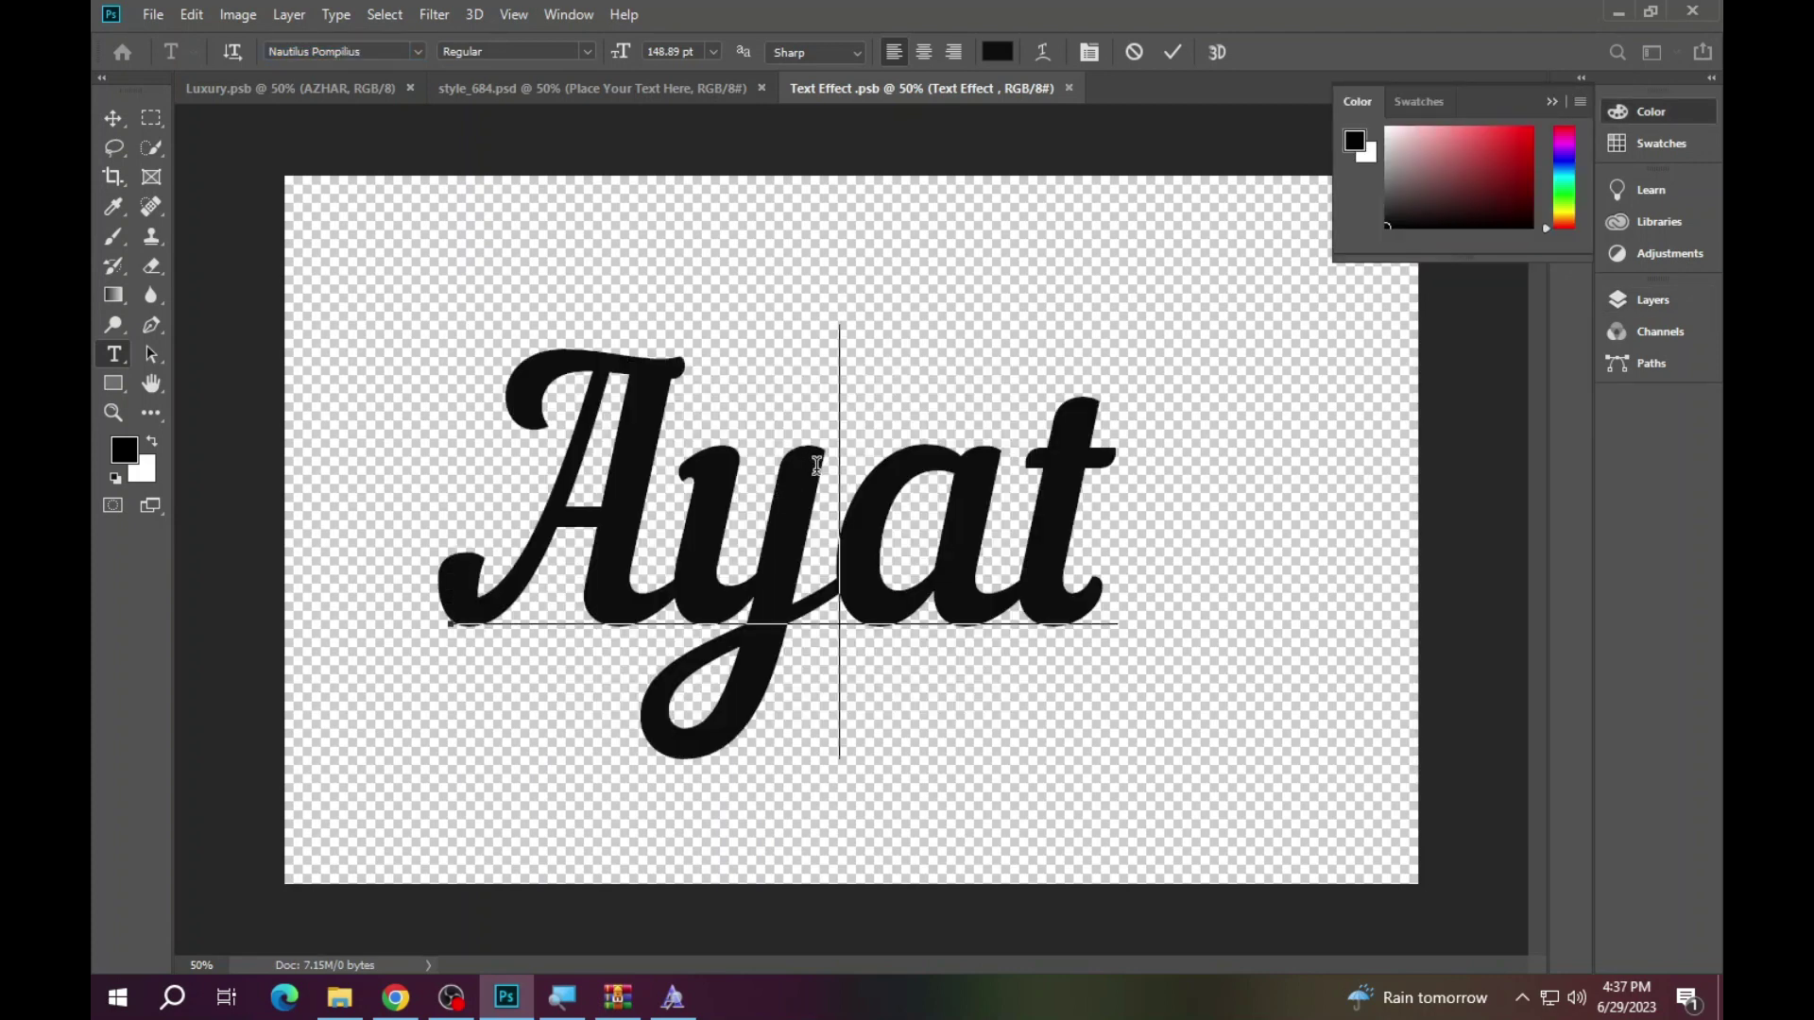
left_click_drag(880, 489, 1082, 493)
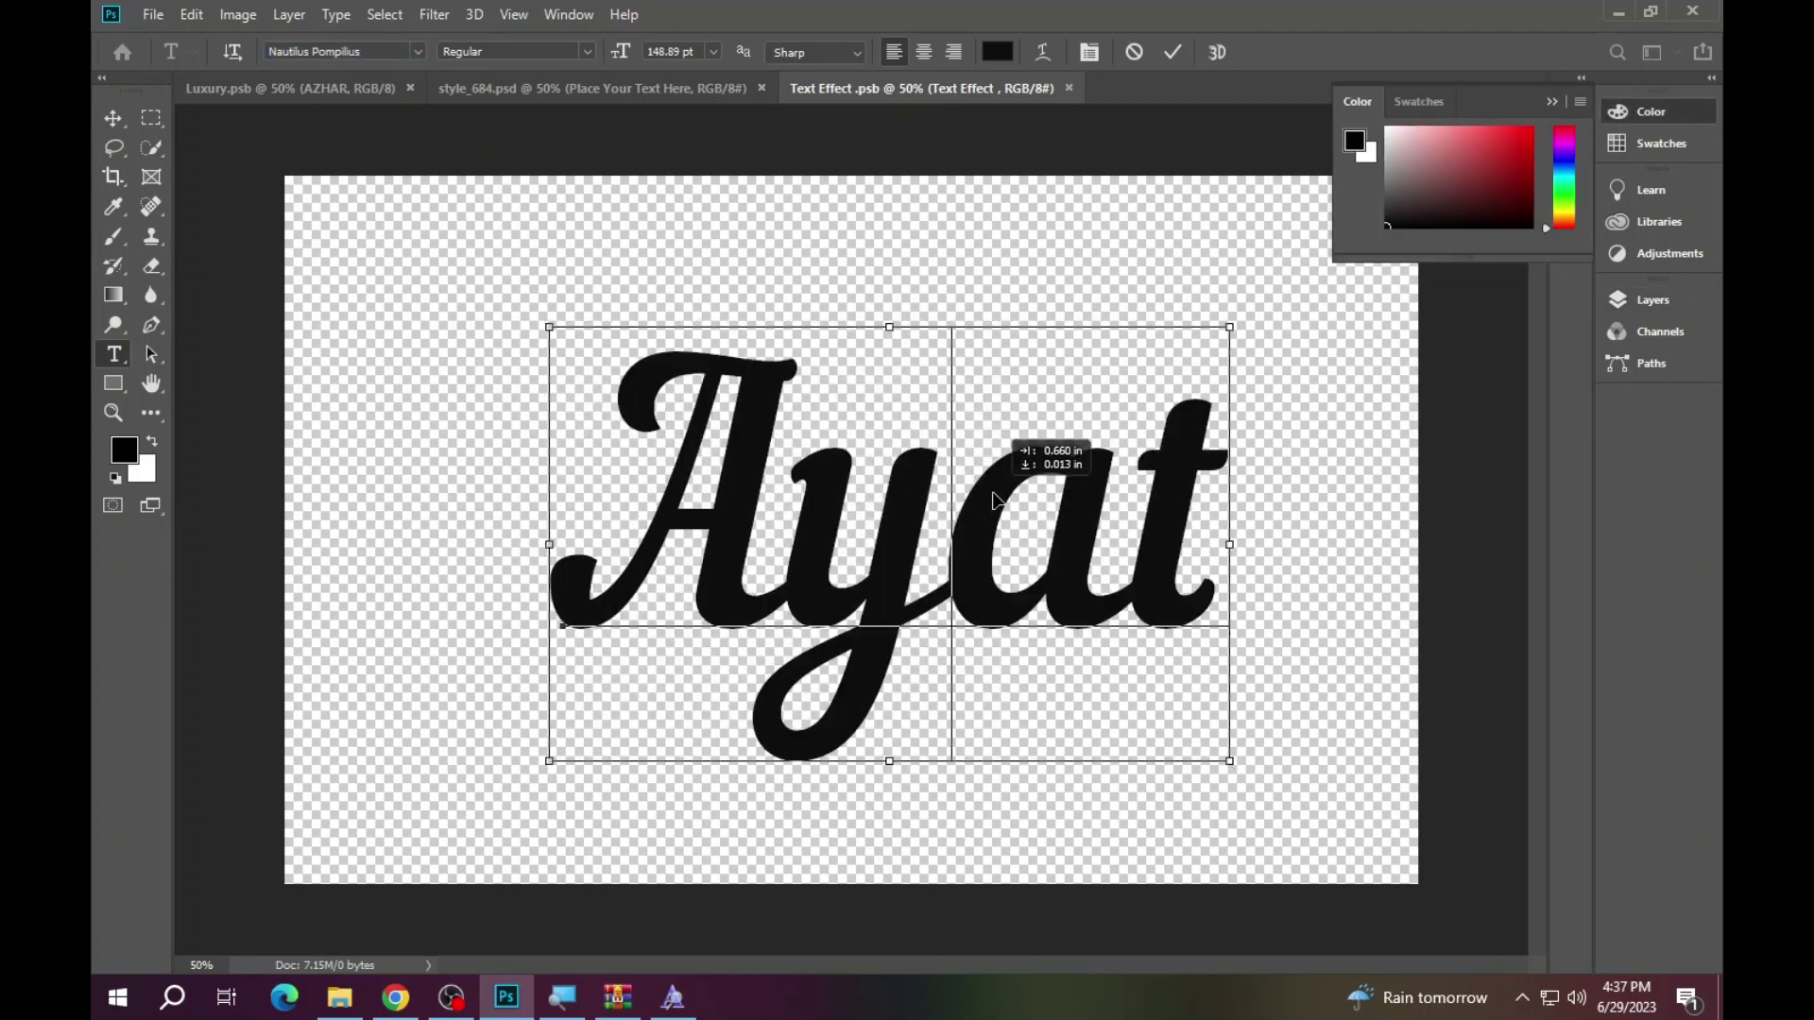
- Commit the Ayat text and save the smart object
left_click(1173, 52)
left_click(154, 13)
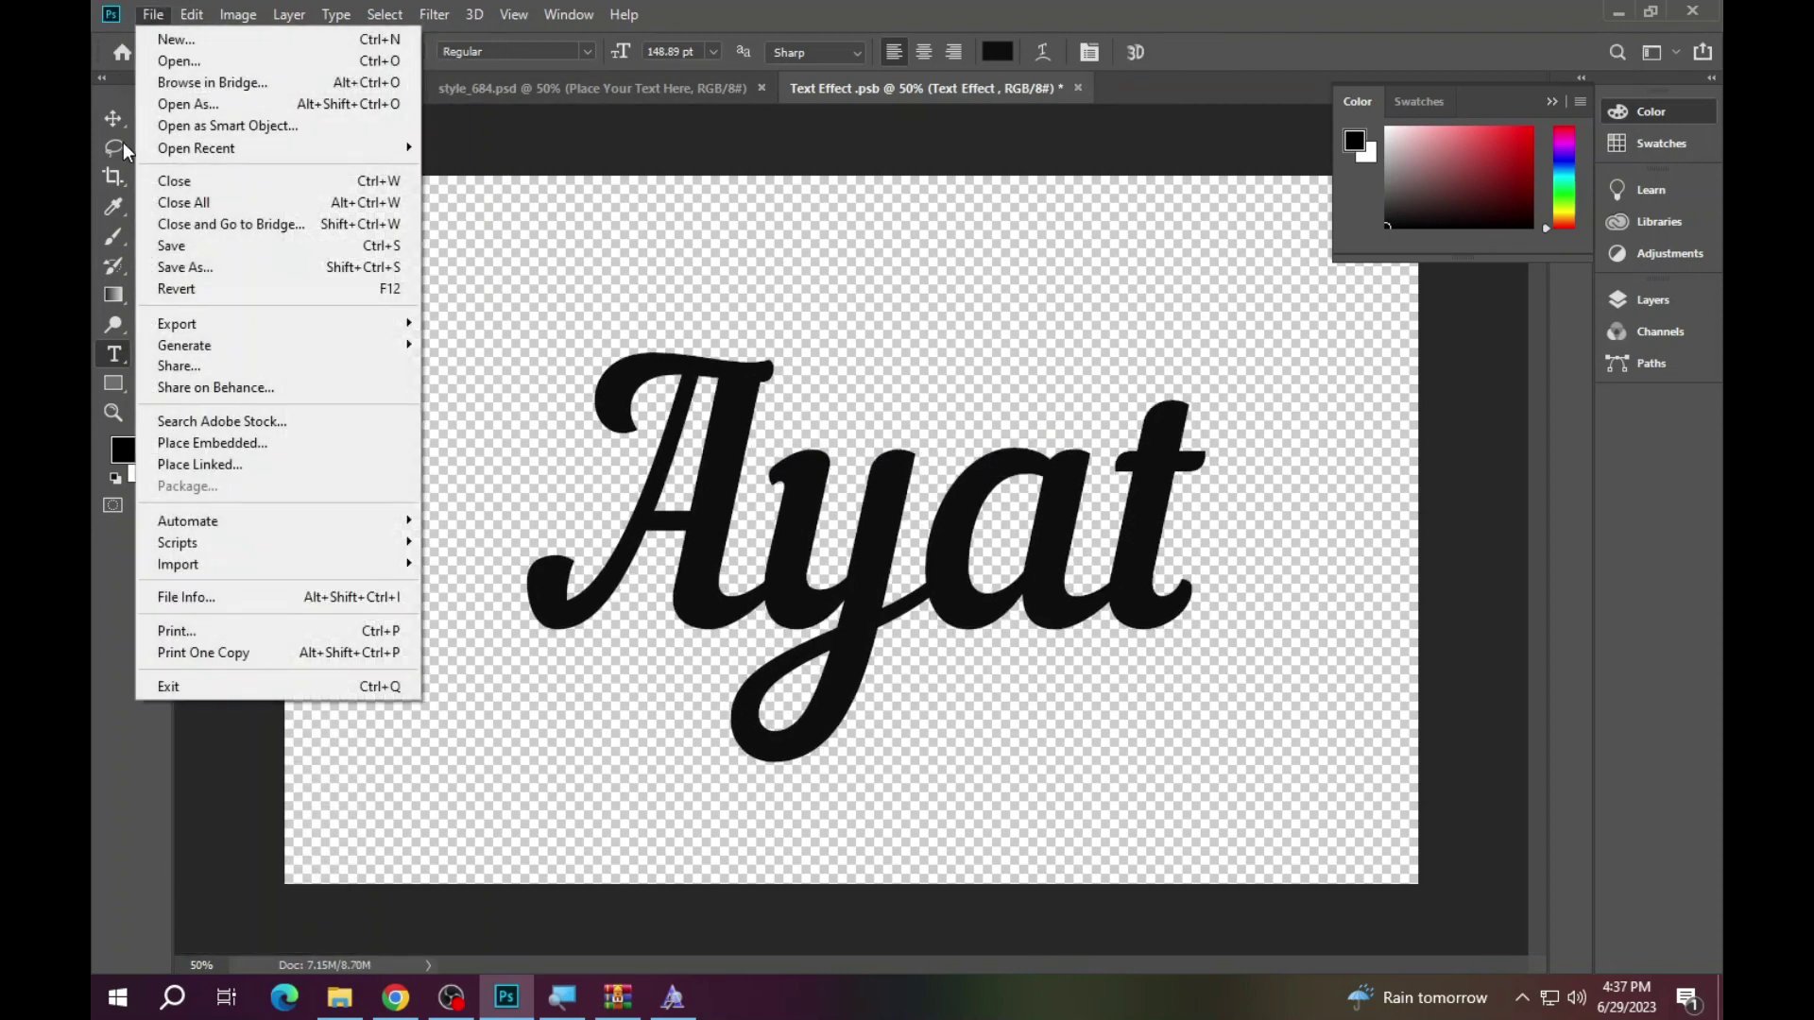
left_click(219, 244)
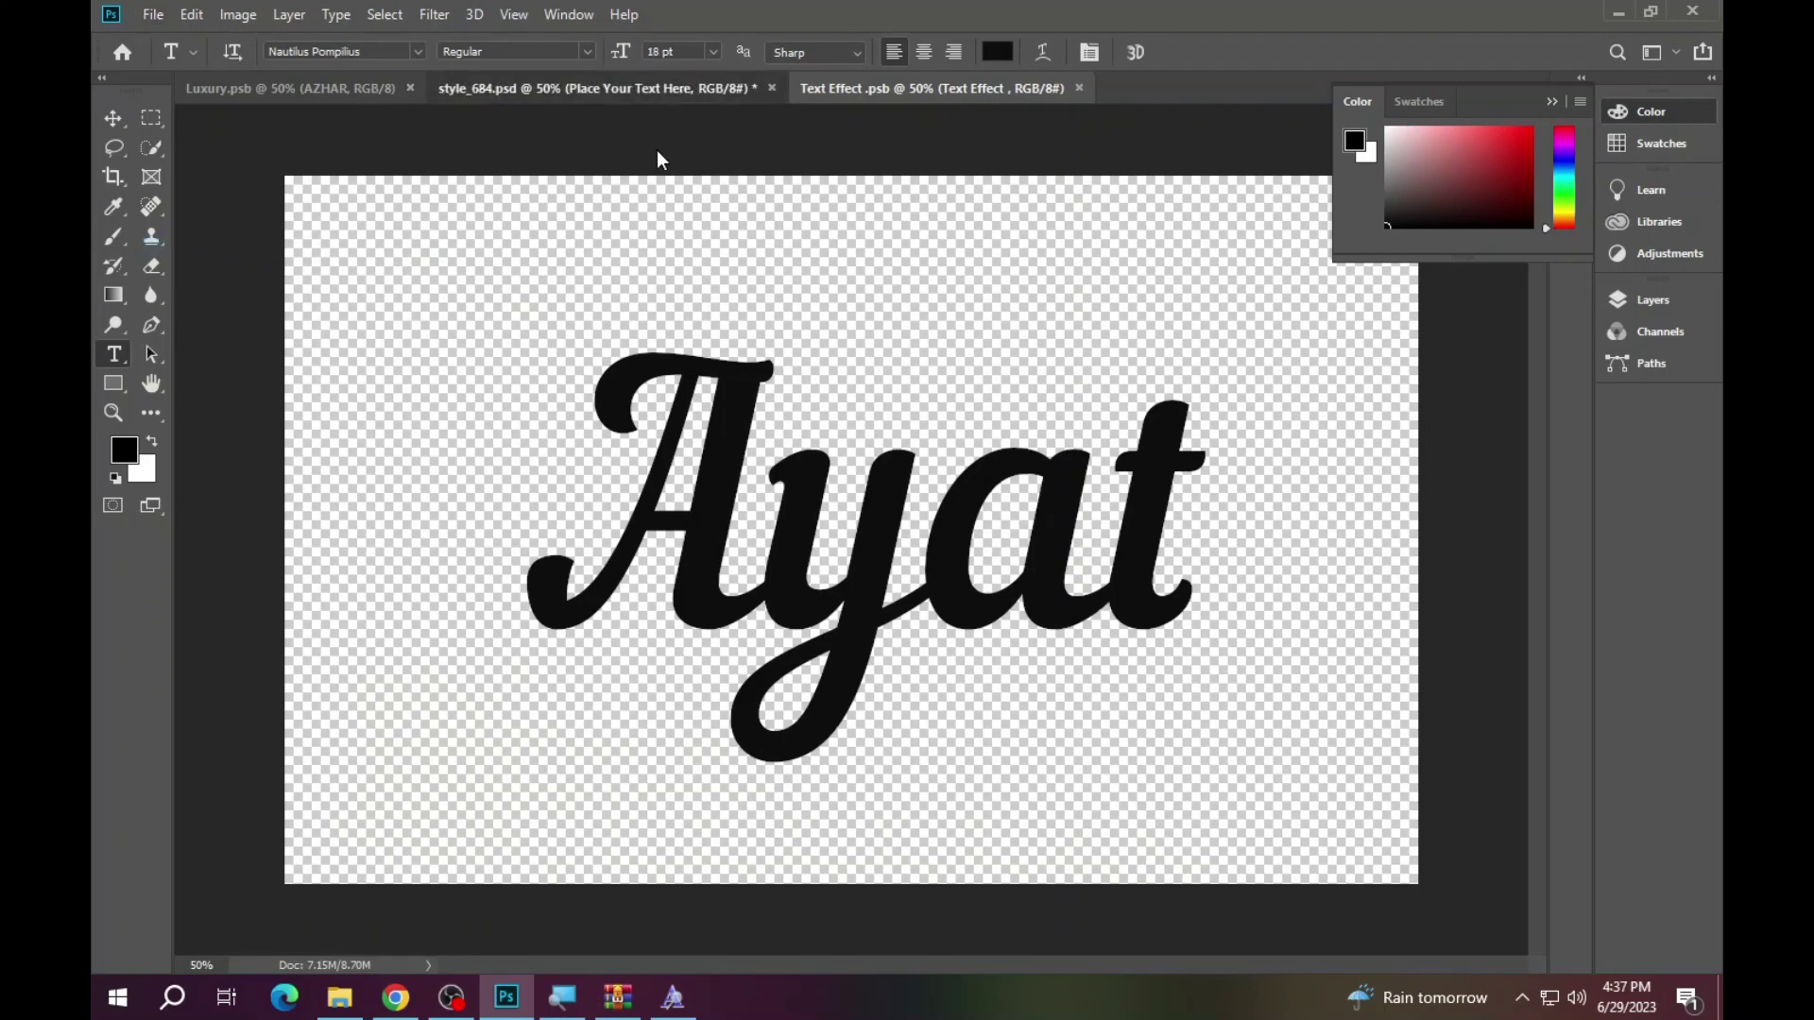
- Review the gold Ayat on style_684 fitted to screen, then close it without saving
key("ctrl+shift+Tab")
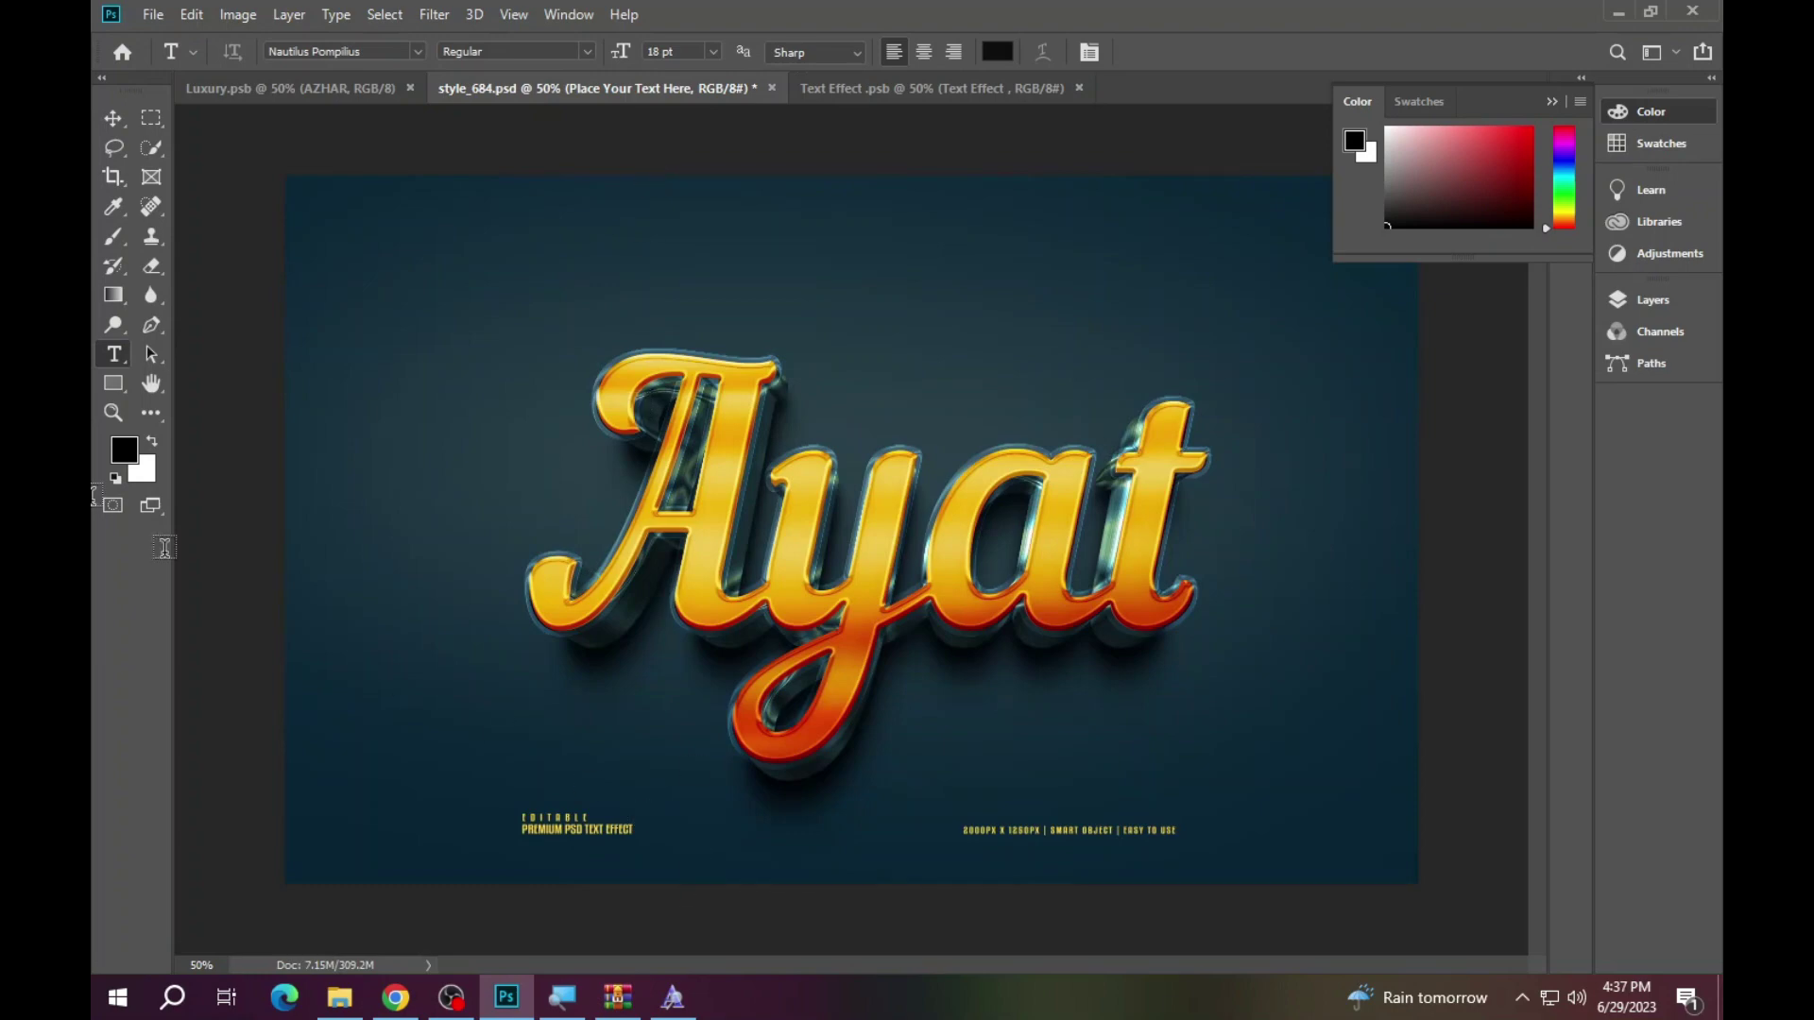
left_click(113, 413)
left_click(867, 494)
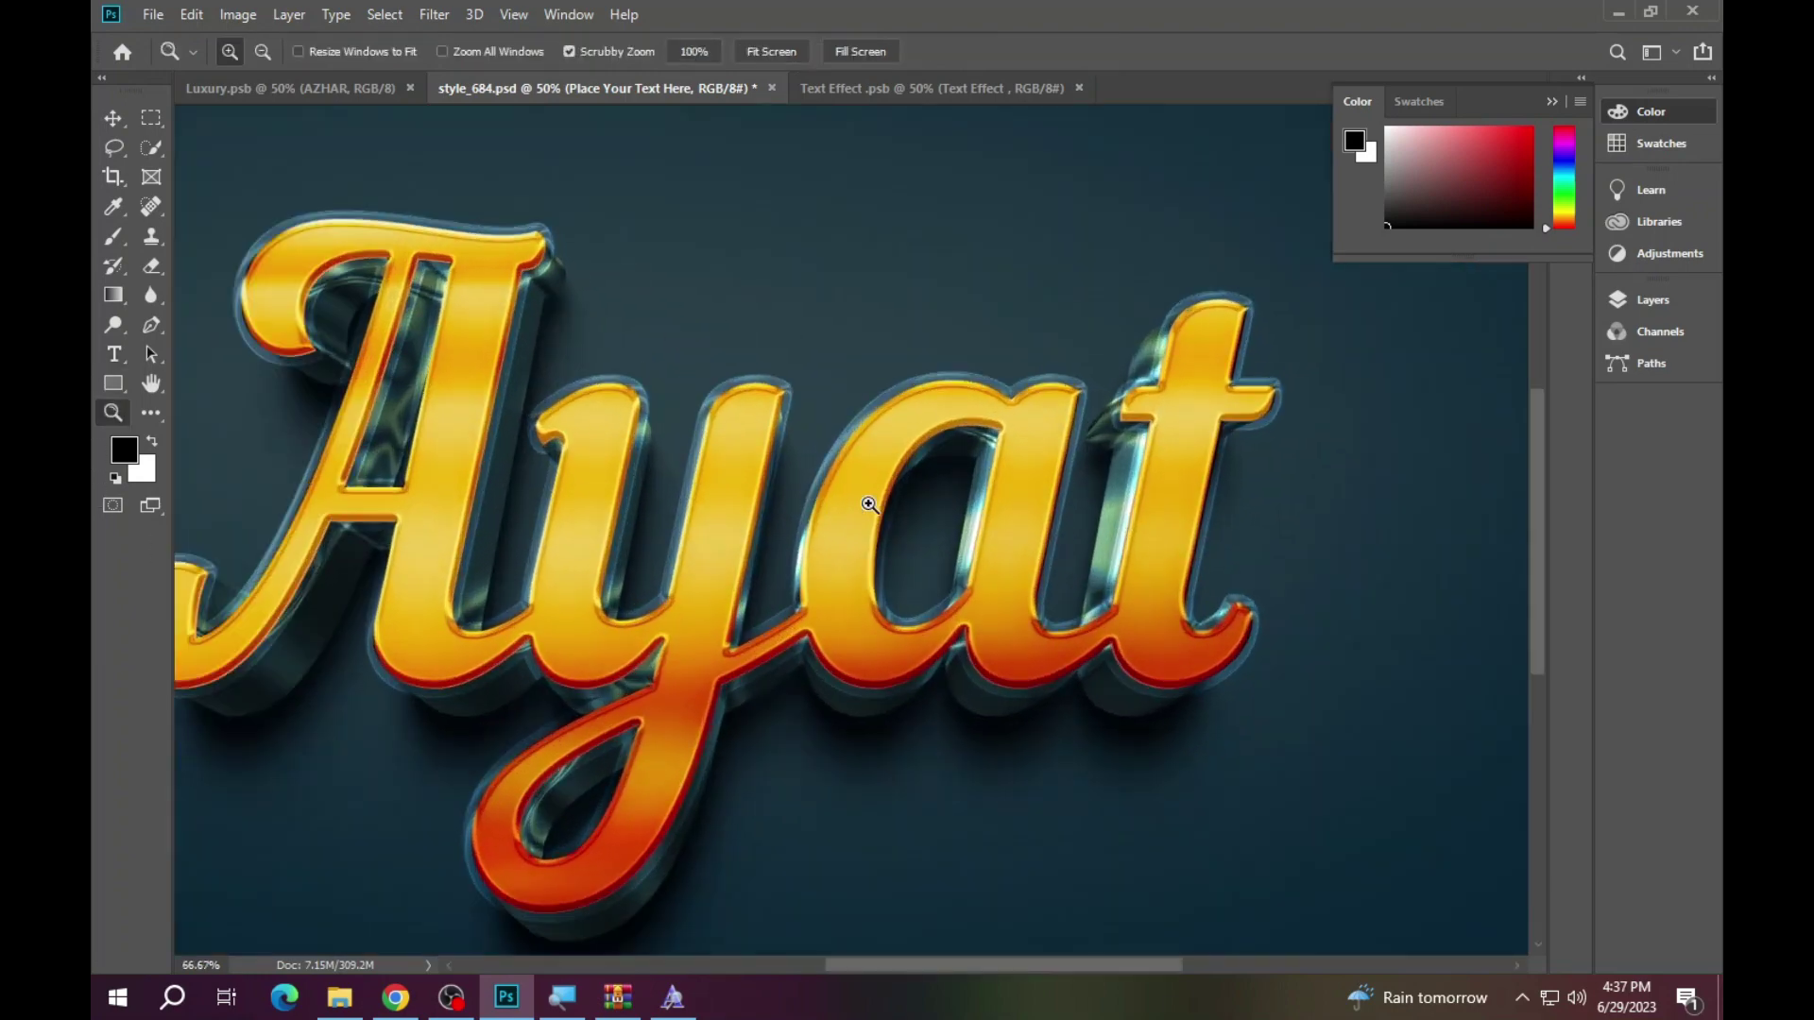
right_click(870, 501)
left_click(935, 516)
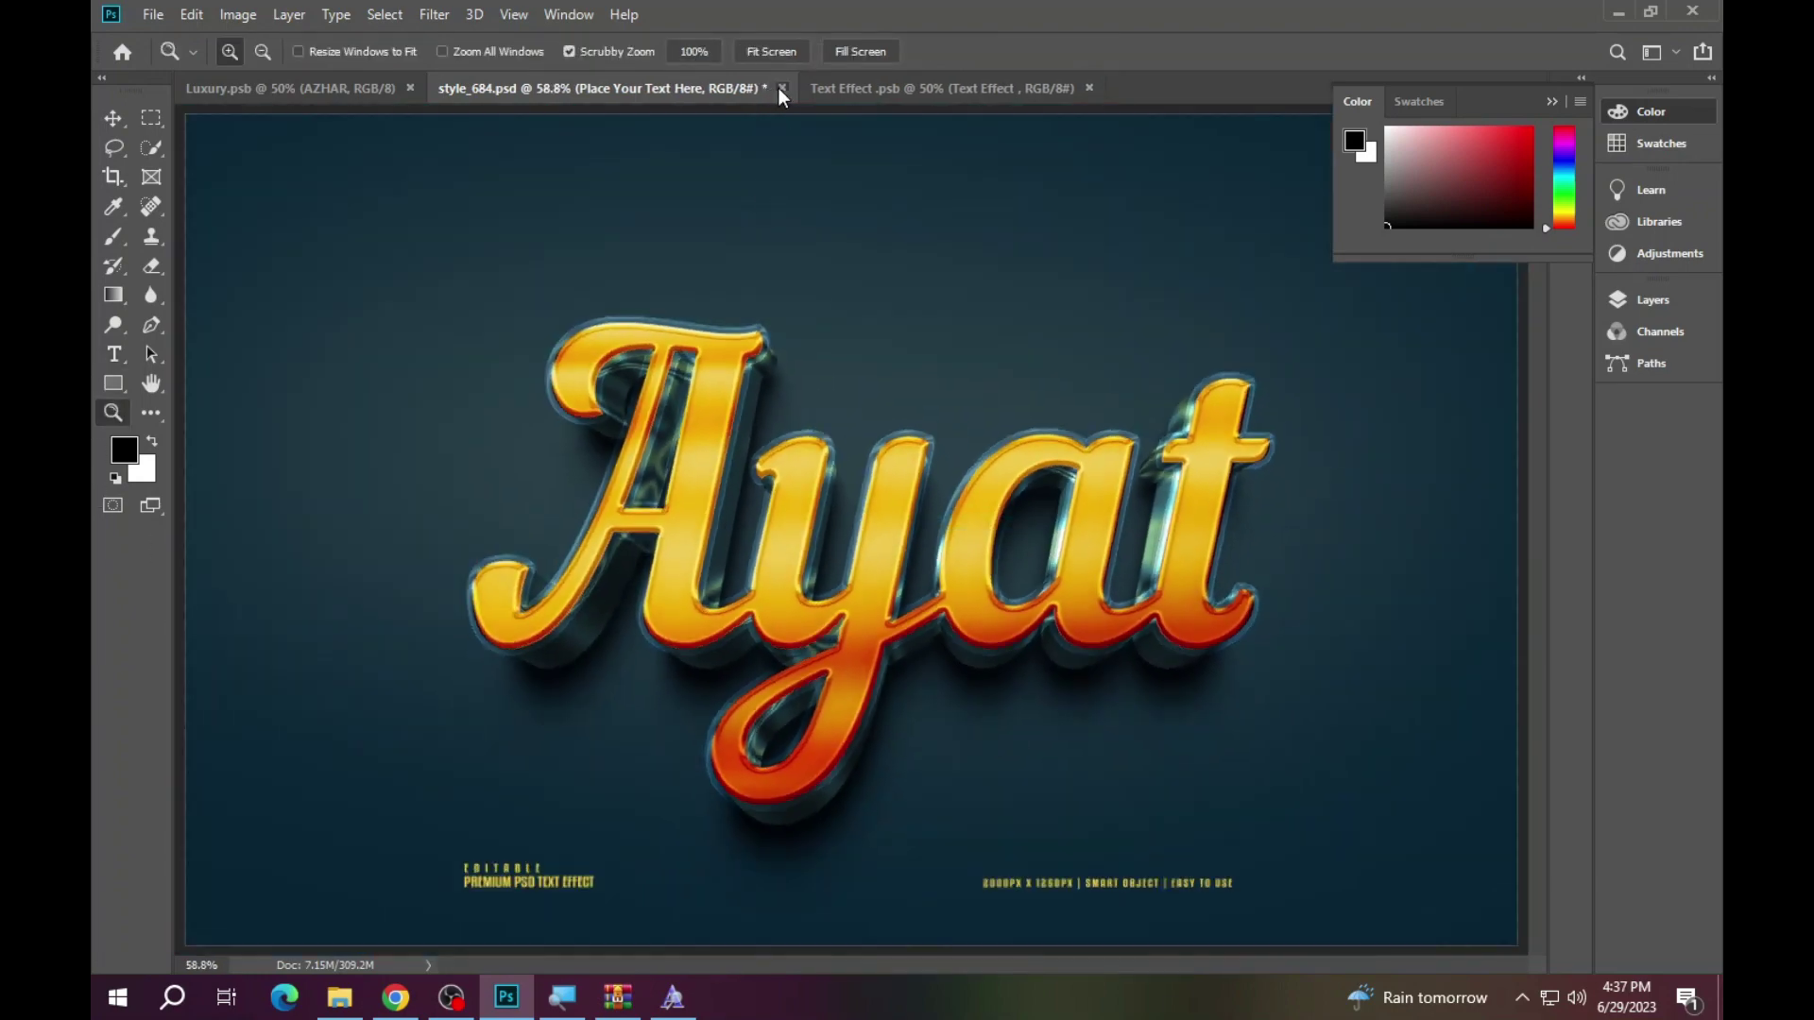
left_click(781, 88)
left_click(888, 377)
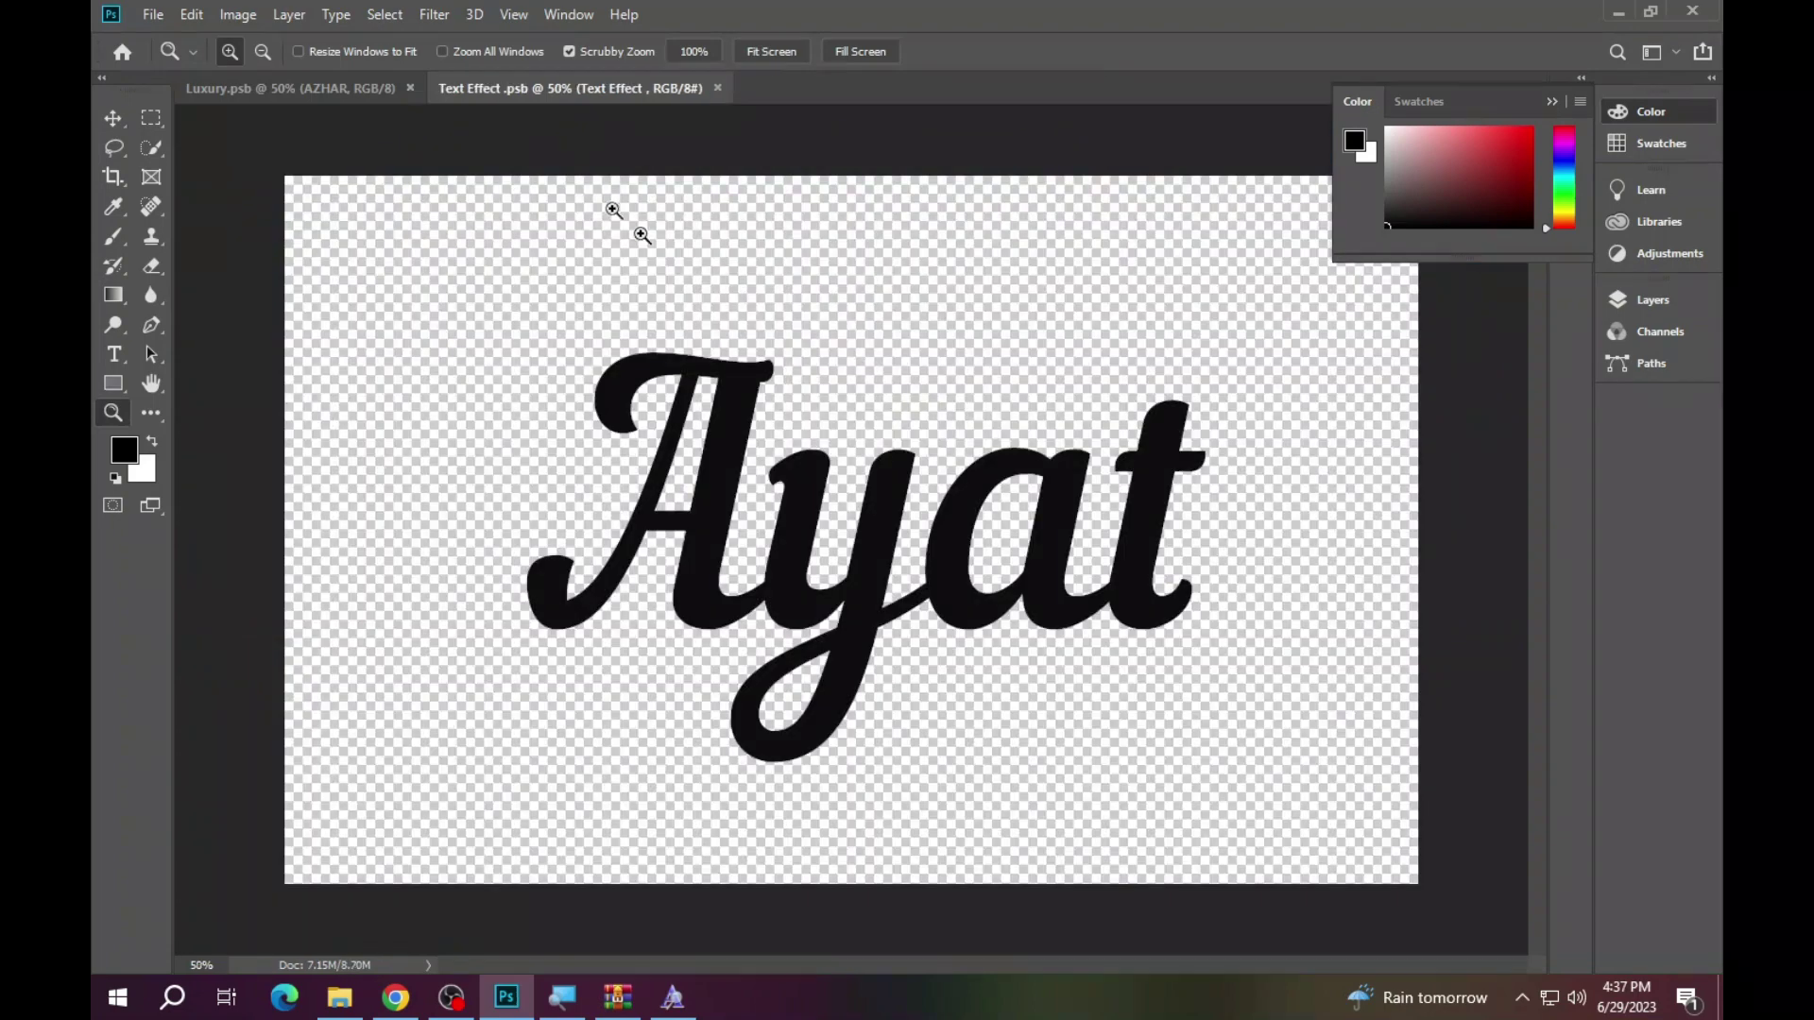
- Close Text Effect and Luxury, then open Sugar 3D editable text effect.psd fitted on screen with layers shown
left_click(718, 87)
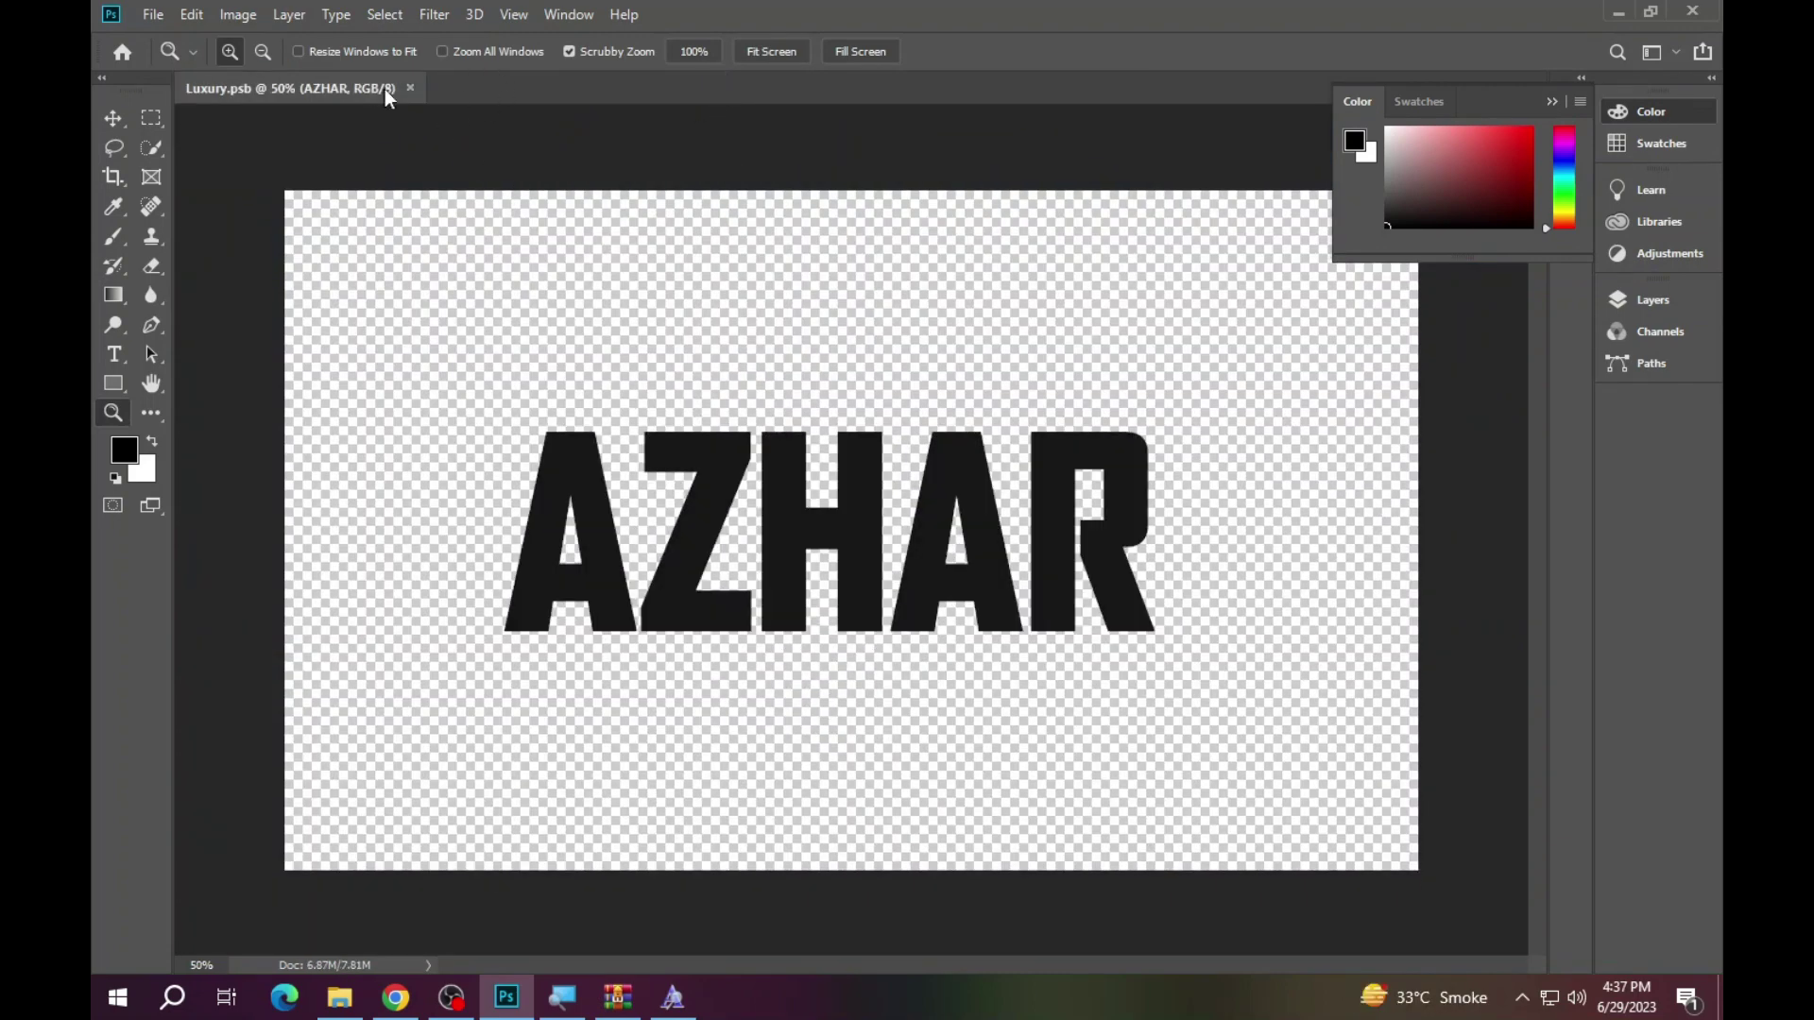
left_click(411, 88)
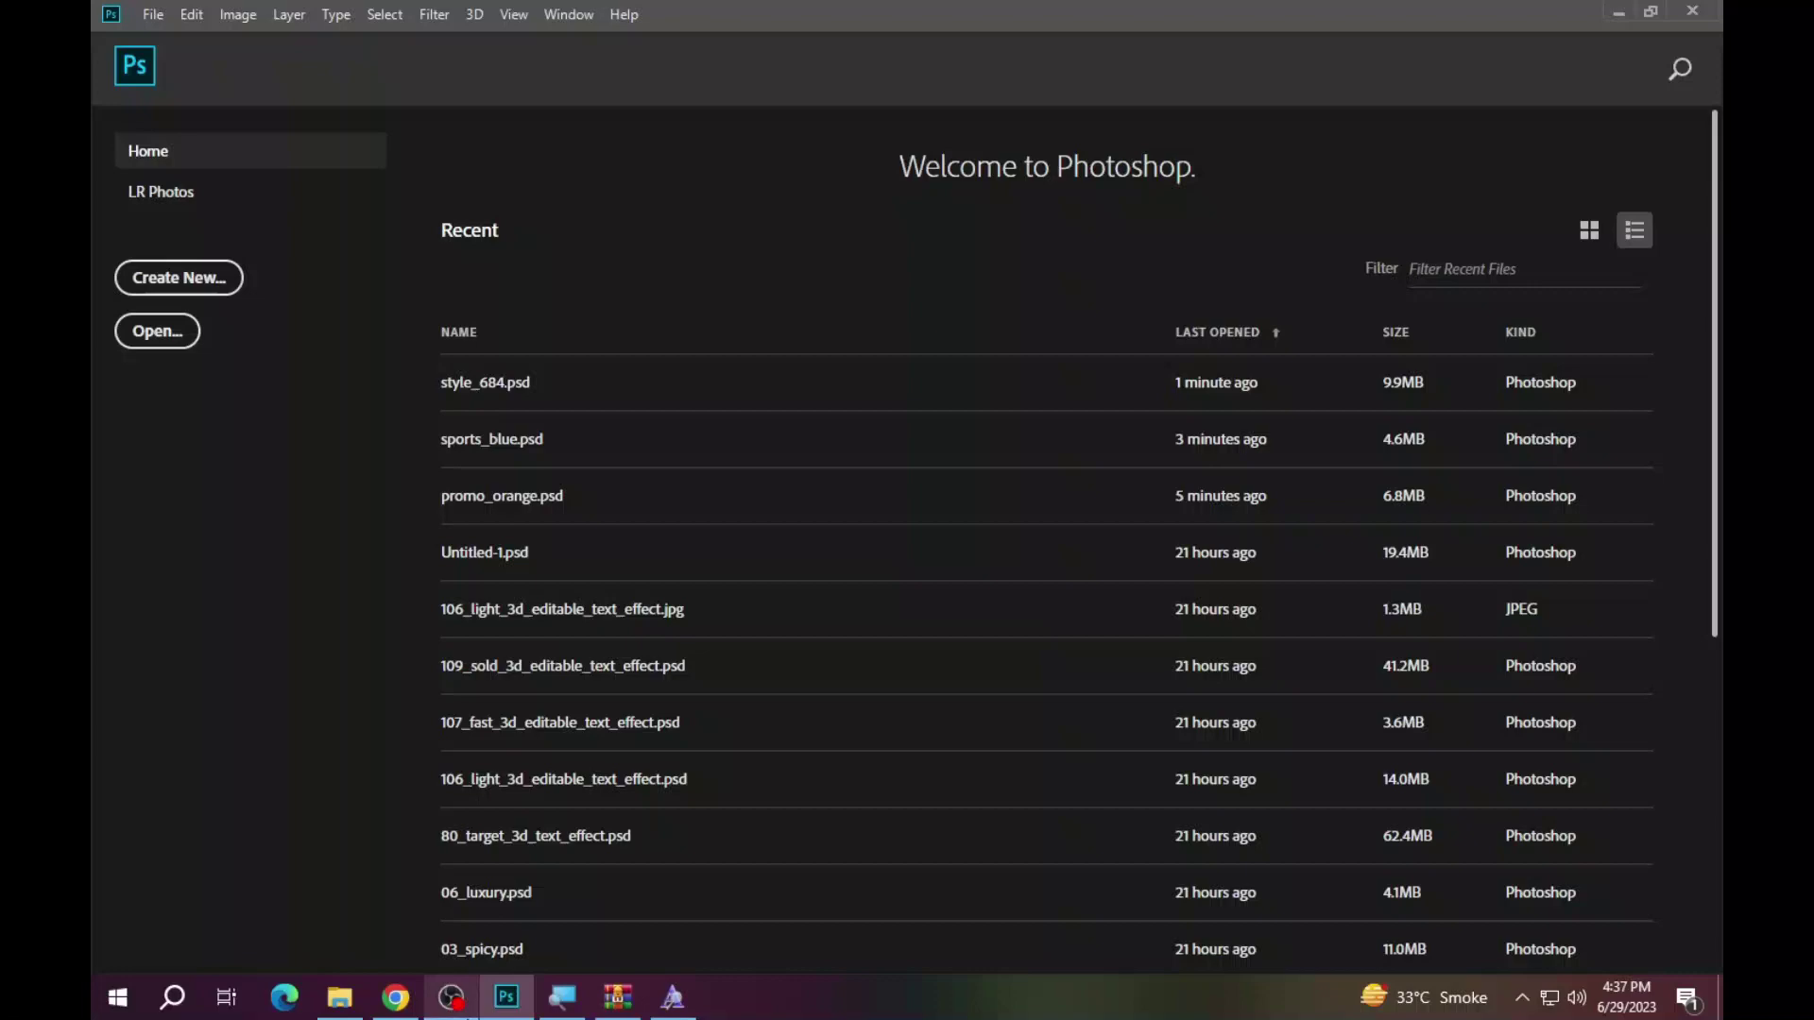
left_click(341, 998)
double_click(1663, 242)
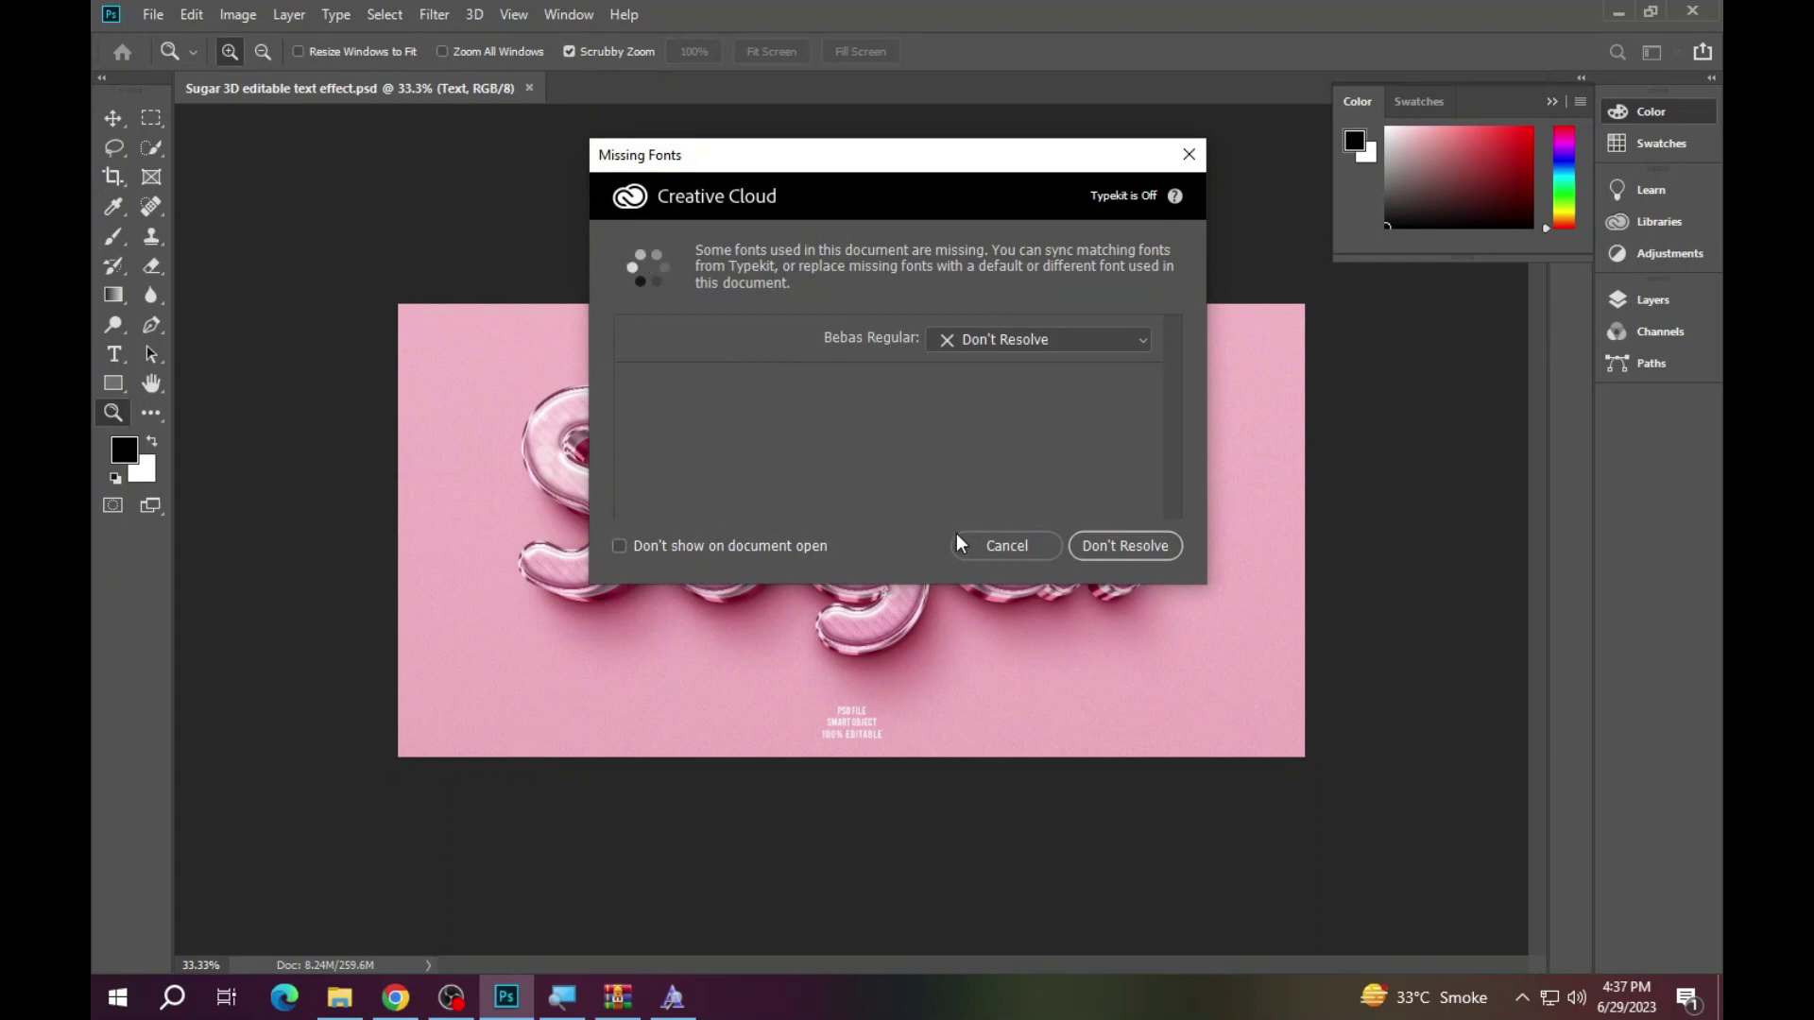
left_click(1011, 542)
right_click(711, 456)
left_click(752, 463)
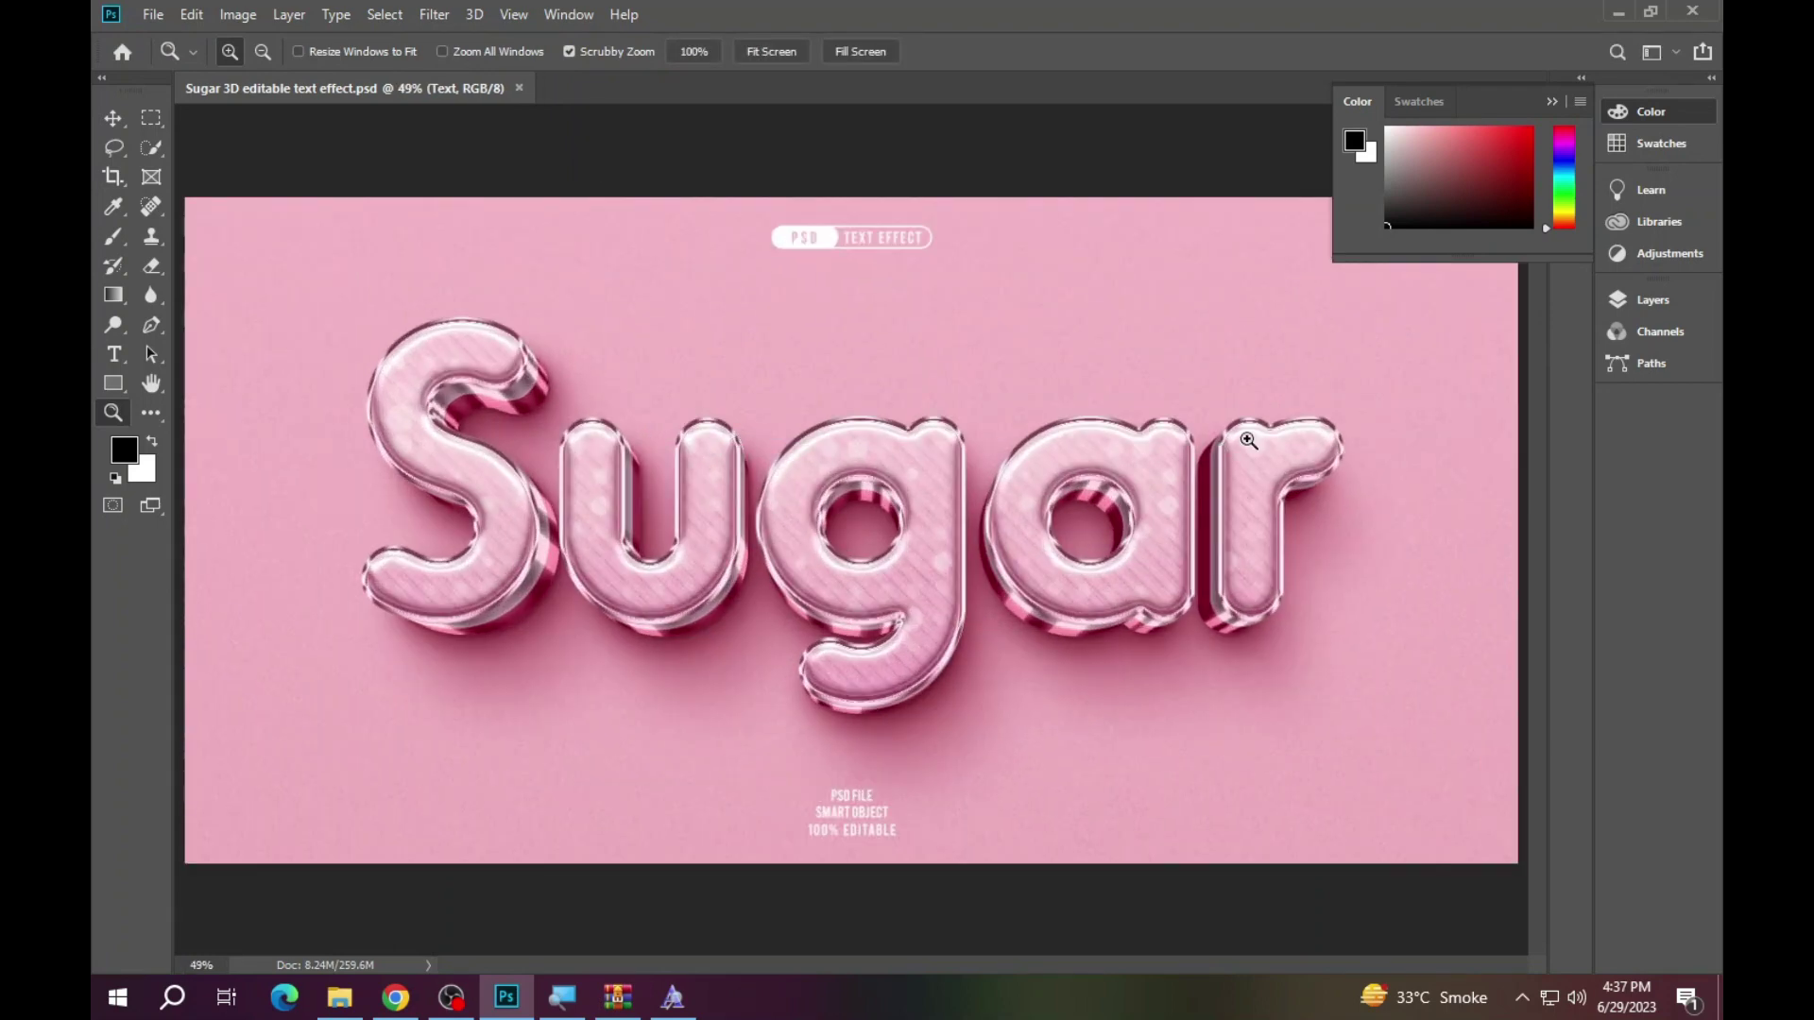
left_click(1656, 298)
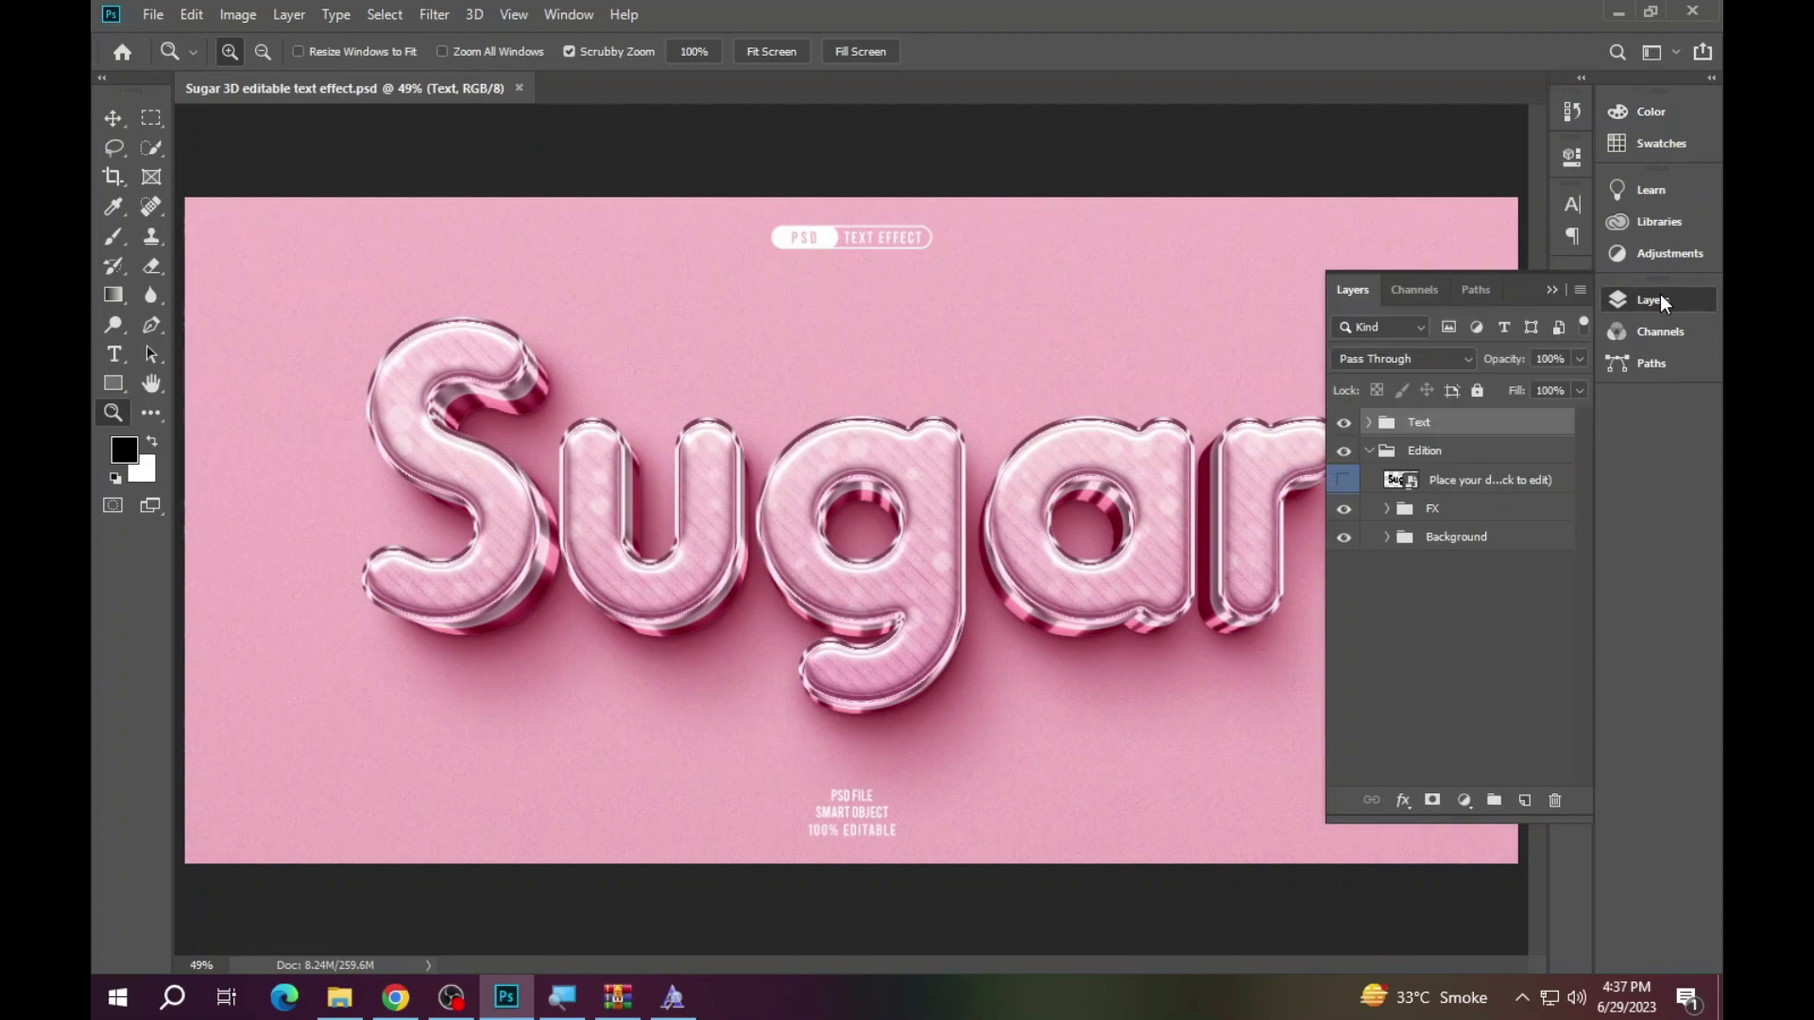
- Open the Sugar smart object's text and retype it as 'Talha'
double_click(1413, 483)
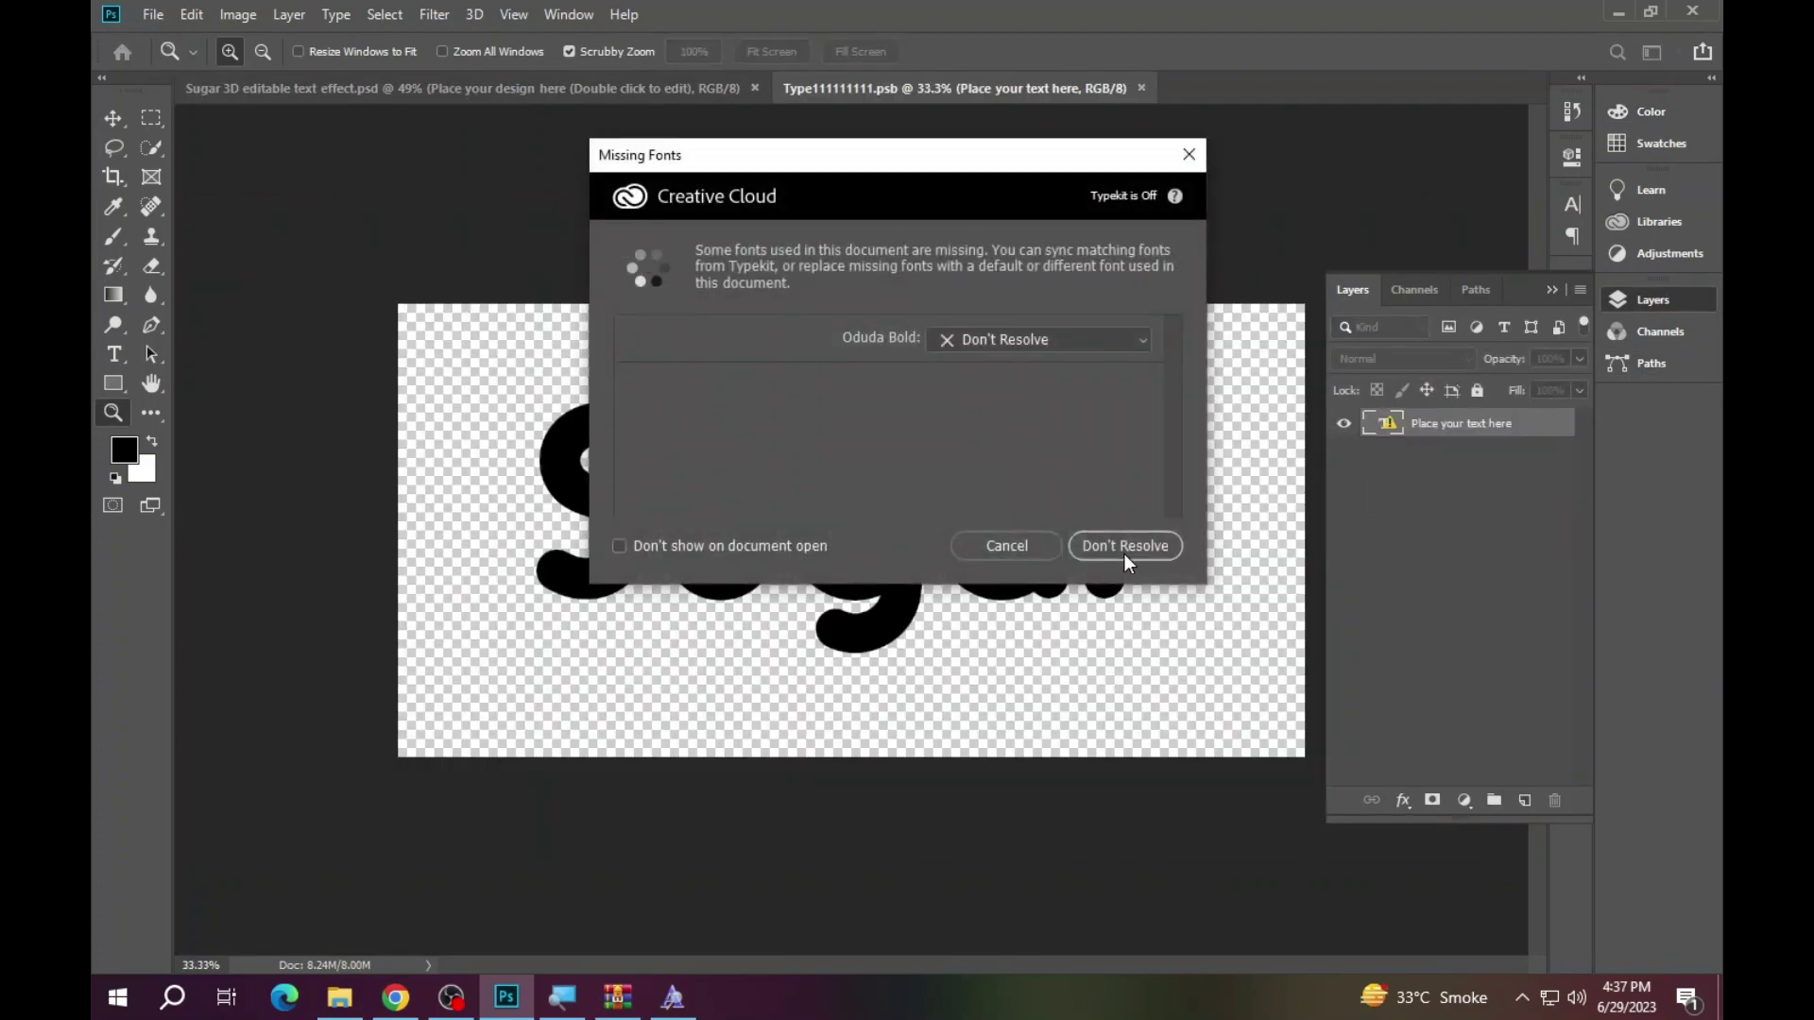
left_click(1032, 549)
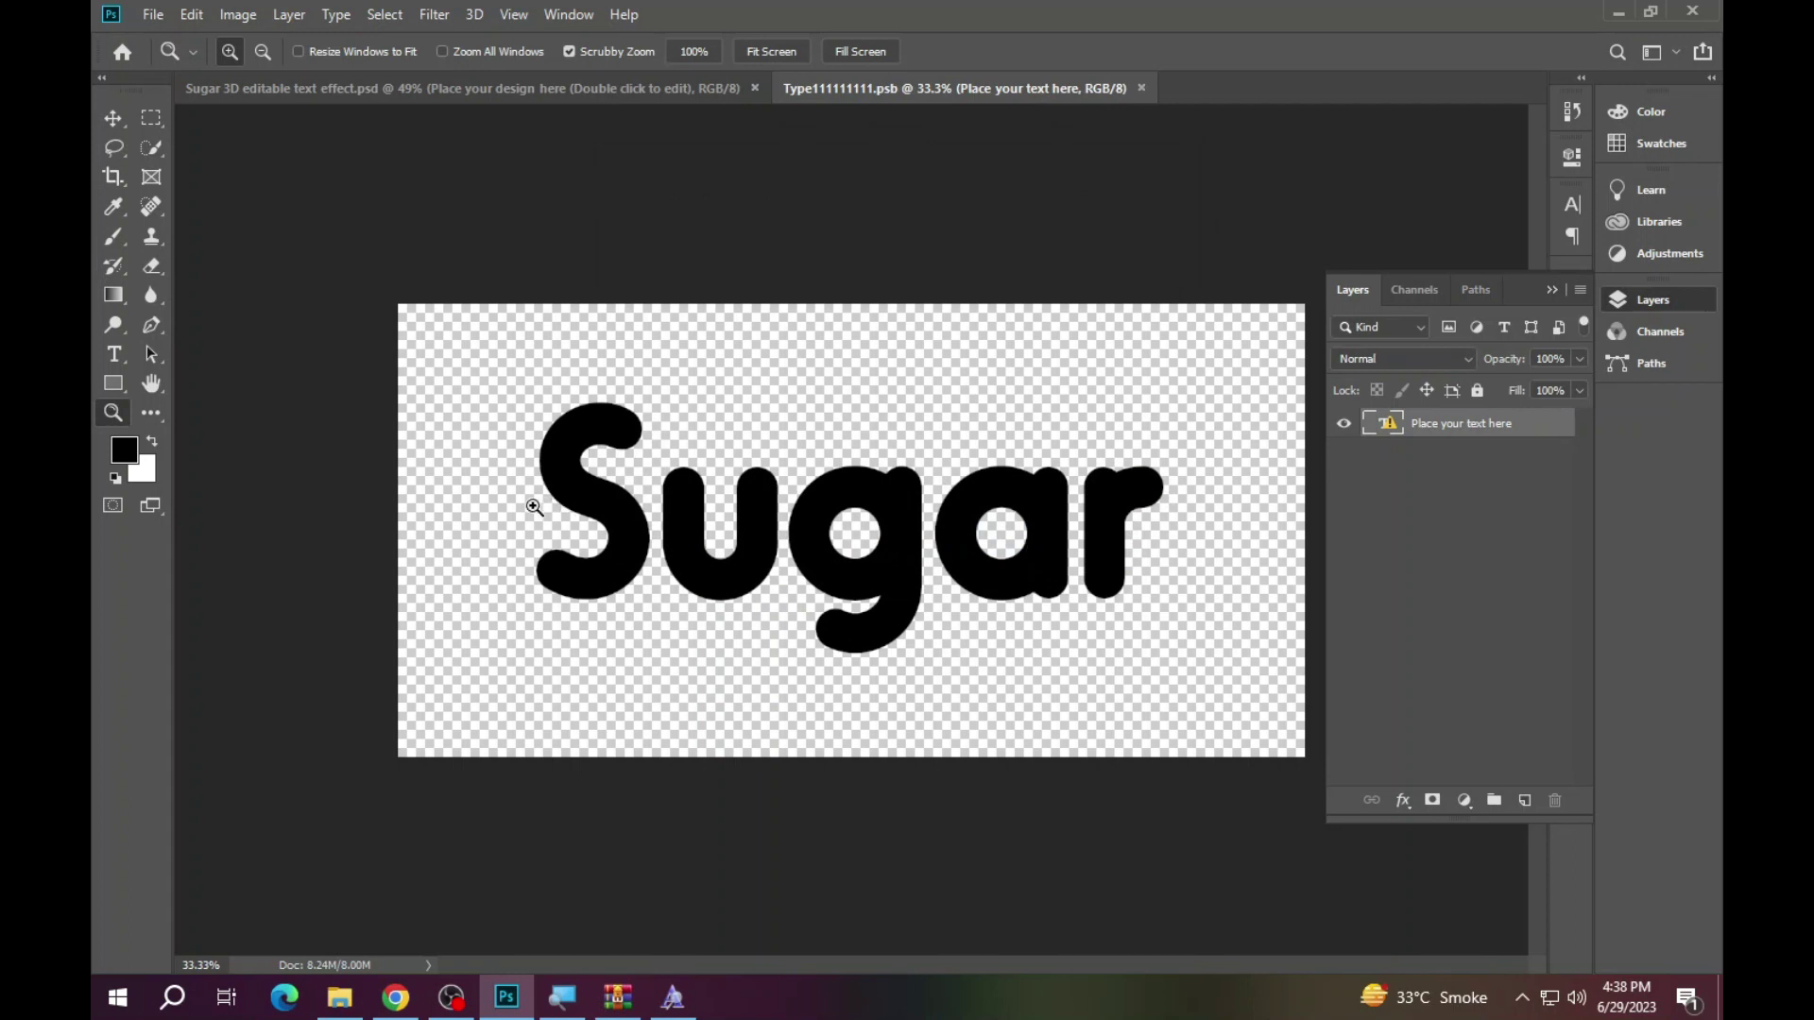
left_click(113, 354)
left_click(805, 481)
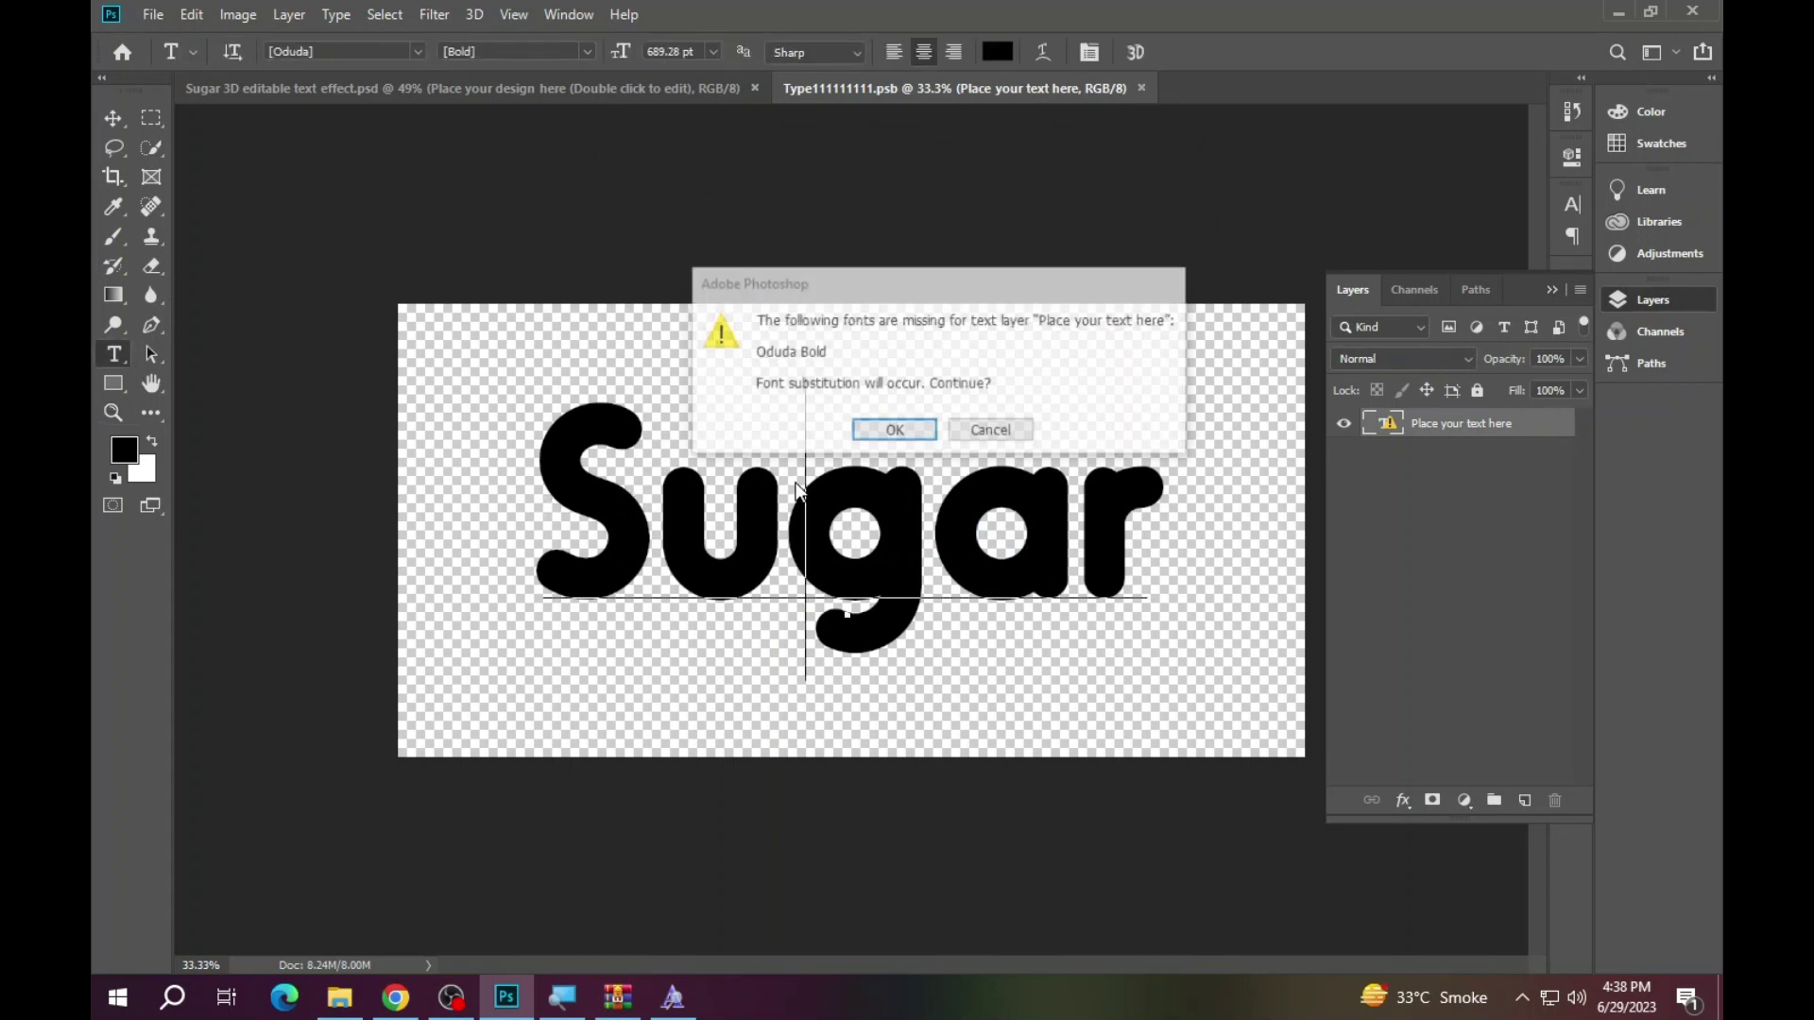
left_click(864, 434)
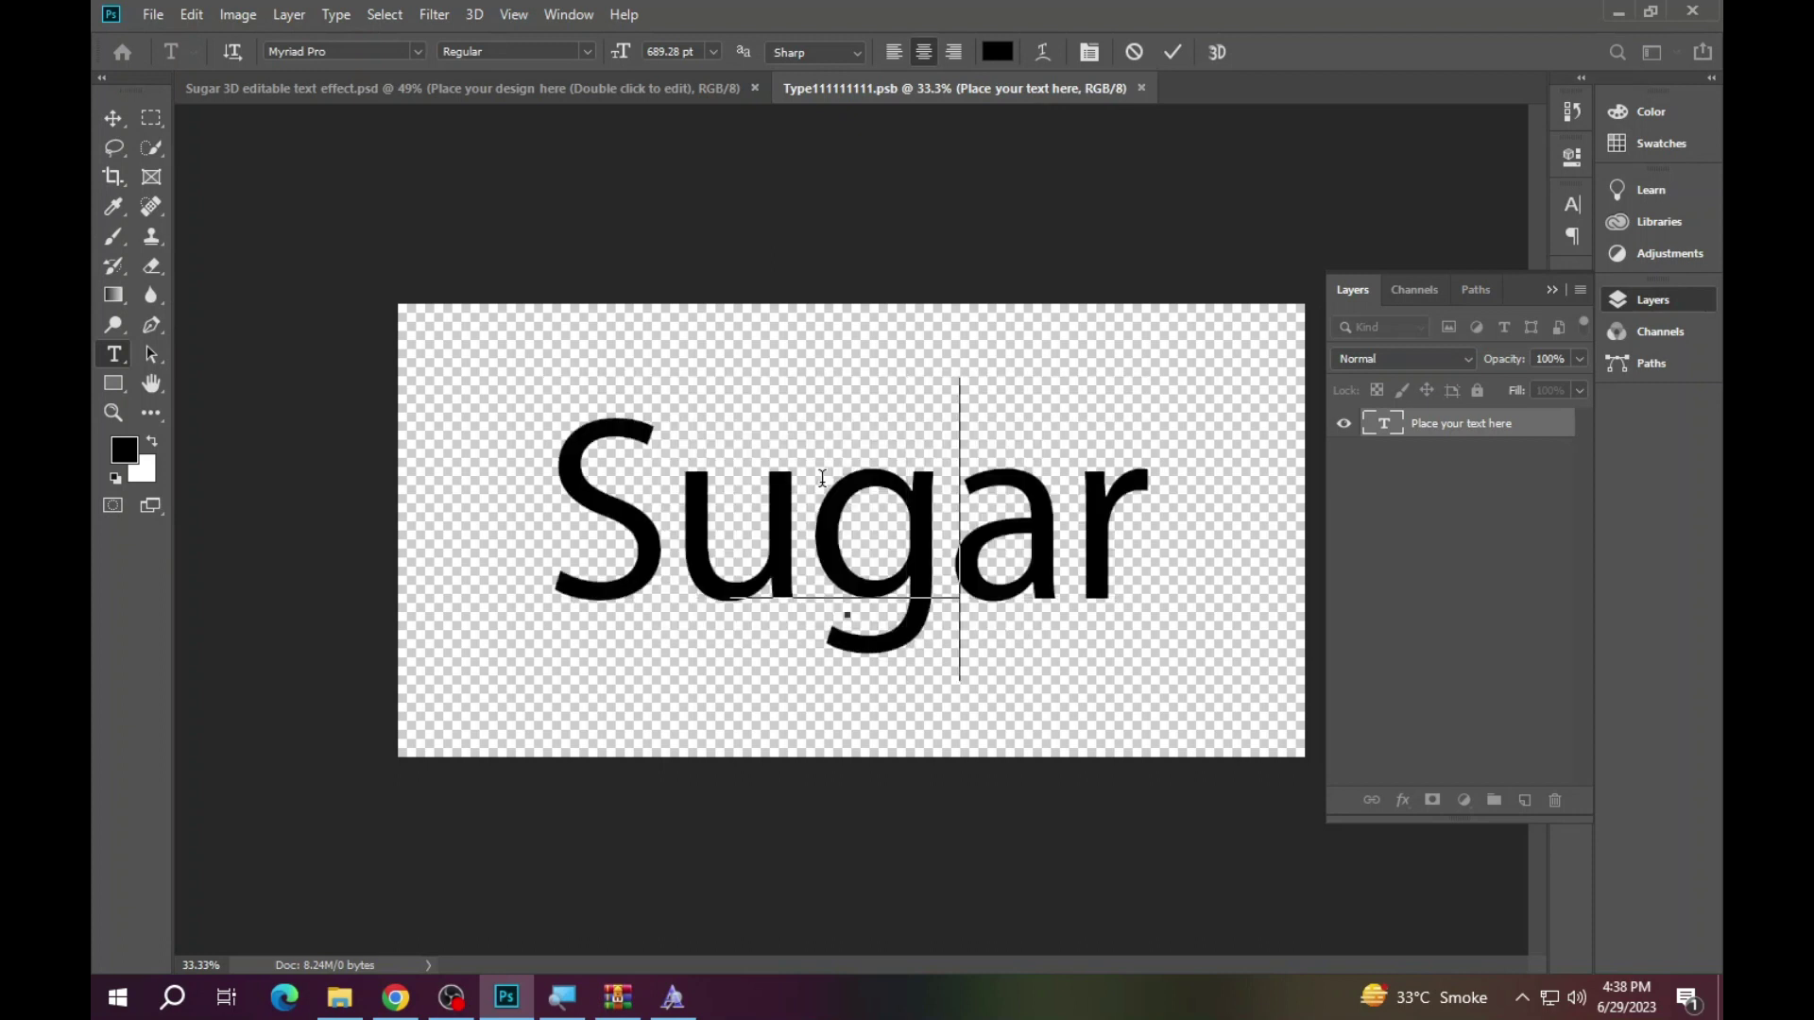
type("Talha")
- Change the Talha text's font to Nix
key("ctrl+a")
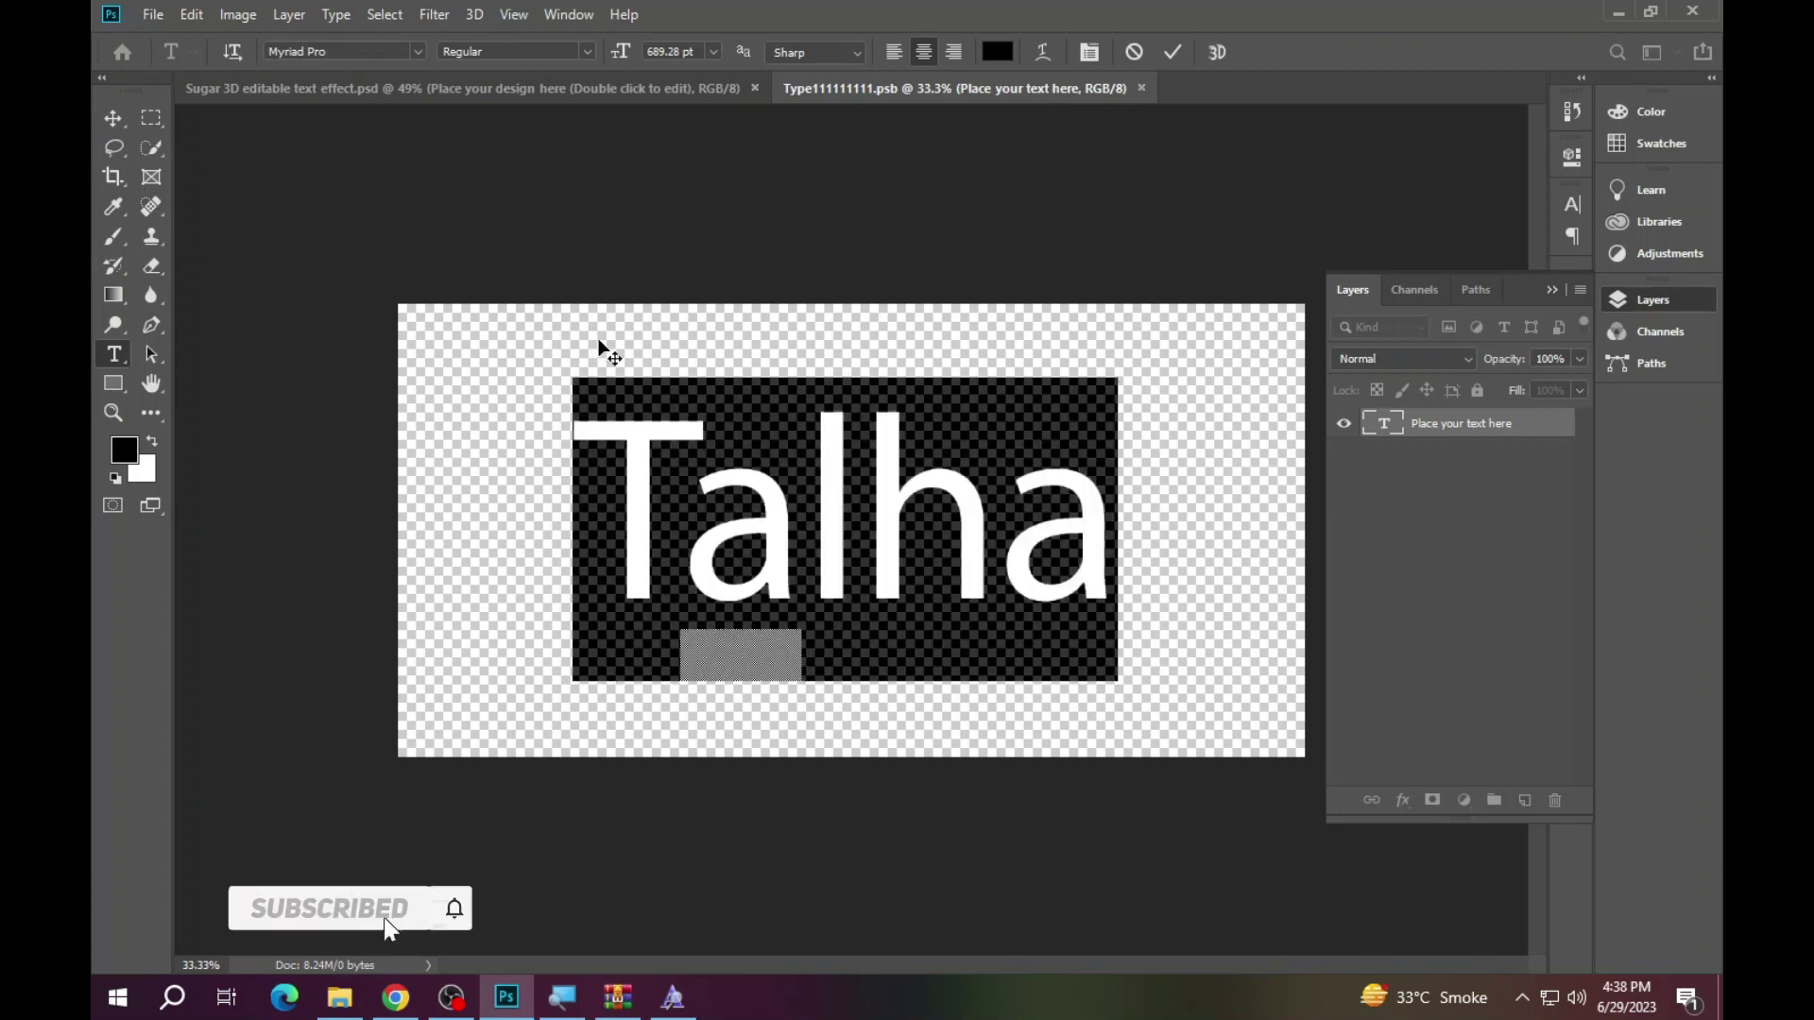
left_click(333, 55)
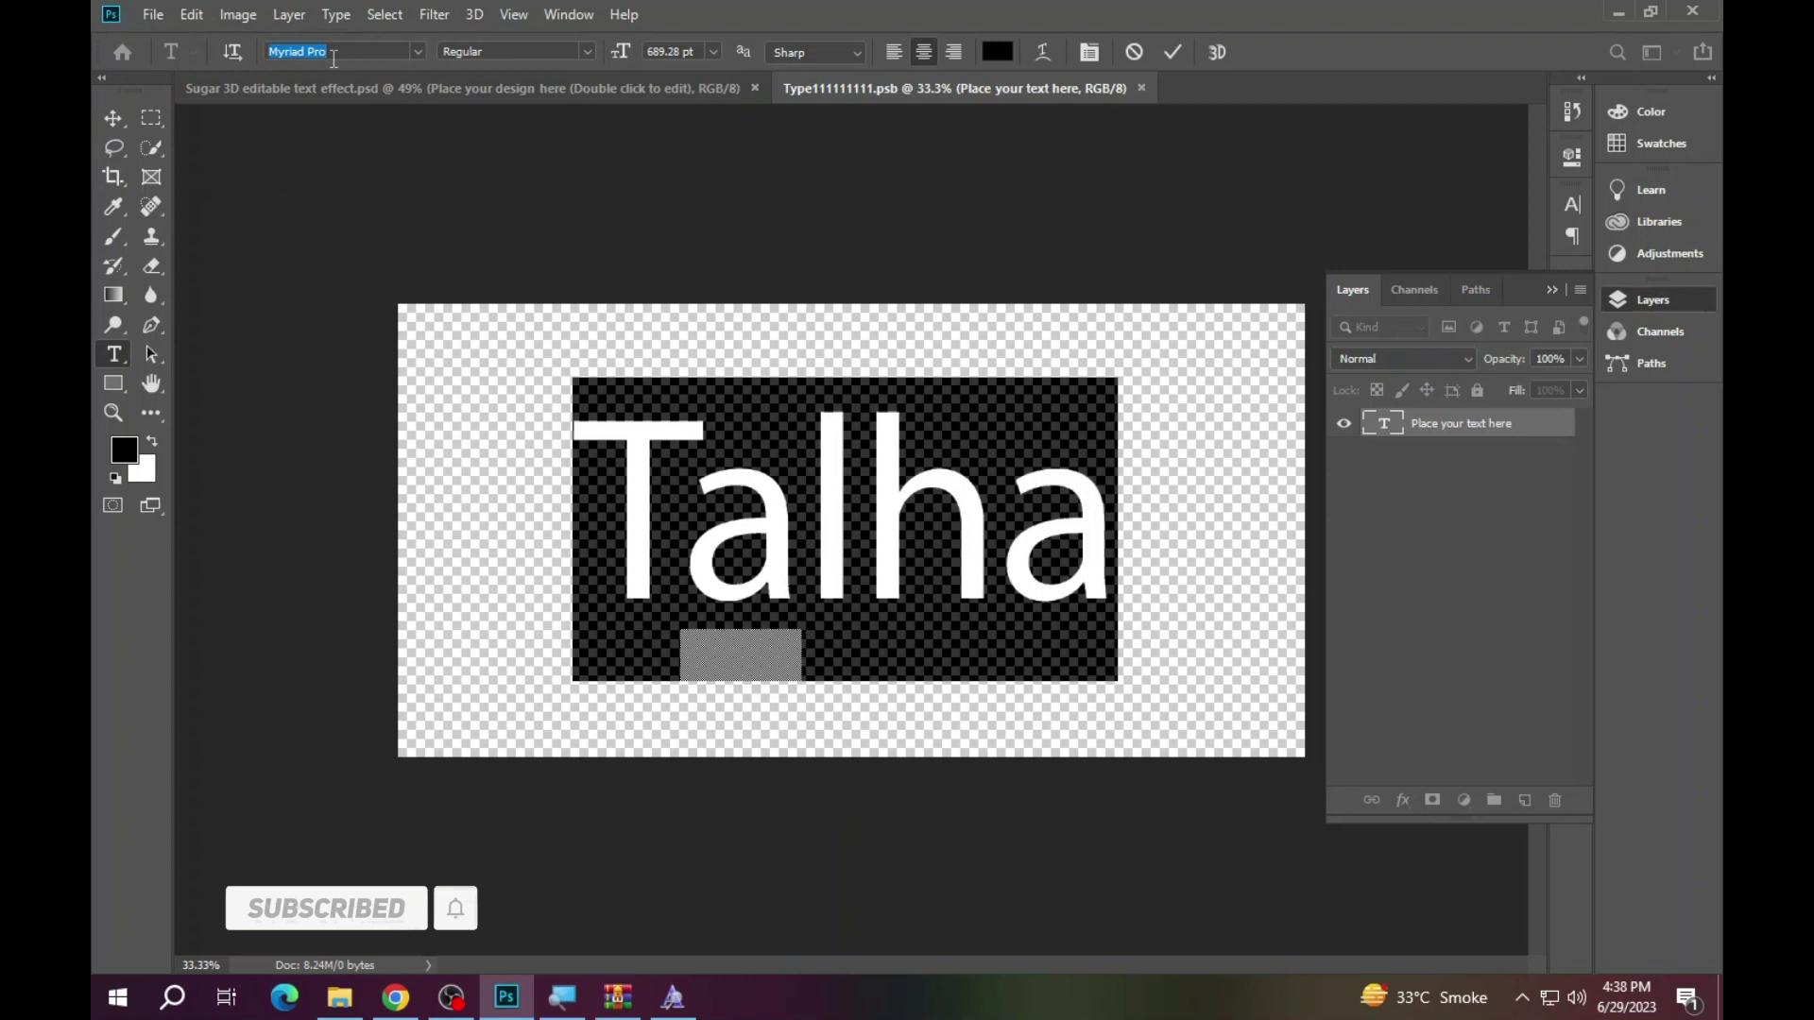
key("Down")
key("Down")
key("Down")
key("Down")
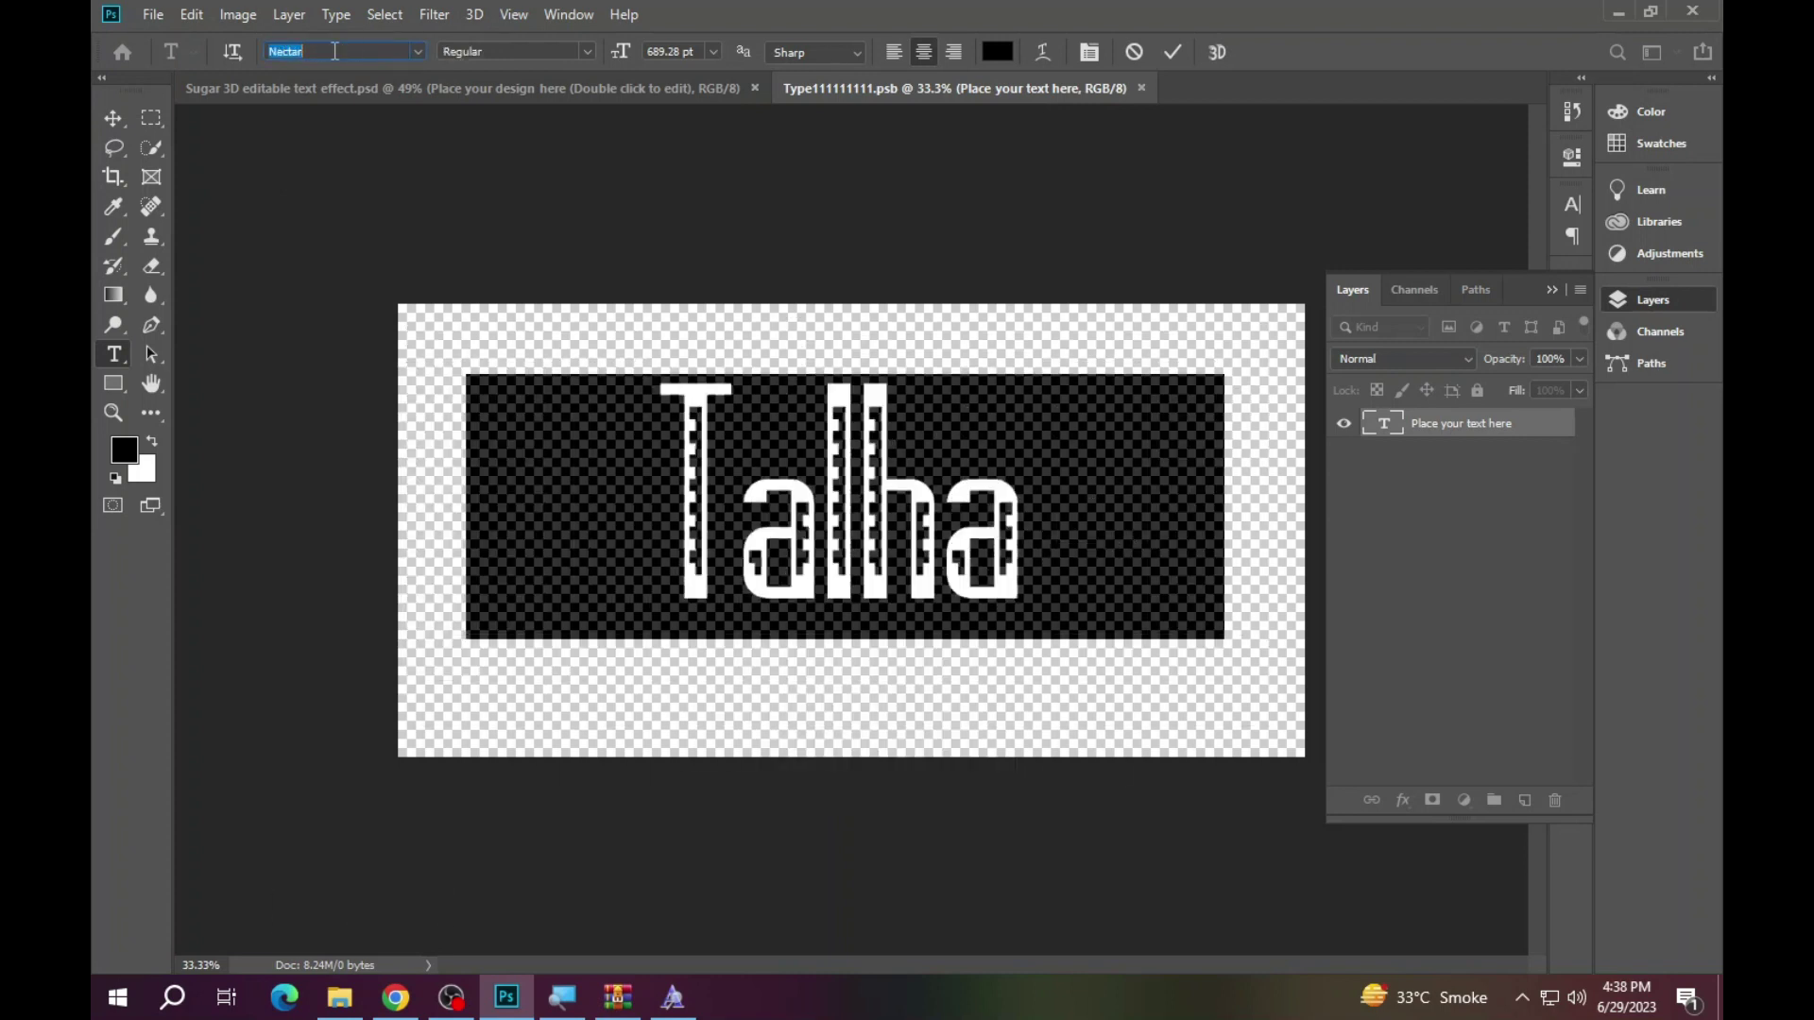
key("Down")
key("Down")
key("Down")
key("Down")
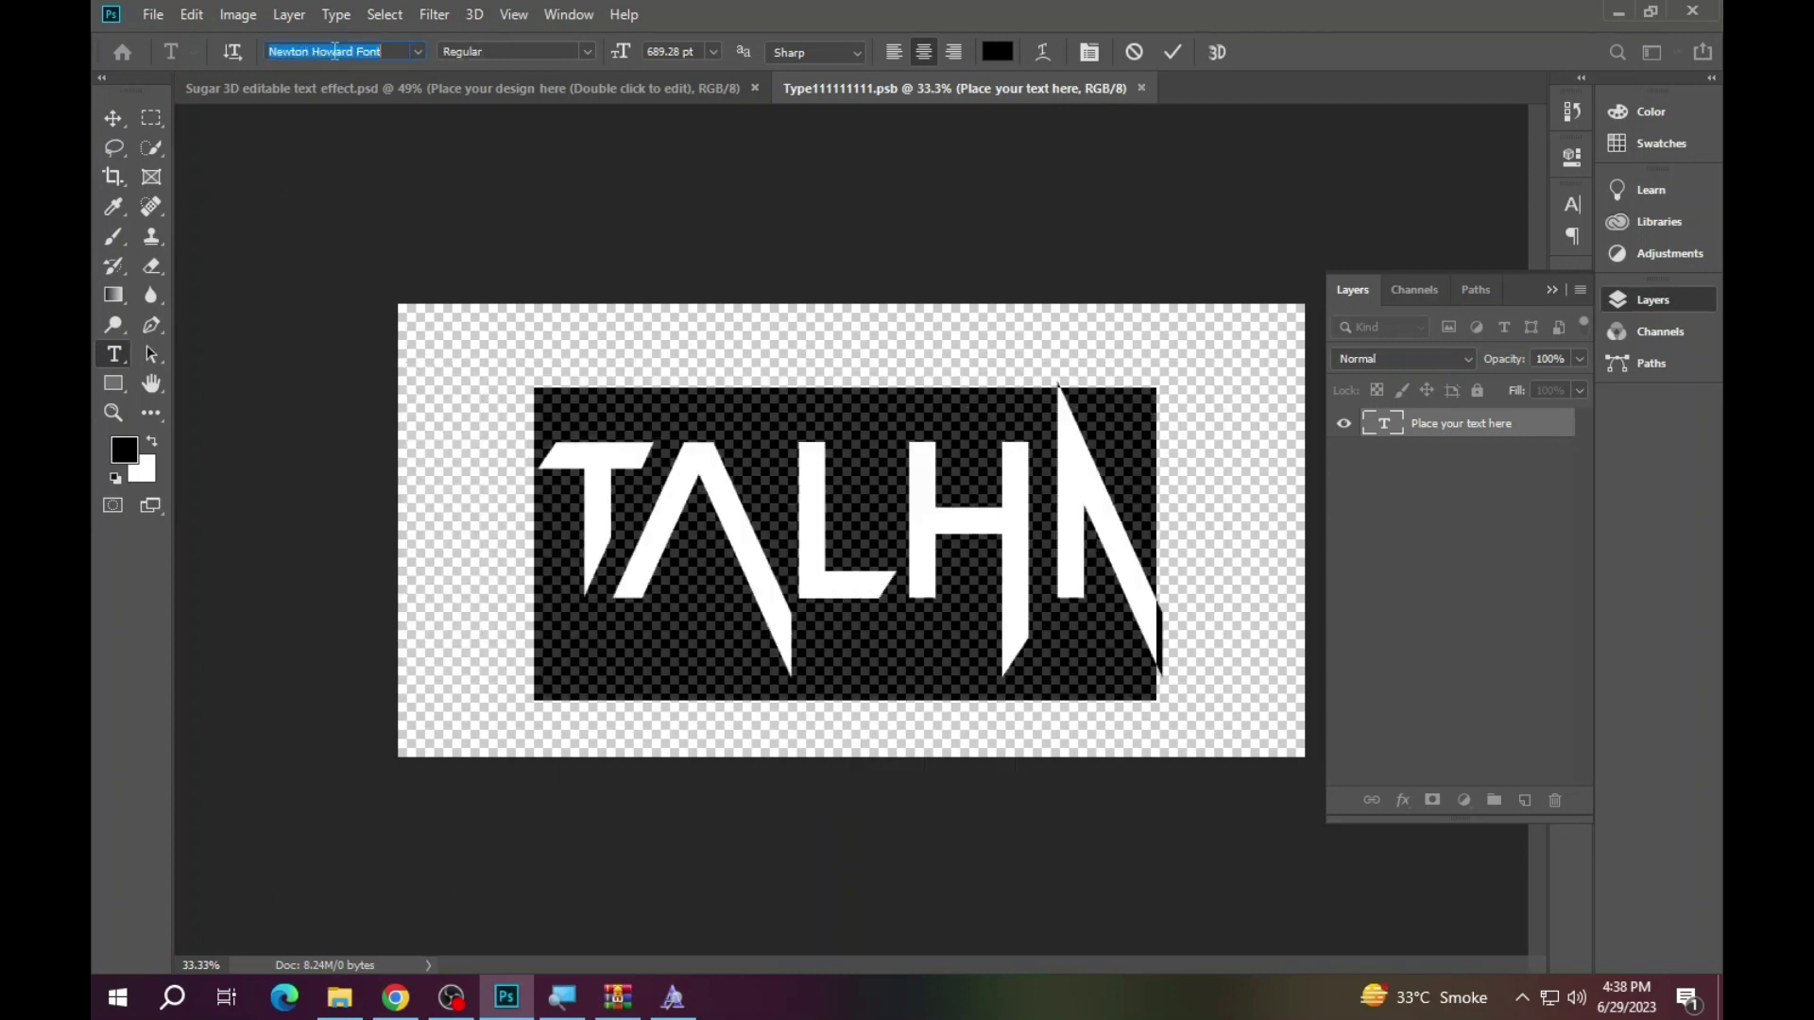
key("Down")
key("Down")
key("Down")
key("Down")
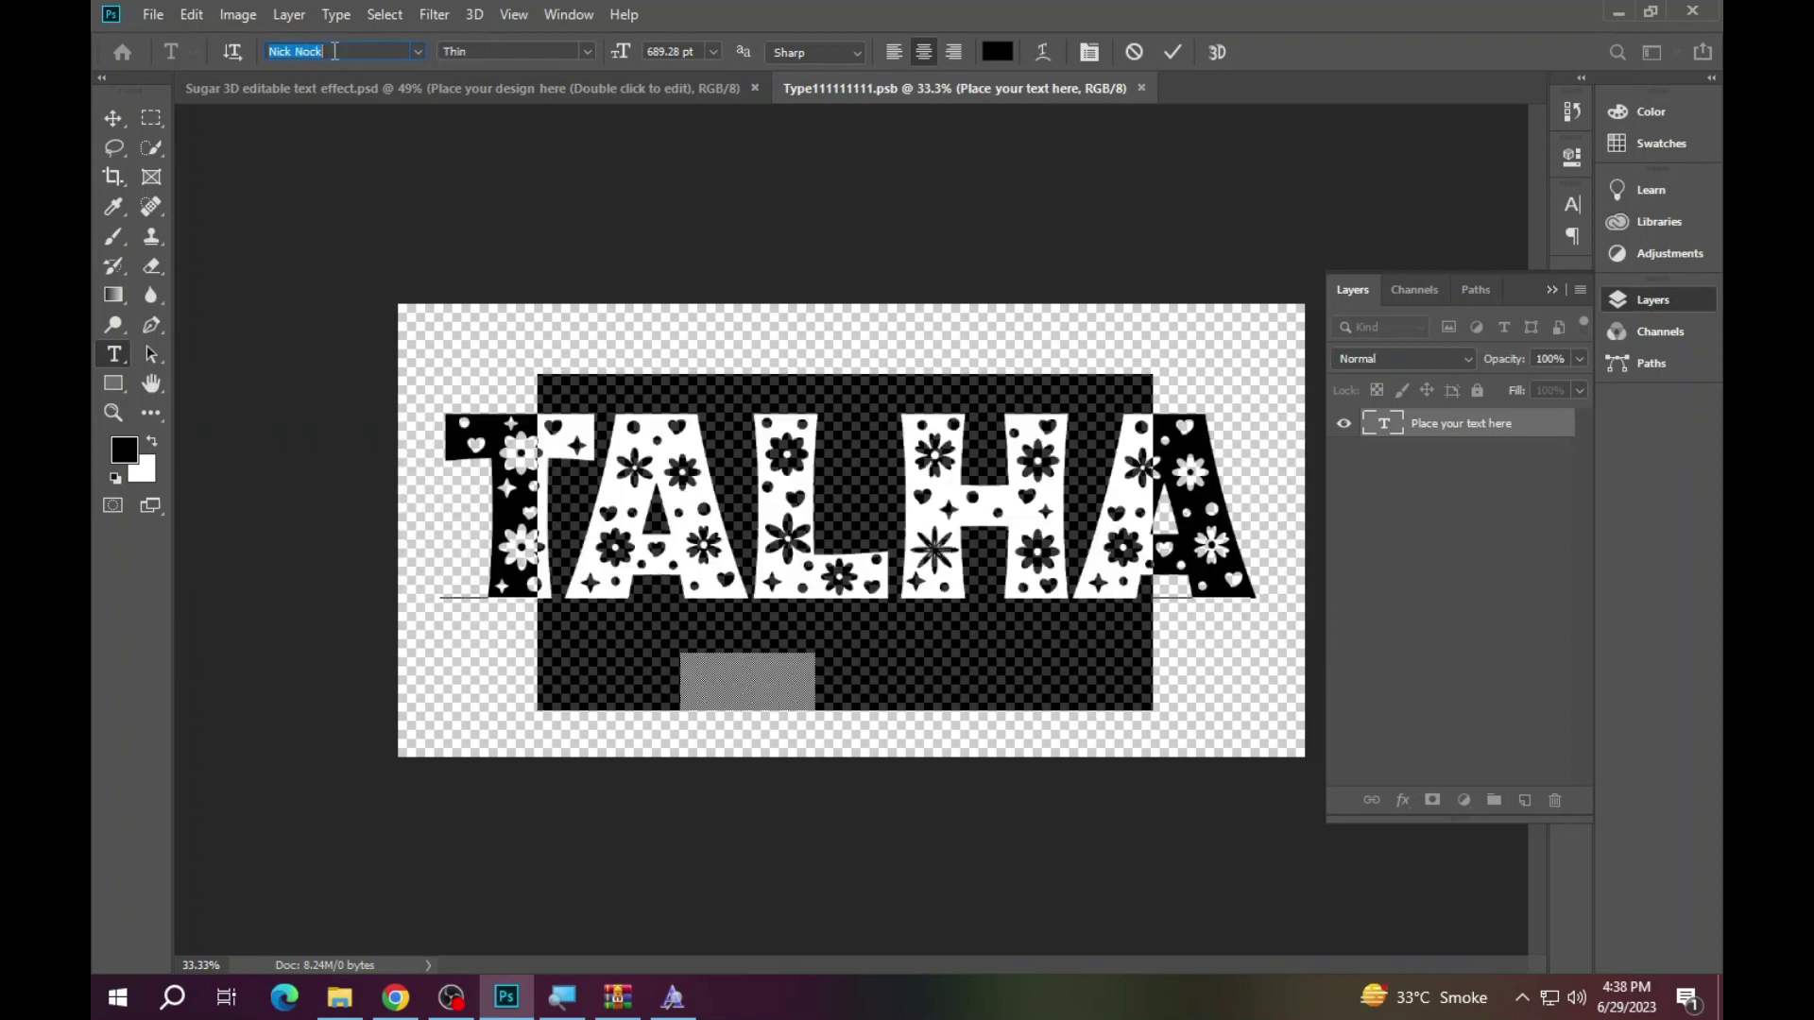
key("Down")
key("Down")
key("Down")
key("Down")
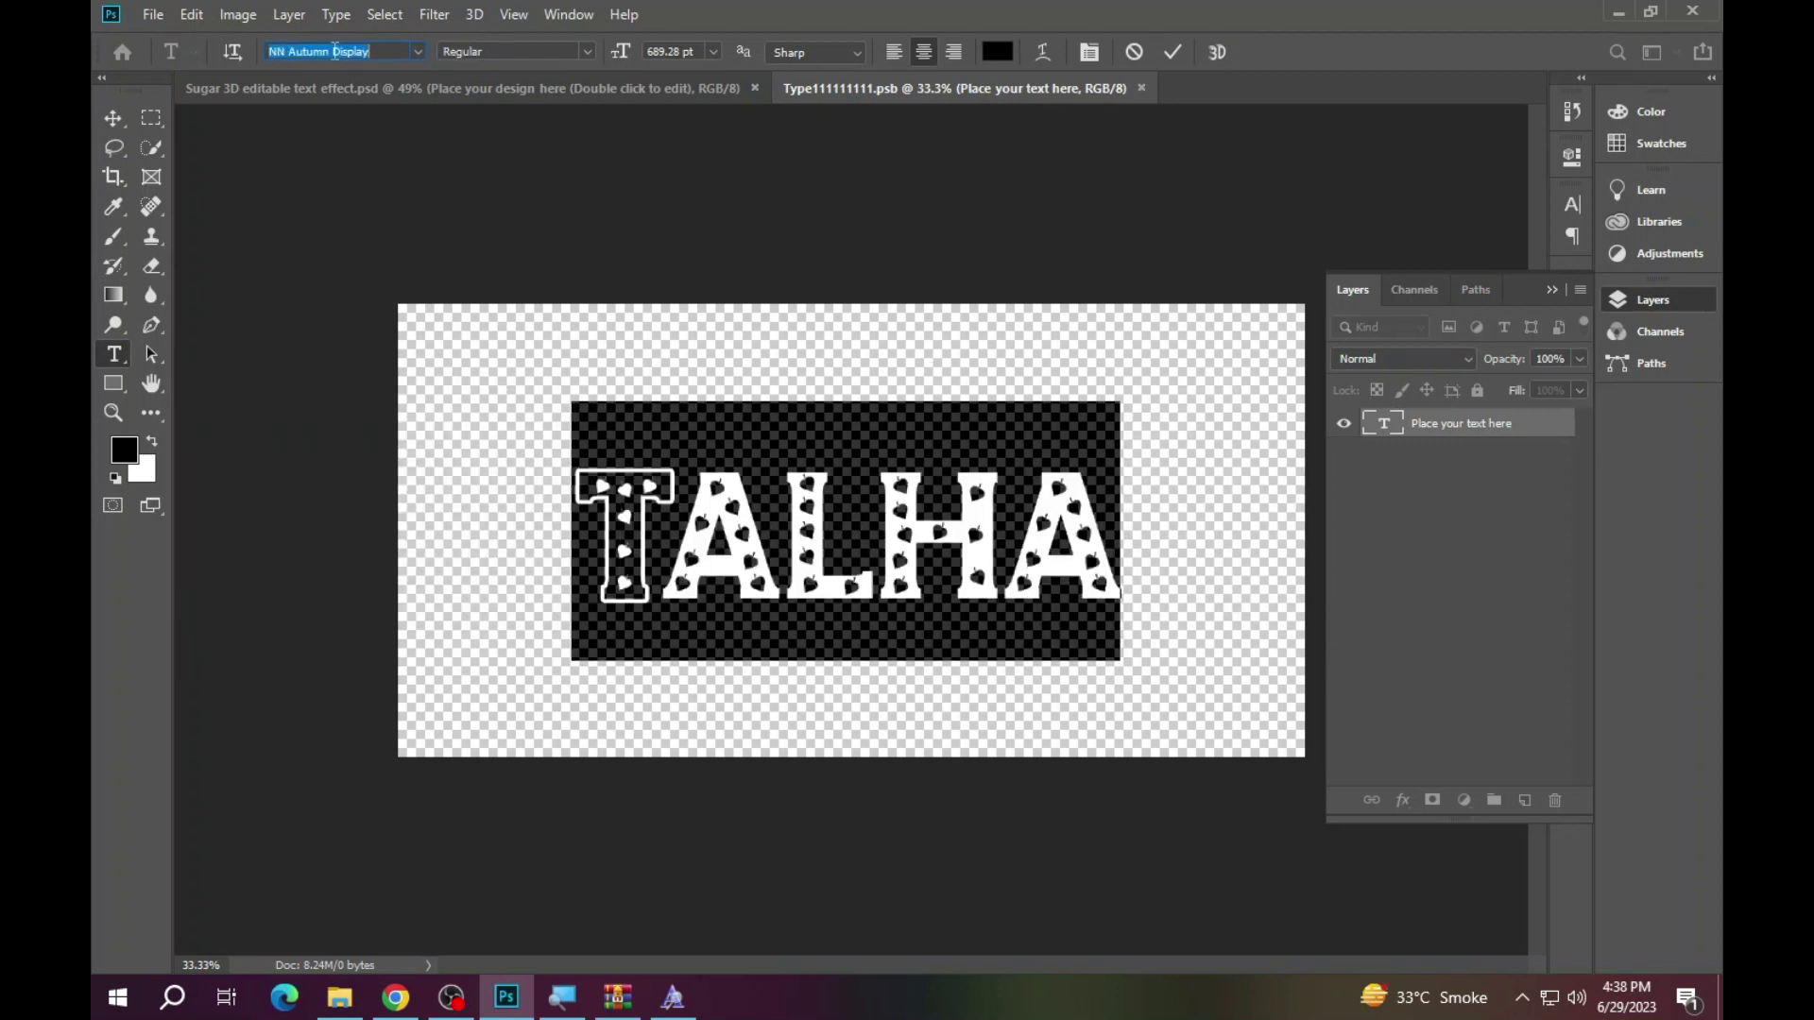
key("Down")
key("Down")
key("Down")
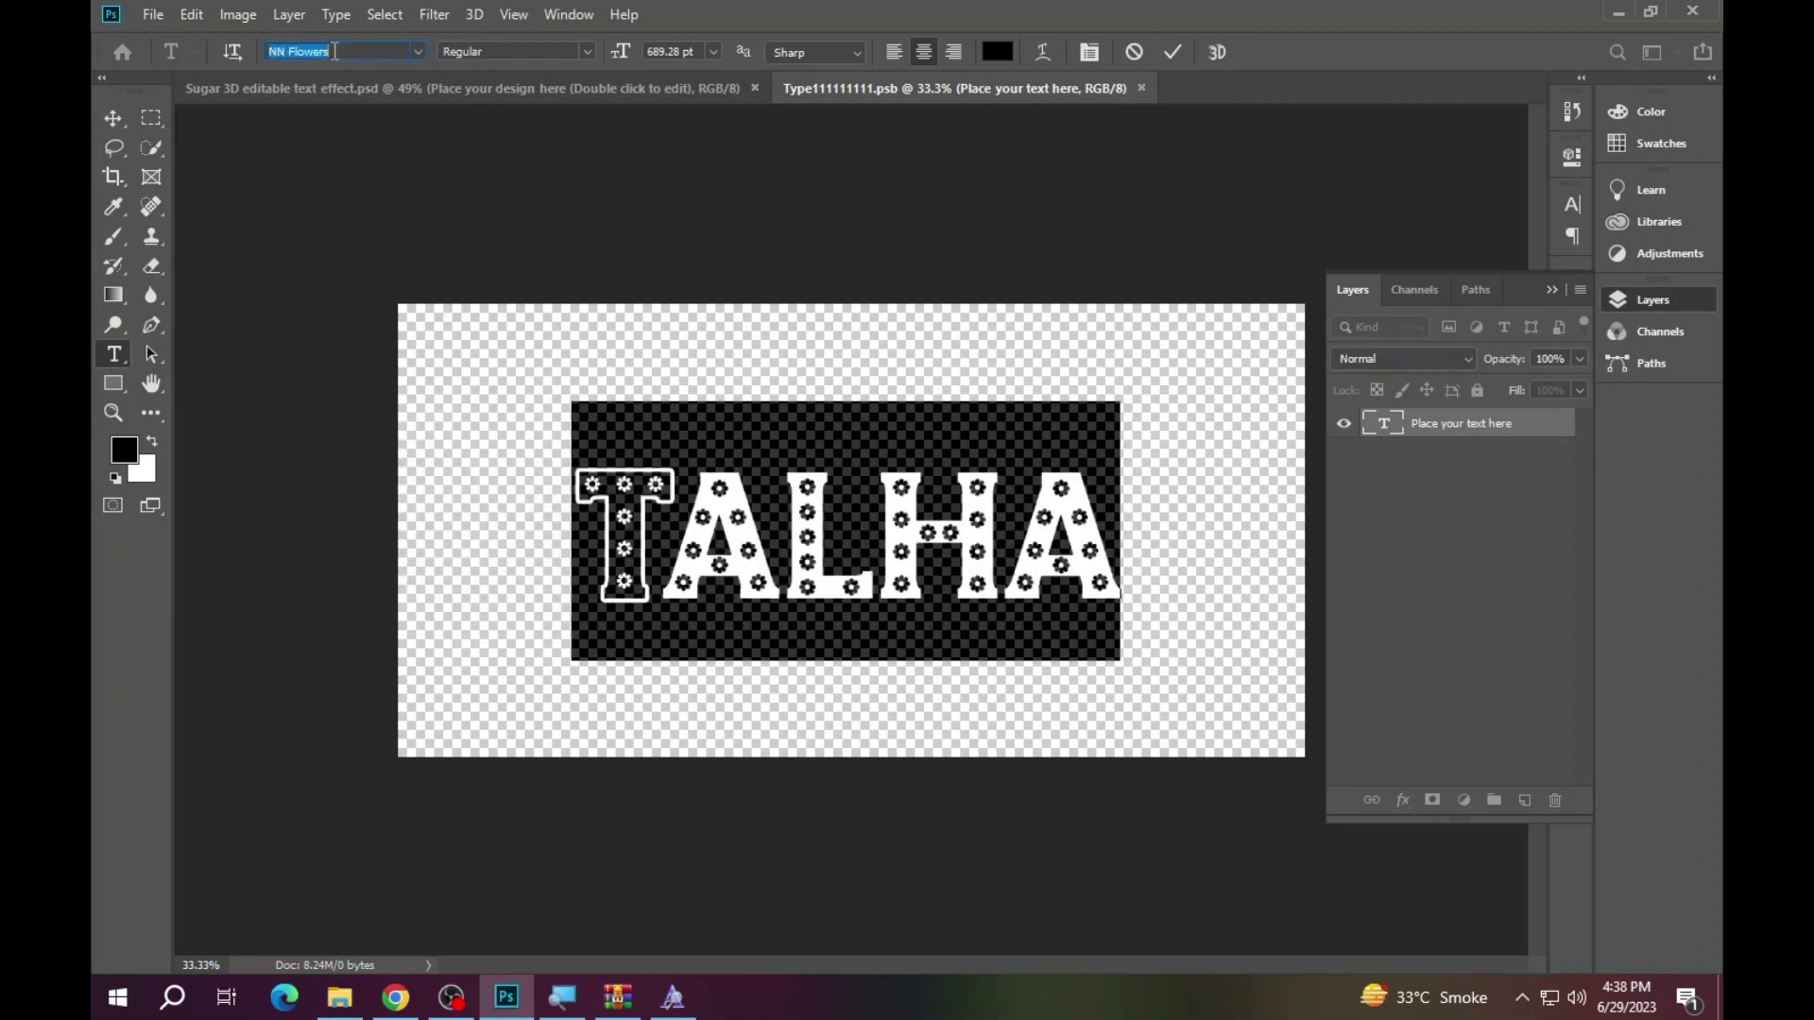
key("Down")
key("Down")
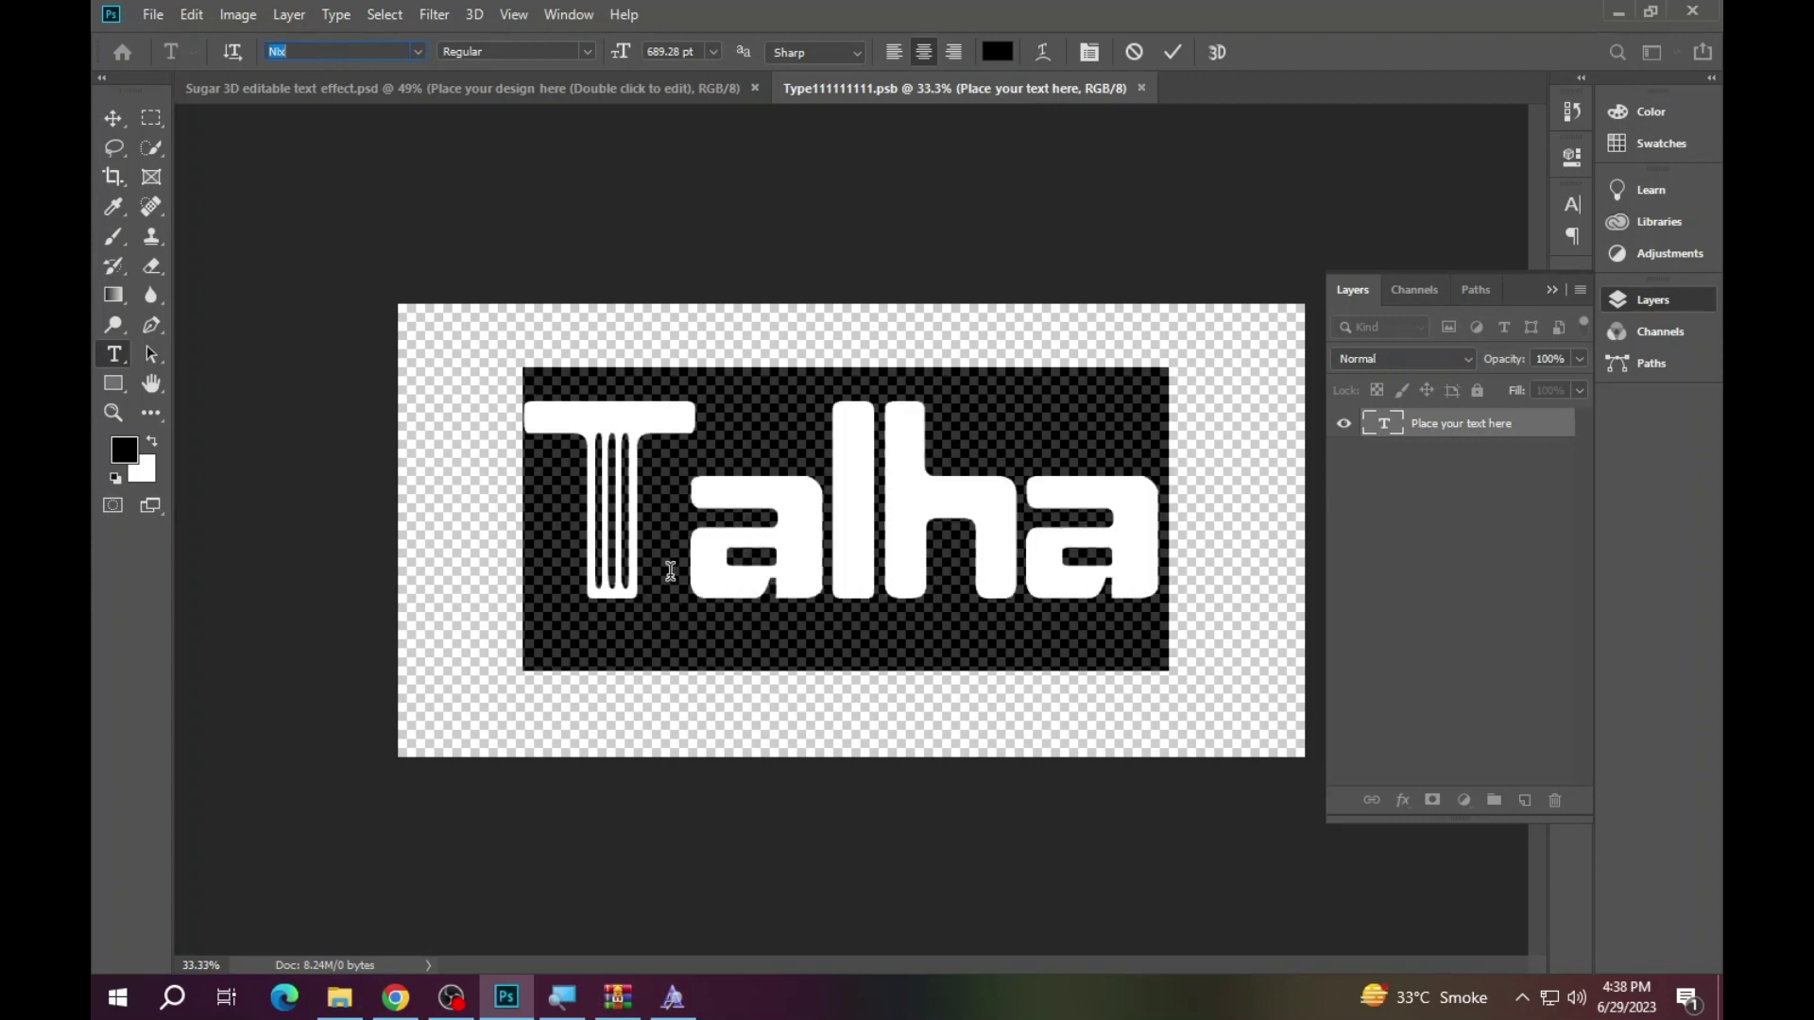
- Make the first letter lowercase to read 'talha', commit, and move it toward centre
left_click_drag(674, 576, 539, 541)
type("t")
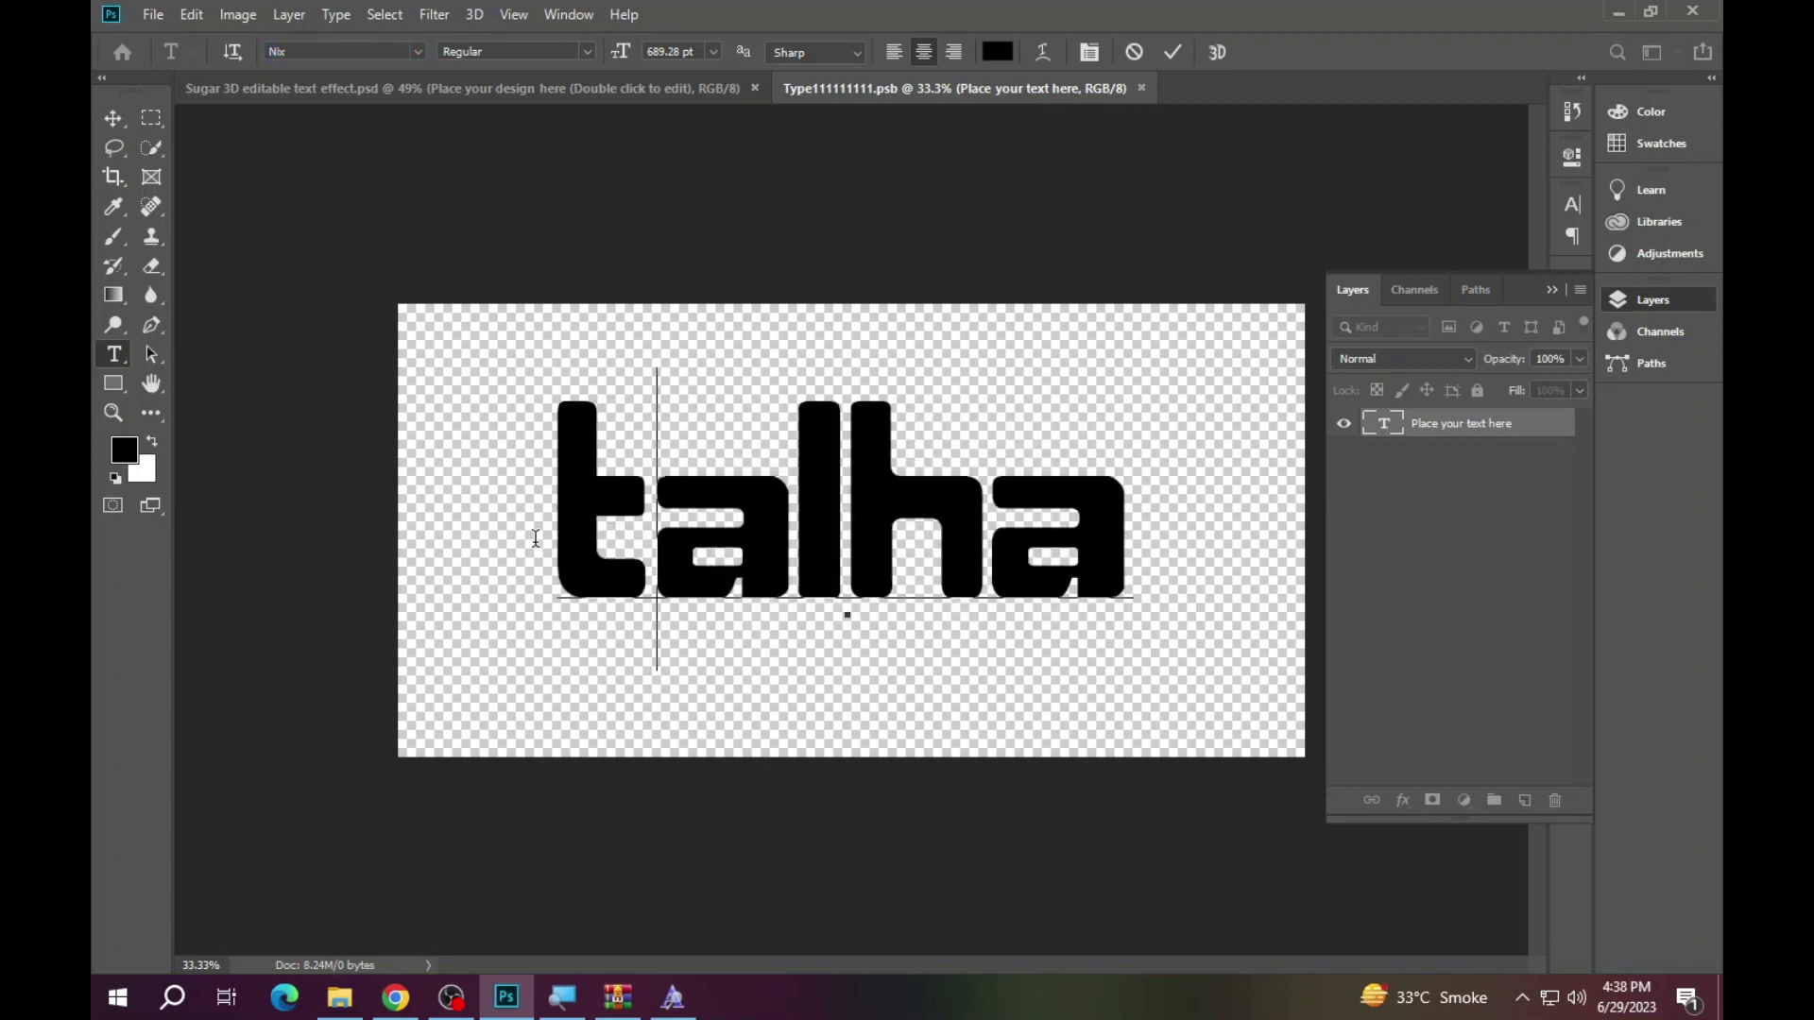
key("ctrl+Return")
left_click_drag(930, 562, 931, 596)
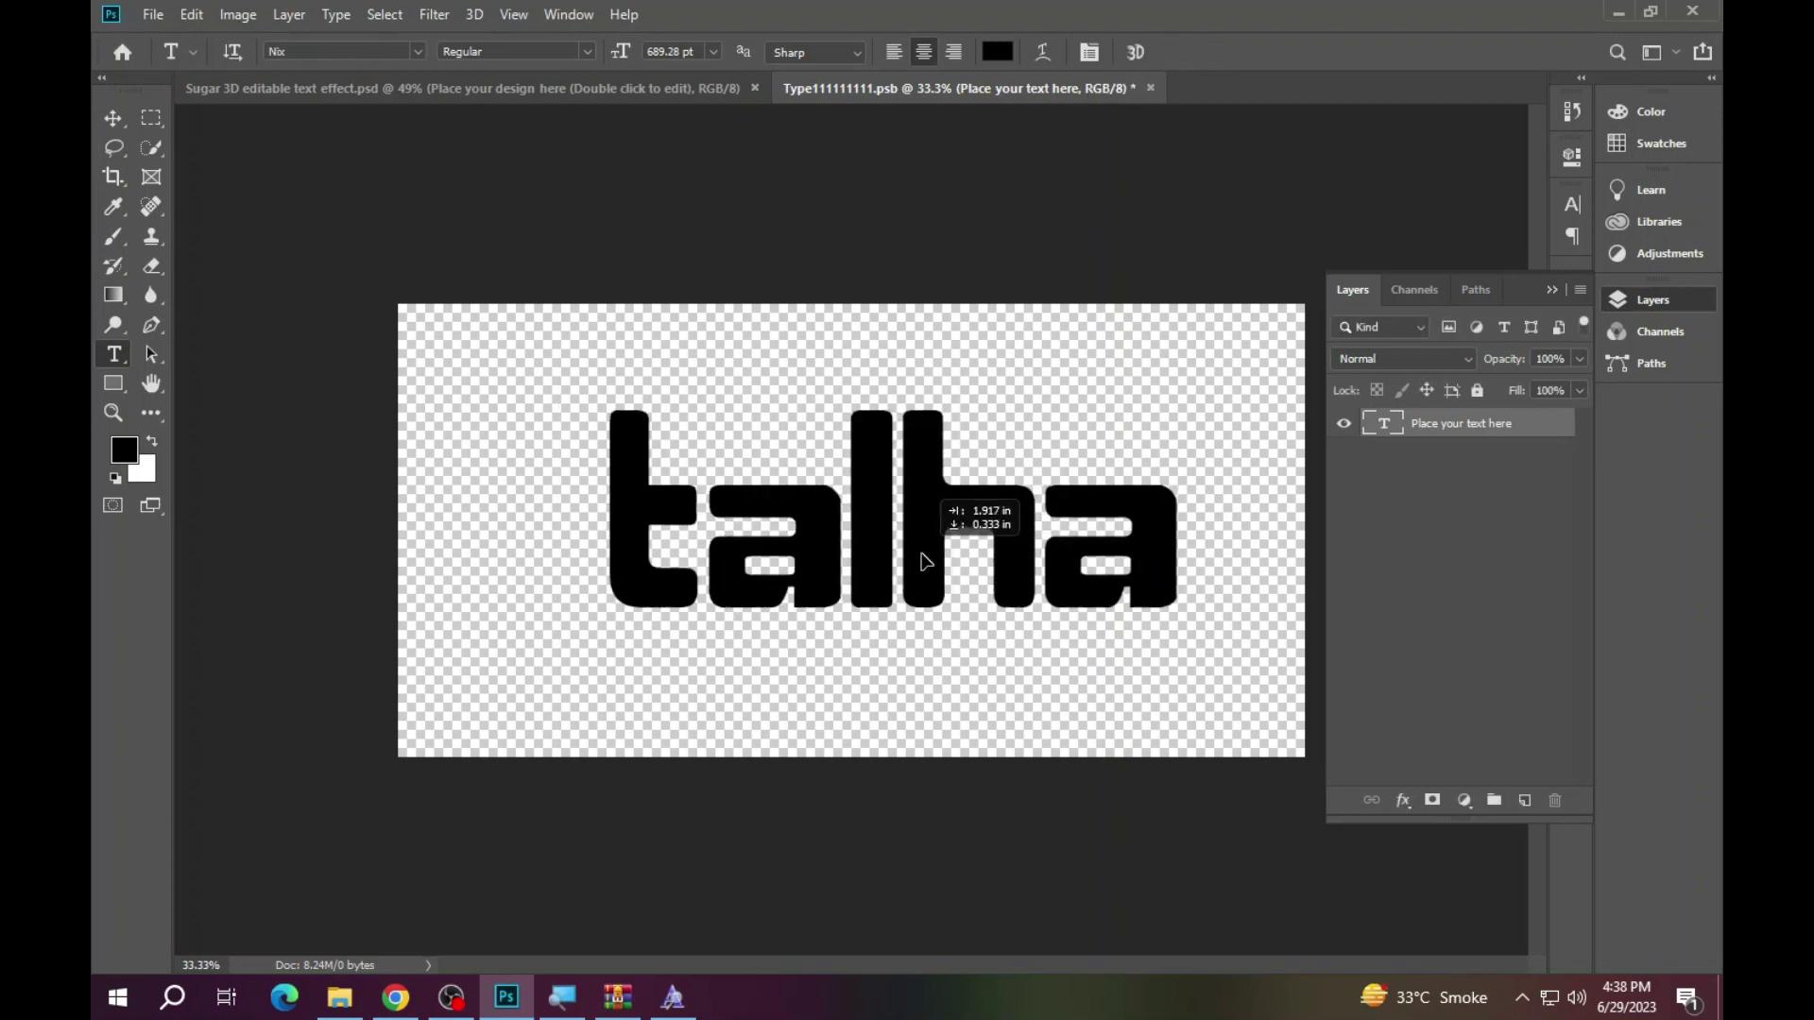
- Save Type111111111.psb and return to the Sugar mockup
left_click(153, 14)
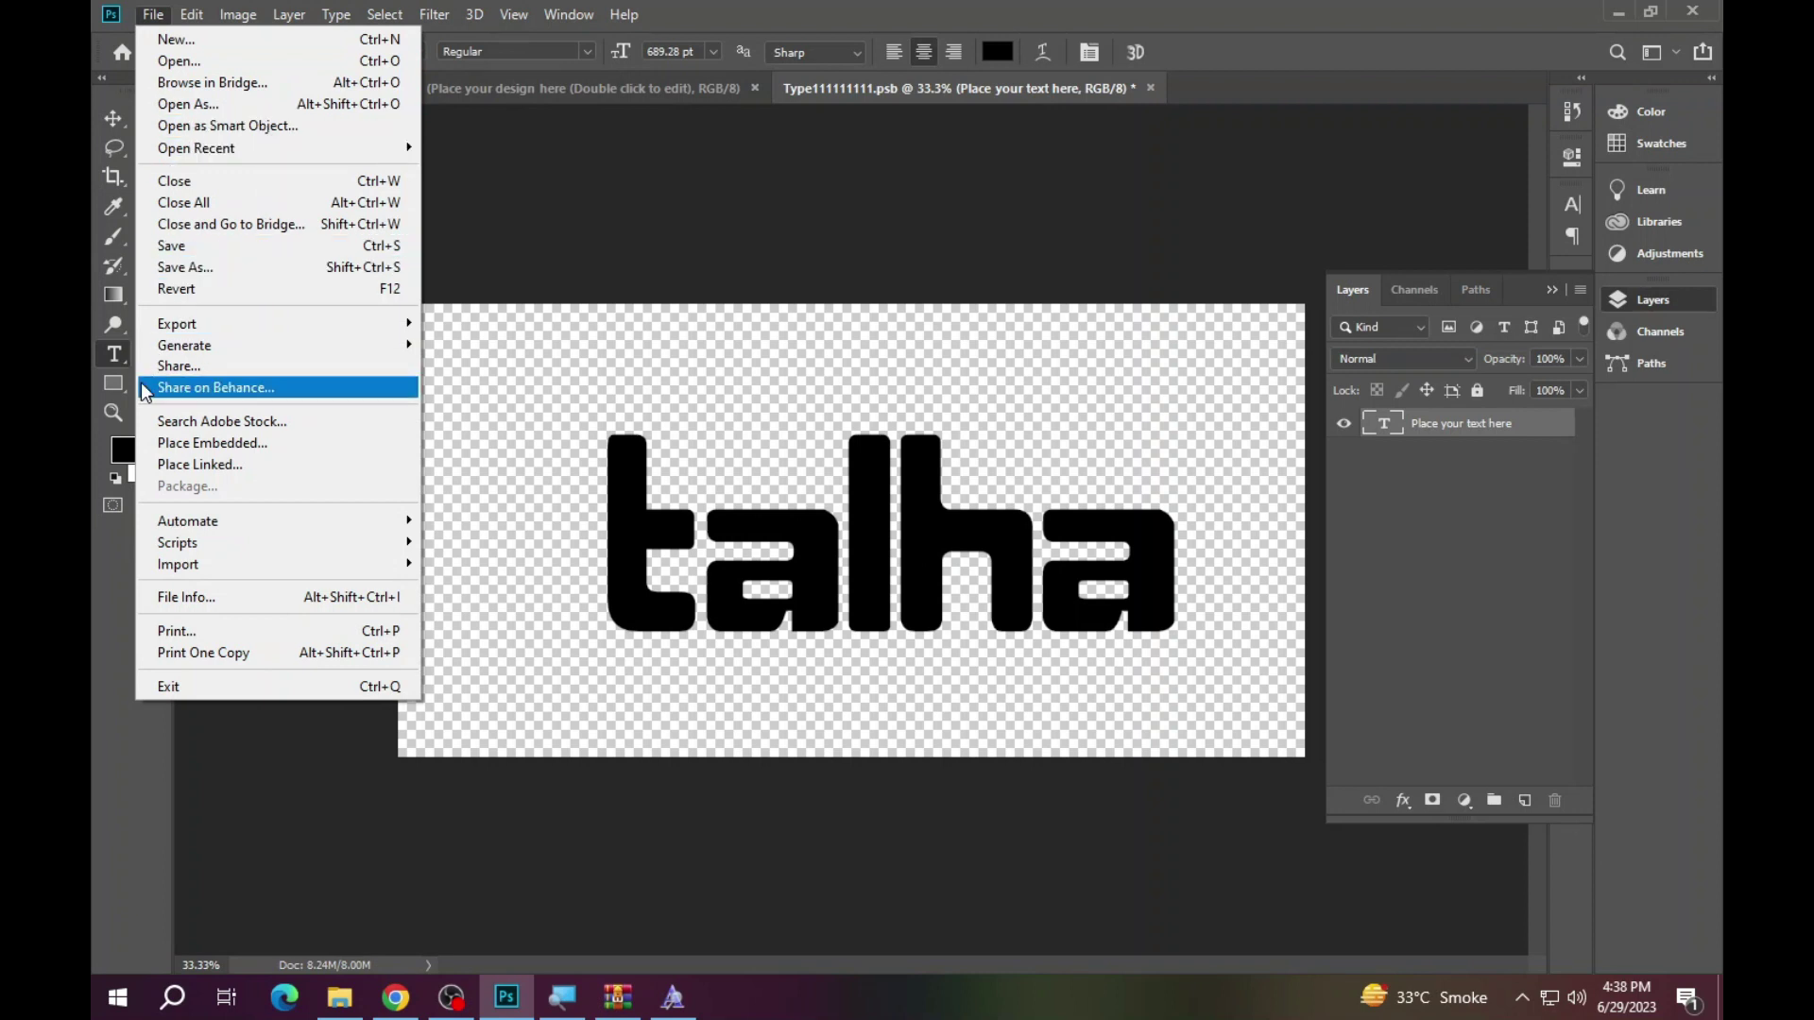
left_click(198, 244)
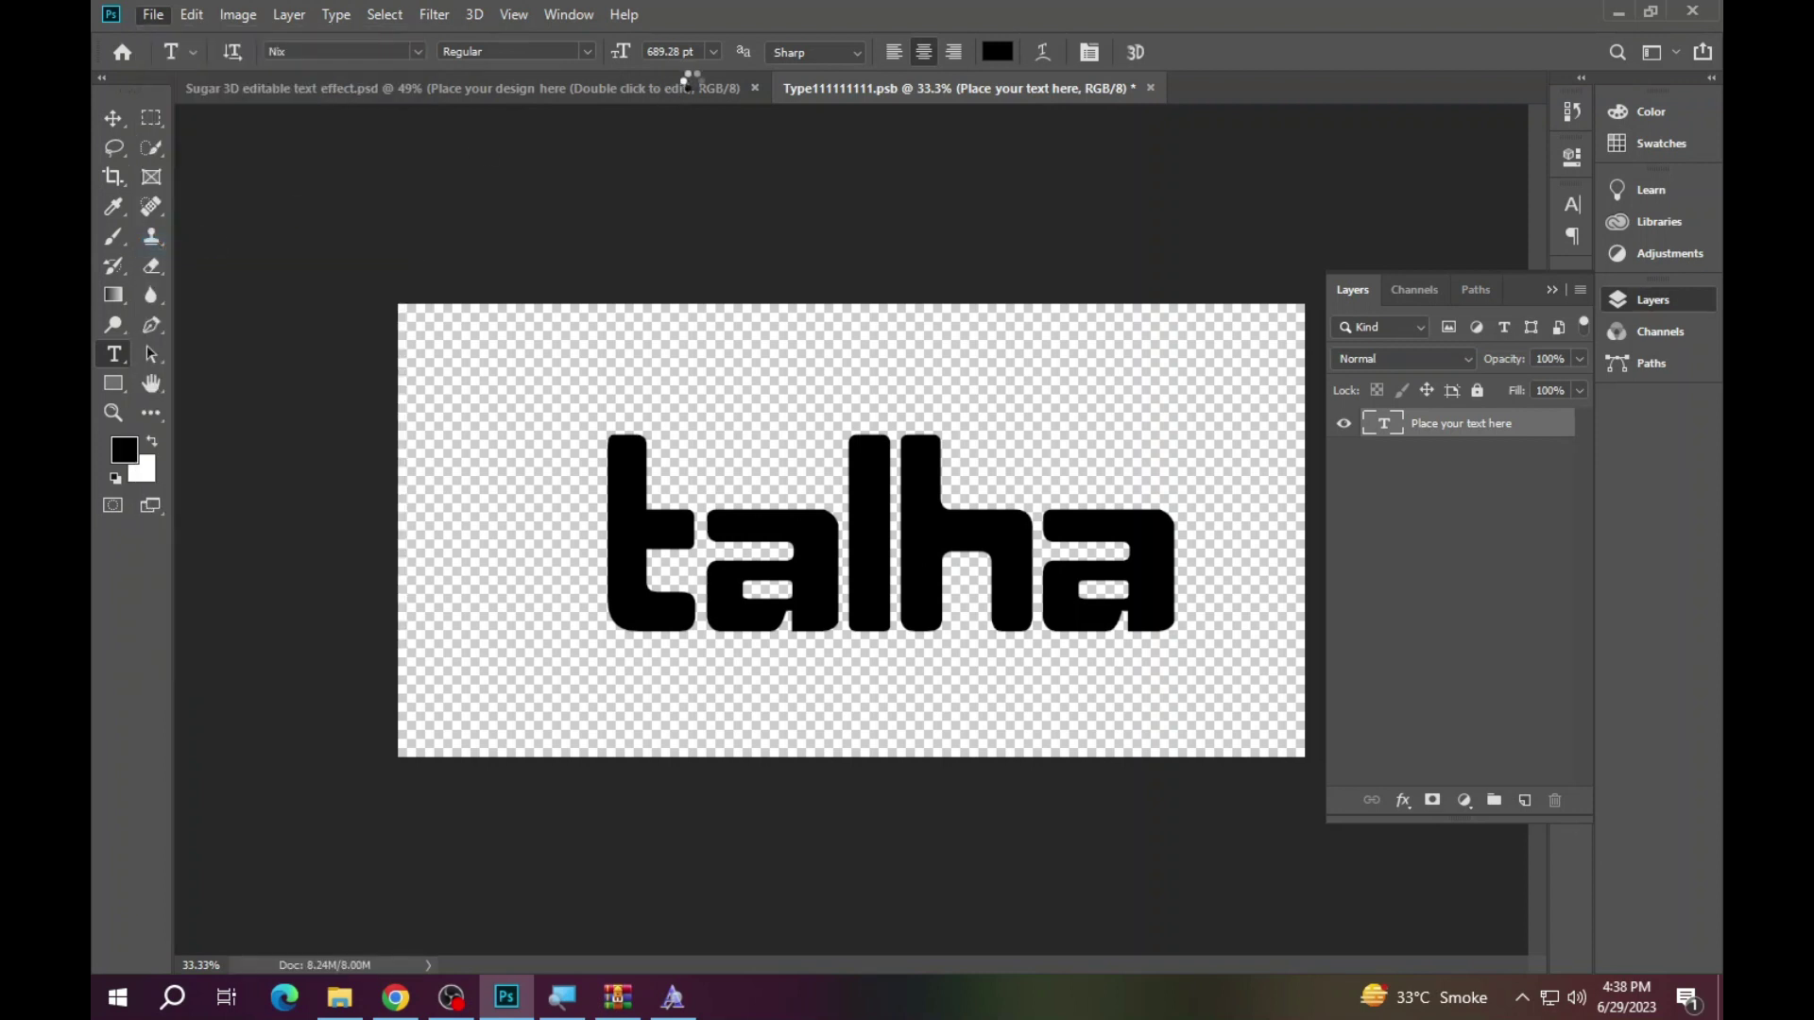
left_click(650, 86)
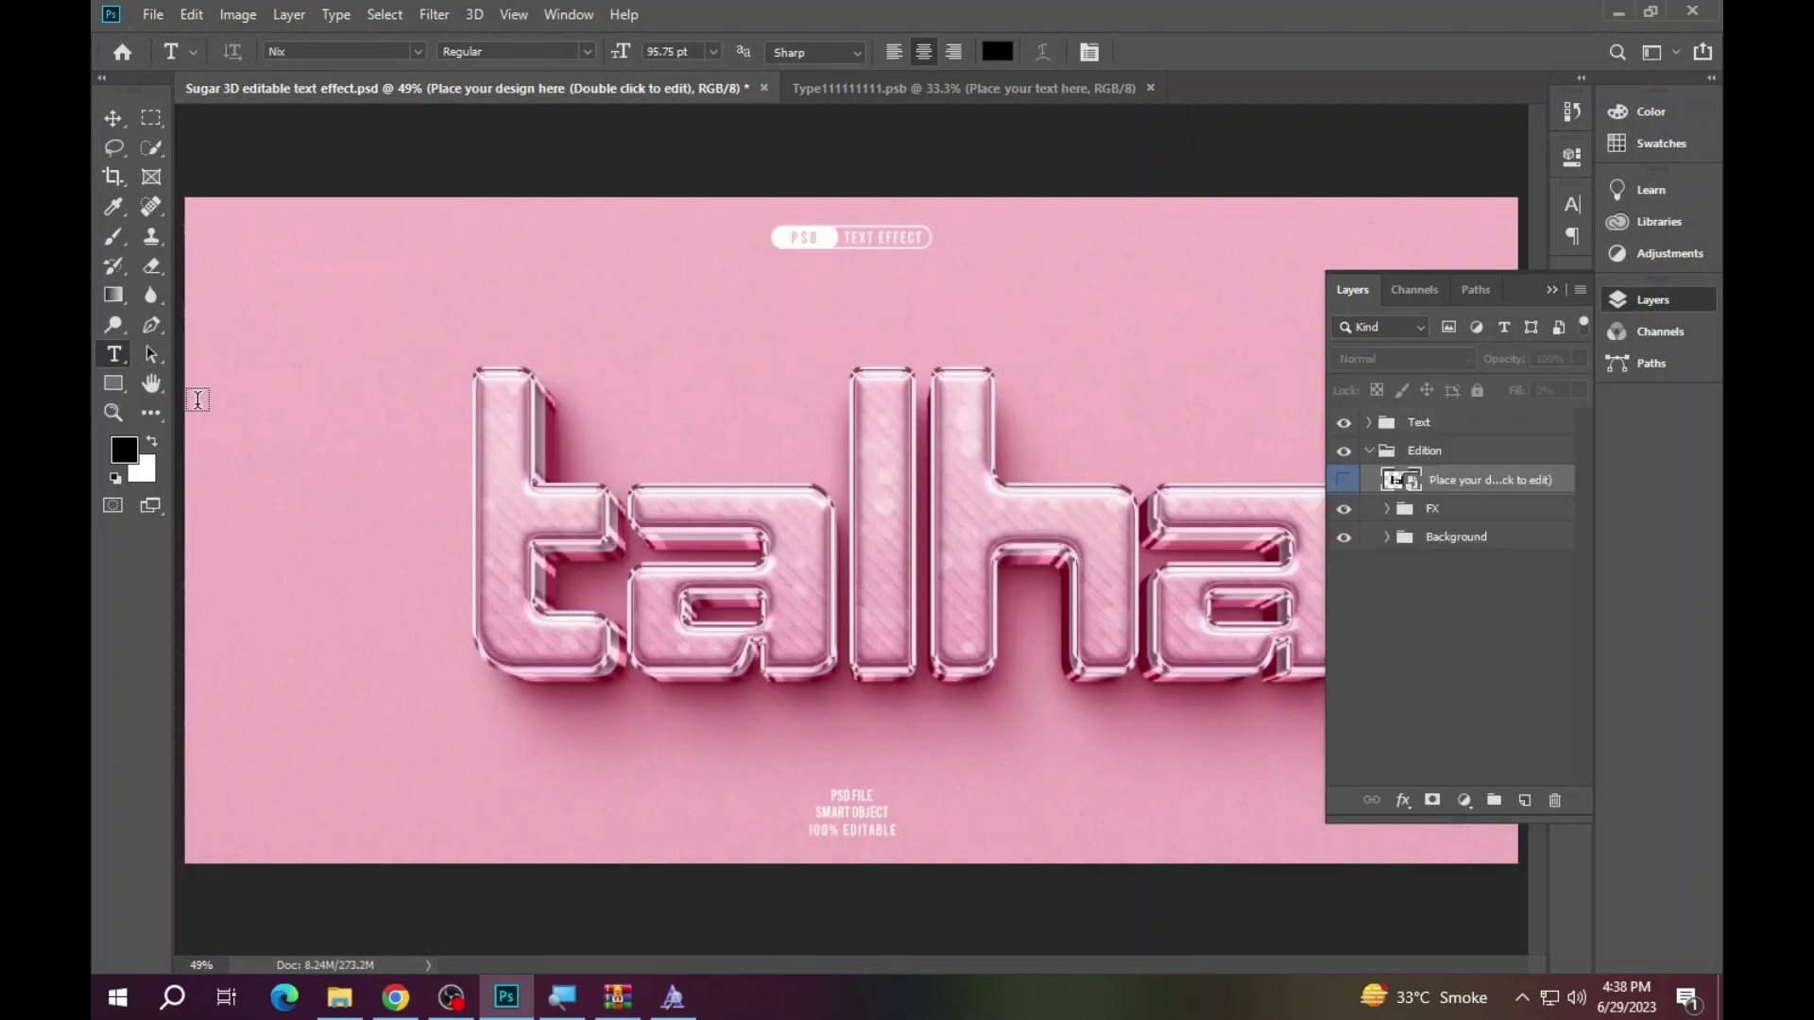
- Zoom in on the pink talha lettering, then fit the mockup on screen
left_click(114, 413)
left_click(1645, 296)
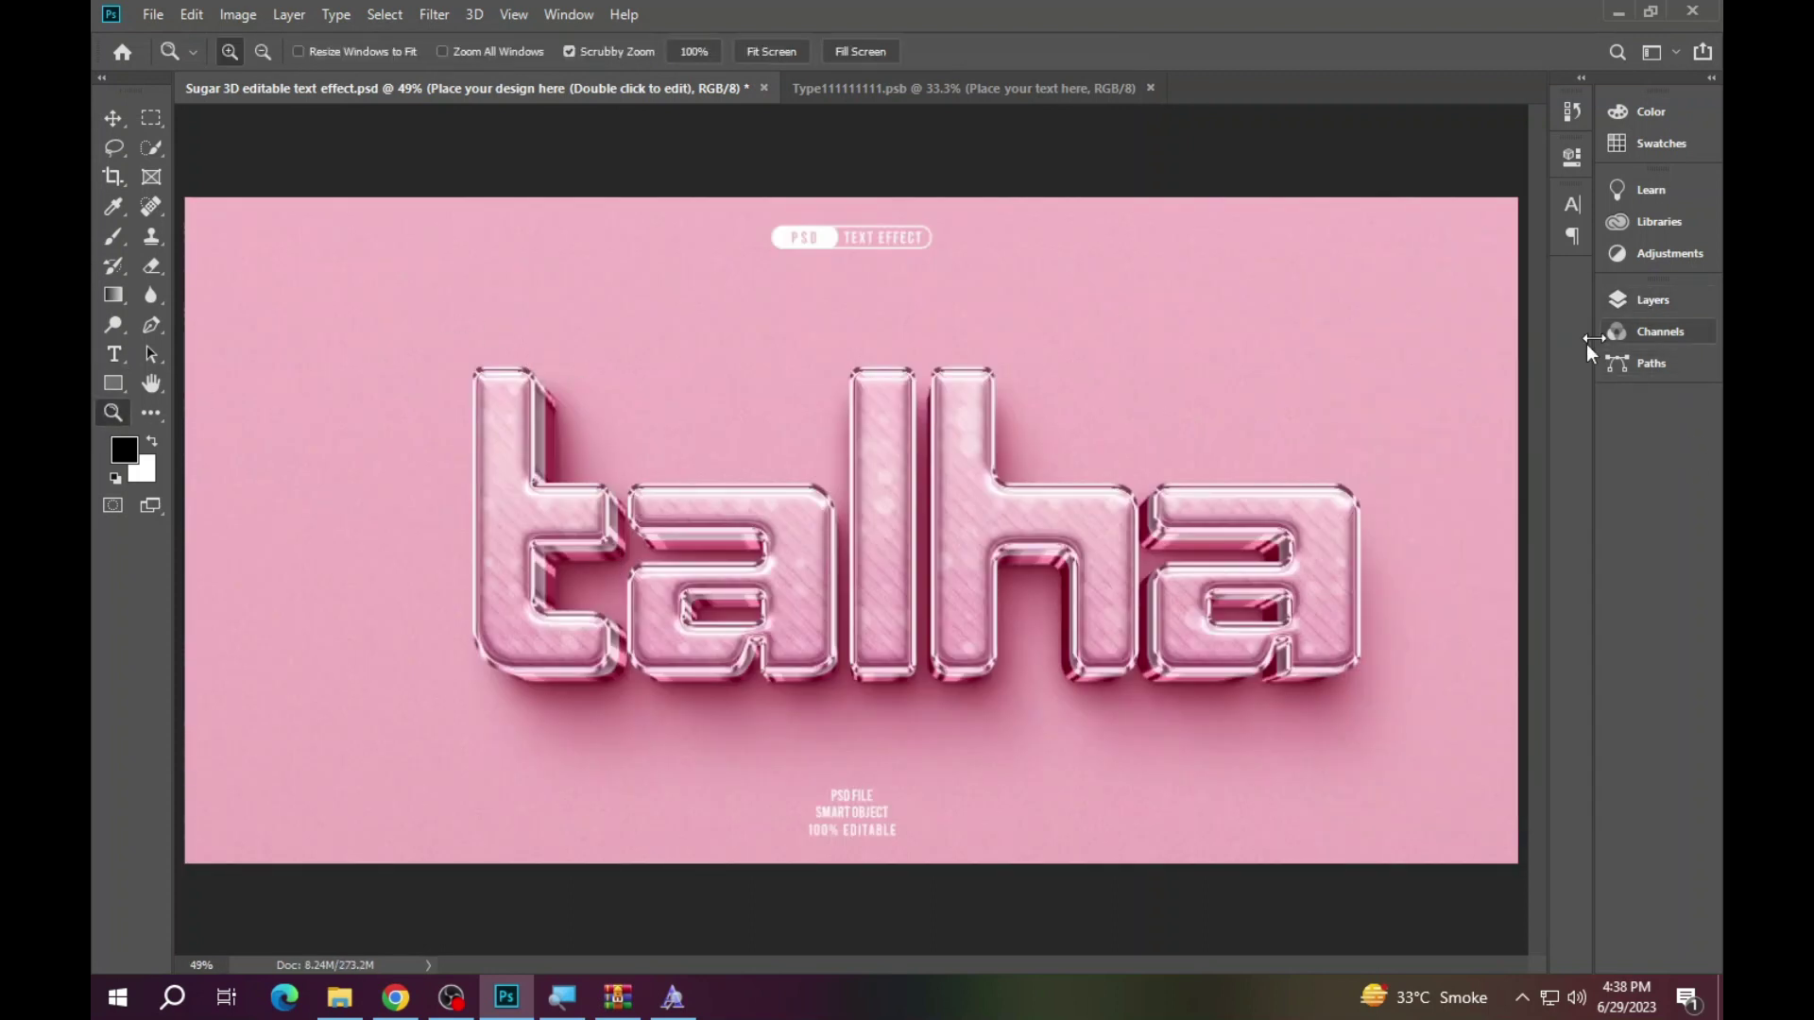
left_click(1261, 477)
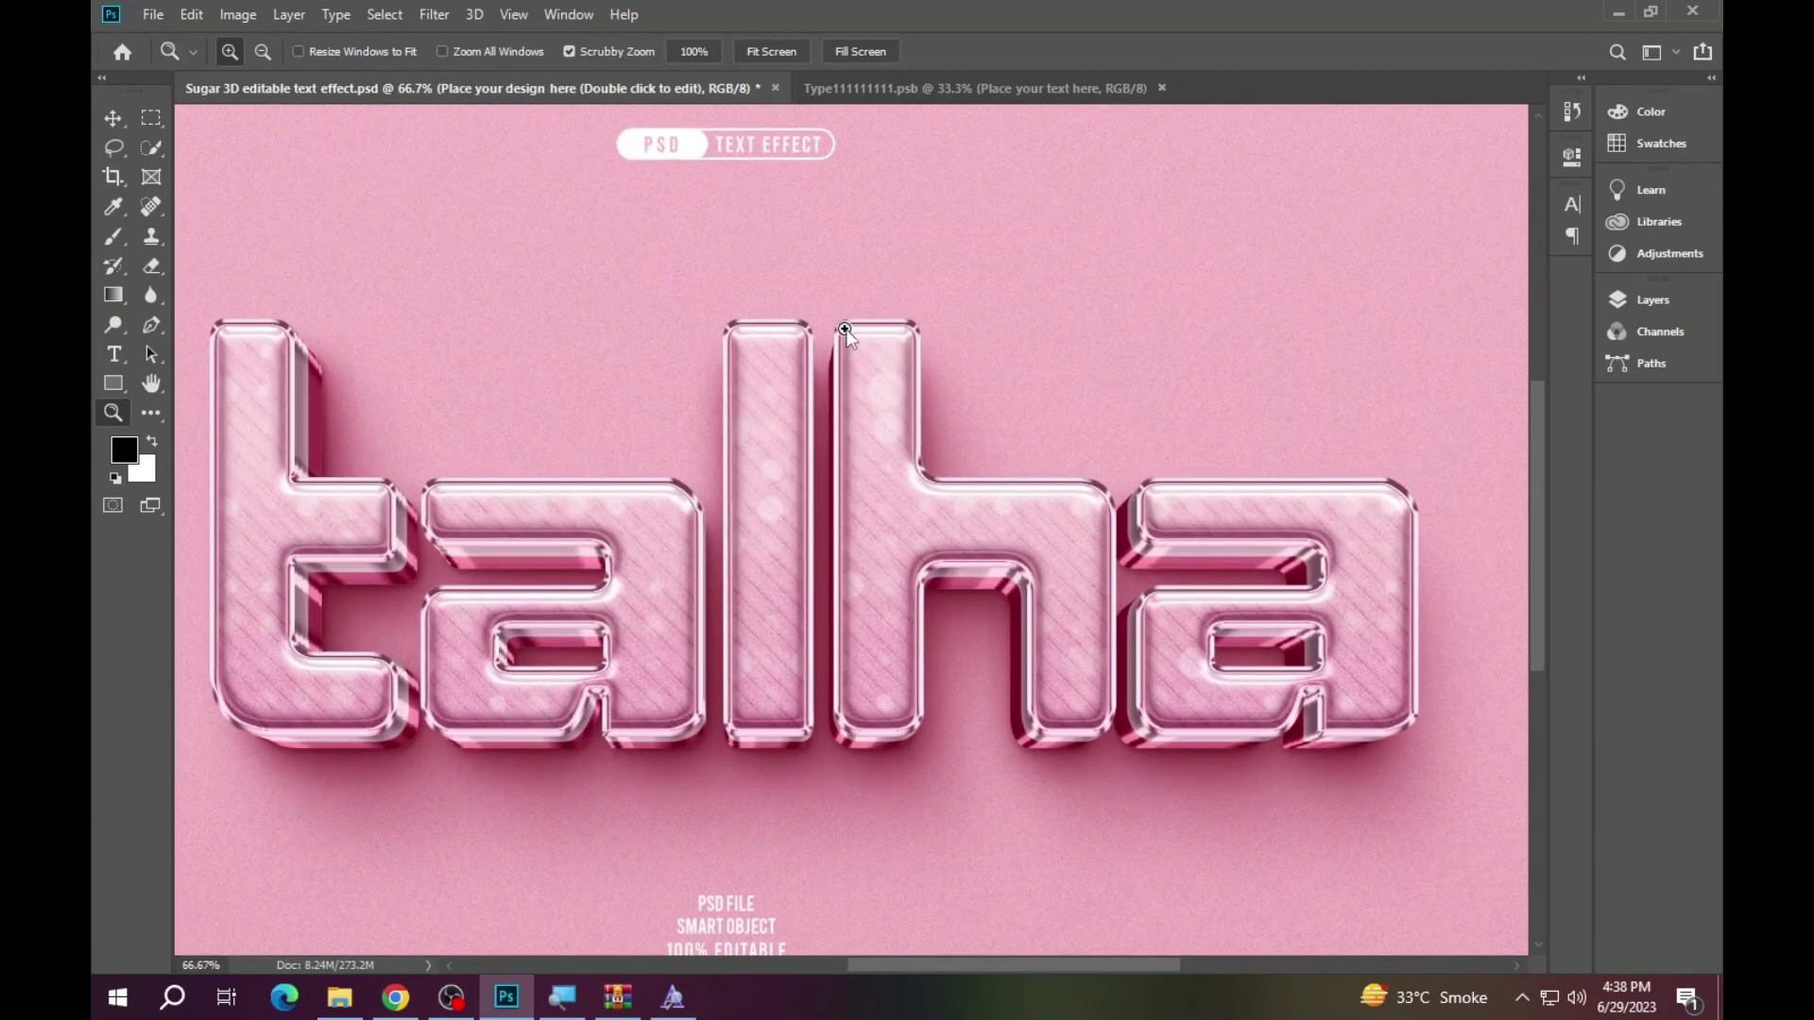
right_click(888, 341)
left_click(893, 346)
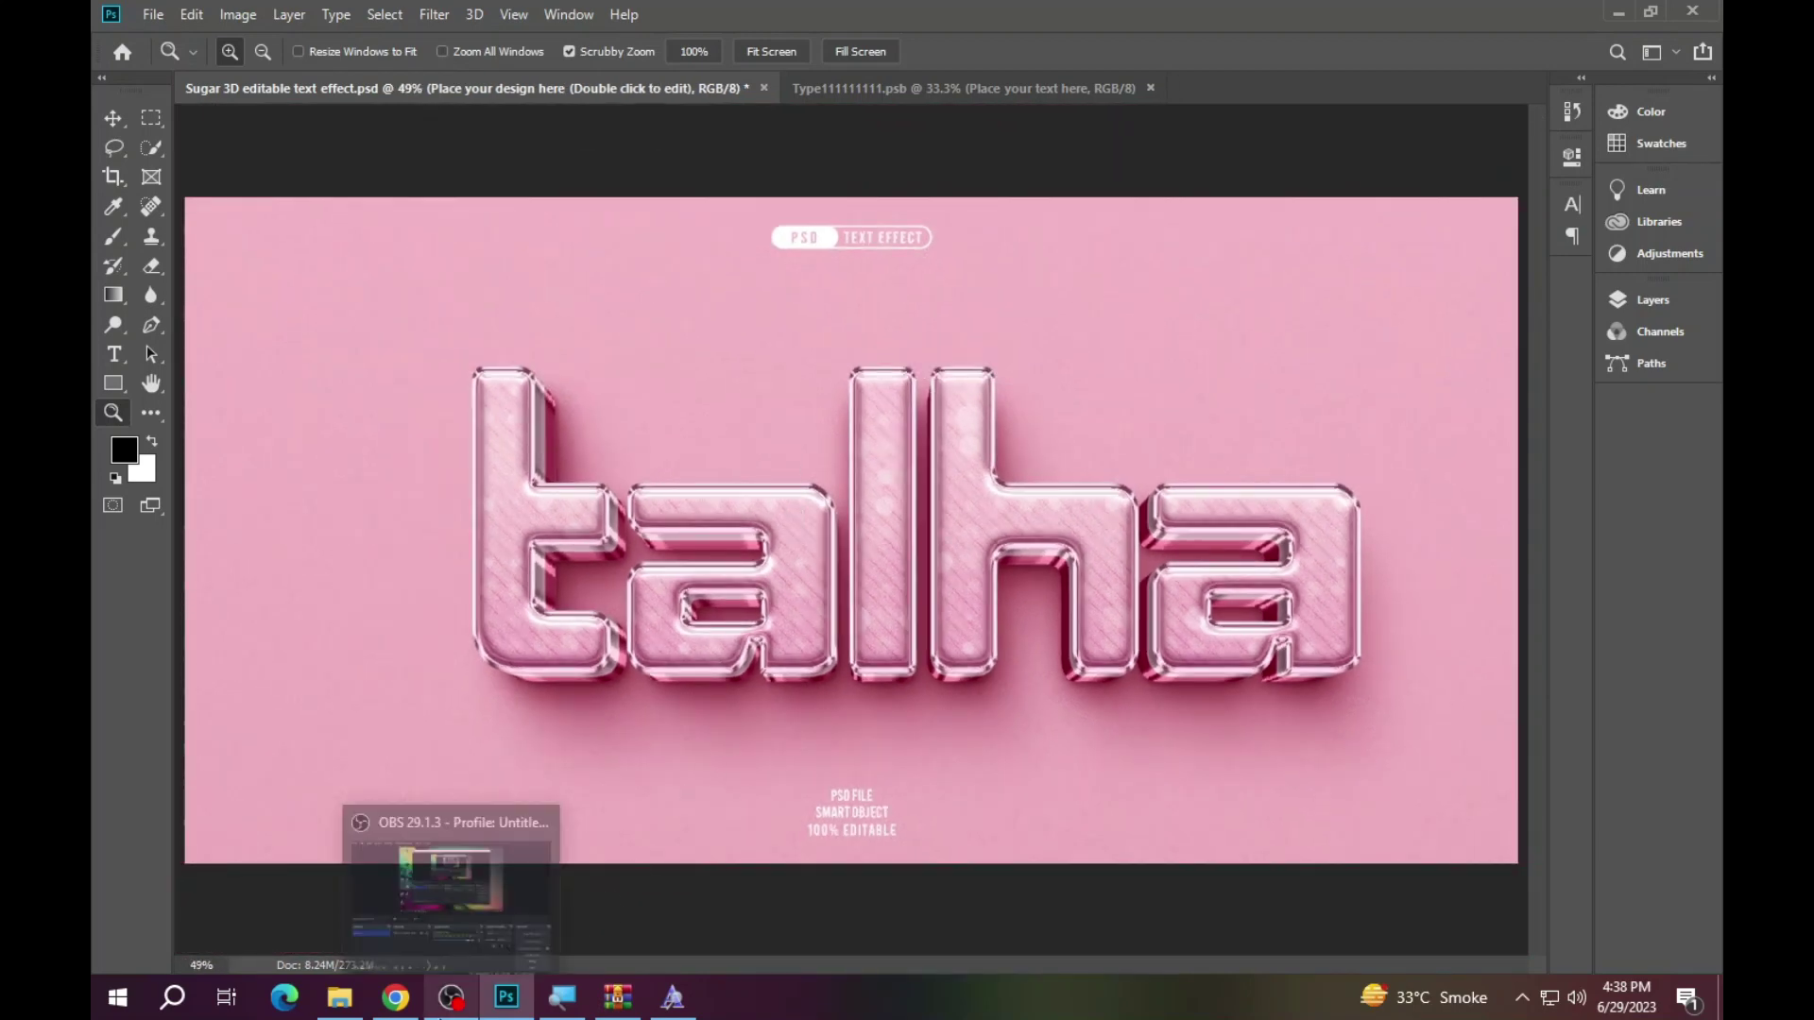
mouse_move(451, 998)
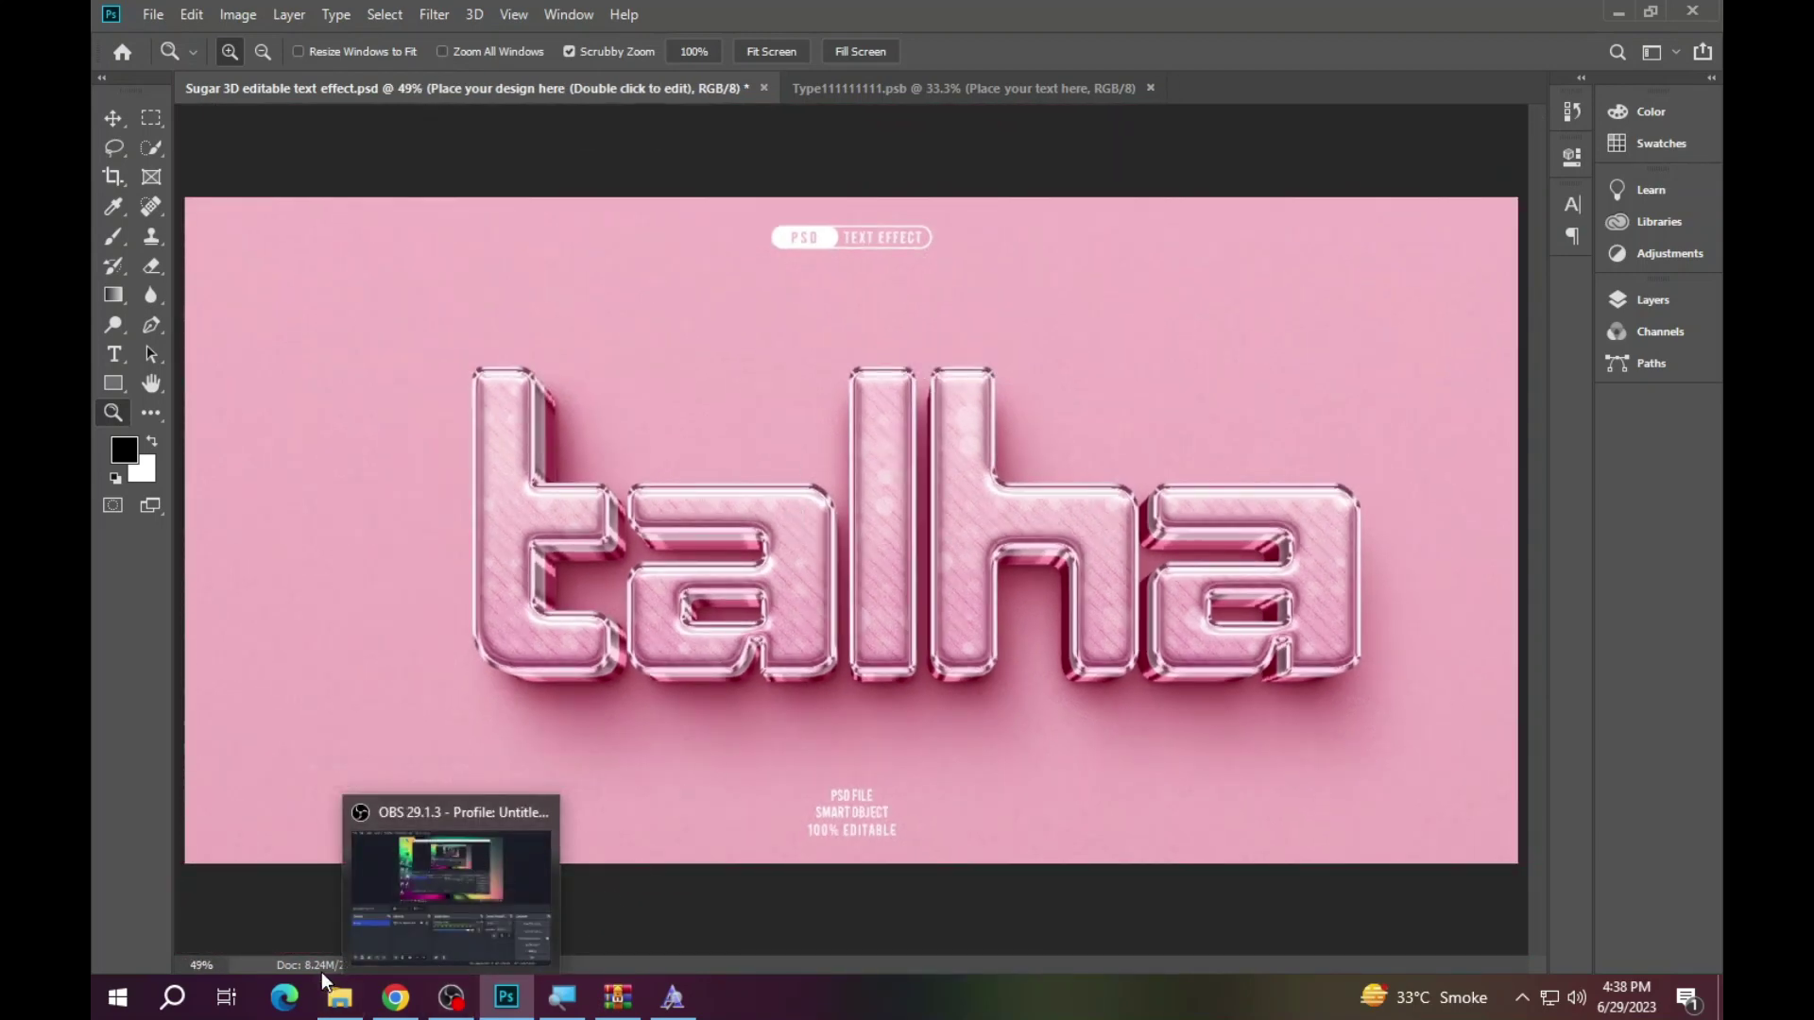
- Preview the TALK mockup image from folder 3, then open talk.psd in Photoshop
left_click(339, 997)
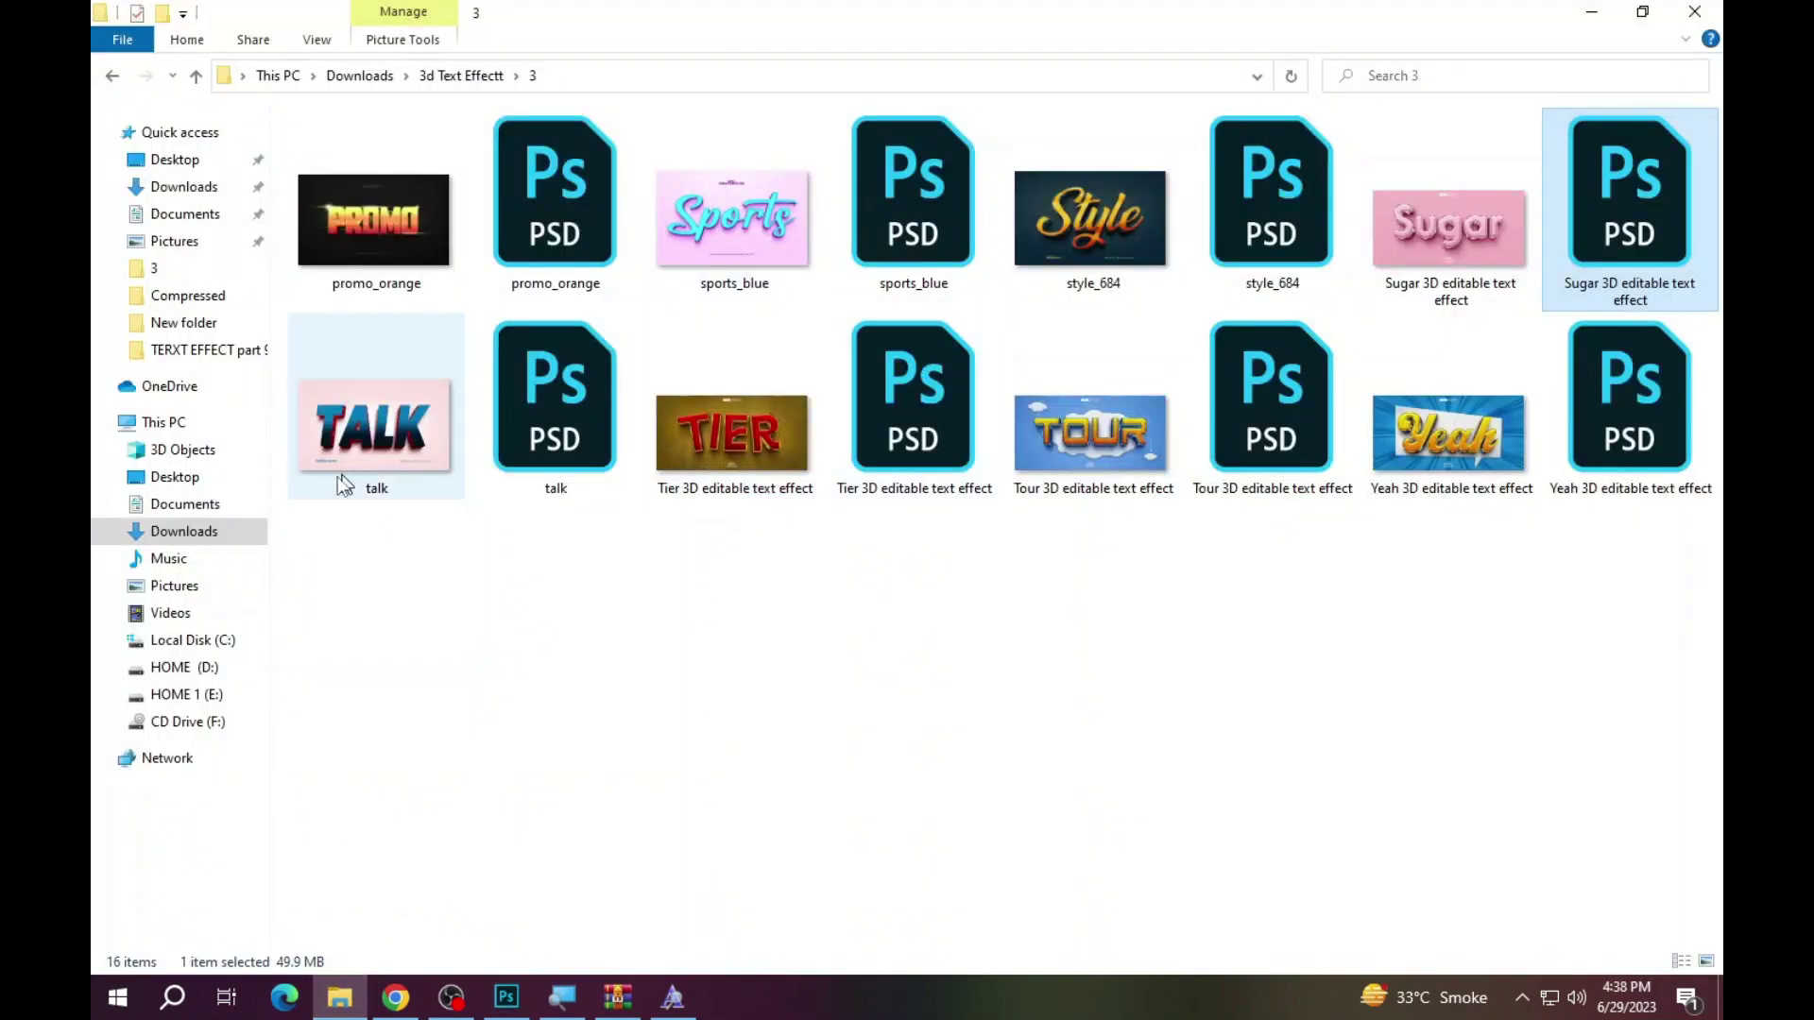
double_click(412, 448)
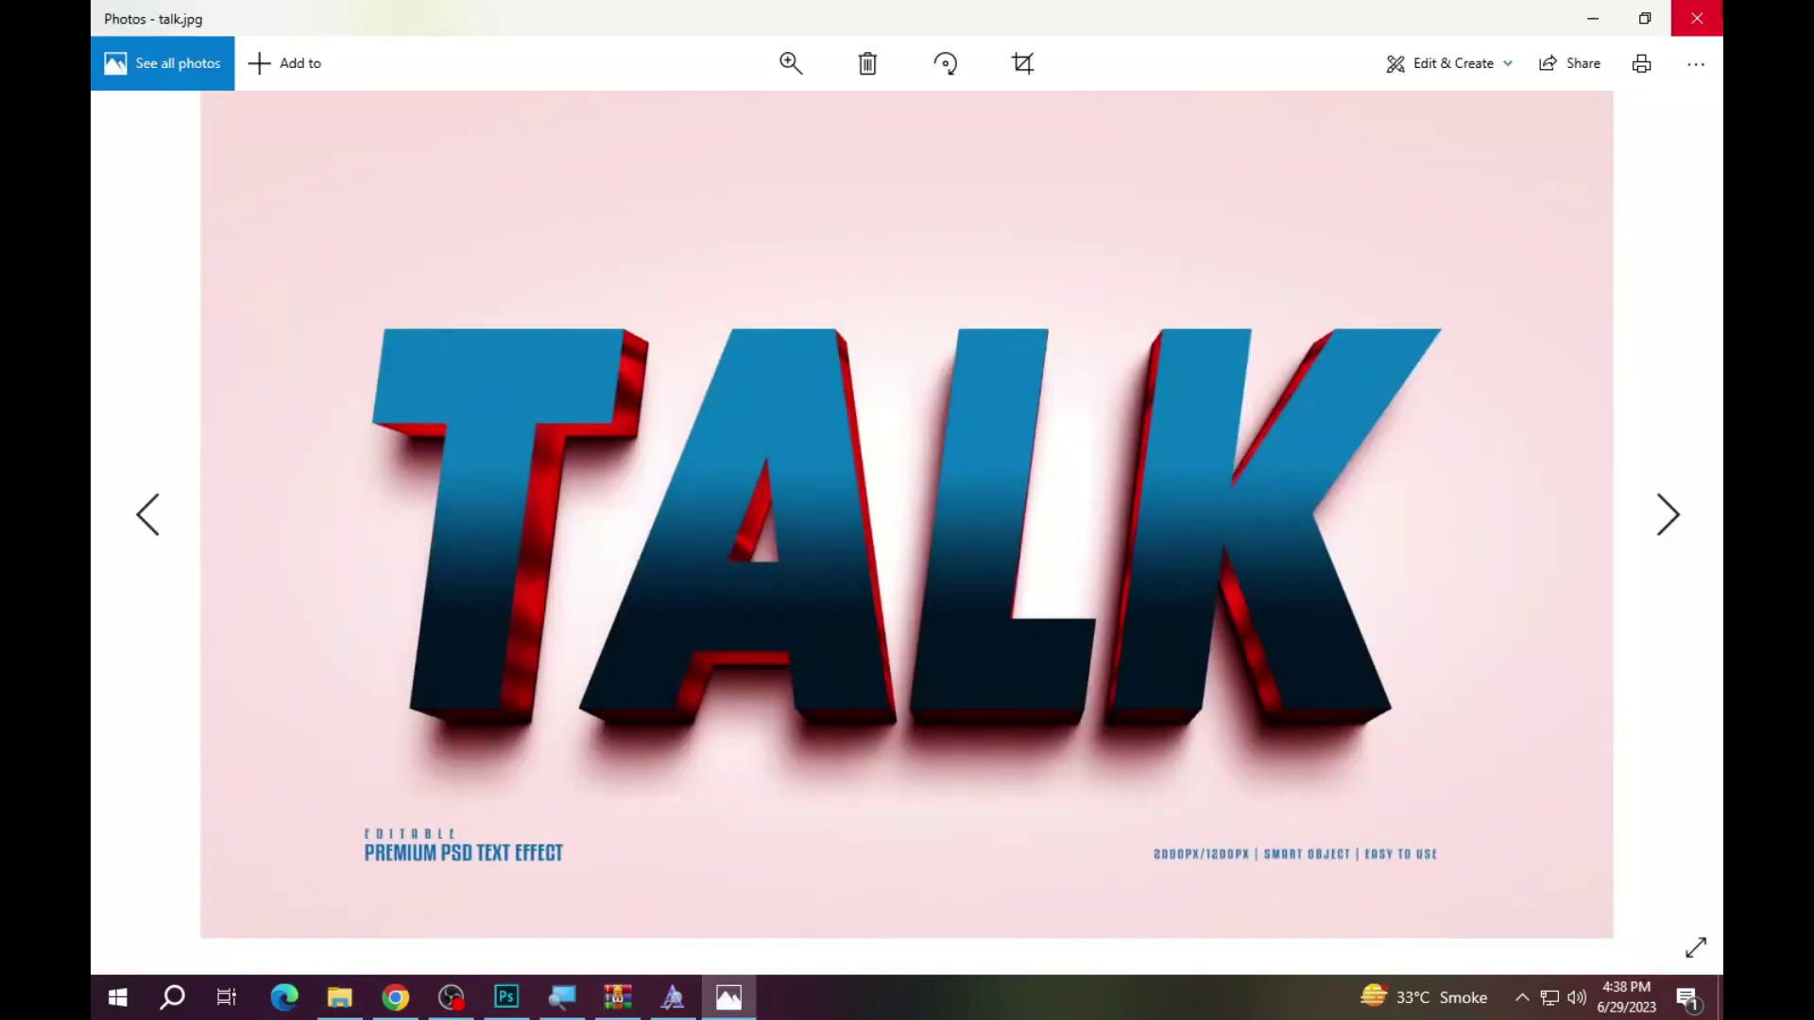
left_click(1692, 12)
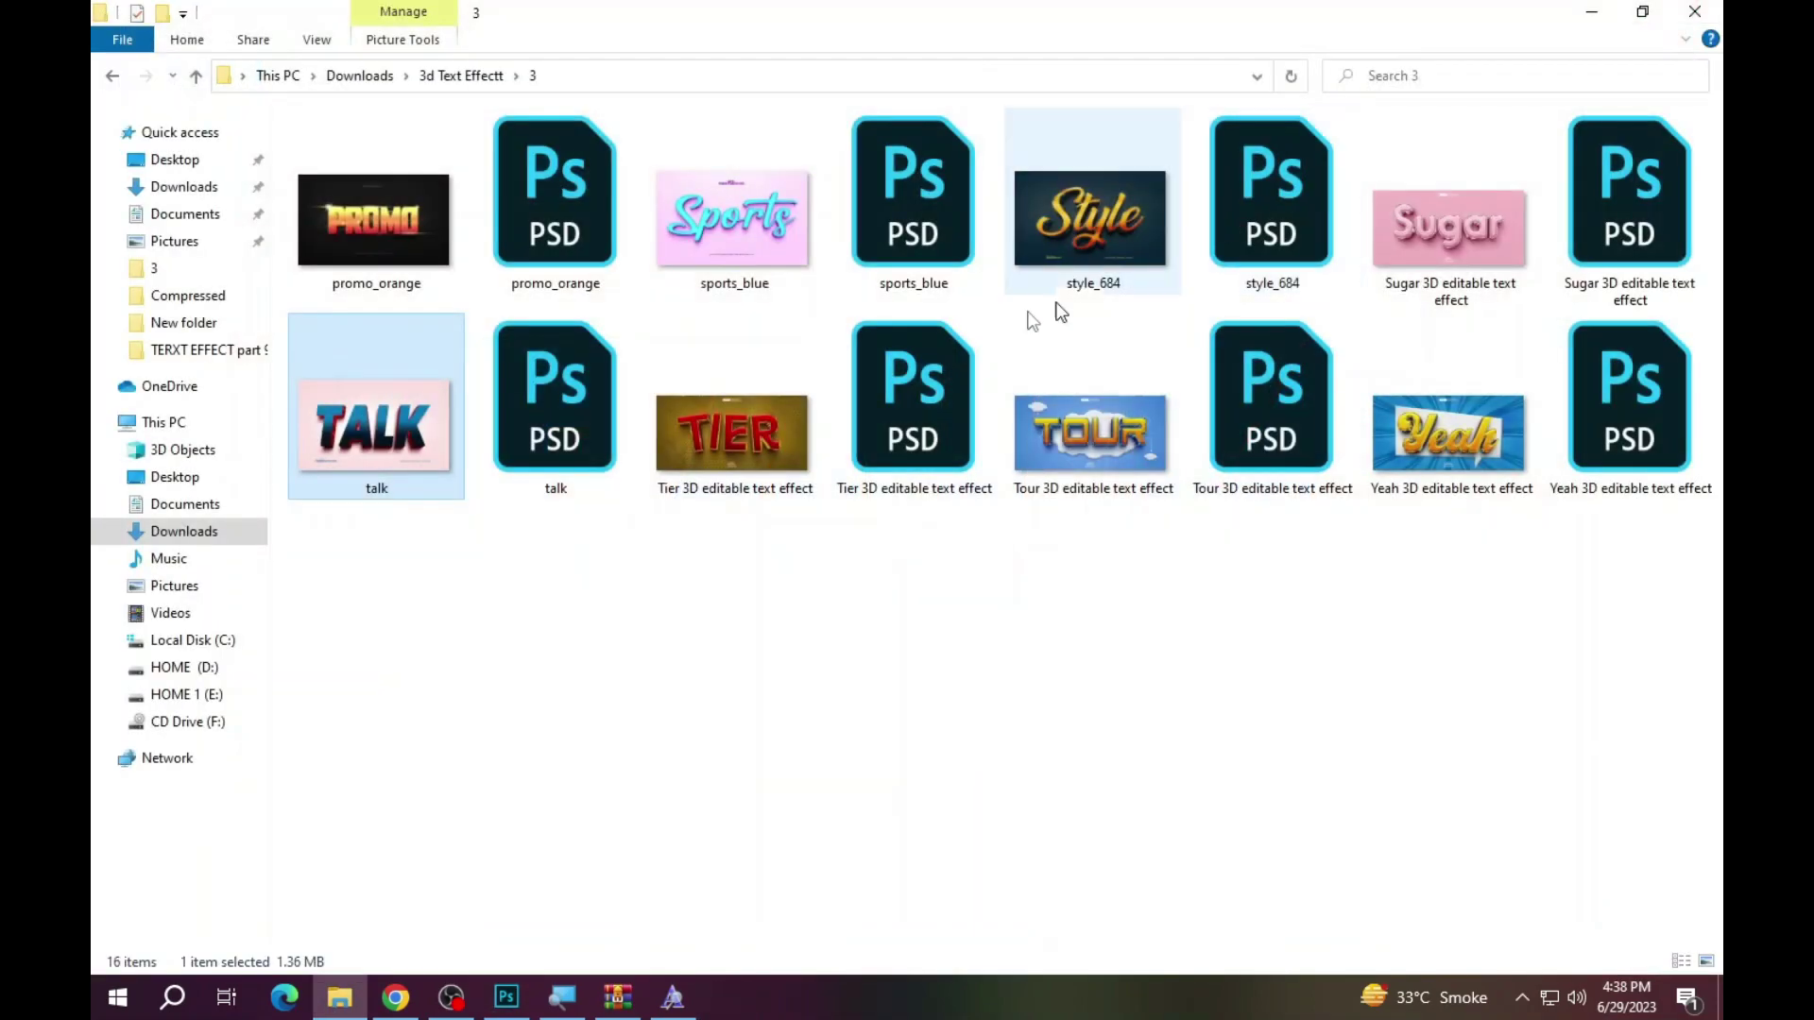
left_click(779, 439)
double_click(506, 451)
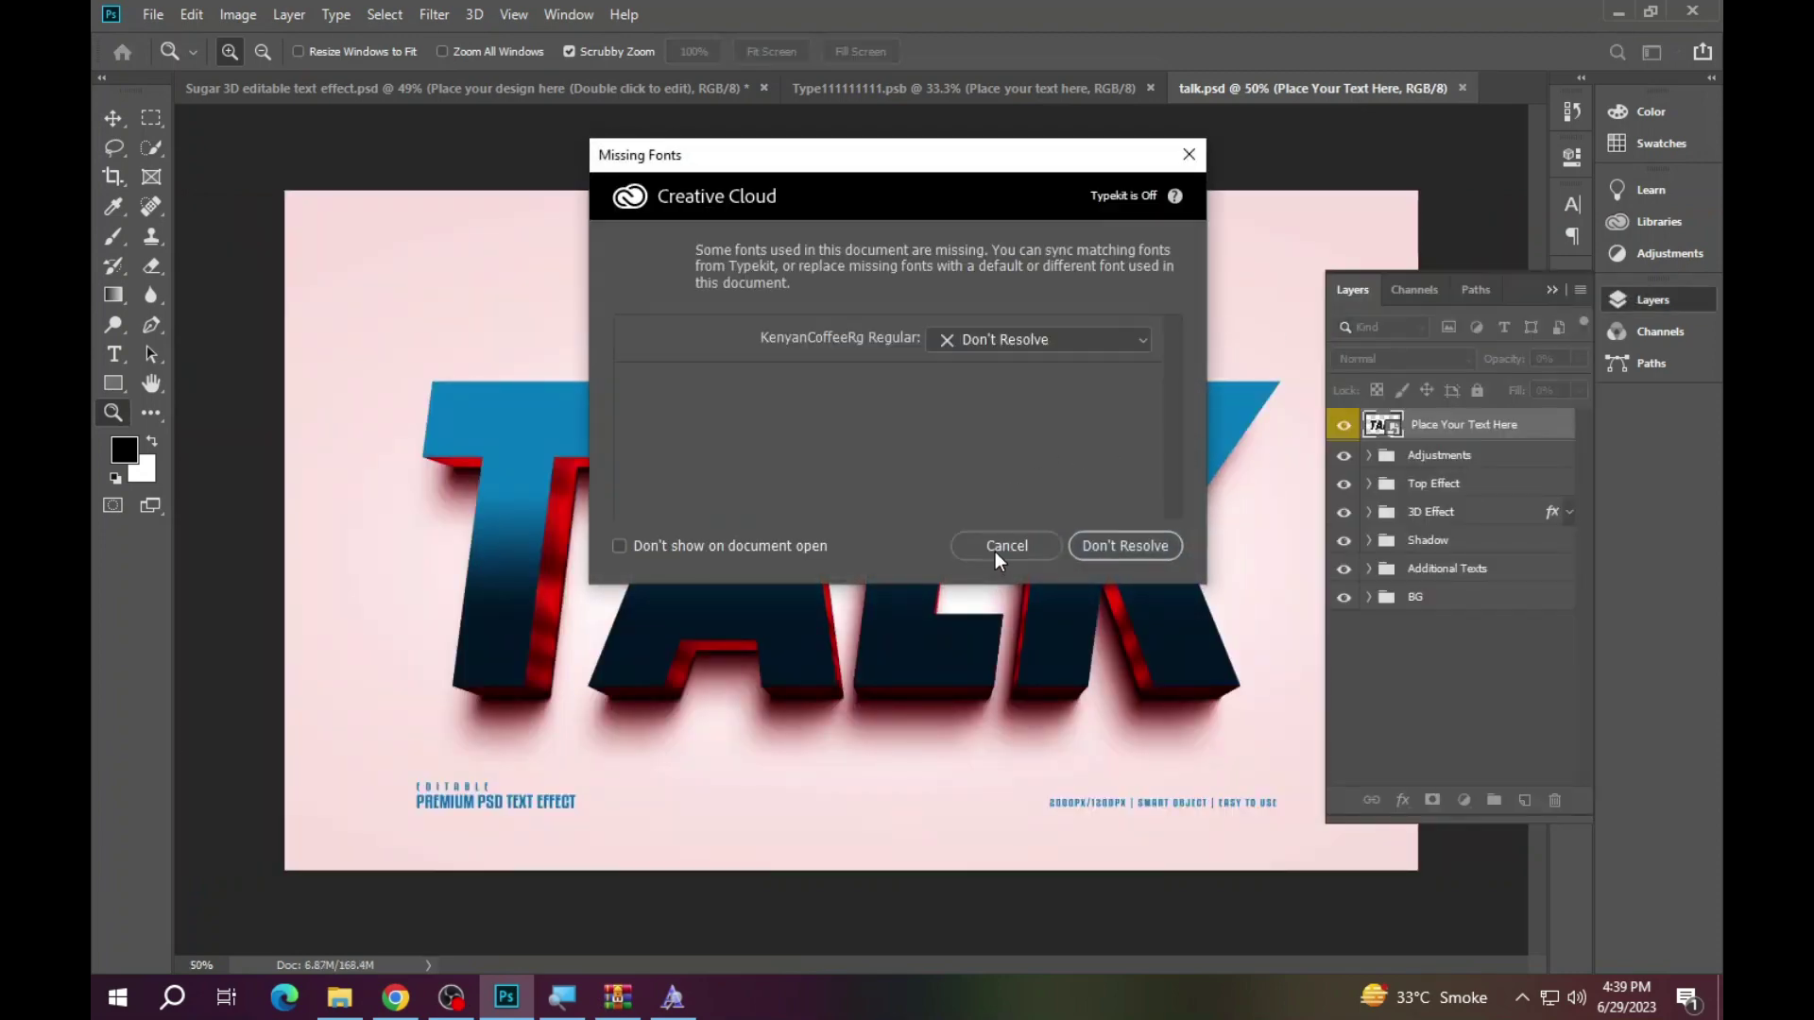
- Open the TALK mockup's editable text smart object, skipping the missing-fonts warnings
left_click(999, 546)
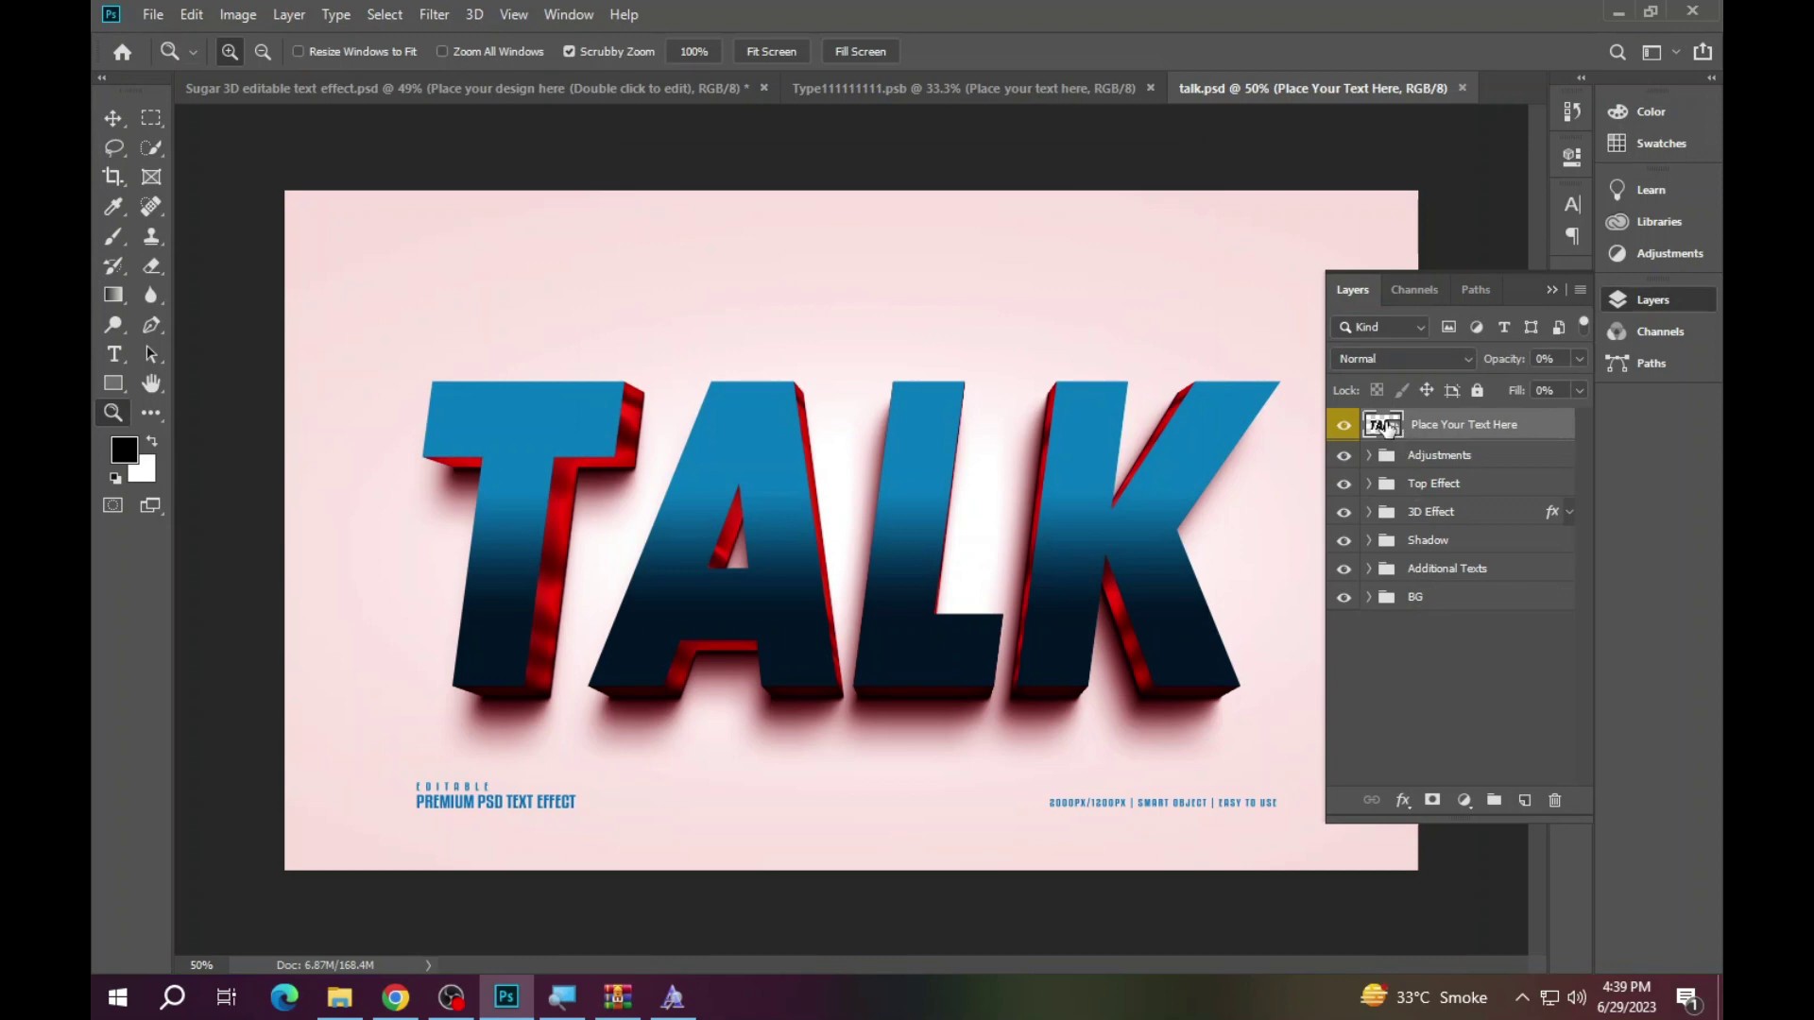
double_click(1389, 428)
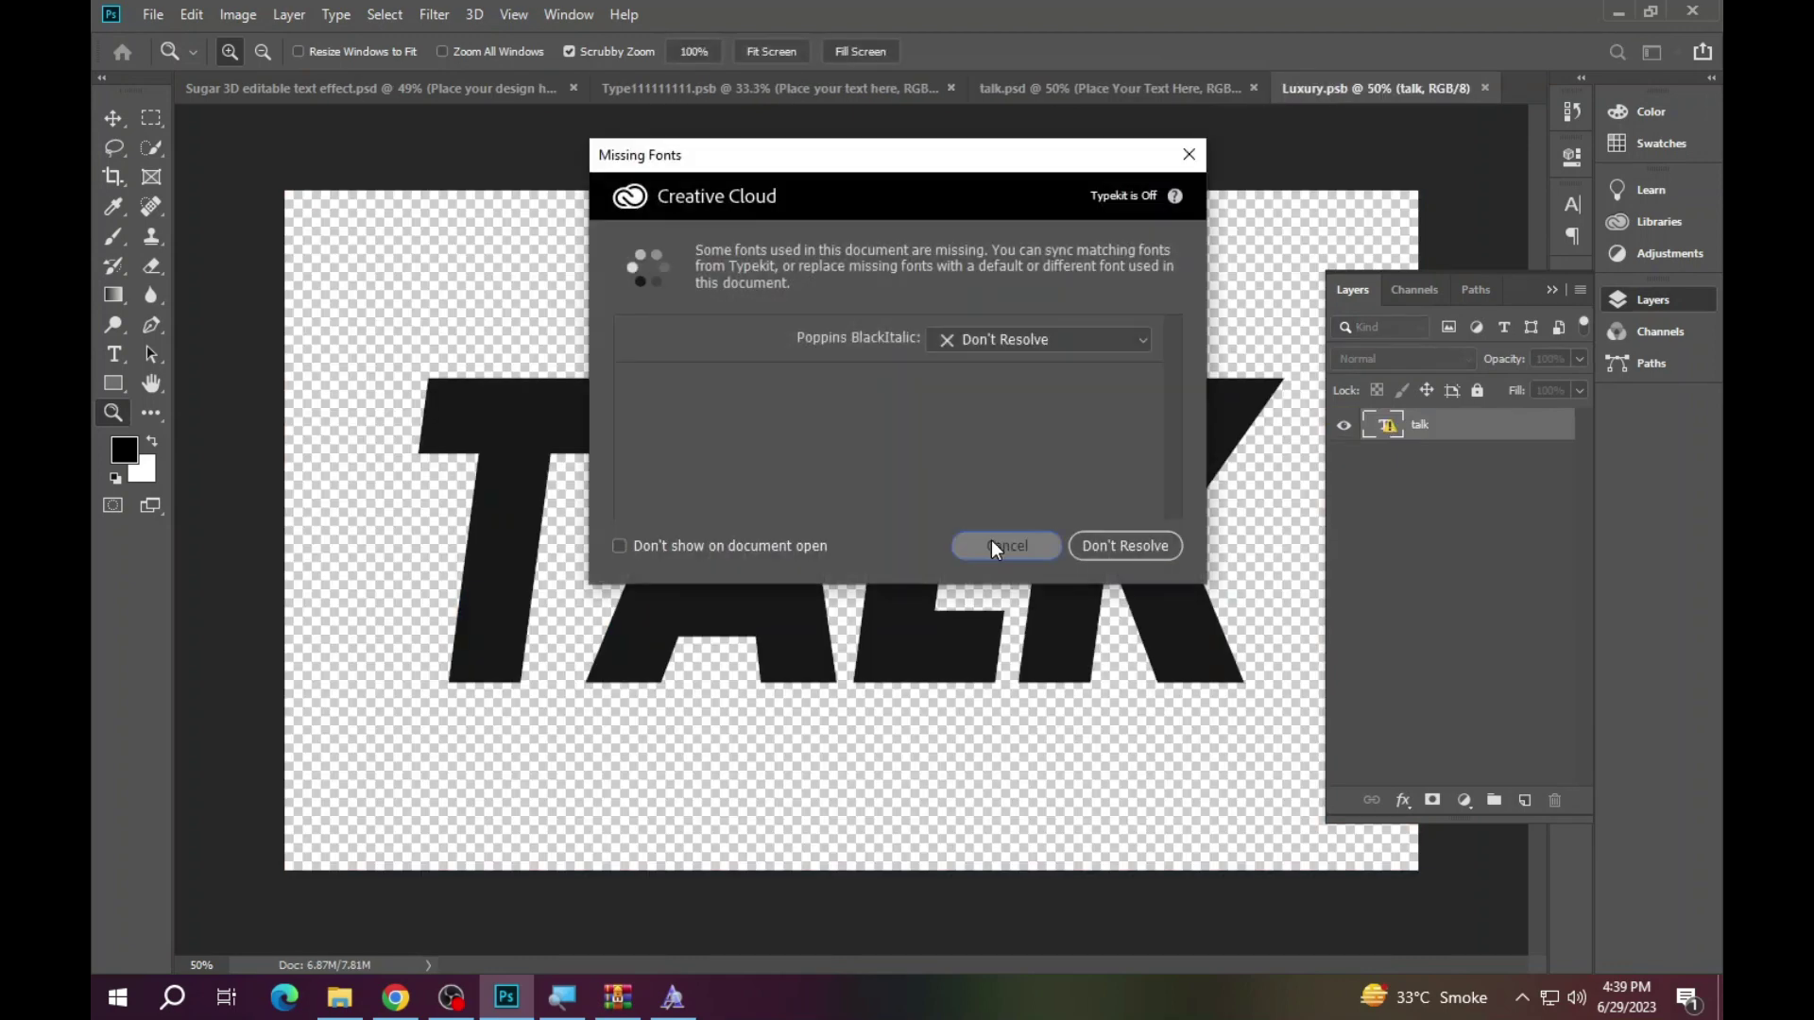
left_click(990, 540)
left_click(119, 356)
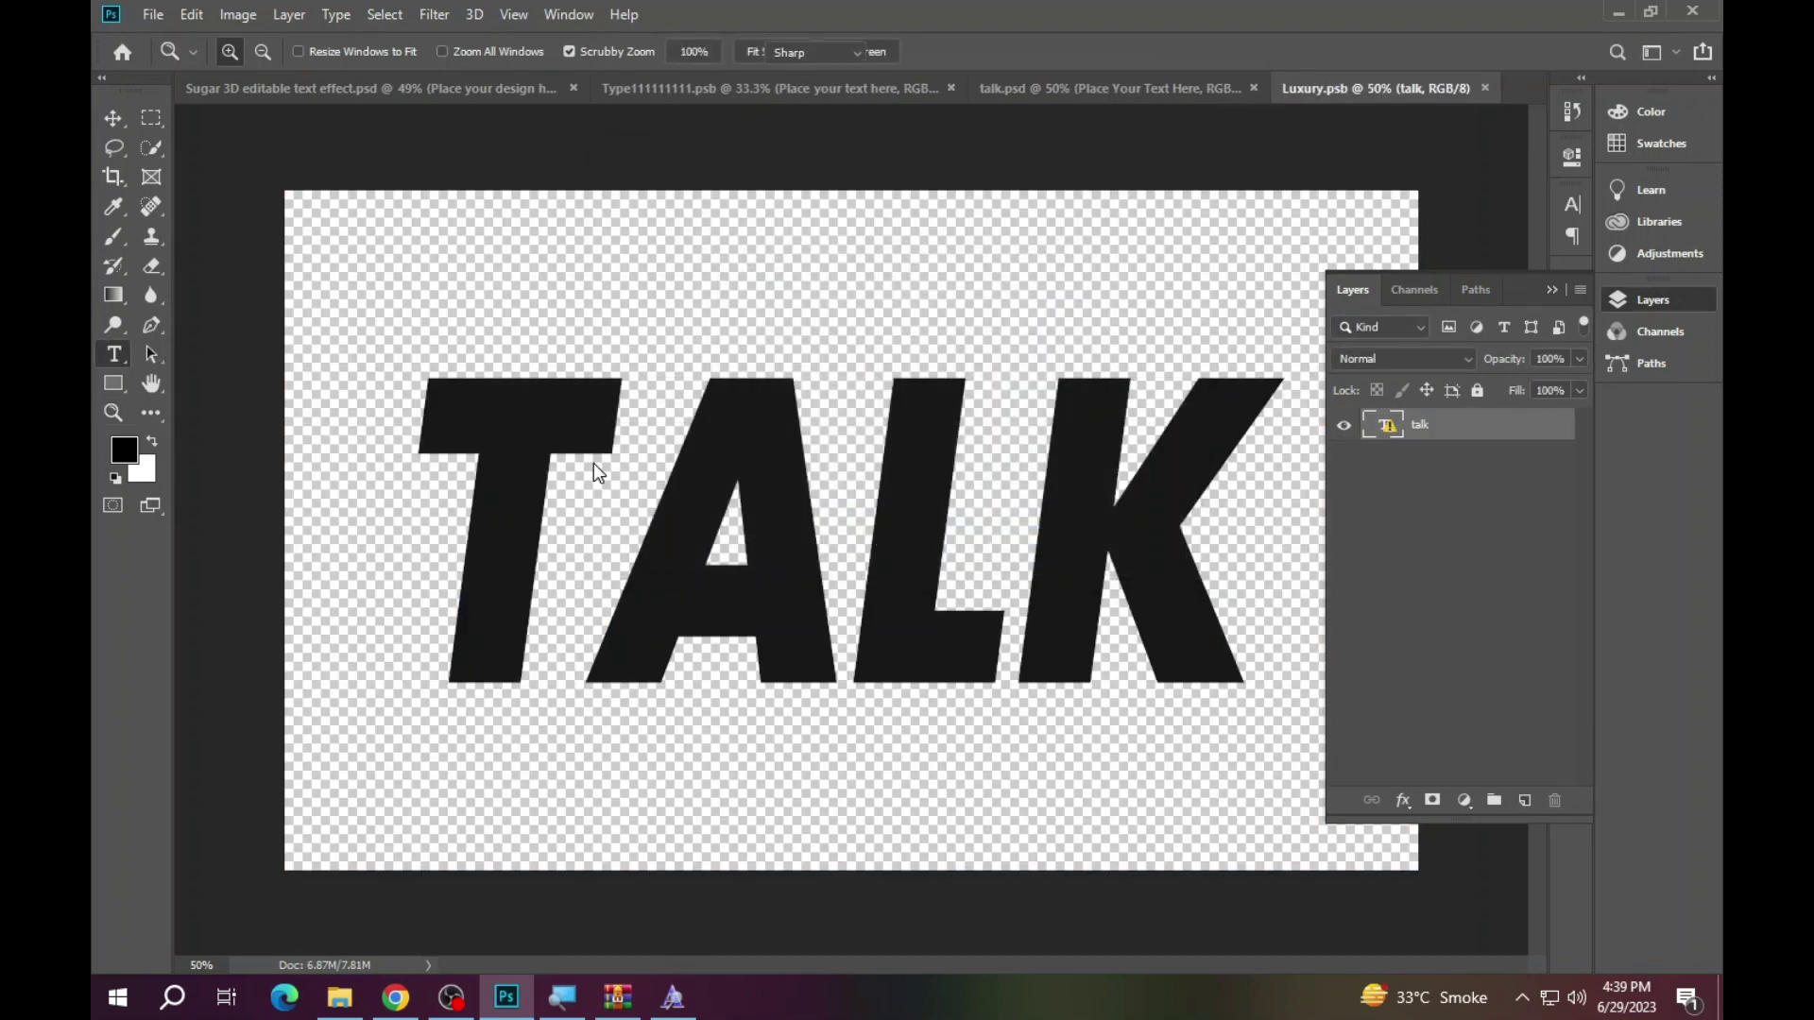
- Copy the font name Poppins to look it up on dafont
left_click(330, 50)
right_click(336, 48)
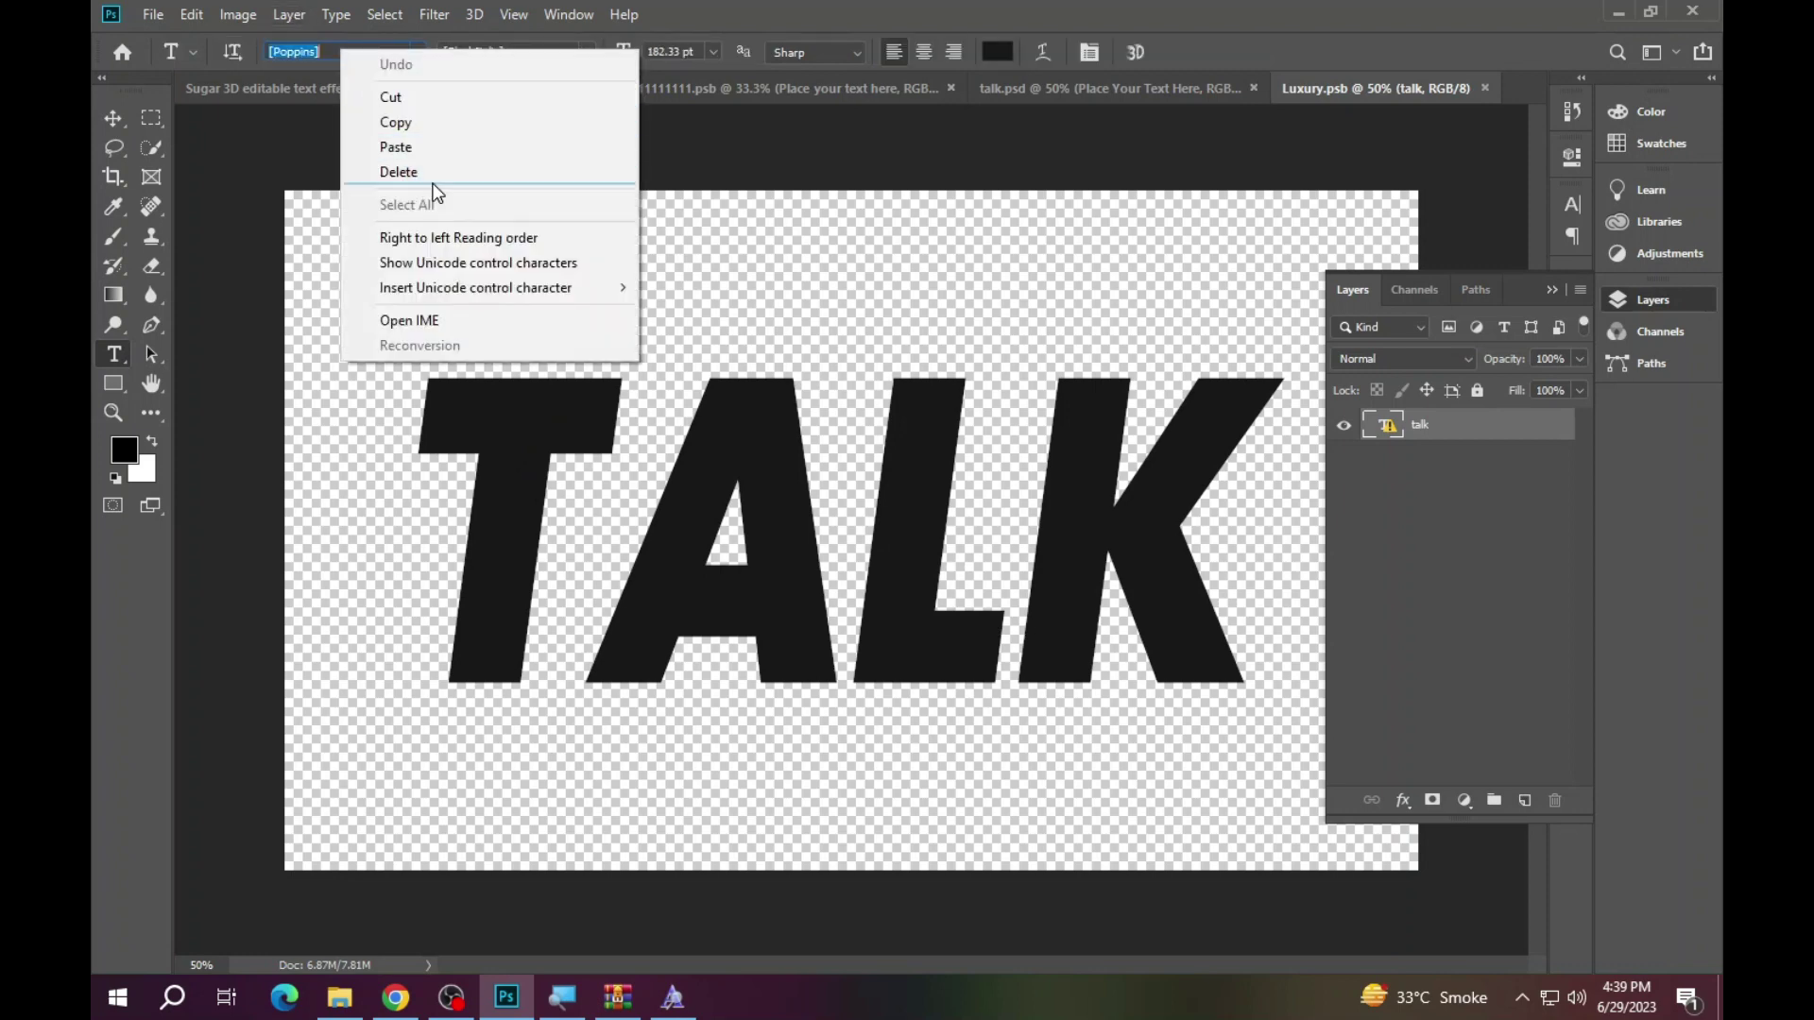
left_click(432, 123)
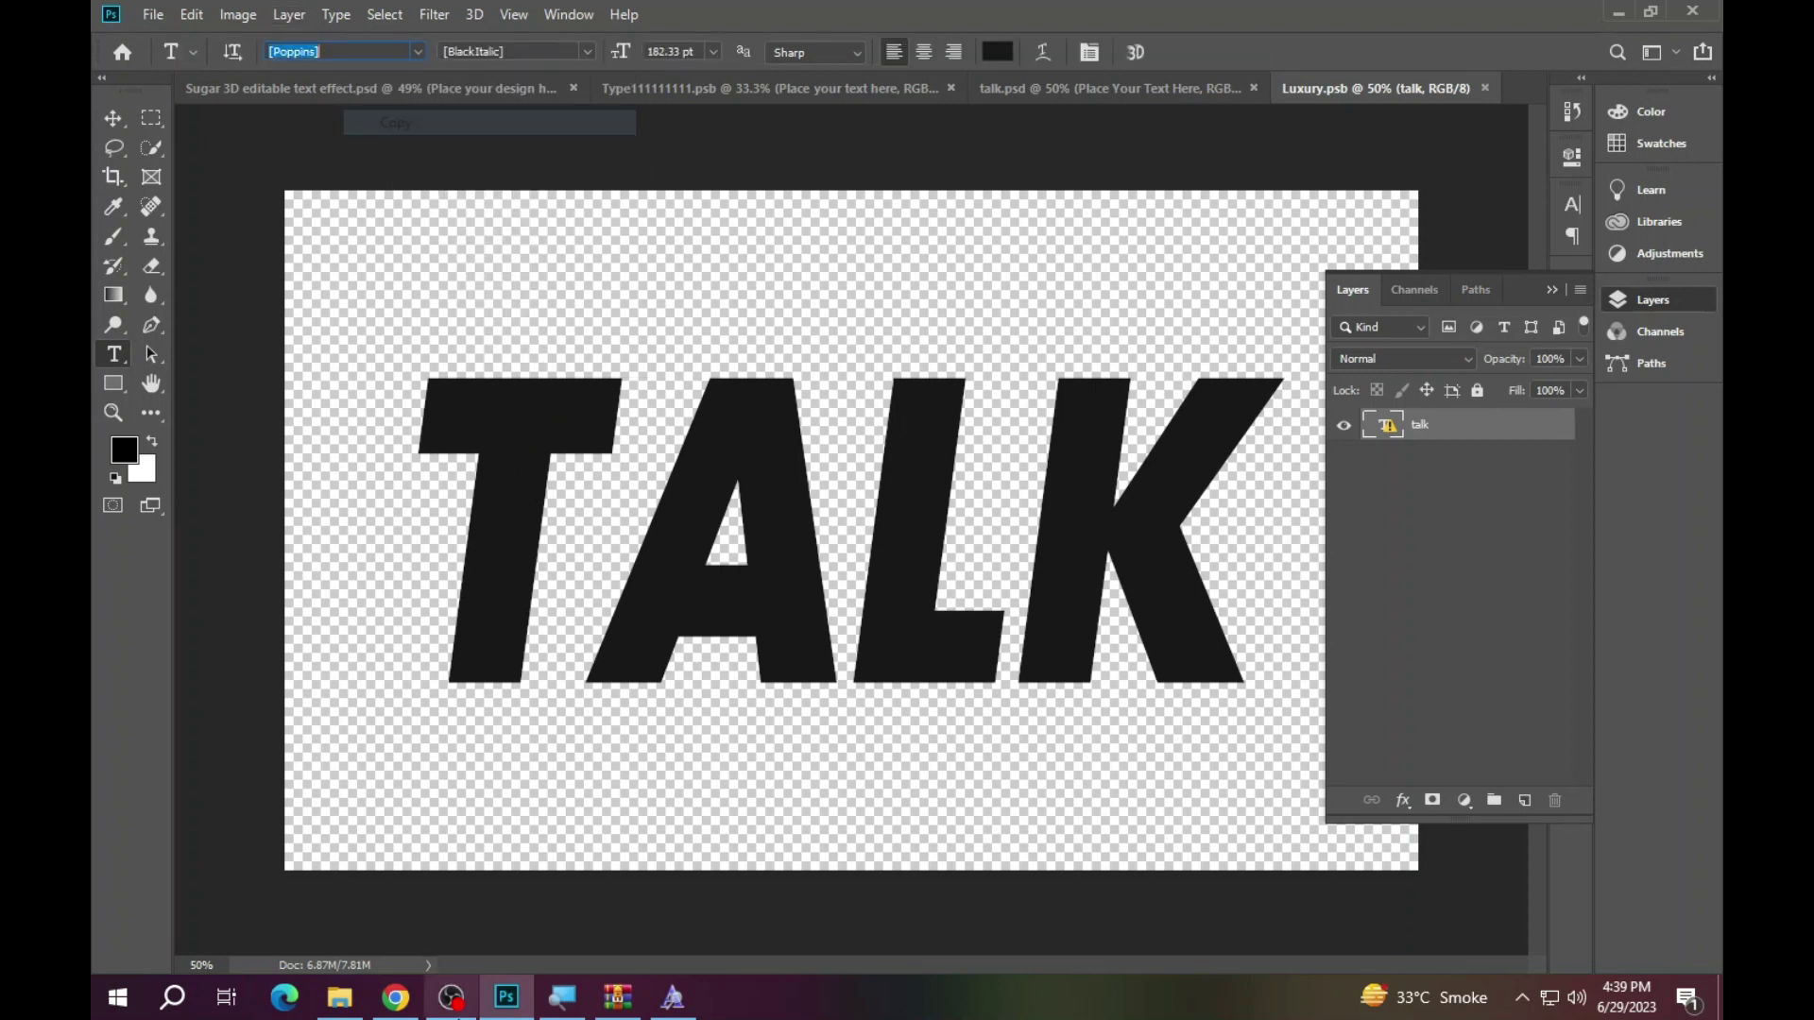
left_click(396, 996)
- Search dafont for the copied Poppins font name and scroll through the results
left_click(1409, 292)
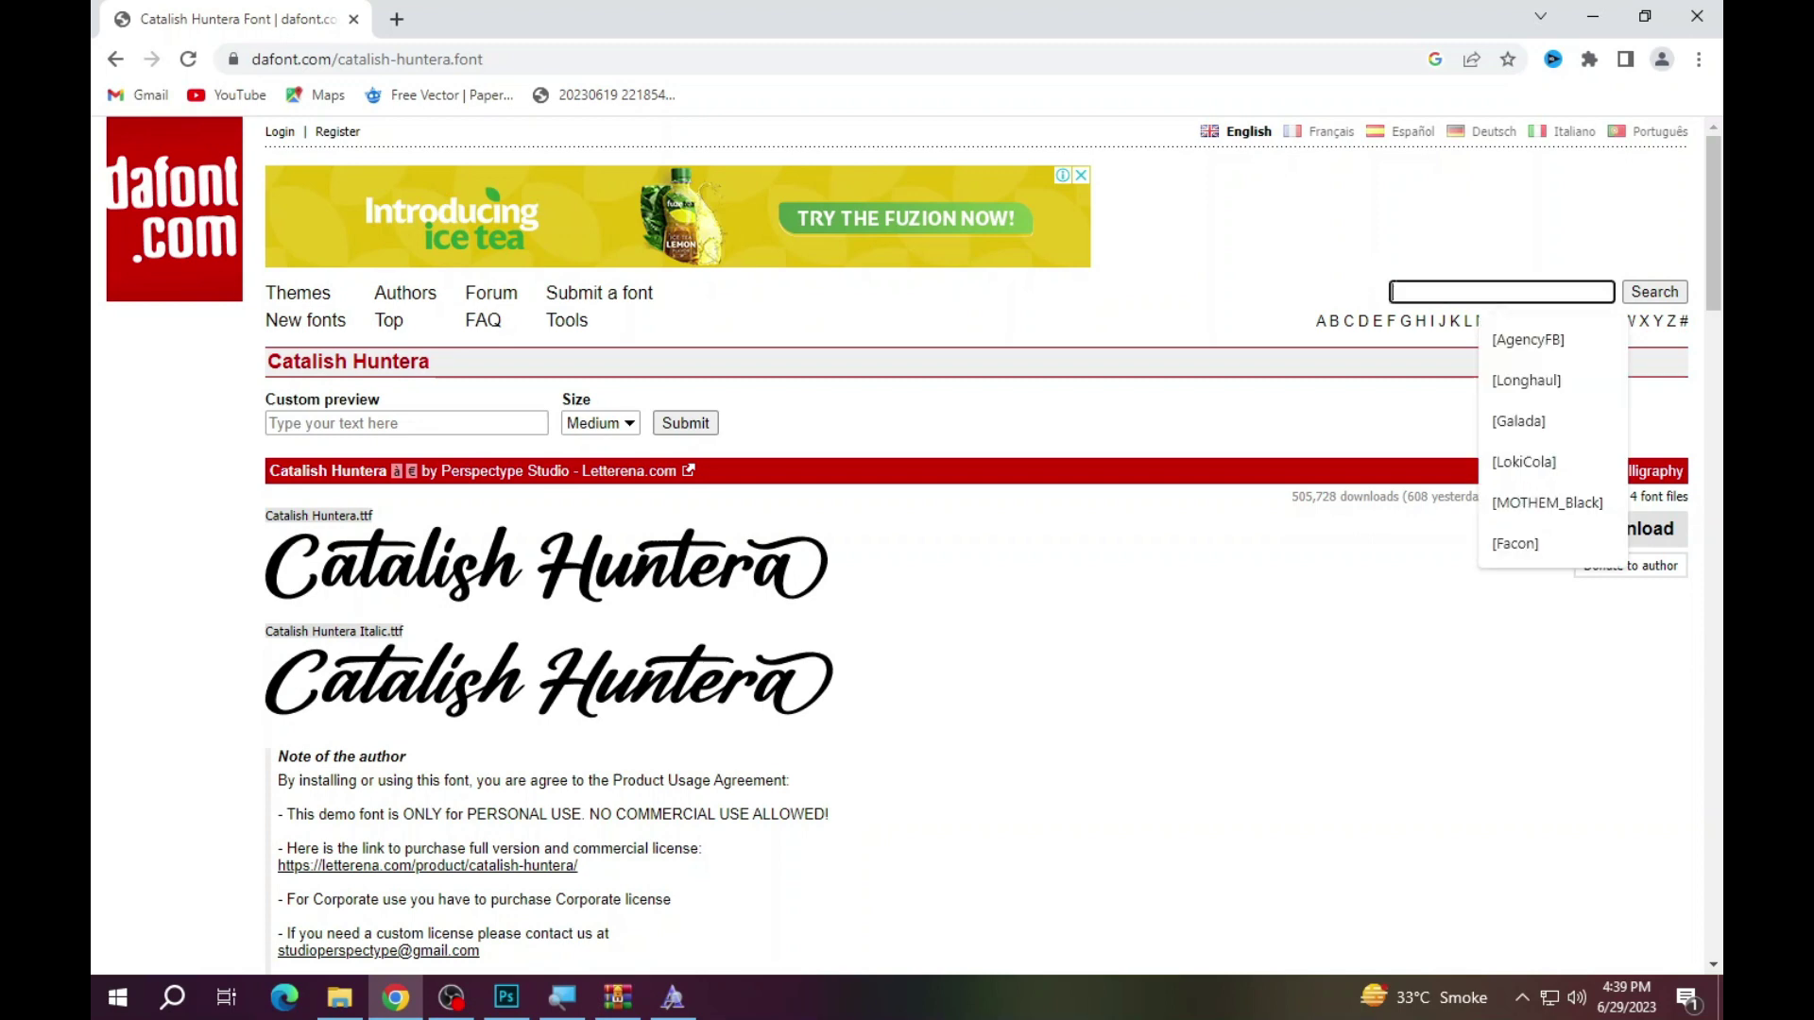
key("ctrl+v")
key("Return")
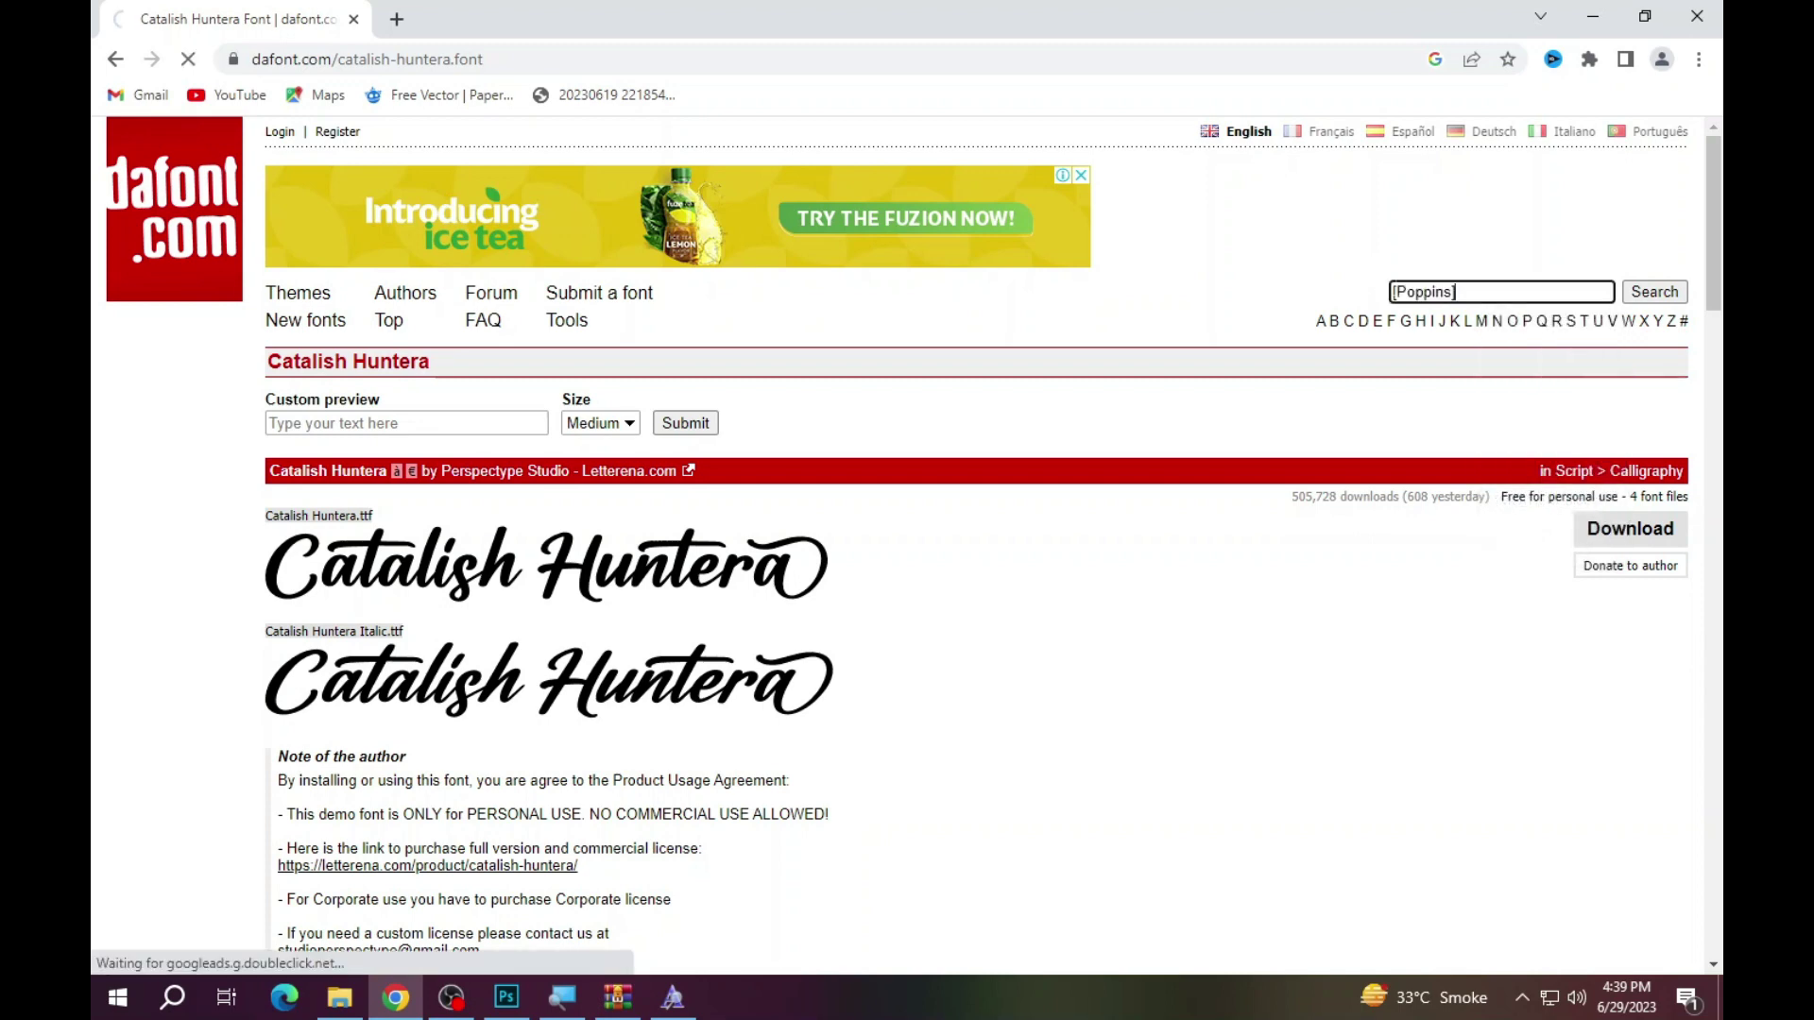
scroll(1228, 624, "down", 1)
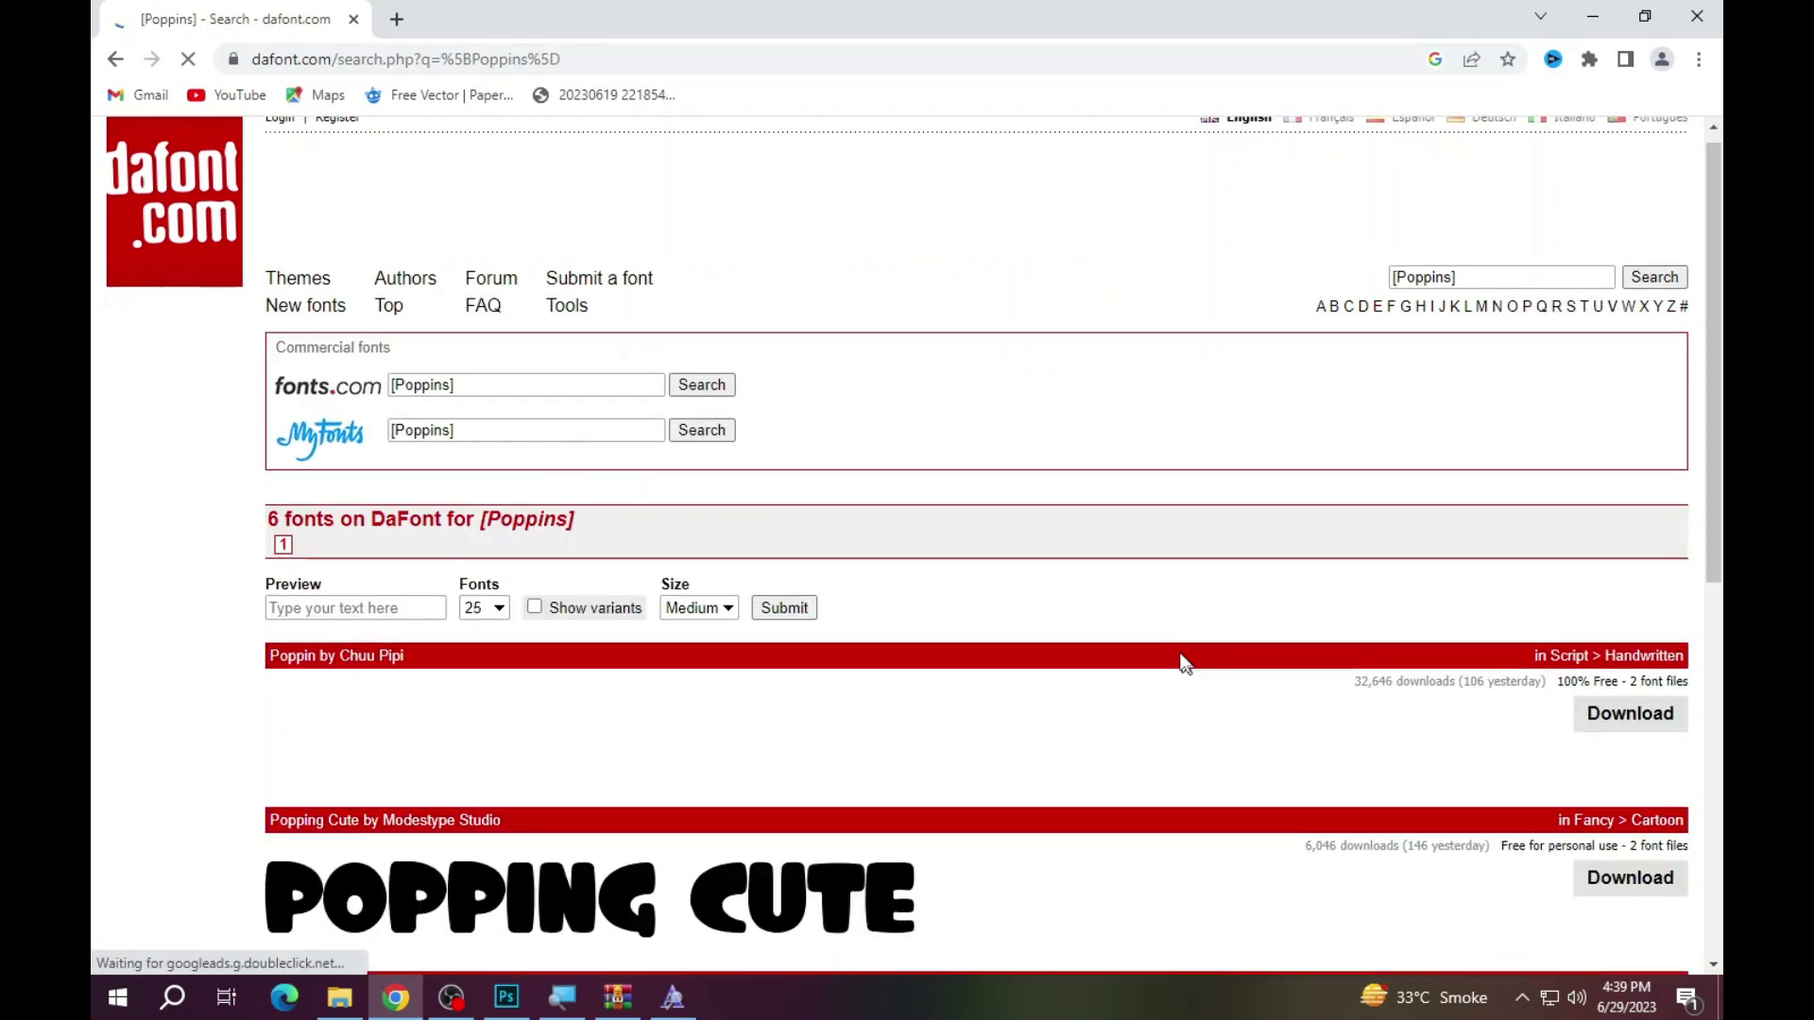
scroll(795, 612, "down", 2)
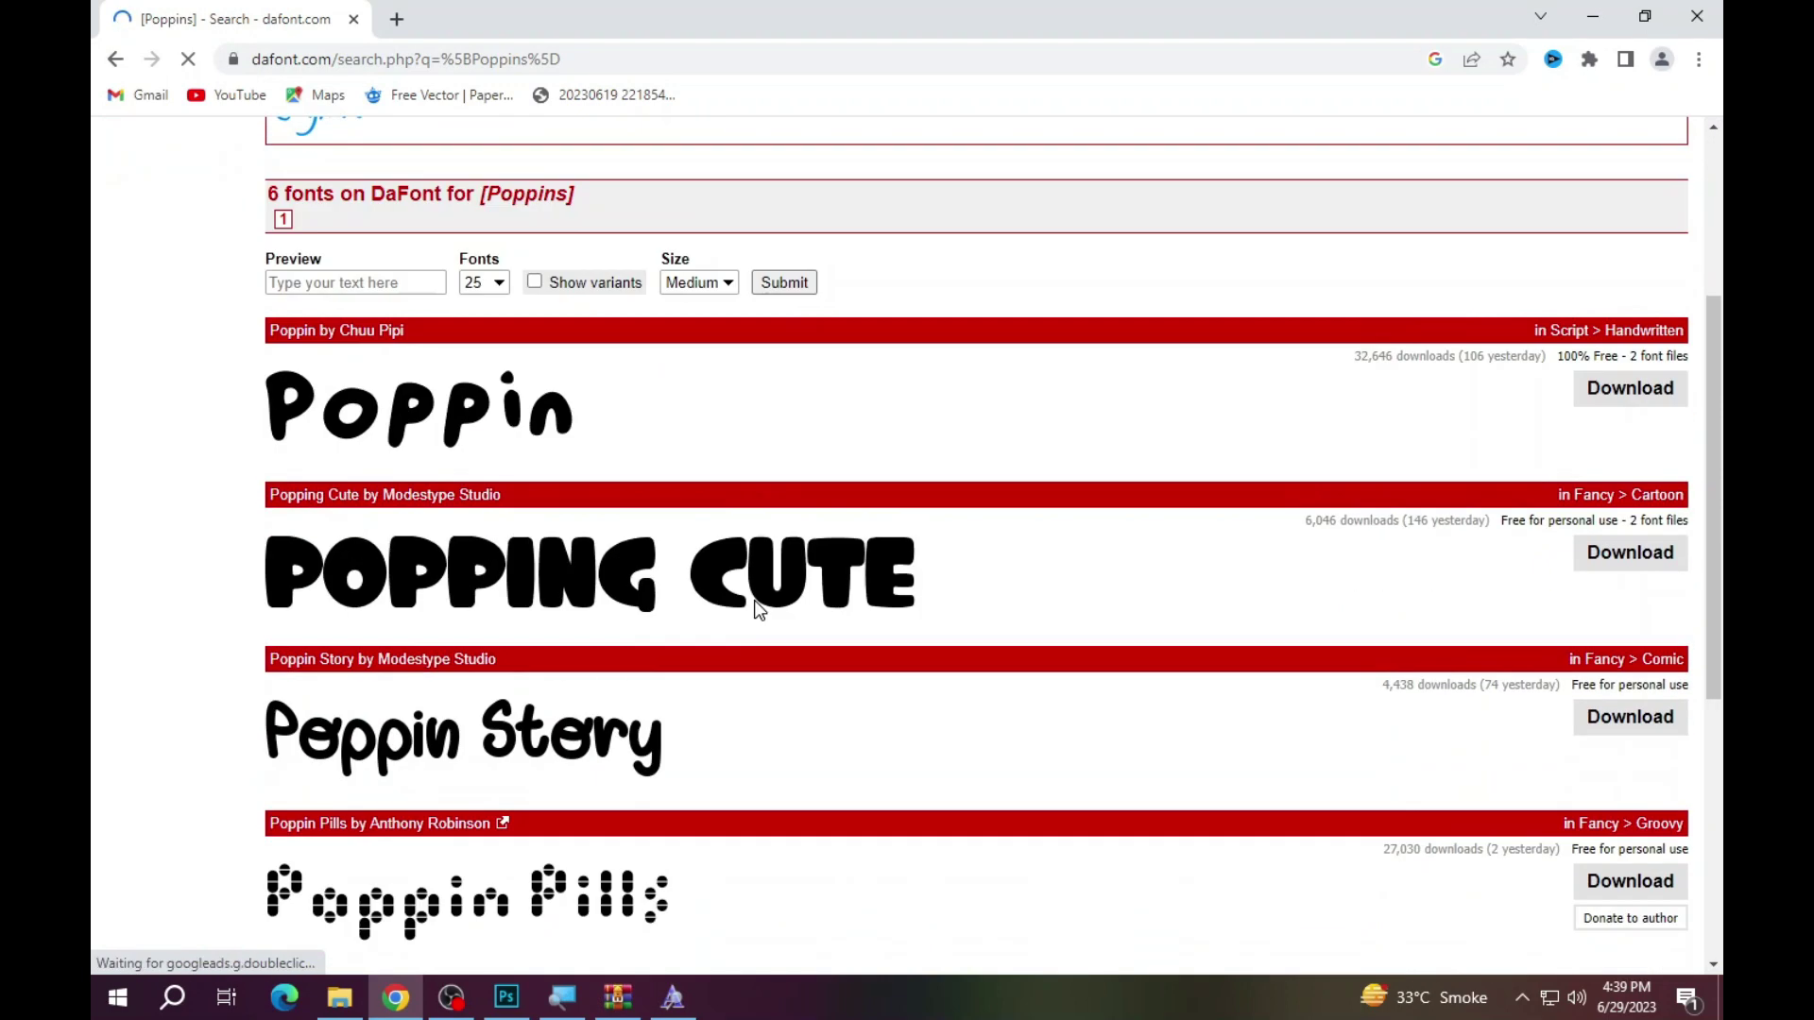
scroll(754, 600, "down", 2)
scroll(751, 608, "down", 3)
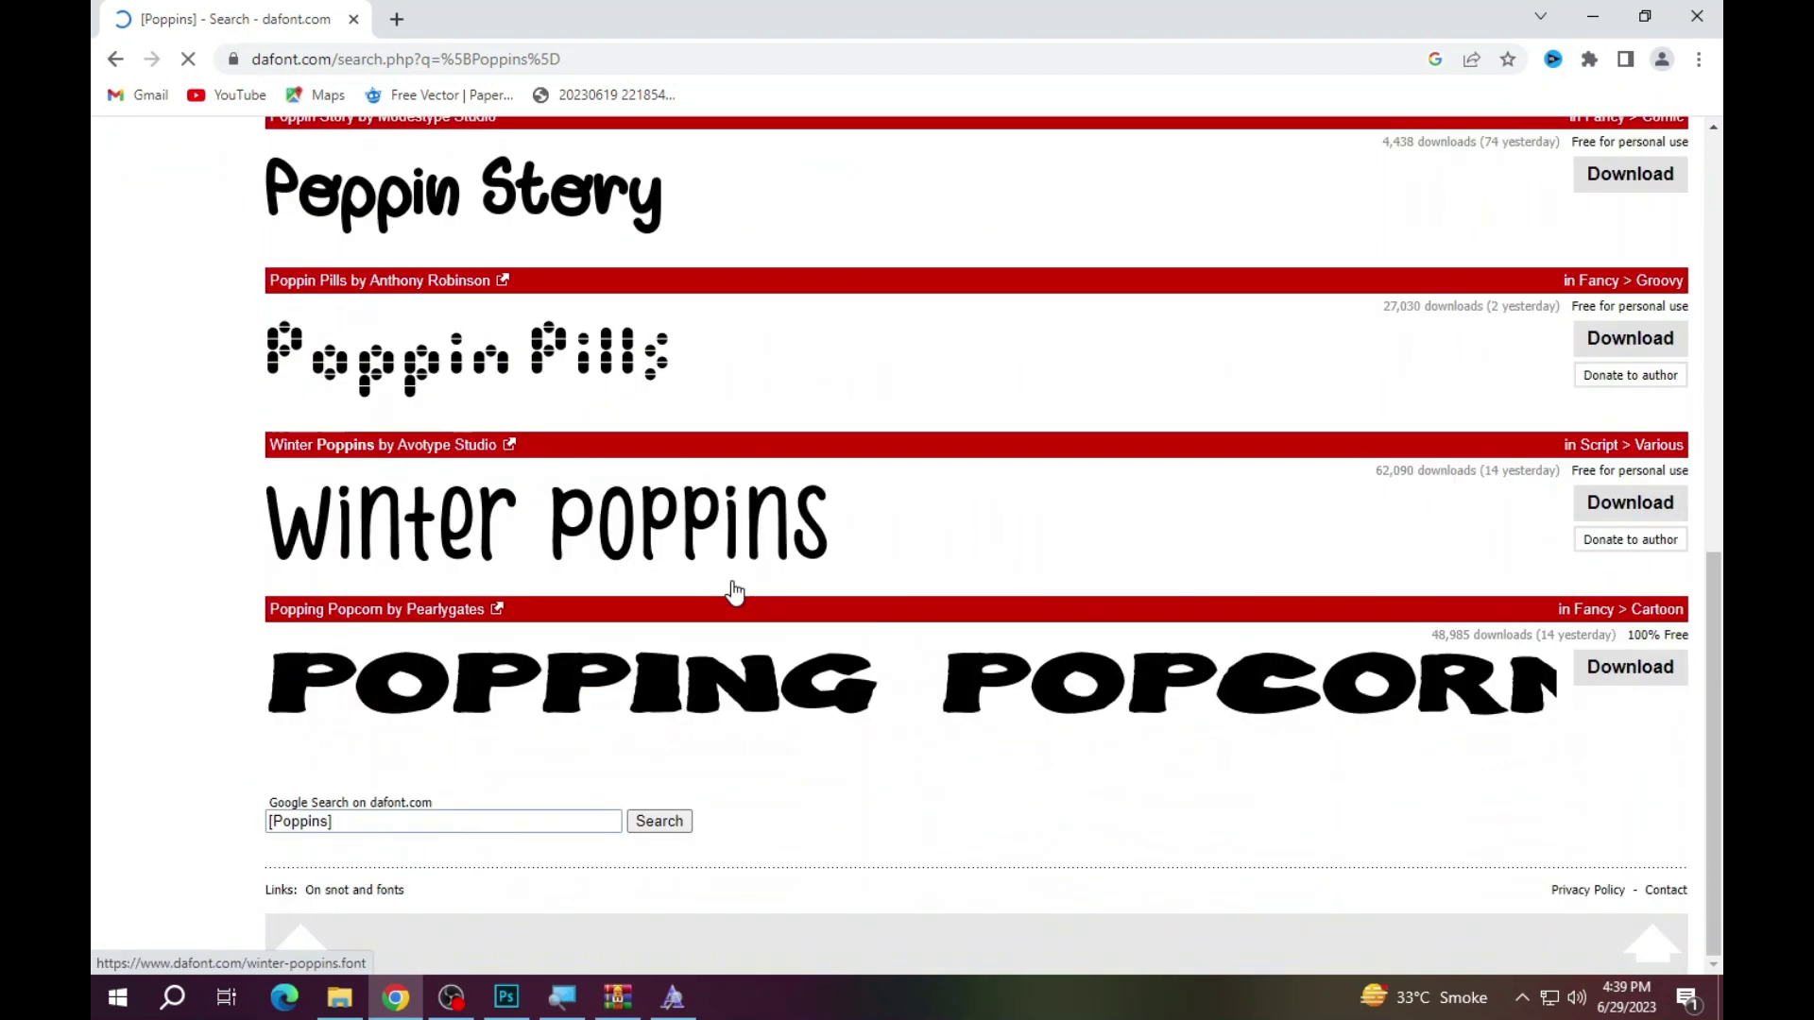
- Change the Google search query to '[Poppins]black italic'
left_click(115, 59)
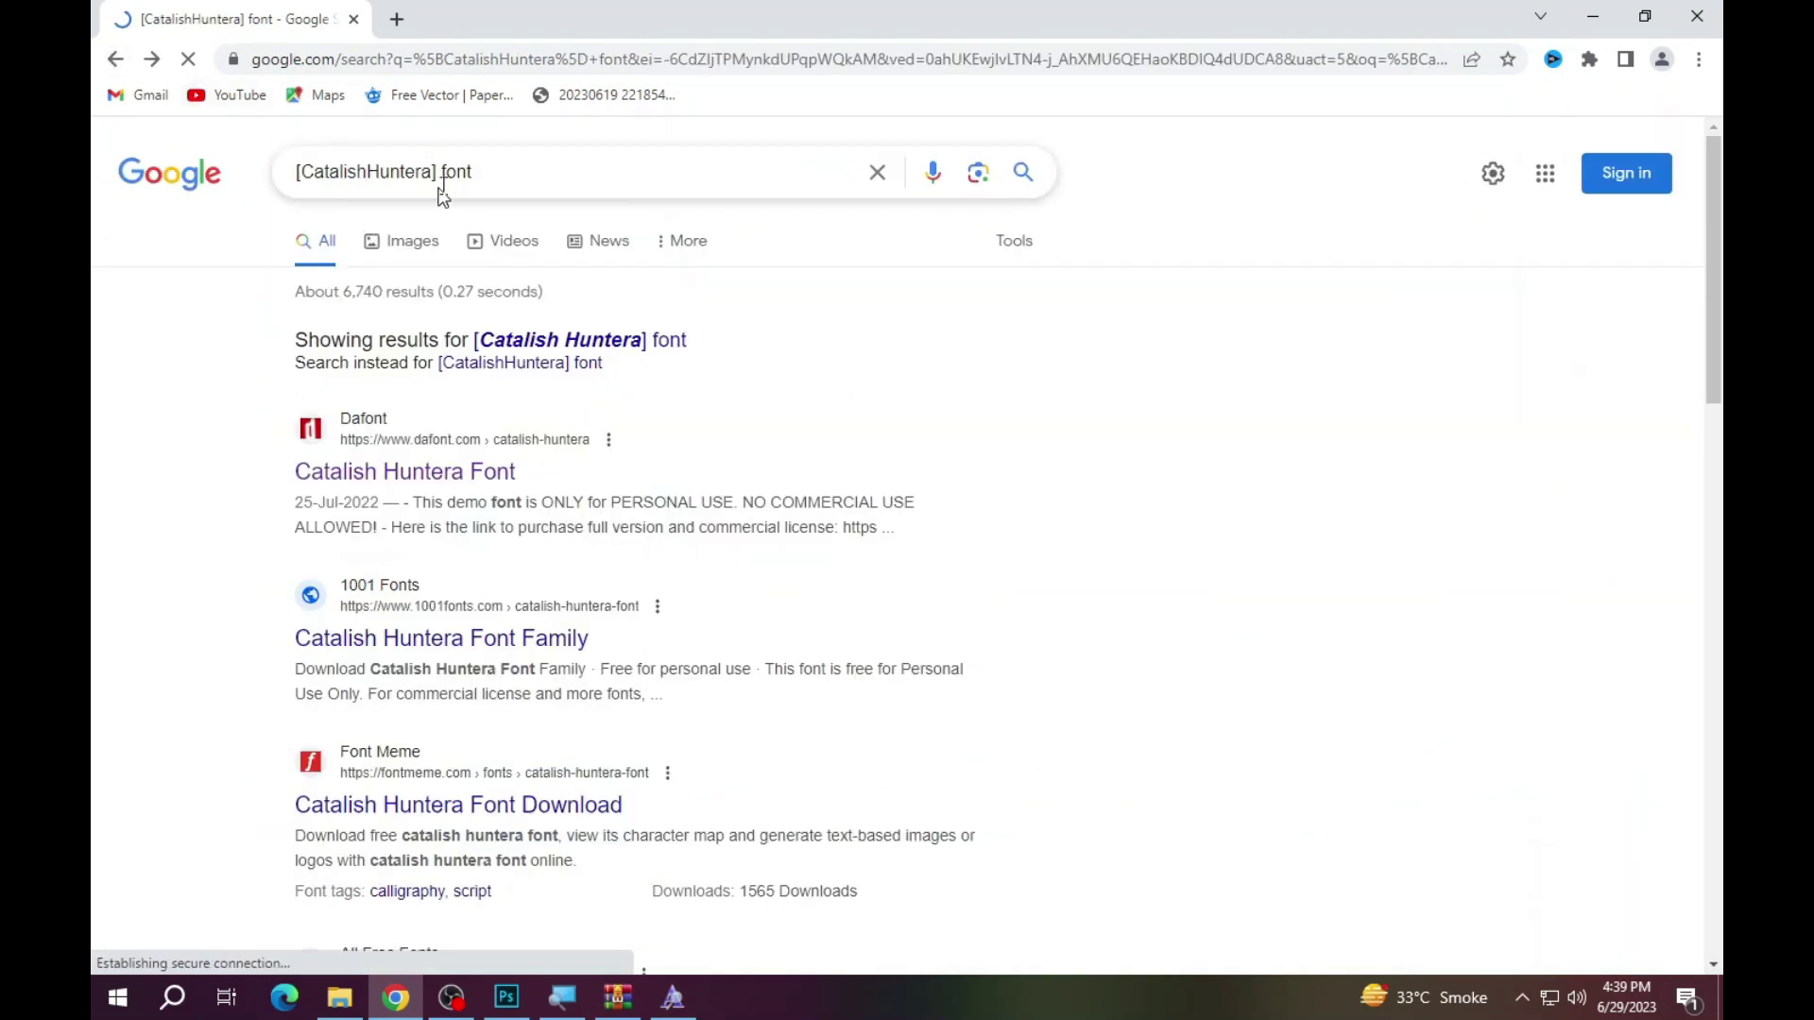
left_click_drag(435, 173, 242, 219)
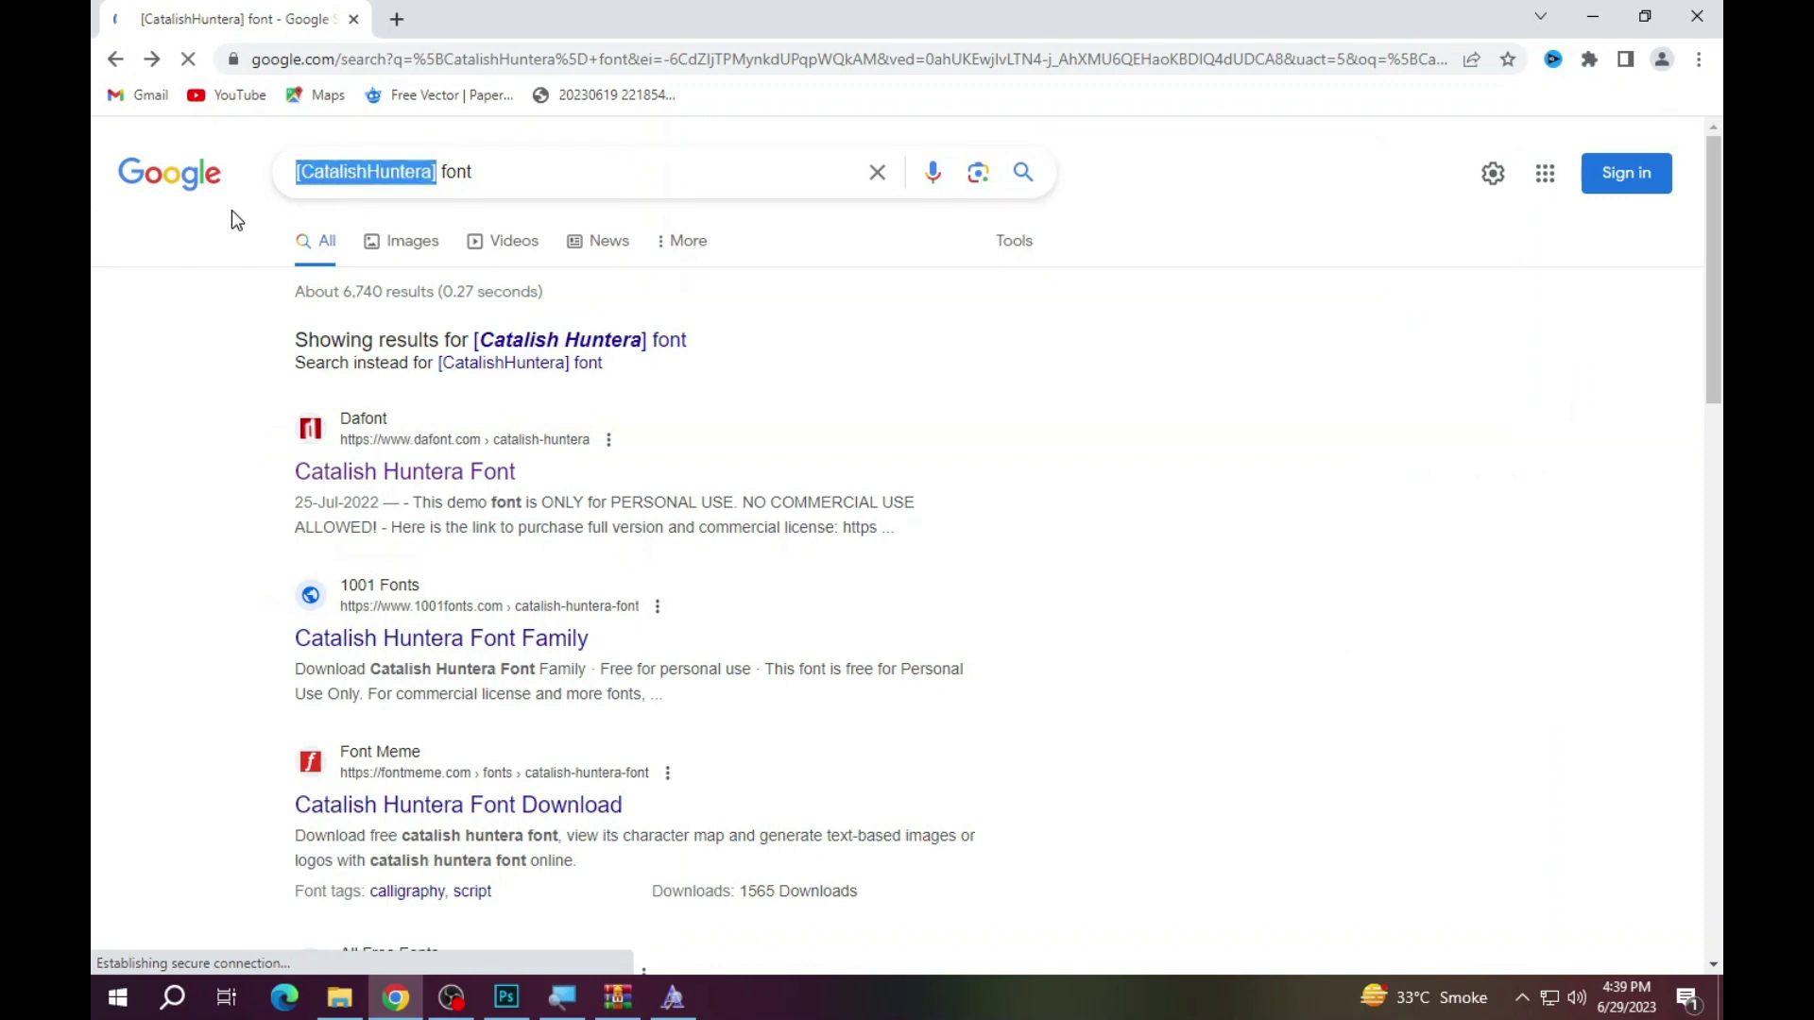
key("BackSpace")
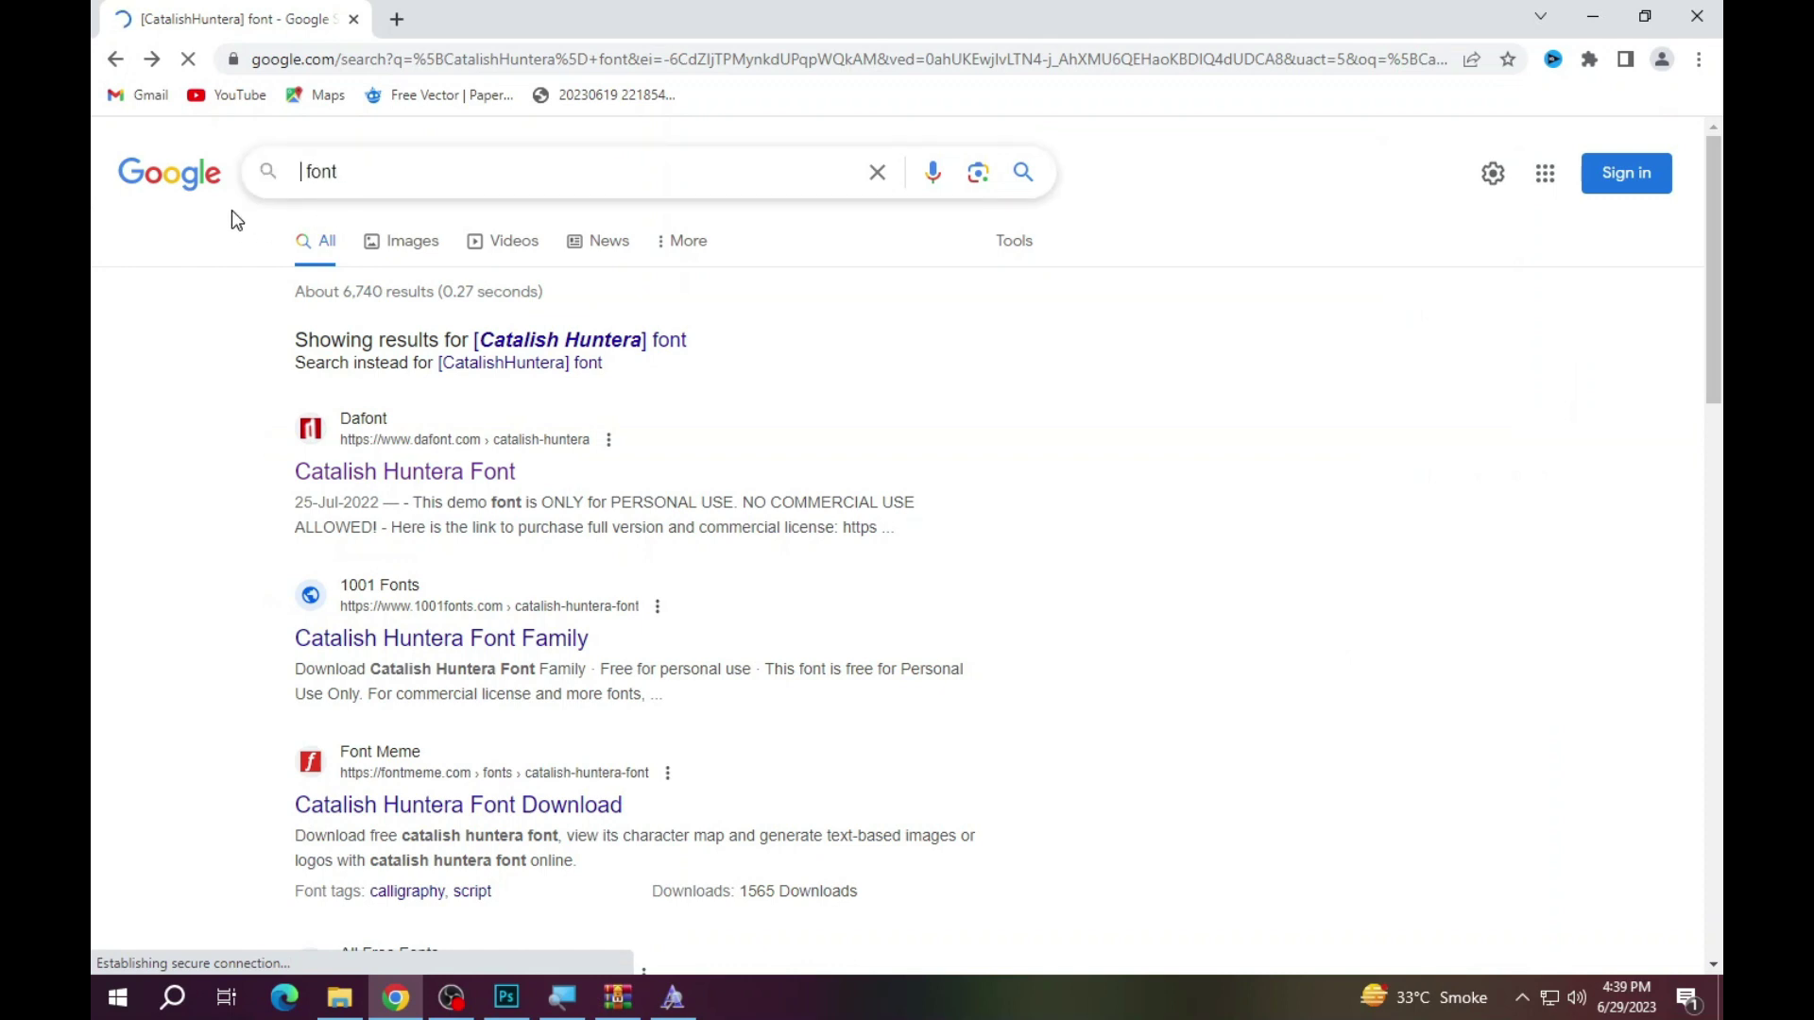
type("[Poppins]bl")
type("ack italic")
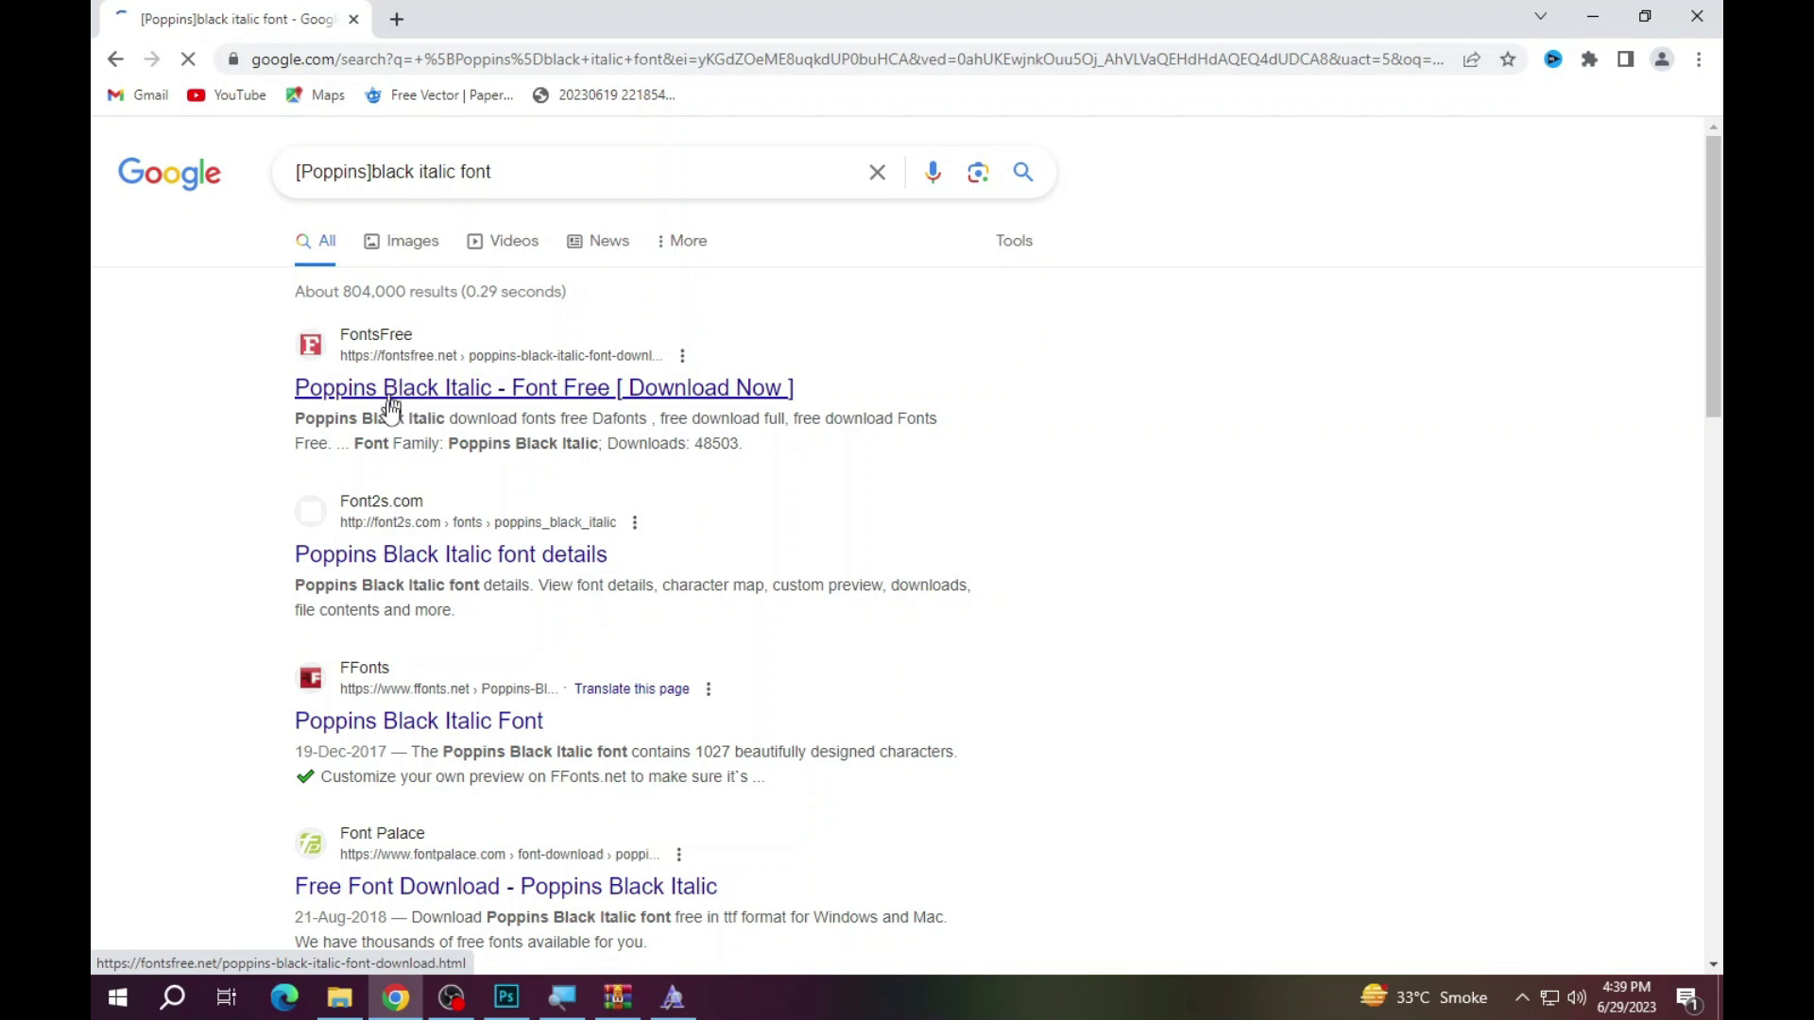
- Open the fontsfree.net and font2s.com Poppins Black Italic pages in new tabs
right_click(544, 552)
left_click(583, 561)
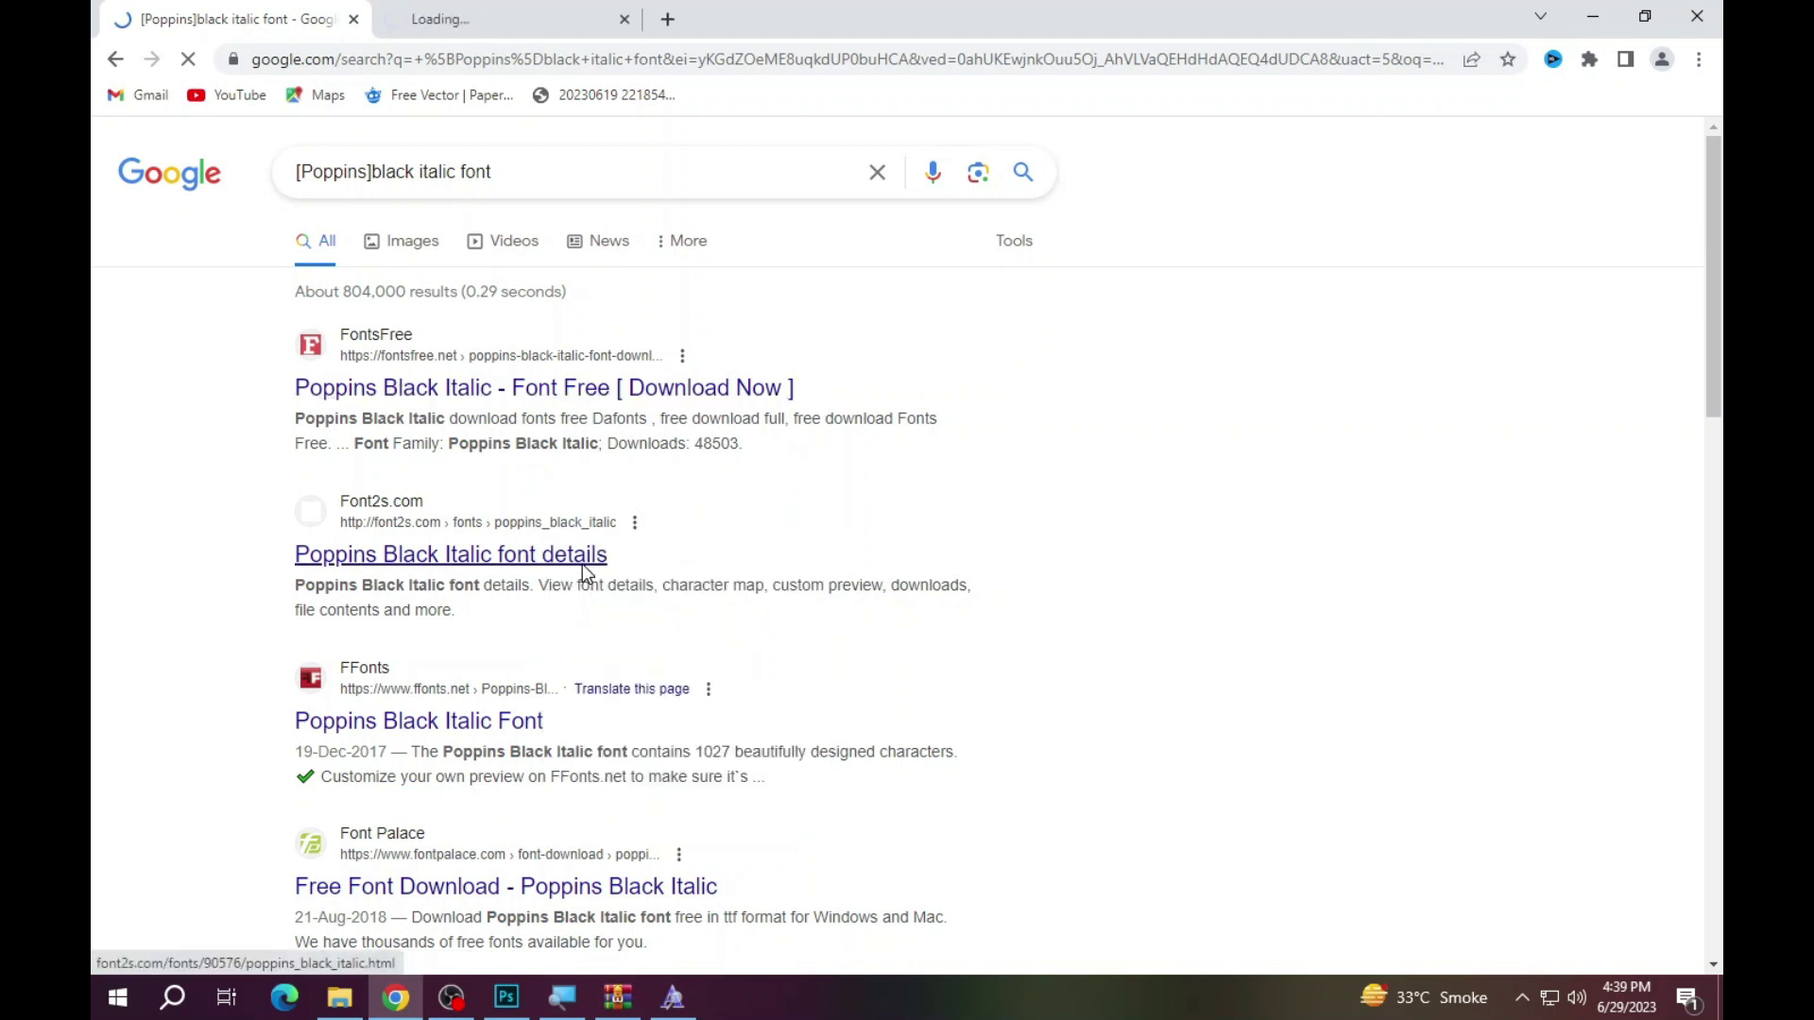
left_click(510, 19)
left_click(246, 11)
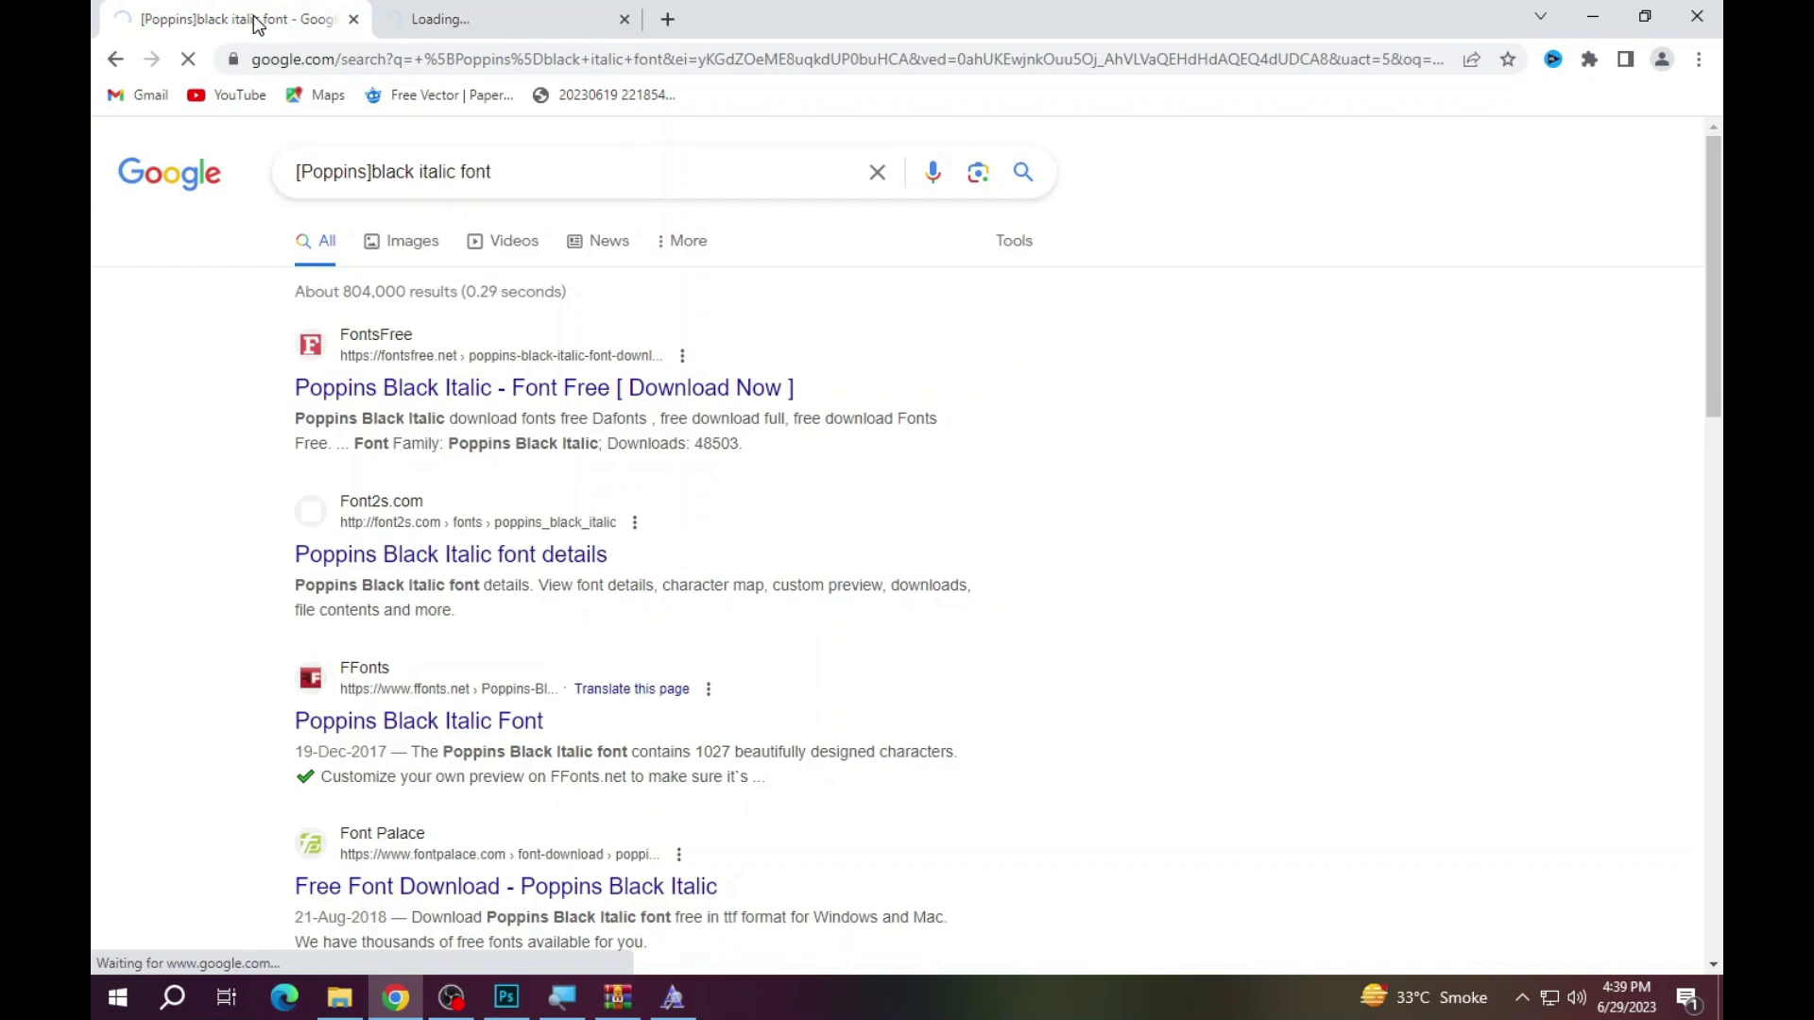
left_click(510, 18)
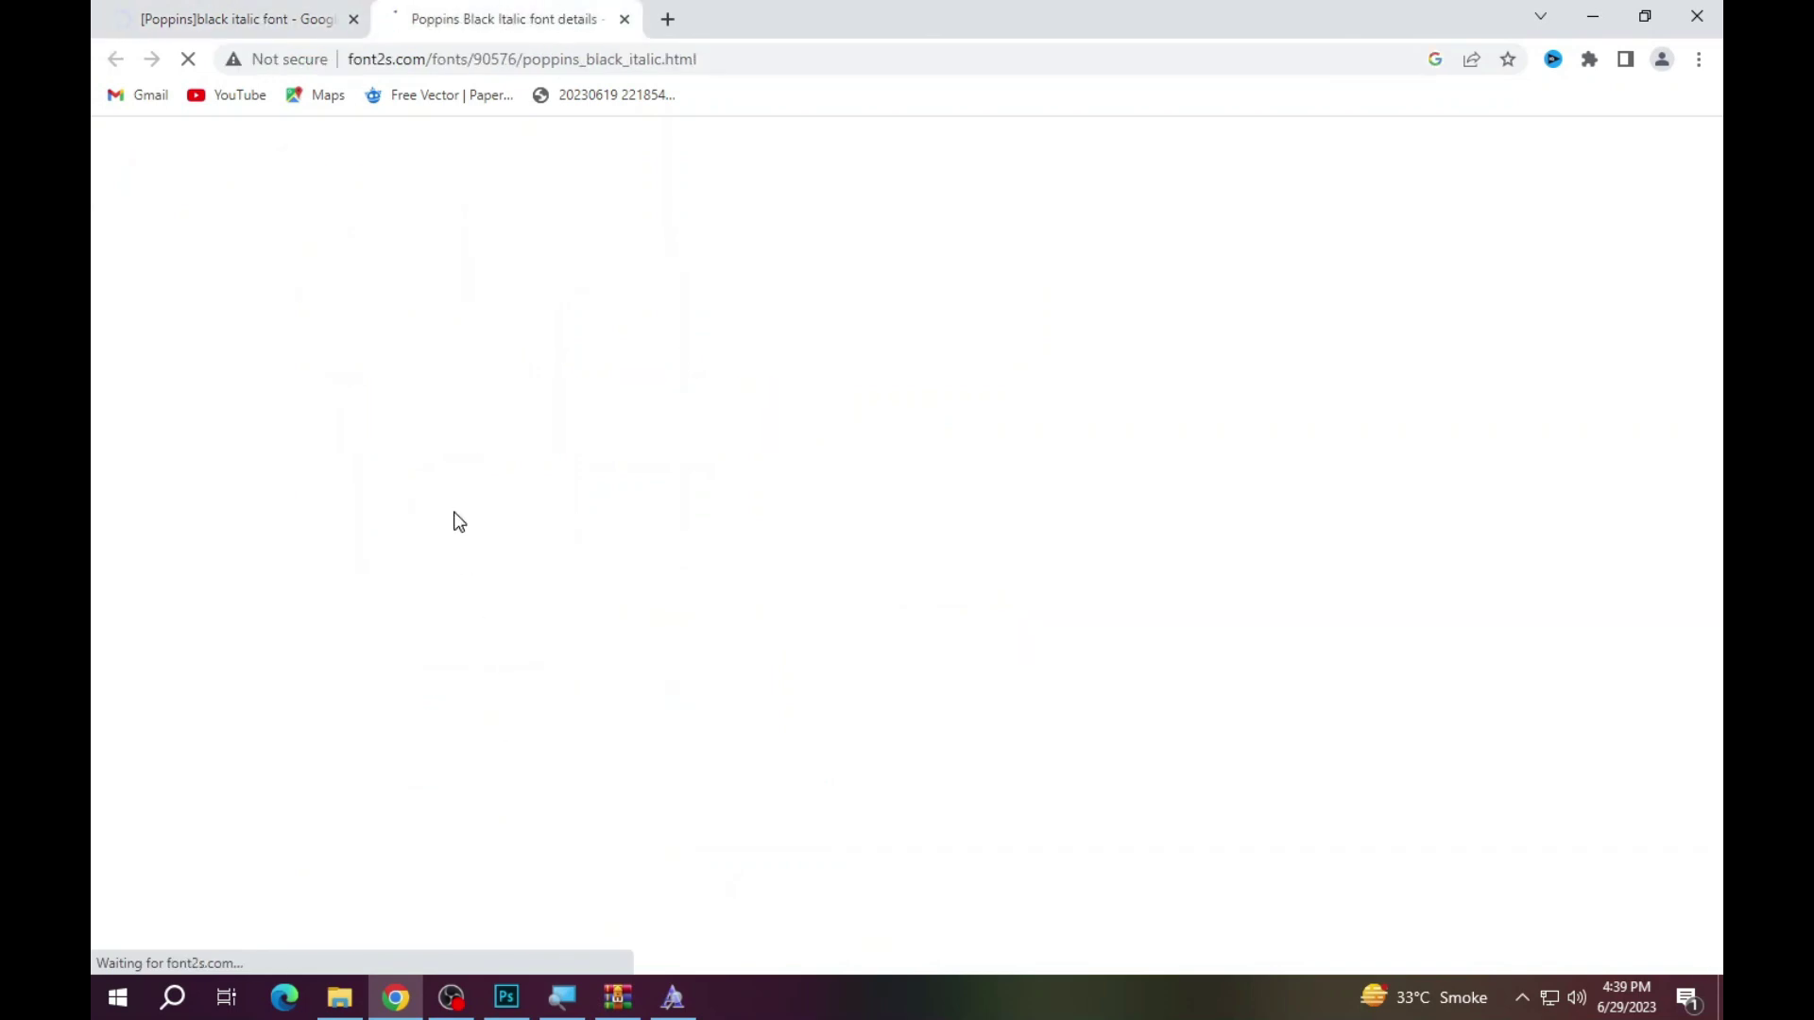
left_click(243, 16)
left_click(482, 11)
left_click(179, 12)
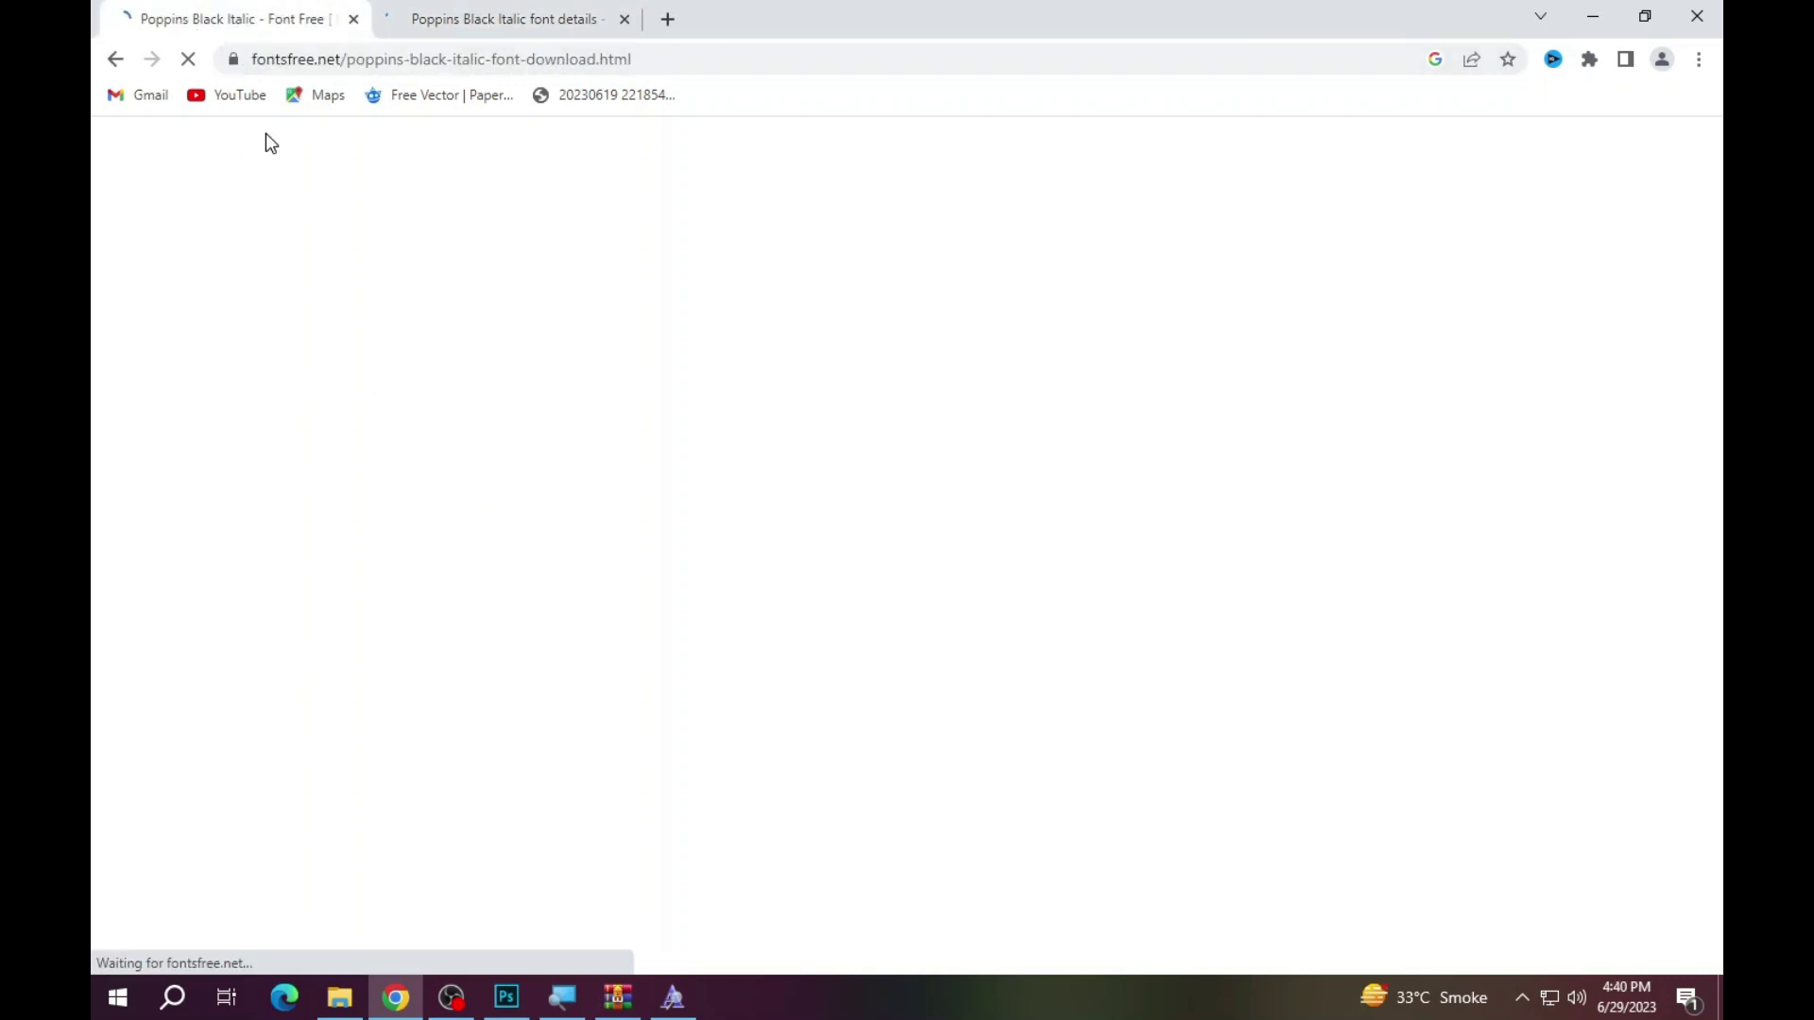
left_click(472, 13)
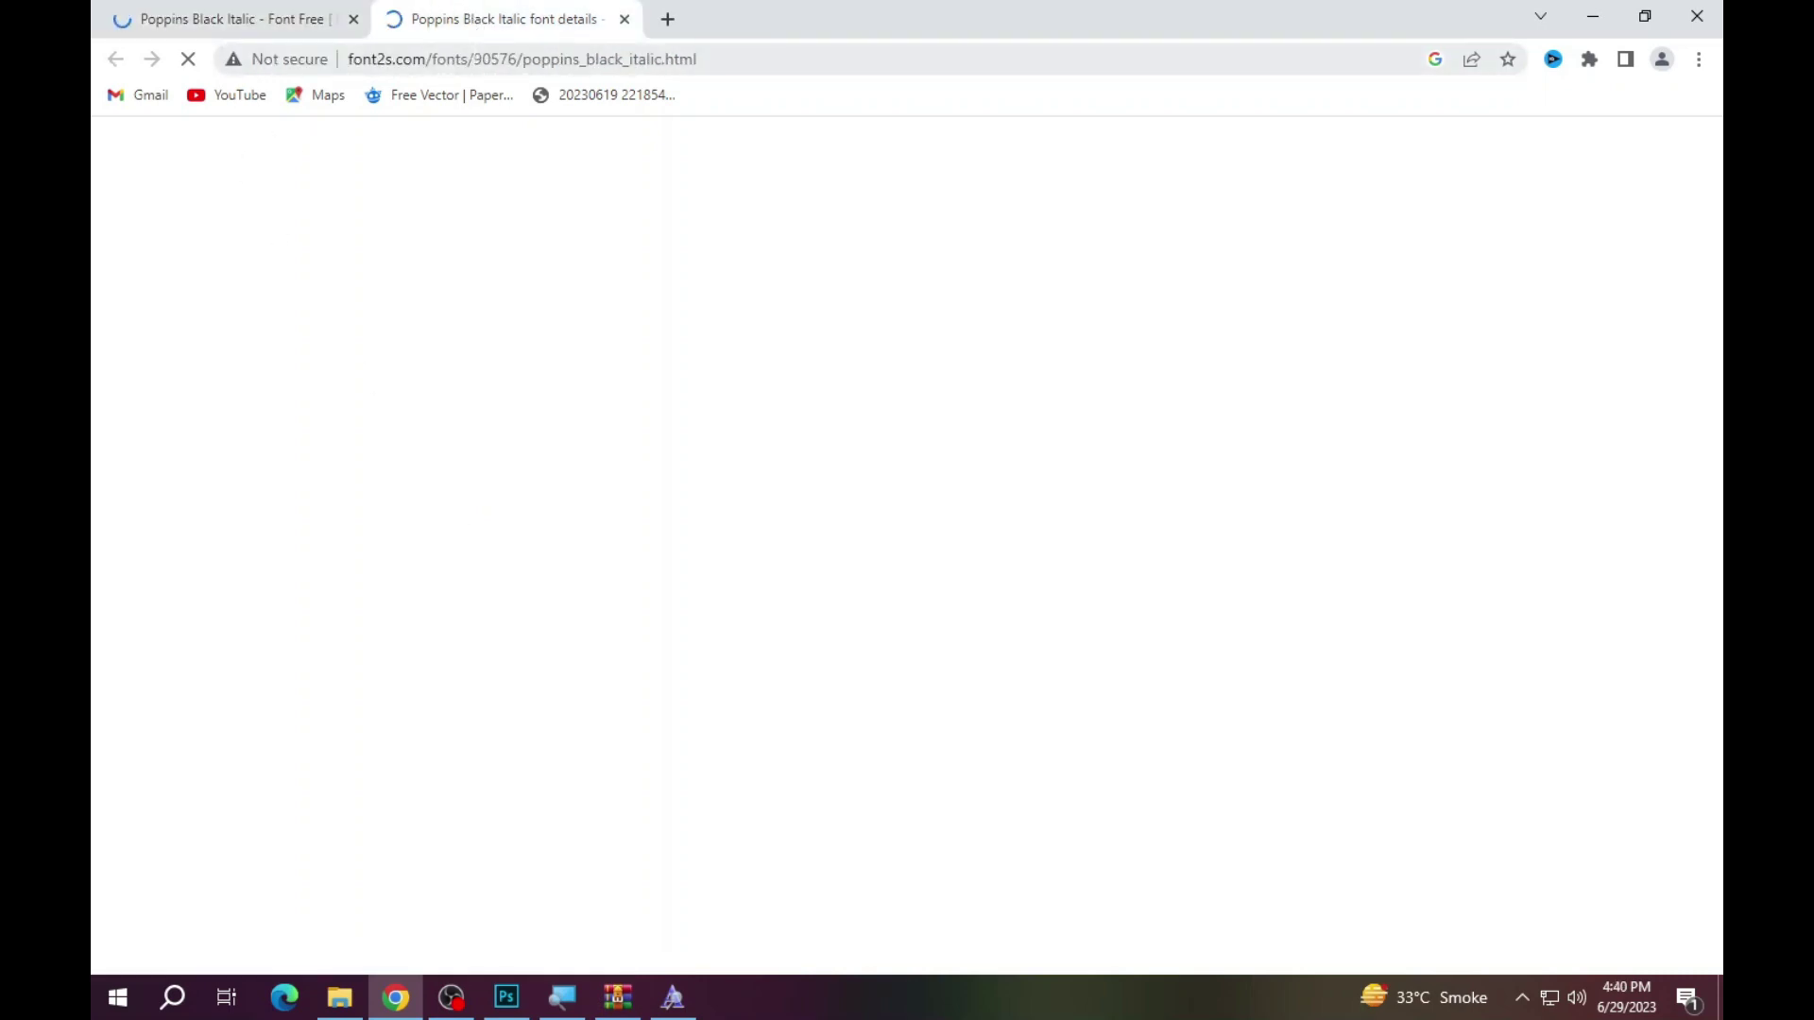
key("ctrl+Tab")
- Start the Poppins Black Italic TTF download on fontsfree.net
scroll(784, 600, "down", 2)
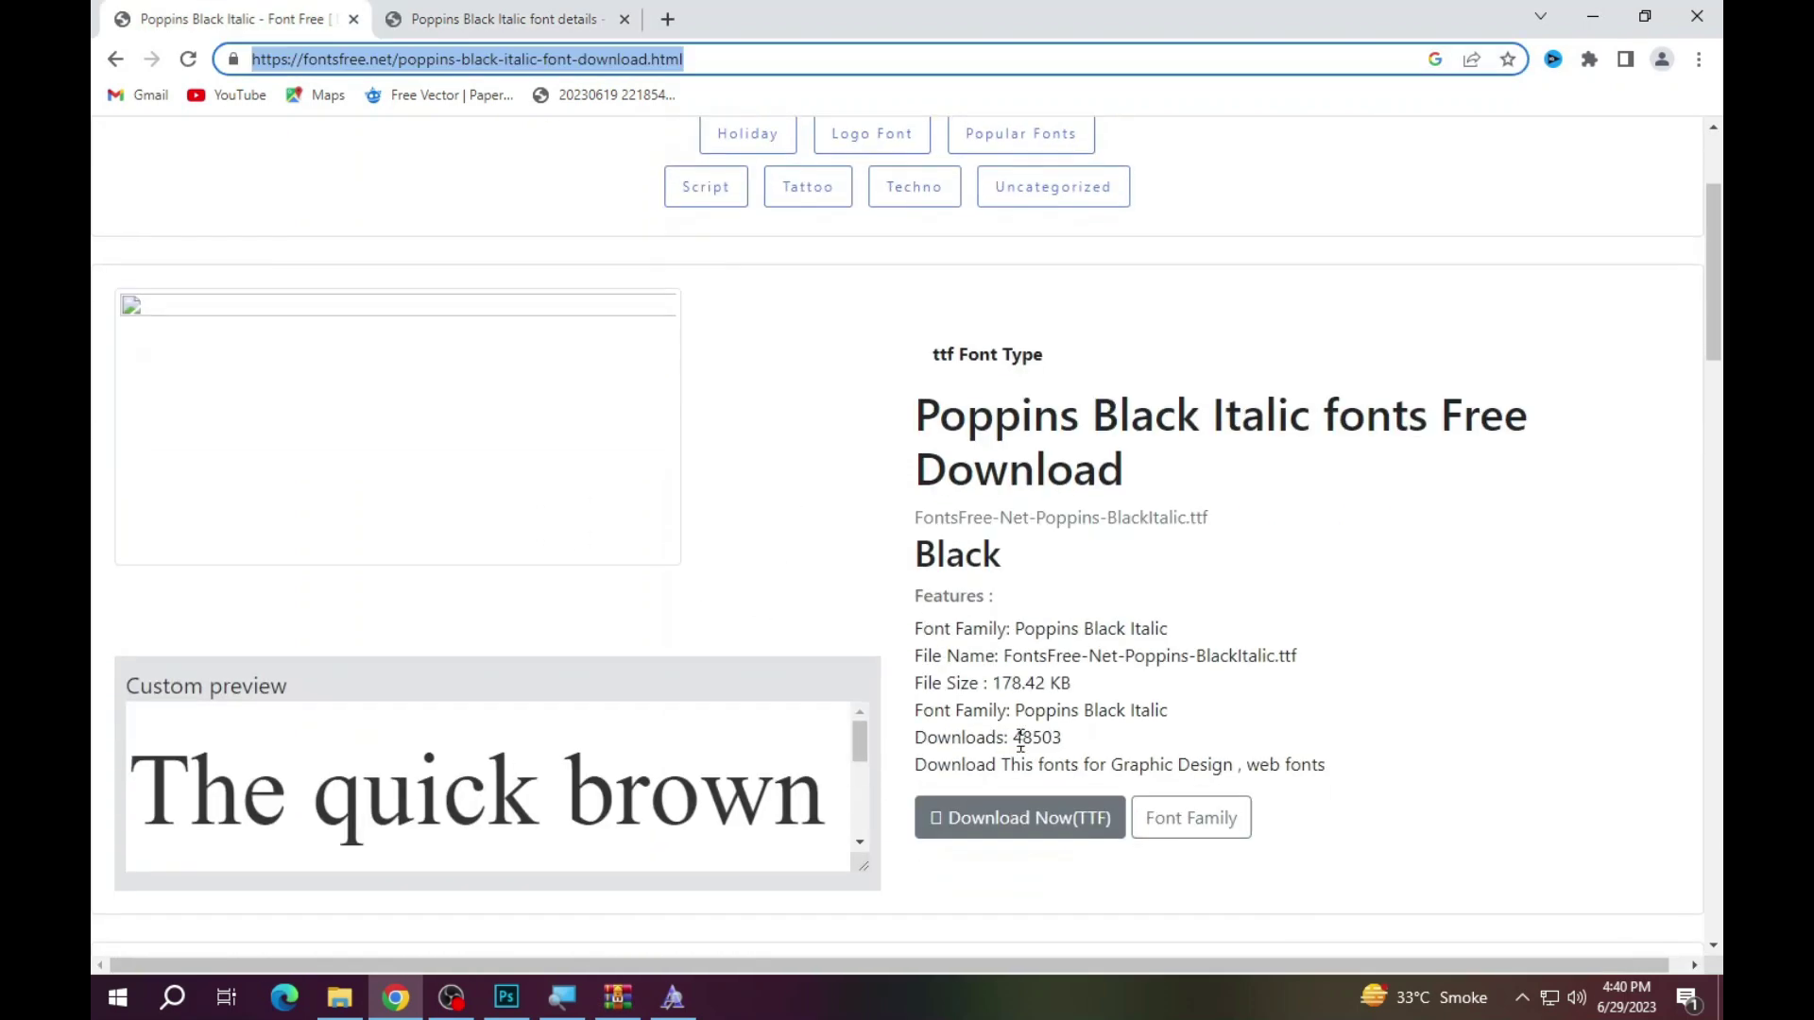
left_click(1002, 829)
left_click(300, 32)
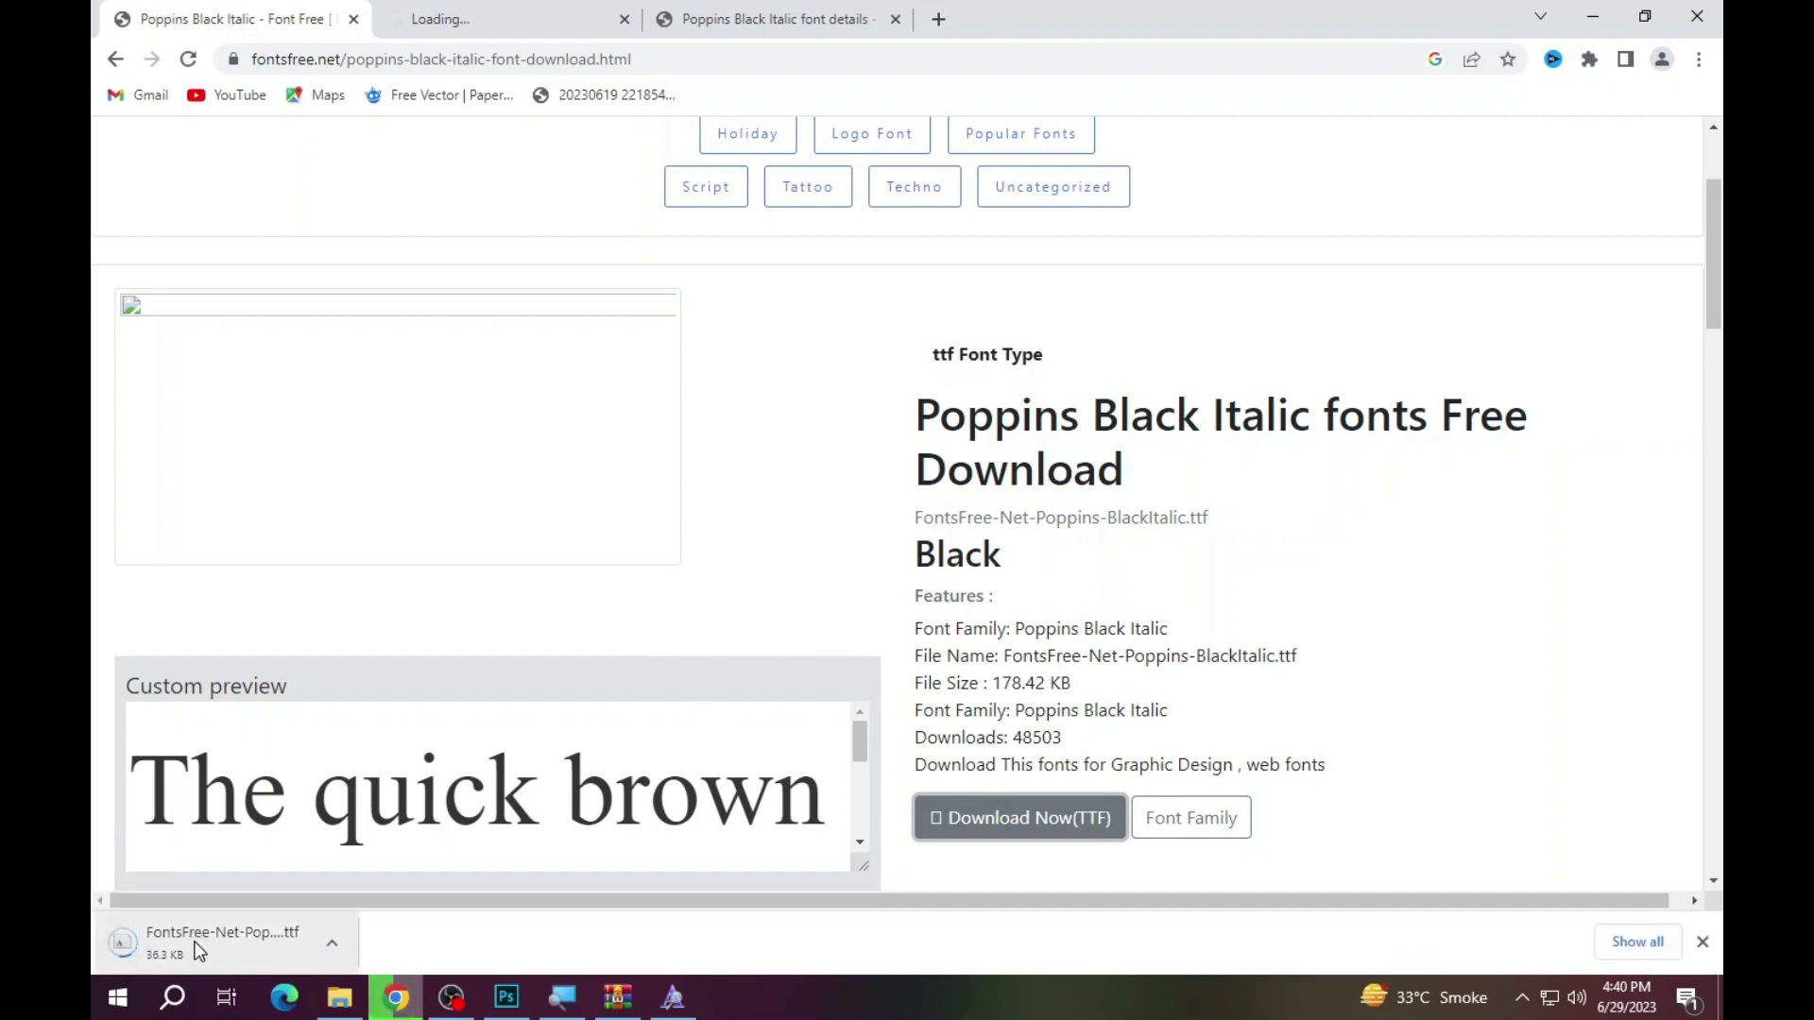
left_click(196, 943)
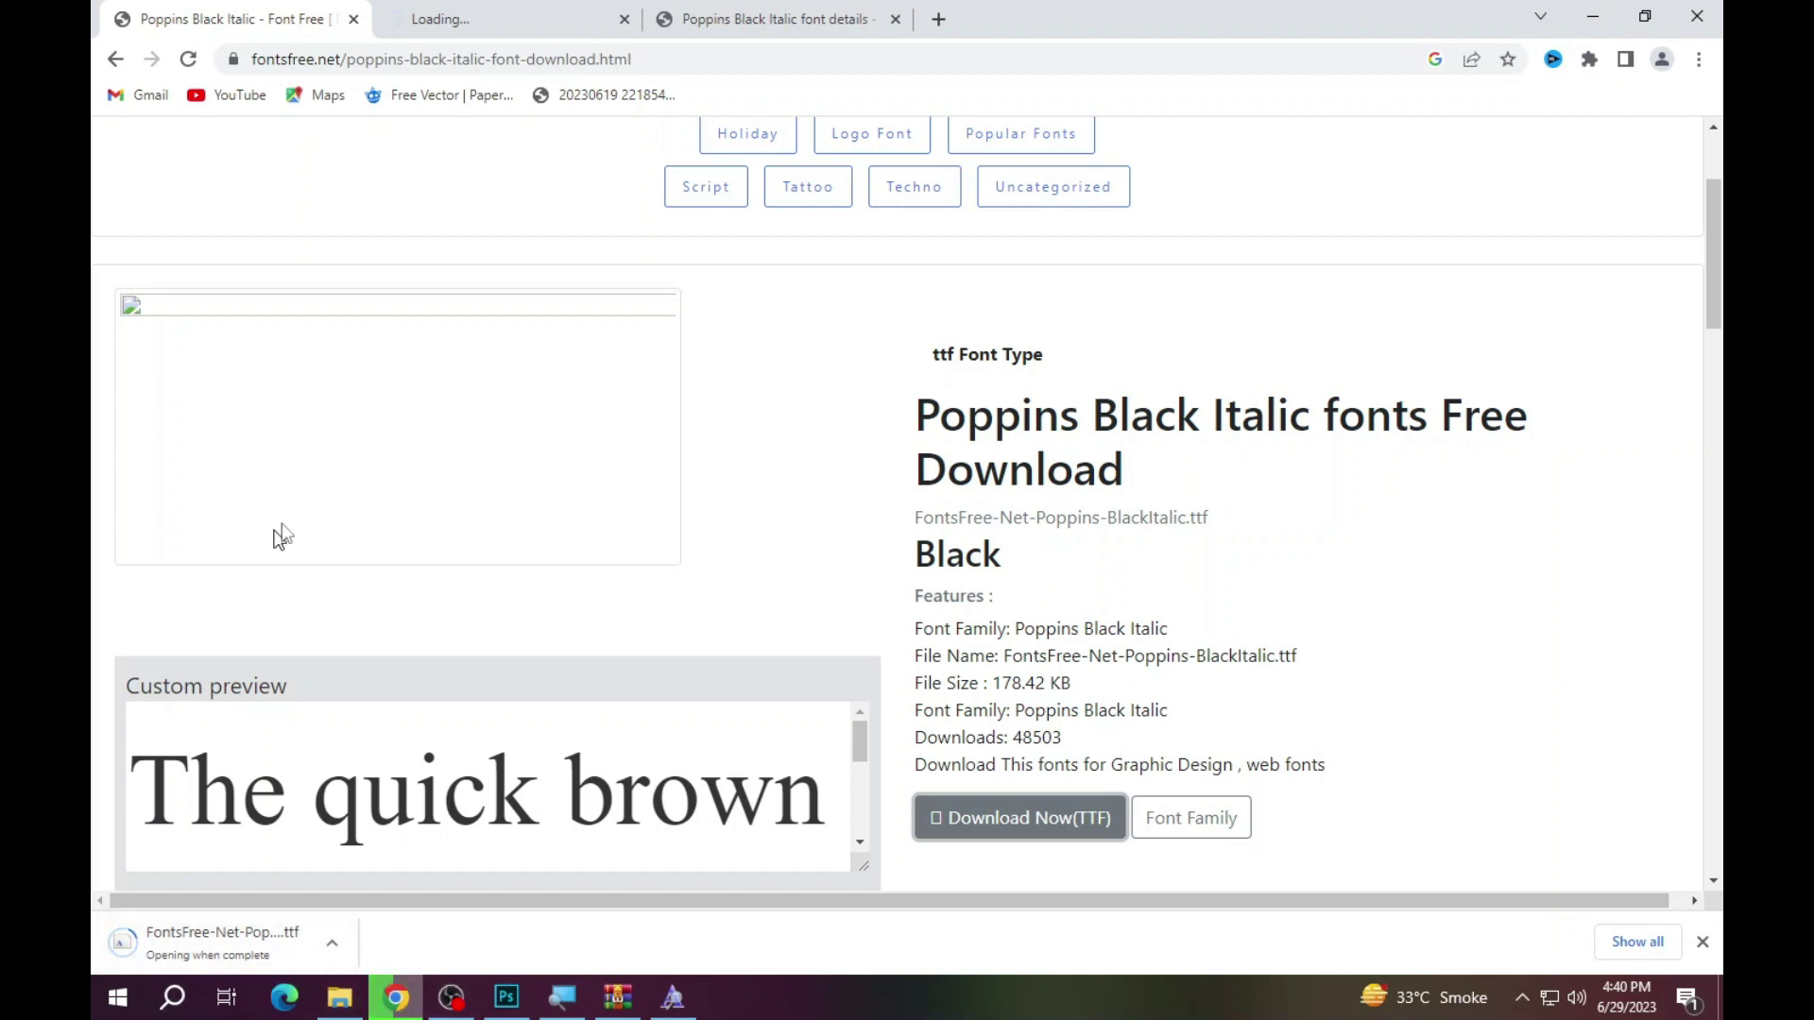
- Check the font2s.com tab, then bring up ffonts.net's Poppins Black Italic page
left_click(526, 14)
left_click(661, 14)
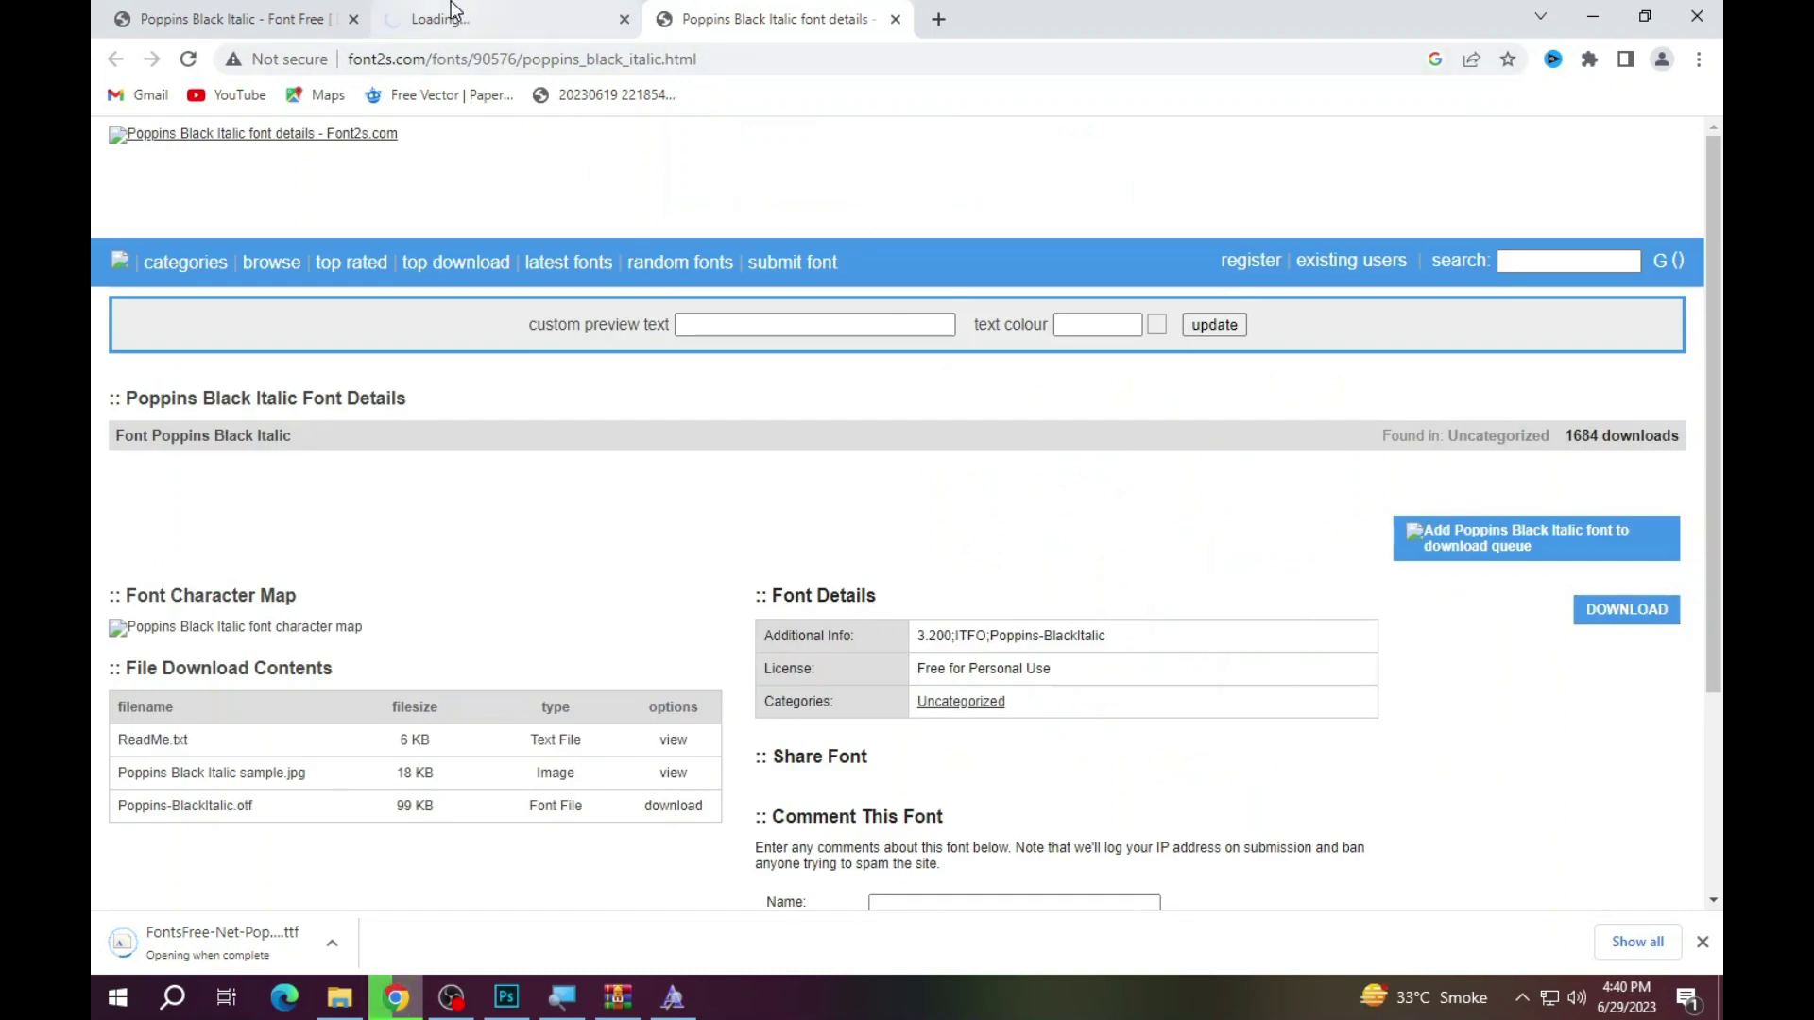
left_click(208, 17)
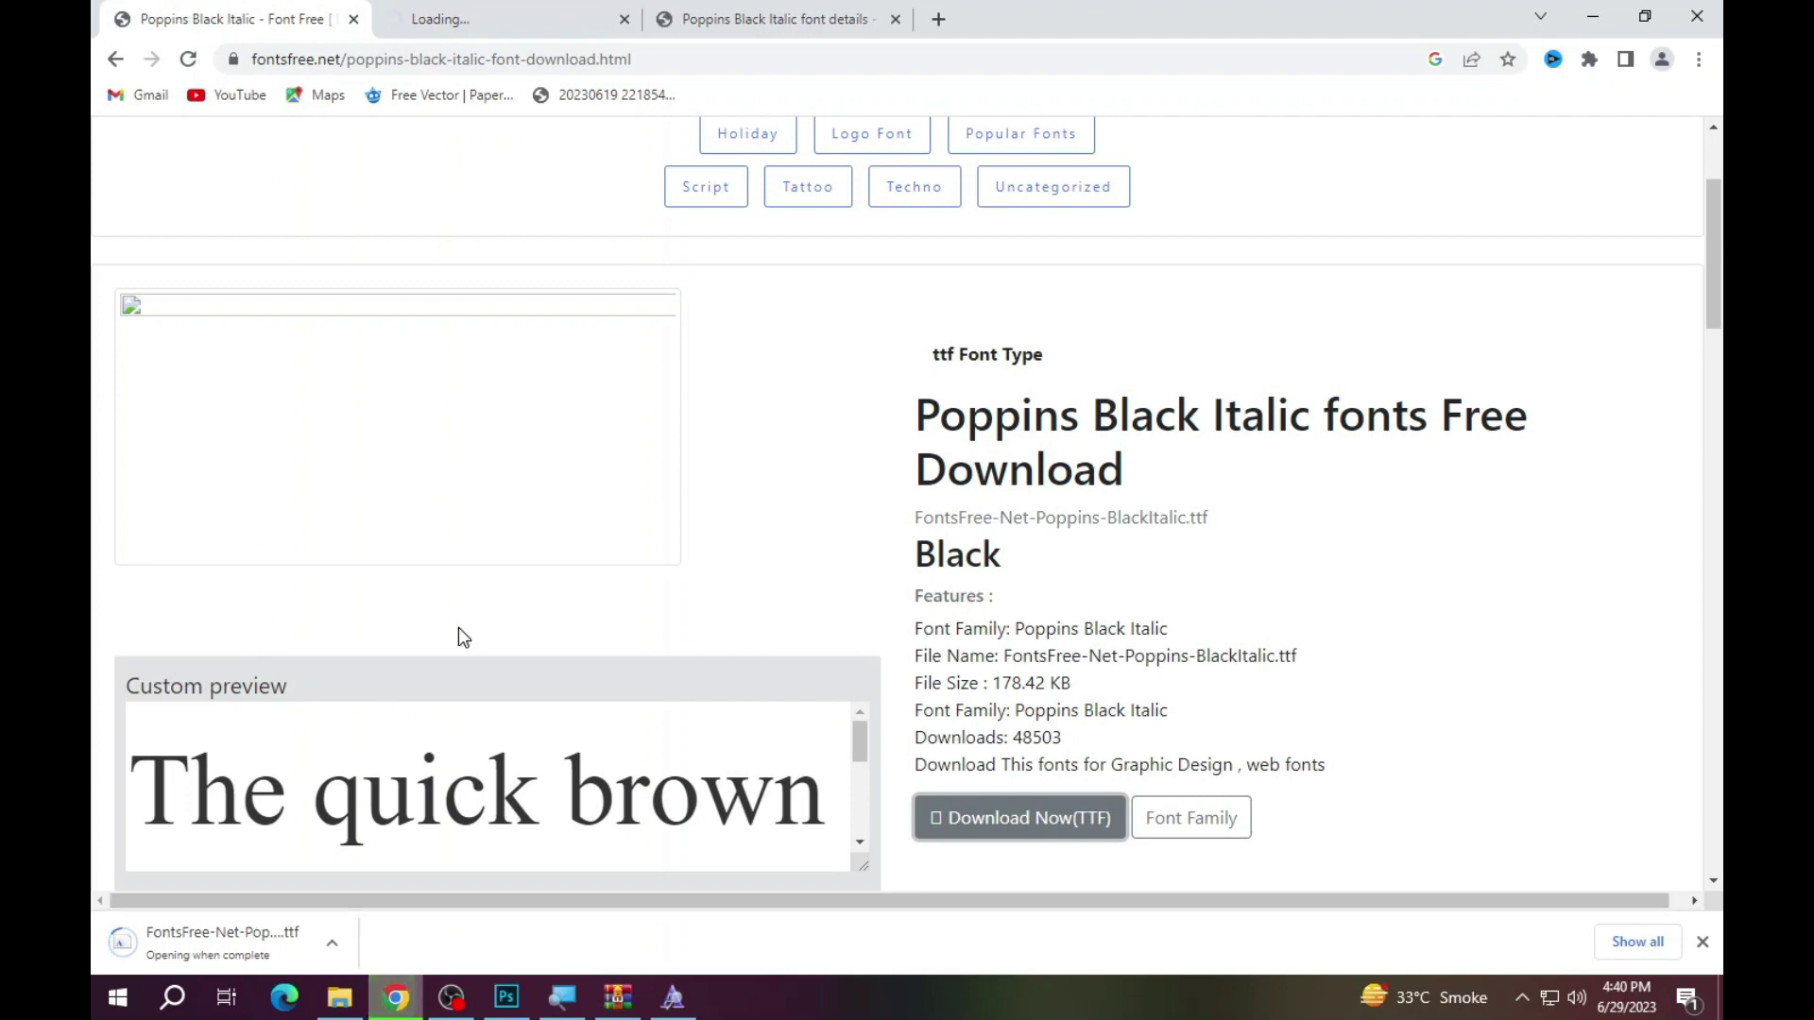
scroll(457, 628, "down", 2)
scroll(492, 619, "up", 1)
scroll(519, 614, "up", 3)
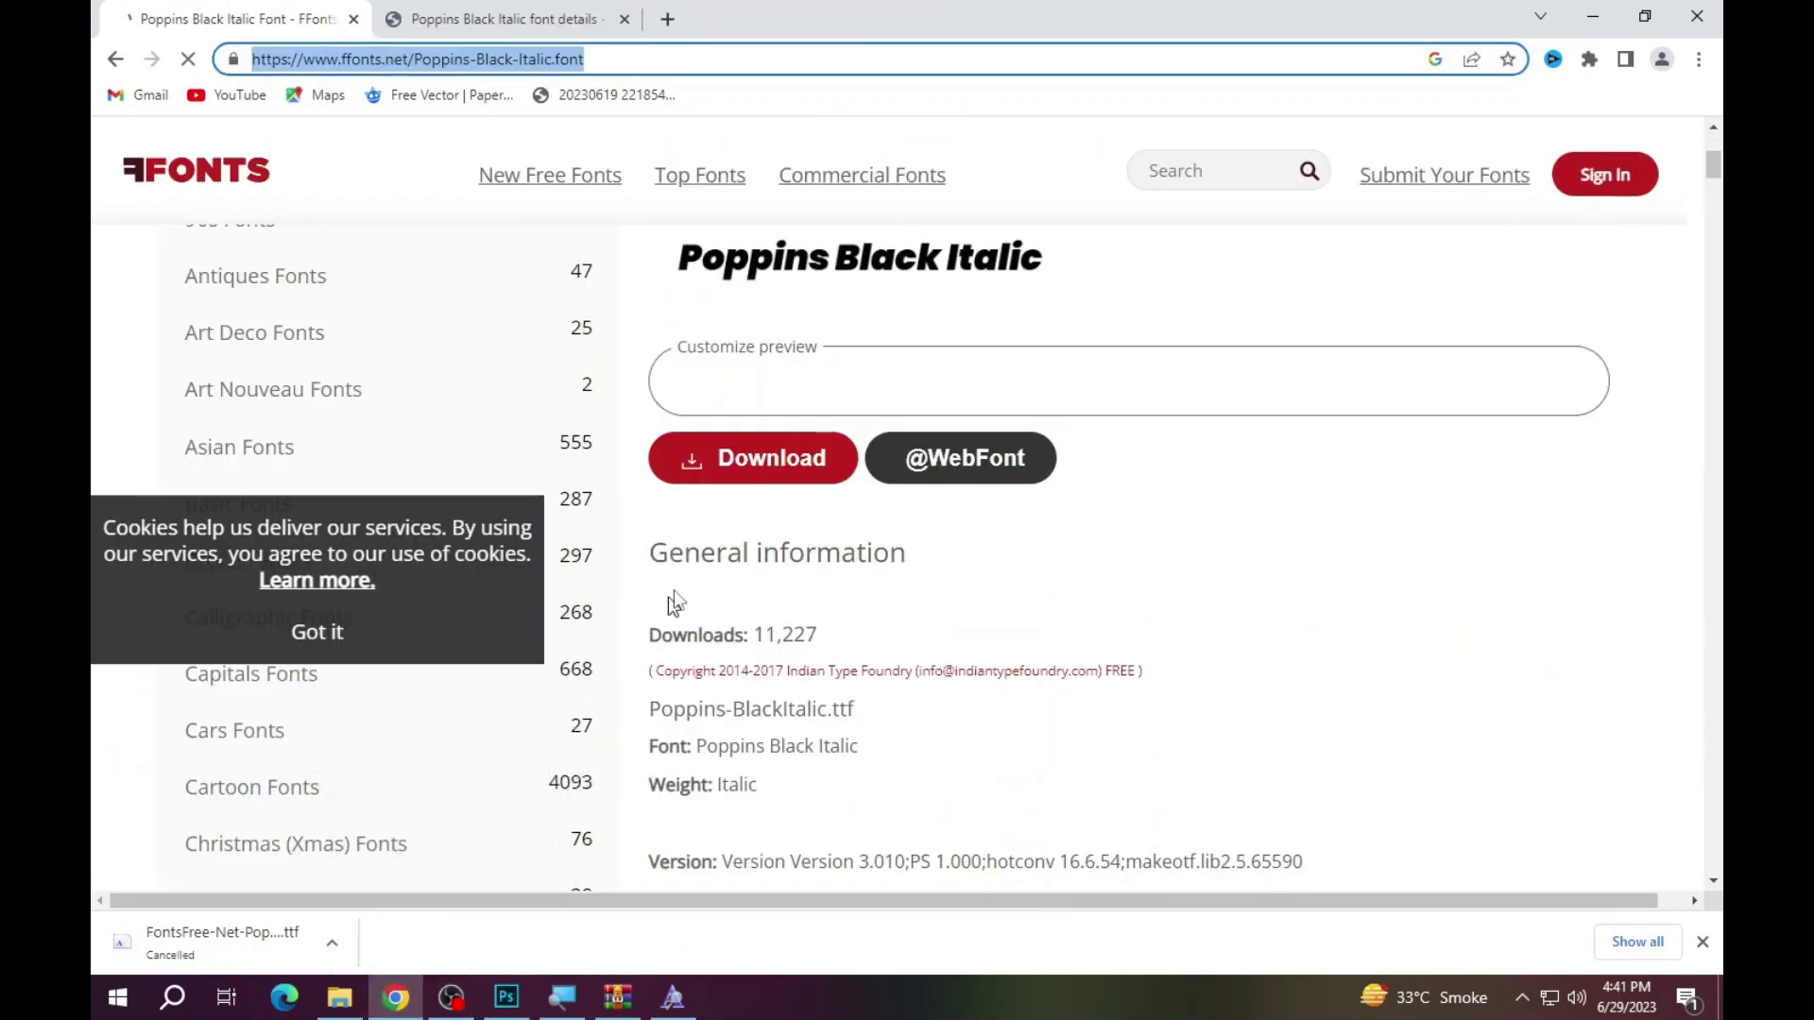
- Download Poppins-Black-Italic.zip (1.24 MB) from ffonts.net and open it in WinRAR
left_click(806, 480)
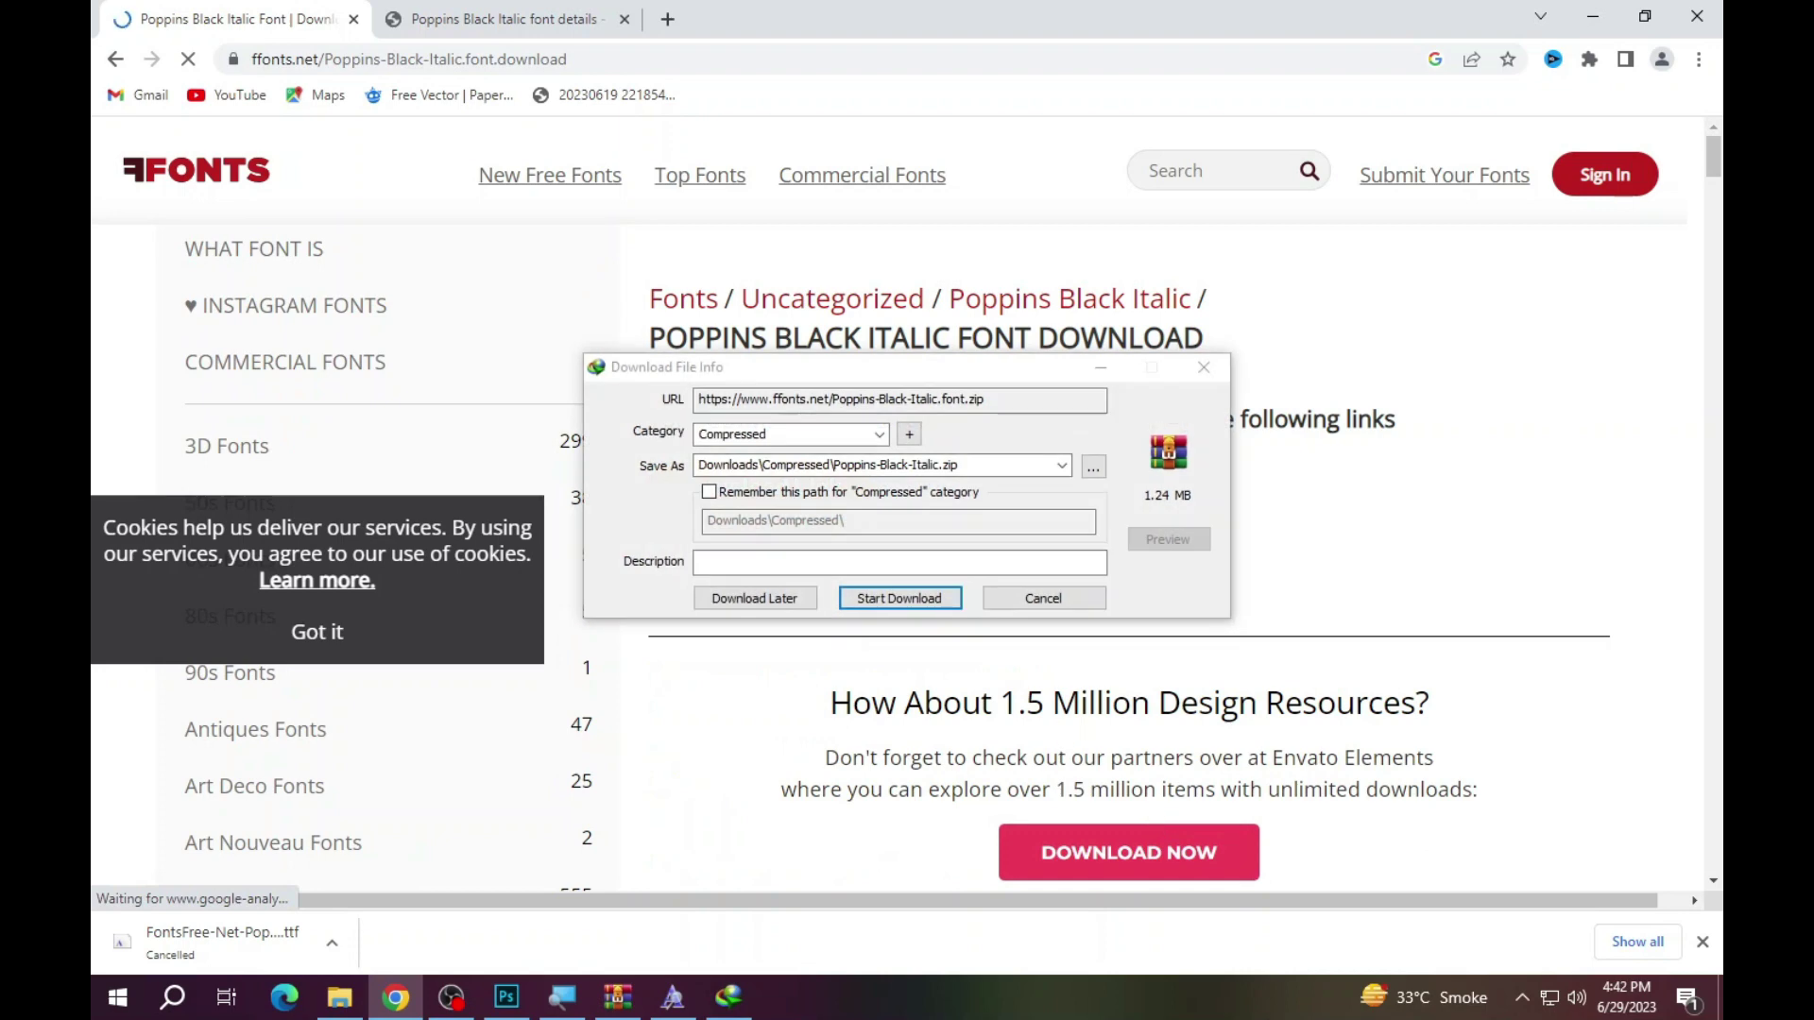
left_click(912, 616)
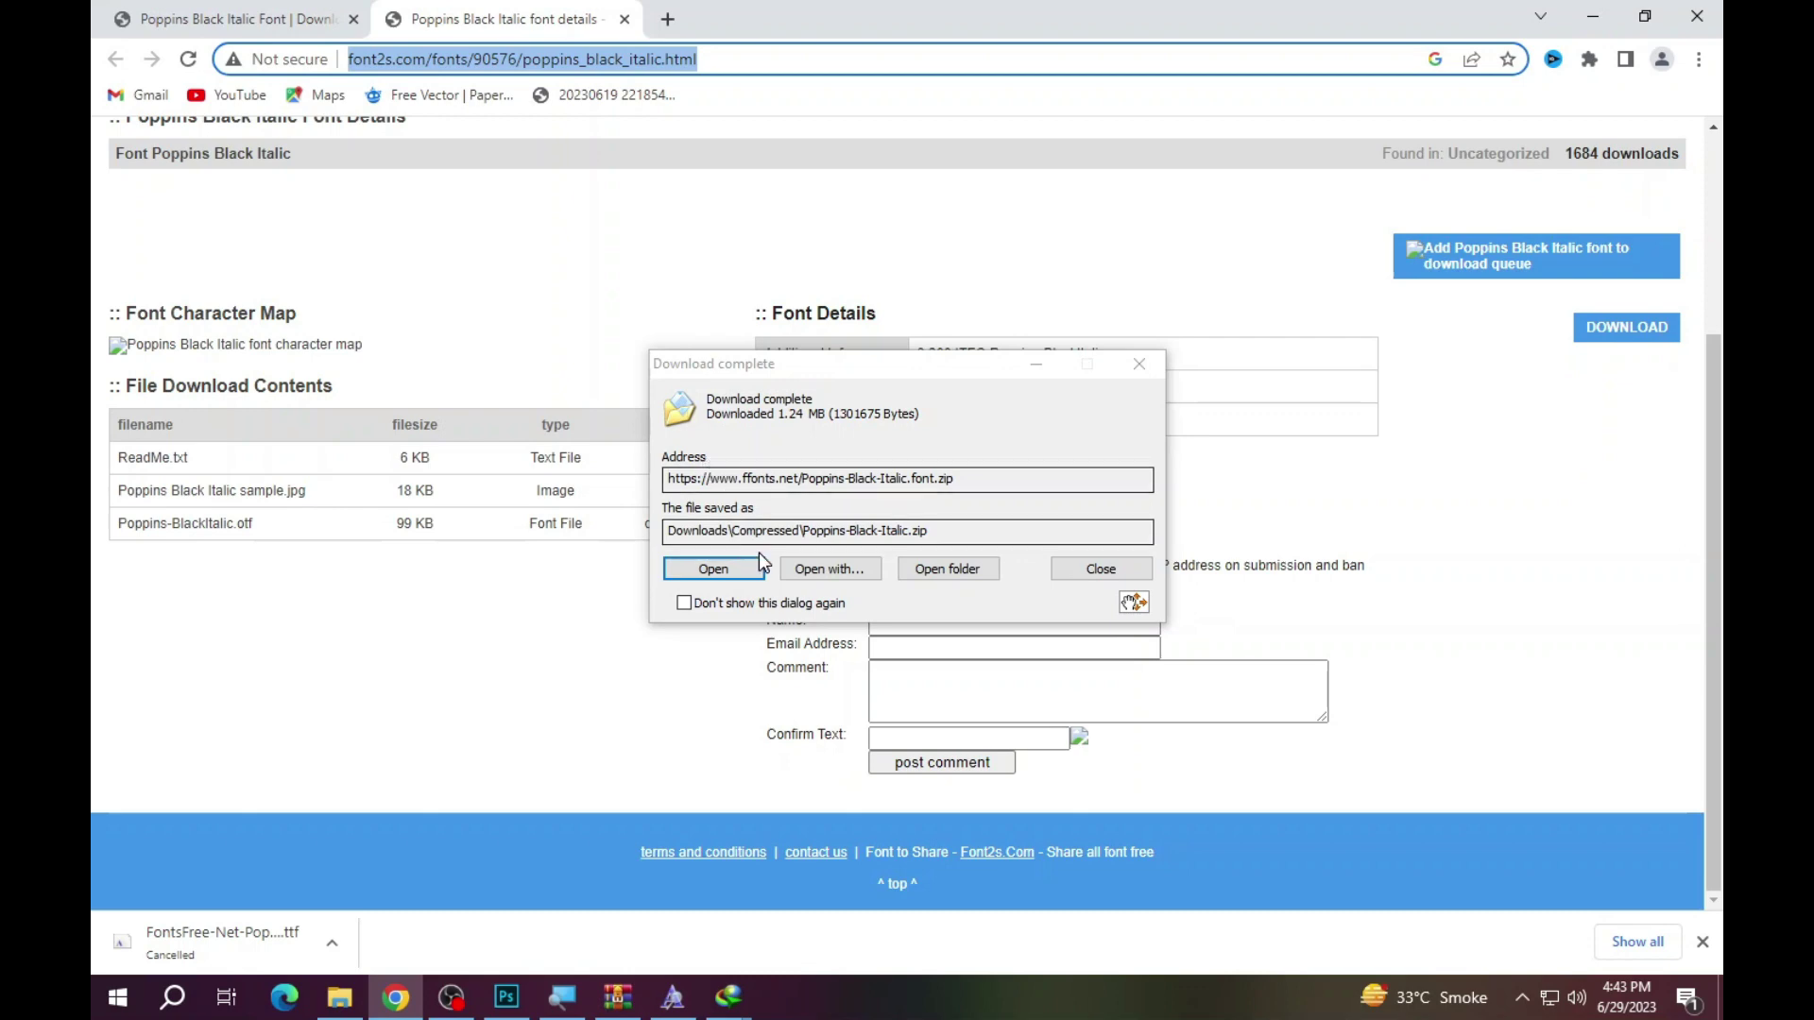
left_click(745, 577)
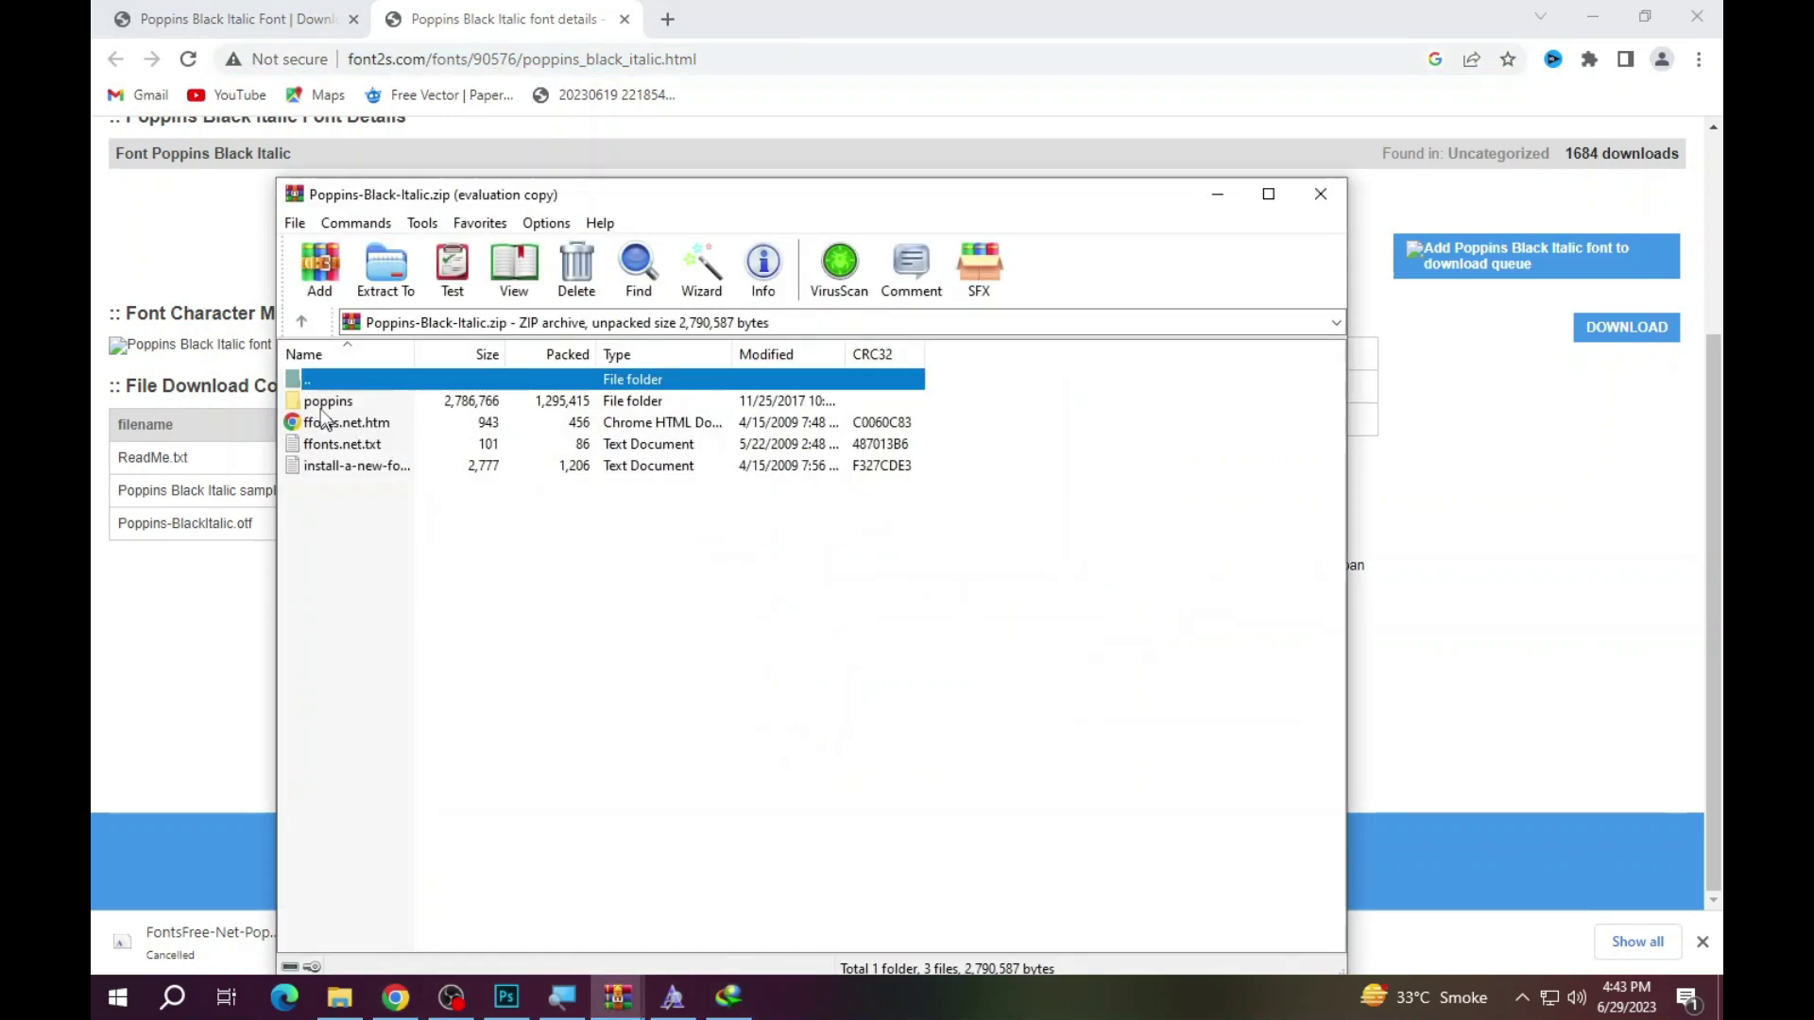
- Install Poppins-BlackItalic.ttf from the archive's poppins folder and return to Photoshop
double_click(320, 403)
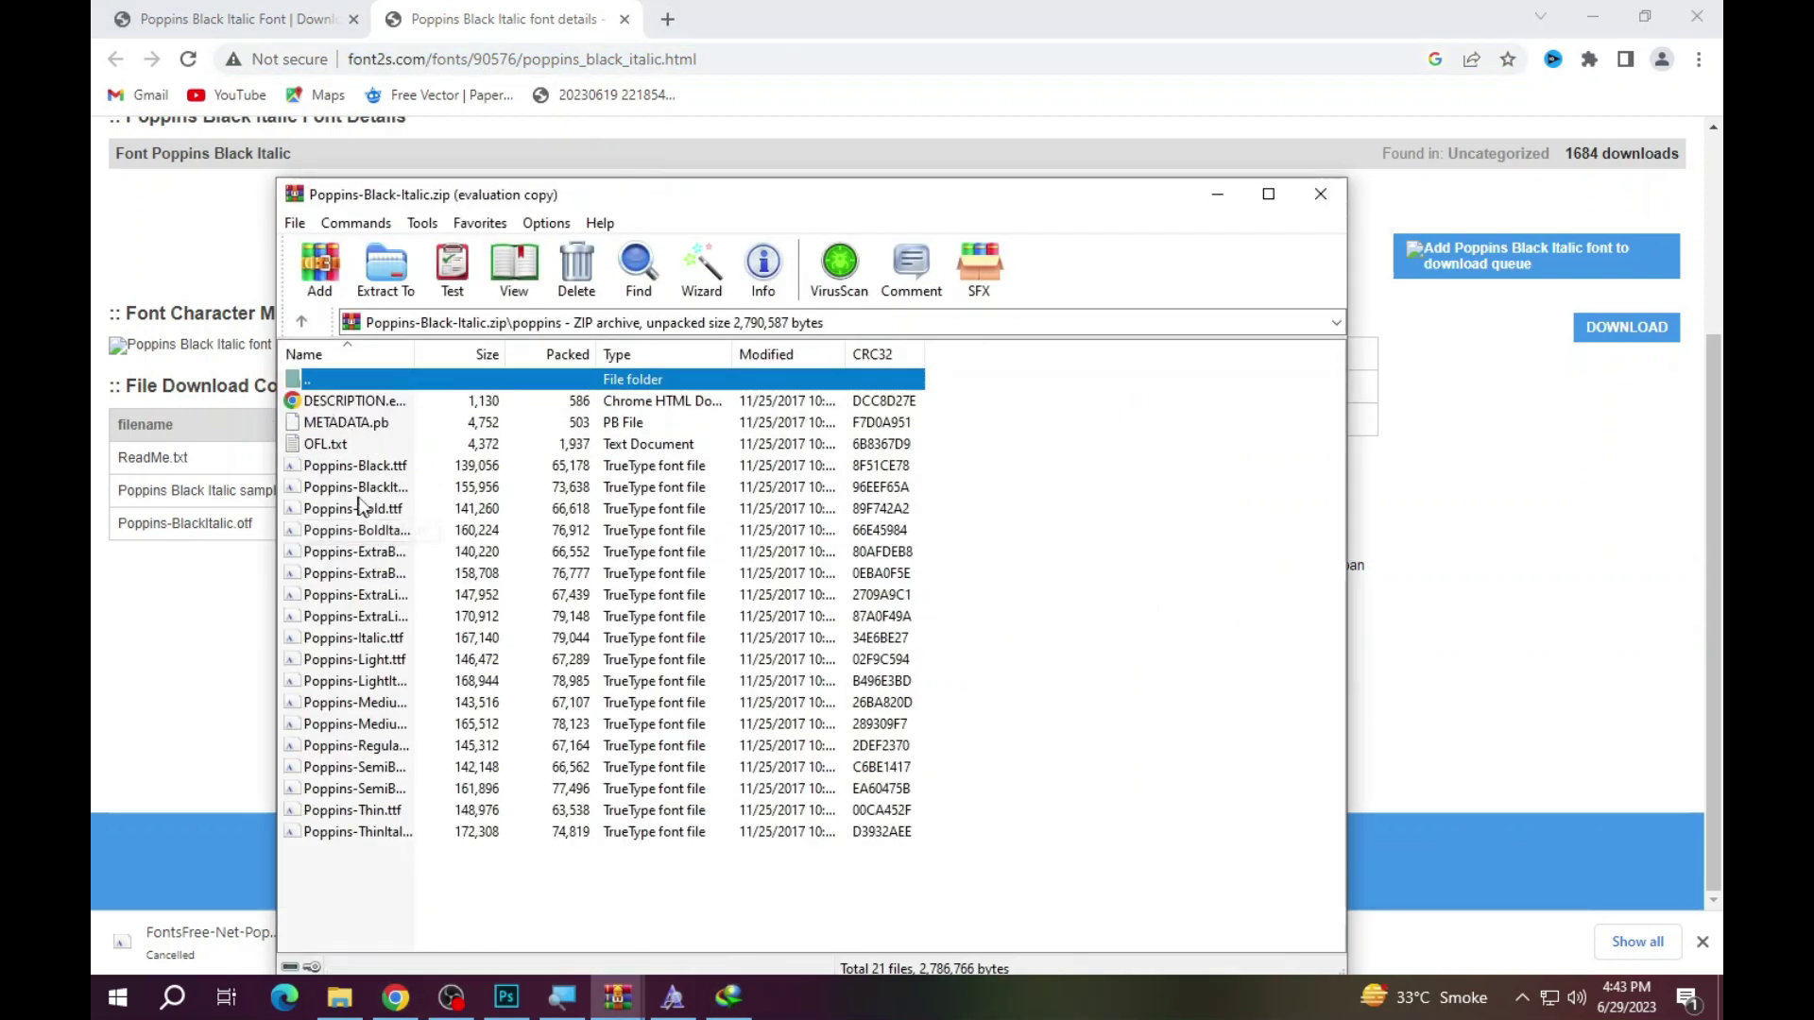
double_click(387, 487)
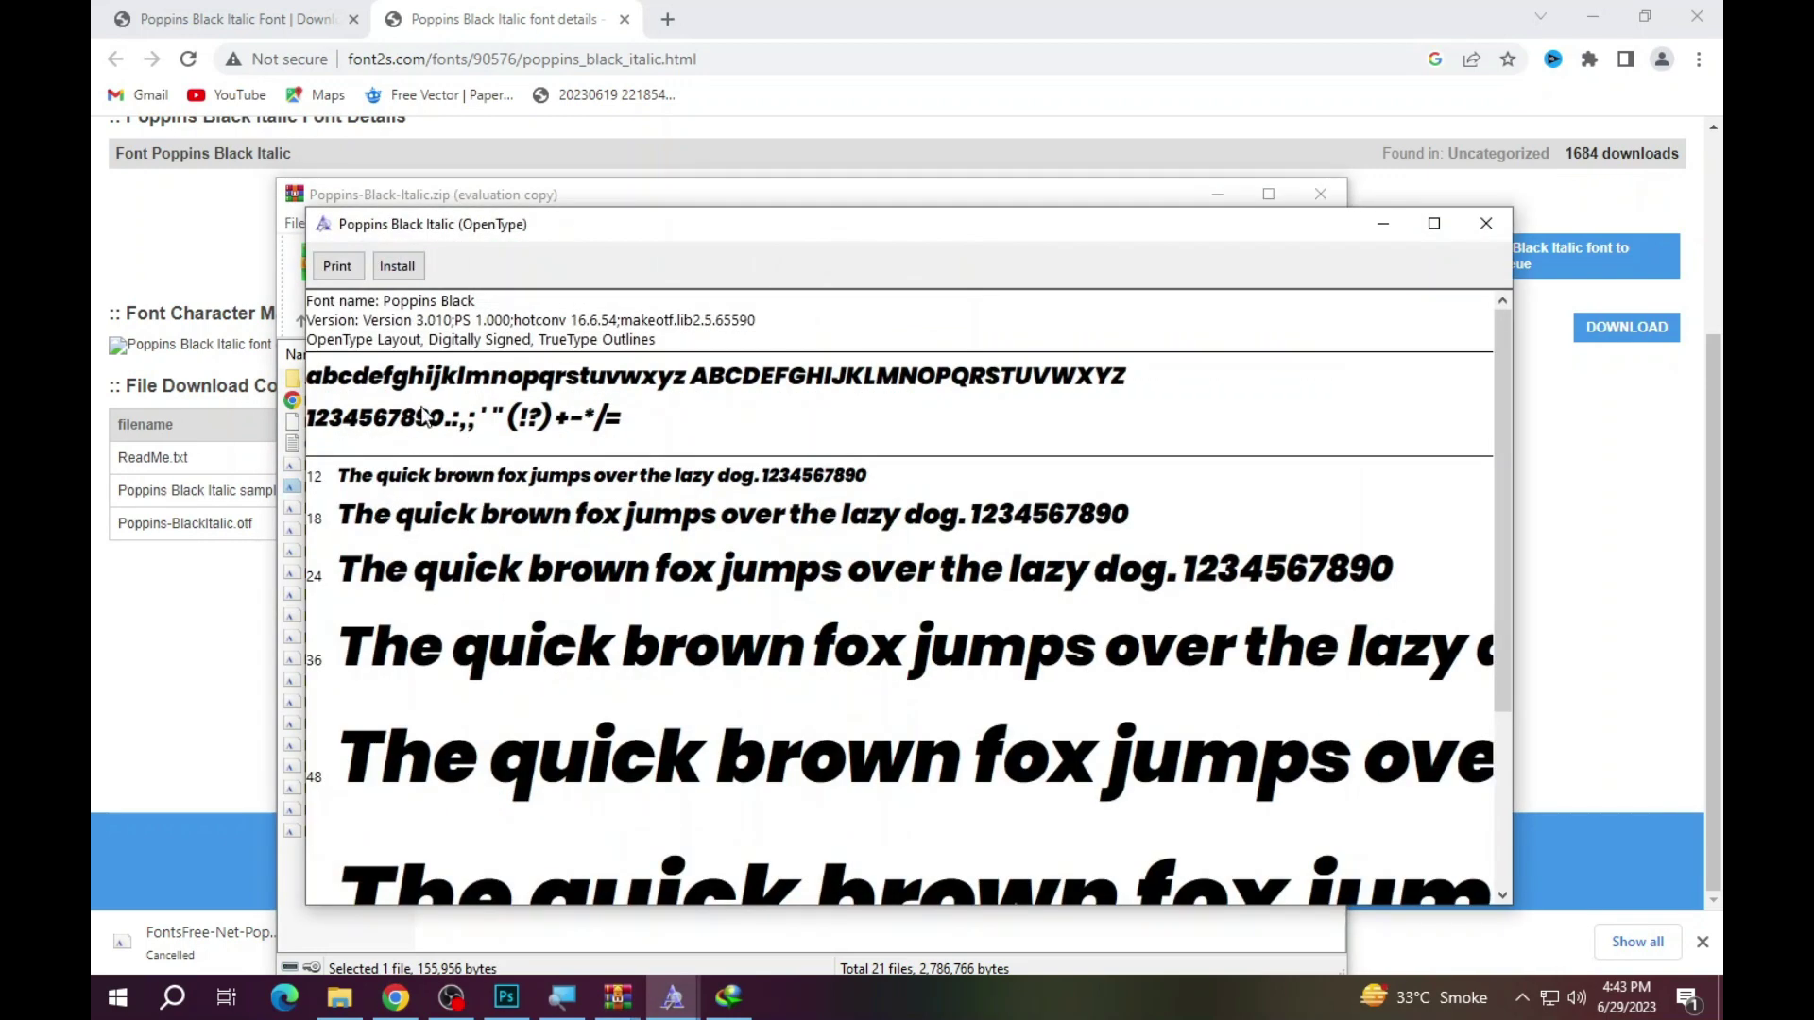
left_click(397, 263)
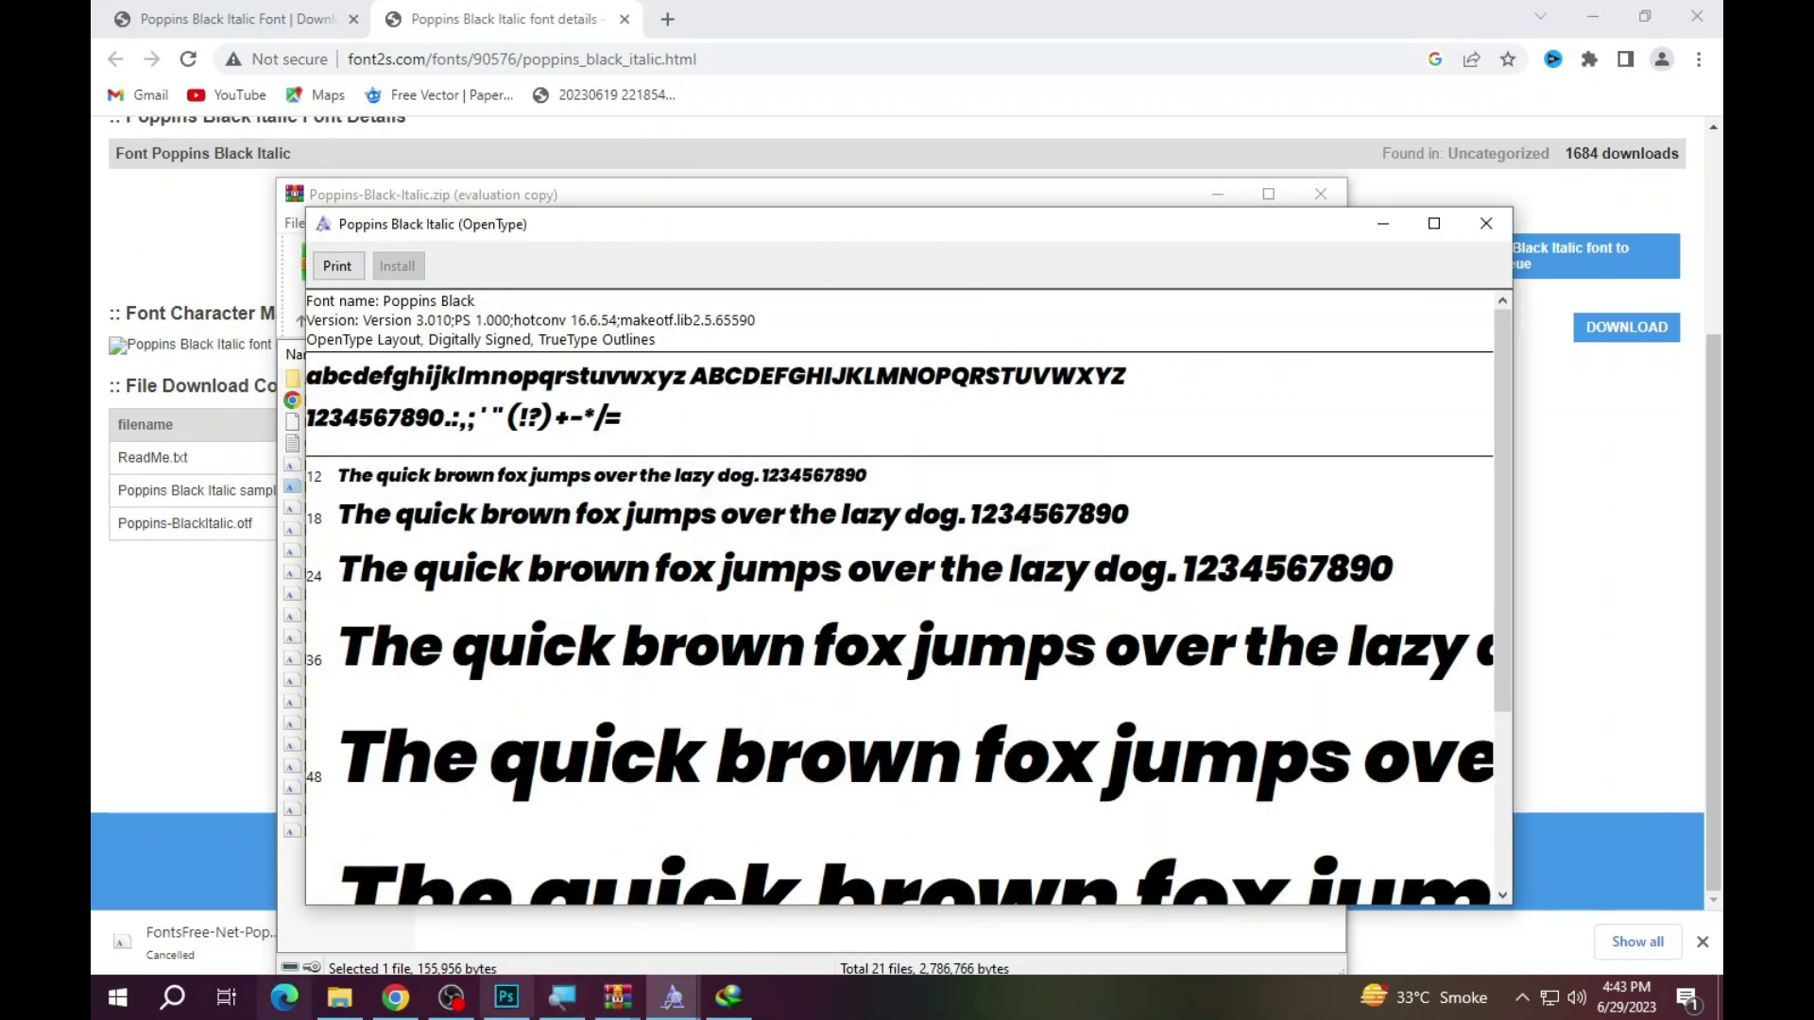
left_click(506, 997)
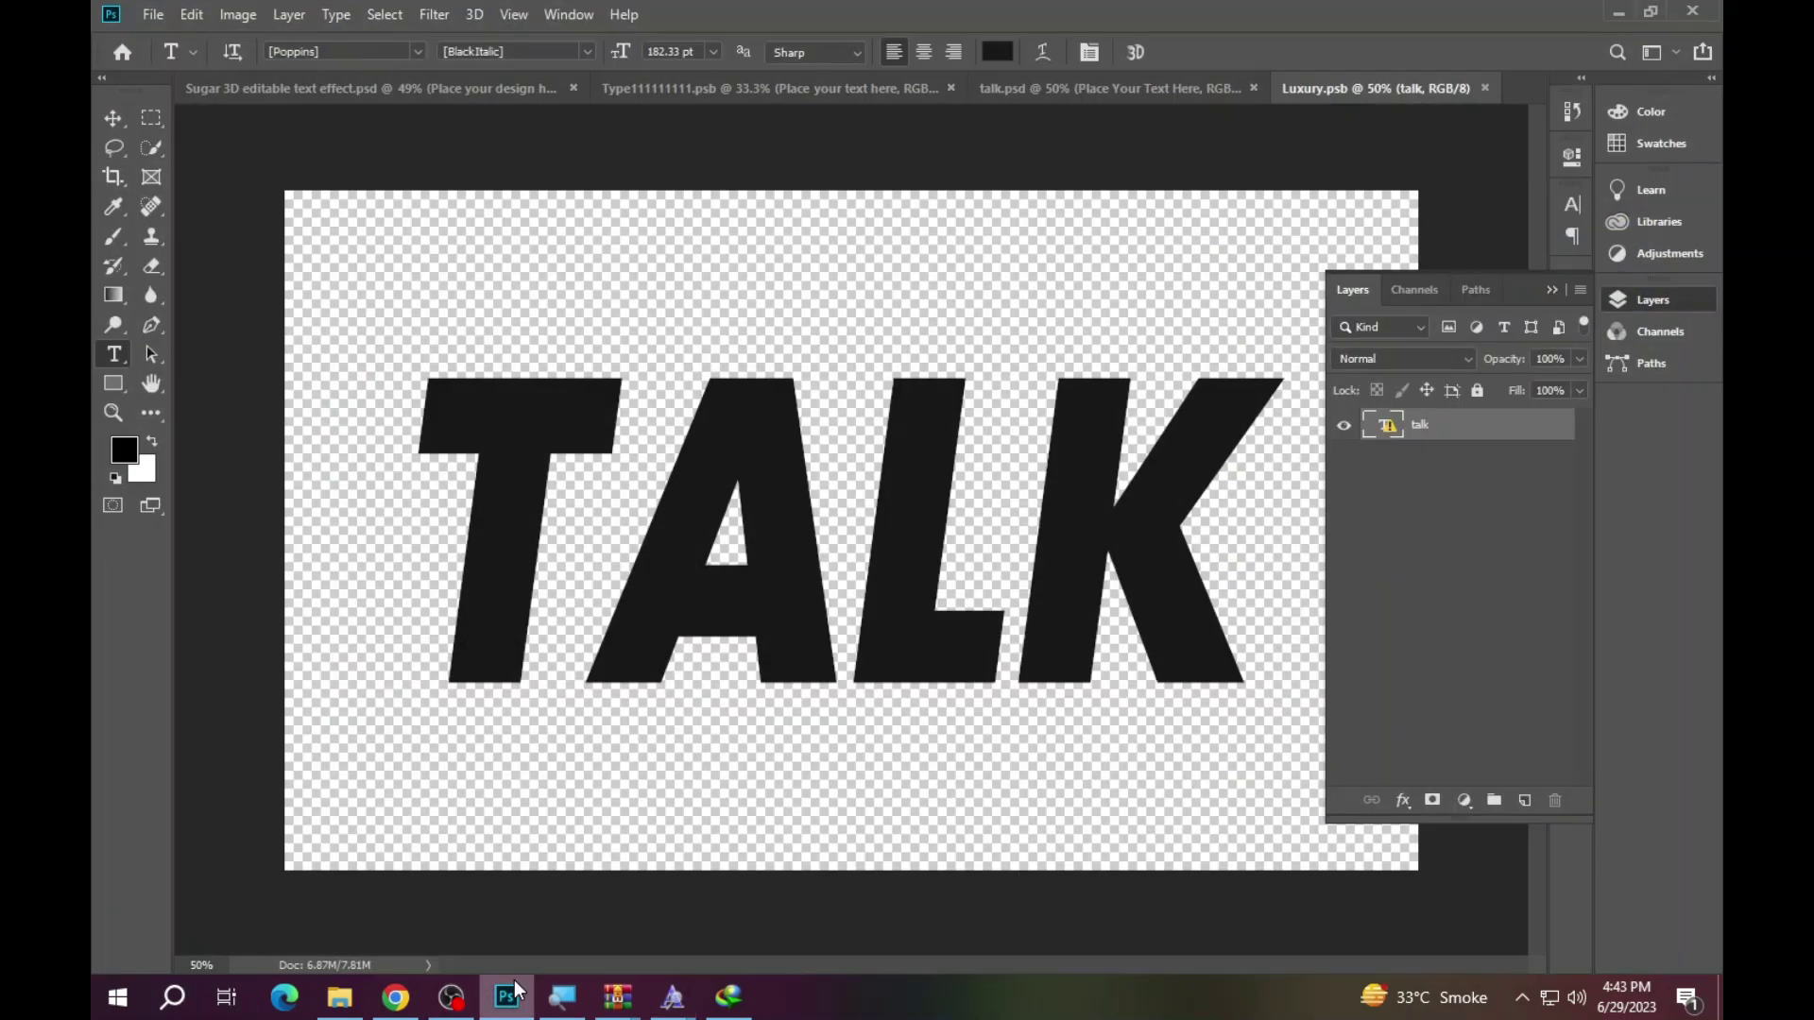
left_click(764, 580)
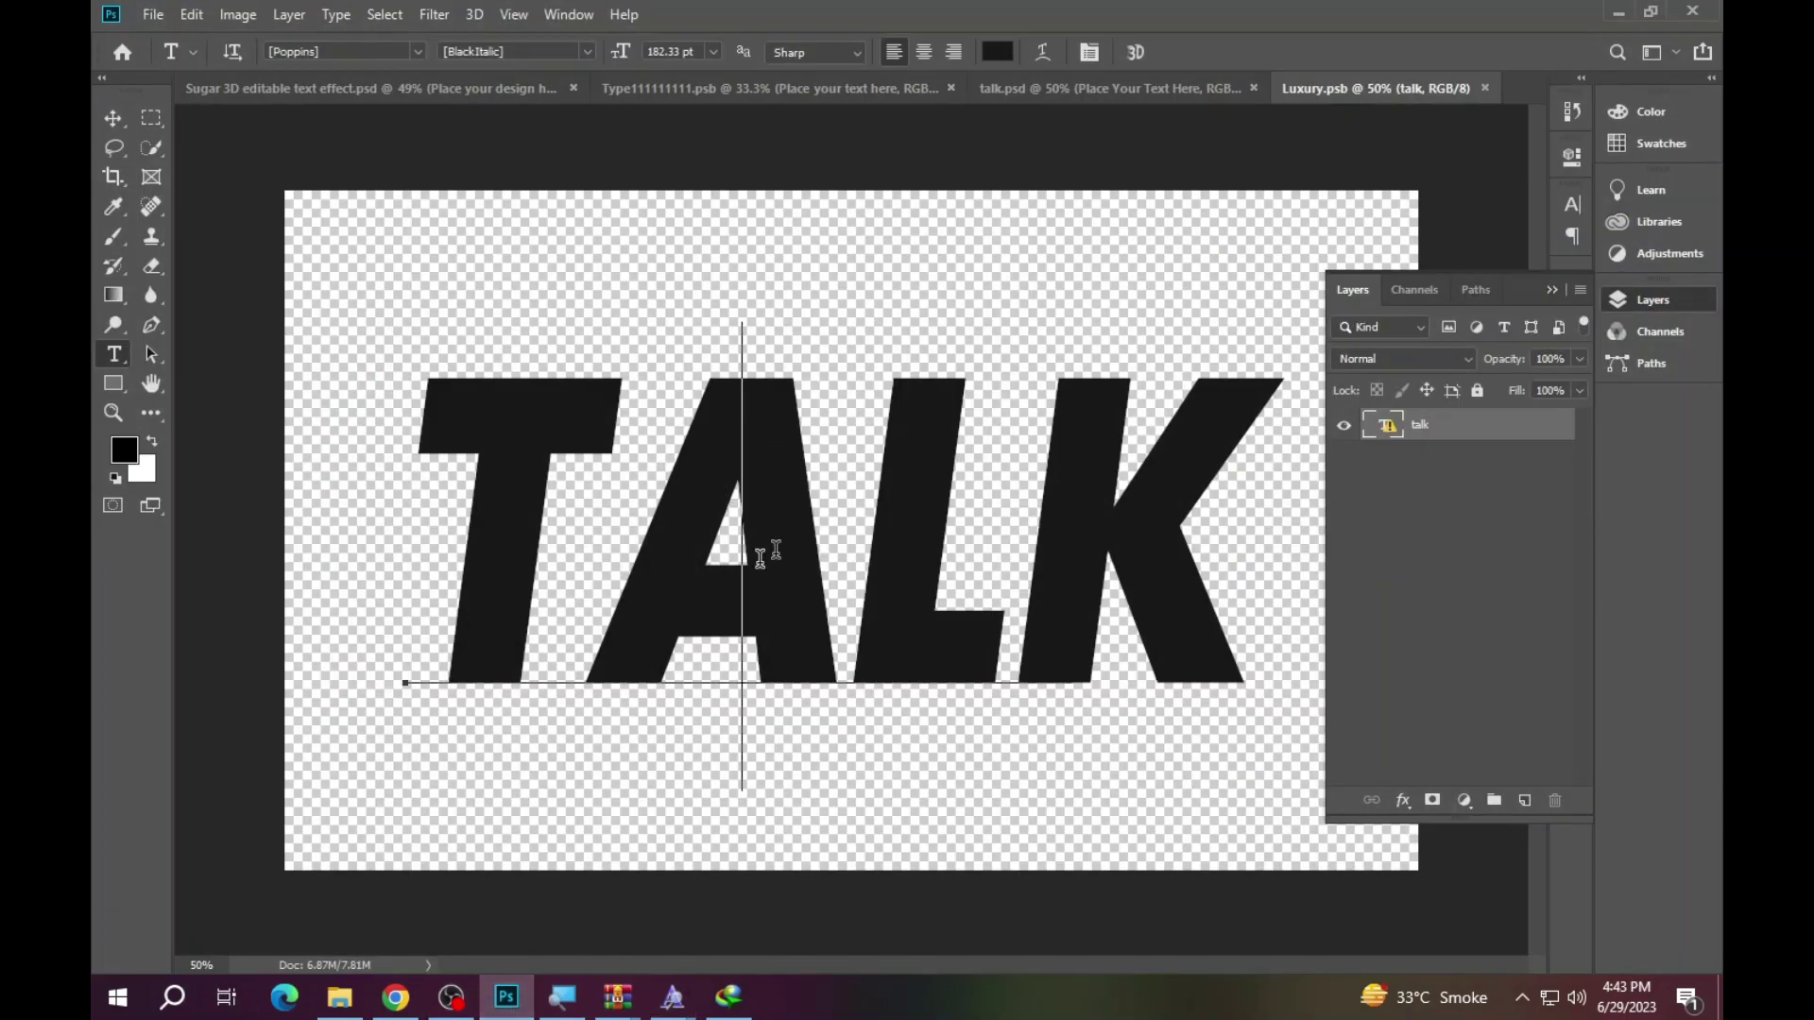
left_click(878, 413)
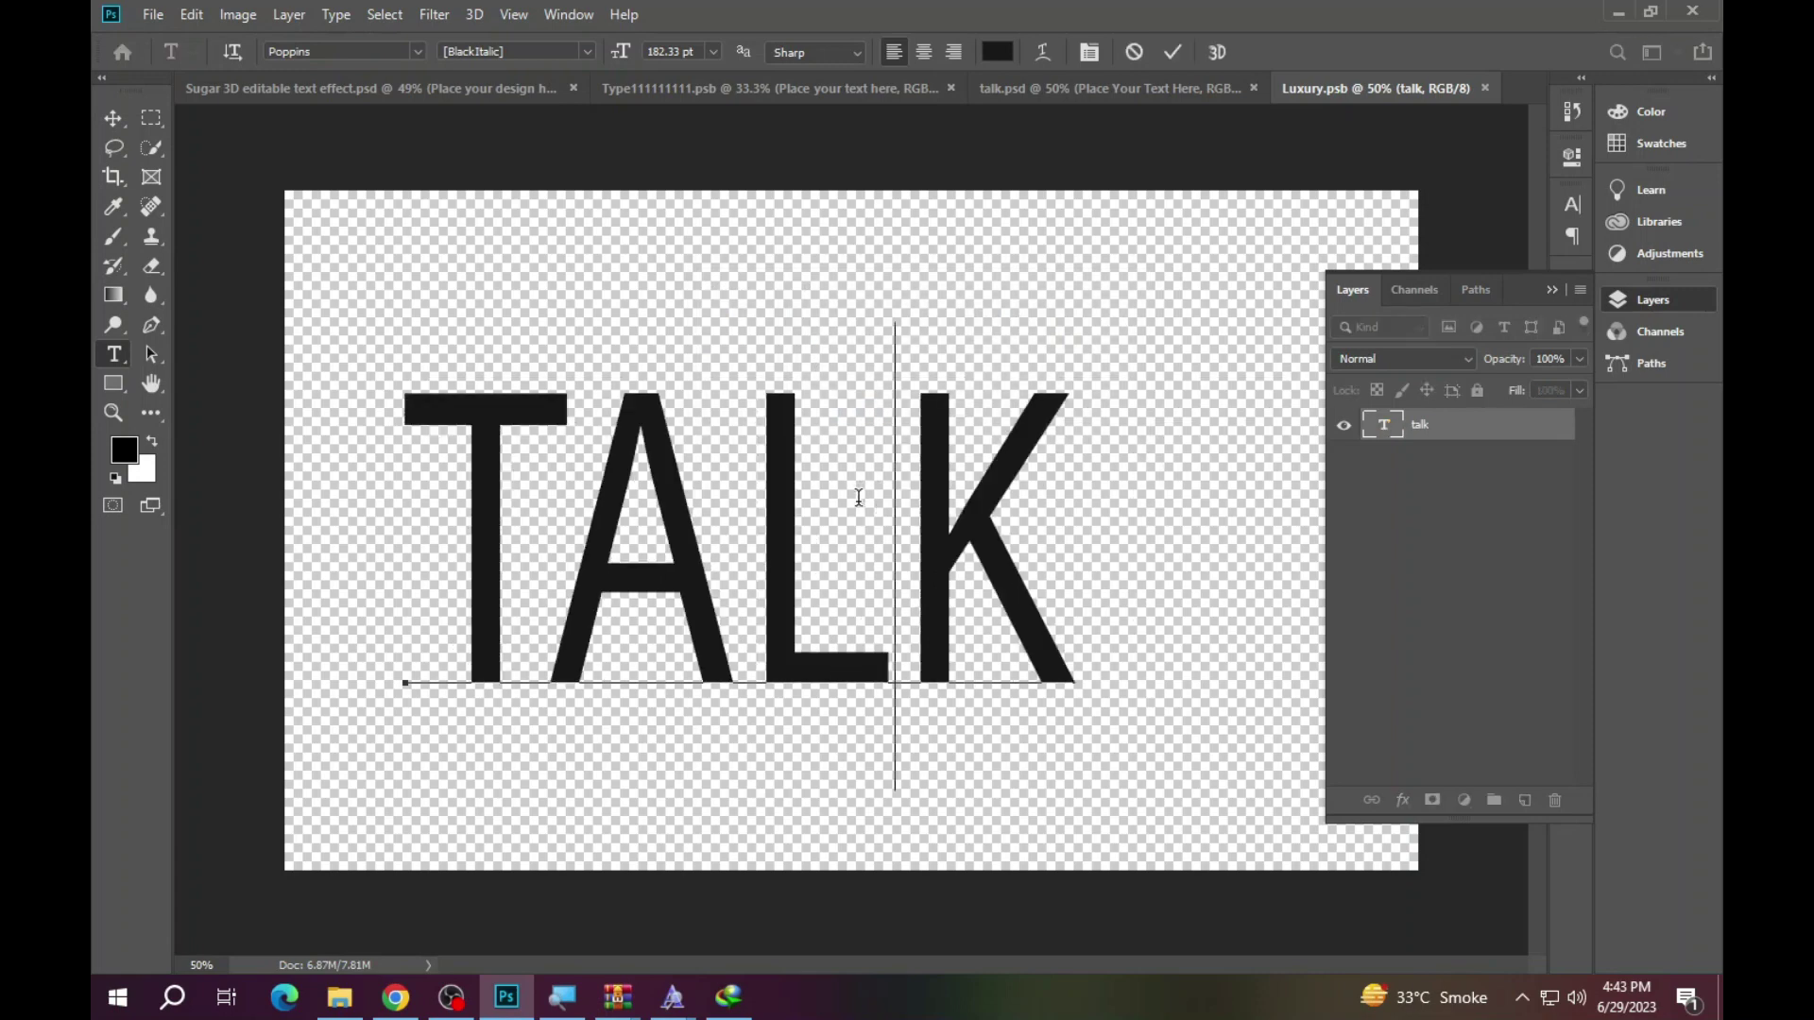
key("ctrl+a")
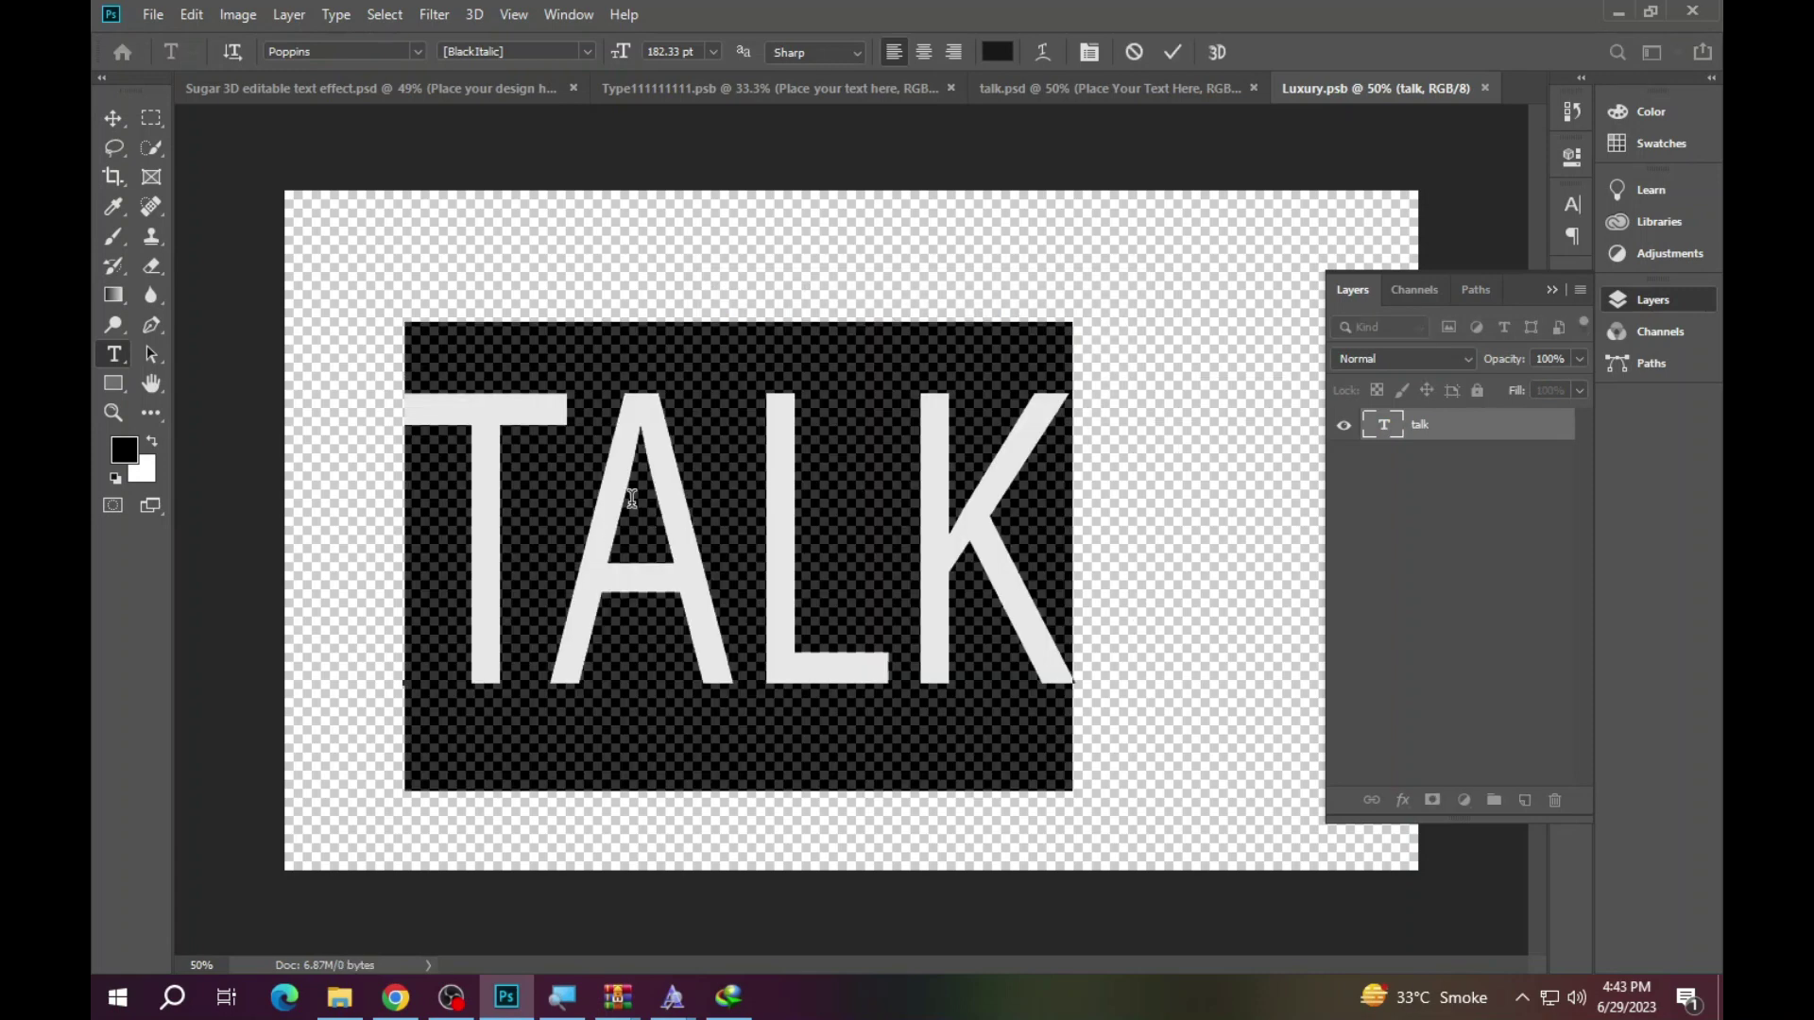
type("SNO")
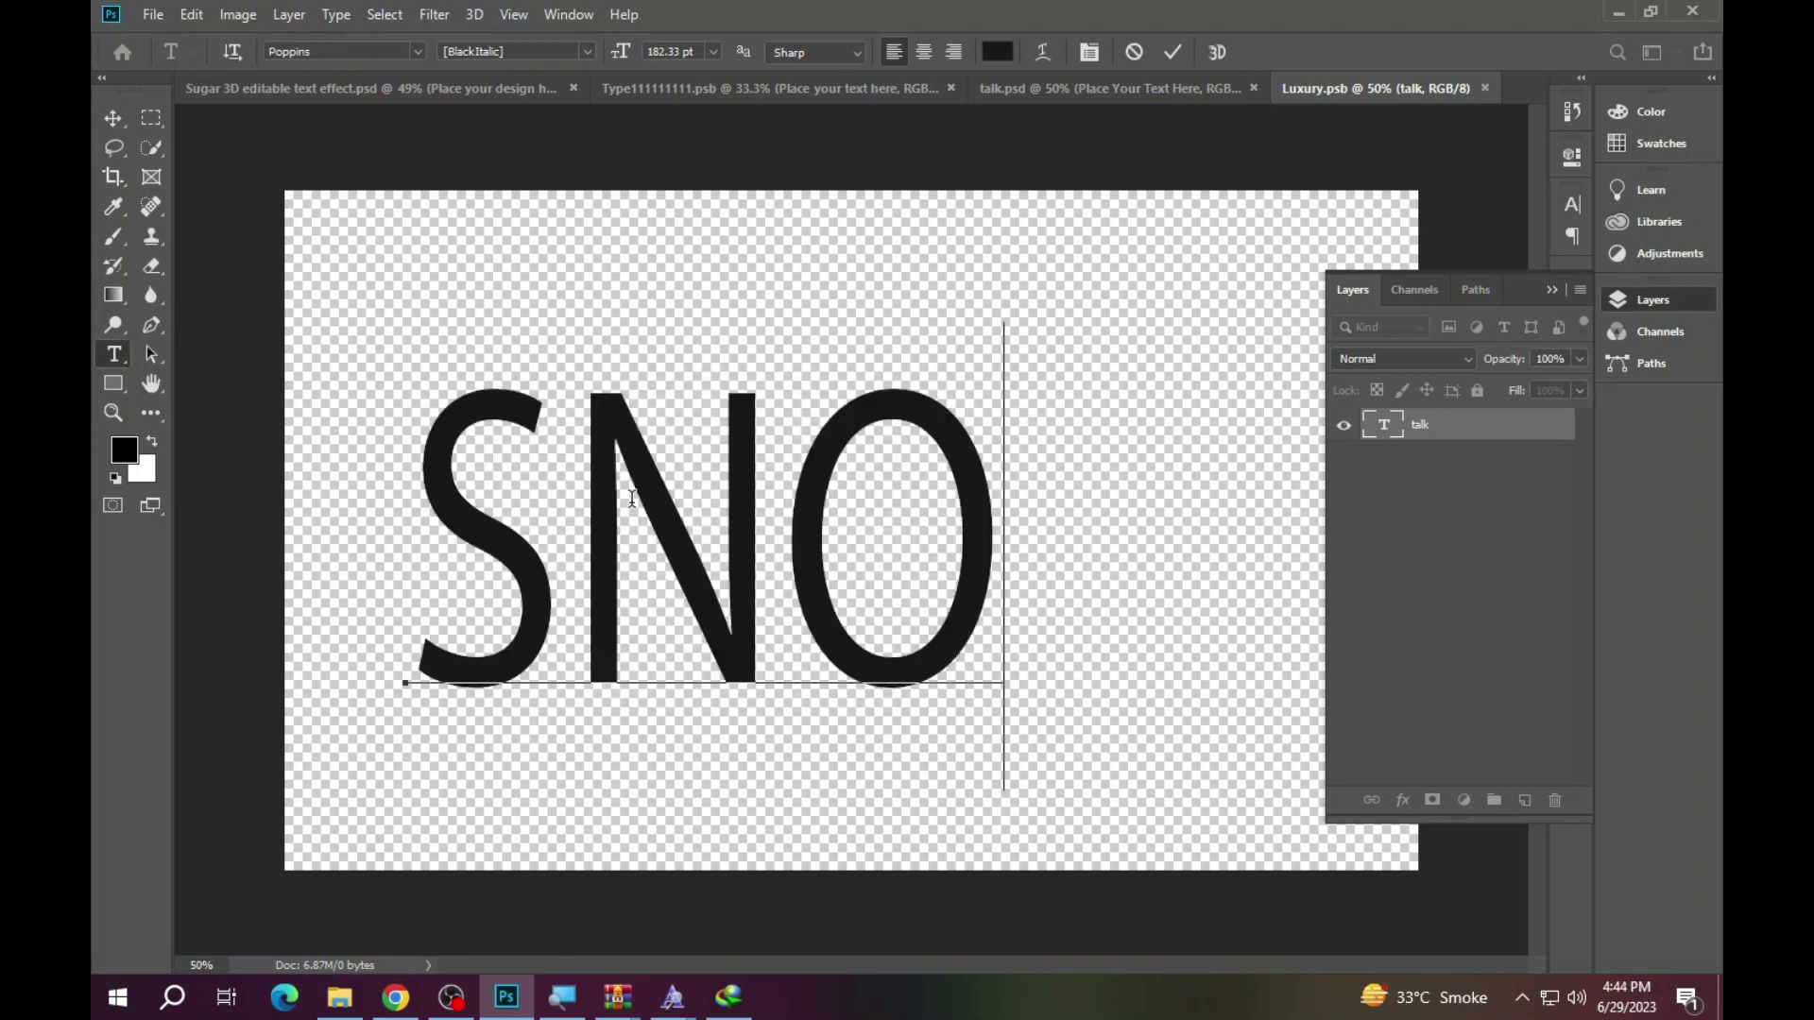
type("W")
key("ctrl+a")
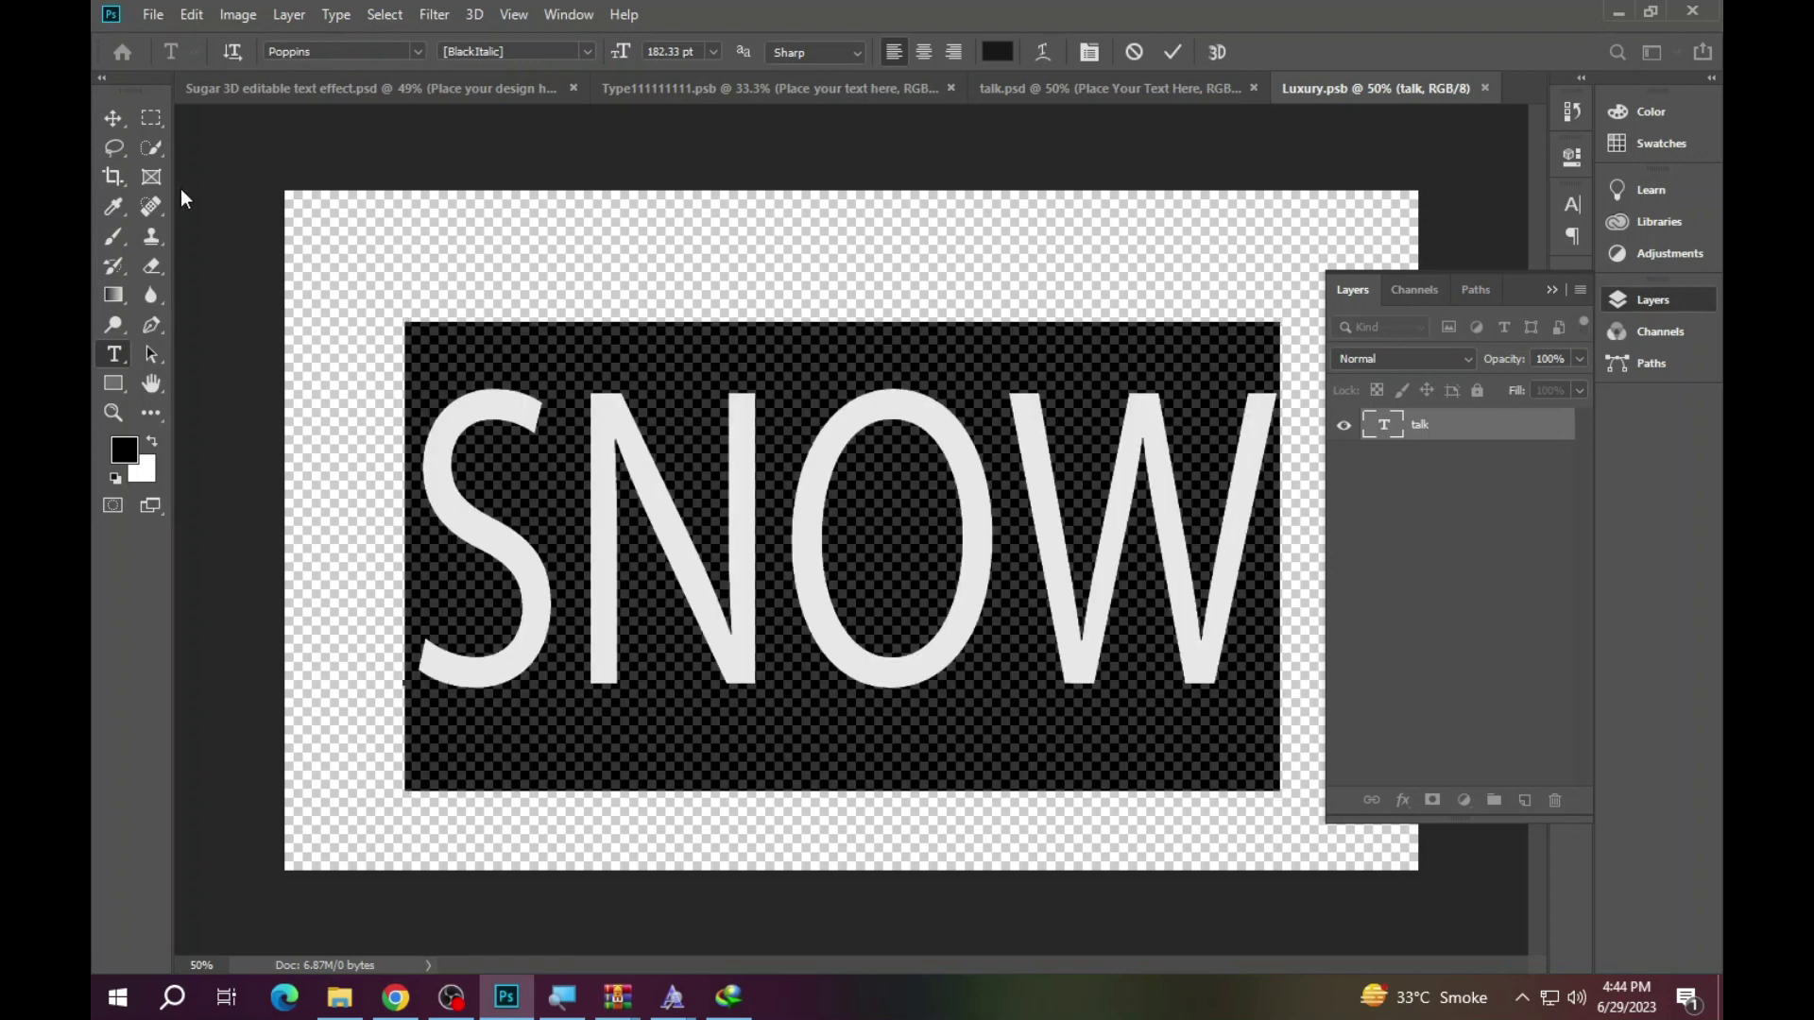
left_click(317, 61)
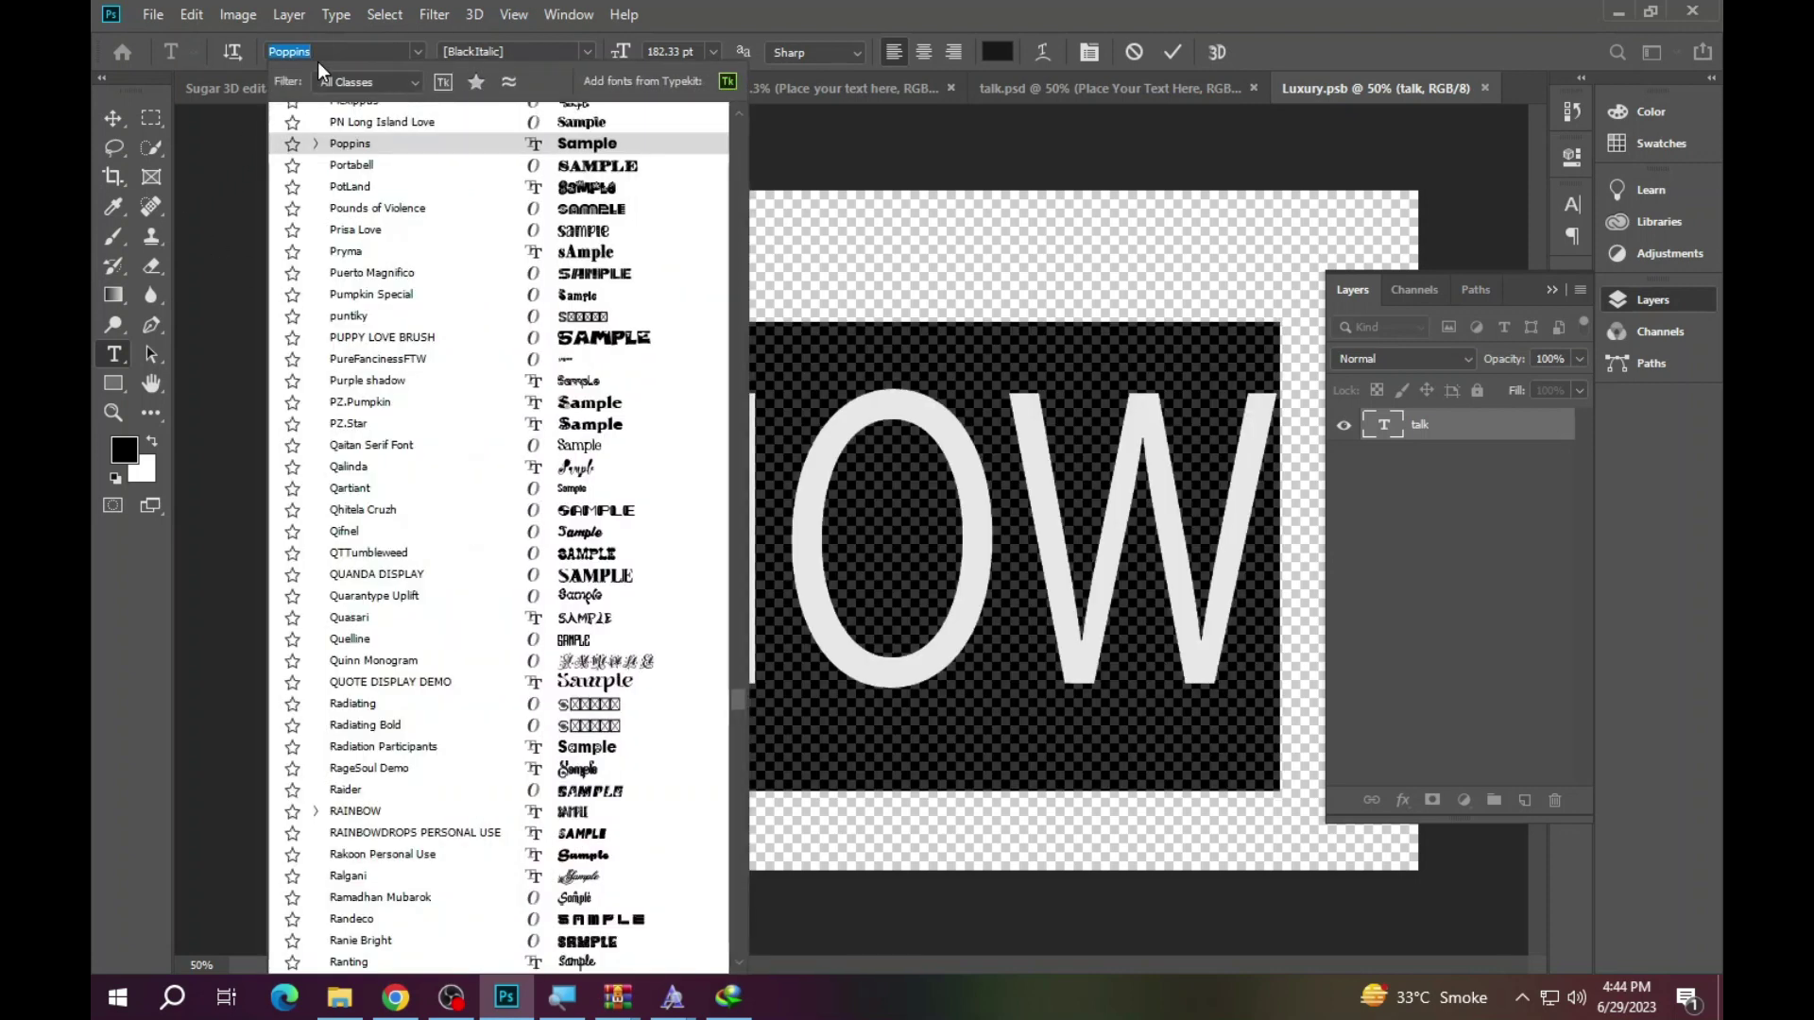
left_click(319, 53)
key("BackSpace")
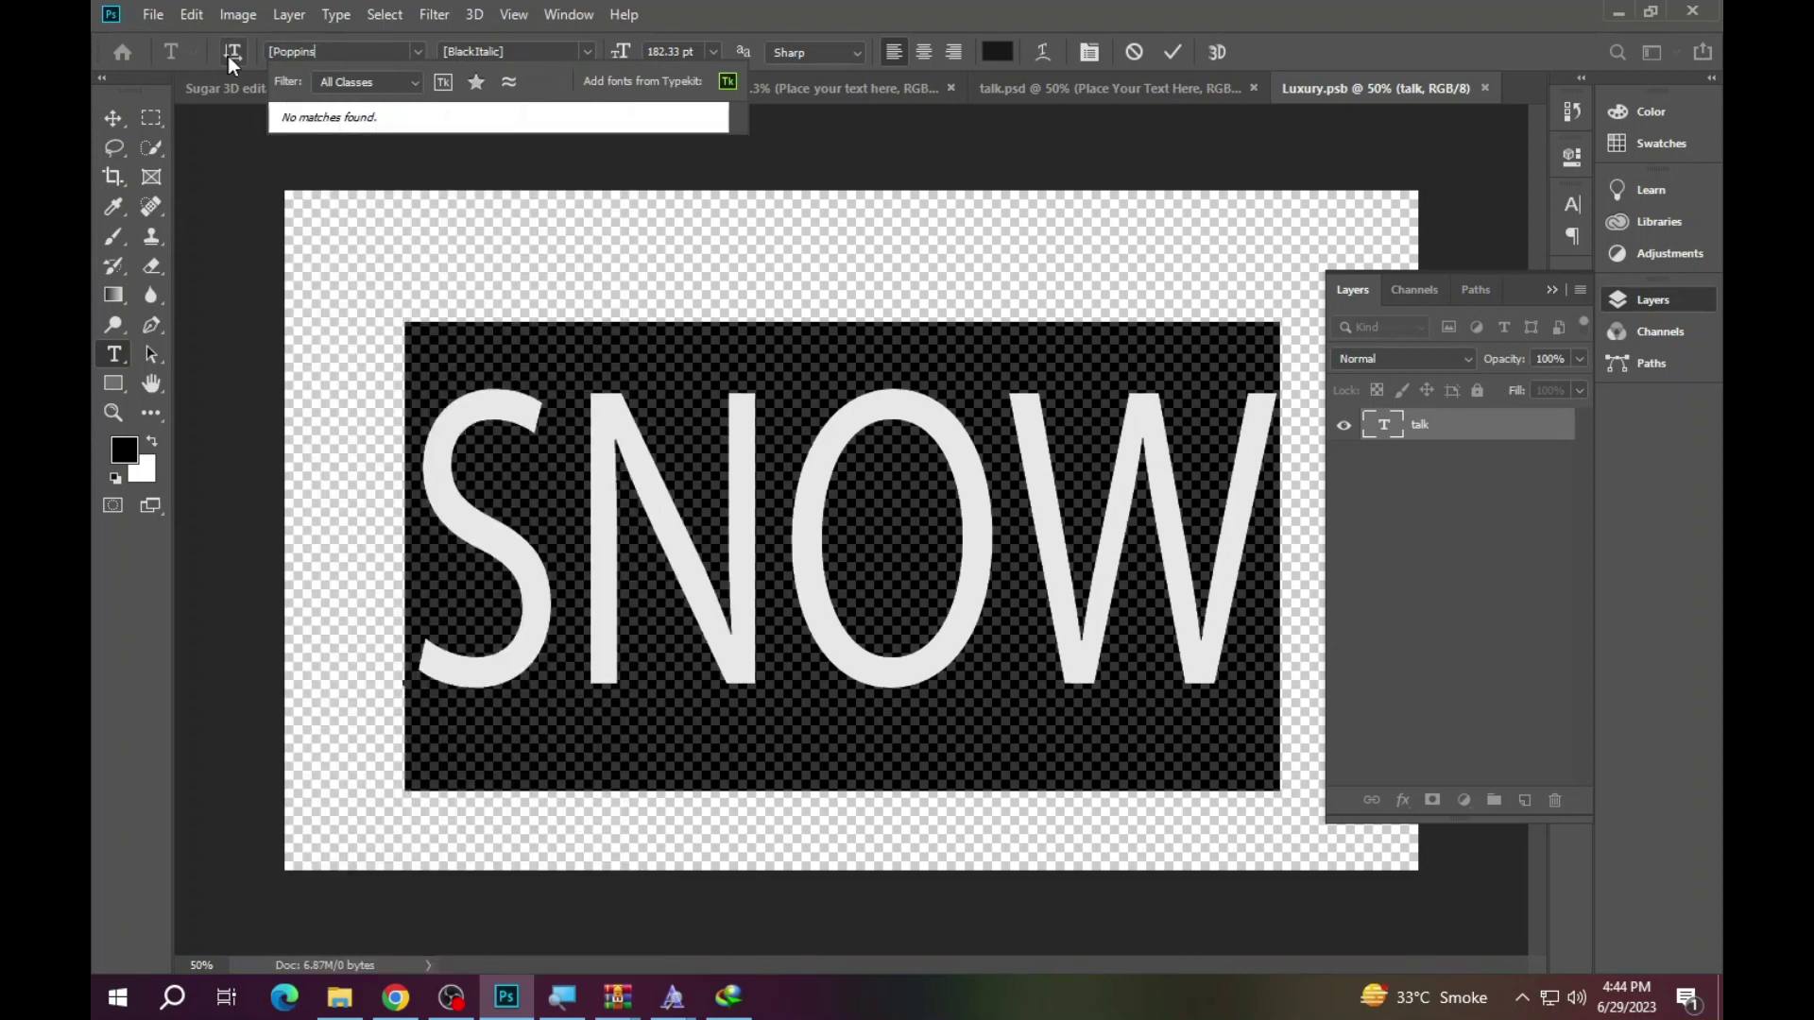
left_click(274, 51)
key("BackSpace")
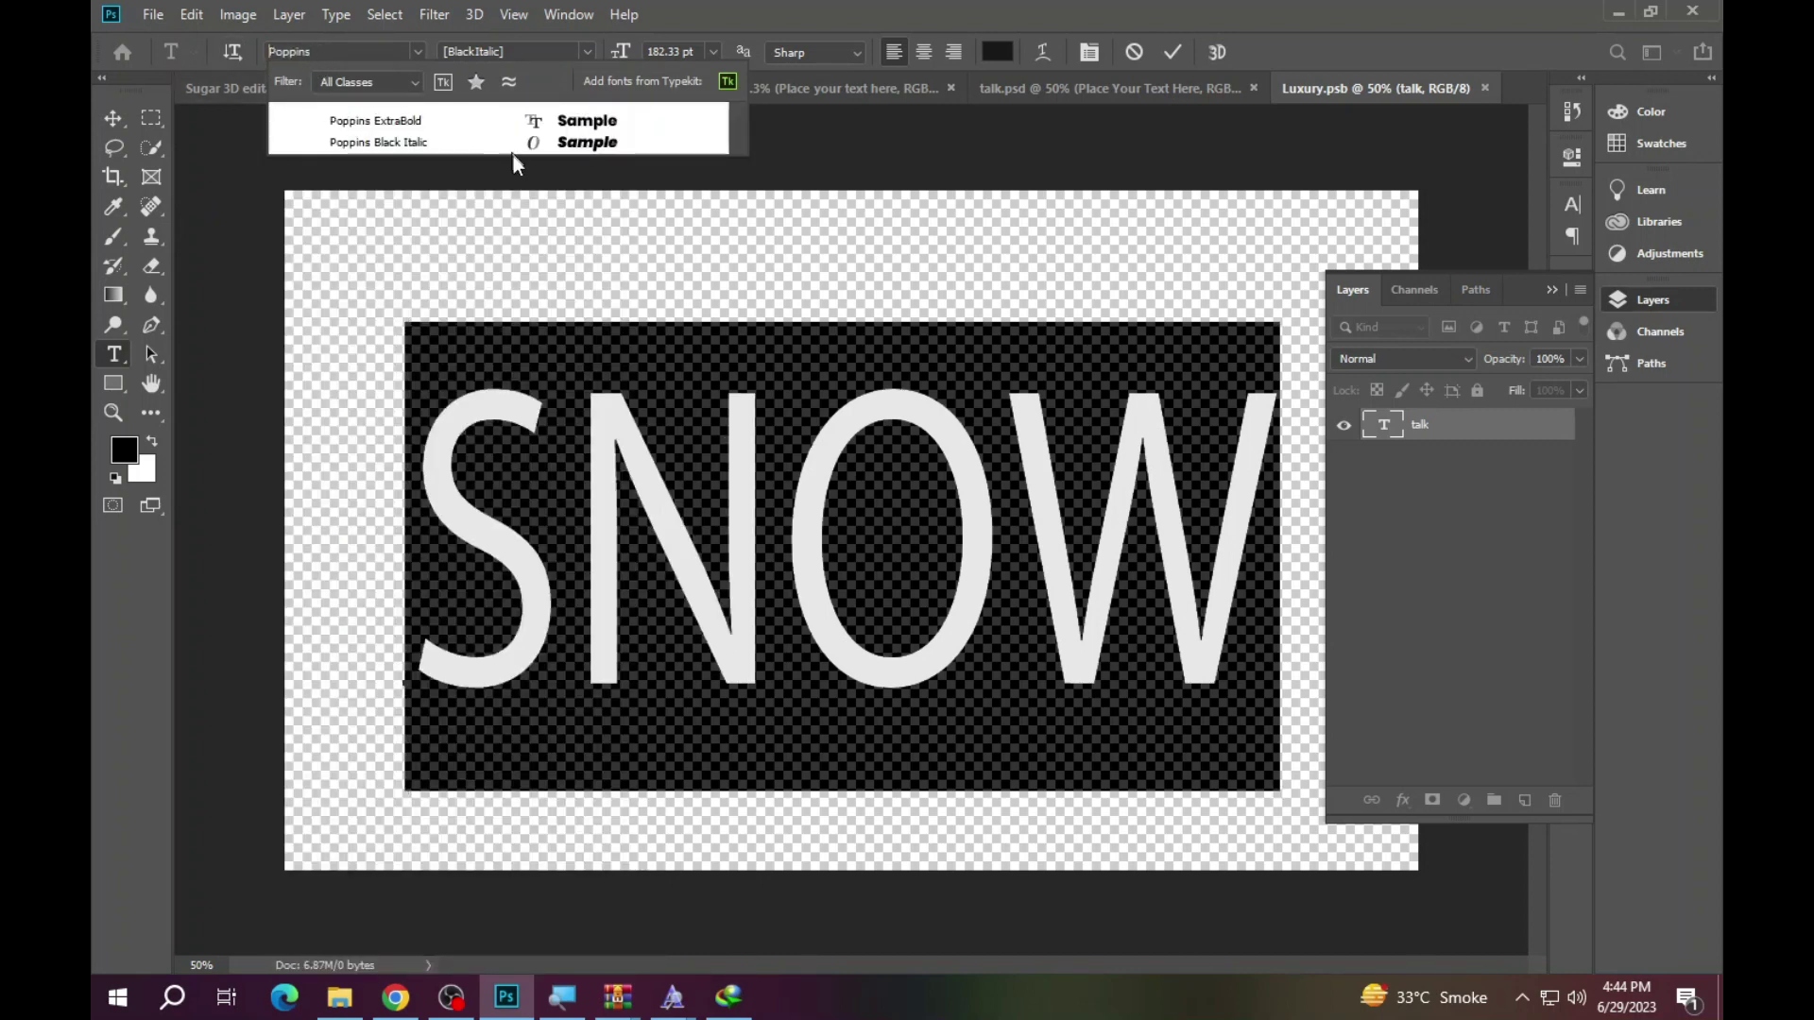
left_click(528, 143)
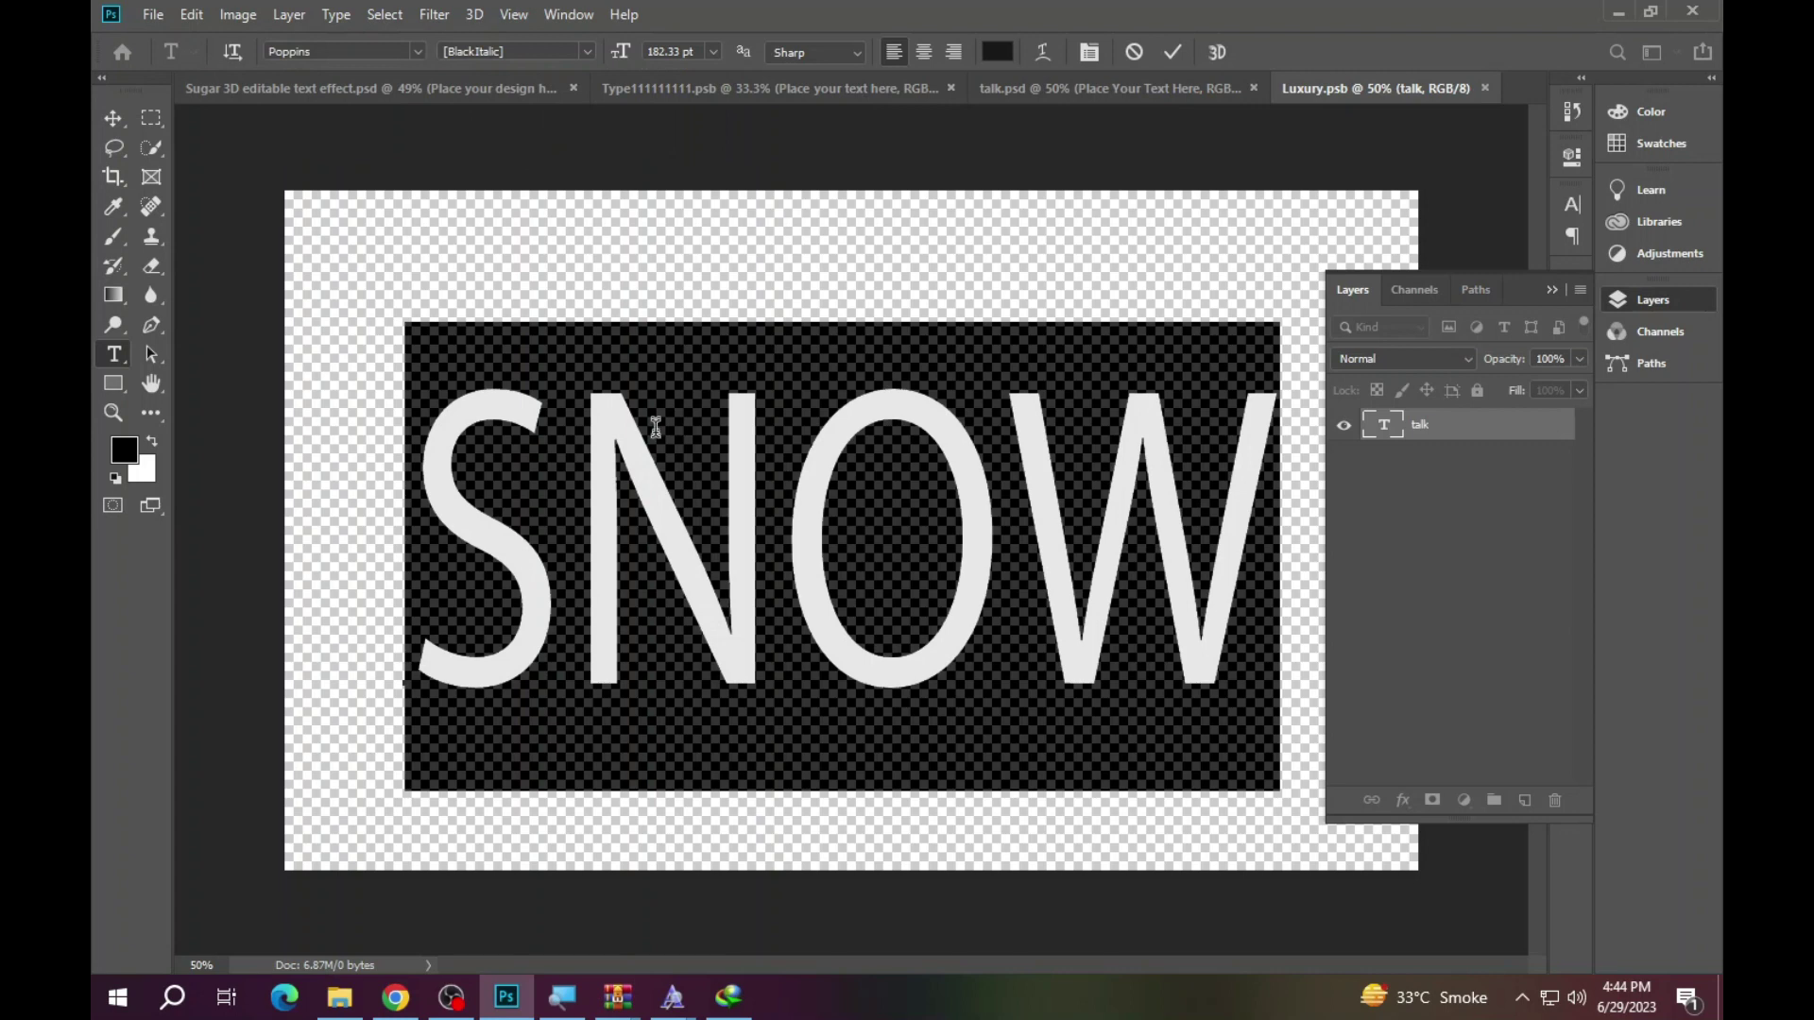
left_click(669, 521)
double_click(669, 521)
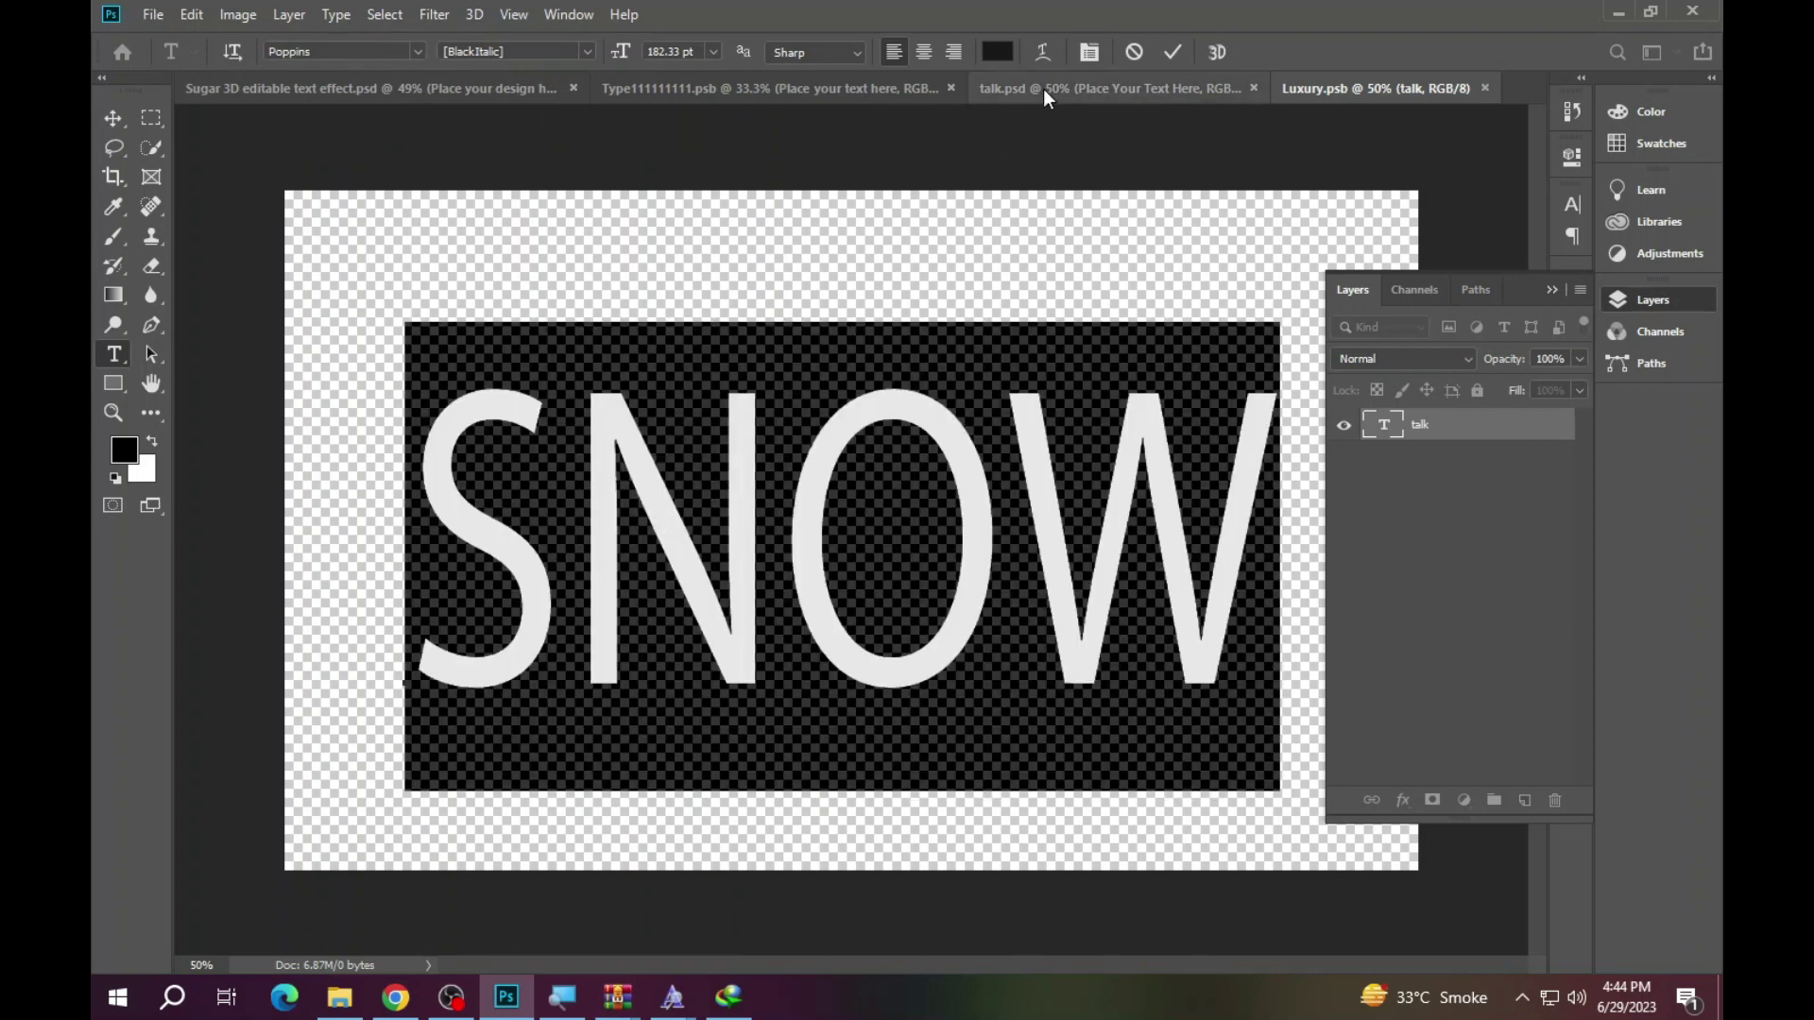
left_click(1133, 52)
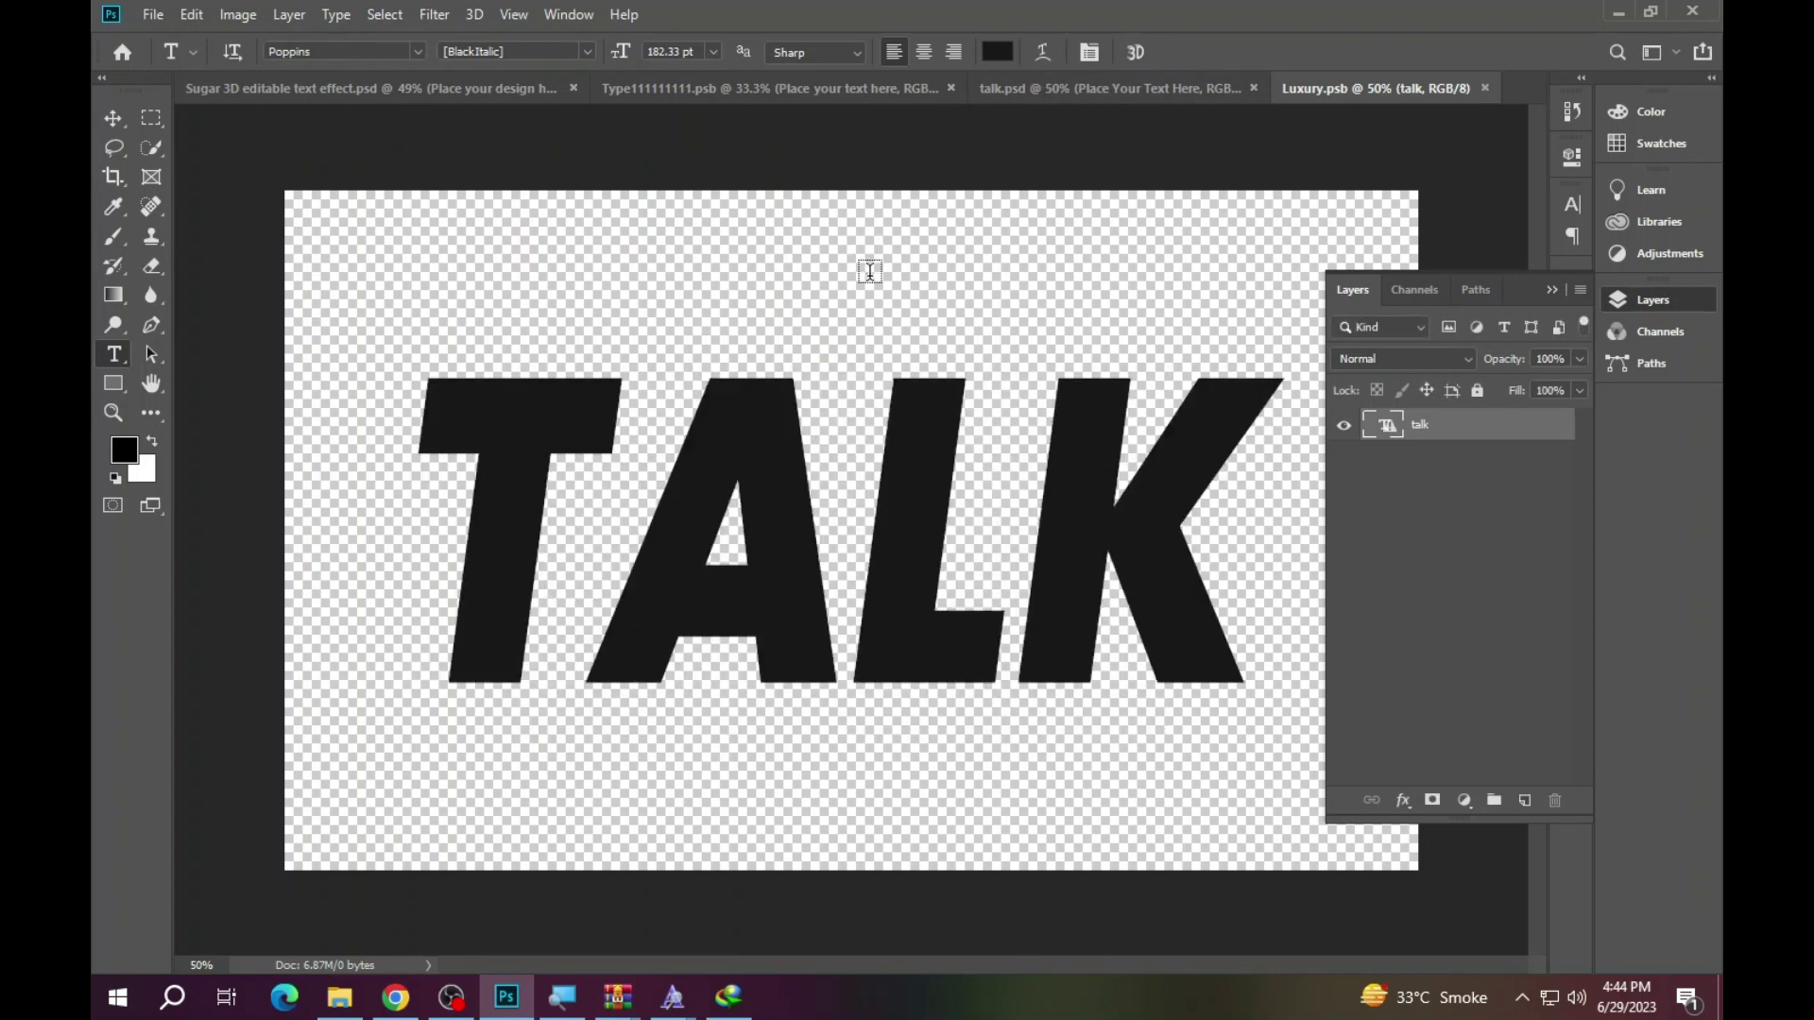
left_click(834, 544)
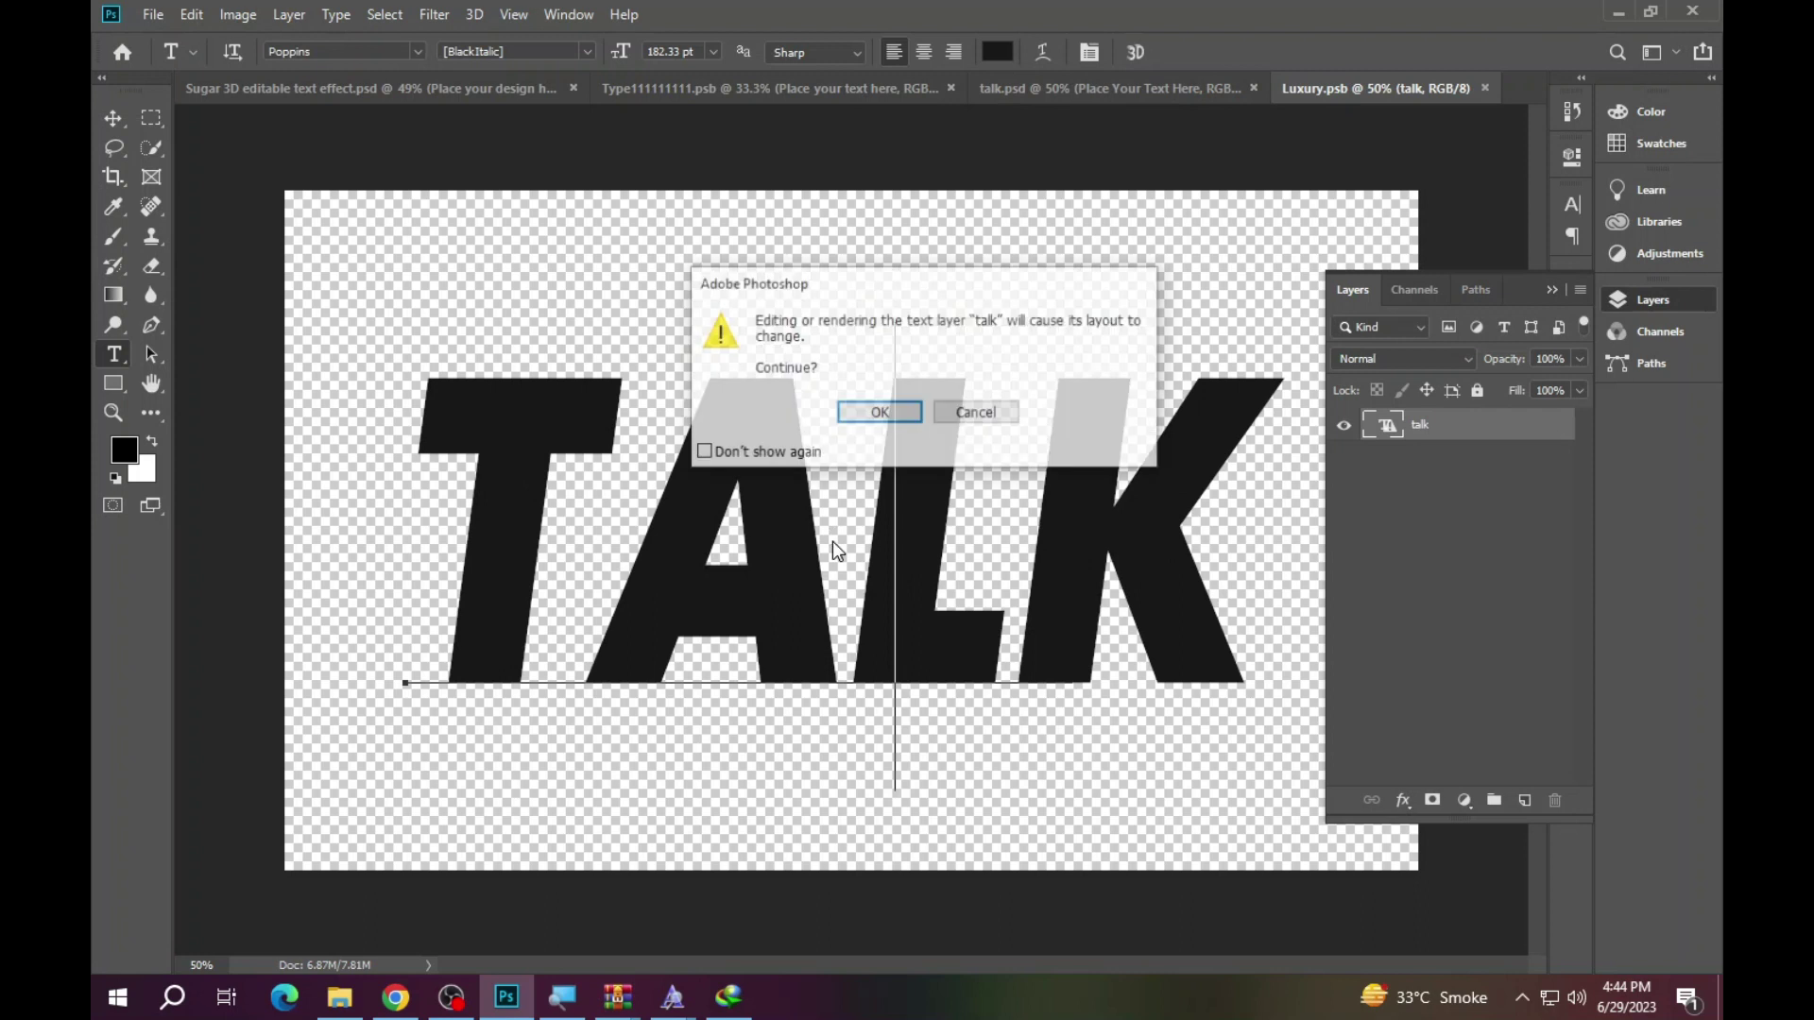
left_click(882, 413)
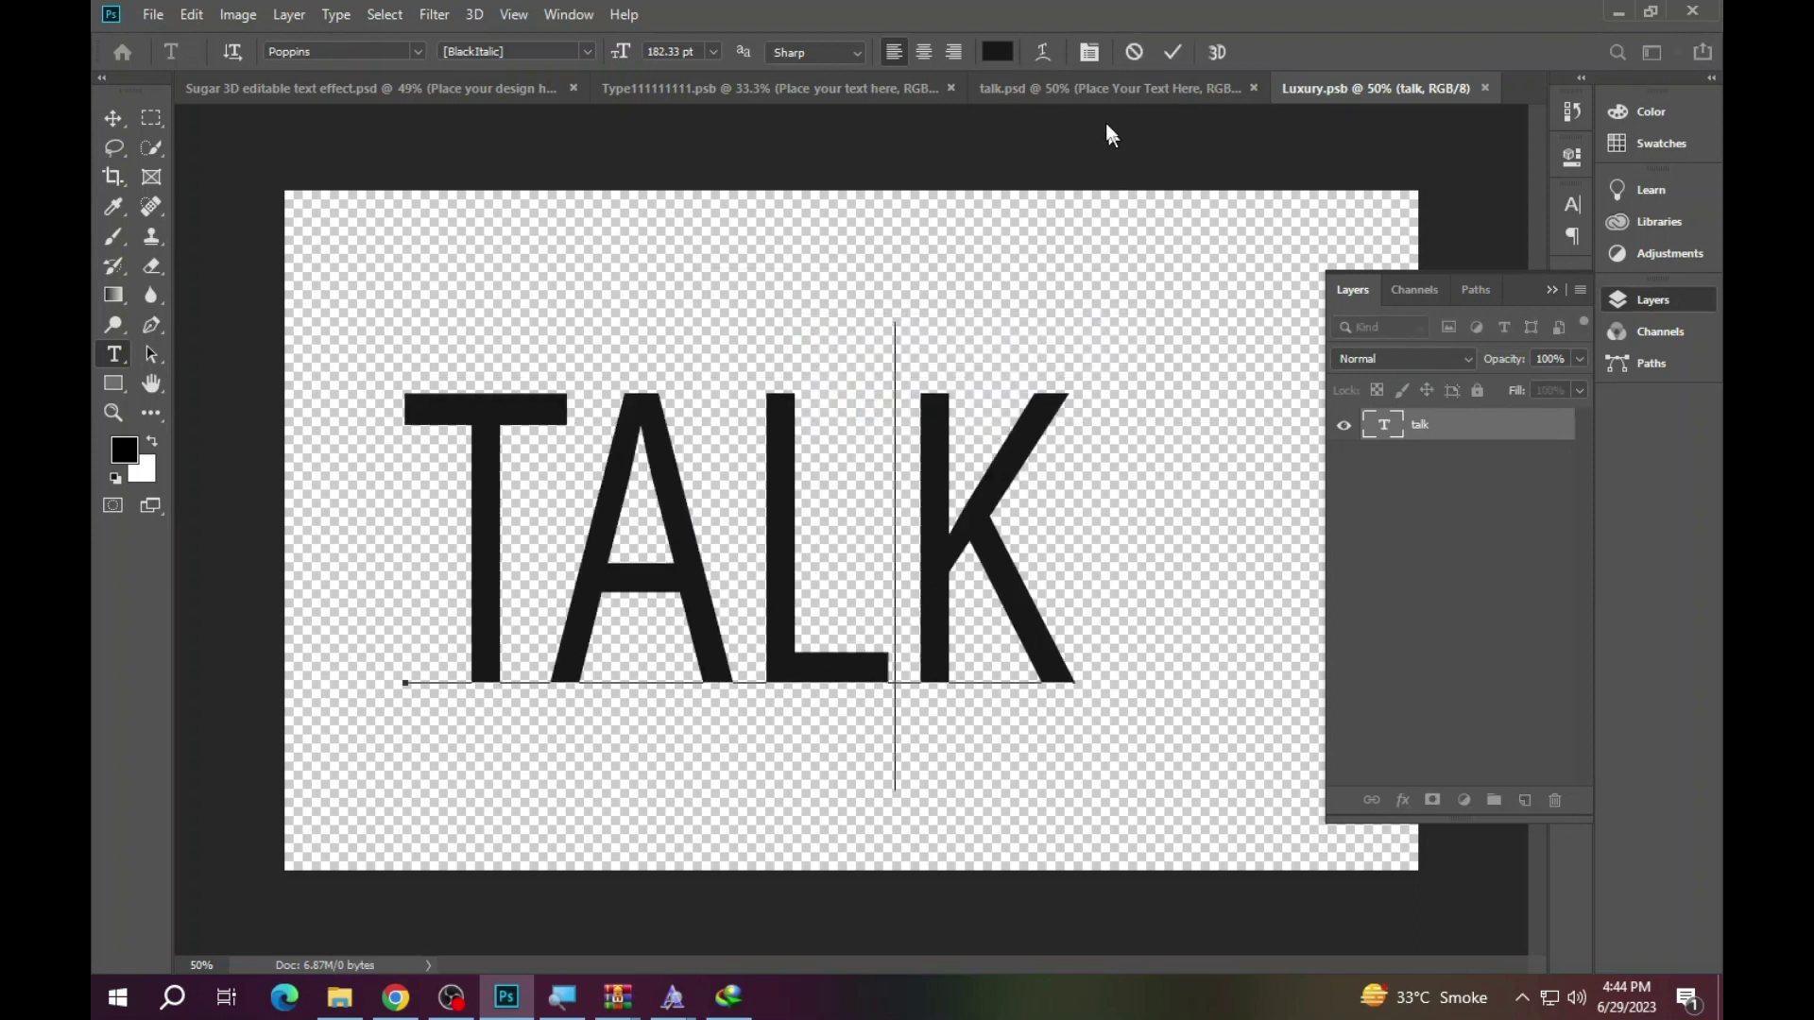
left_click(1134, 52)
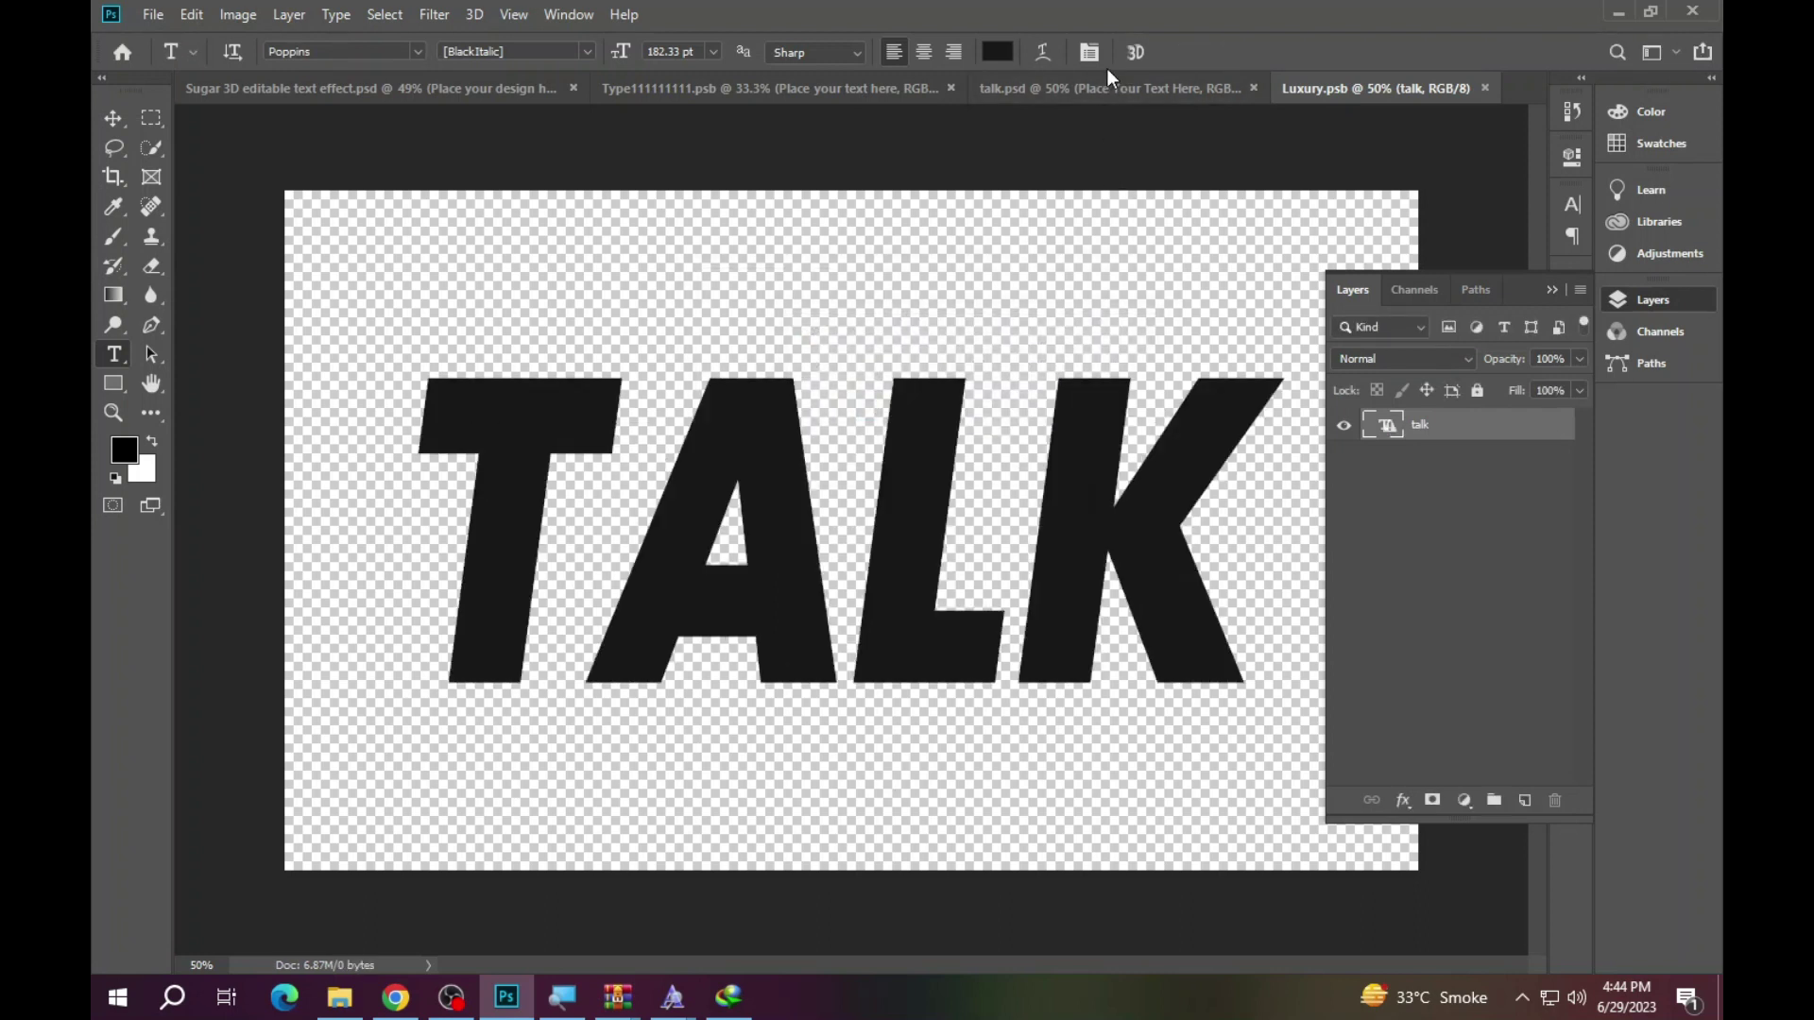
- Reopen the TALK smart object and retype its text as SNOW
left_click(1484, 88)
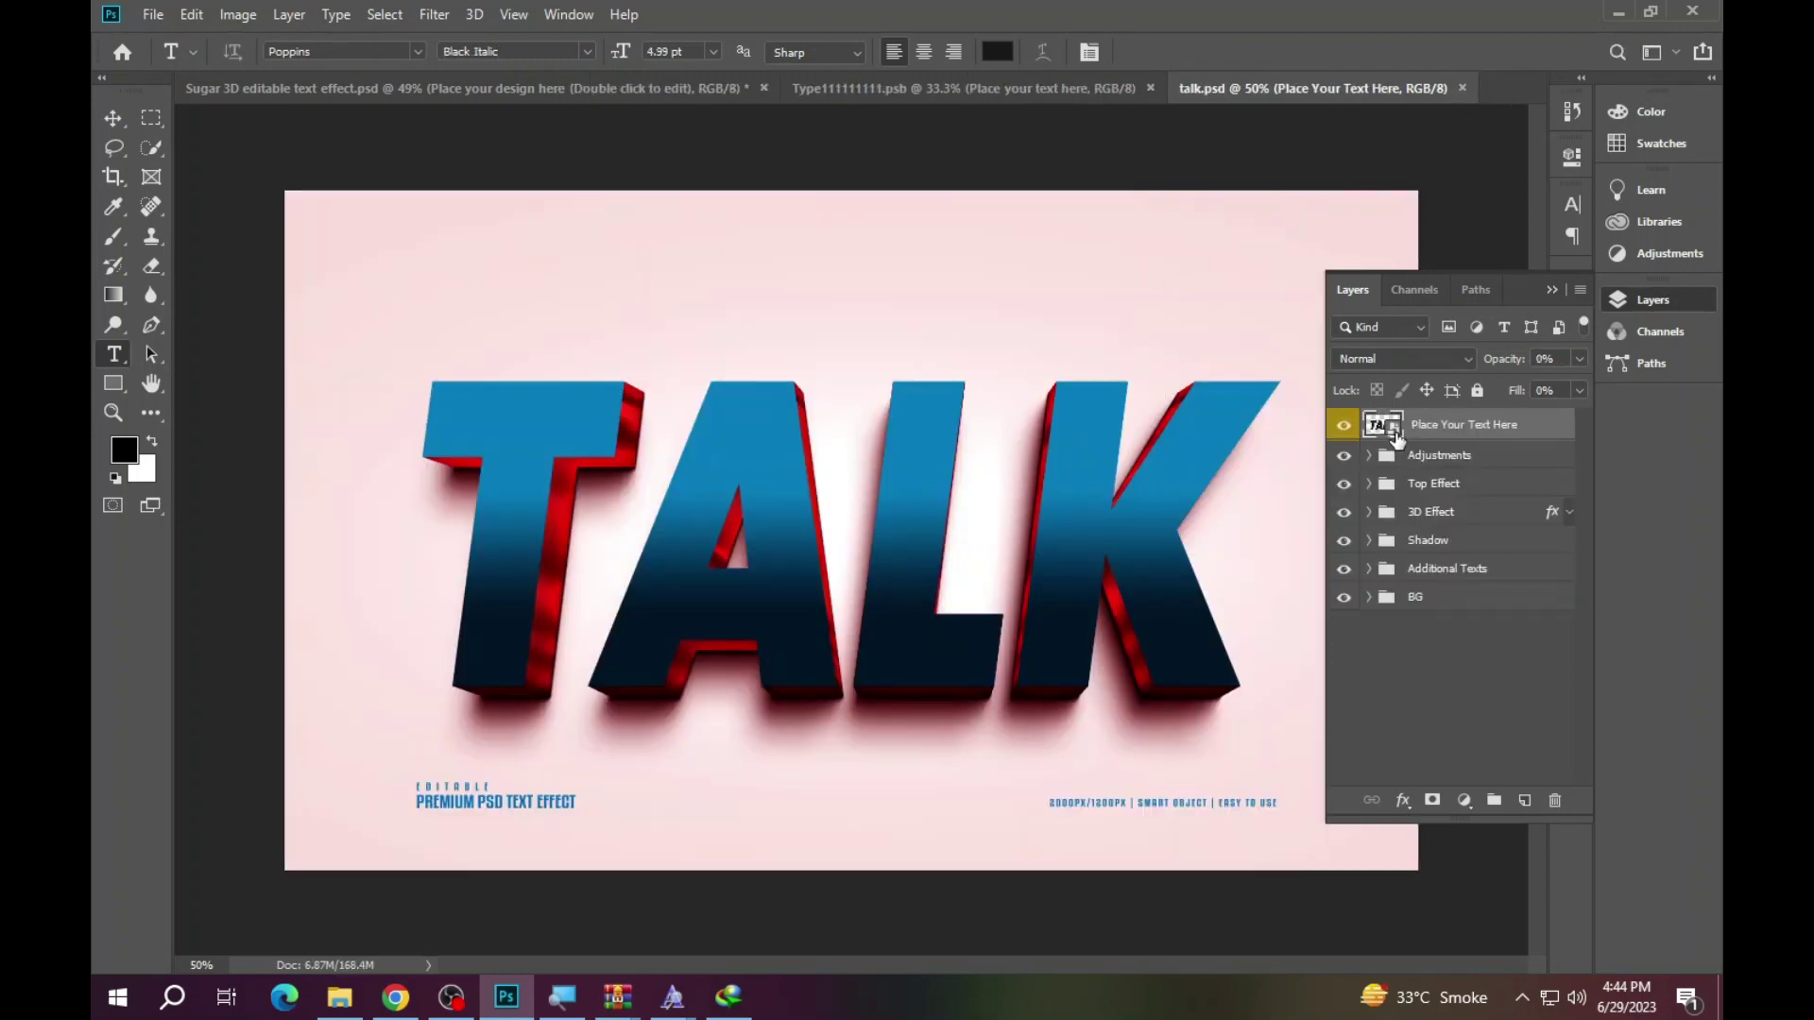
double_click(1393, 436)
left_click(798, 534)
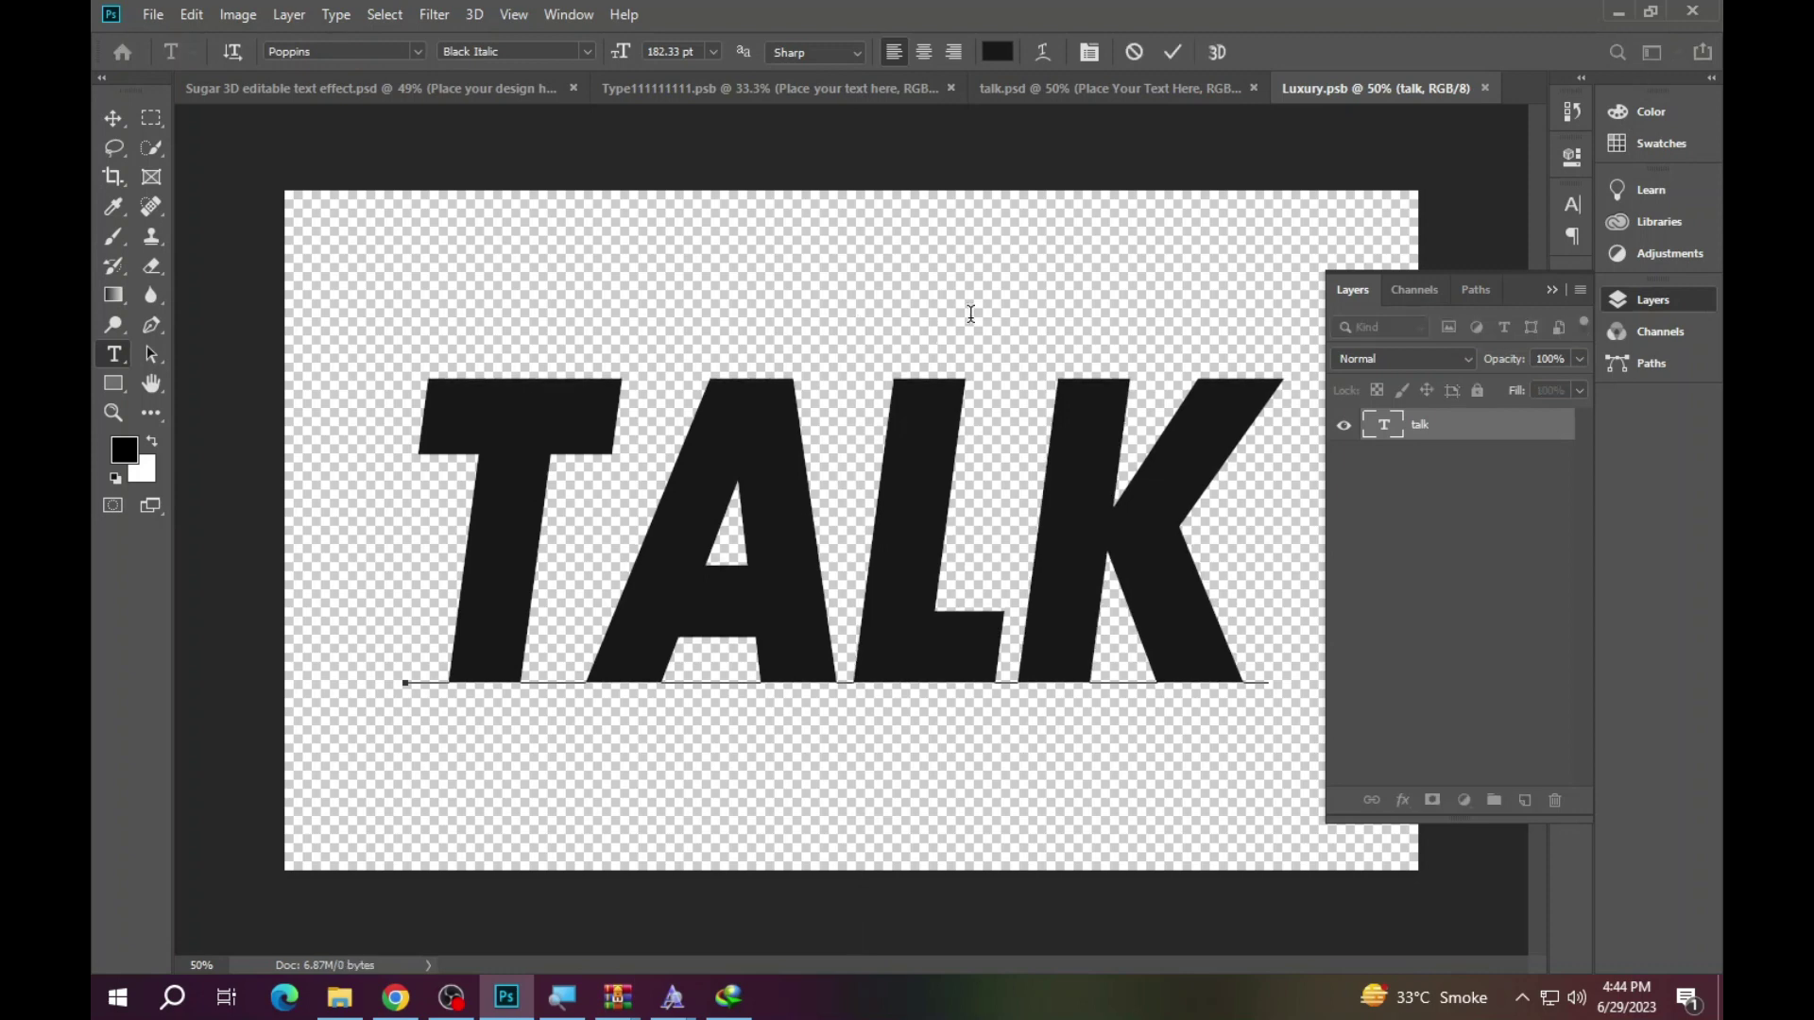
key("ctrl+a")
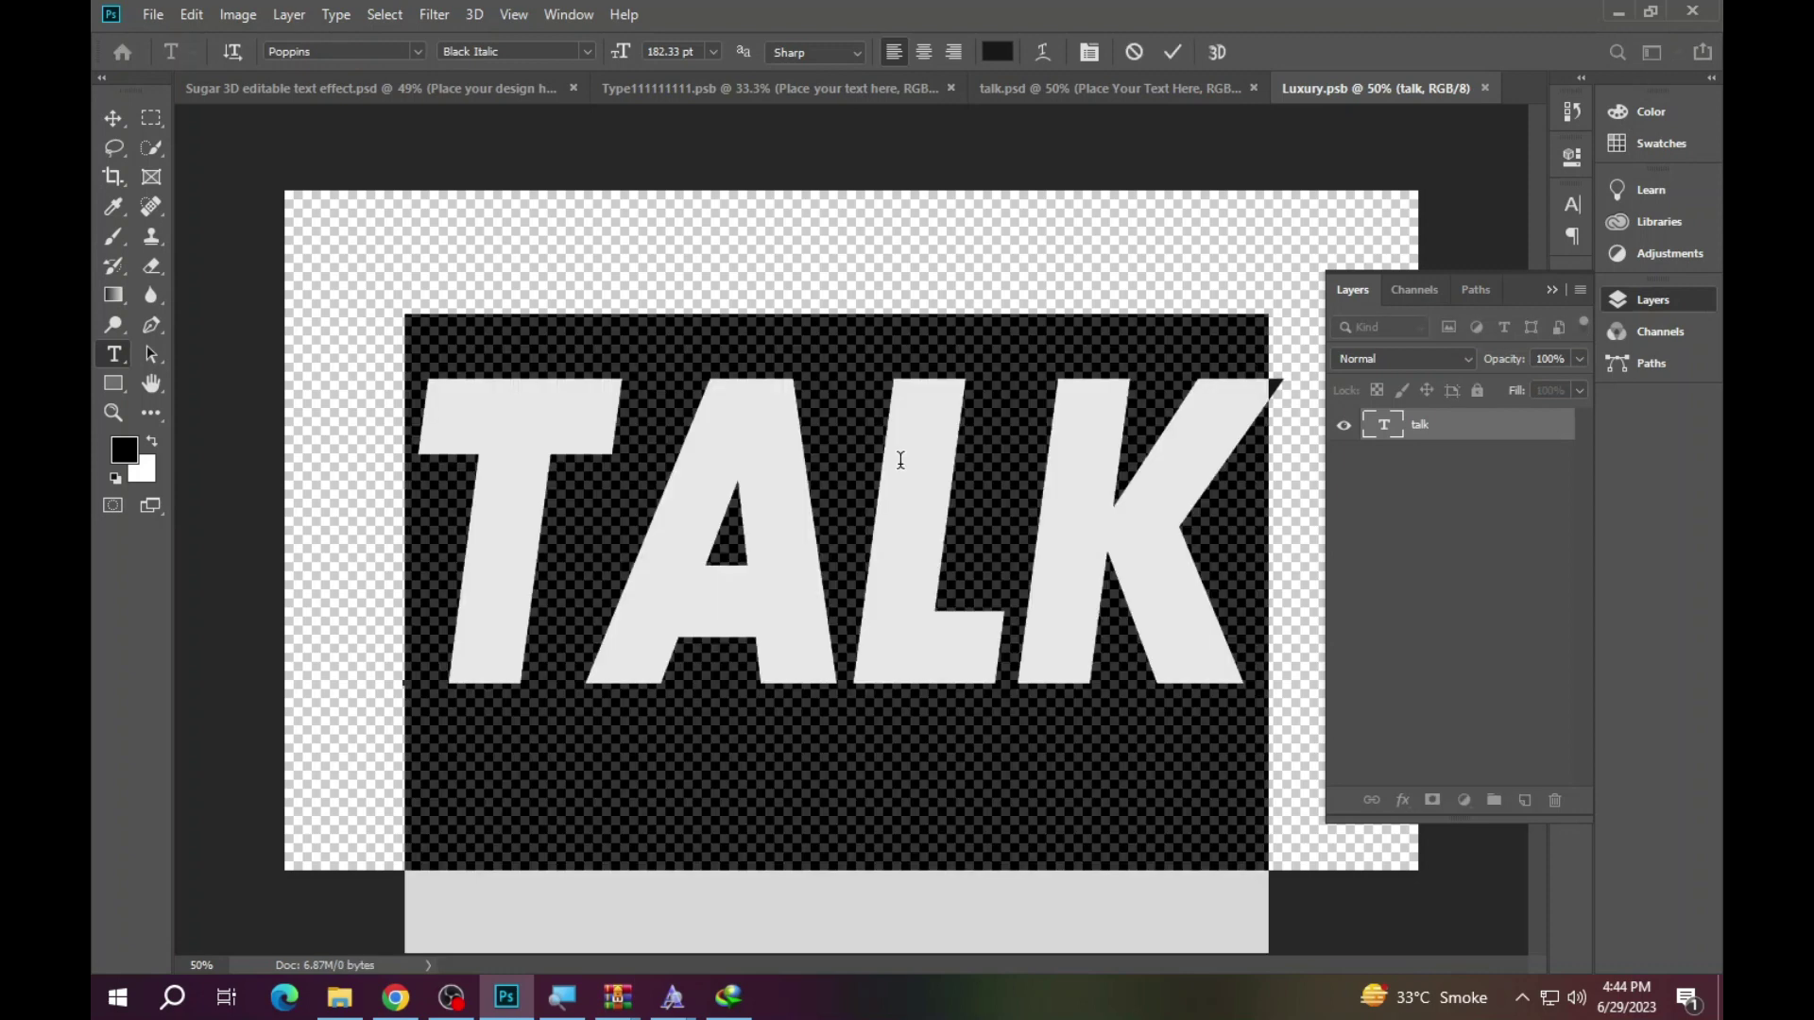
type("SNOW")
- Shrink the SNOW text to 161.33 pt and commit the edit
key("ctrl+a")
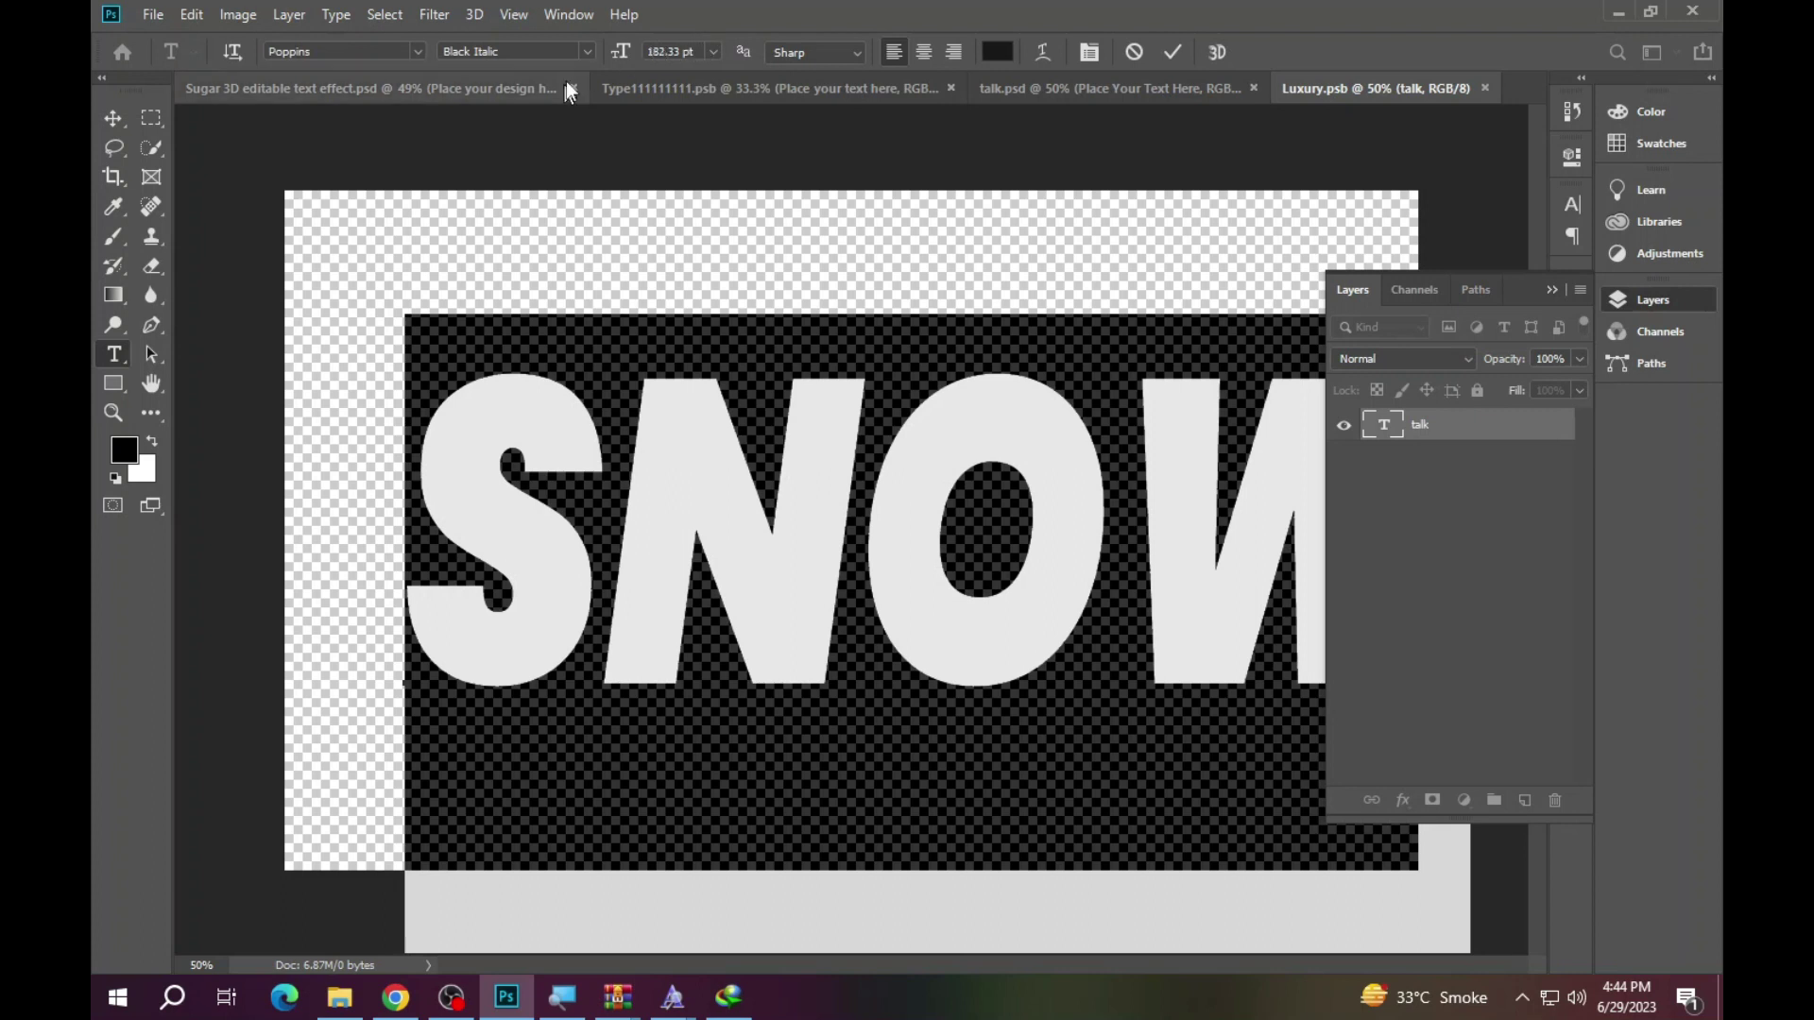
left_click_drag(619, 54, 609, 59)
left_click_drag(607, 61, 592, 61)
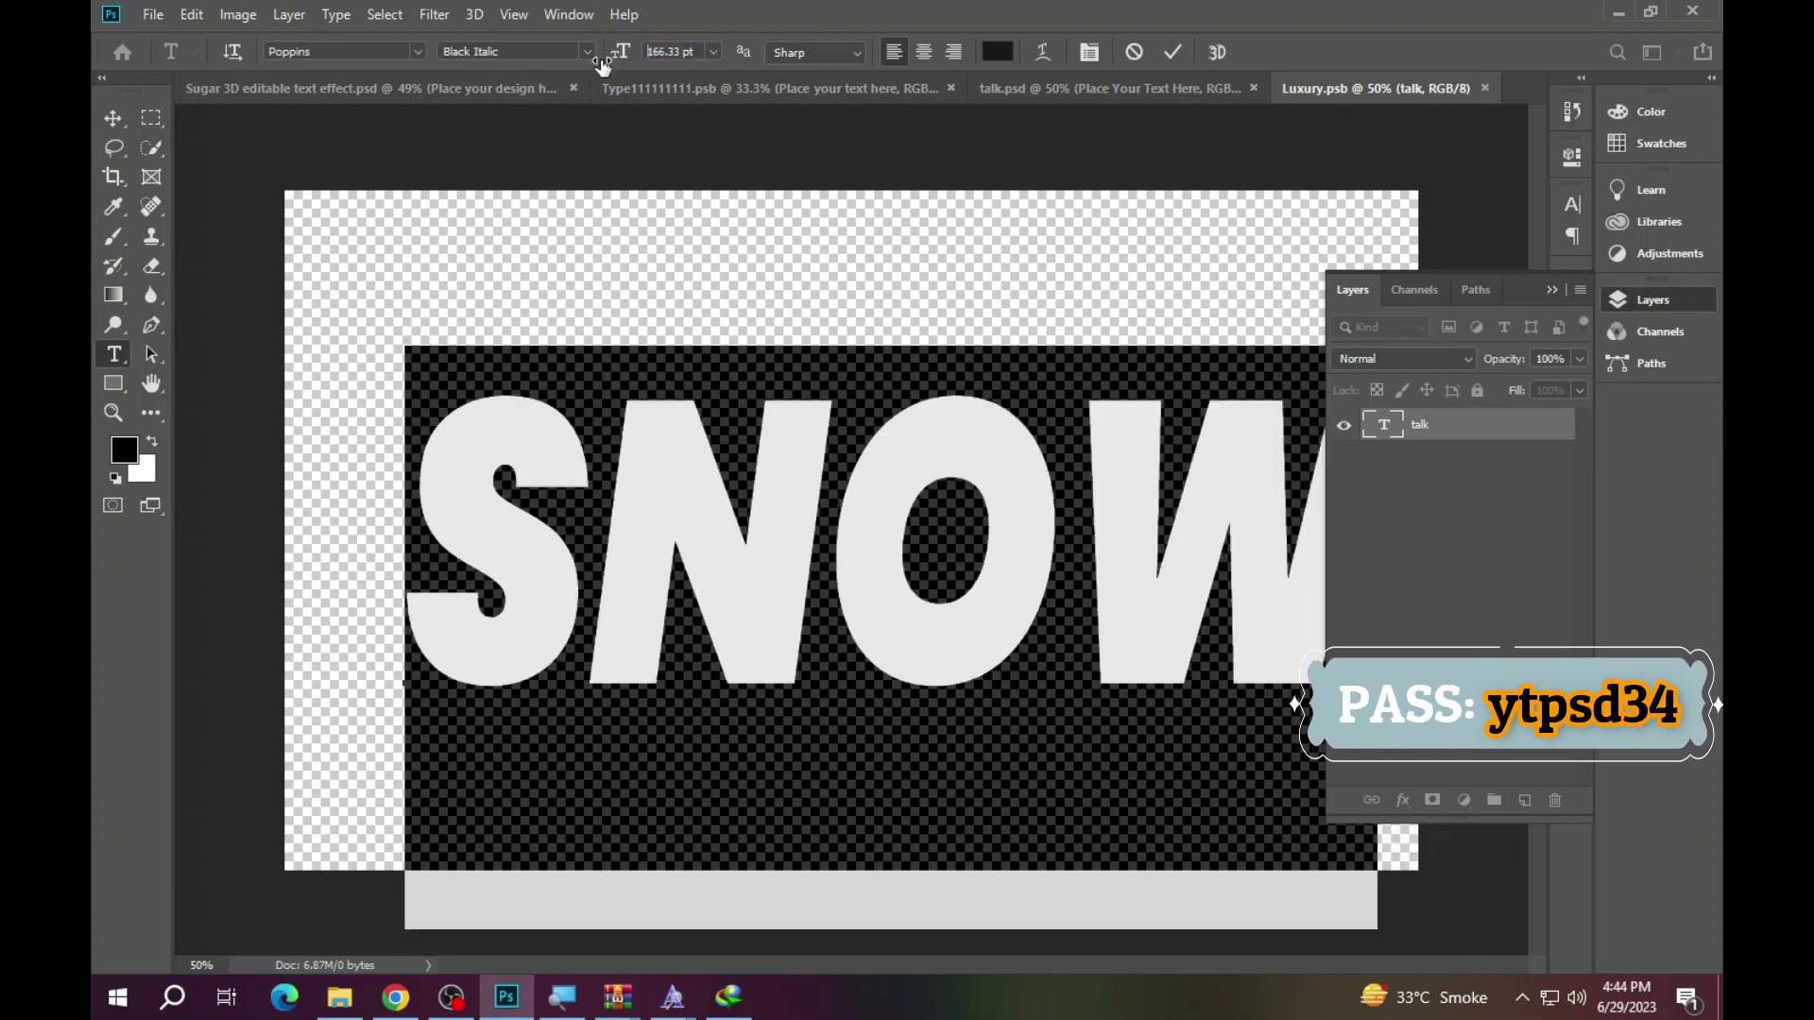
left_click(1166, 55)
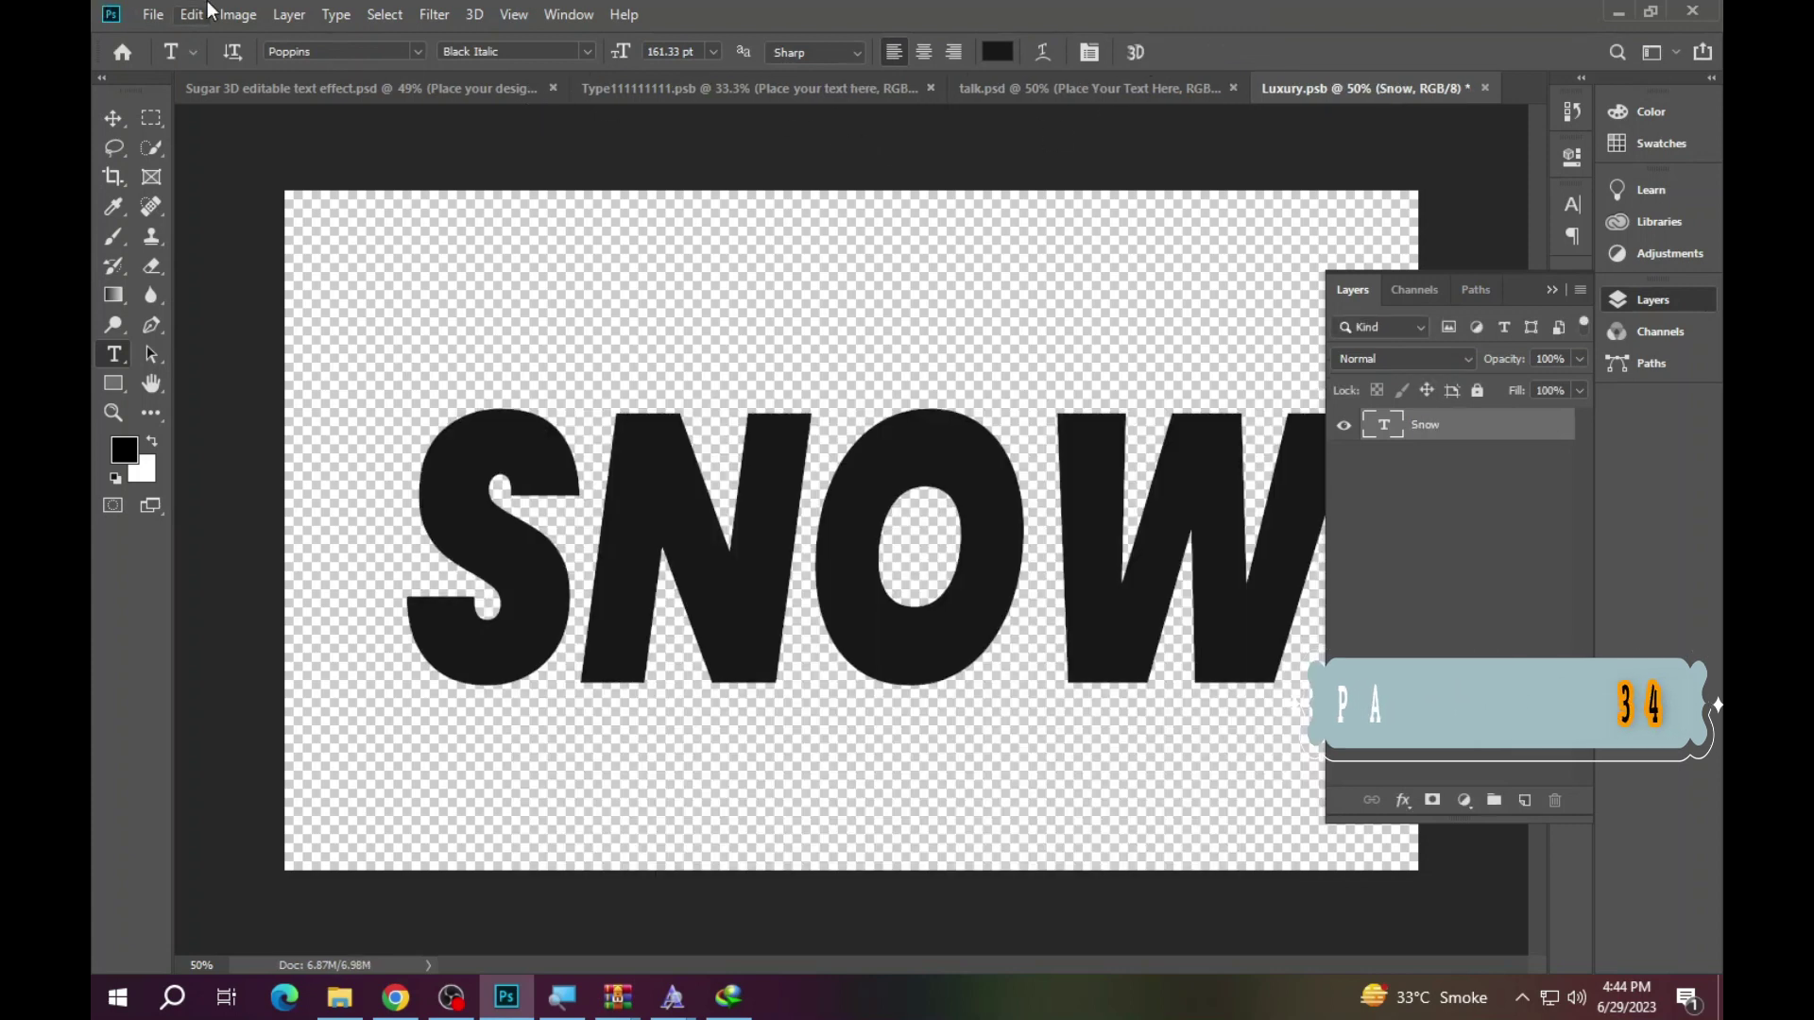
left_click(151, 15)
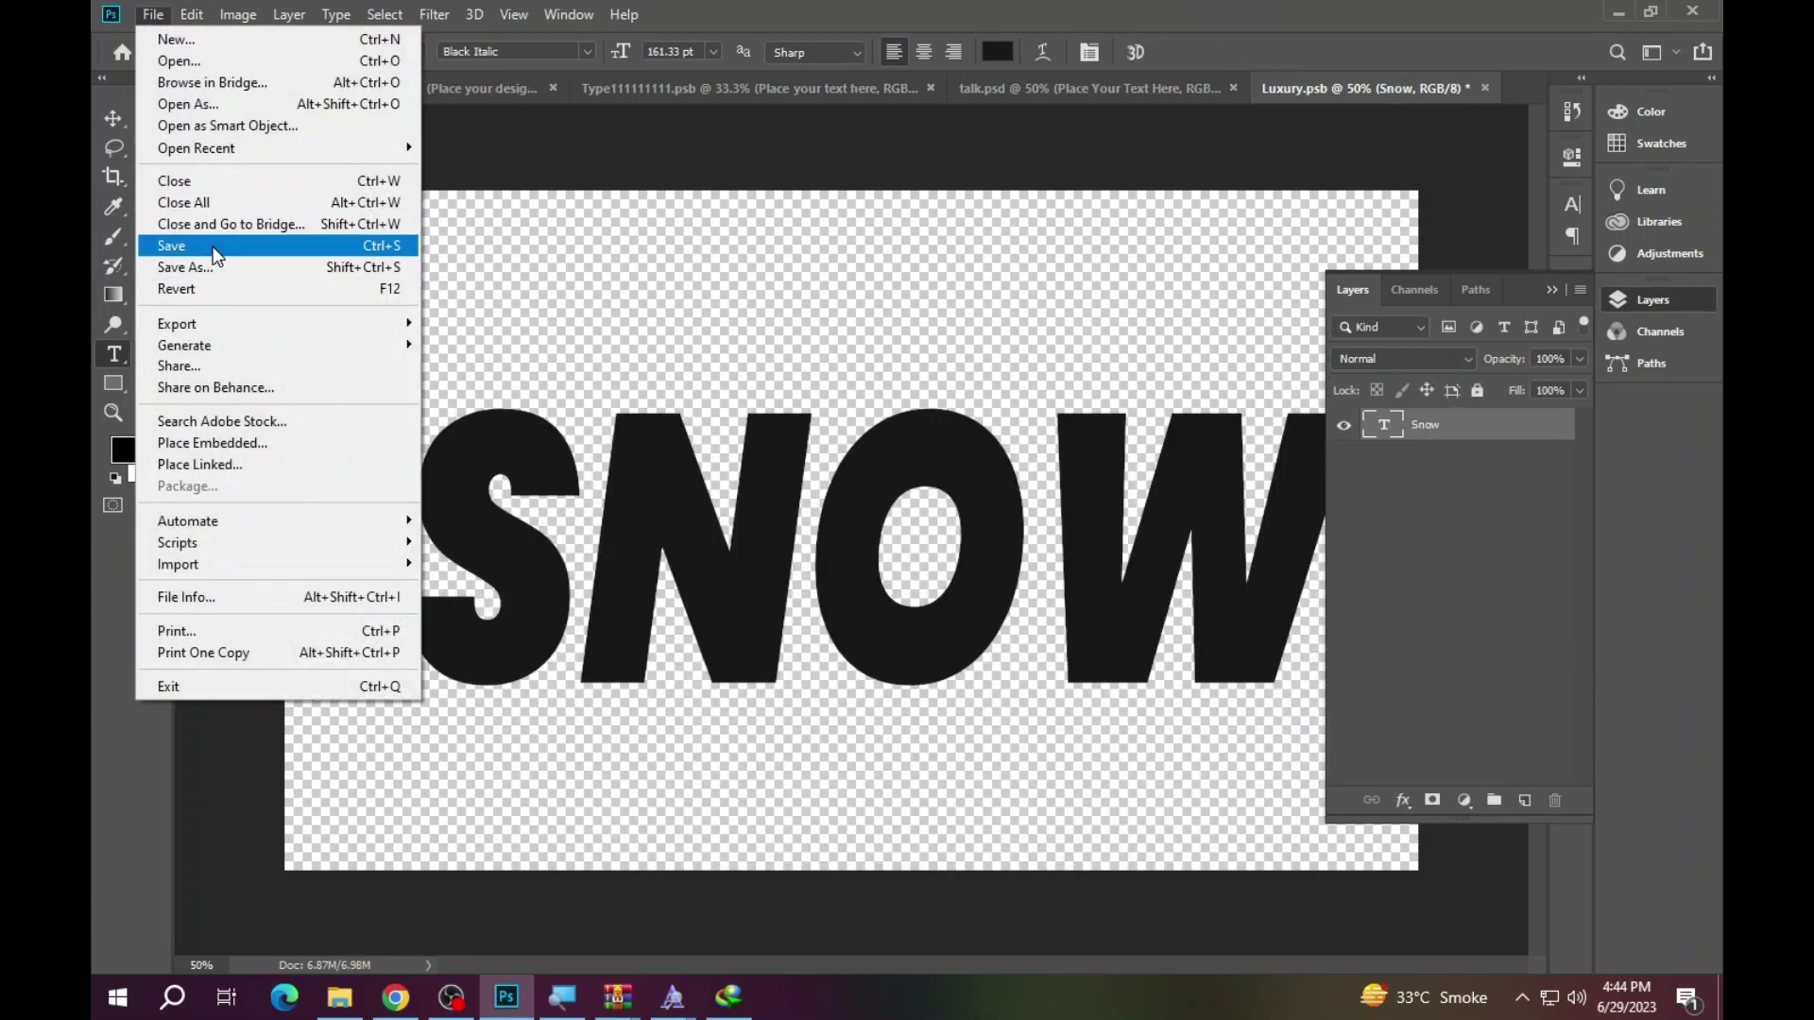
- Save Luxury.psb and review the blue-and-red 3D SNOW in the talk.psd mockup
left_click(213, 251)
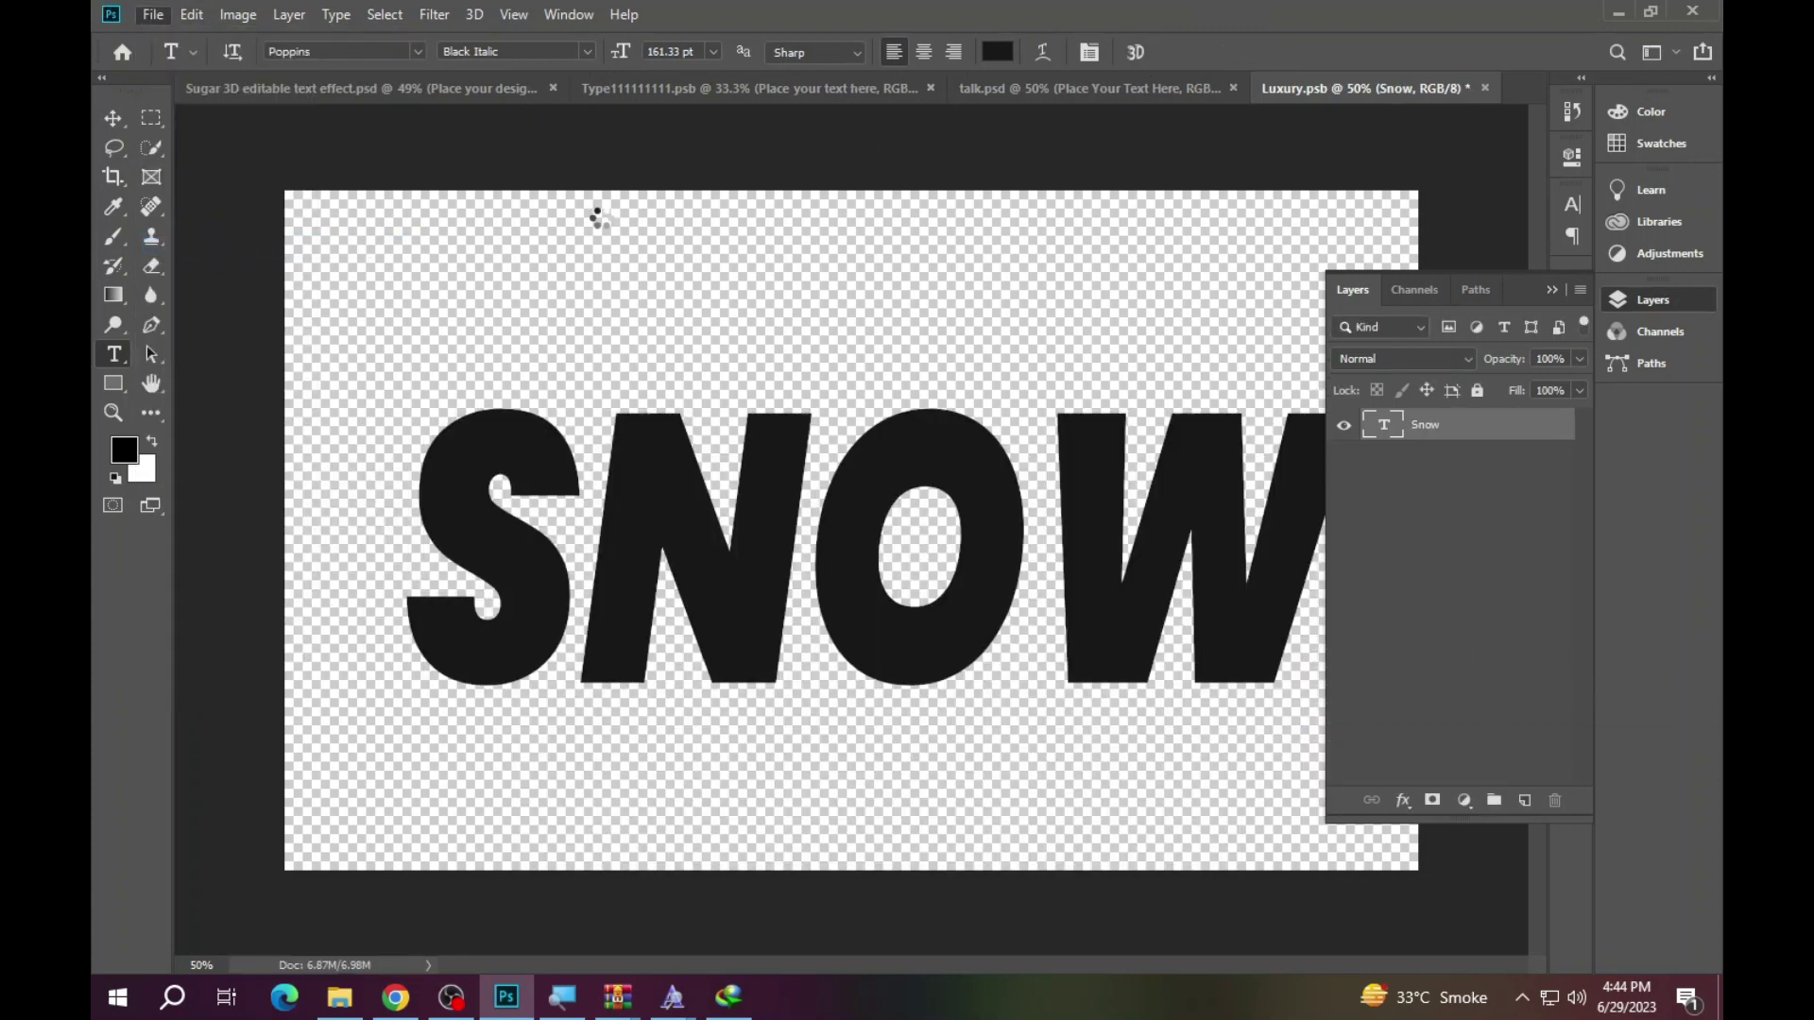
left_click(1041, 84)
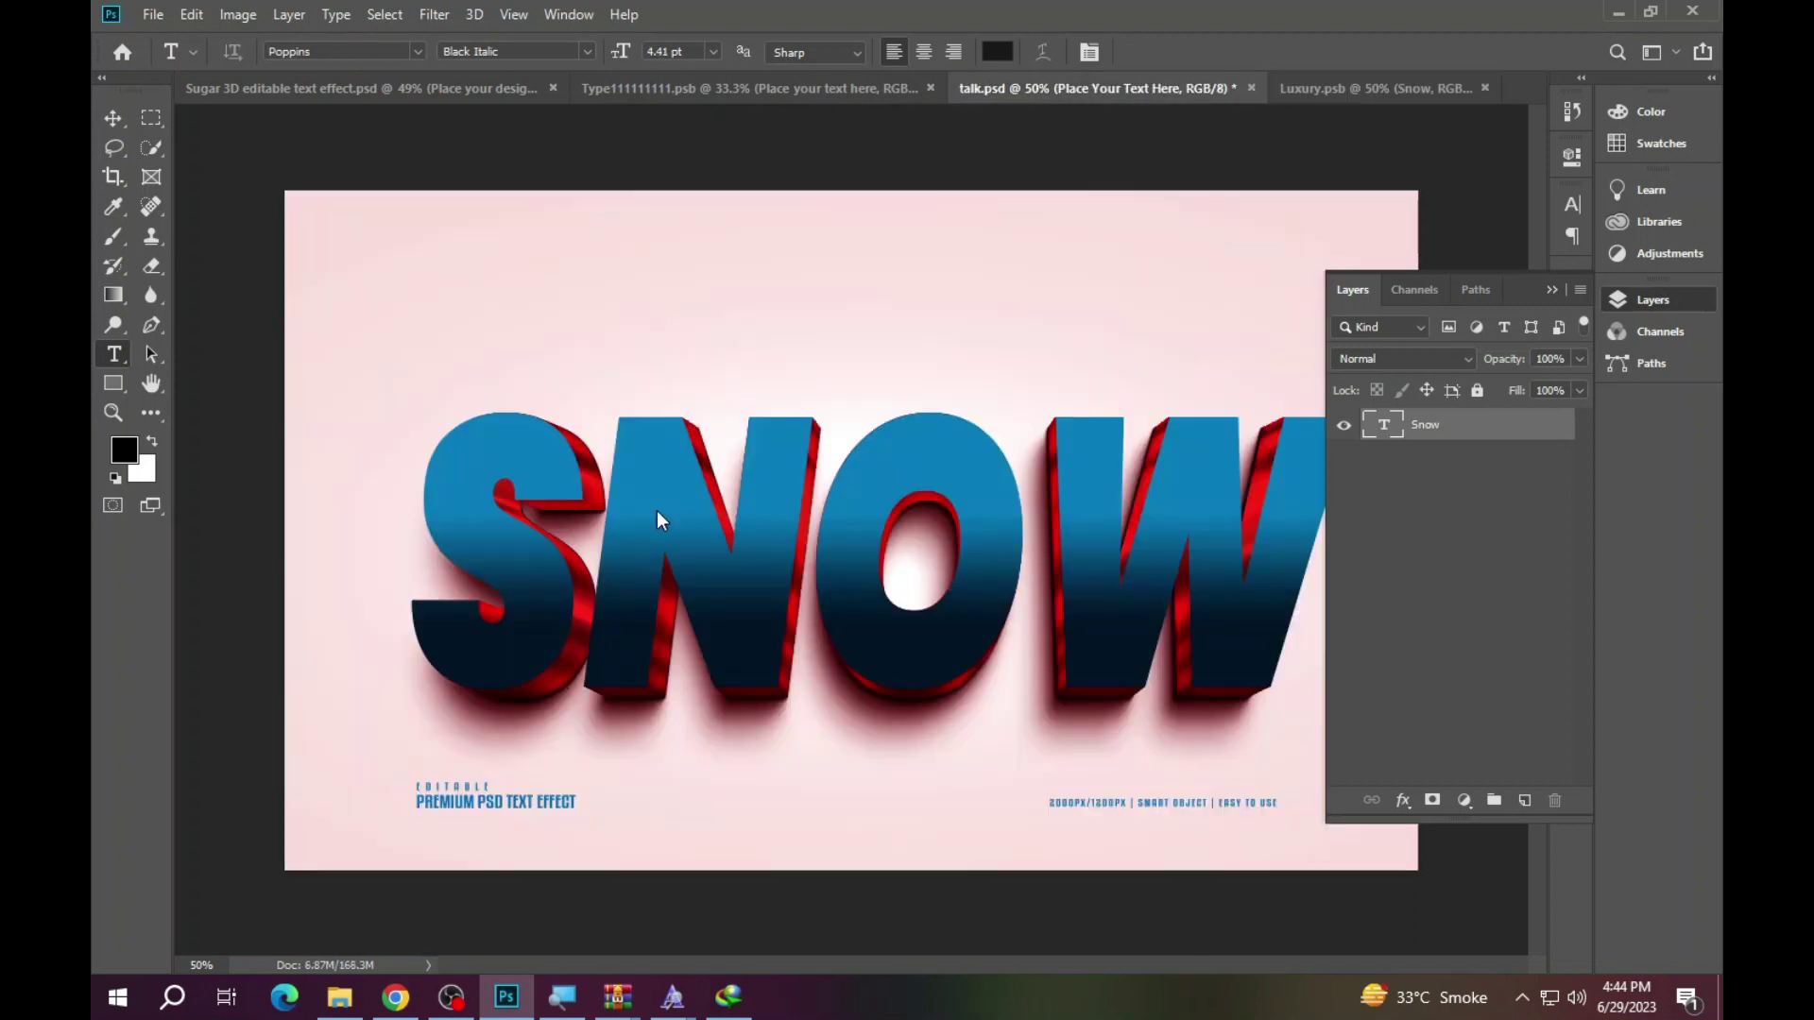
left_click(1652, 299)
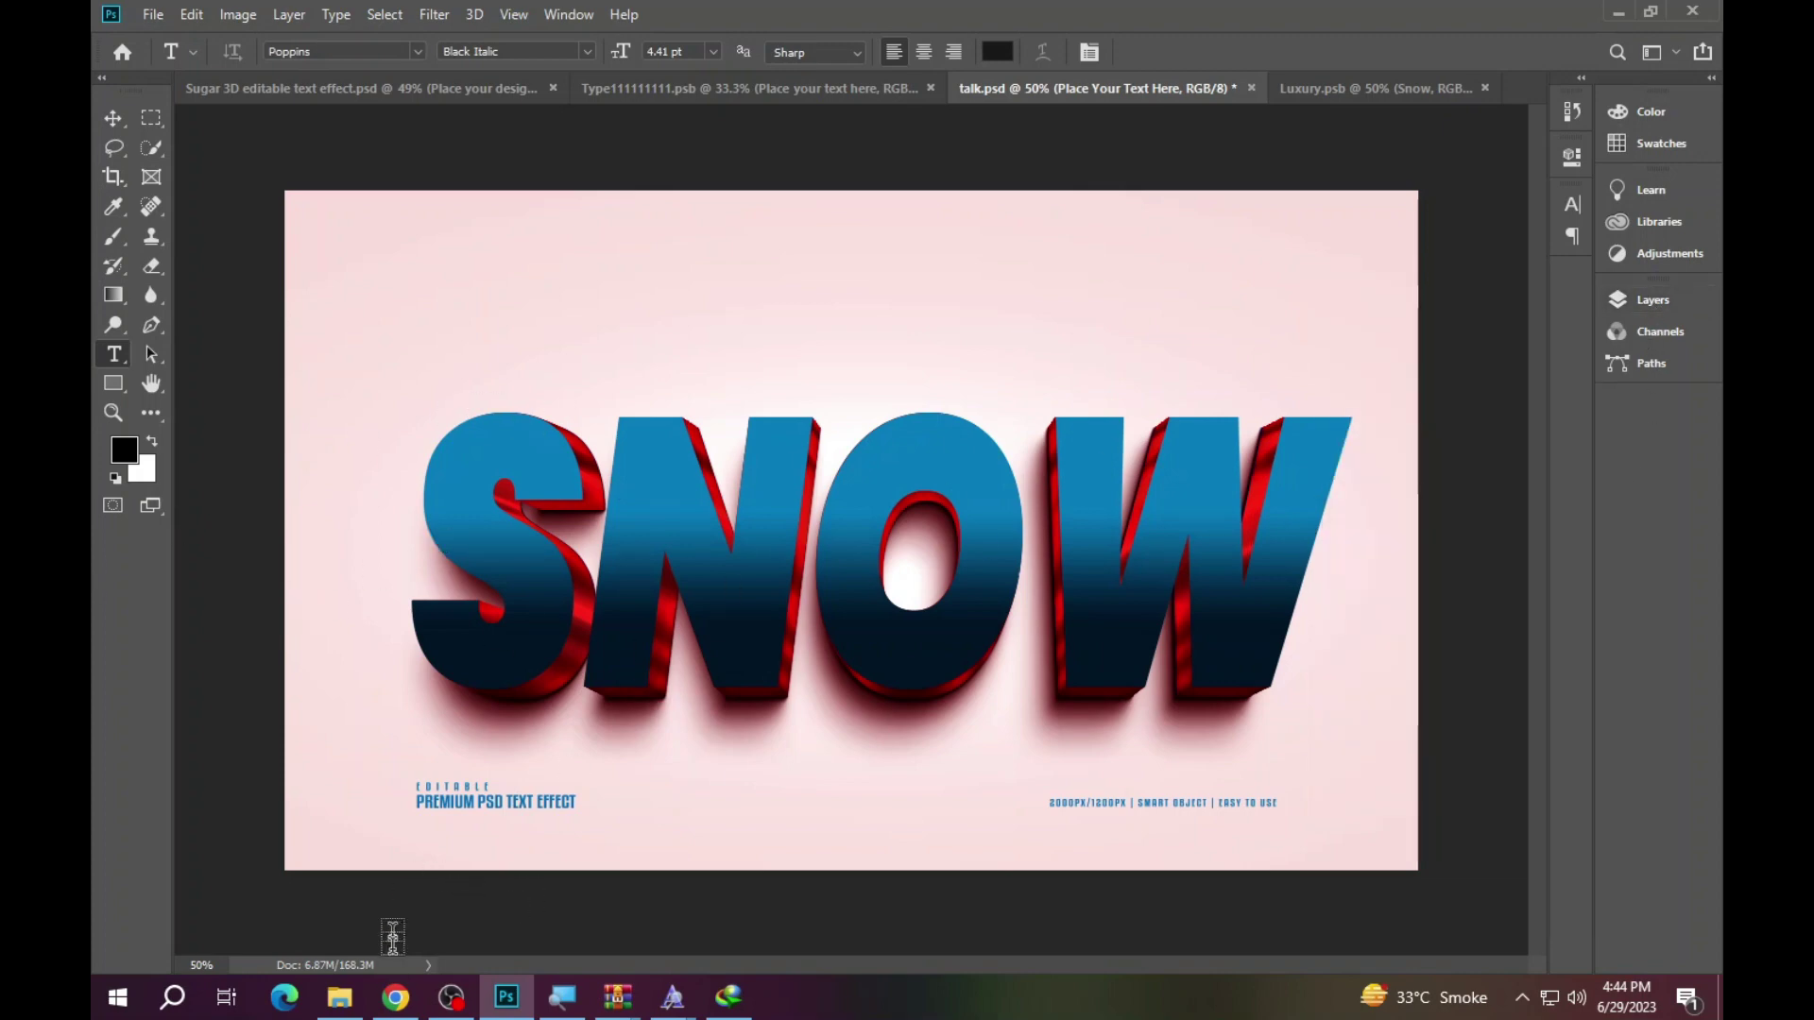
left_click(340, 996)
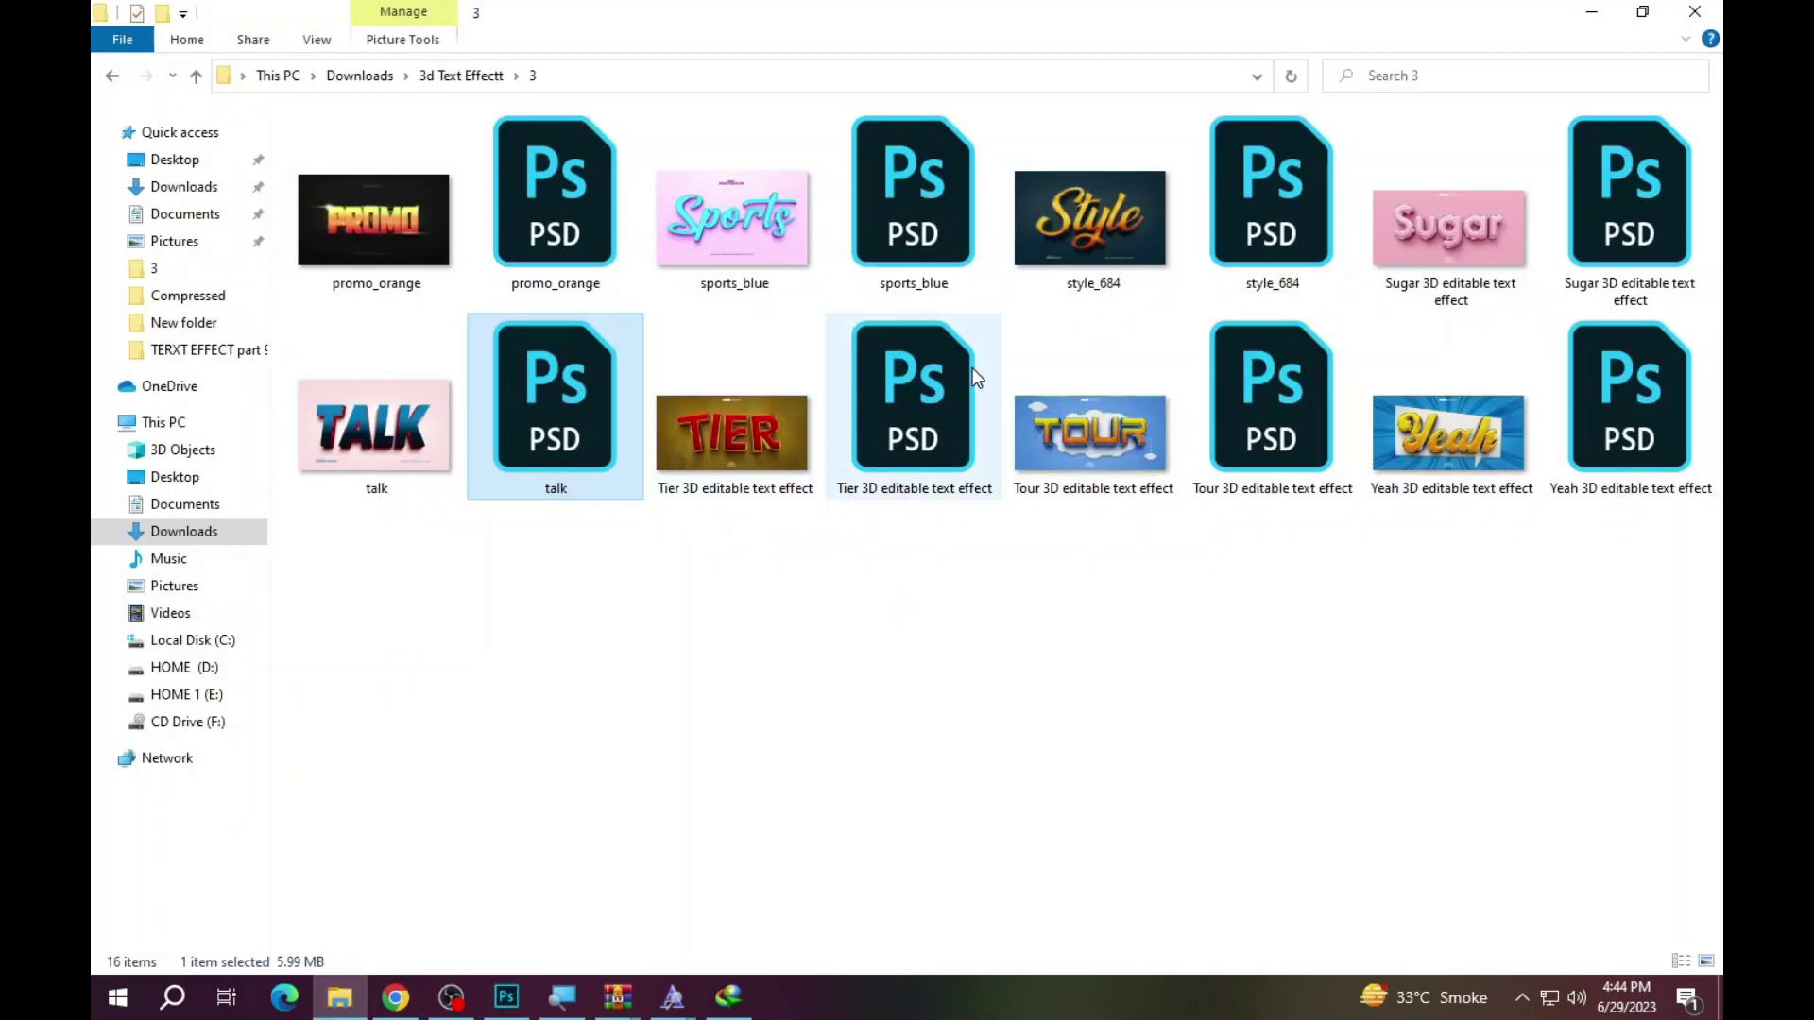
- Preview the Tier, Tour and Yeah JPGs, then open Yeah 3D editable text effect.psd
double_click(764, 440)
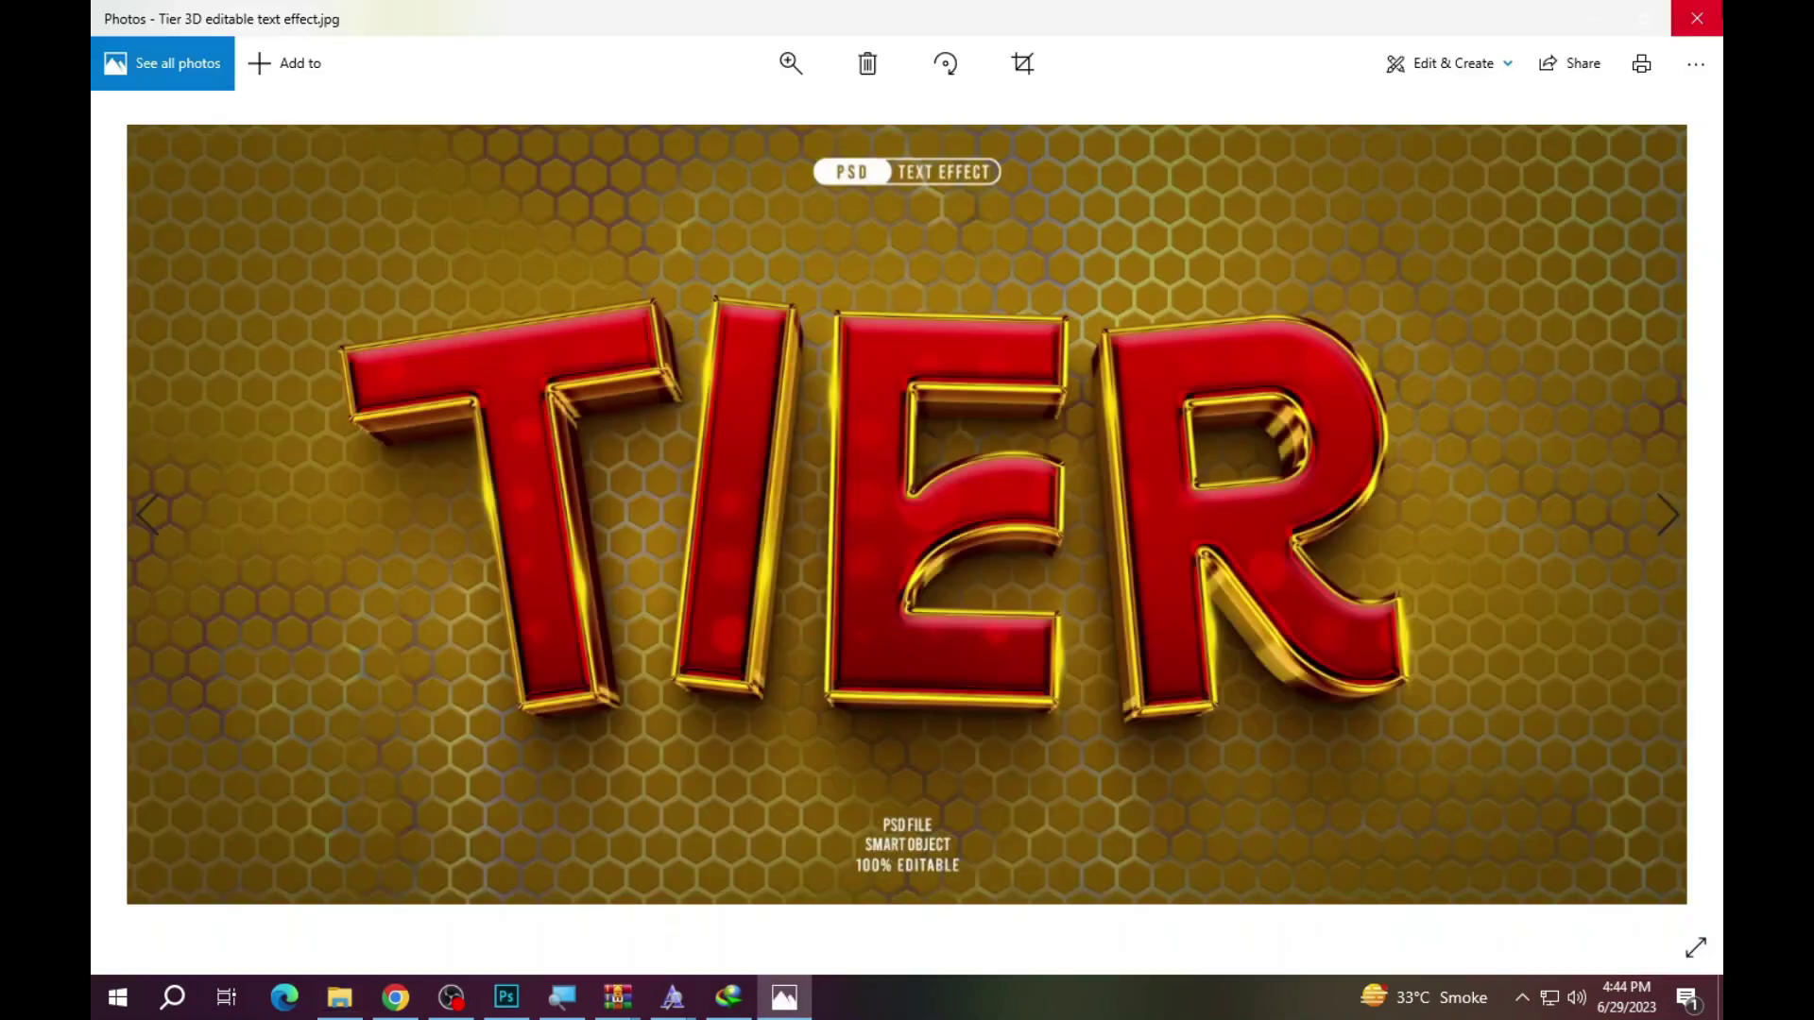
left_click(1697, 18)
double_click(1046, 416)
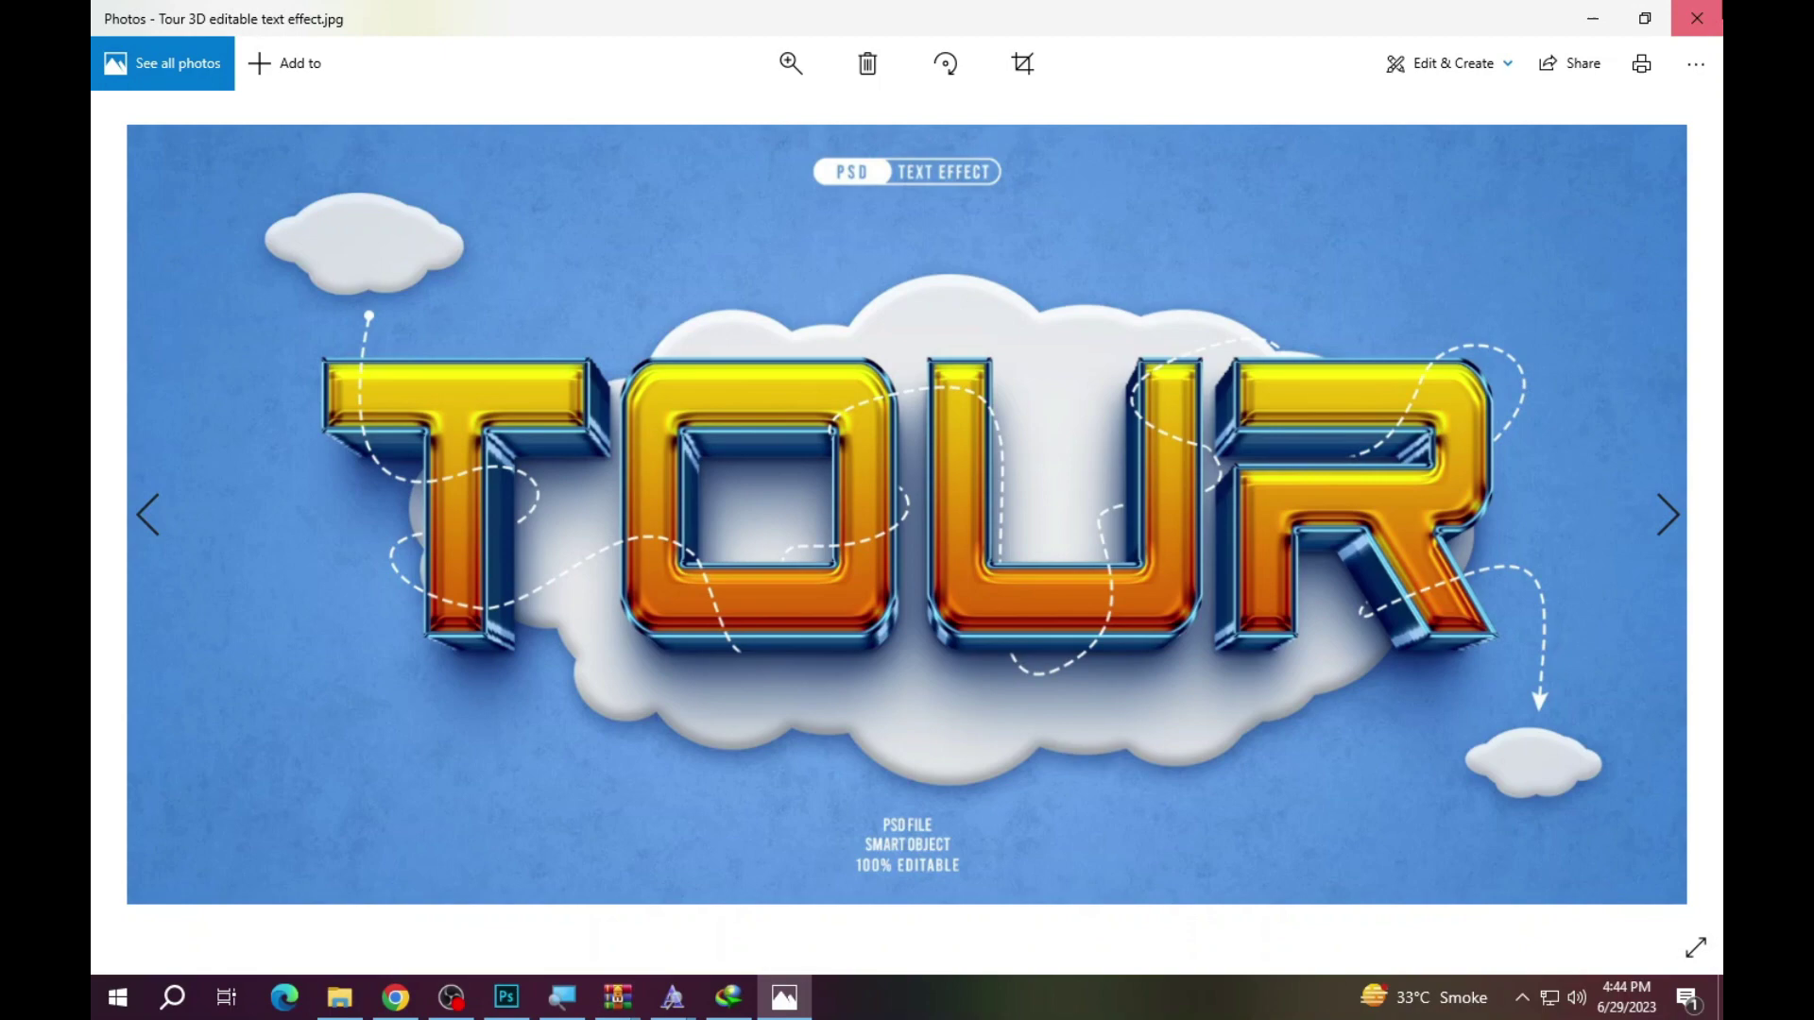
left_click(1697, 18)
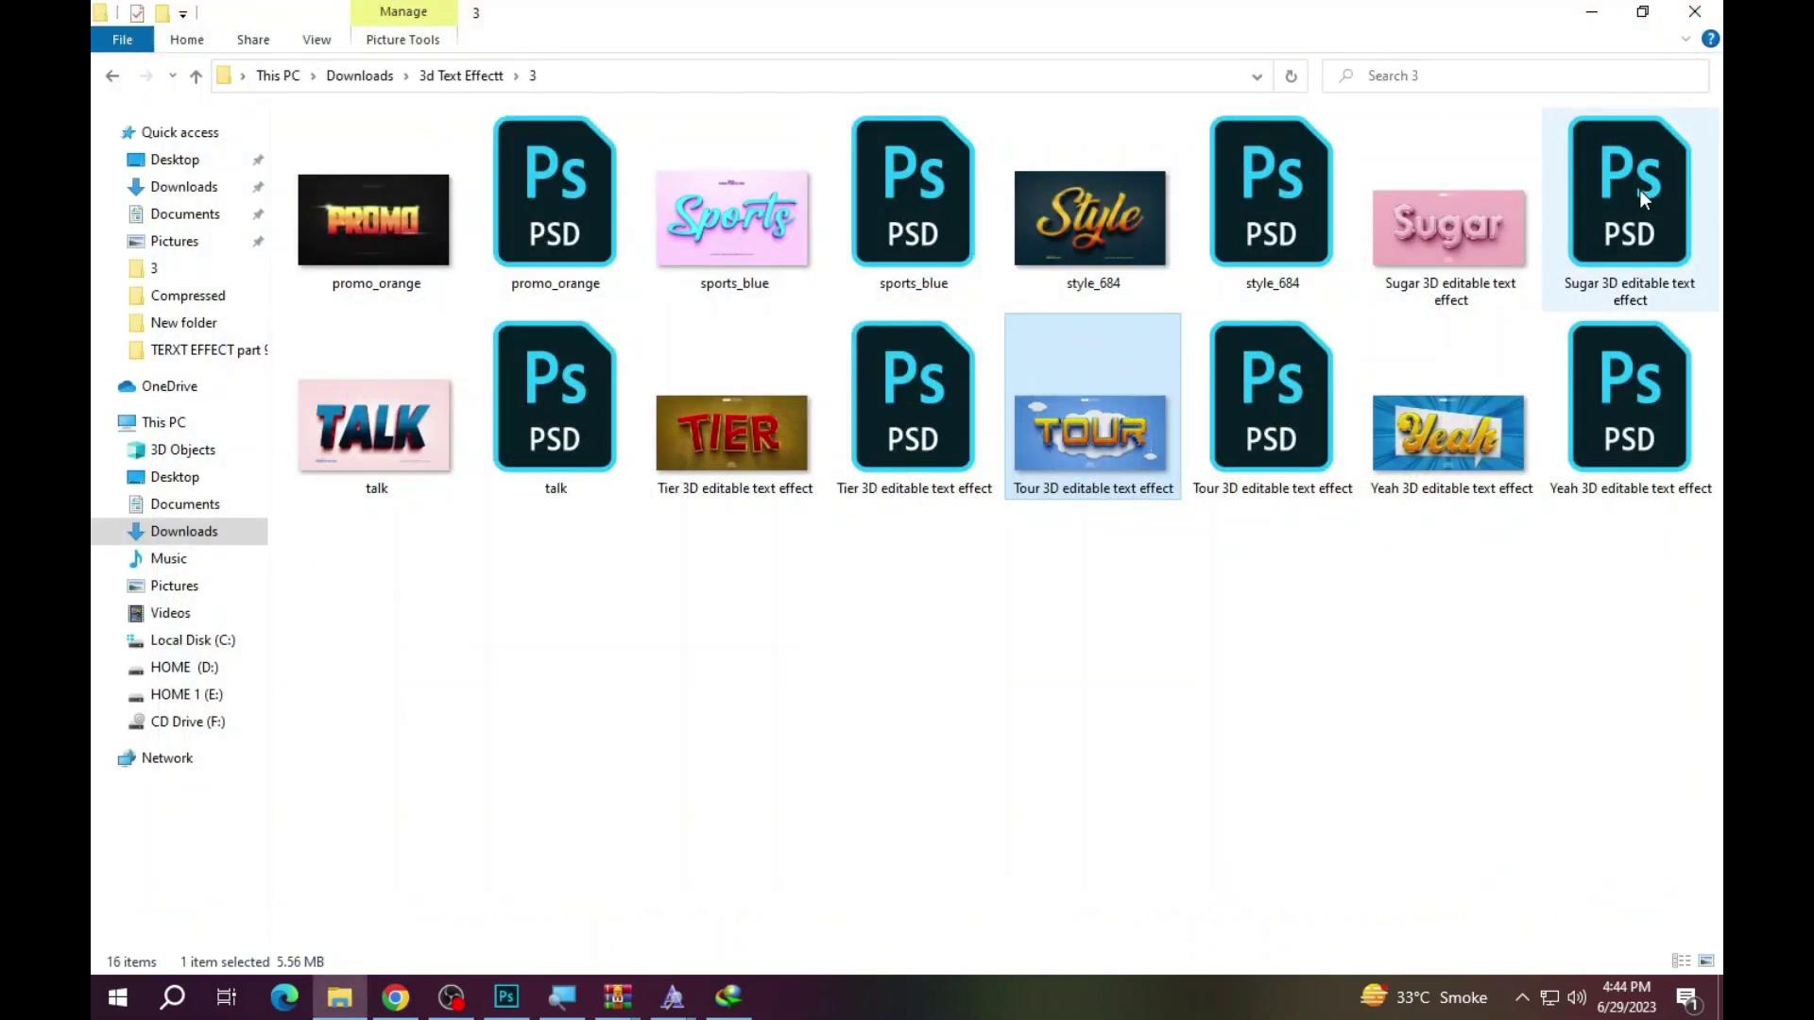
double_click(1415, 445)
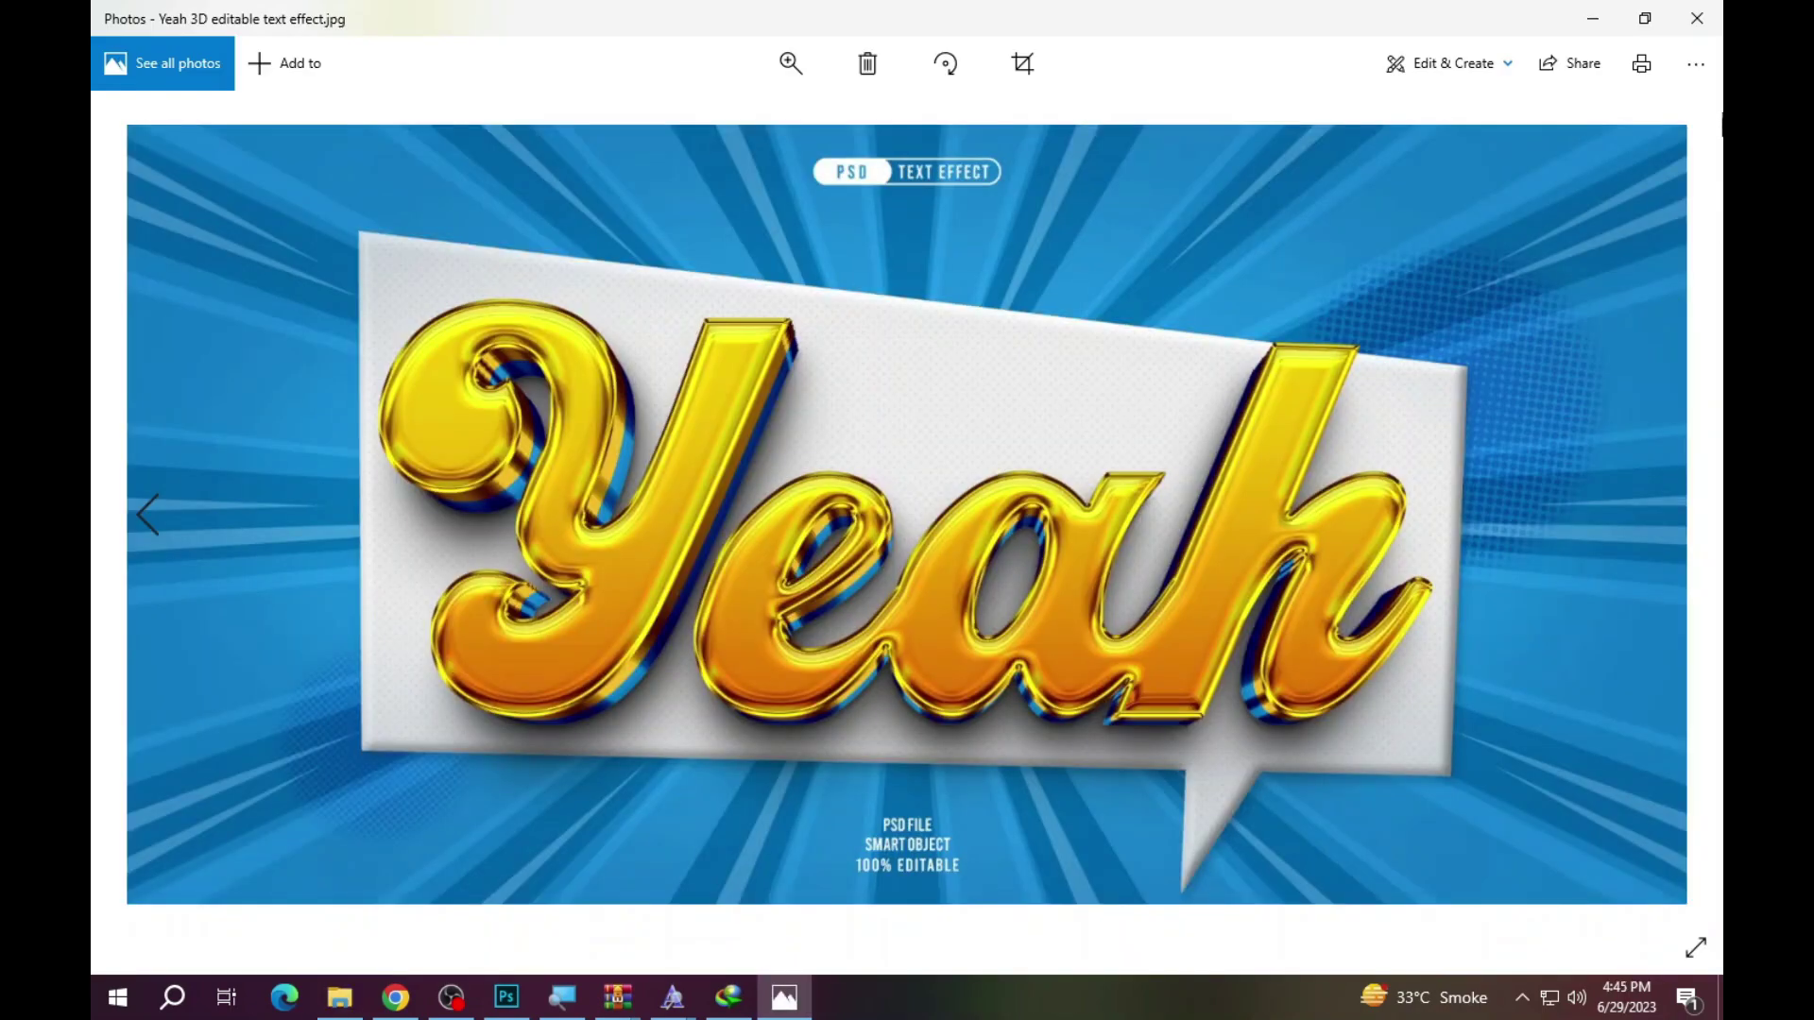
left_click(1697, 18)
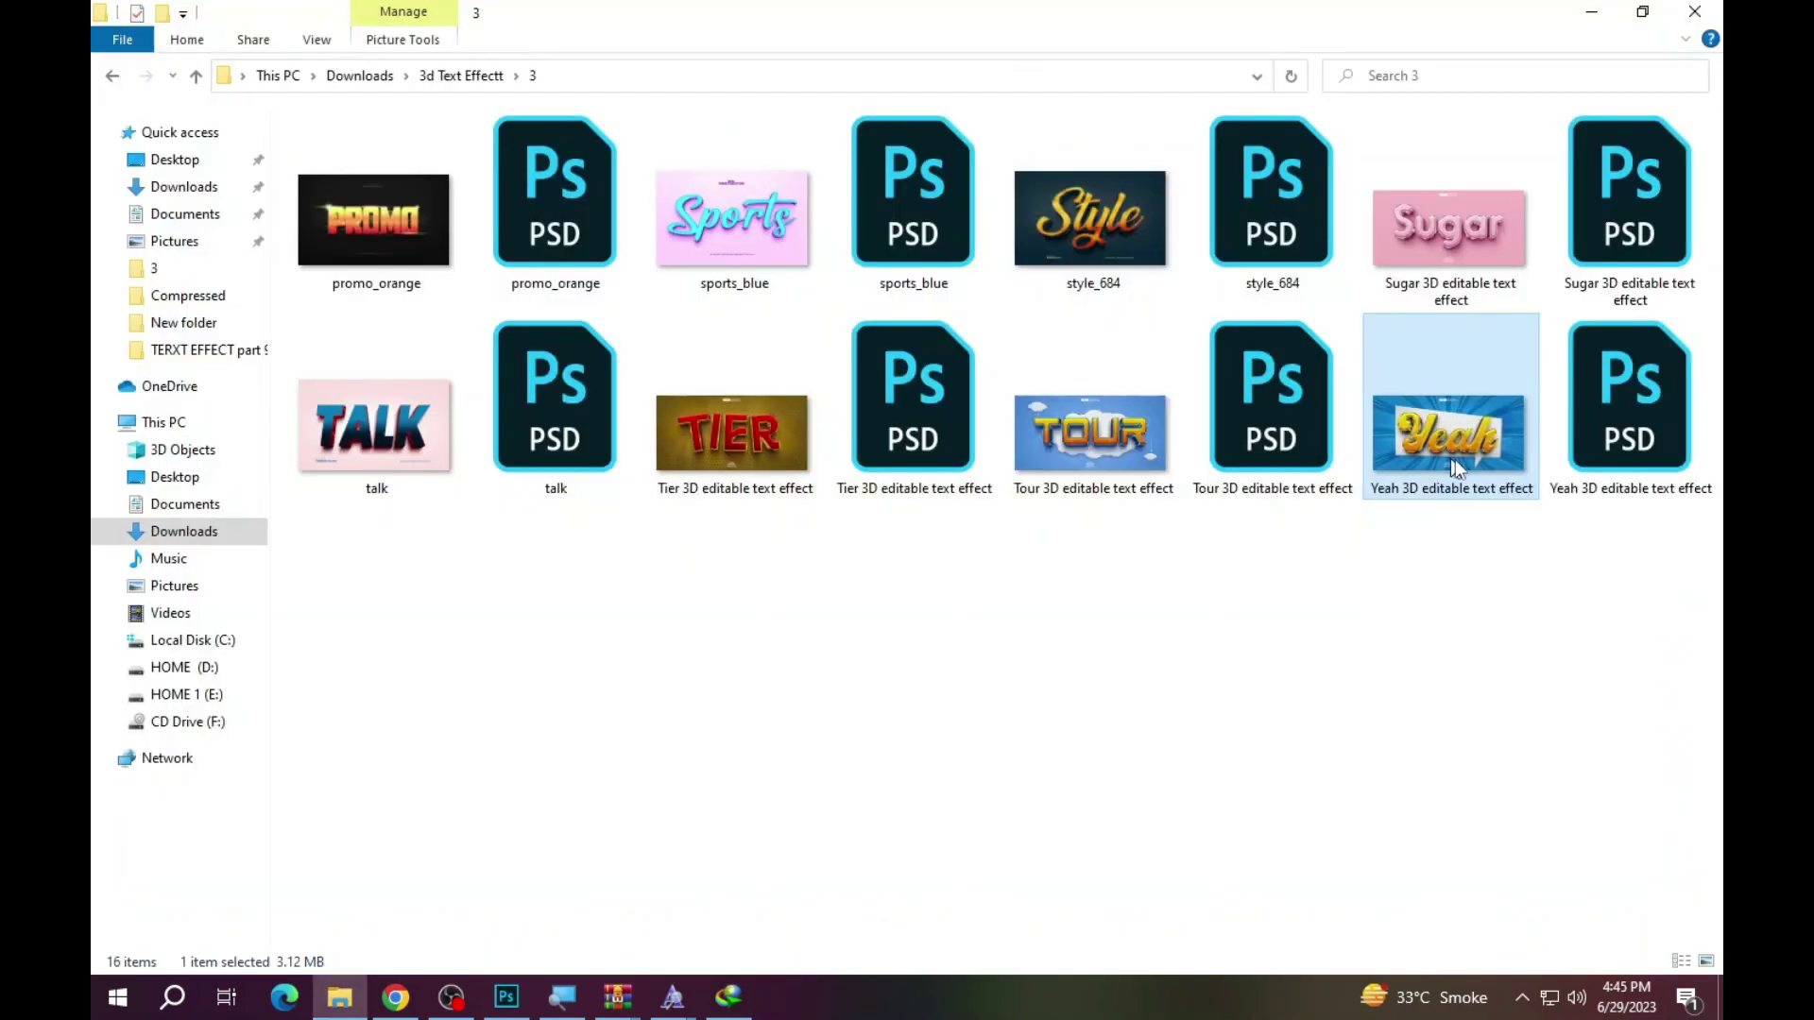
double_click(1568, 395)
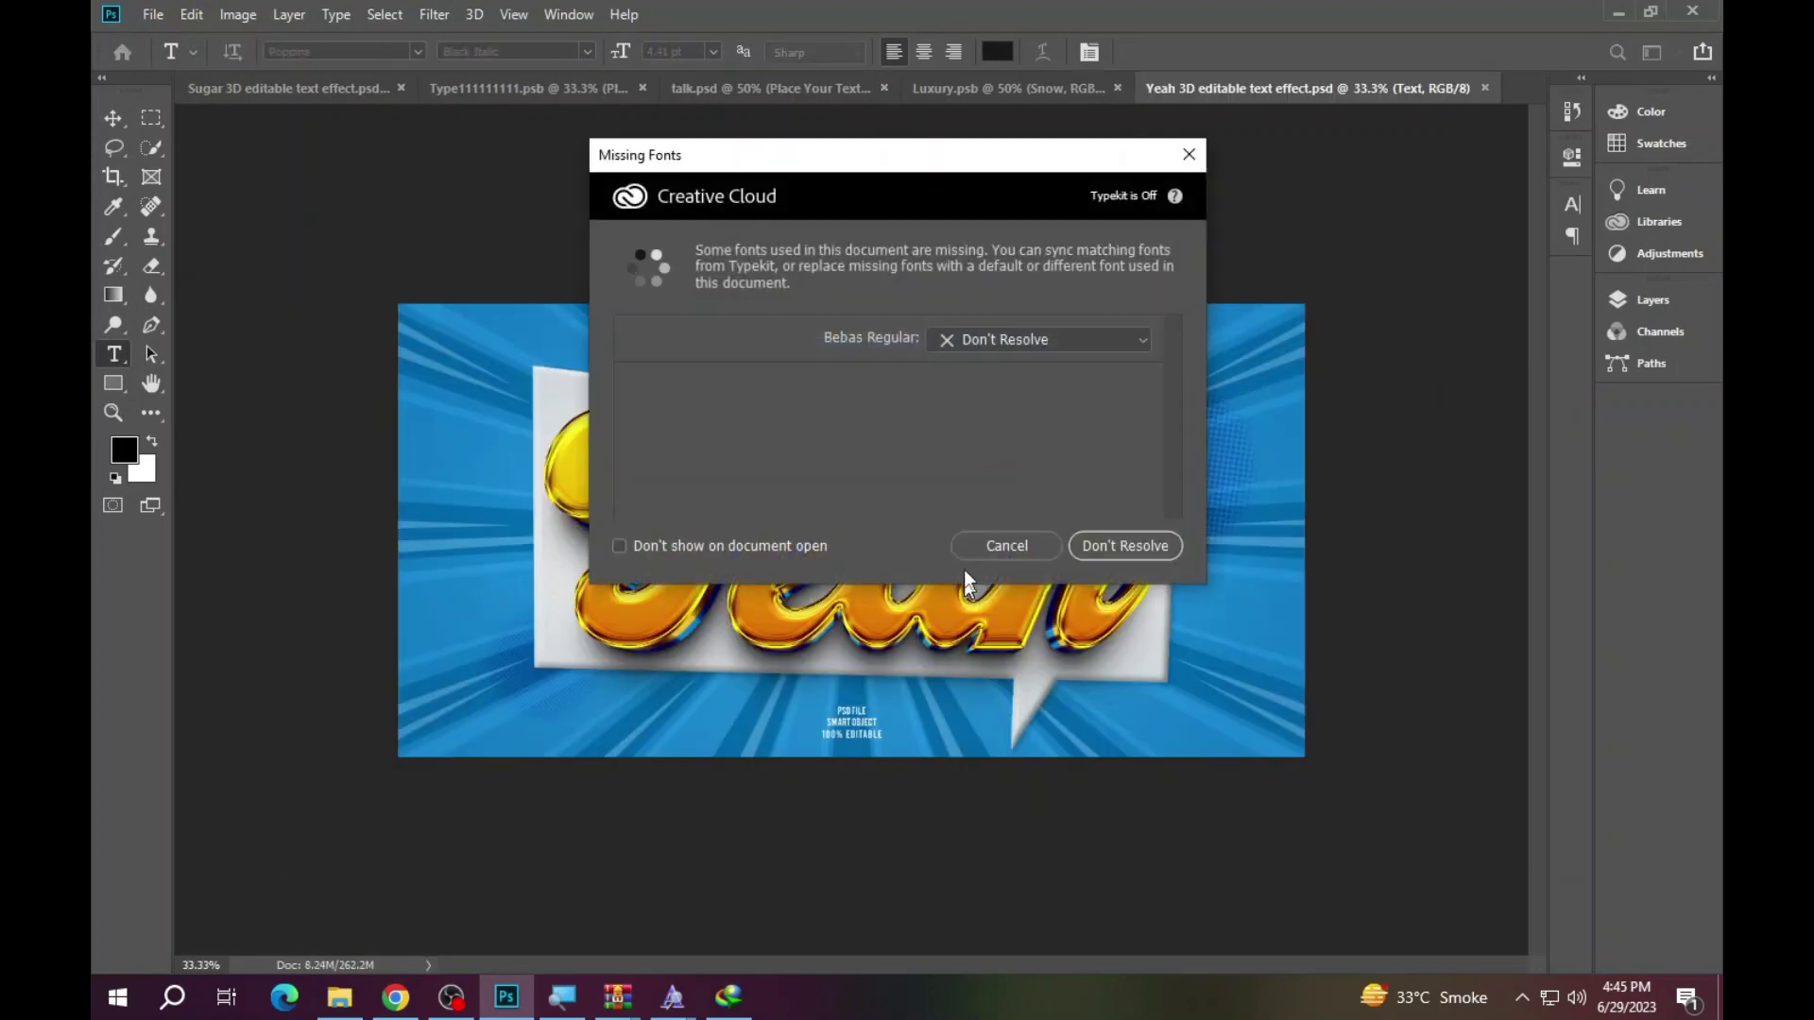
- Dismiss the missing-fonts notice and fit the Yeah mockup on screen with Layers shown
left_click(999, 540)
right_click(950, 499)
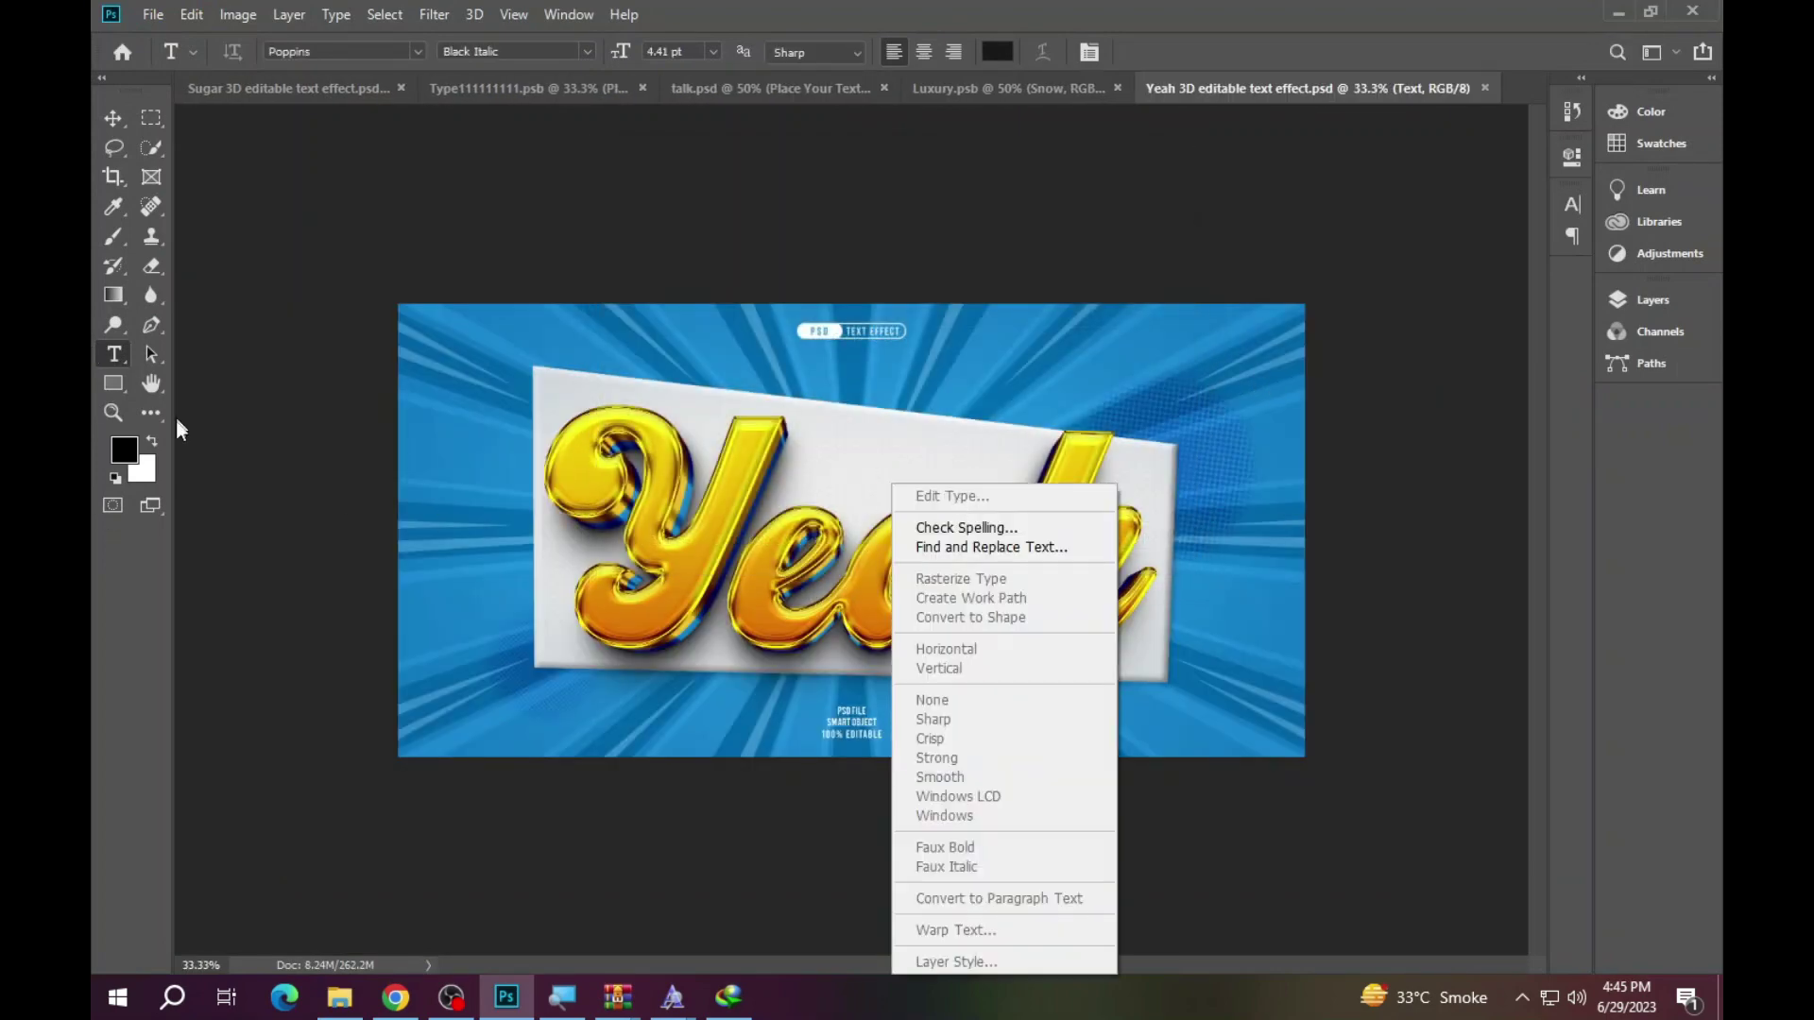
left_click(126, 416)
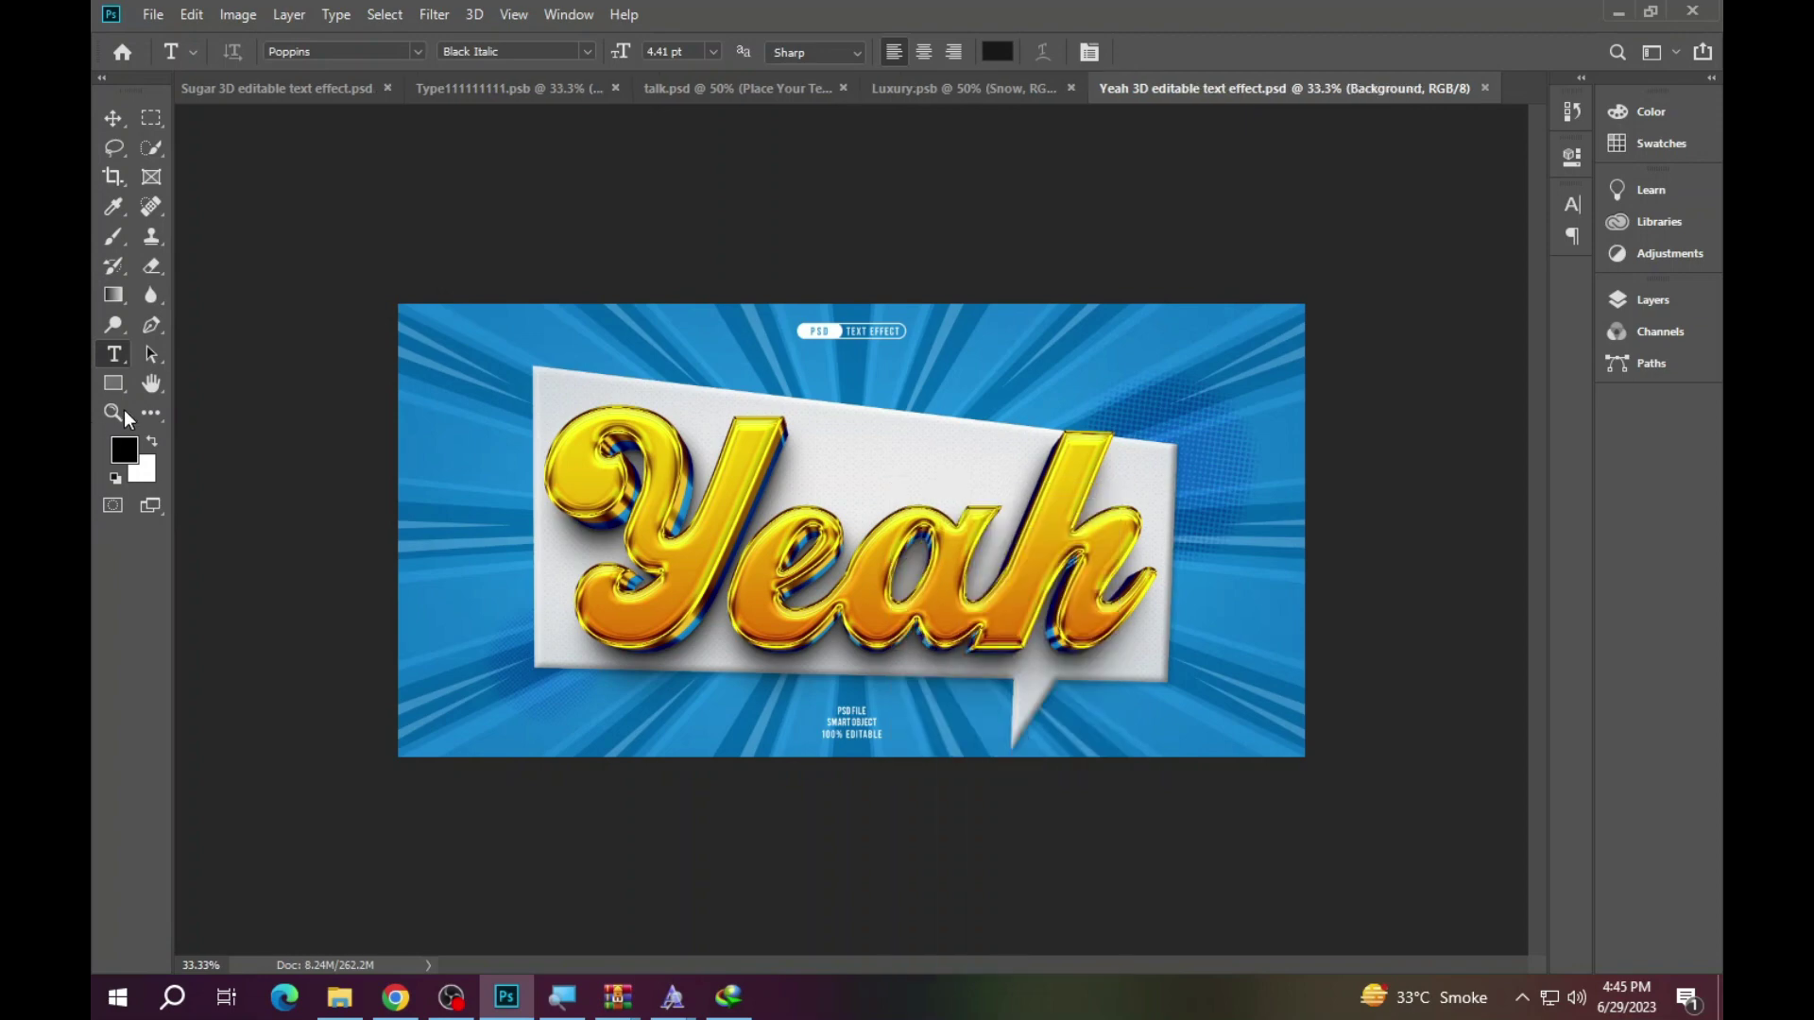
right_click(1017, 434)
left_click(1040, 447)
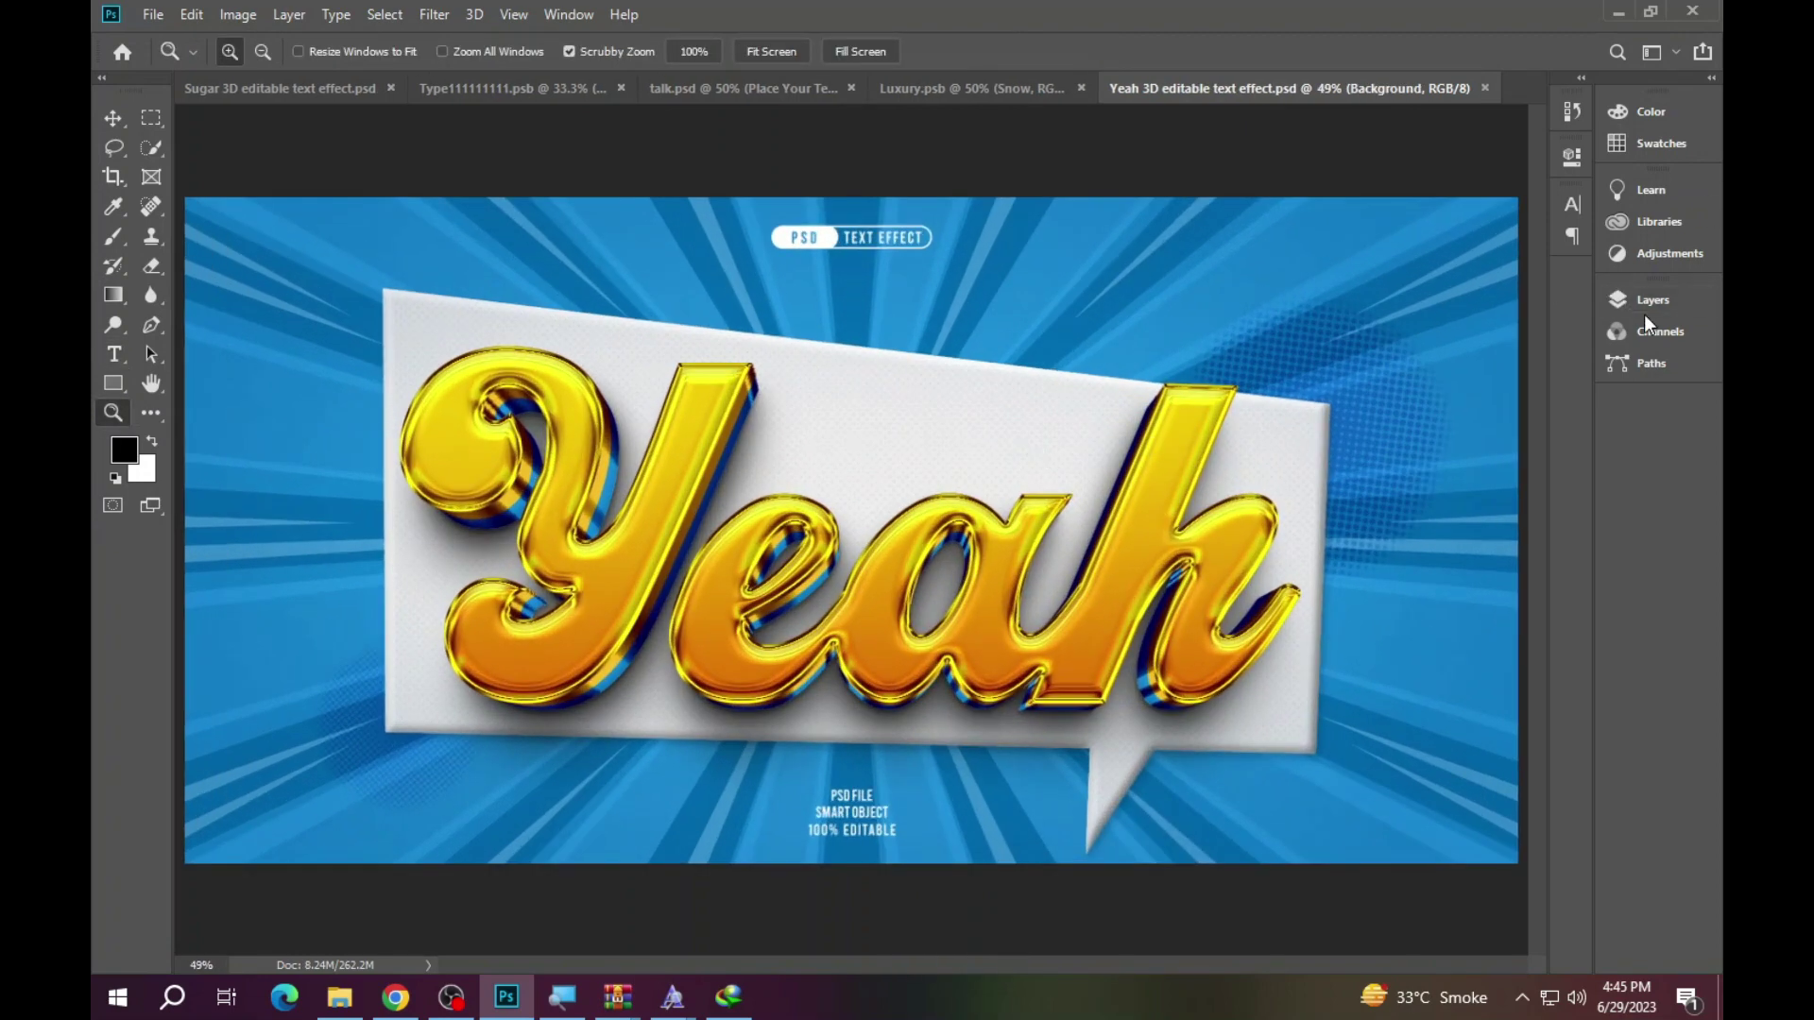
left_click(1625, 297)
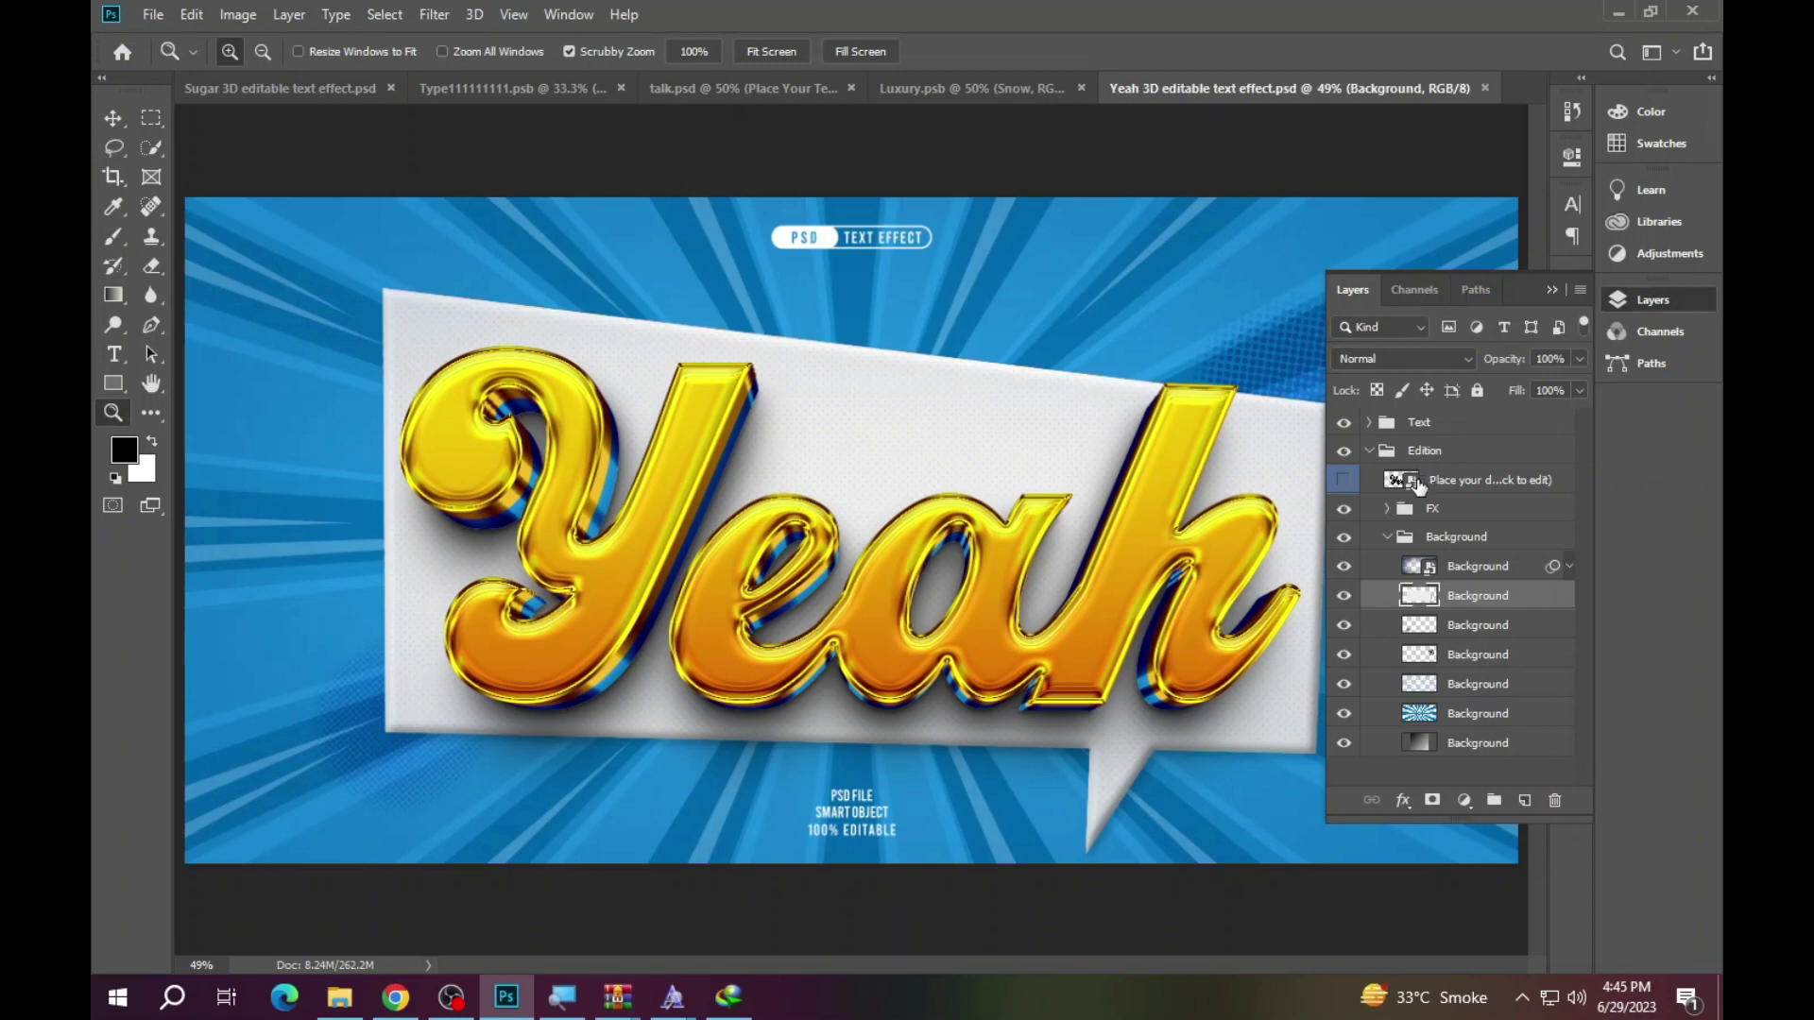
- Open the Type111111111.psb smart object and copy its font name, VintageKingRegular
double_click(1402, 481)
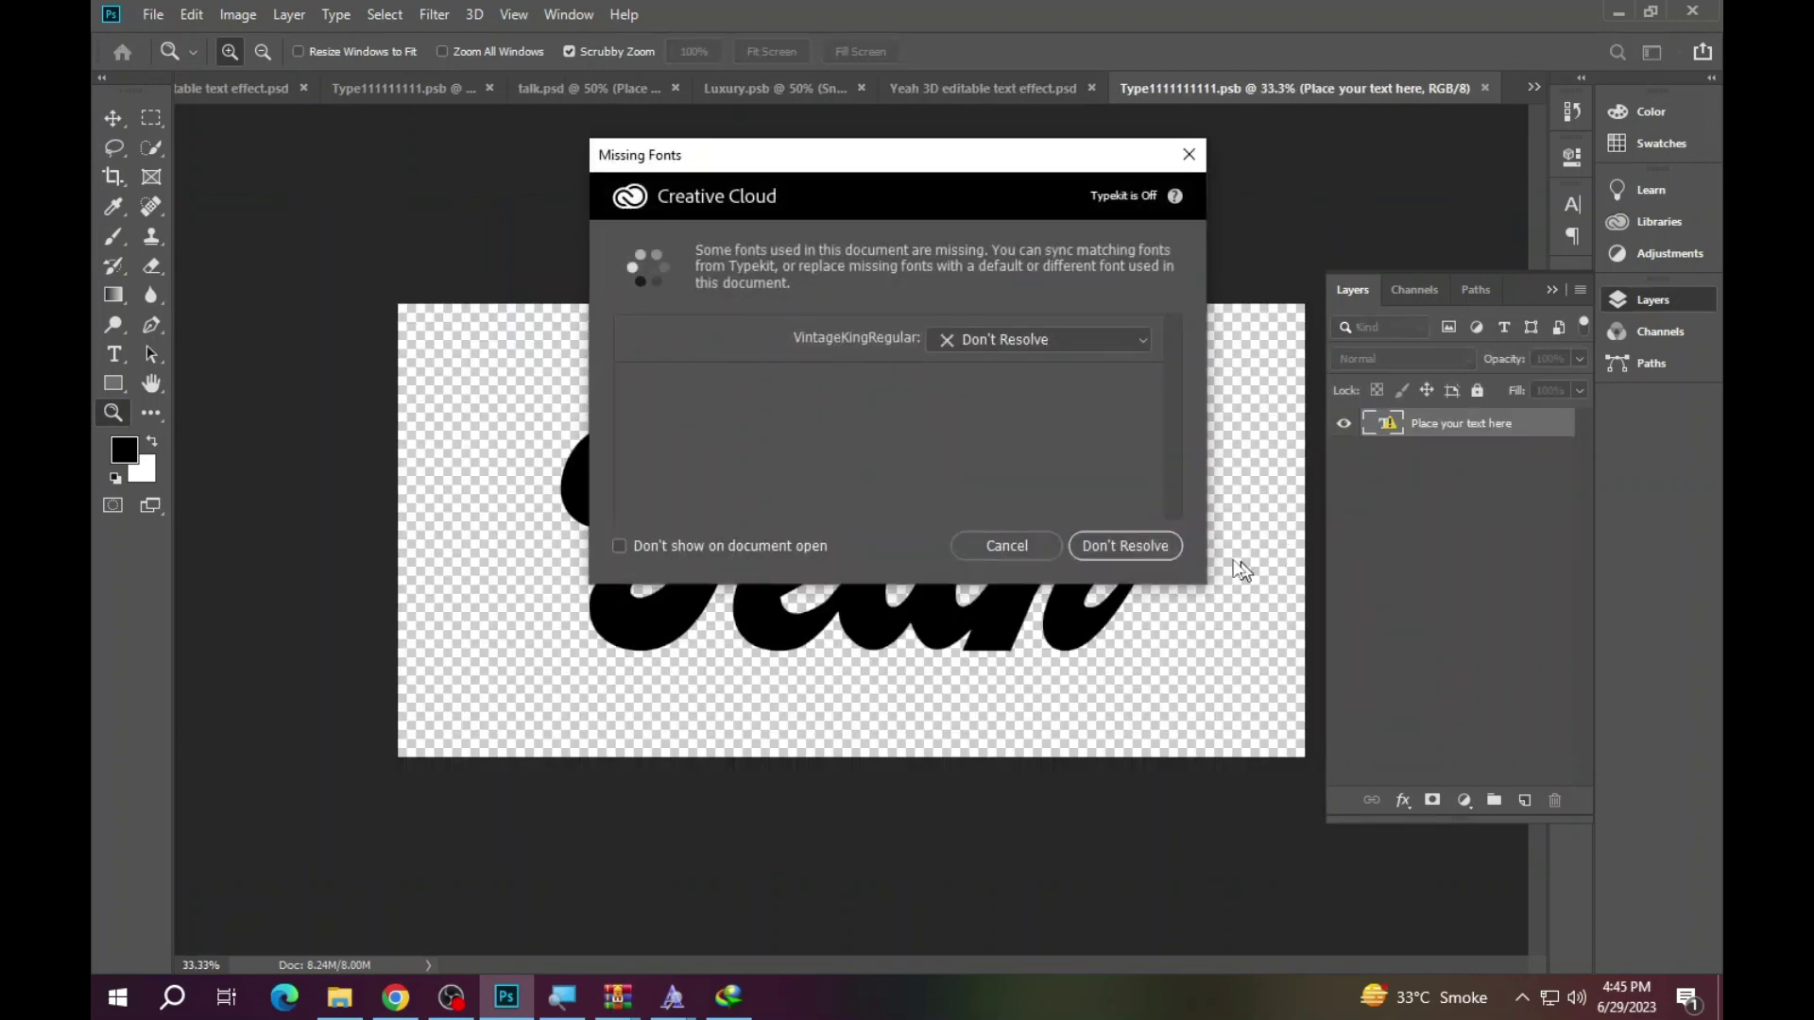
left_click(977, 546)
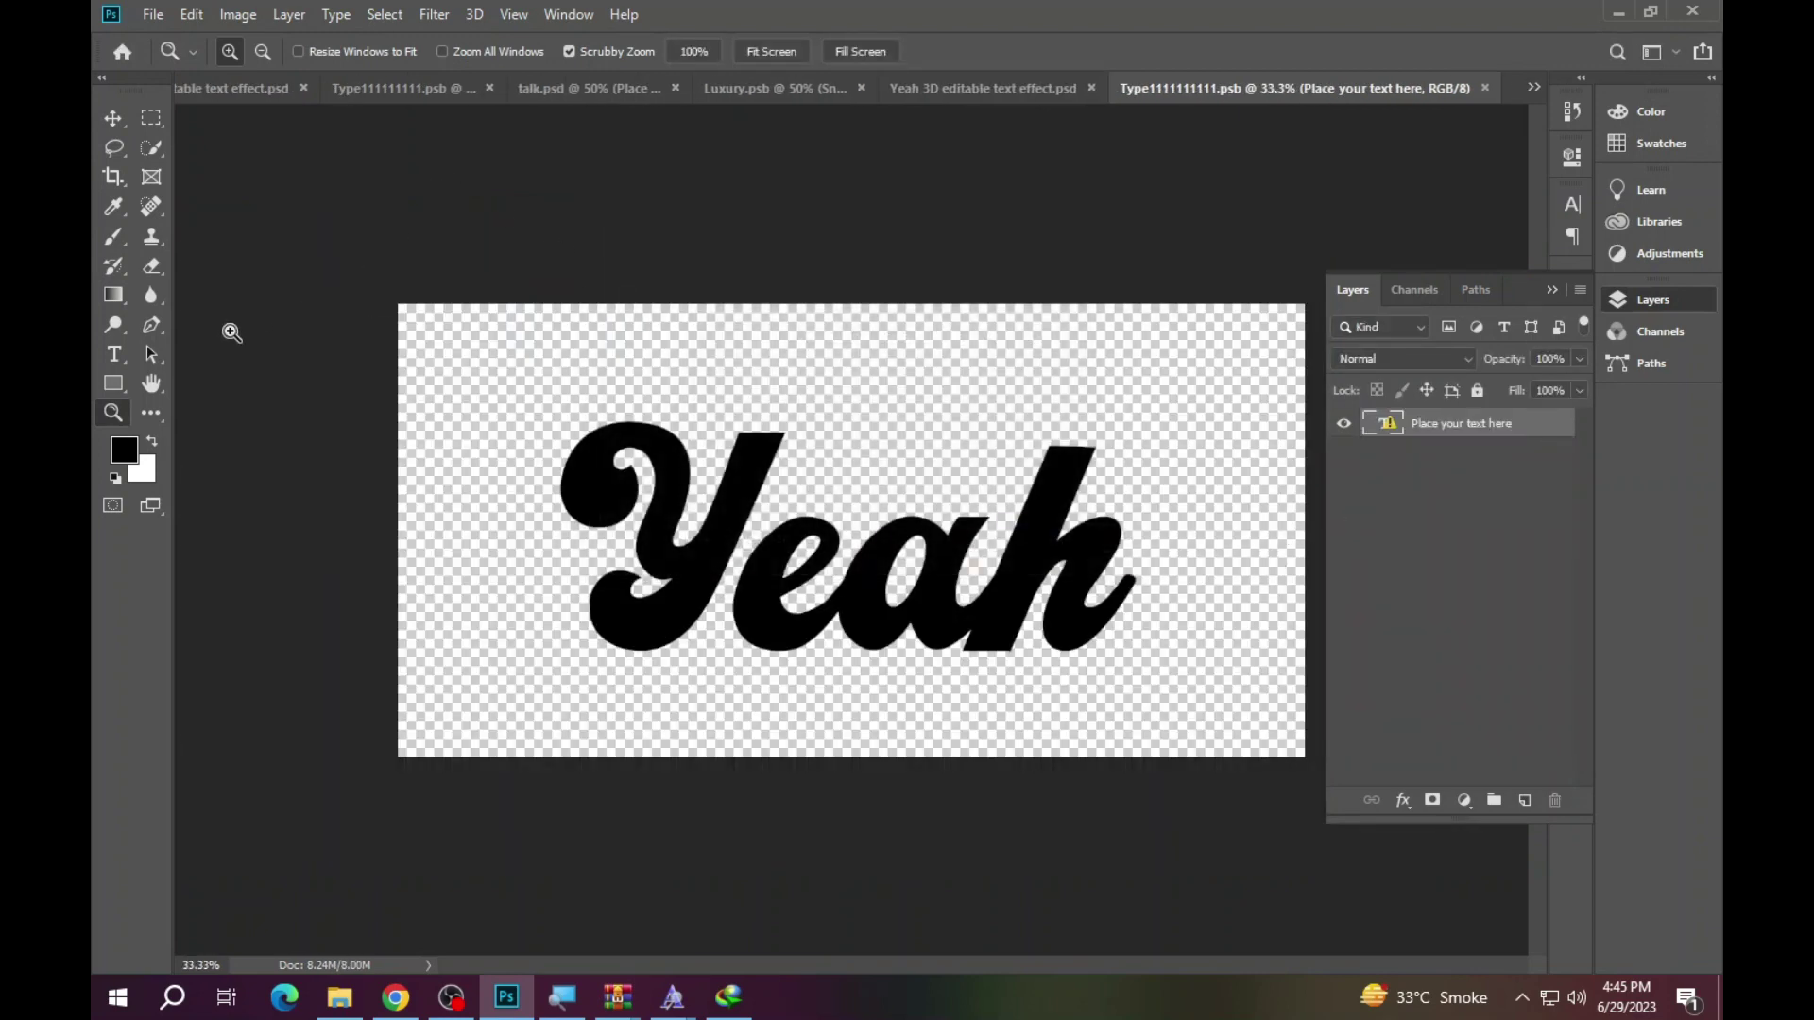
left_click(113, 355)
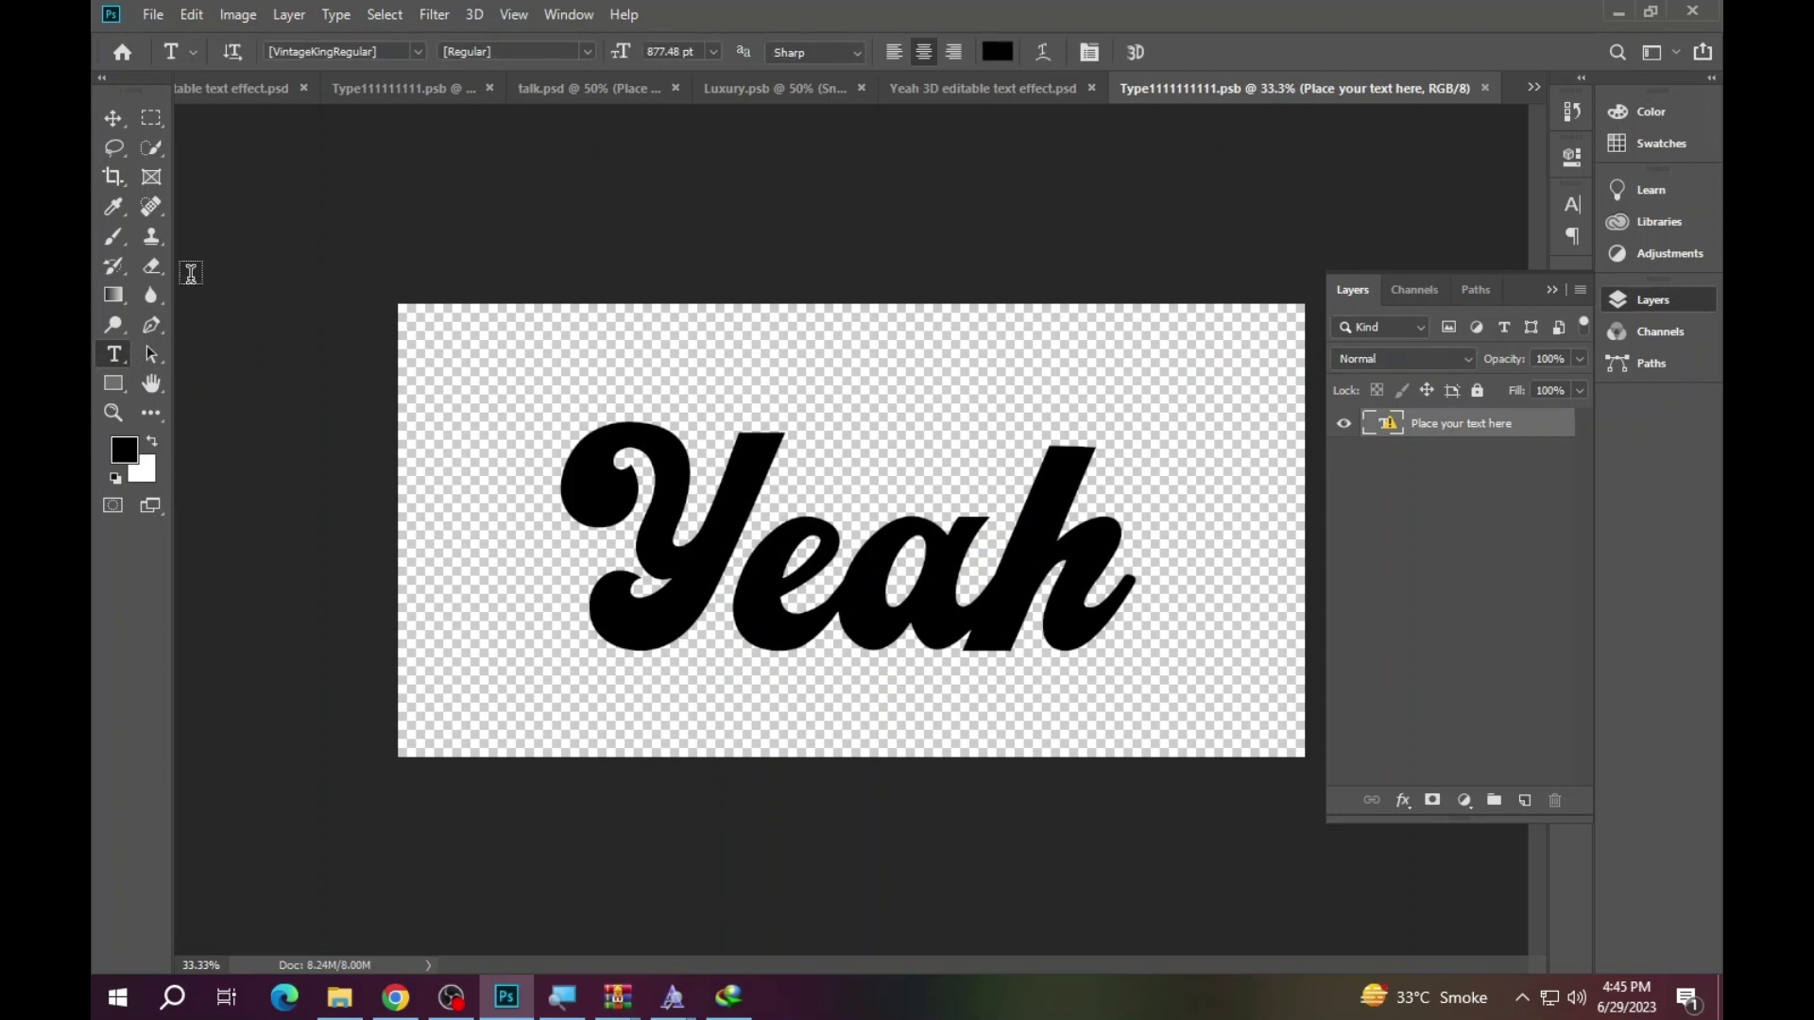
left_click(376, 54)
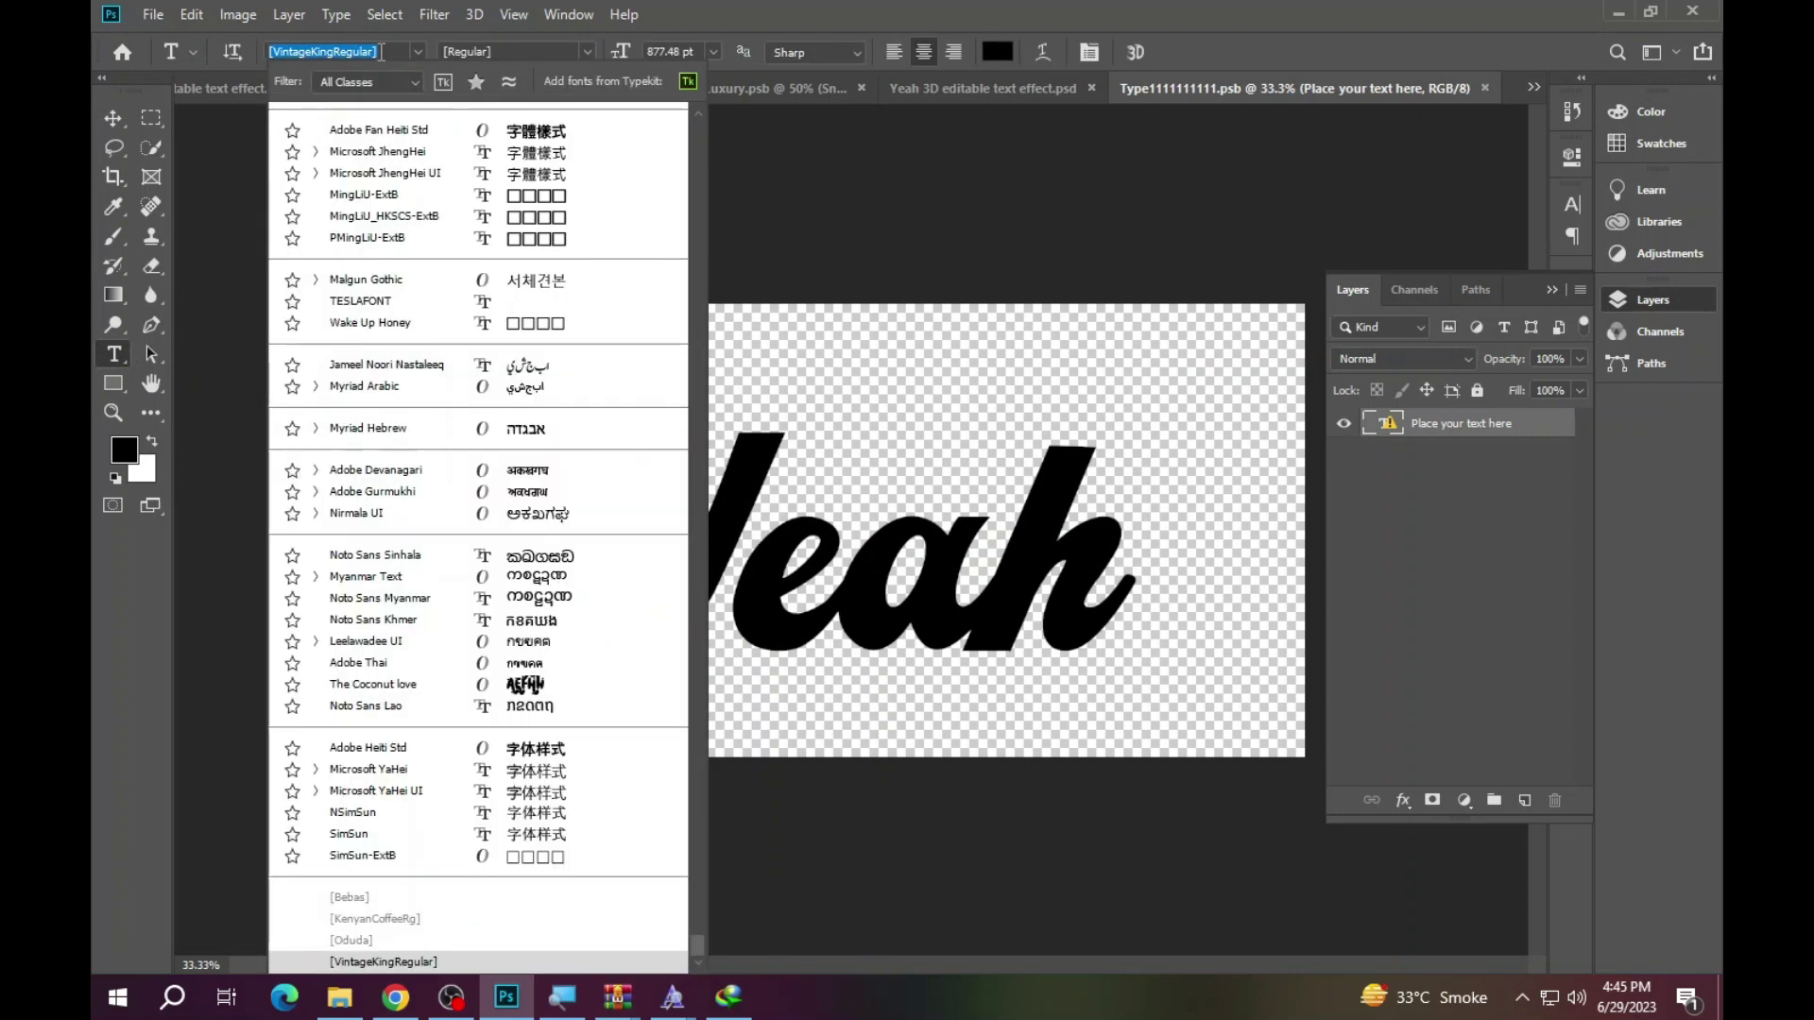
right_click(378, 55)
left_click(434, 123)
key("Down")
left_click(416, 1003)
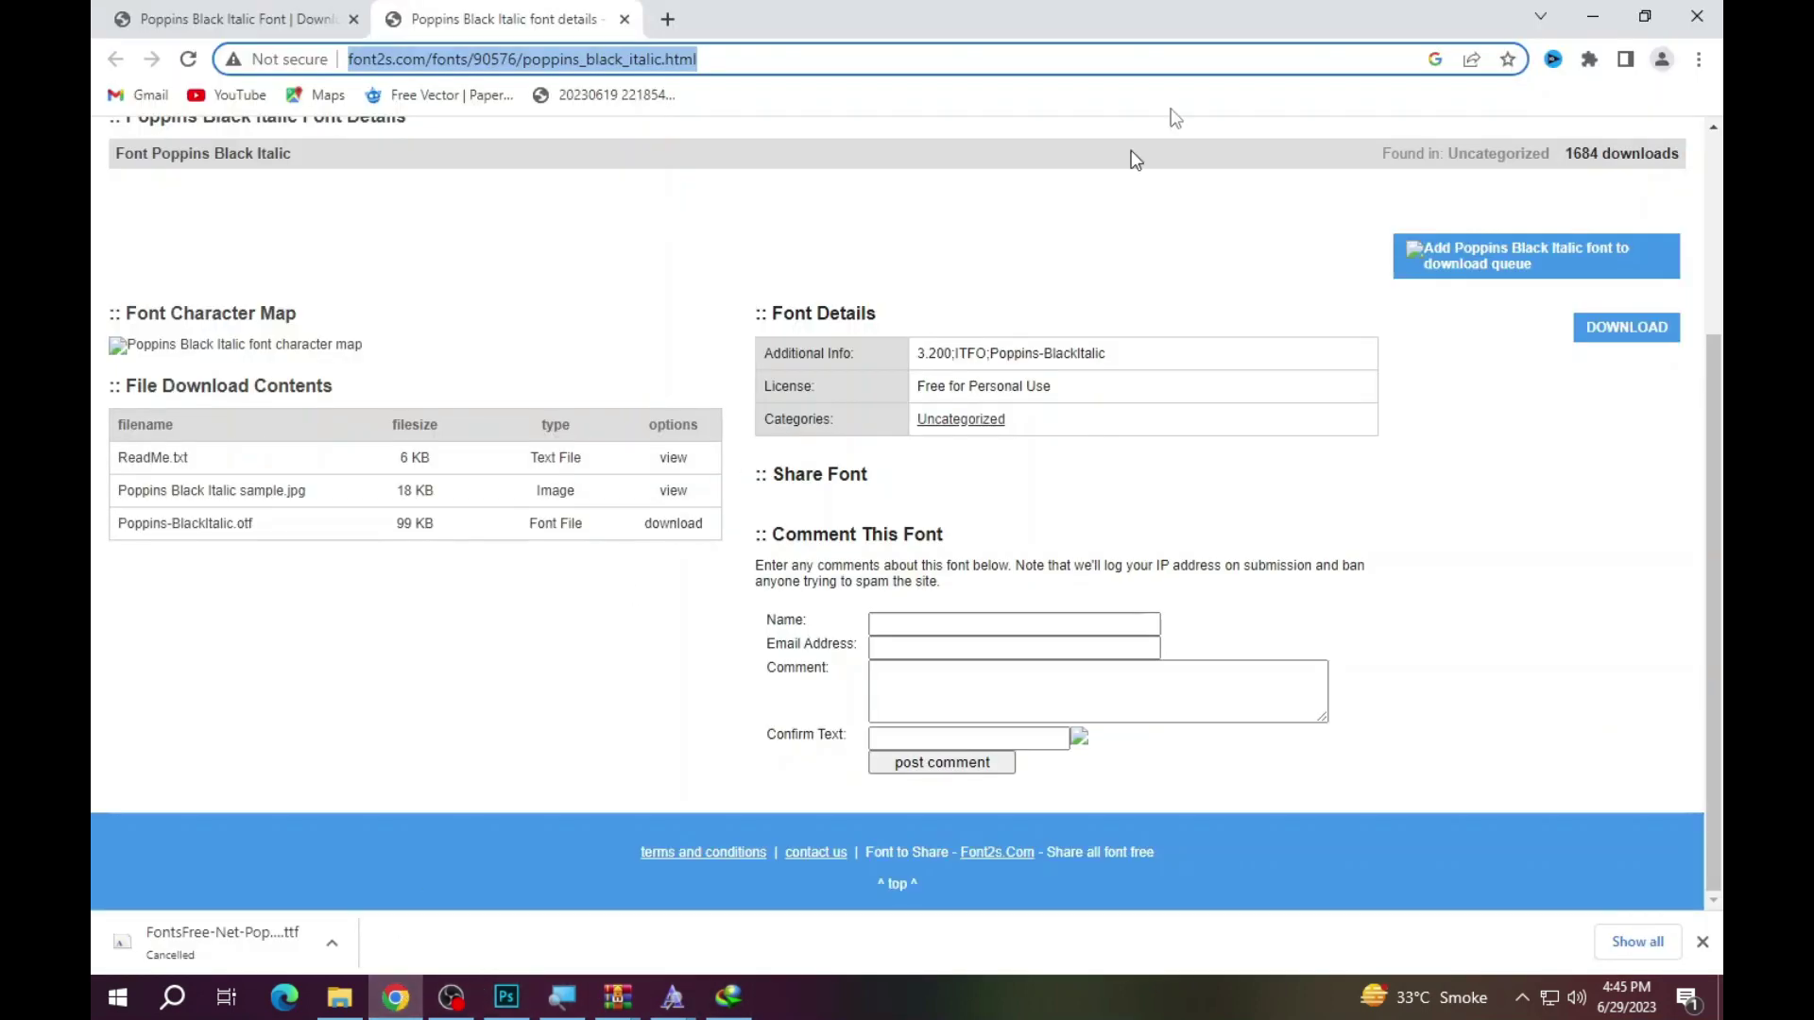
- Search Google for '[VintageKingRegular] font' and close the Poppins details tab
left_click(122, 33)
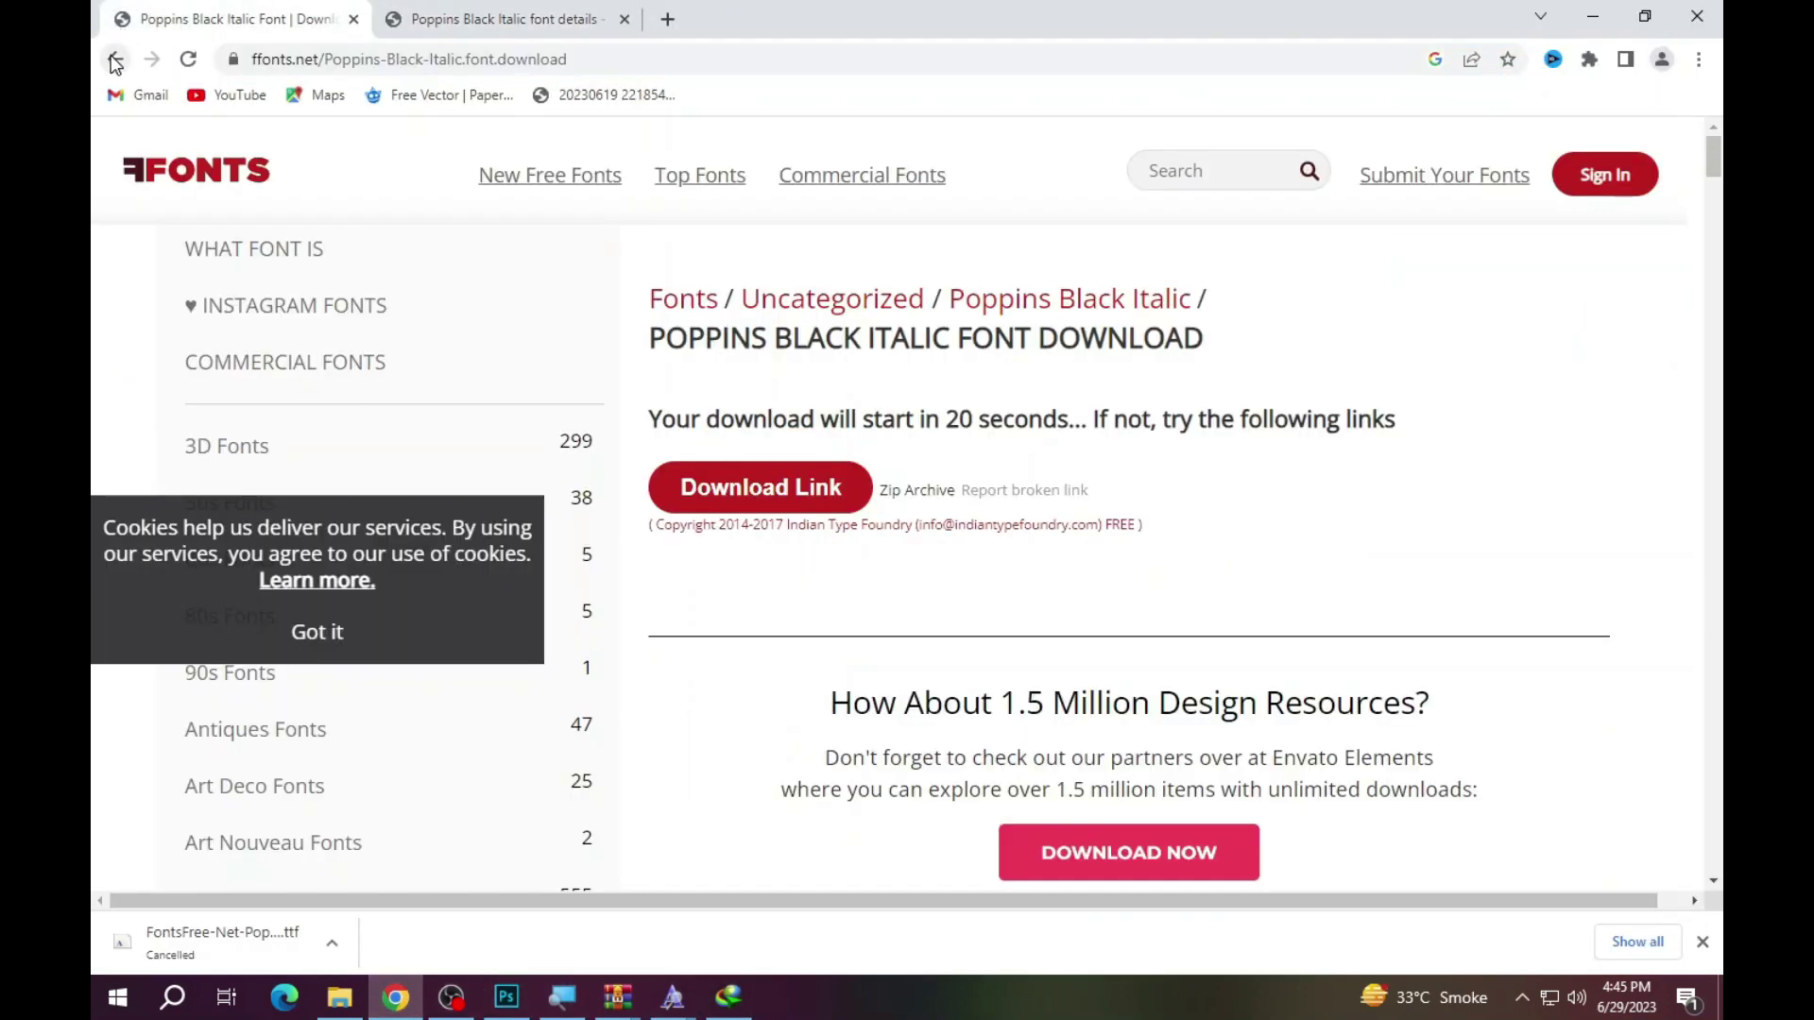
left_click(115, 61)
left_click(115, 61)
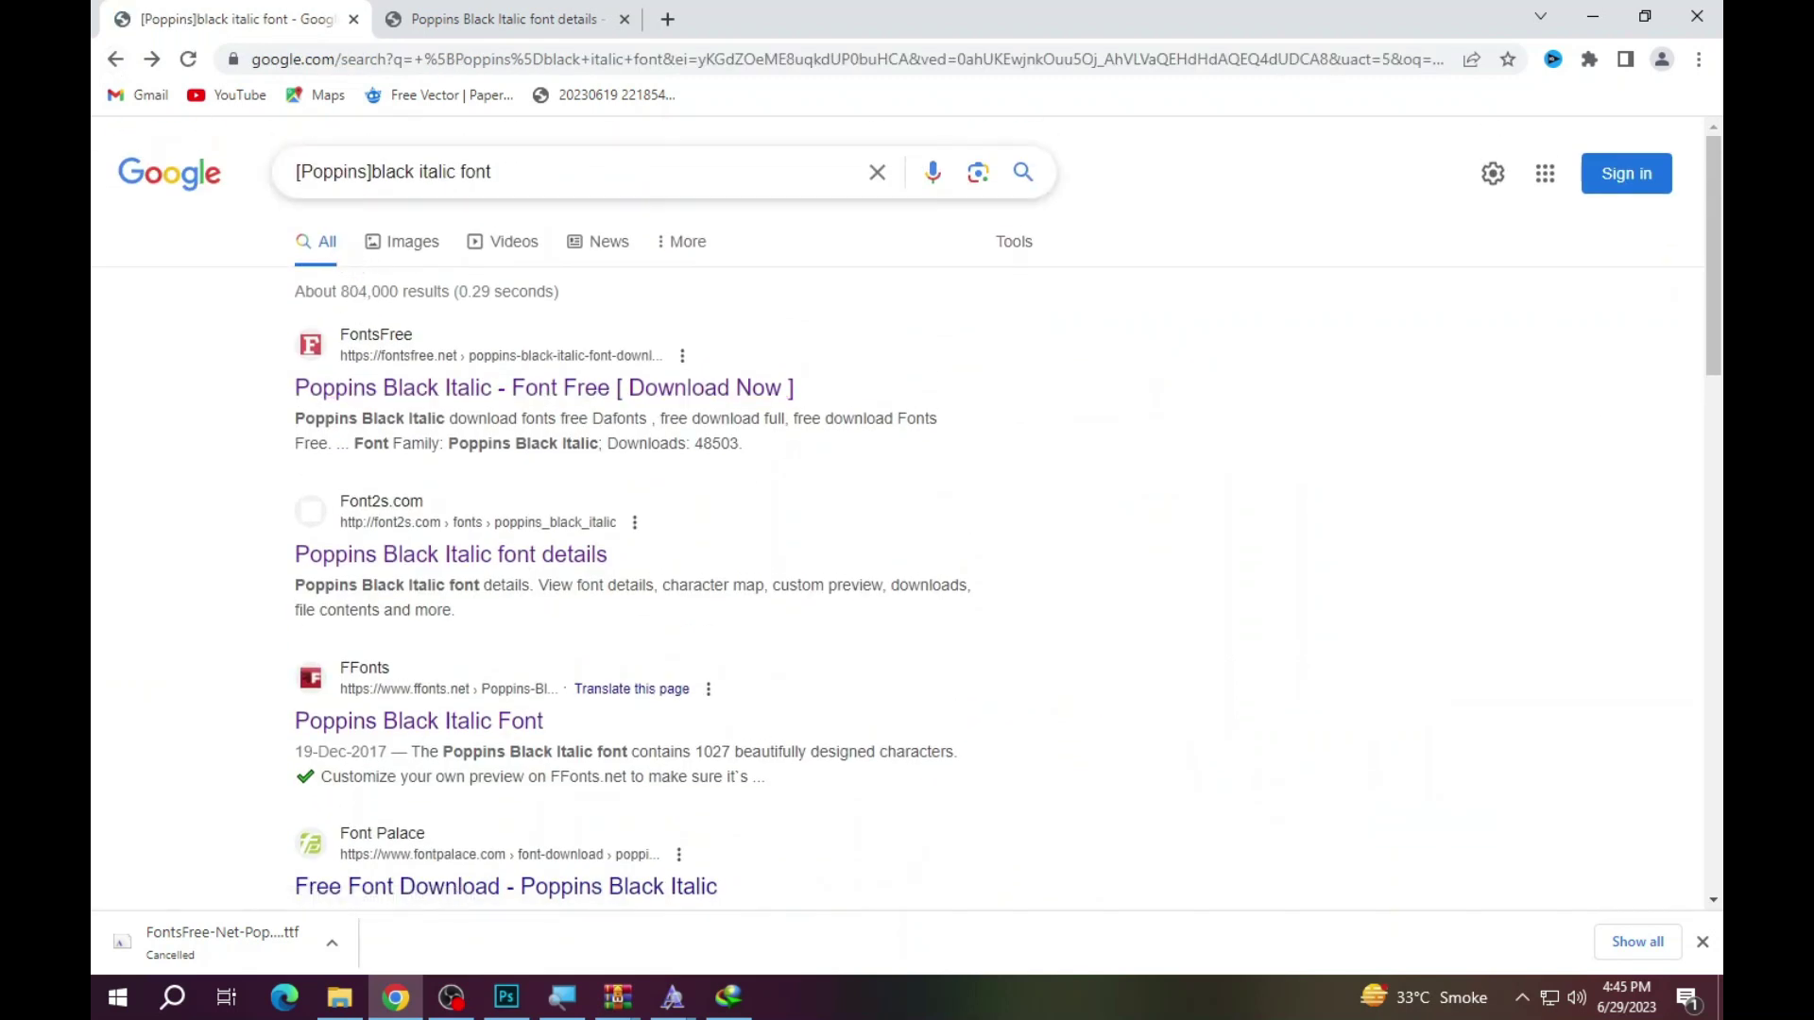
left_click_drag(456, 172, 94, 196)
key("ctrl+v")
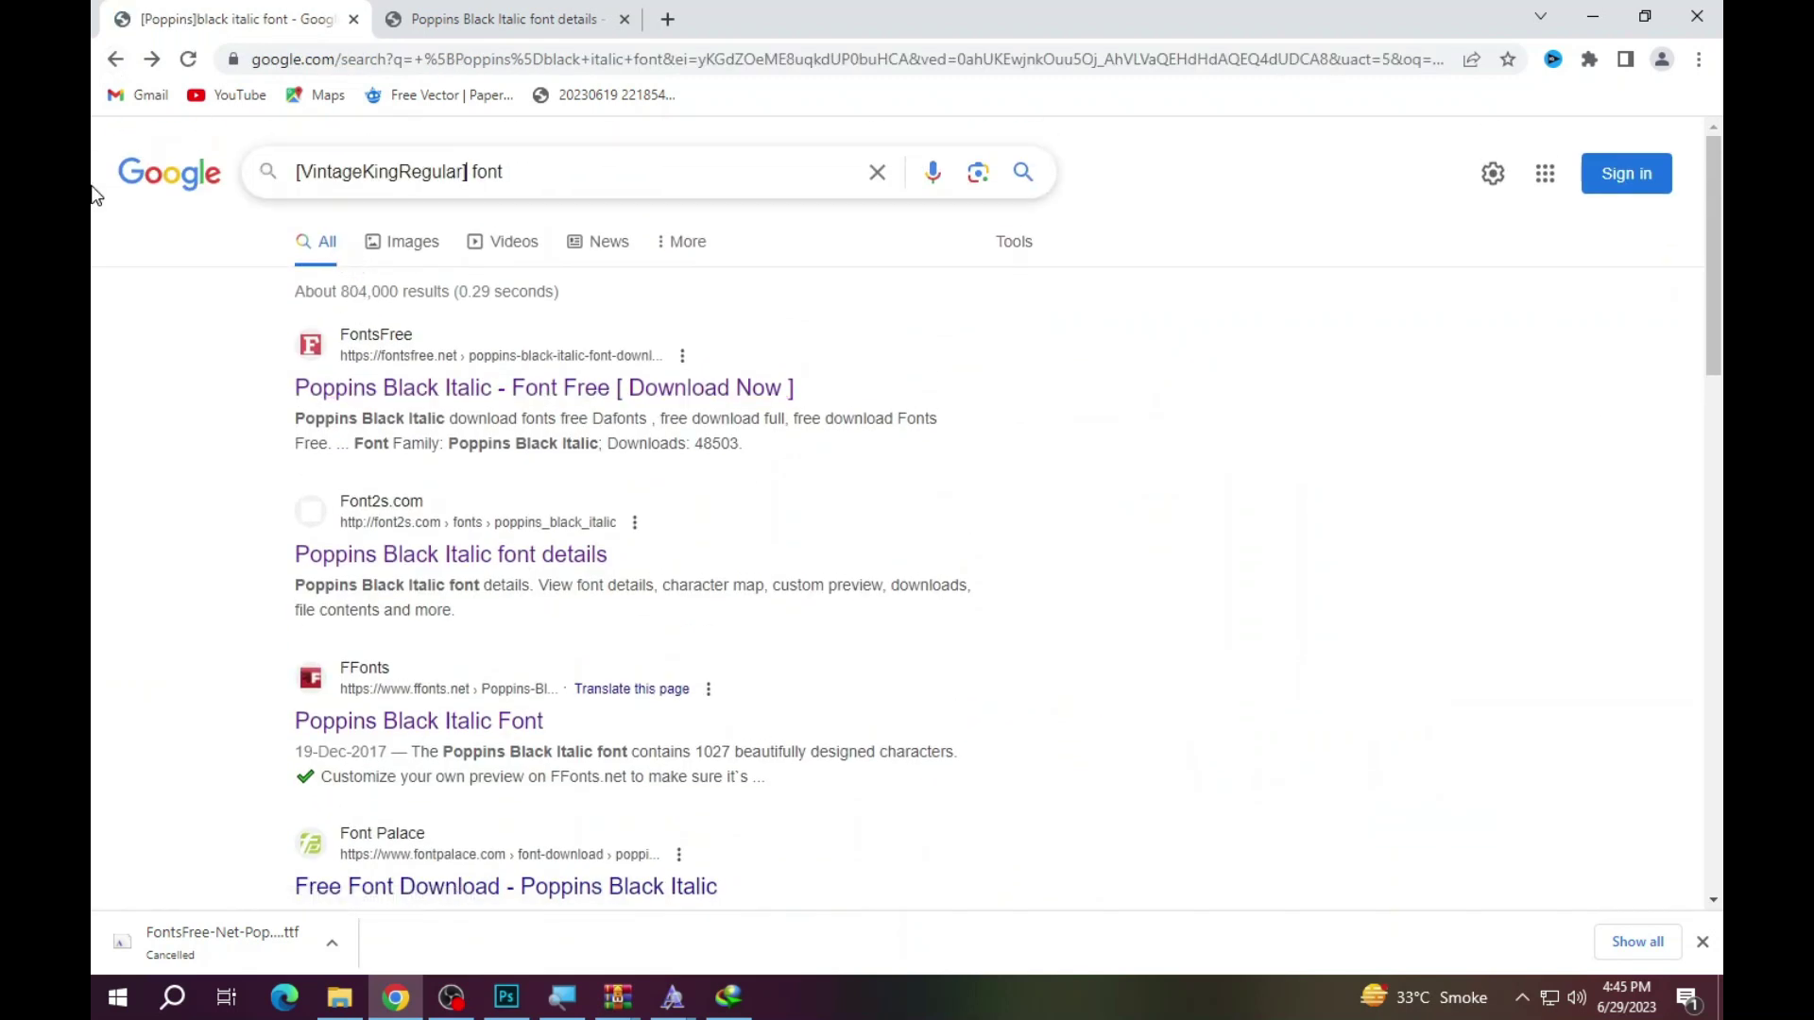
key("Return")
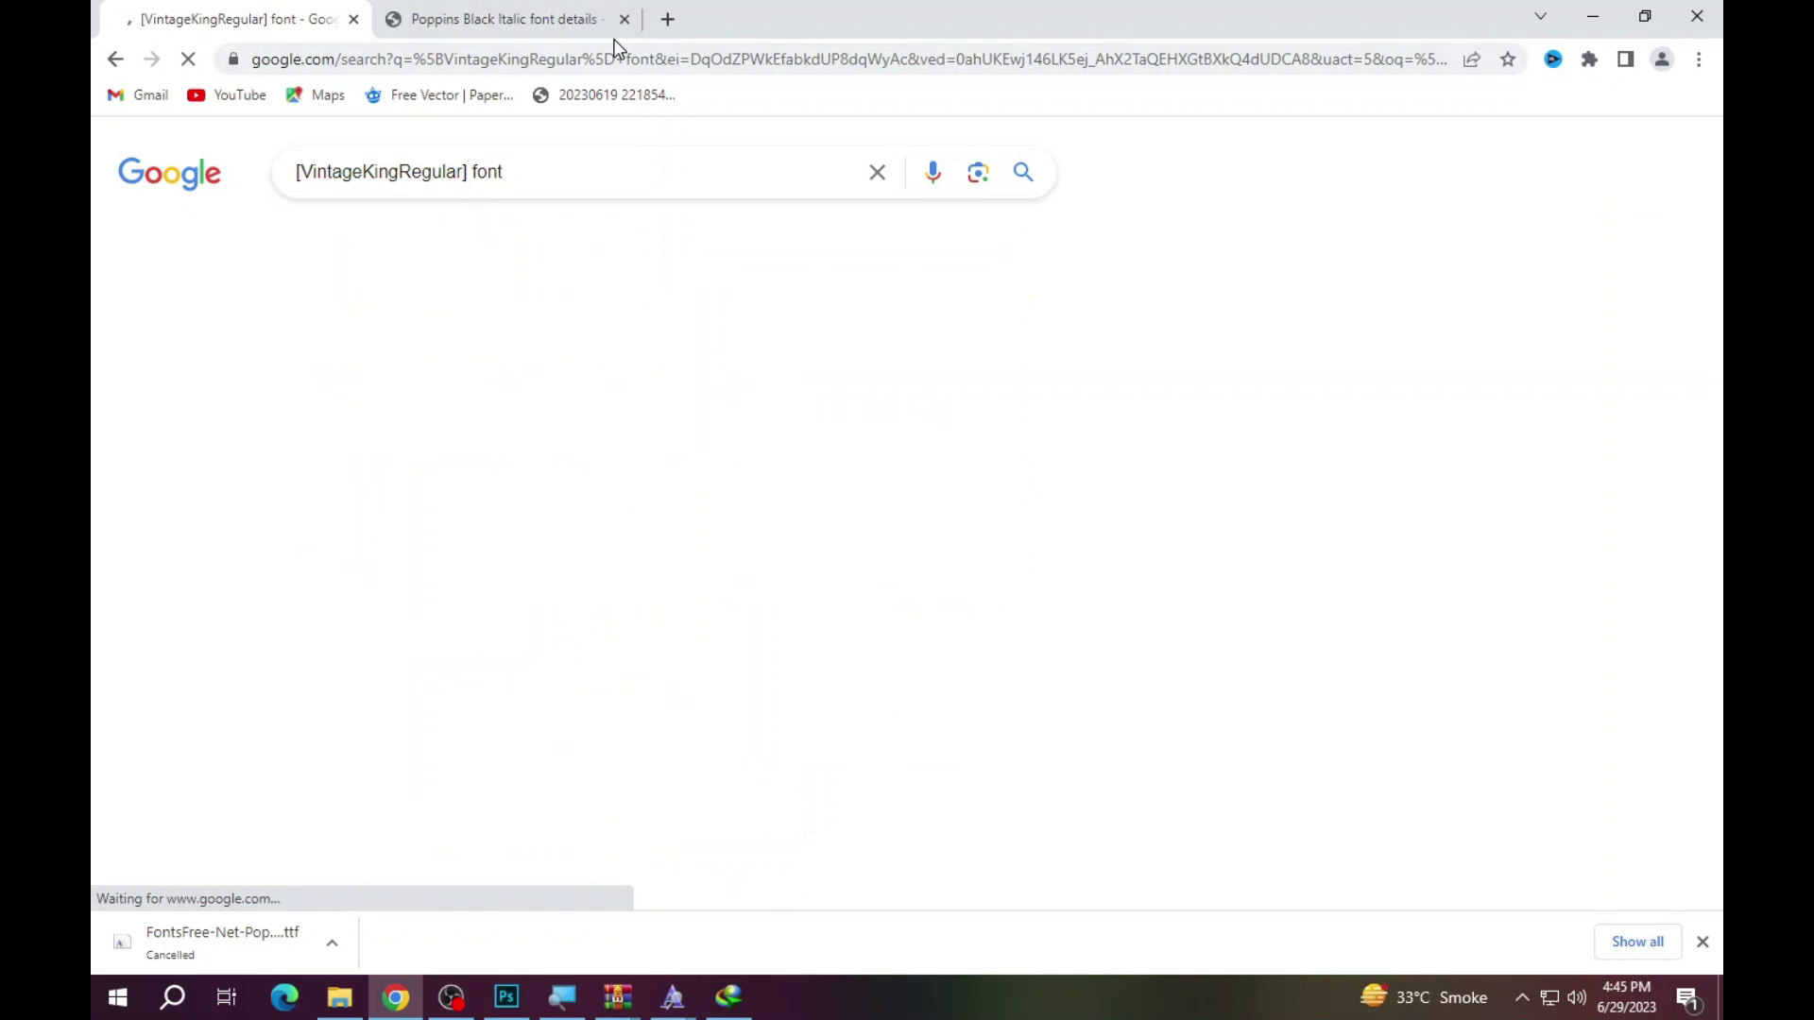
left_click(624, 19)
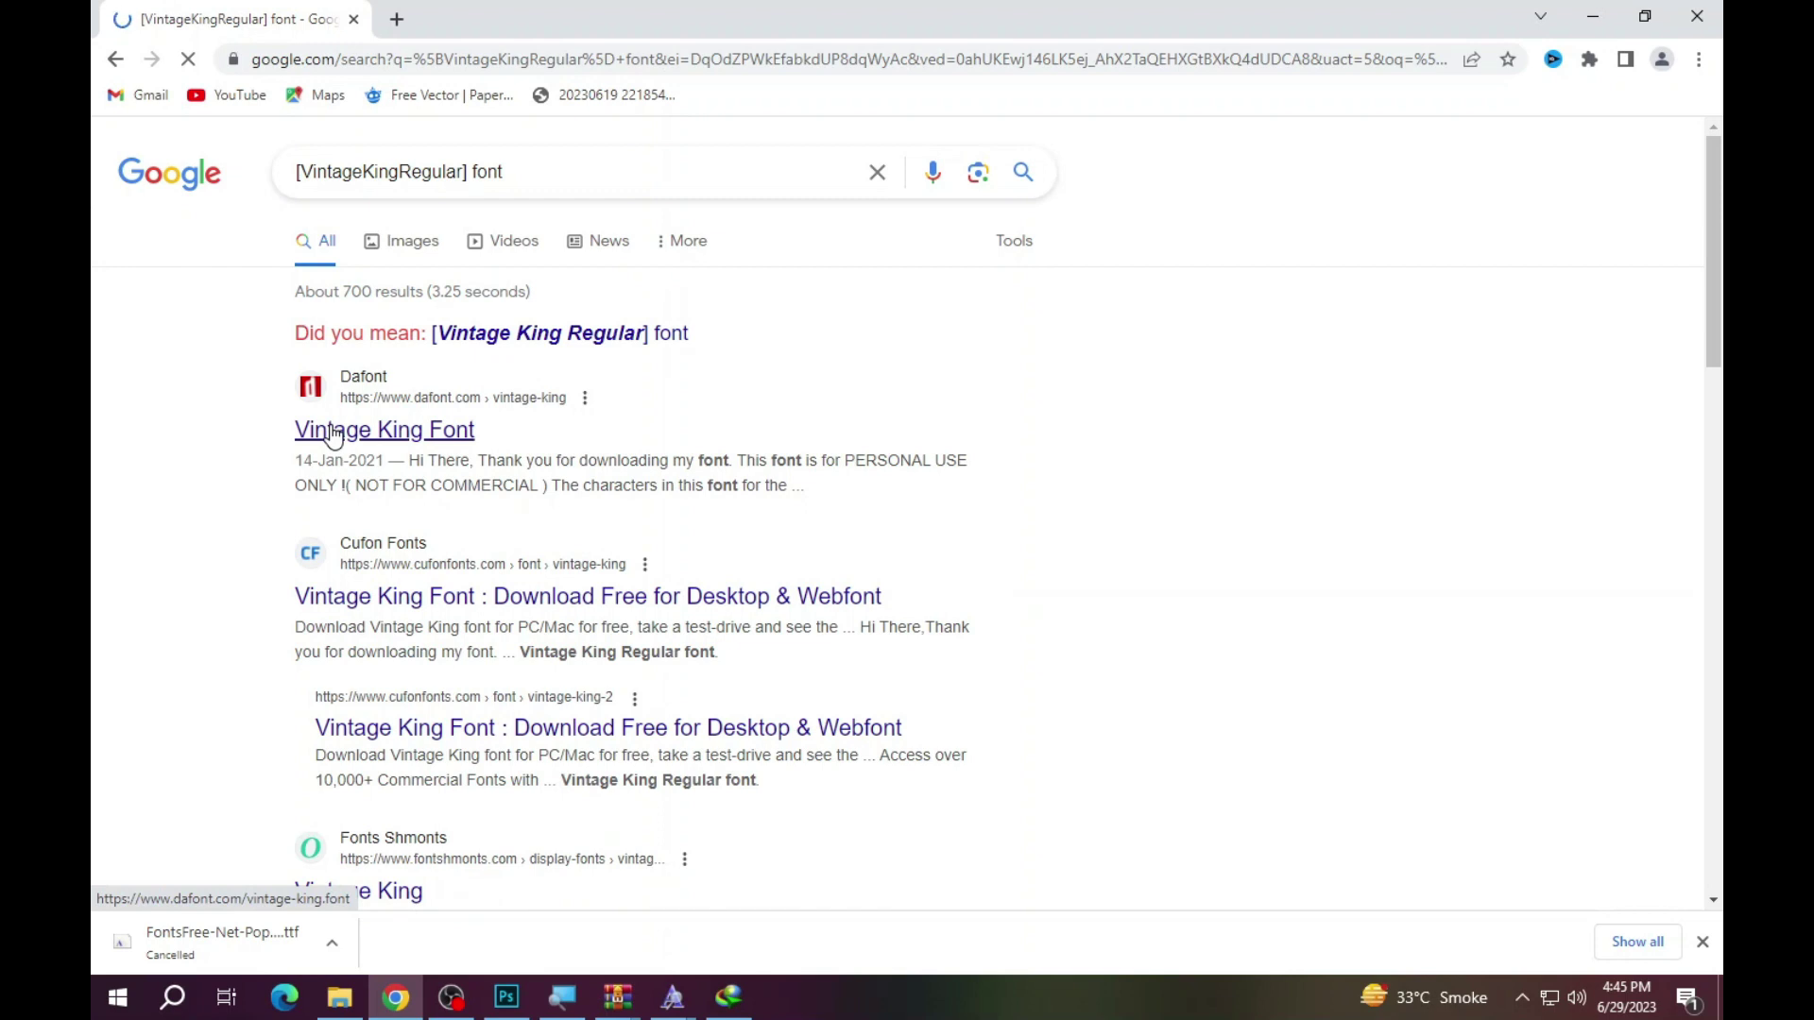
- Download vintage_king.zip (446.91 KB) from DaFont's Vintage King page and open it in WinRAR
left_click(333, 433)
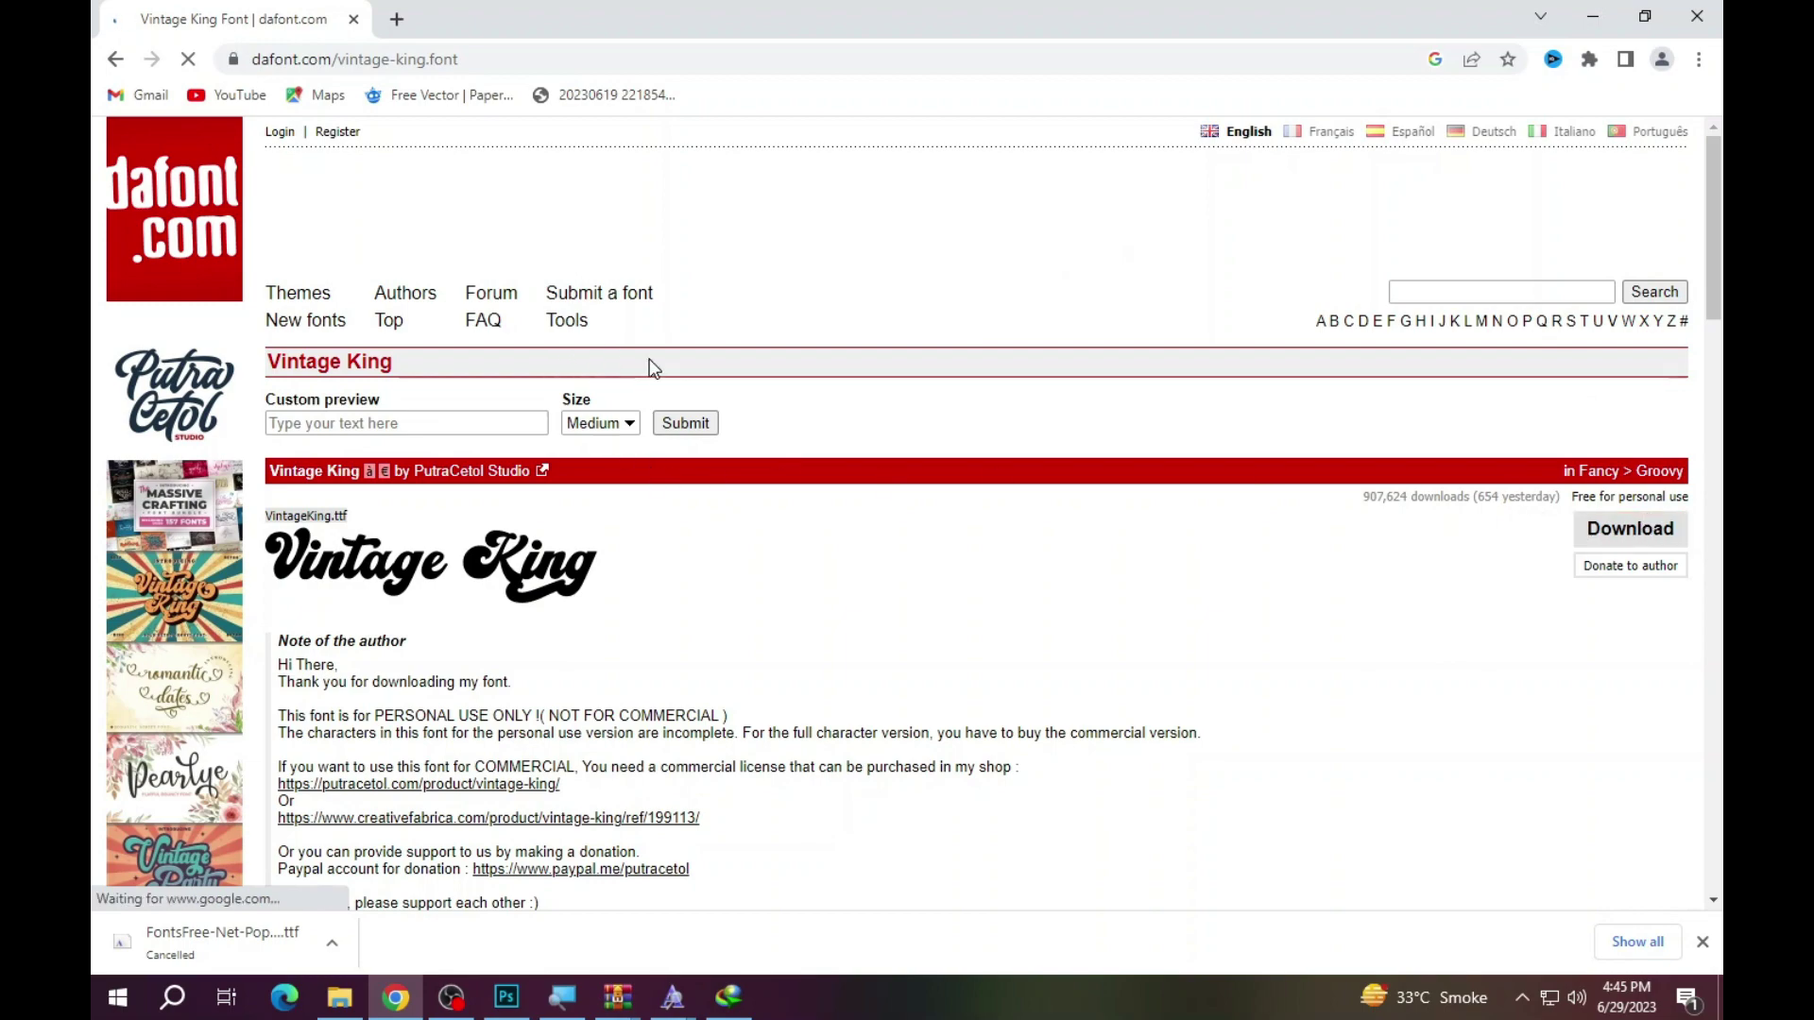
scroll(662, 378, "down", 5)
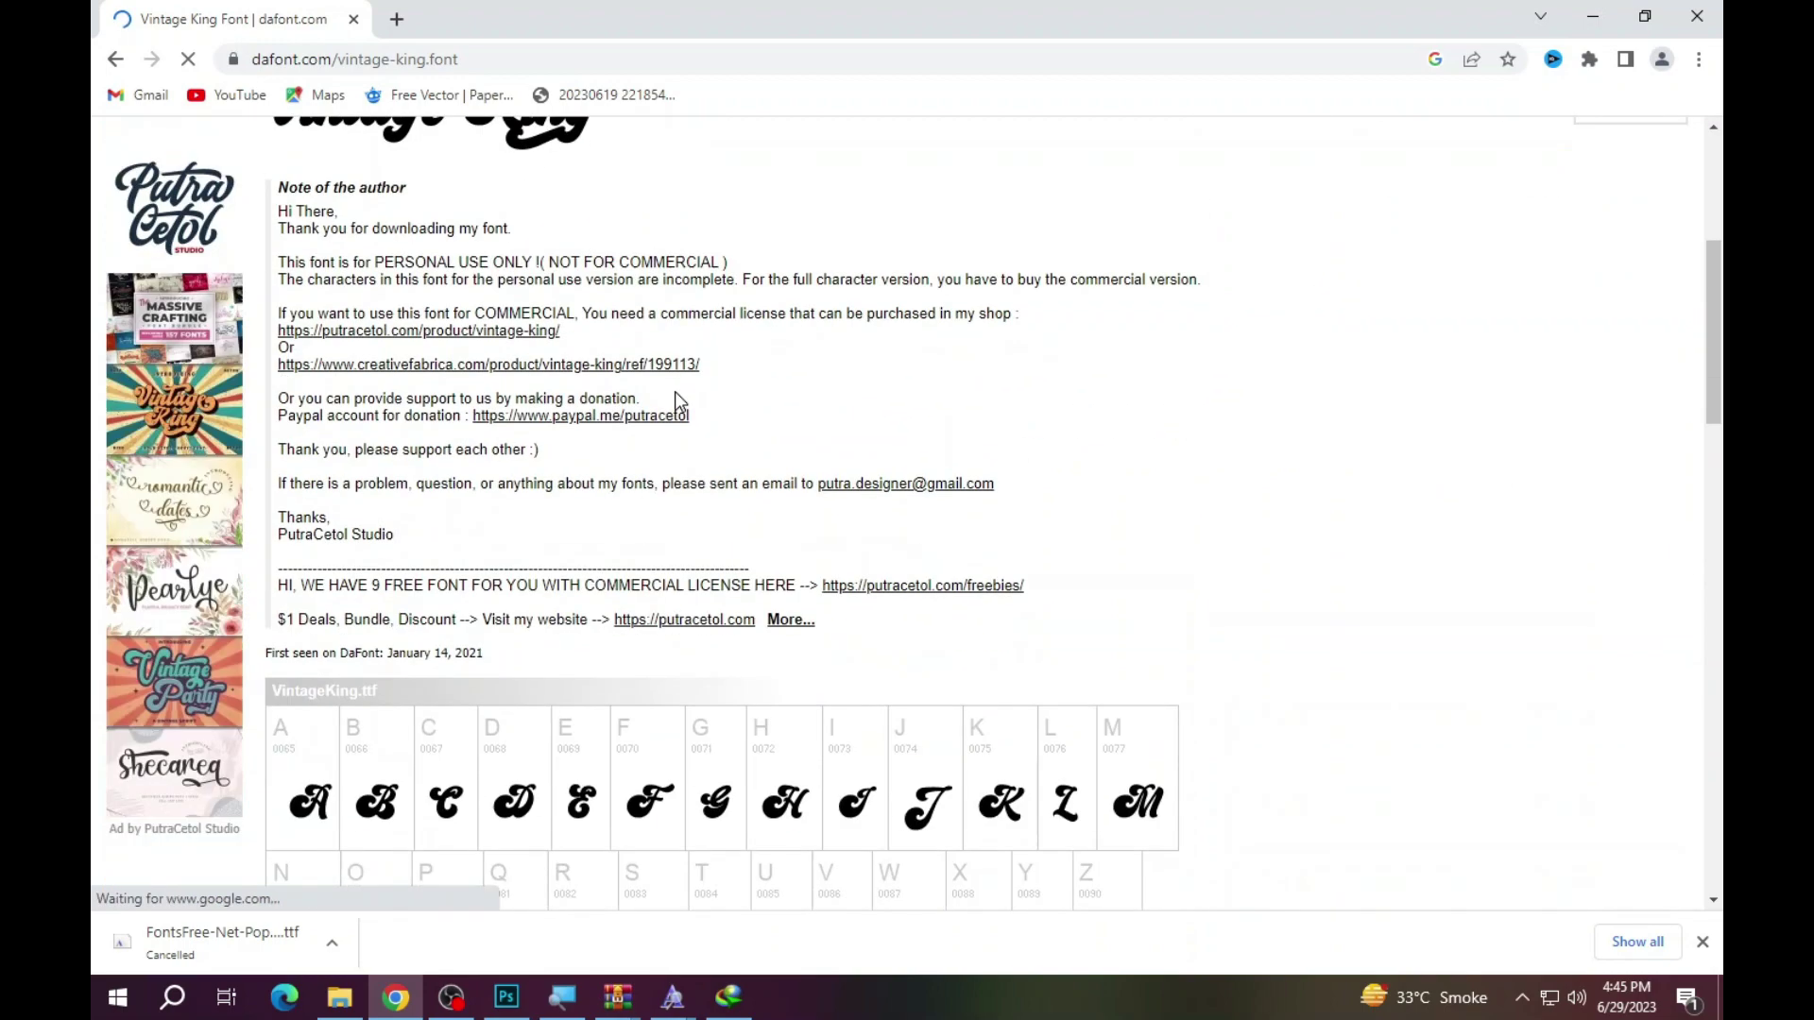
scroll(674, 391, "down", 5)
scroll(680, 407, "down", 5)
scroll(687, 421, "up", 5)
scroll(680, 417, "up", 10)
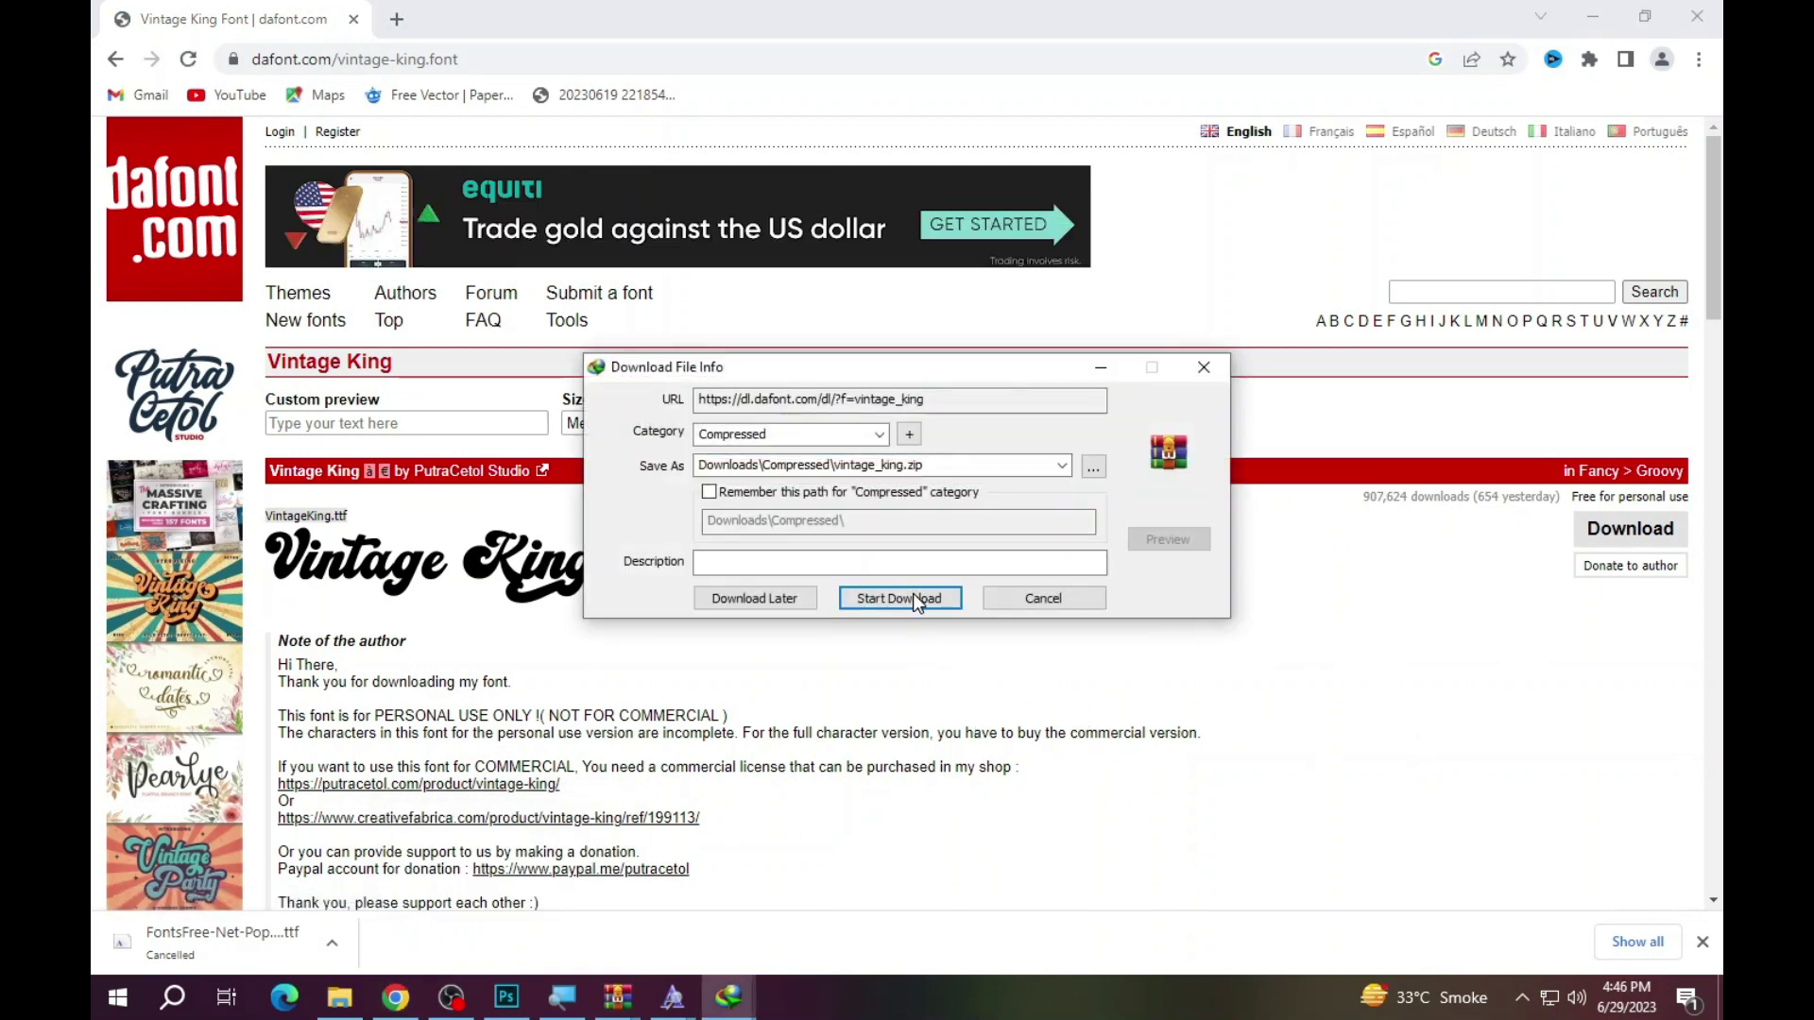
left_click(907, 598)
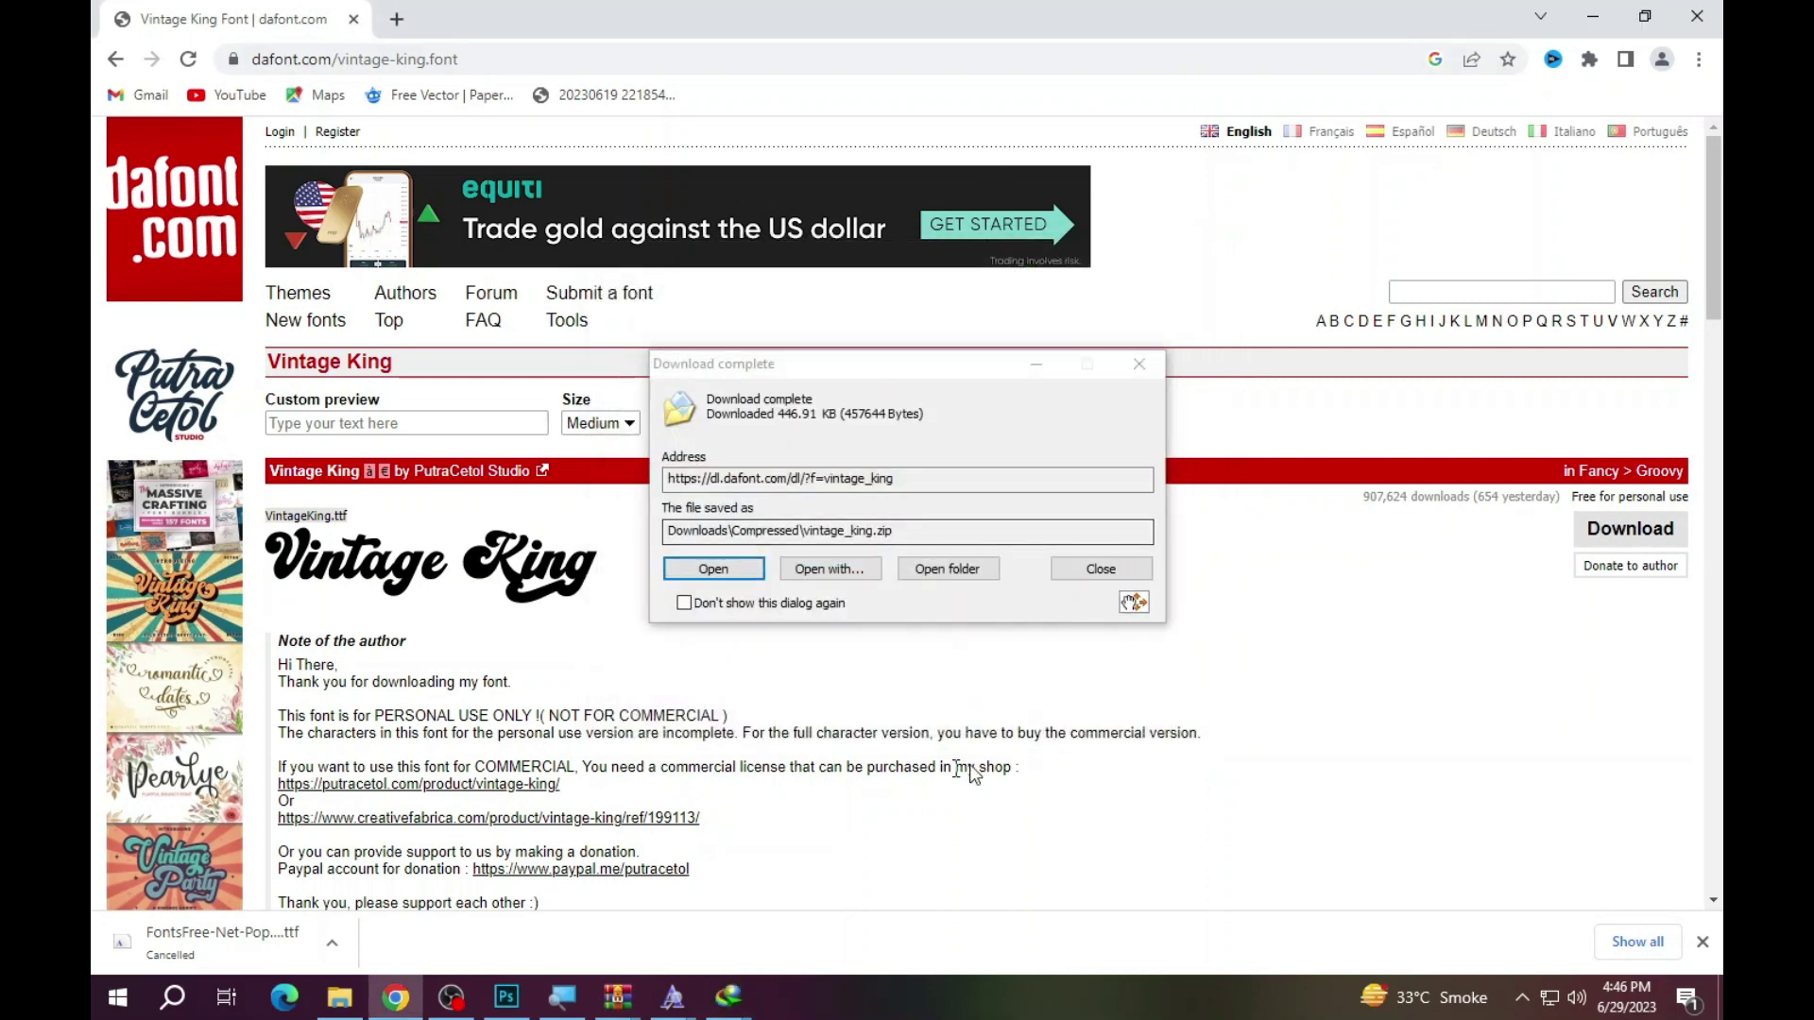
left_click(713, 569)
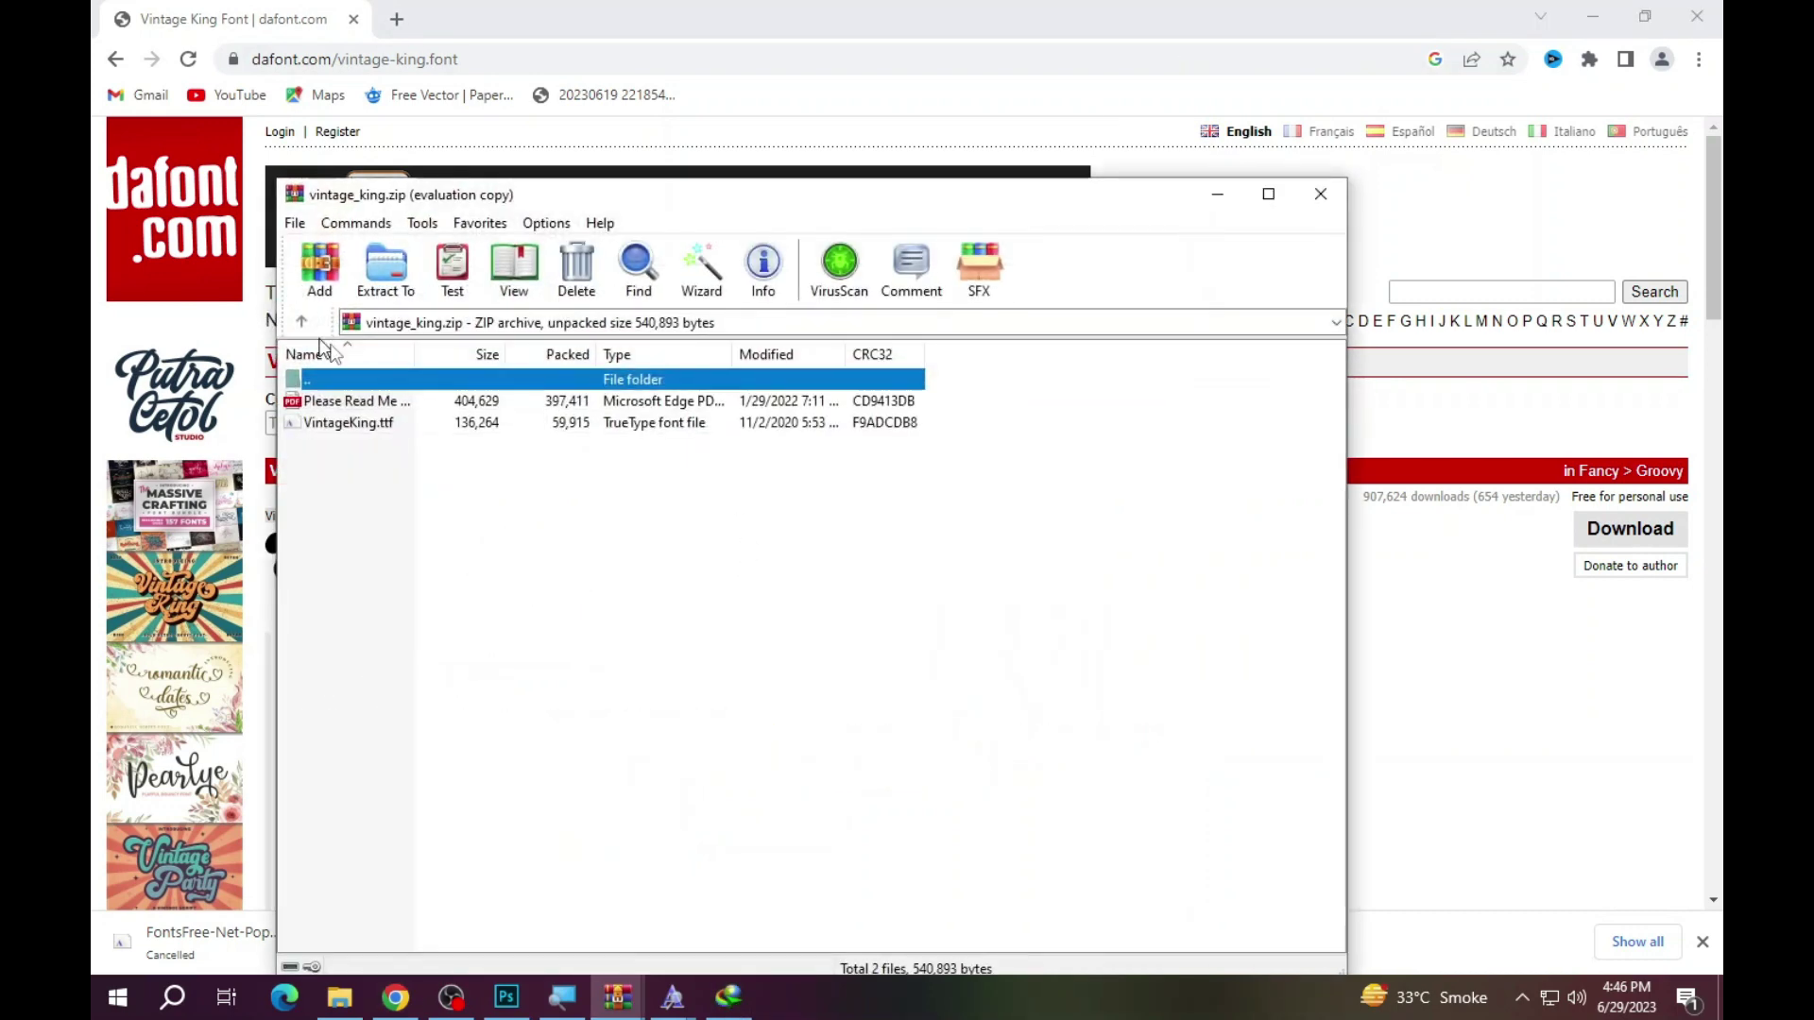
- Install the Vintage King font from VintageKing.ttf and go back to the Photoshop document
double_click(359, 422)
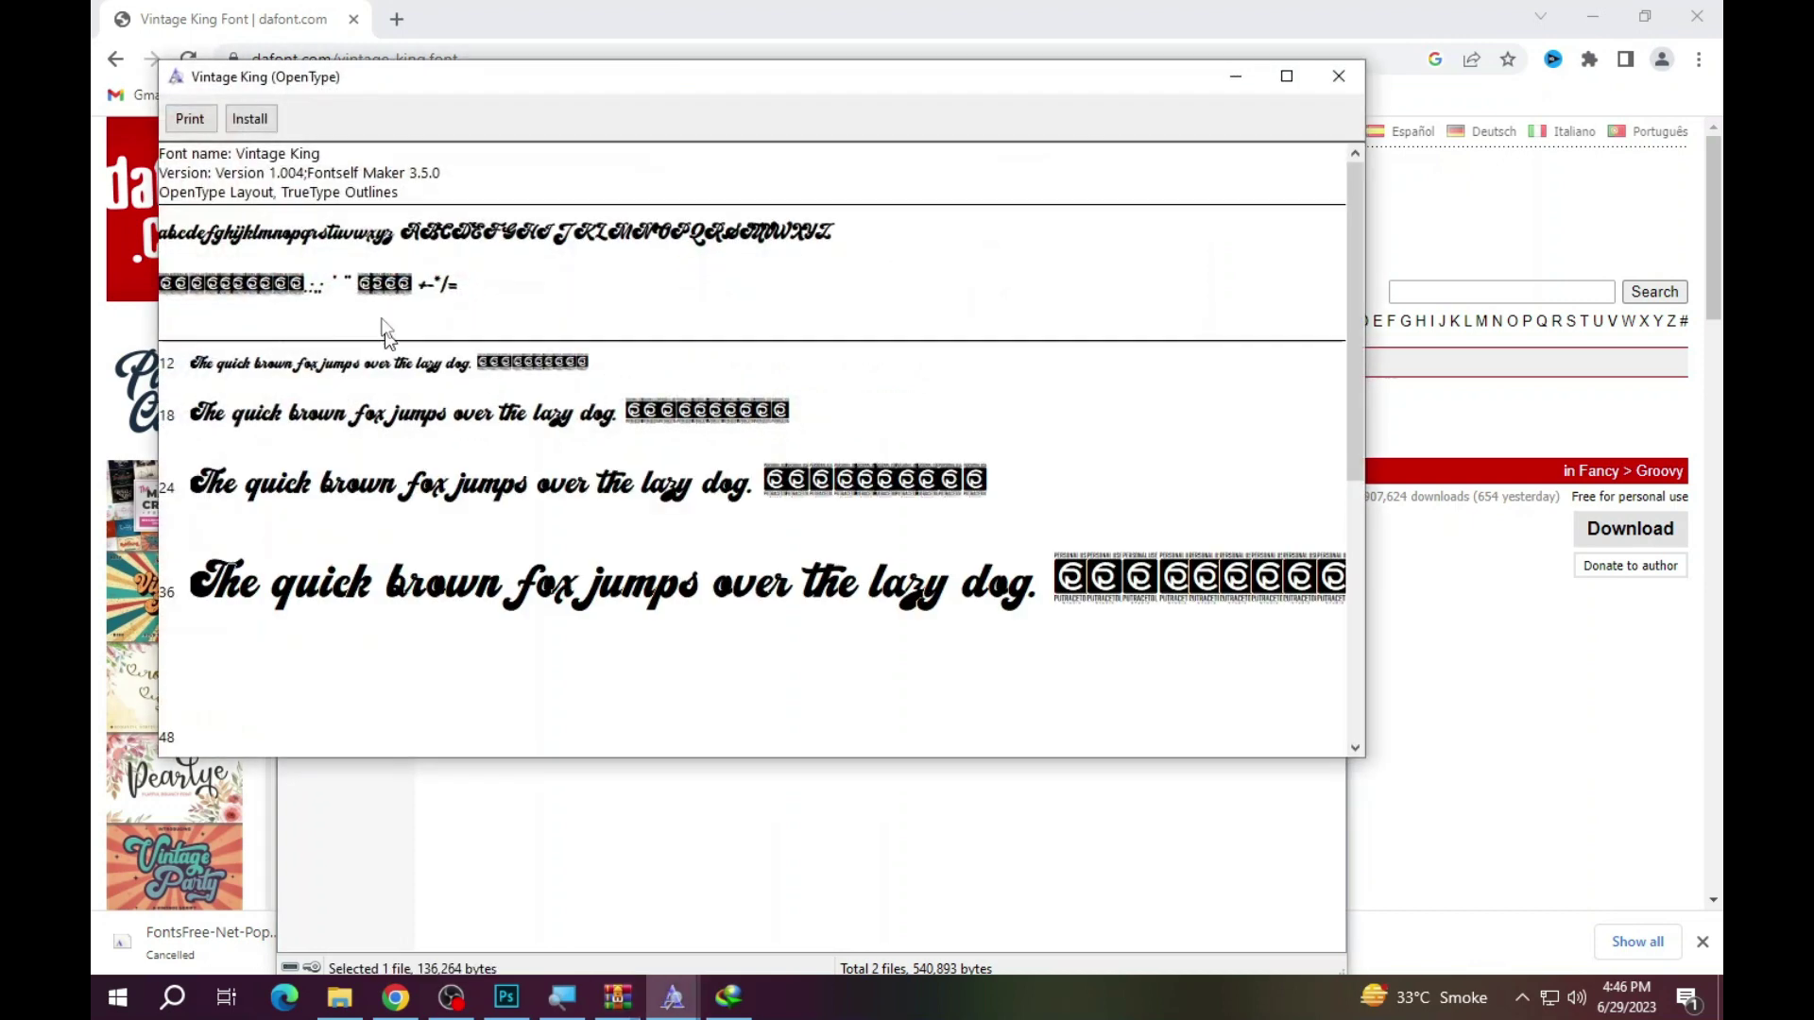
left_click(251, 119)
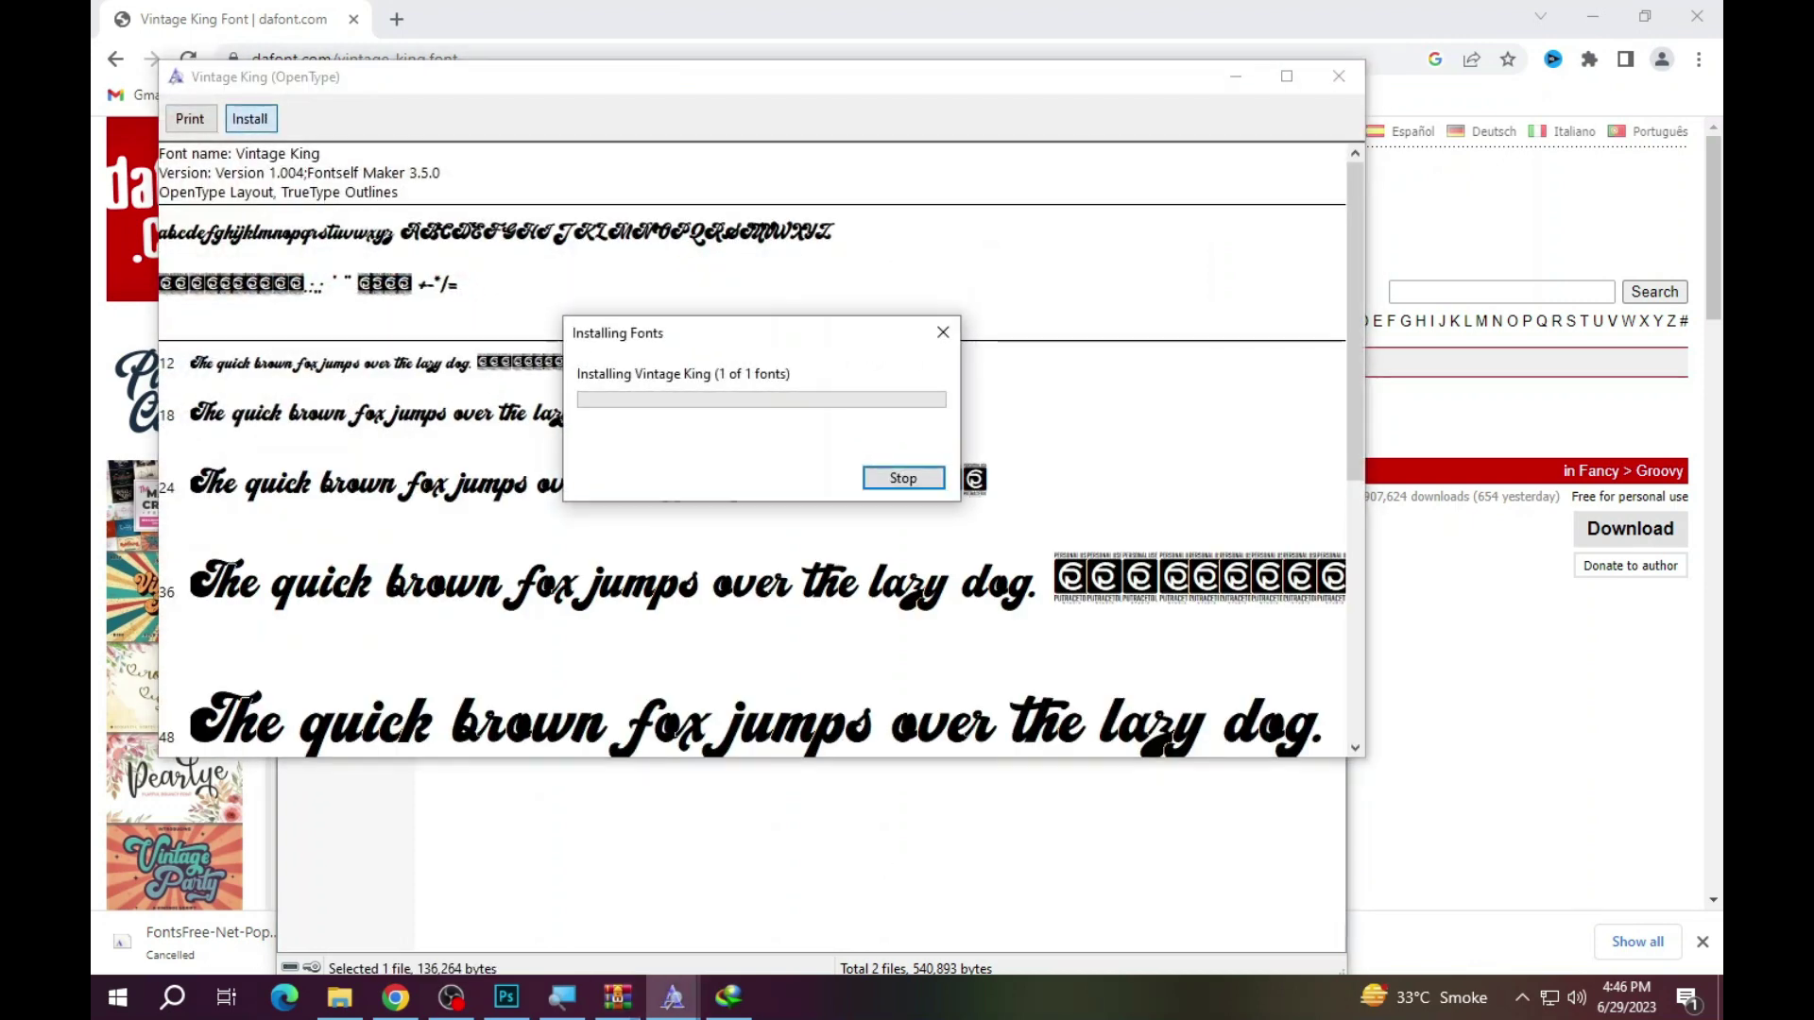
left_click(507, 997)
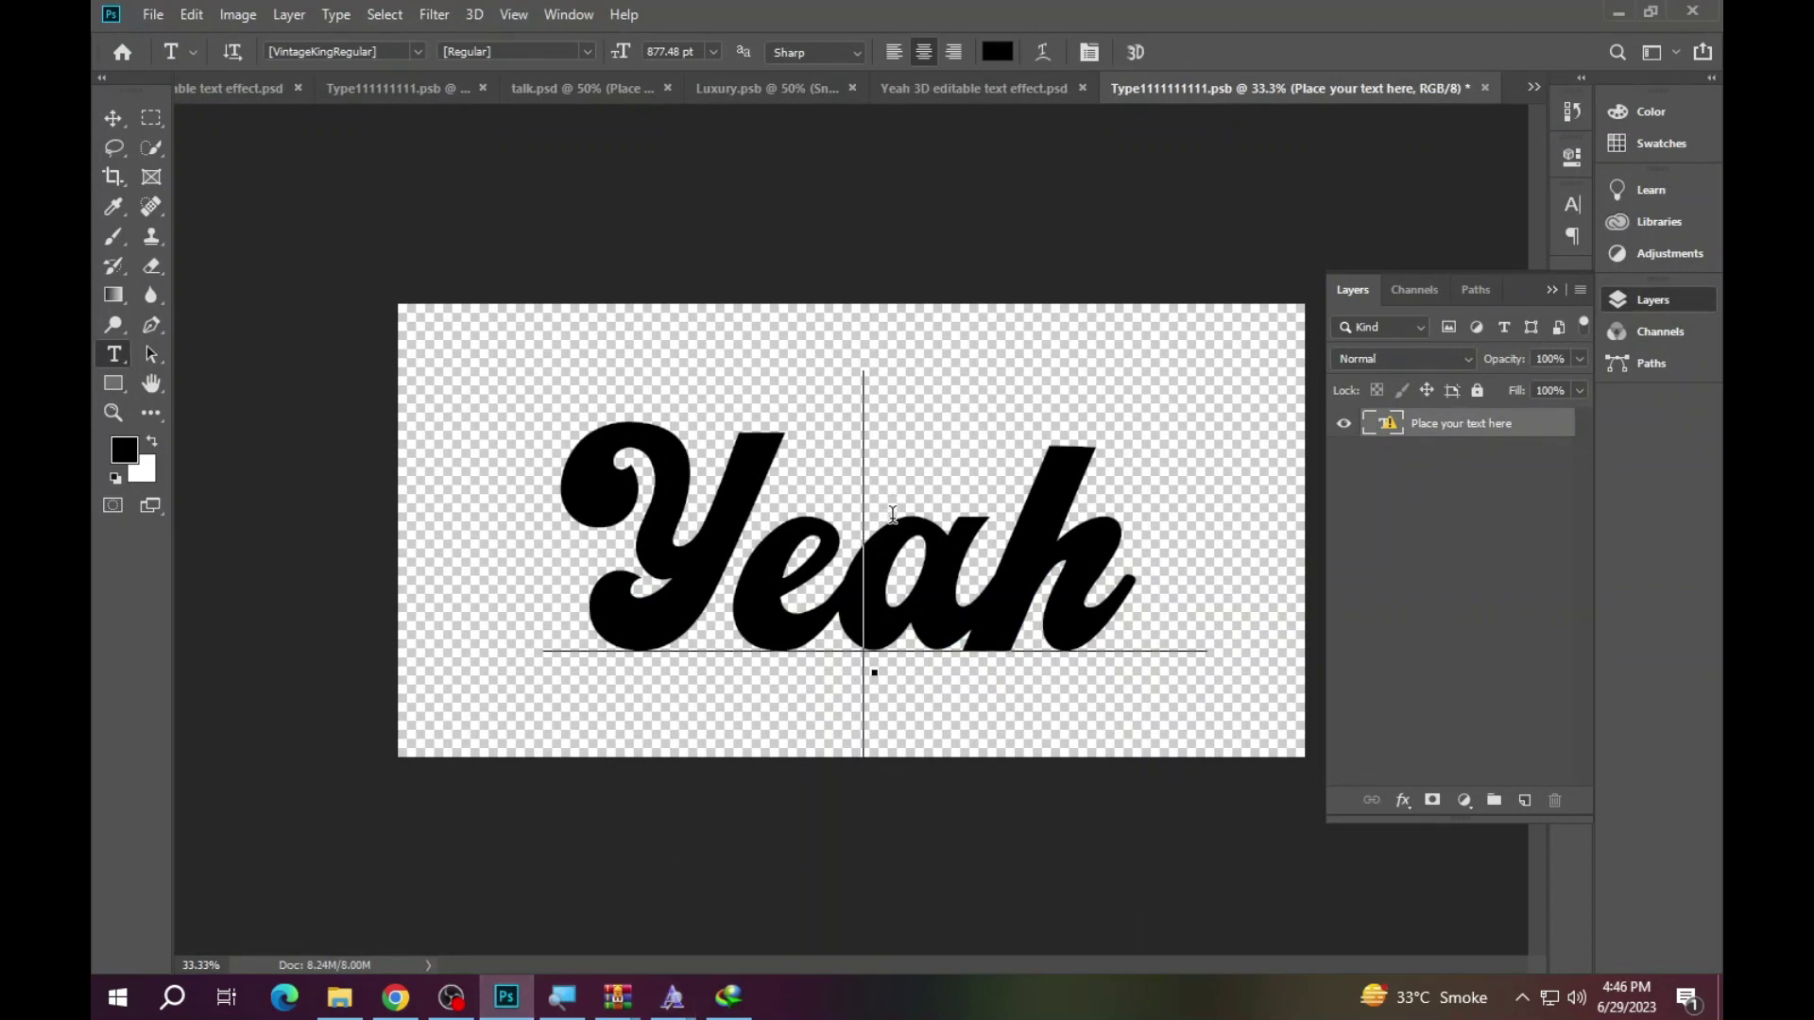
- Replace the word Yeah with Jannat in the text layer
left_click(877, 471)
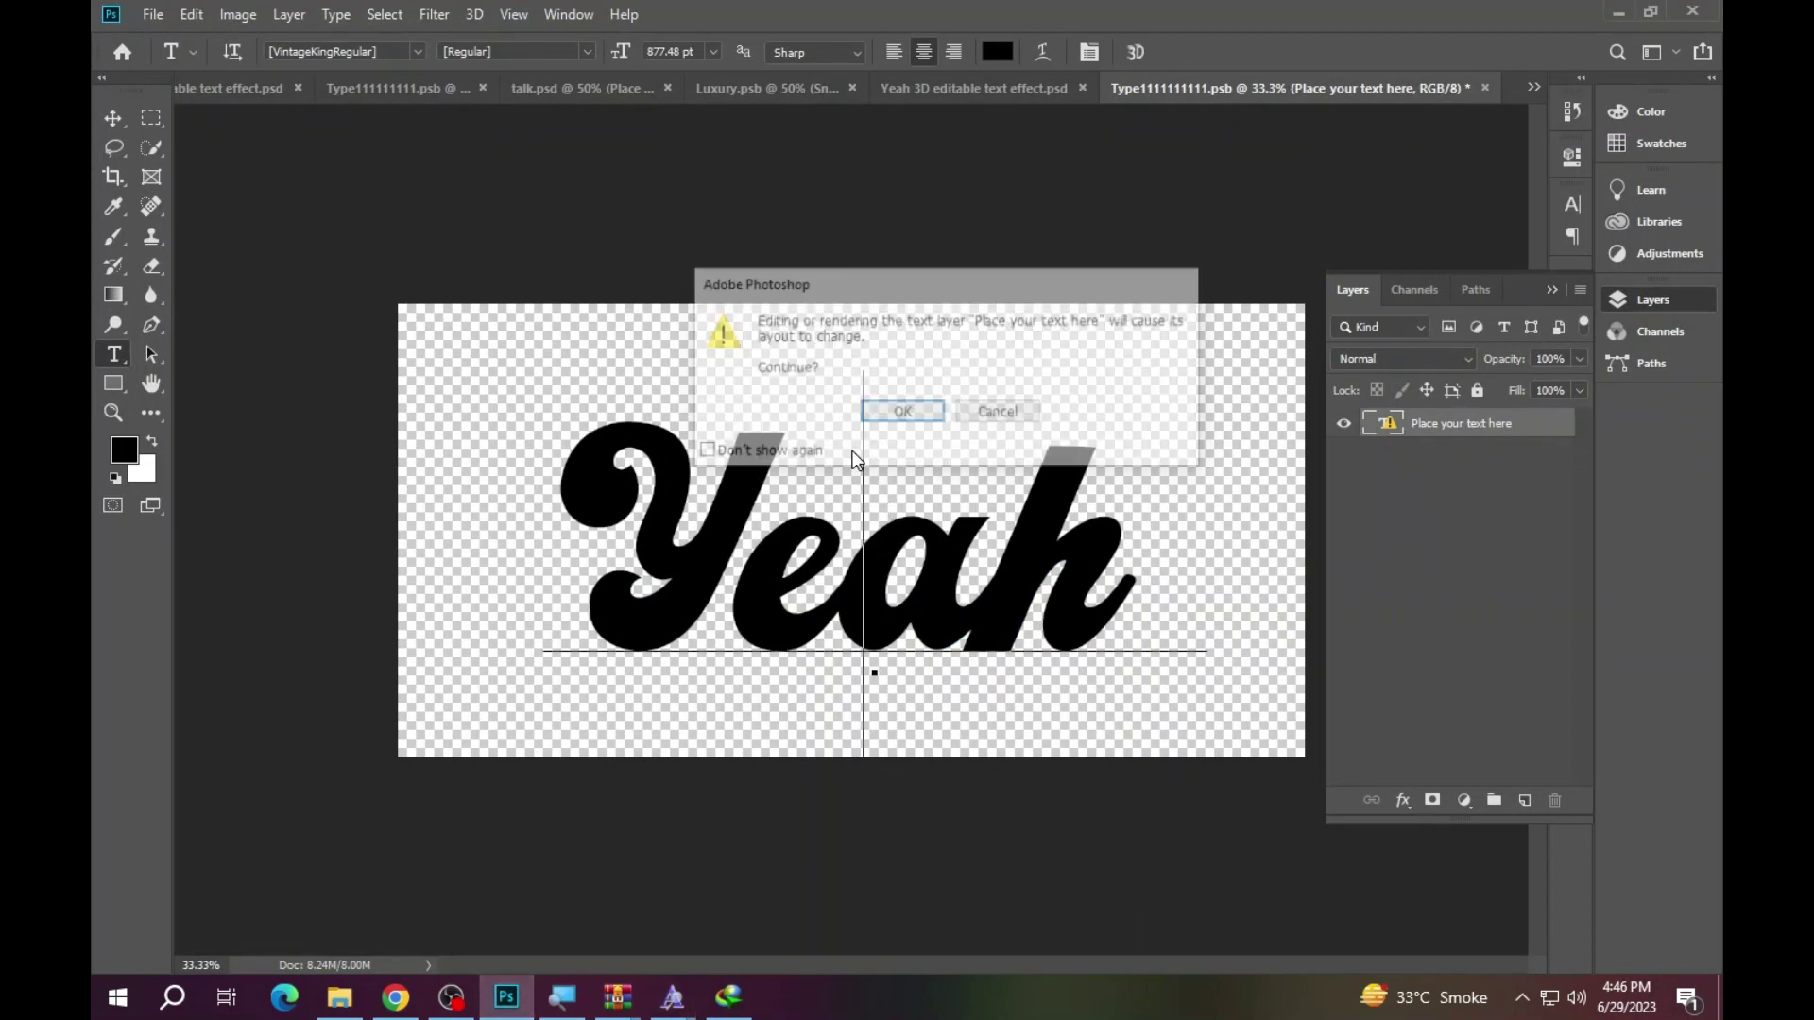
left_click(903, 413)
double_click(880, 532)
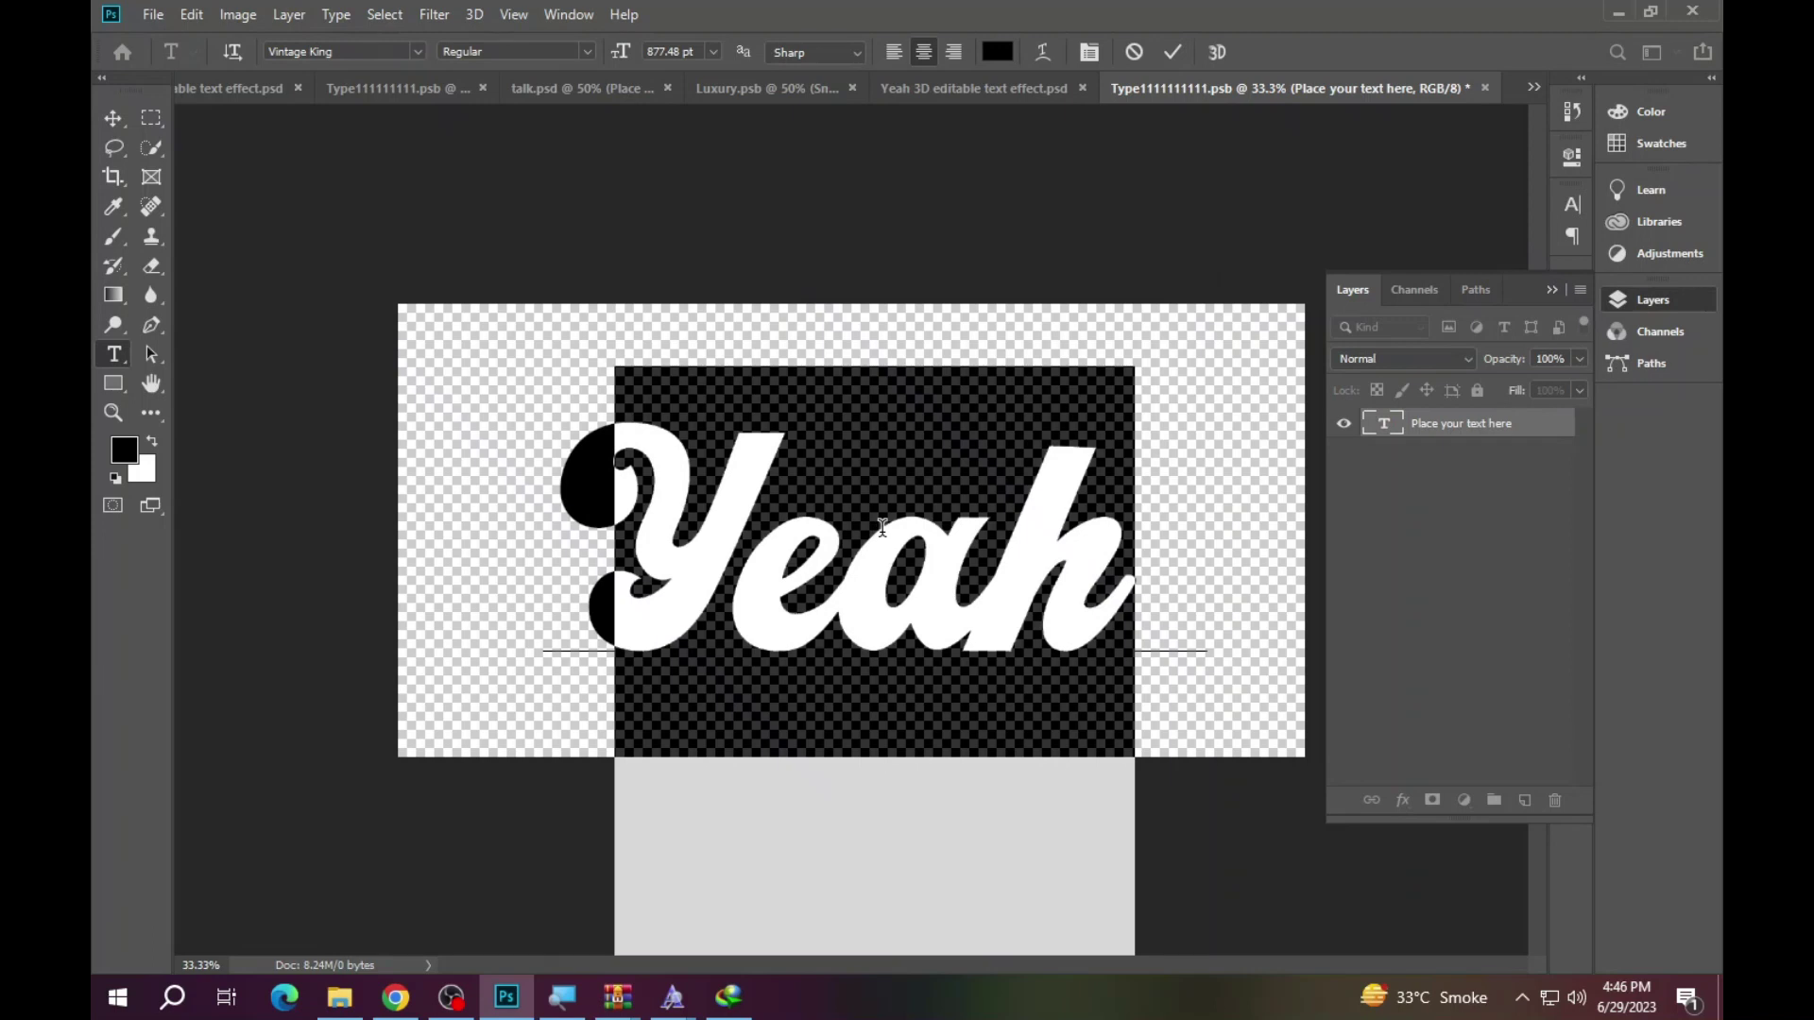
type("J")
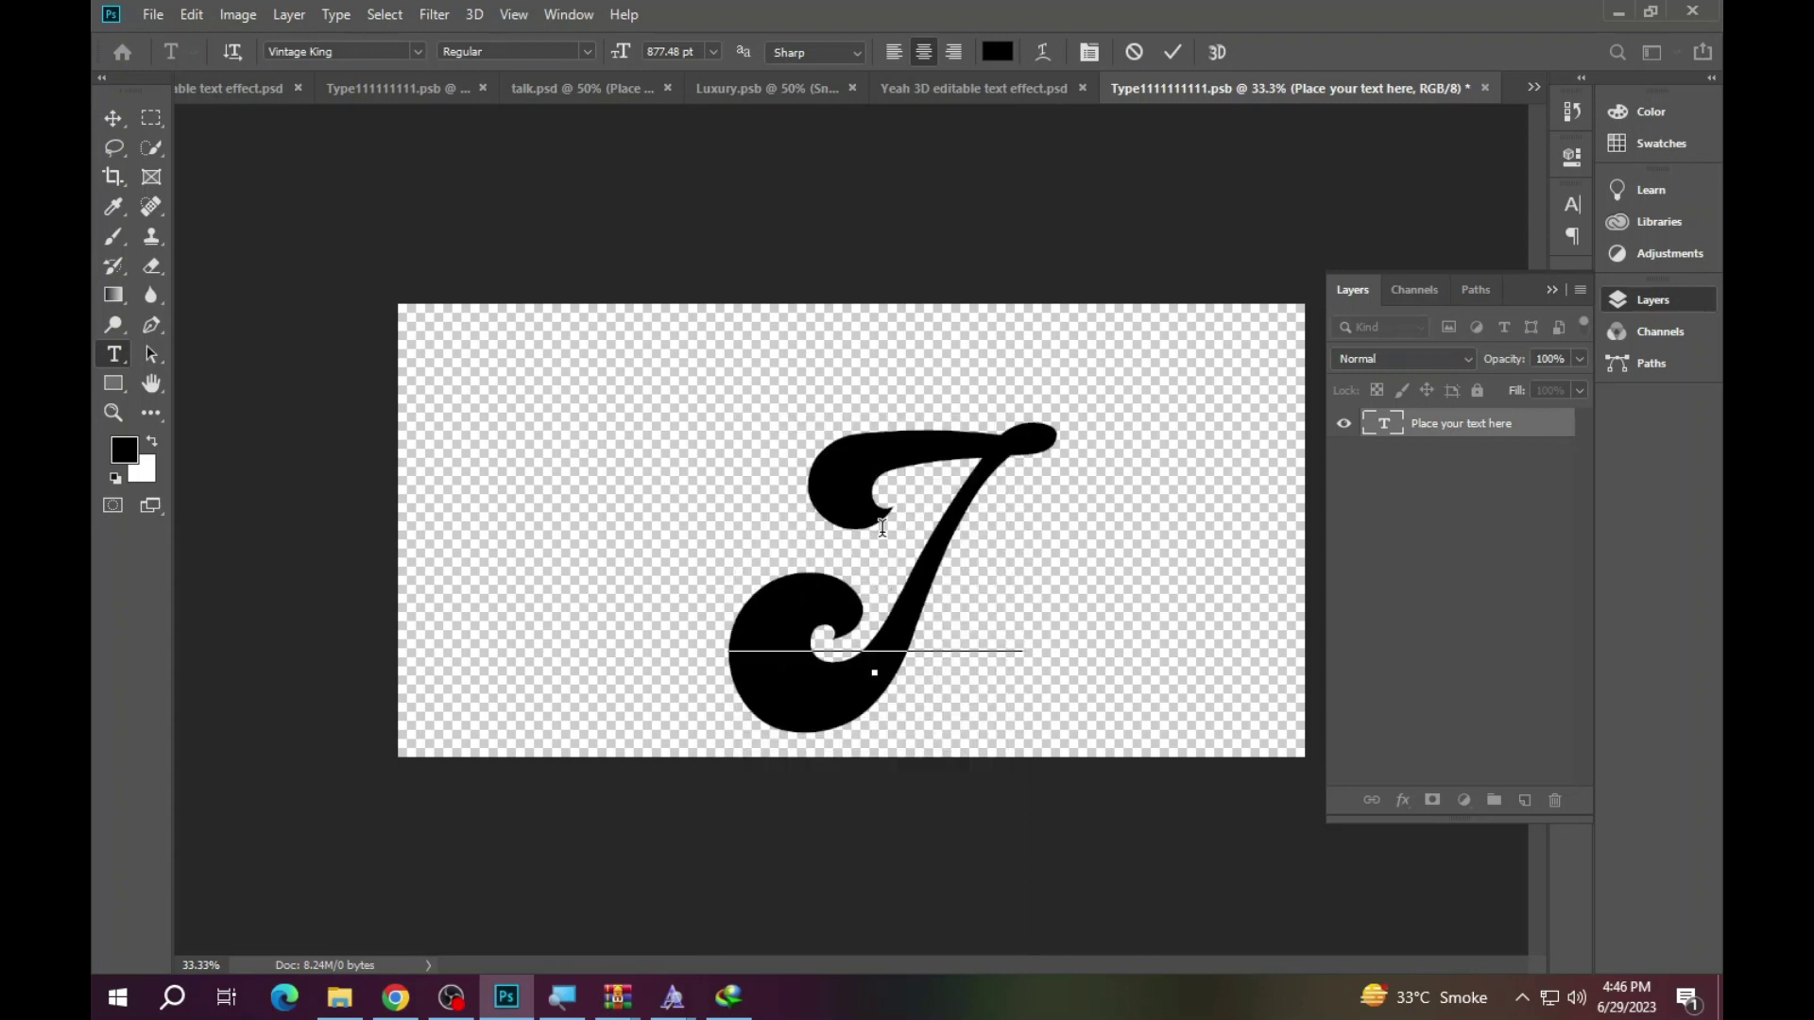
type("annat")
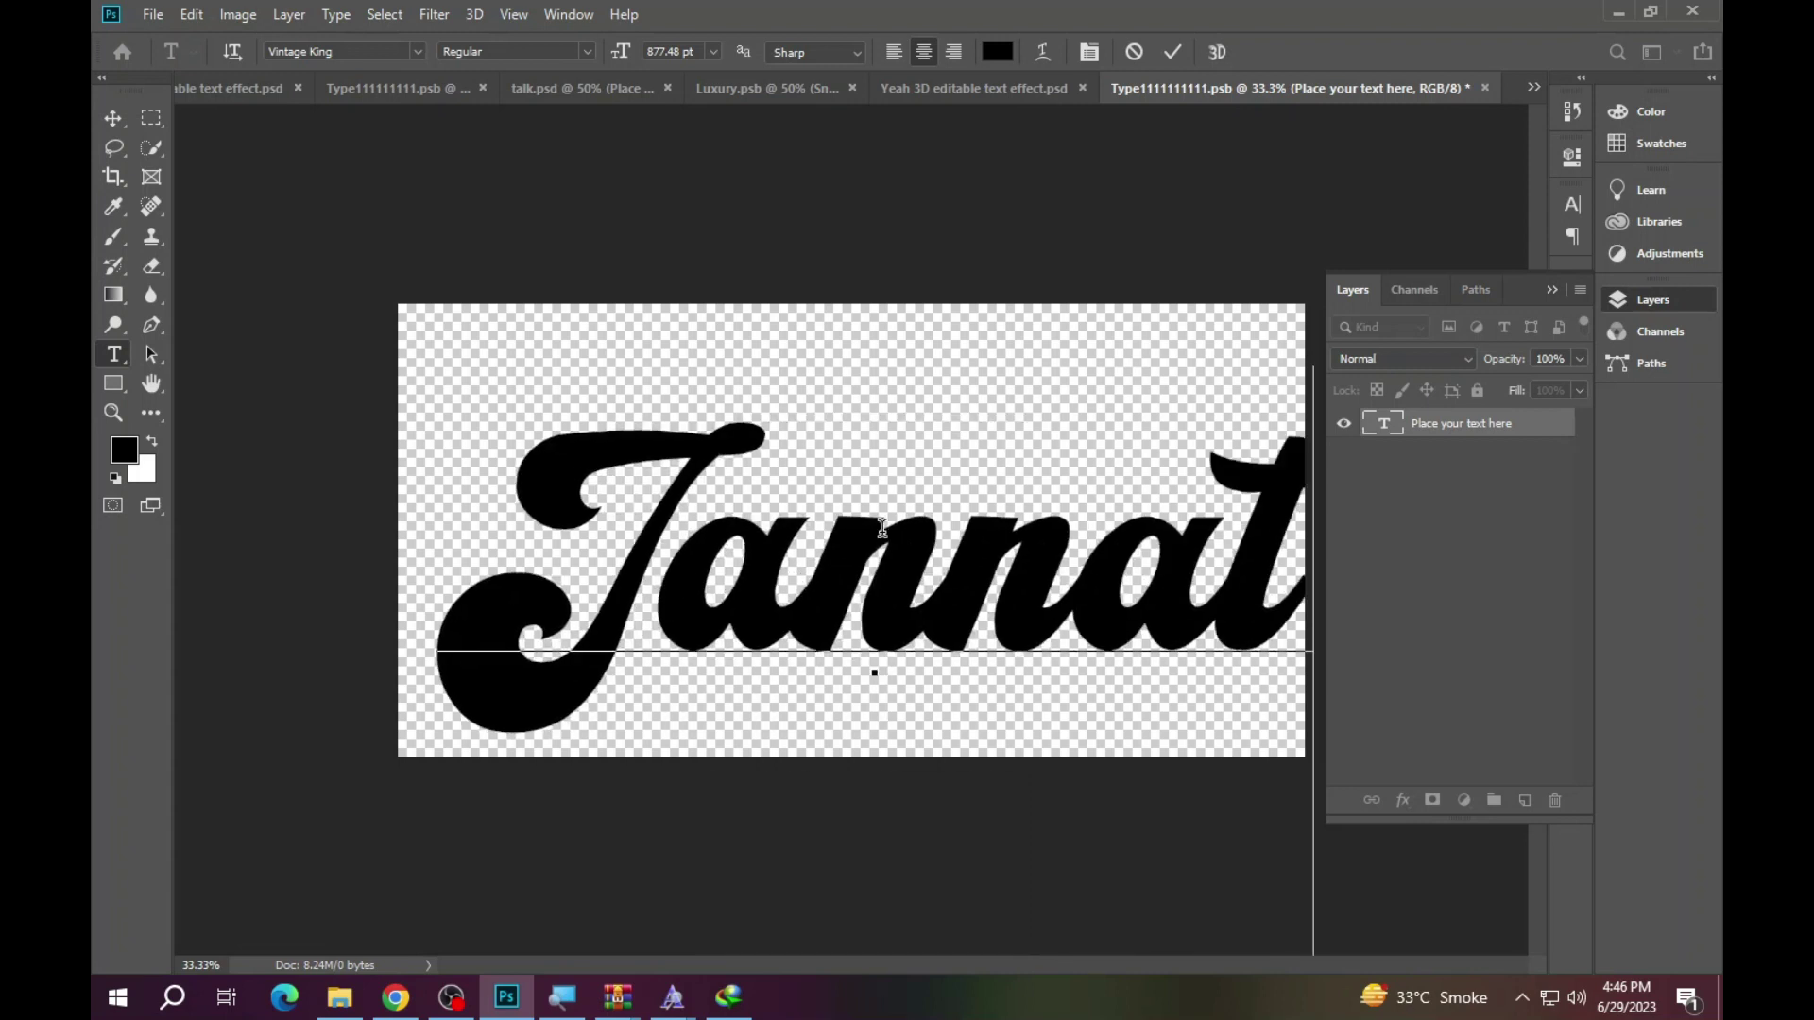
- Shrink the Jannat text to 707.48 pt and commit the edit
key("ctrl+a")
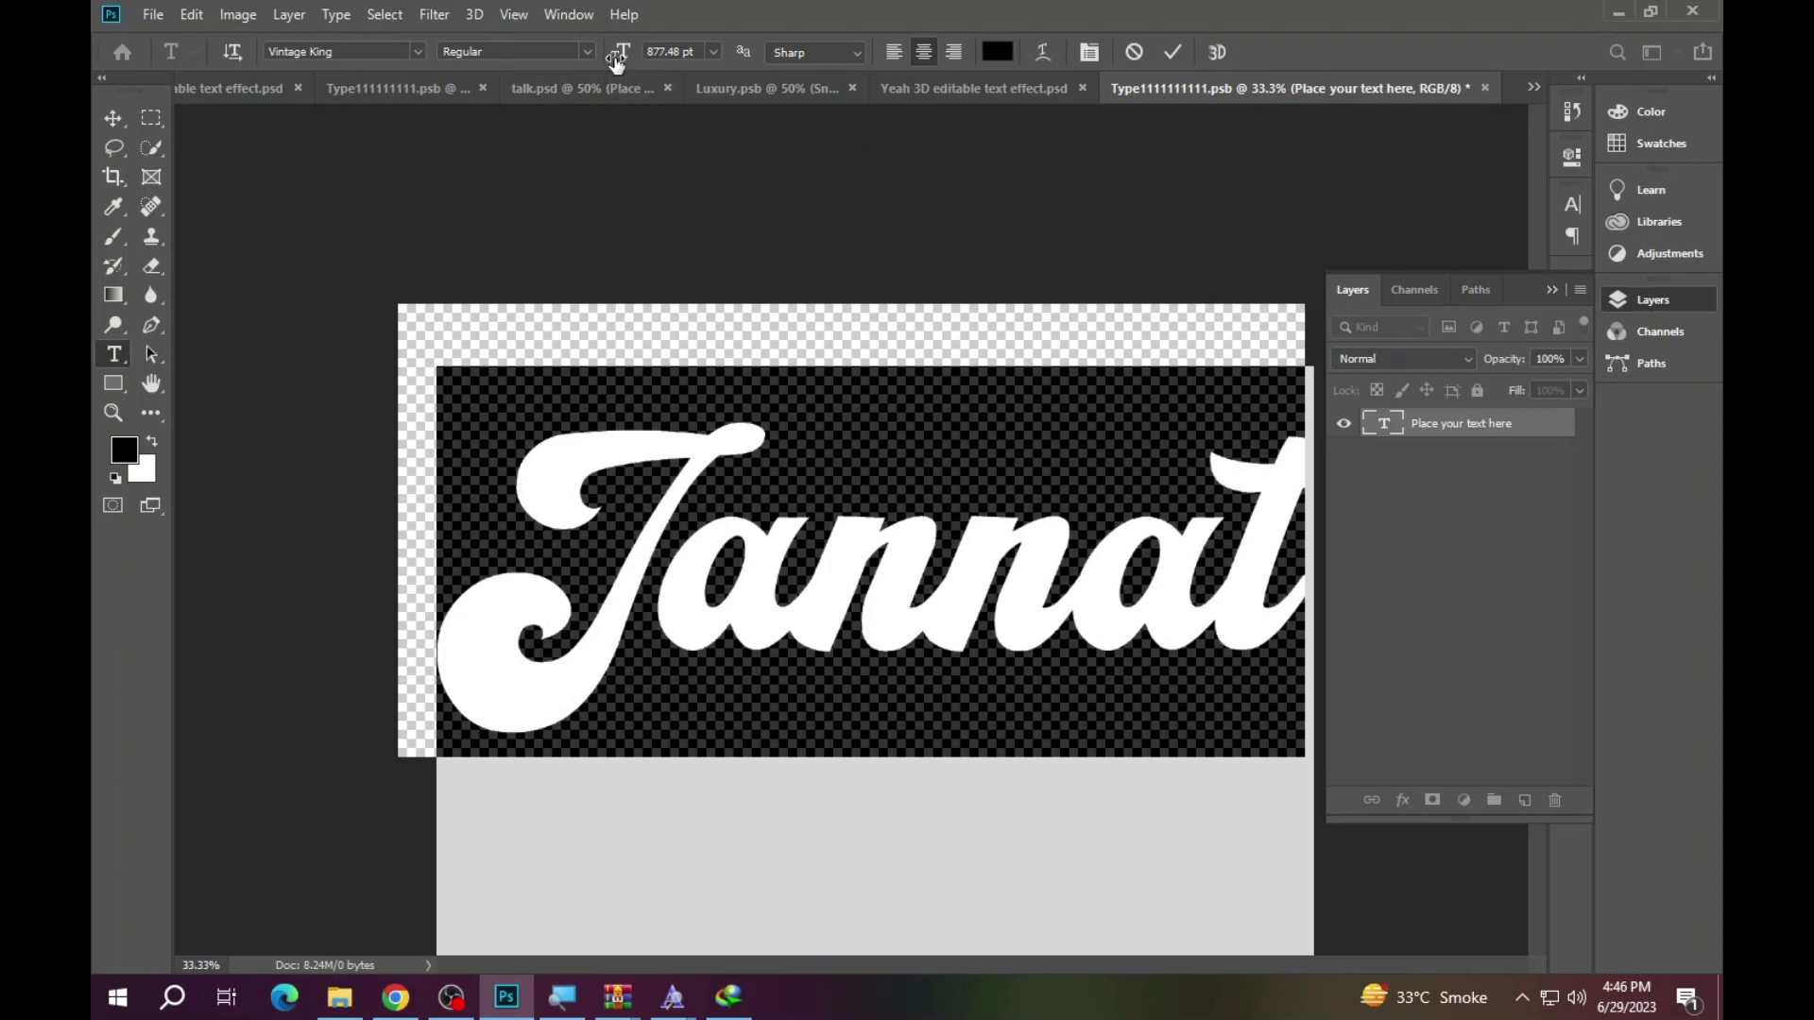
mouse_move(616, 56)
left_mouse_down()
mouse_move(532, 161)
mouse_move(459, 204)
left_mouse_up()
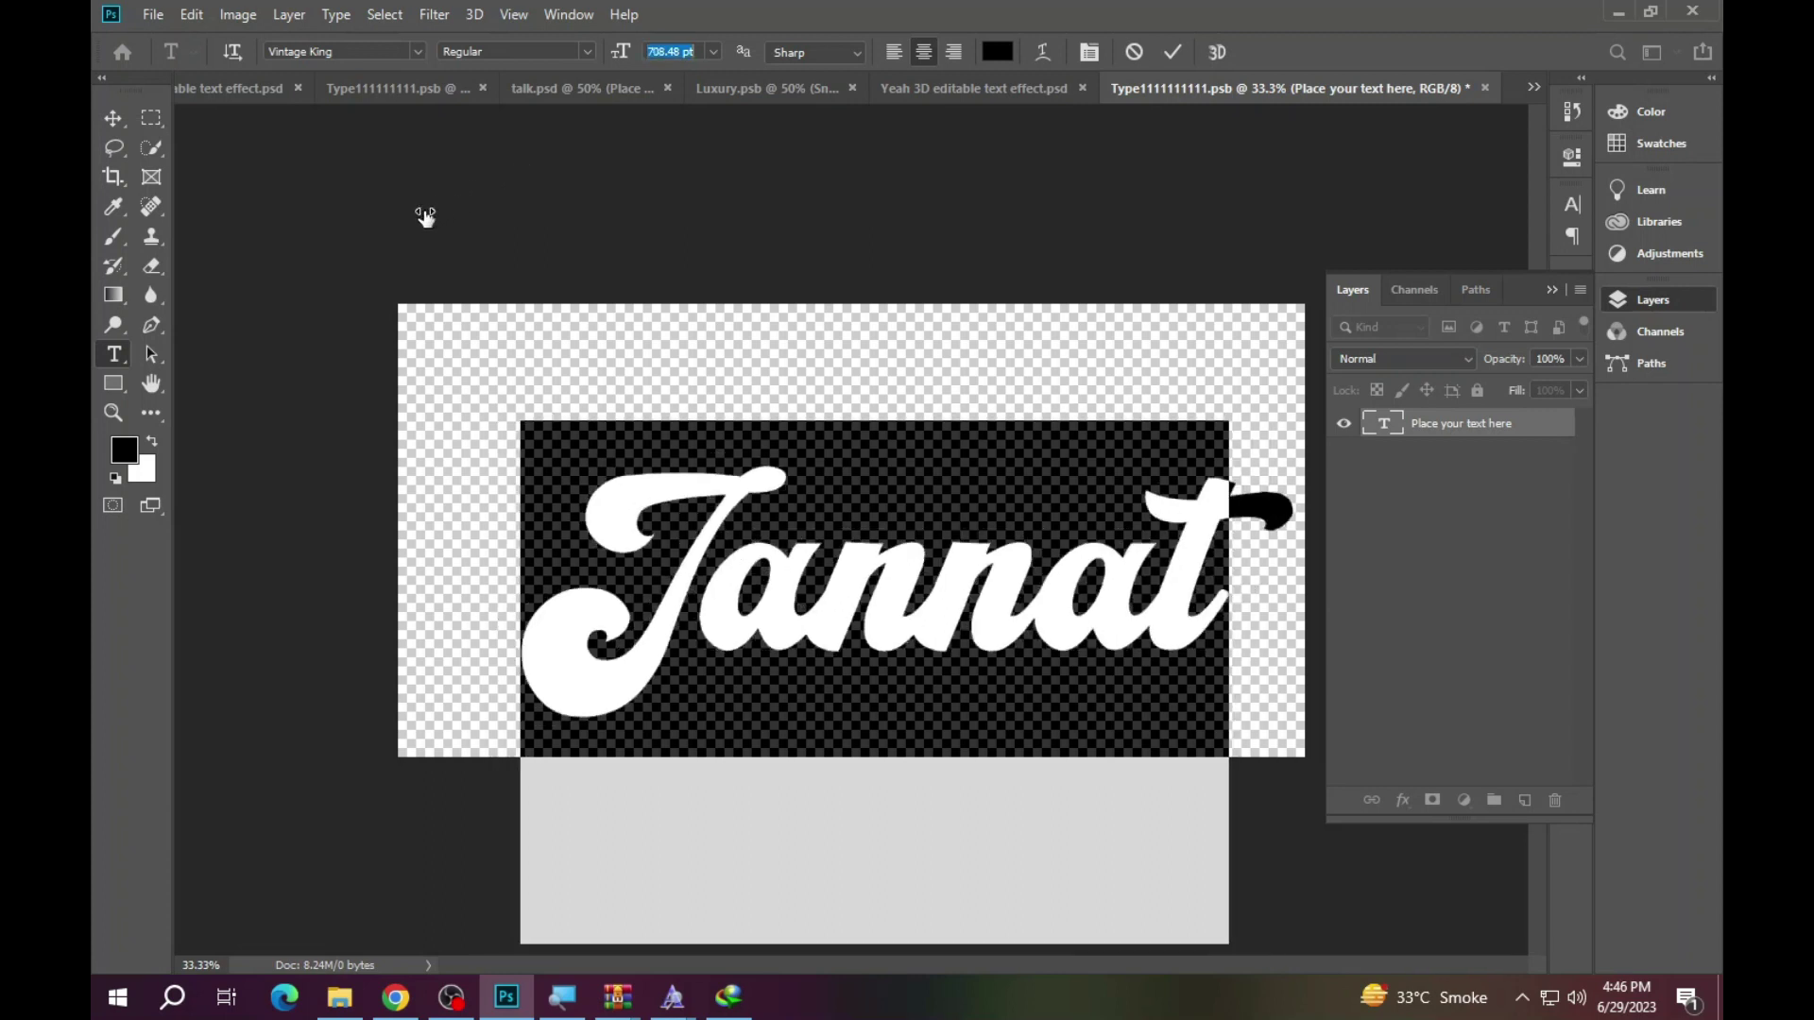
left_click_drag(459, 204, 406, 218)
left_click(819, 565)
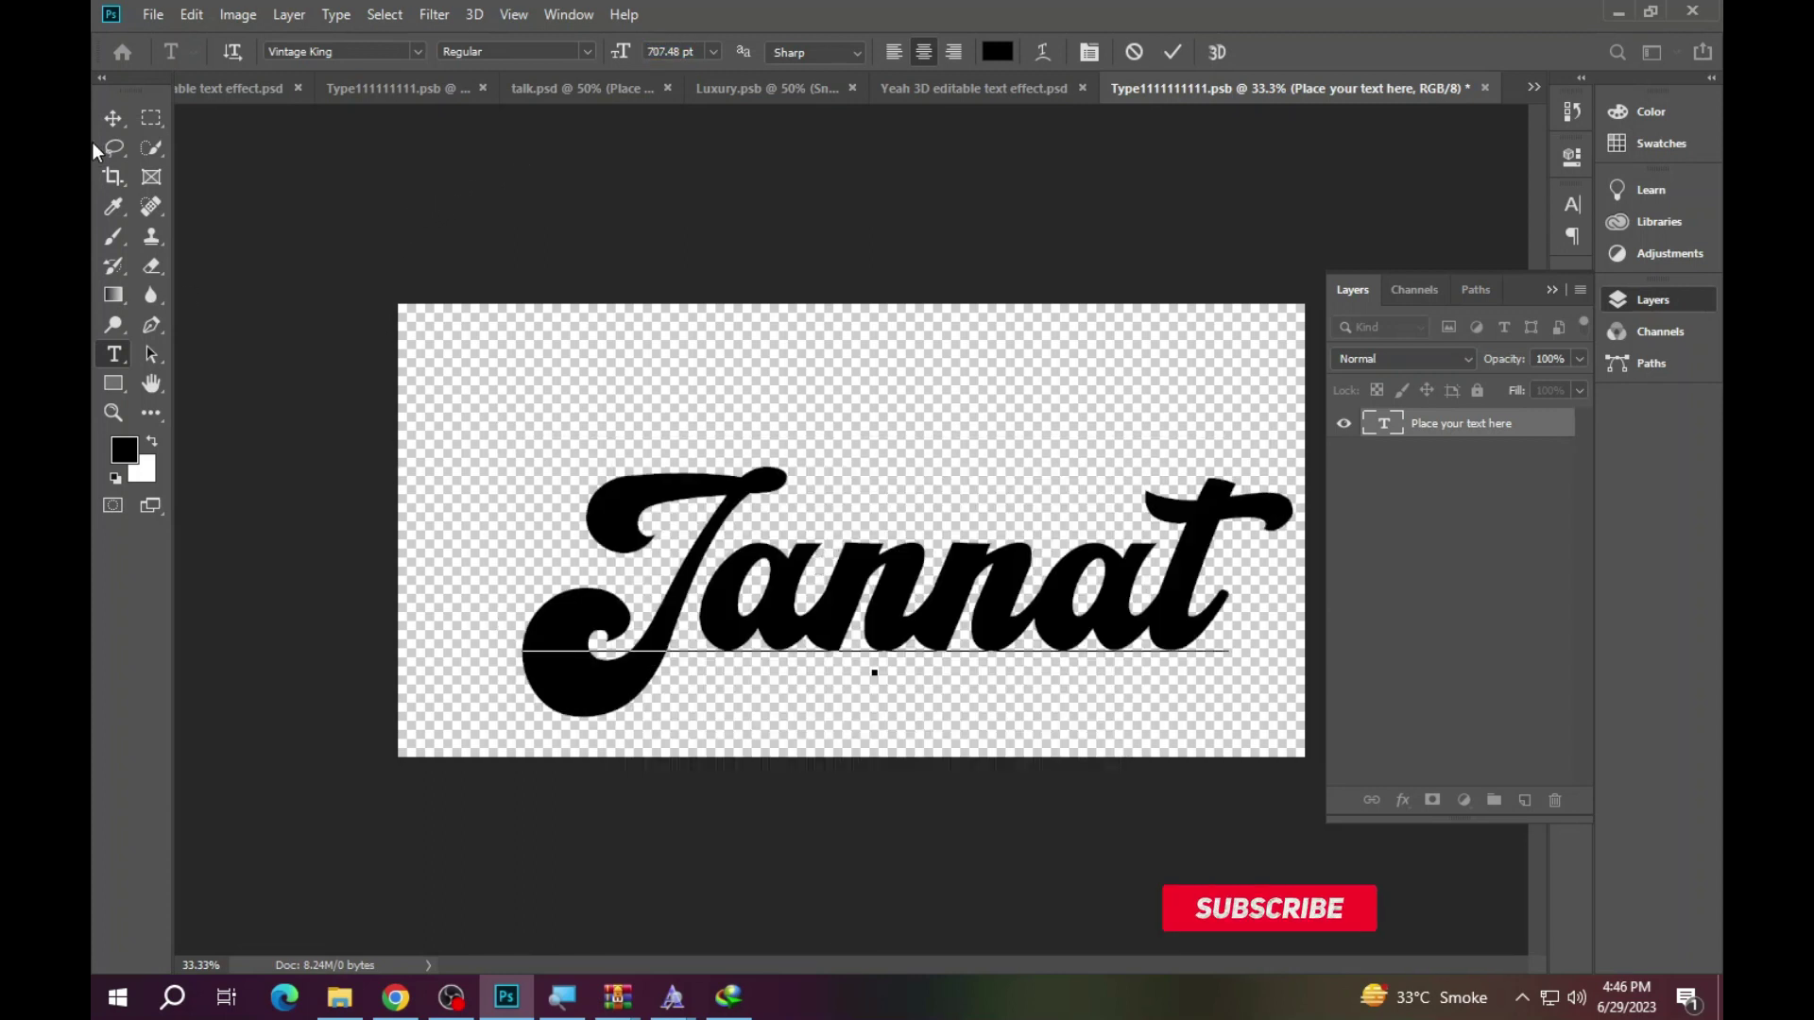
- Move Jannat up and left to recentre it, then save the smart object
left_click(110, 121)
left_click_drag(952, 605, 921, 578)
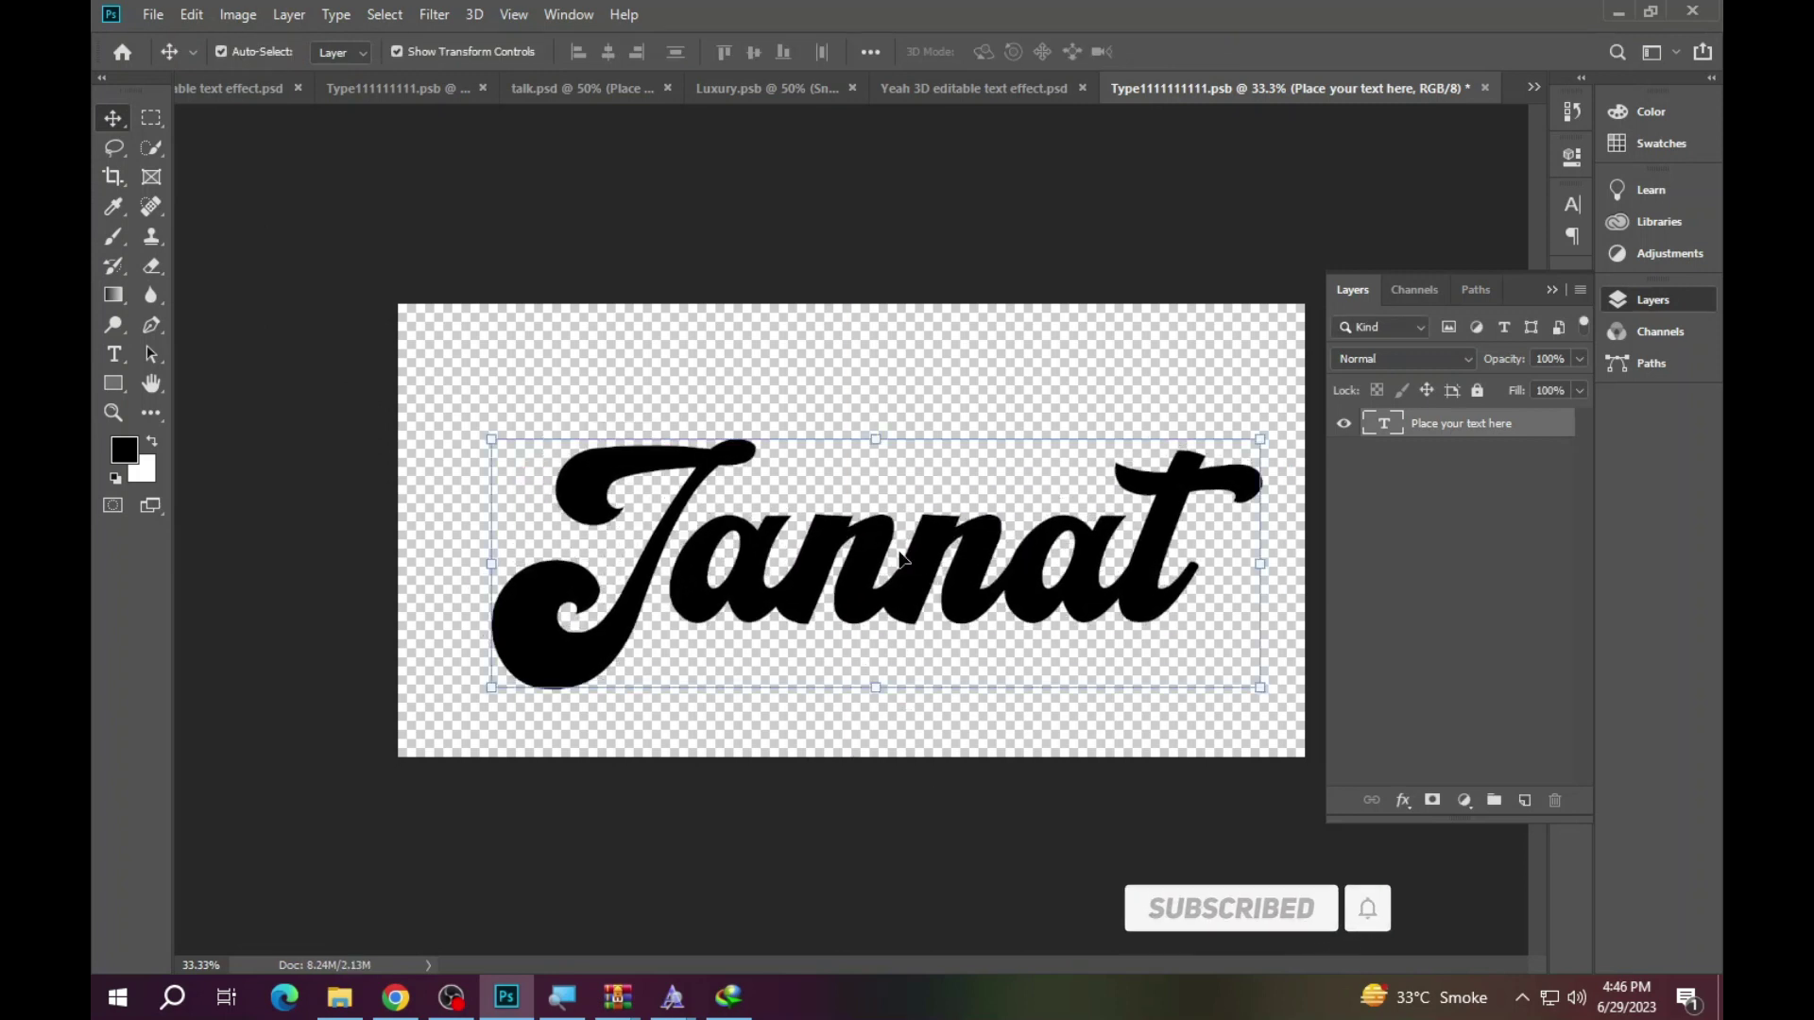
left_click(151, 14)
left_click(195, 248)
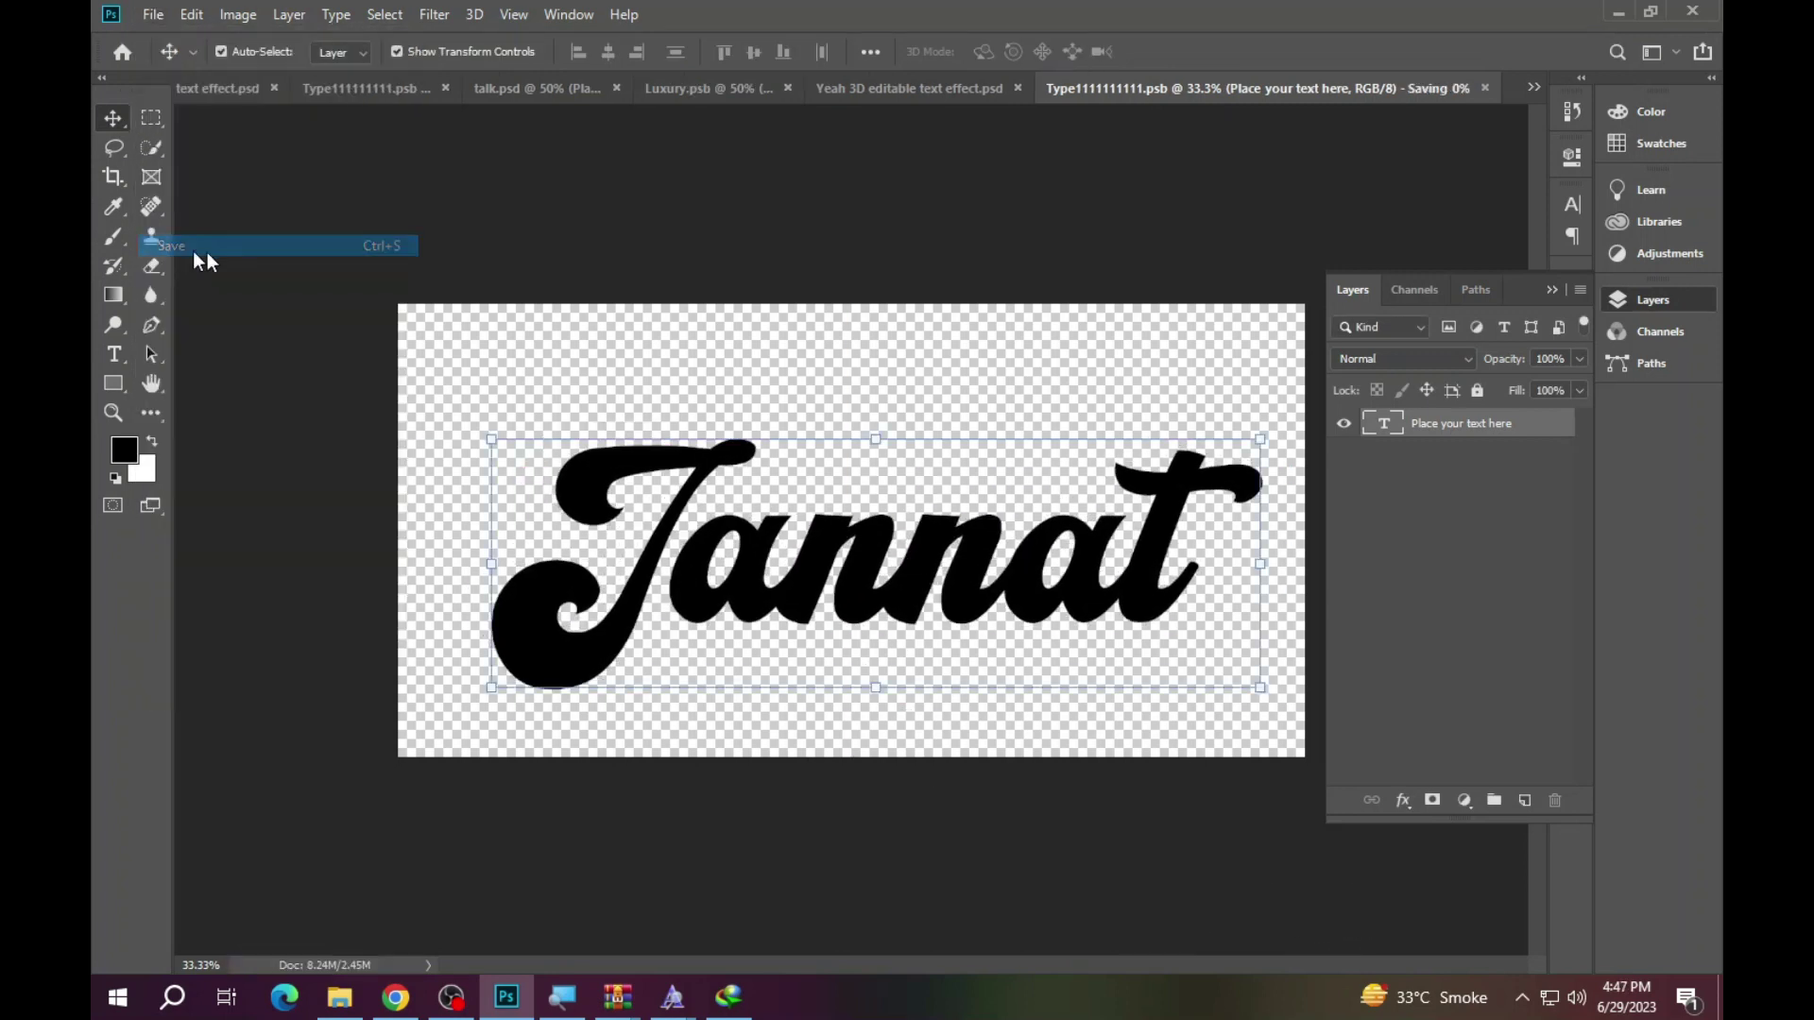
- Check the gold 3D mockup now reading Jannat fitted on screen, then switch to File Explorer folder 3
left_click(890, 89)
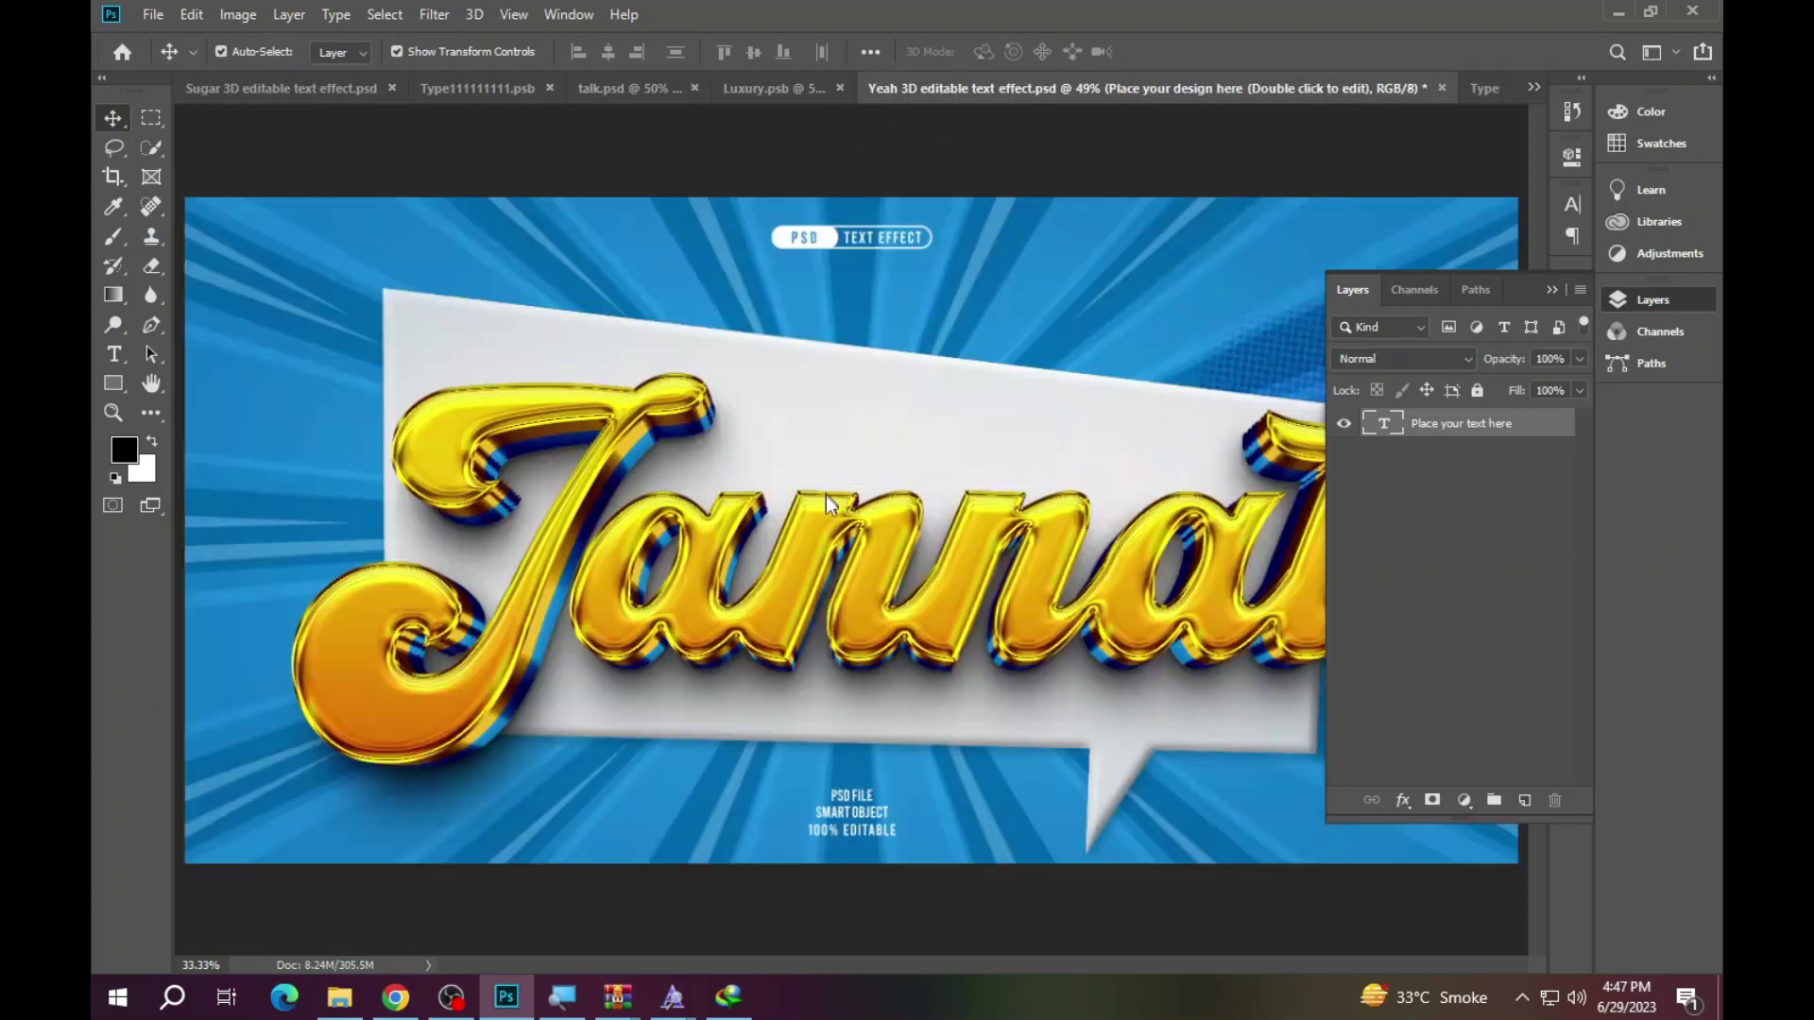
left_click(1649, 300)
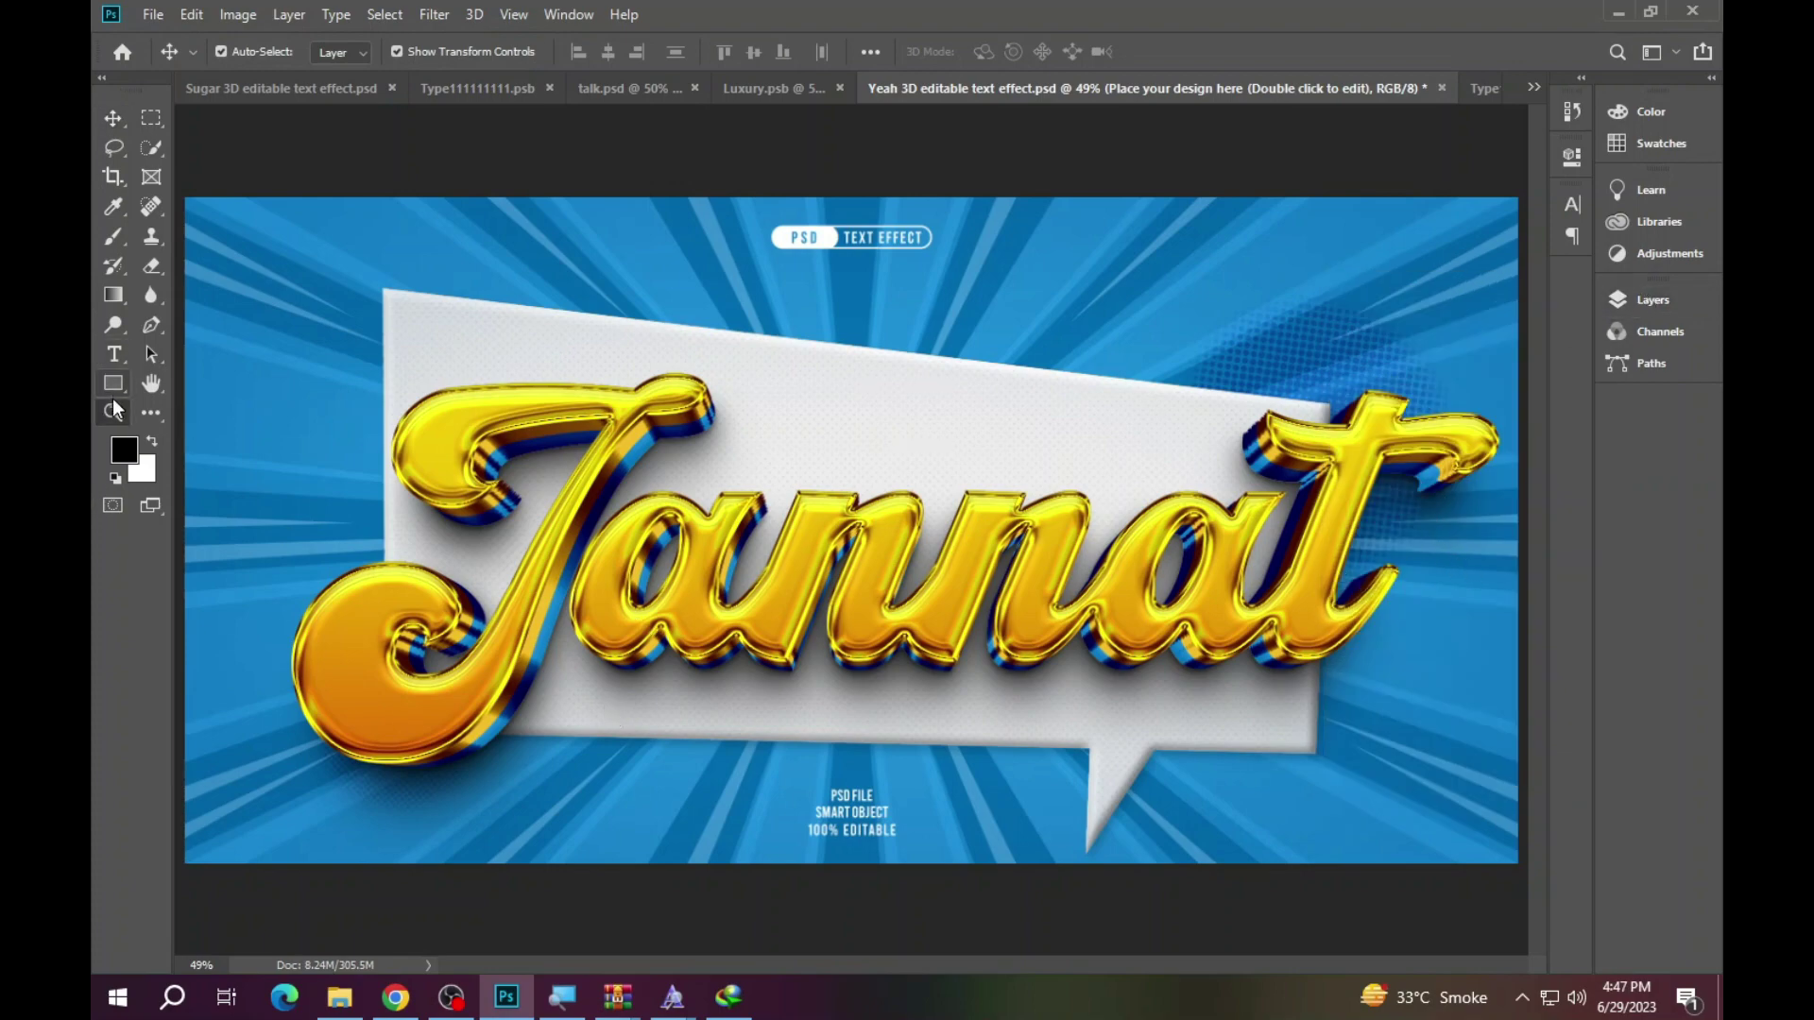
left_click(113, 413)
left_click(1130, 575)
right_click(741, 457)
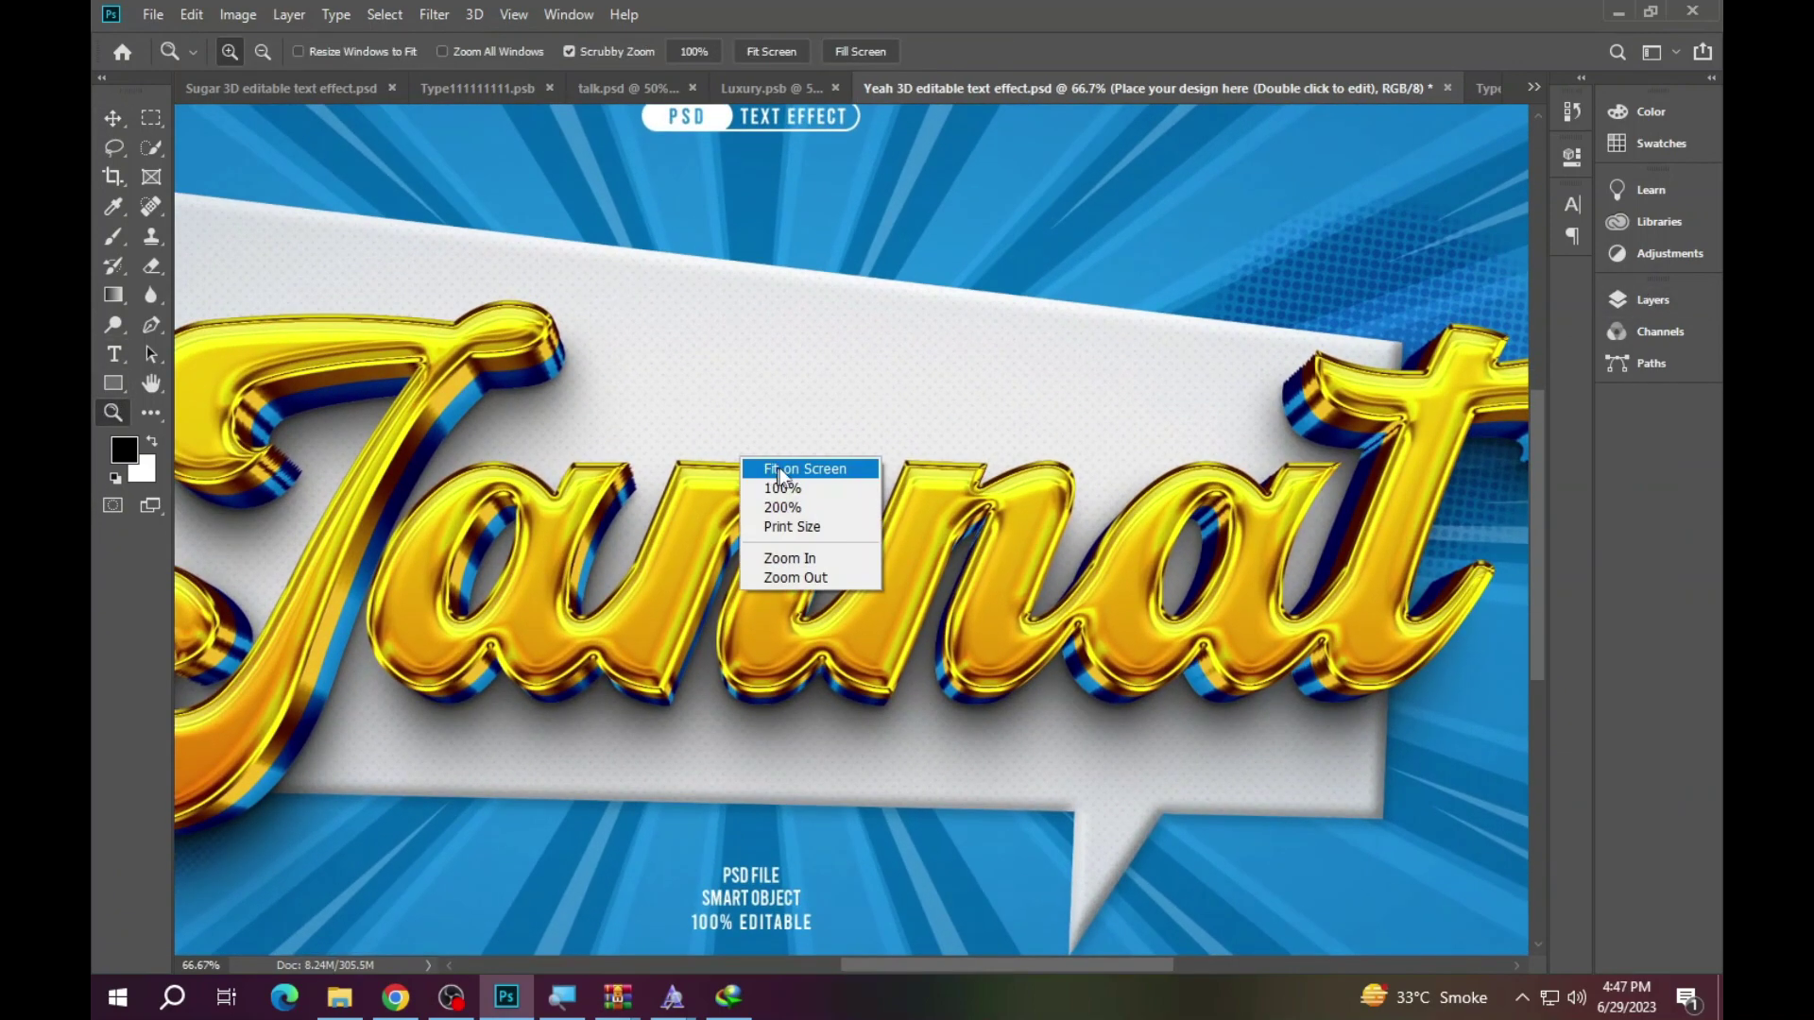
left_click(765, 470)
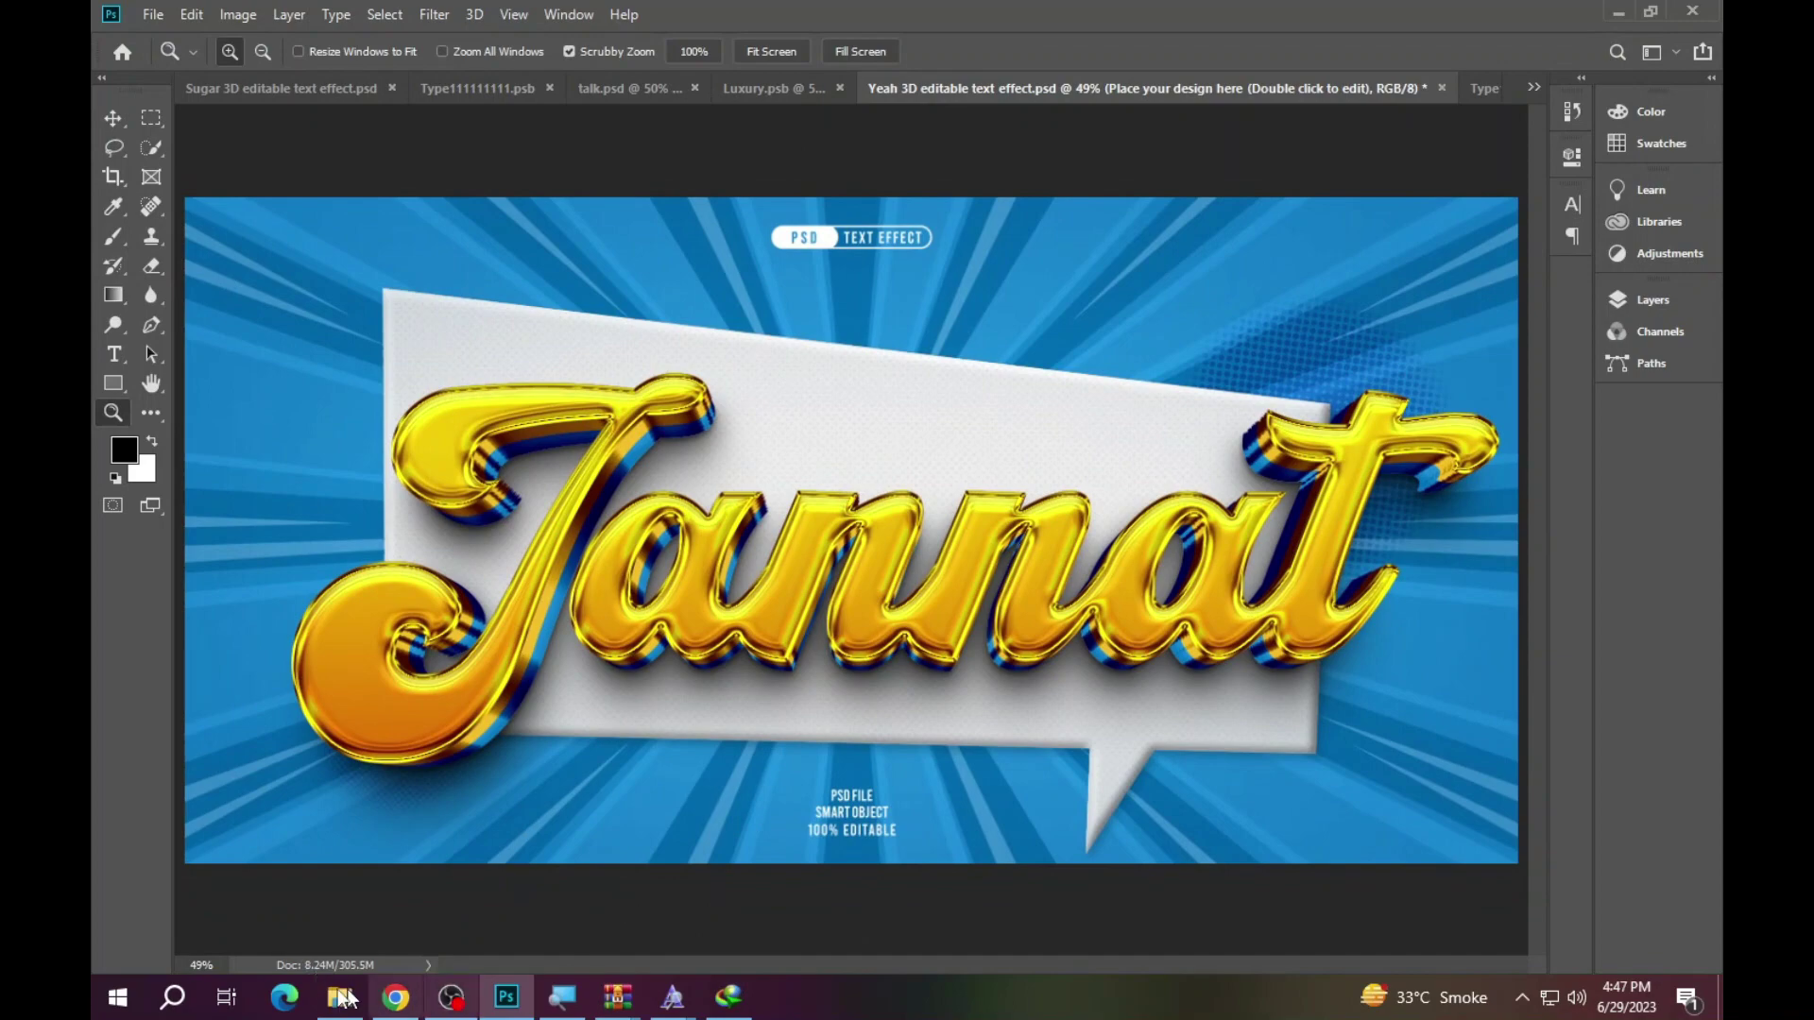
left_click(339, 997)
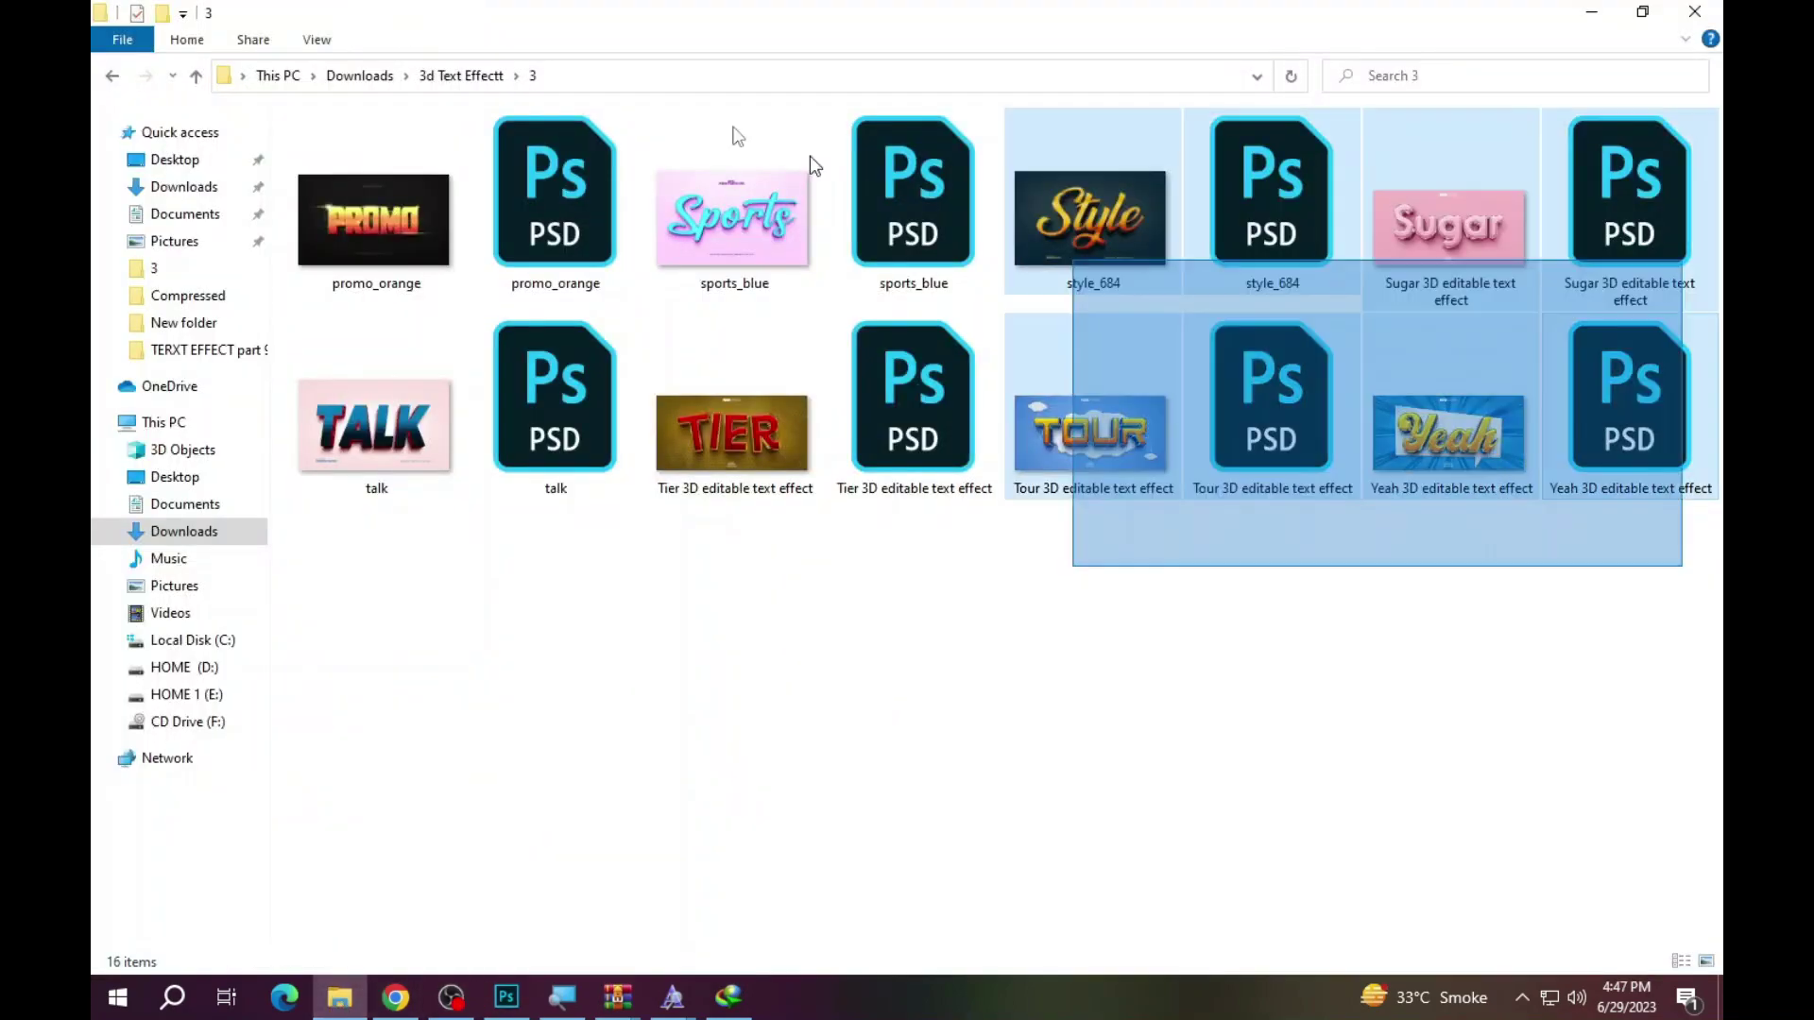
left_click_drag(1684, 567, 457, 214)
right_click(519, 349)
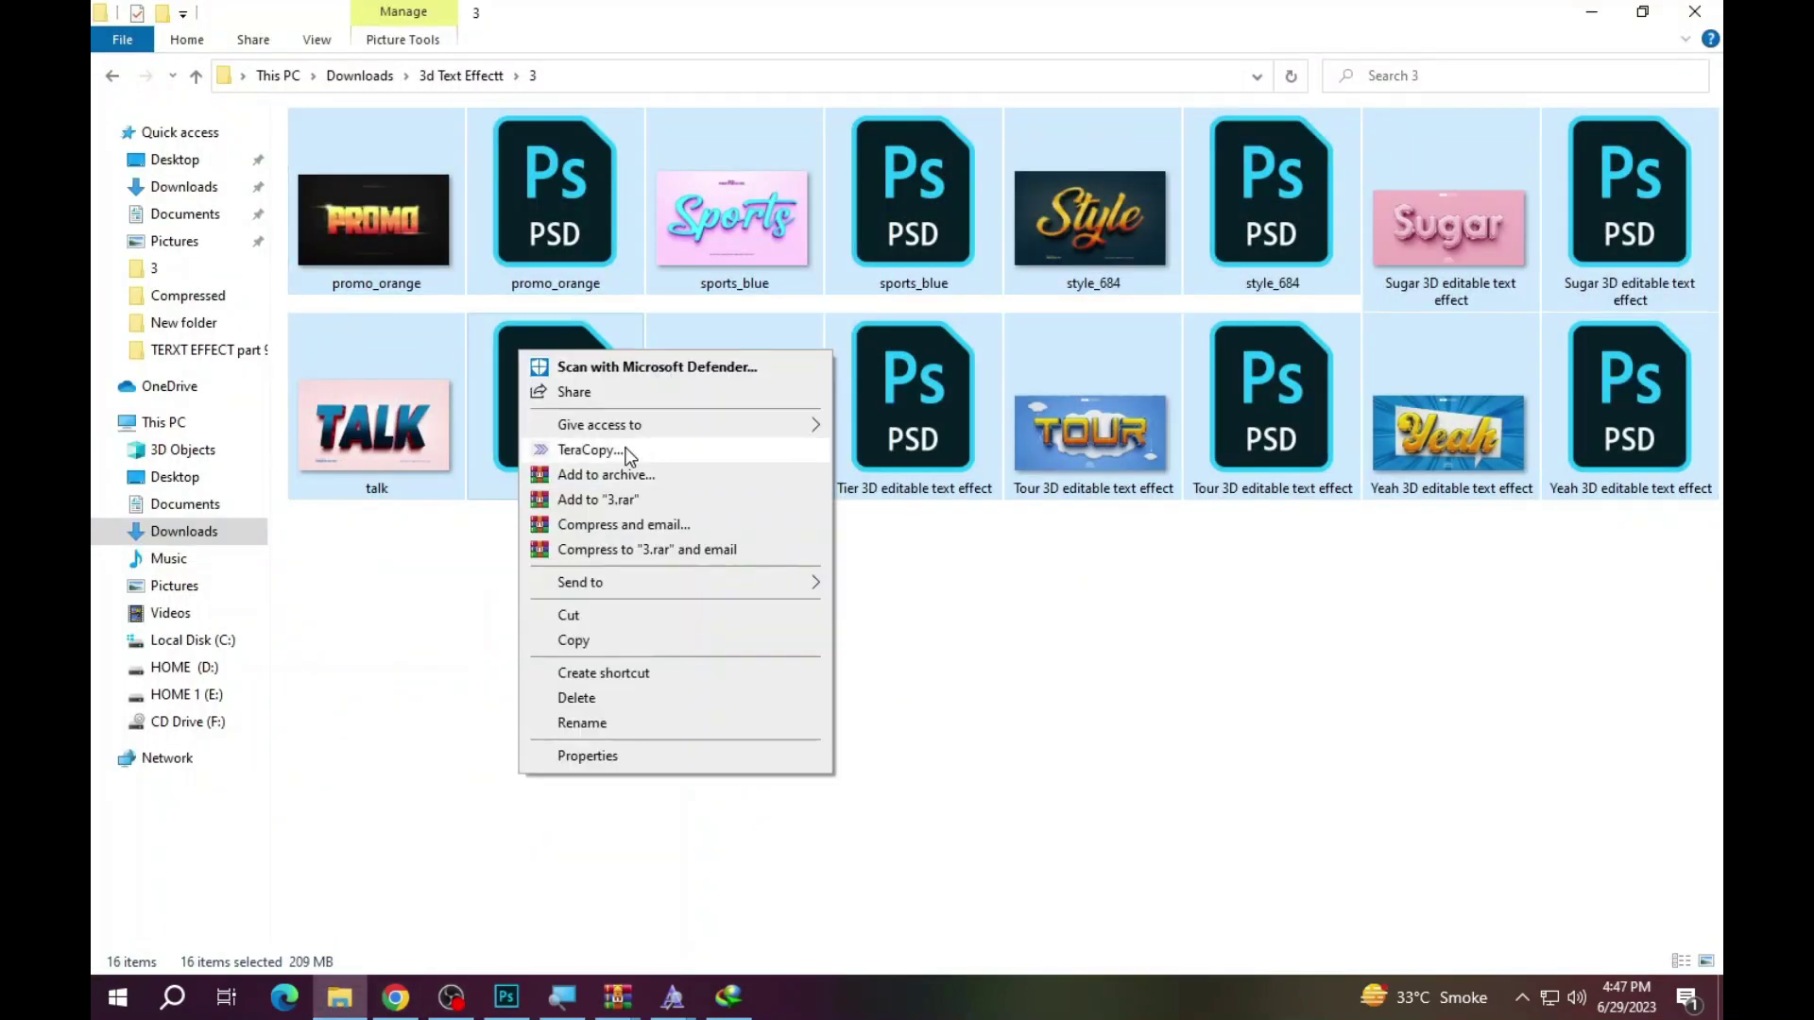
left_click(740, 755)
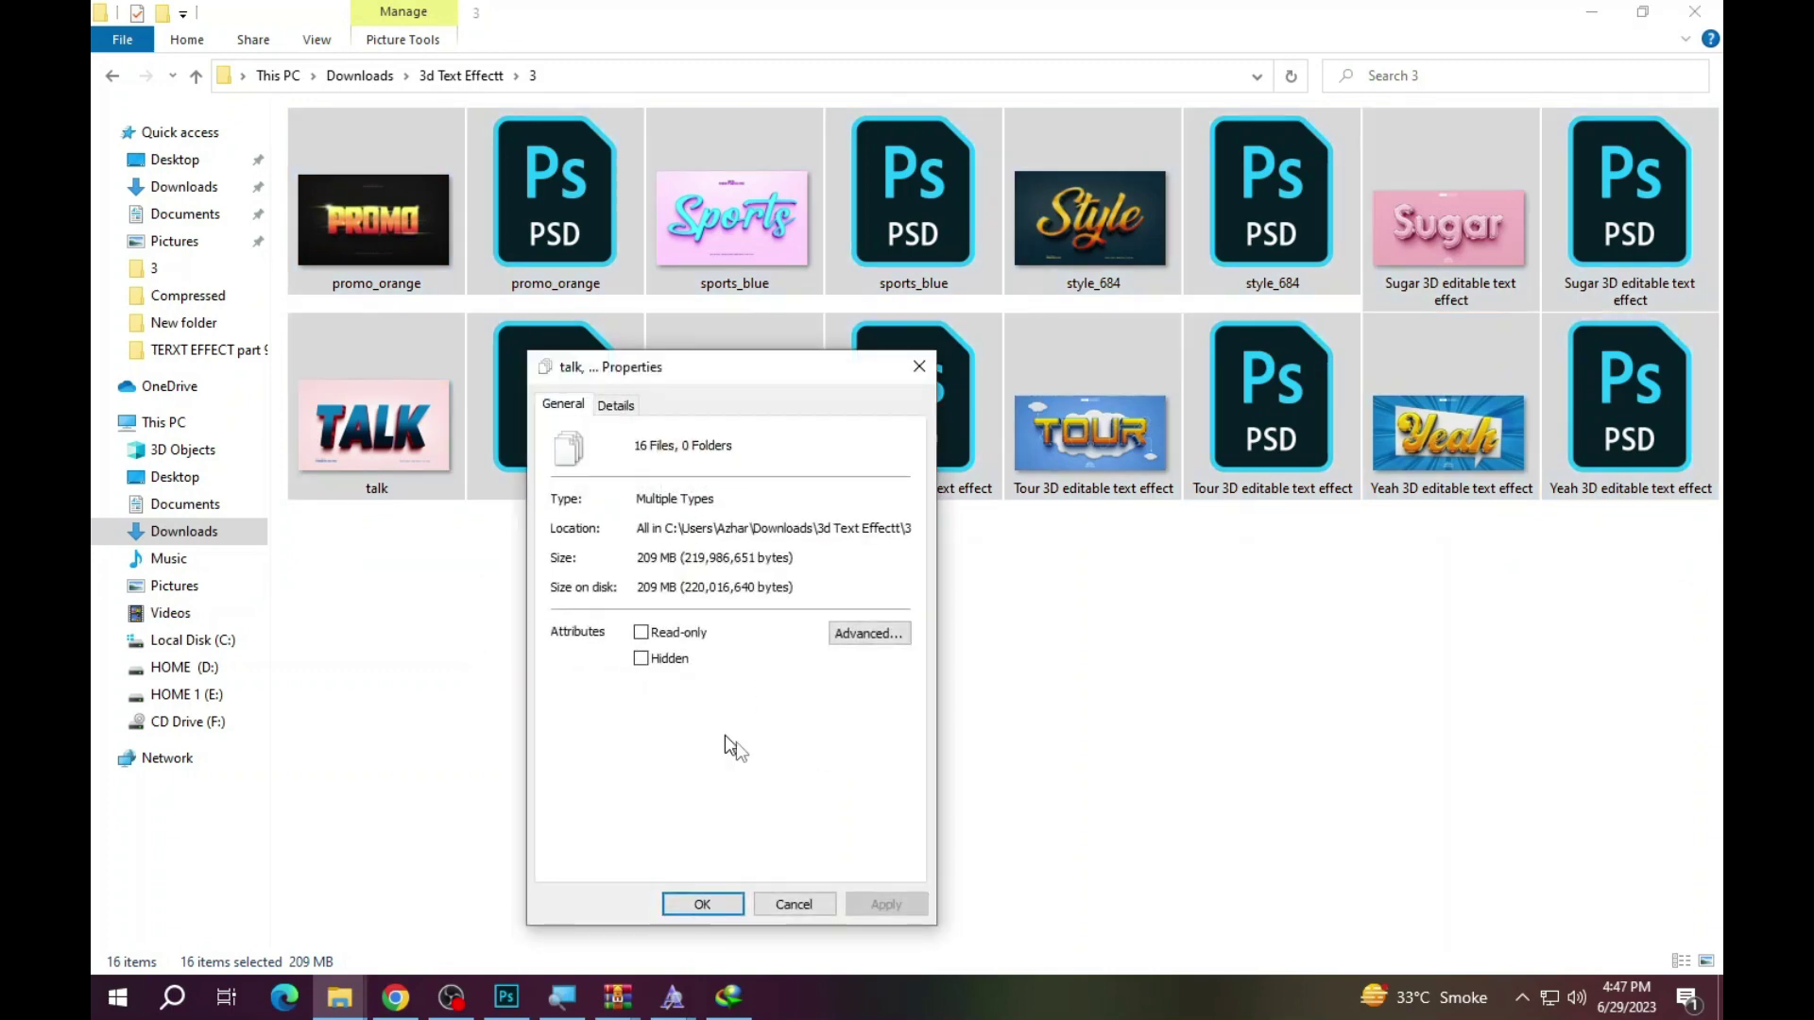
left_click(792, 904)
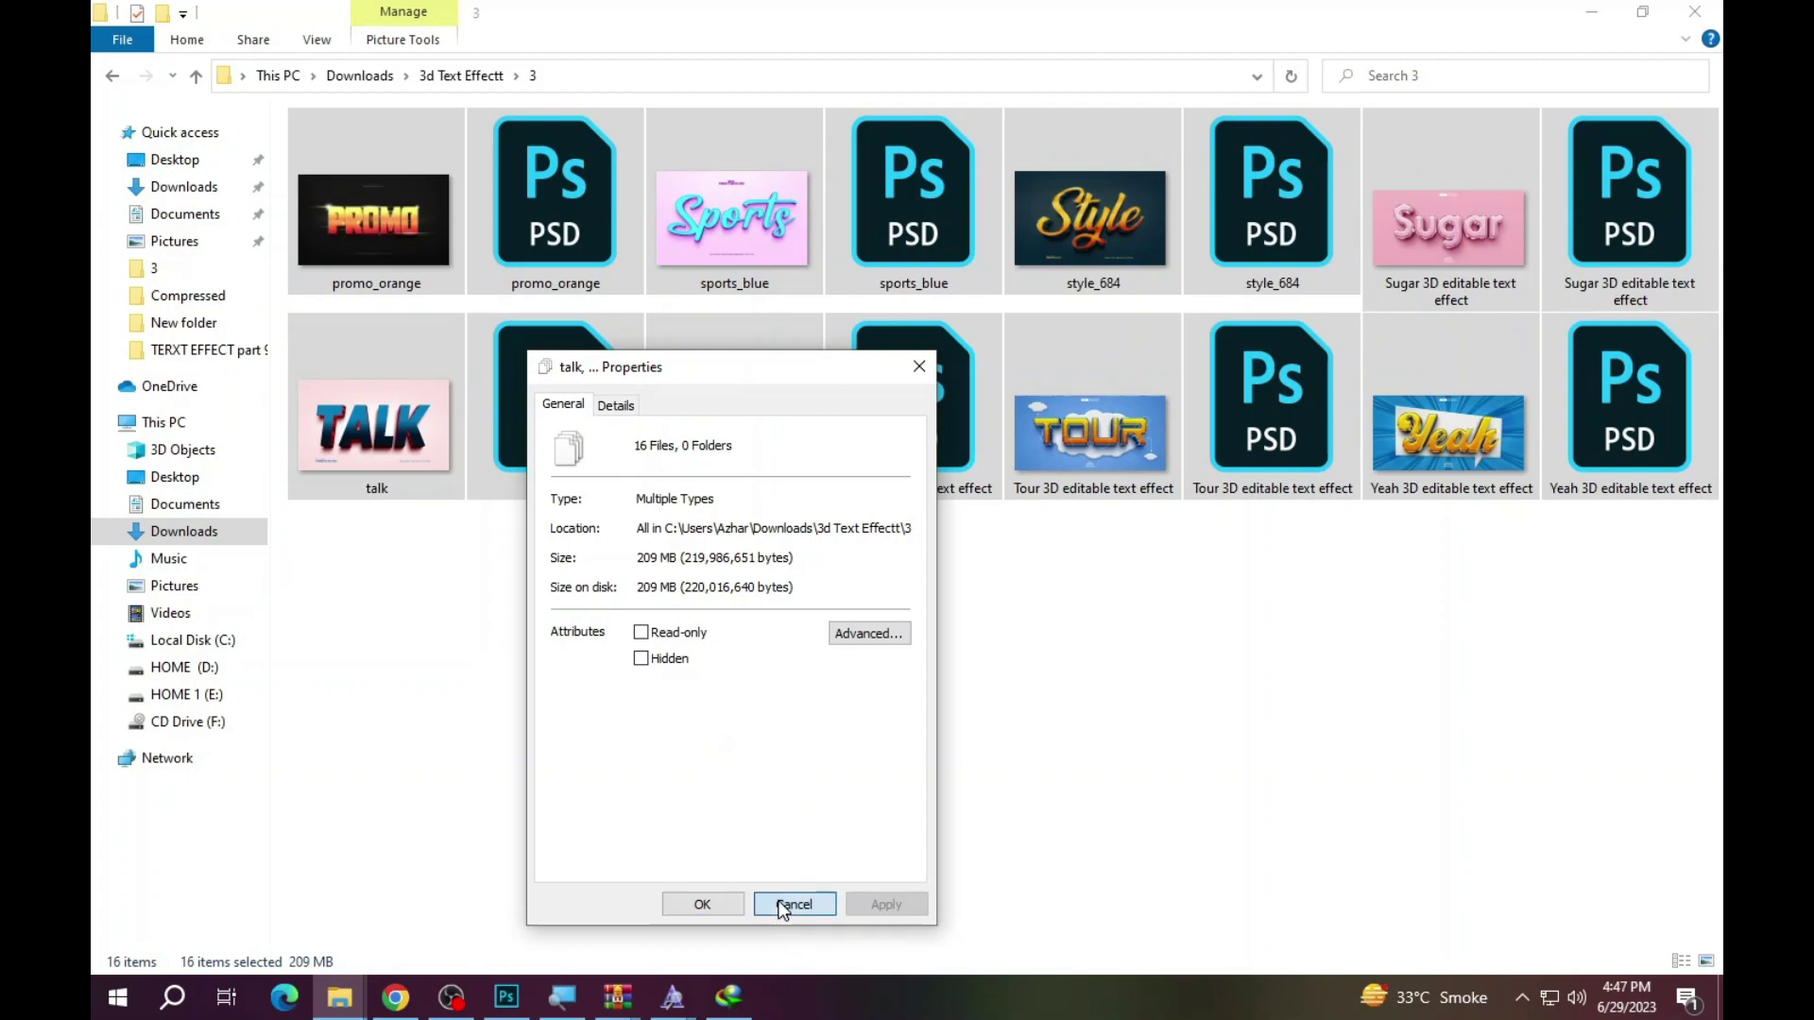